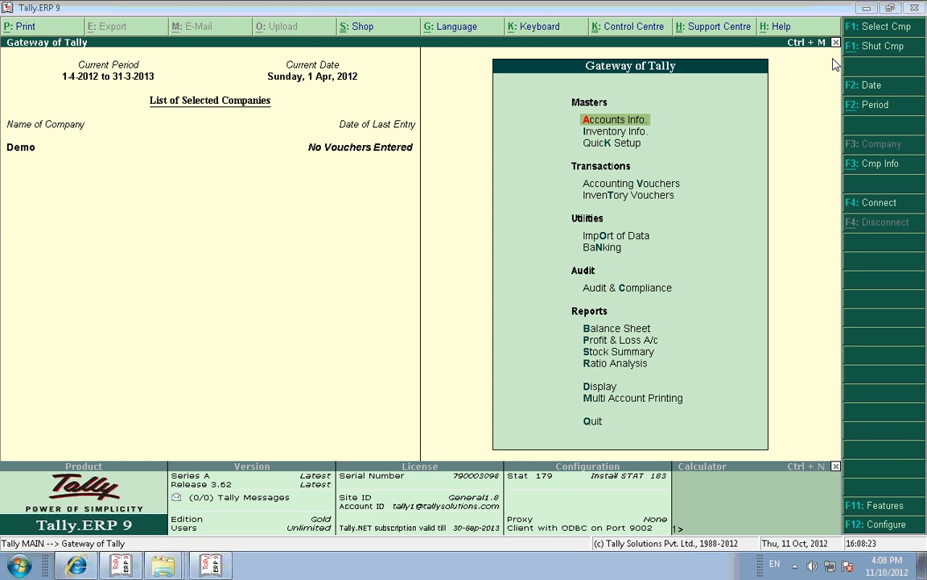
Step: Minimise Tally.ERP 9 to show the Windows desktop, leaving company Demo running
{"action": "left_click", "coordinate": [867, 9]}
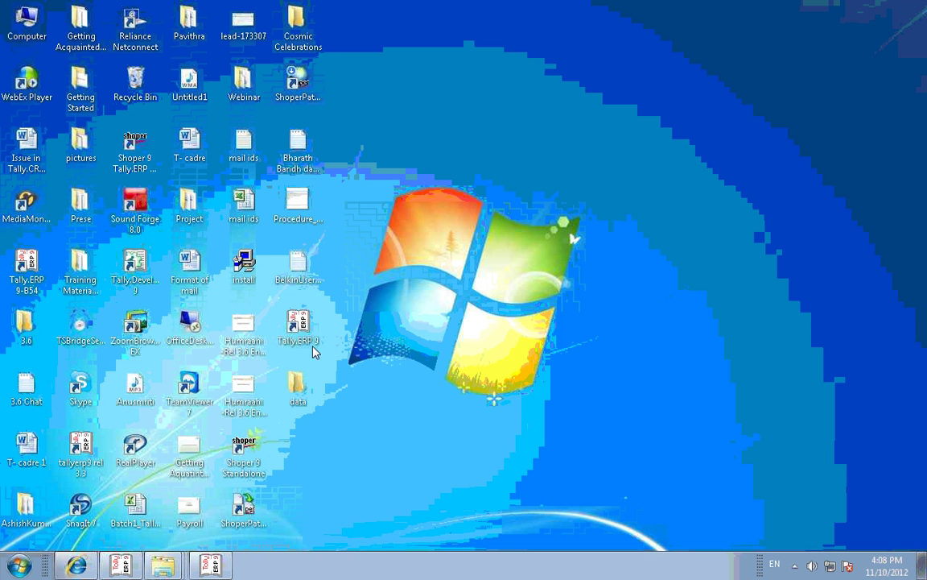
Step: Open the desktop data folder, then its 10000 subfolder, and select Company.900
{"action": "double_click", "coordinate": [302, 390]}
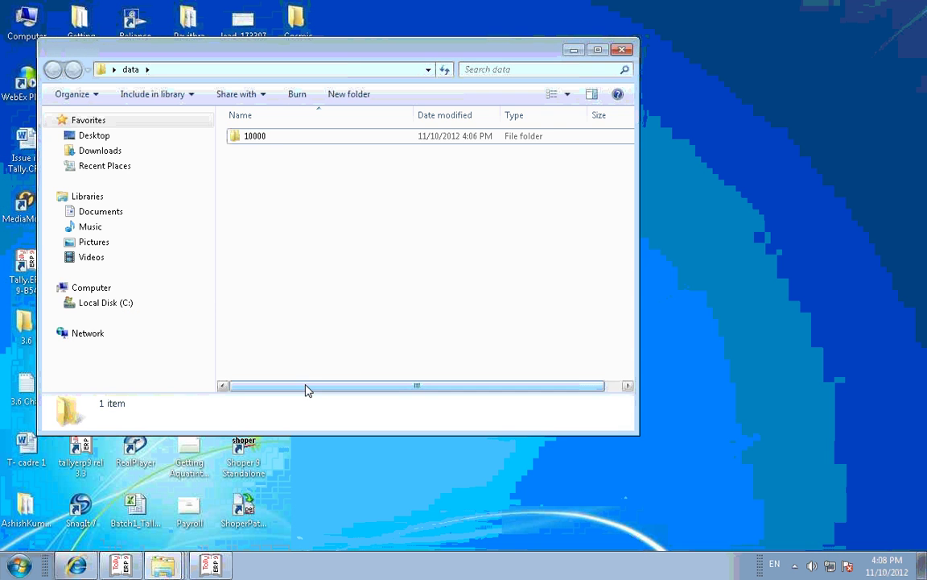
{"action": "left_click", "coordinate": [281, 144]}
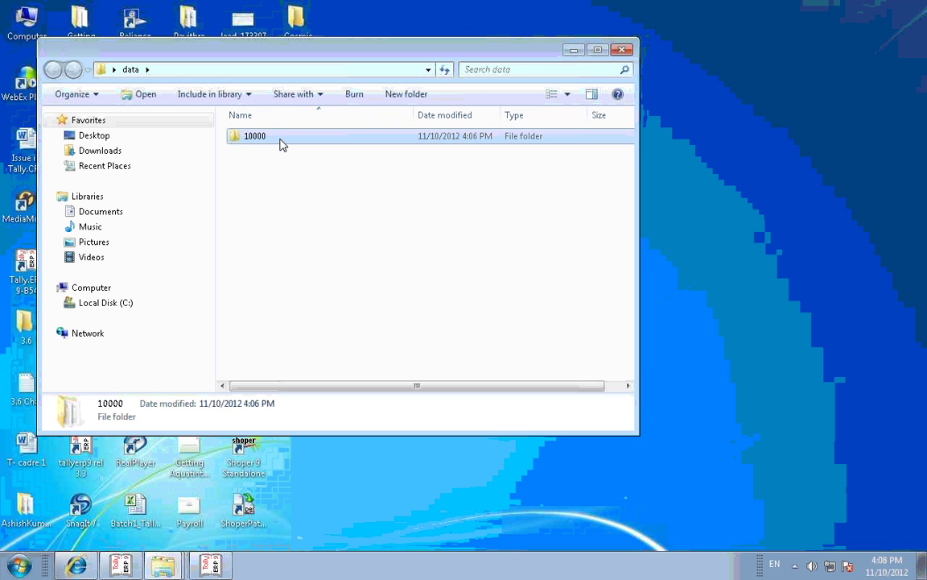
{"action": "double_click", "coordinate": [281, 144]}
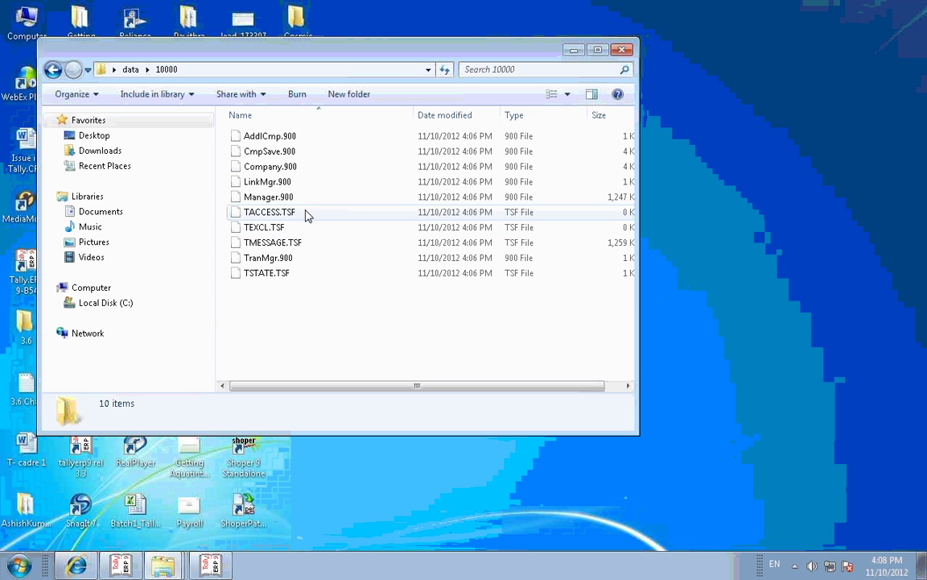
{"action": "left_click", "coordinate": [295, 171]}
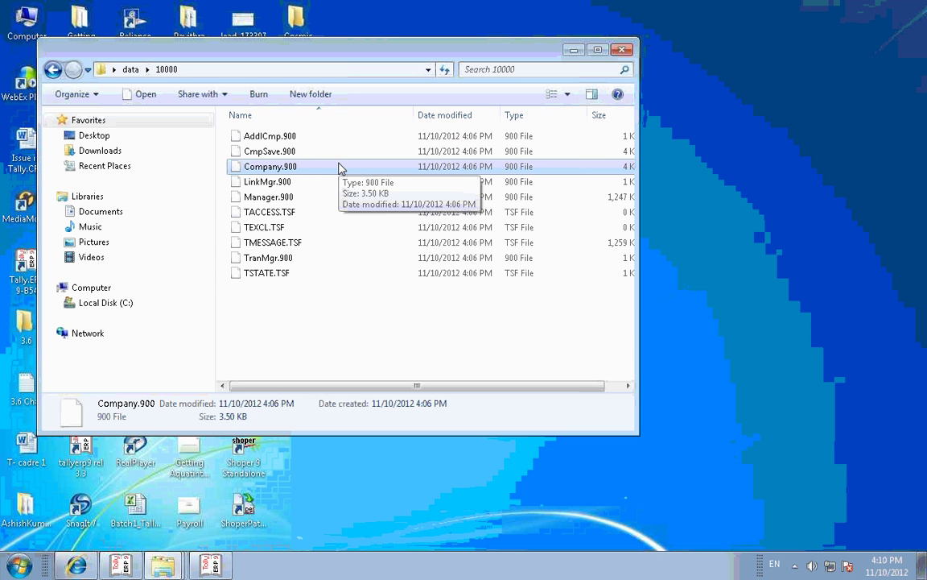
Step: Rename Company.900 to Company.9001, accept the extension change, and select CmpSave.900
{"action": "key", "text": "F2"}
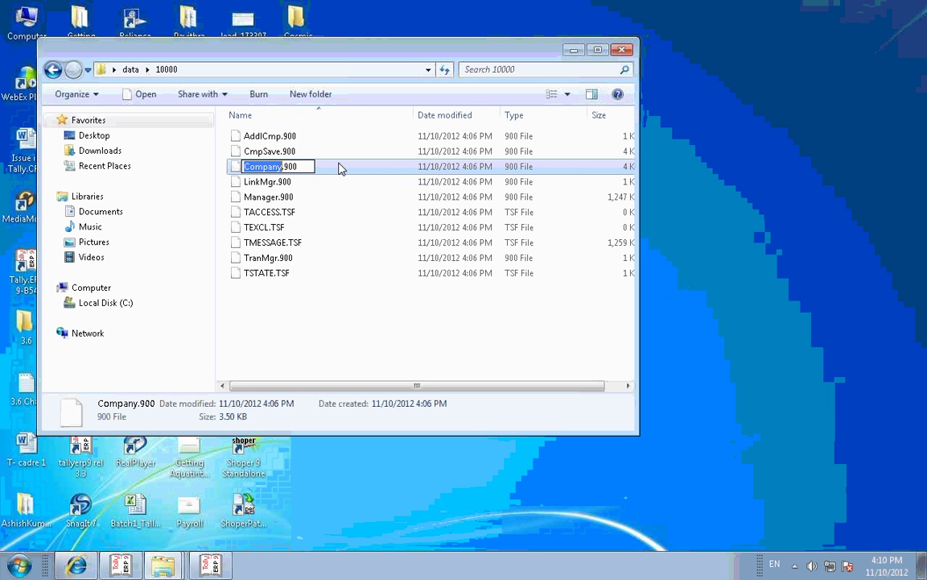
{"action": "key", "text": "Right"}
{"action": "type", "text": "1"}
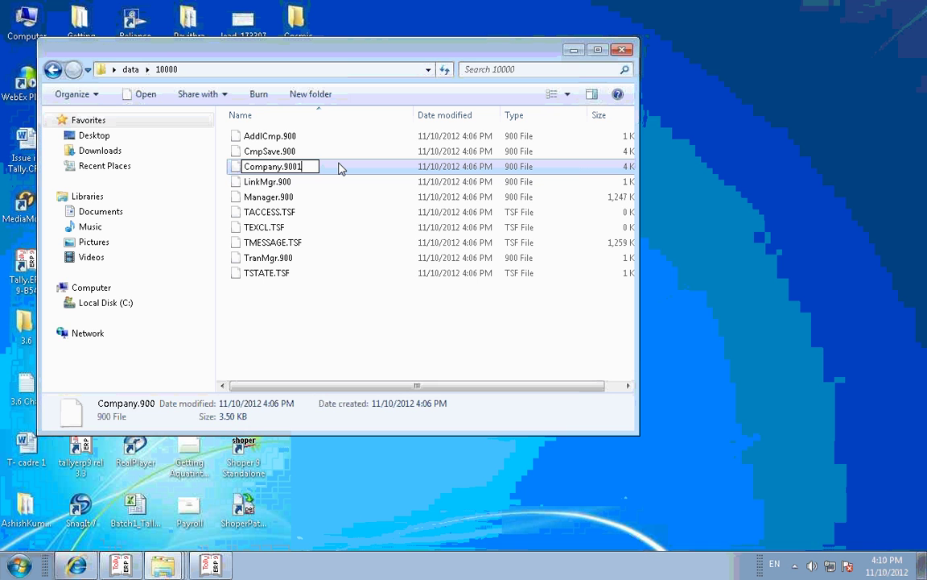
{"action": "key", "text": "Return"}
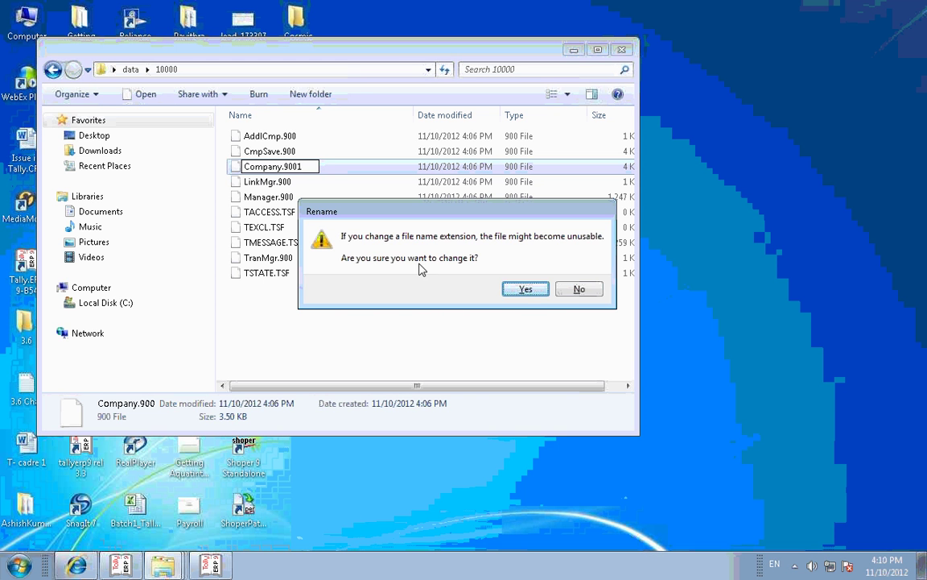
{"action": "left_click", "coordinate": [525, 289]}
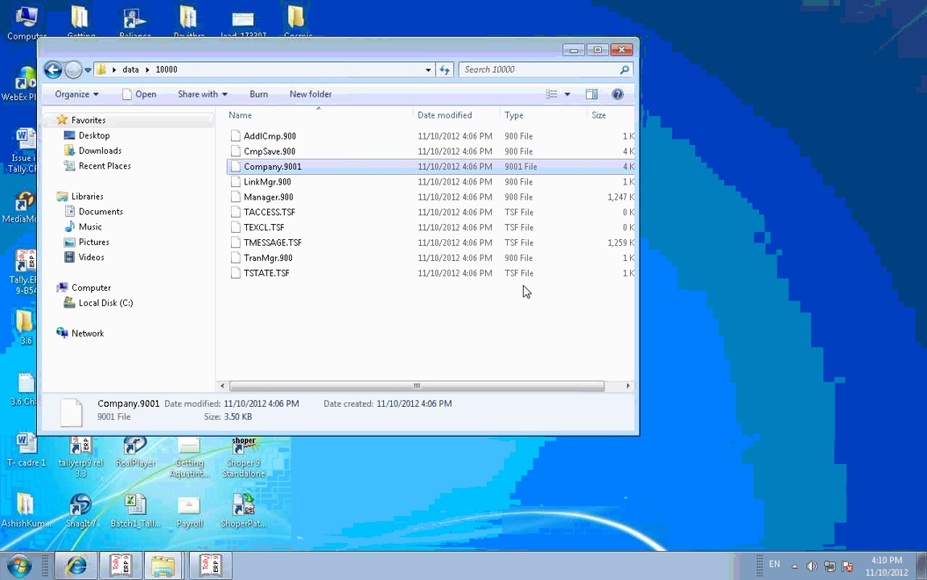
{"action": "left_click", "coordinate": [340, 154]}
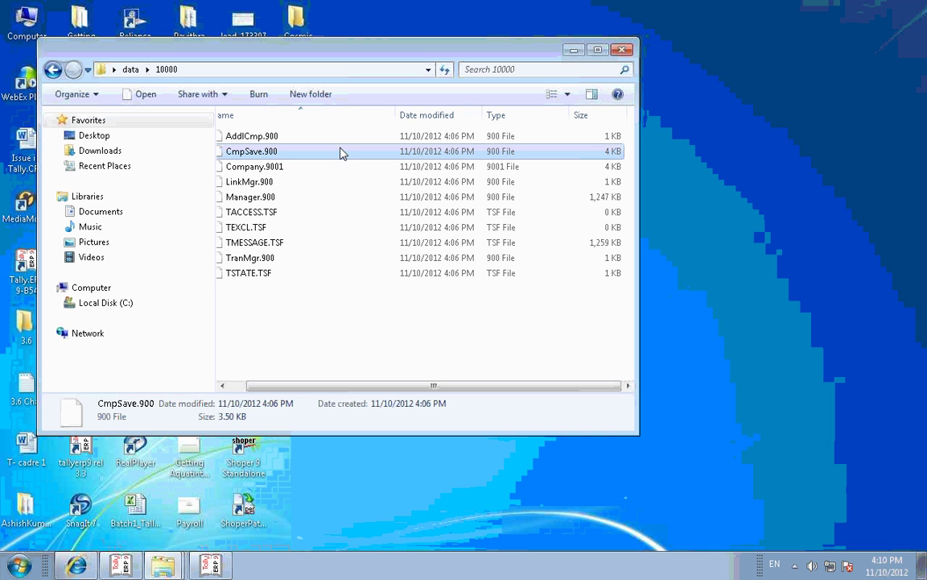
Step: Paste a copy of CmpSave.900 into the 10000 folder and rename it company.900
{"action": "right_click", "coordinate": [344, 212]}
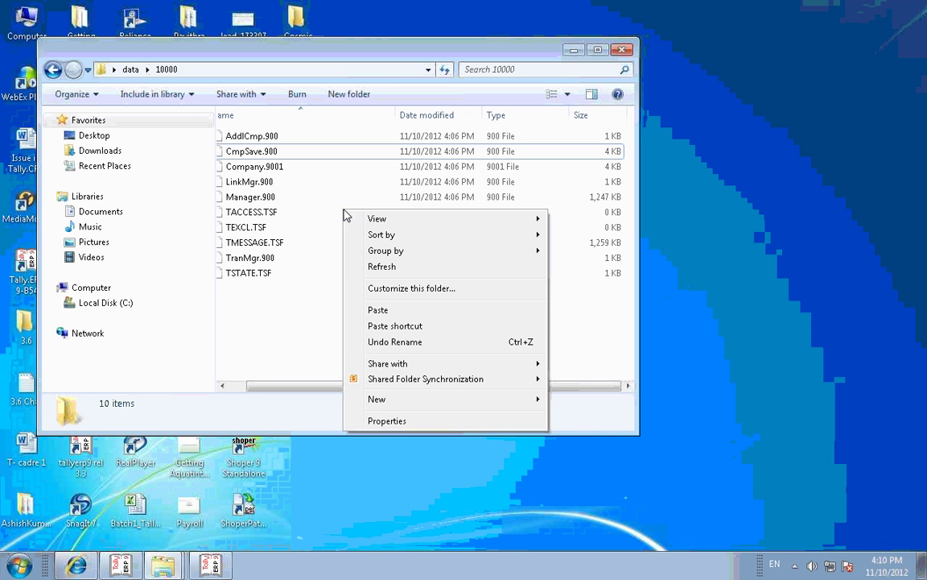
{"action": "left_click", "coordinate": [378, 310]}
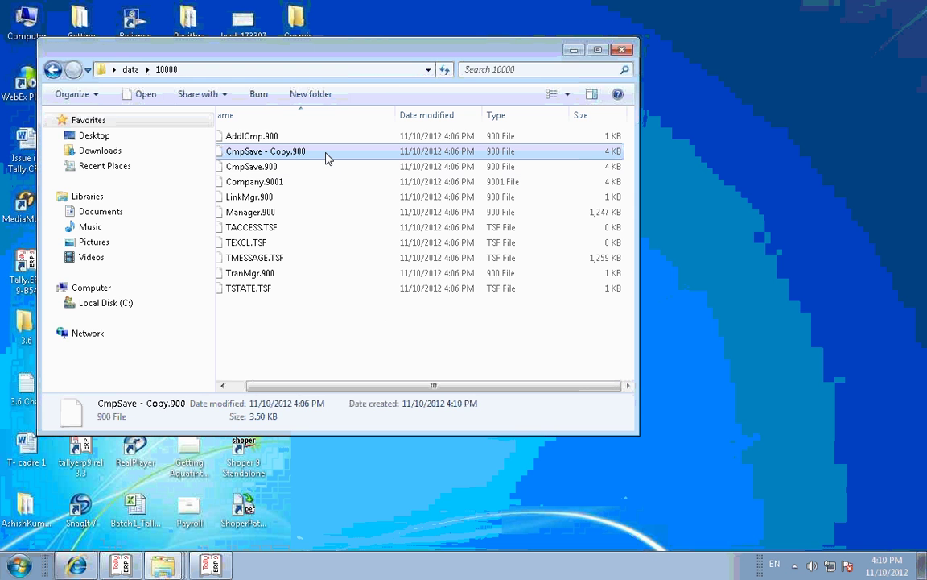
{"action": "key", "text": "F2"}
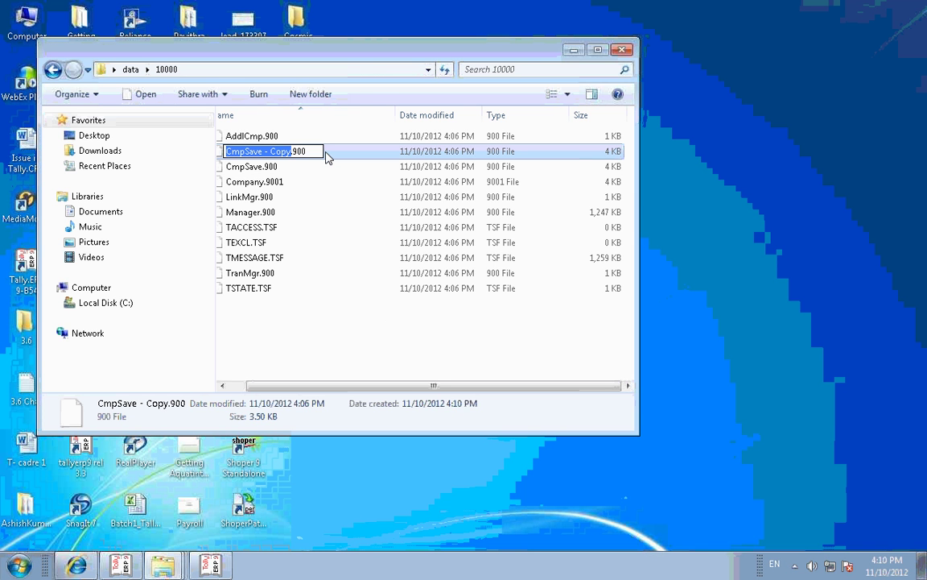
{"action": "type", "text": "company"}
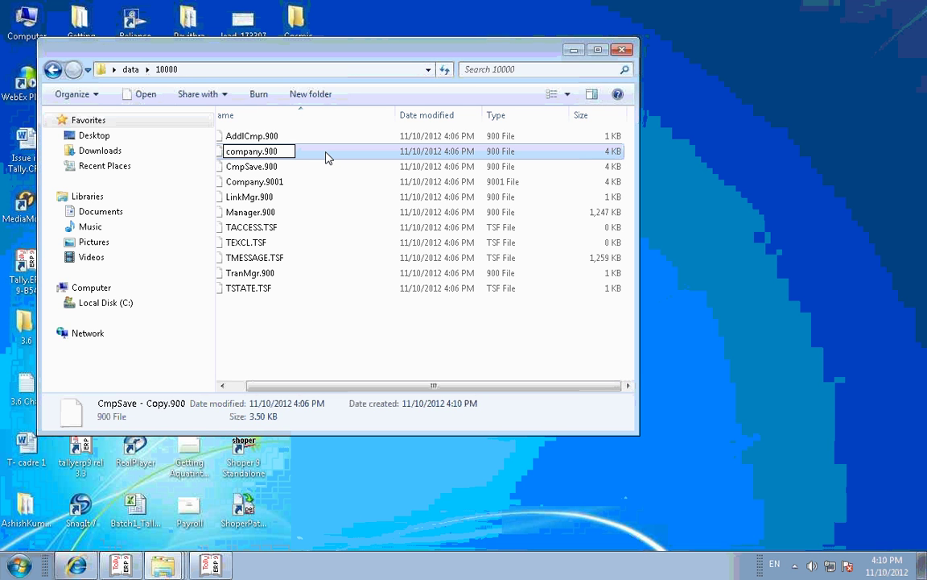
{"action": "key", "text": "Return"}
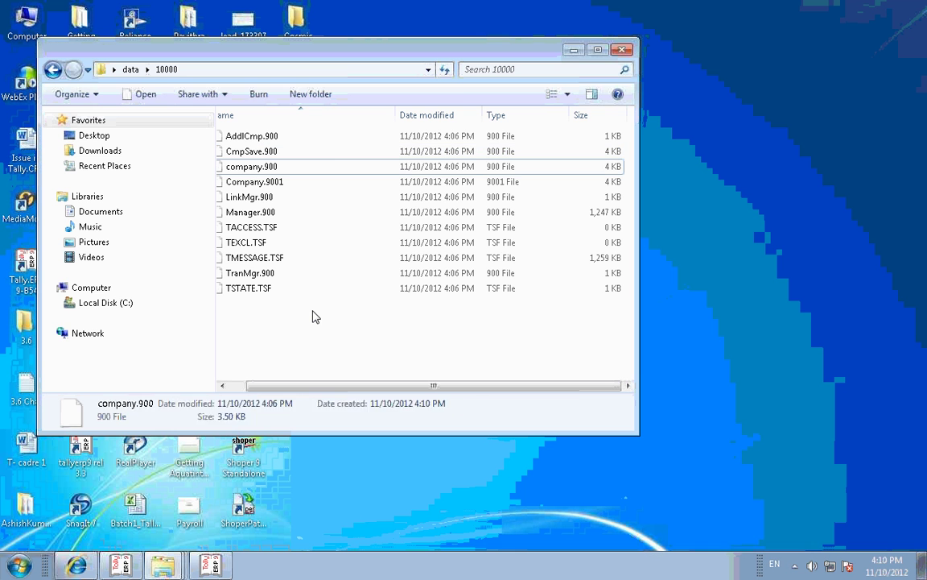
{"action": "left_click", "coordinate": [314, 316]}
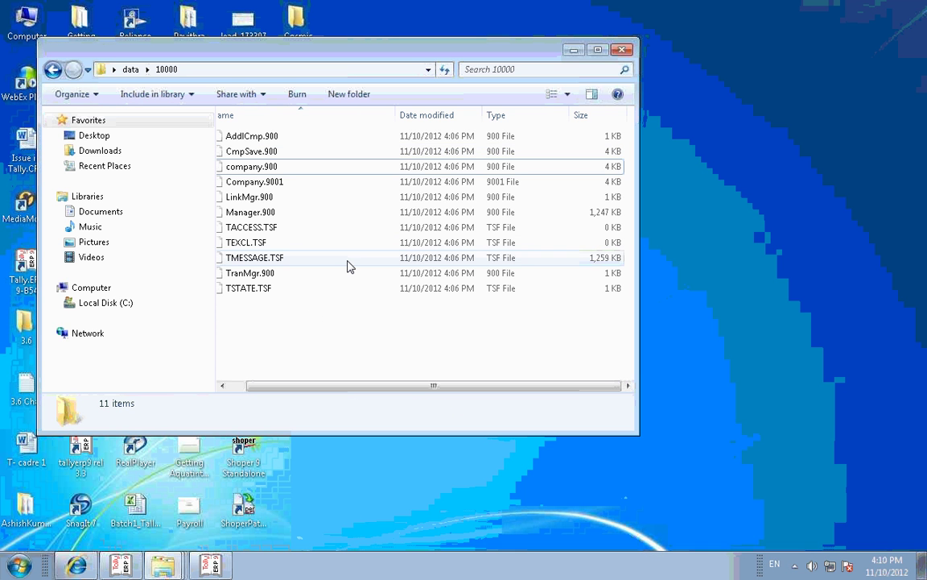
{"action": "left_click", "coordinate": [299, 201]}
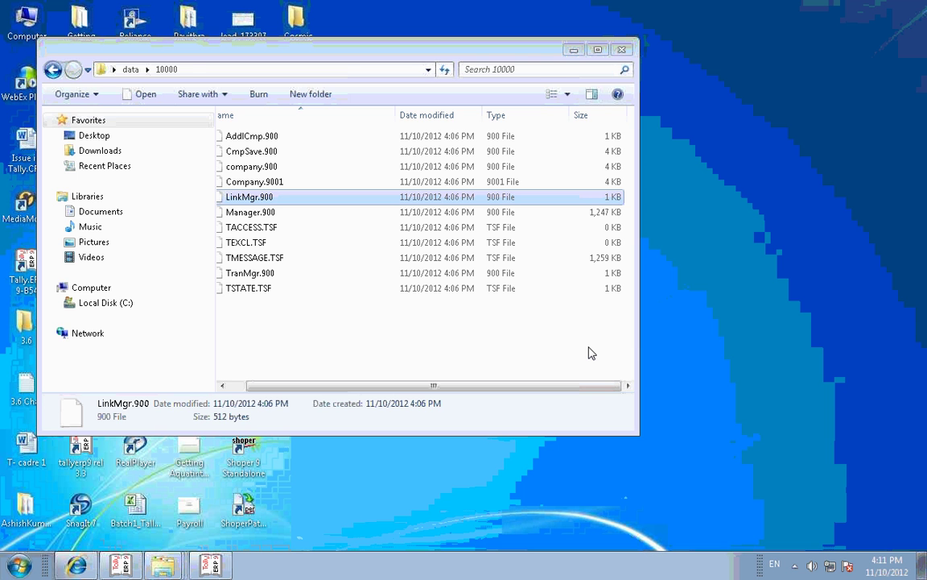
Step: Switch back to the data\10000 Explorer window listing the eleven company files
{"action": "key", "text": "alt+Tab"}
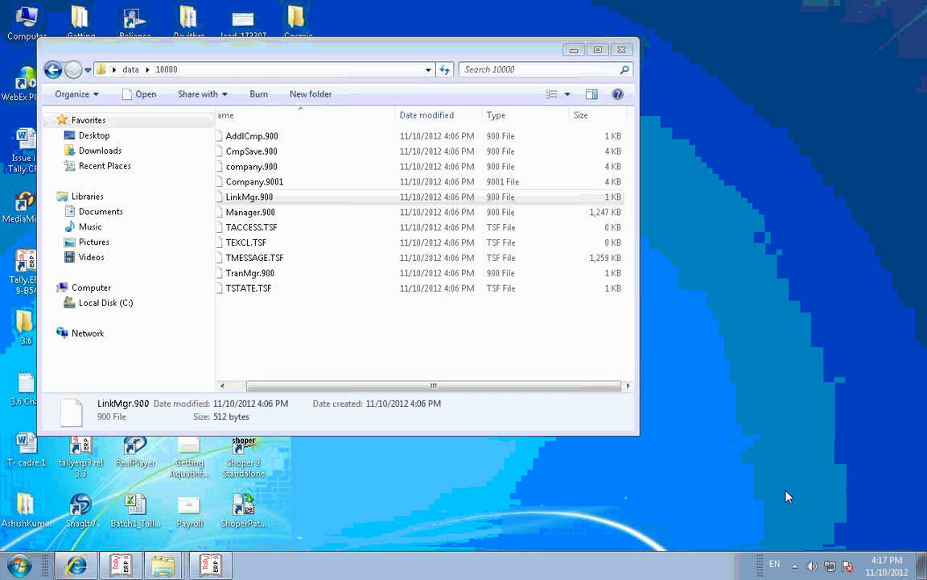
Step: Raise the system volume to maximum and return to the 10000 folder window
{"action": "left_click", "coordinate": [807, 560]}
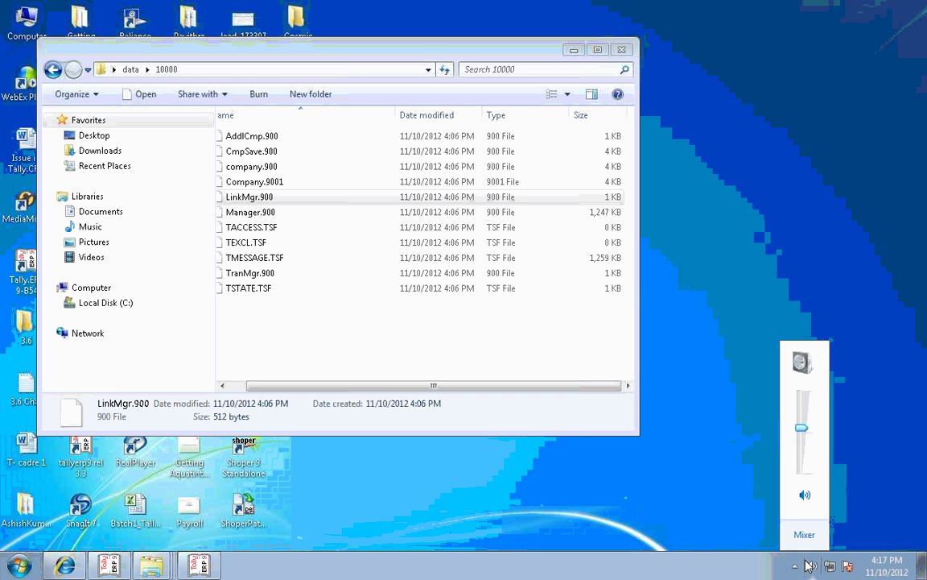
{"action": "scroll", "coordinate": [806, 560], "scroll_direction": "up", "scroll_amount": 5}
{"action": "left_click", "coordinate": [575, 328]}
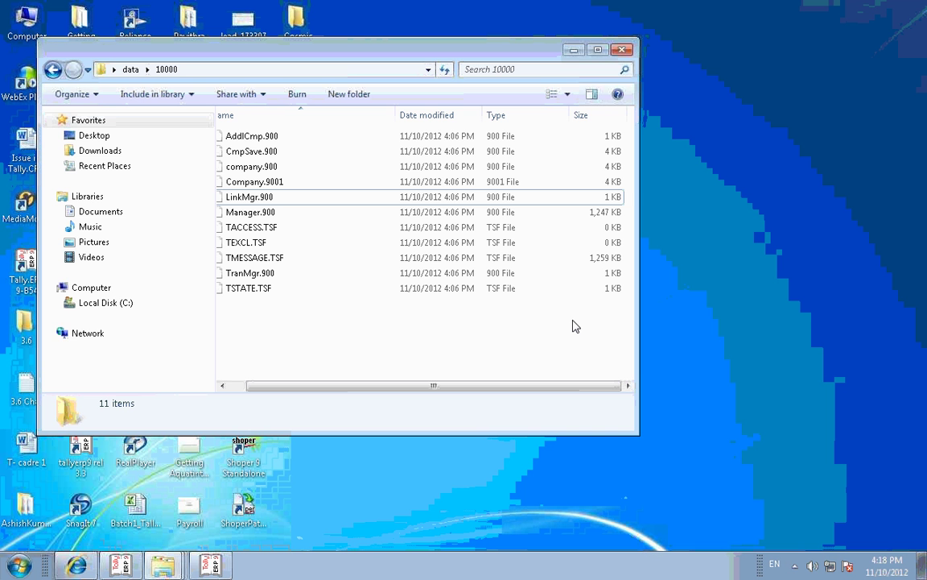
Step: Copy the Tally.ERP 9 shortcut's target path C:\Program Files\3.62\tally.exe from its Properties
{"action": "left_click", "coordinate": [573, 50]}
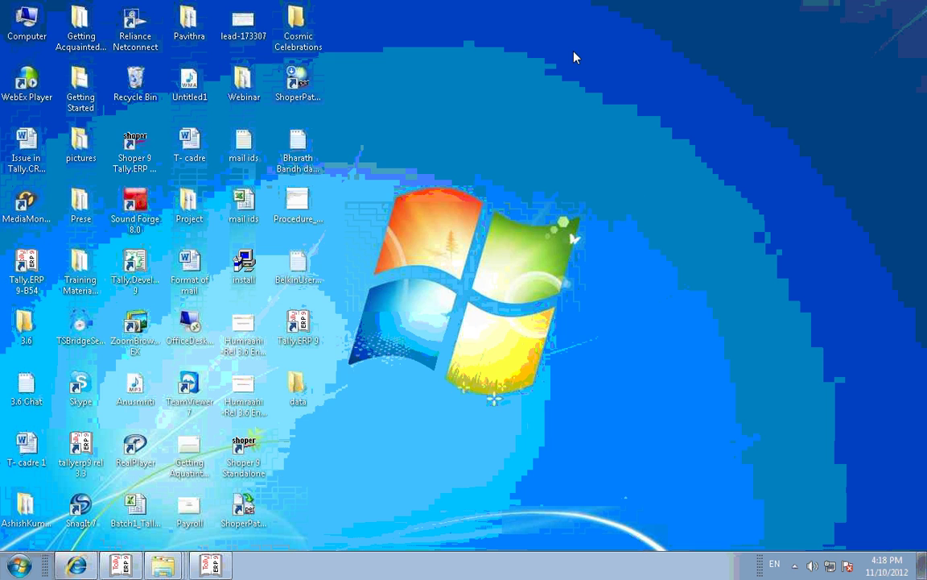
{"action": "right_click", "coordinate": [306, 329]}
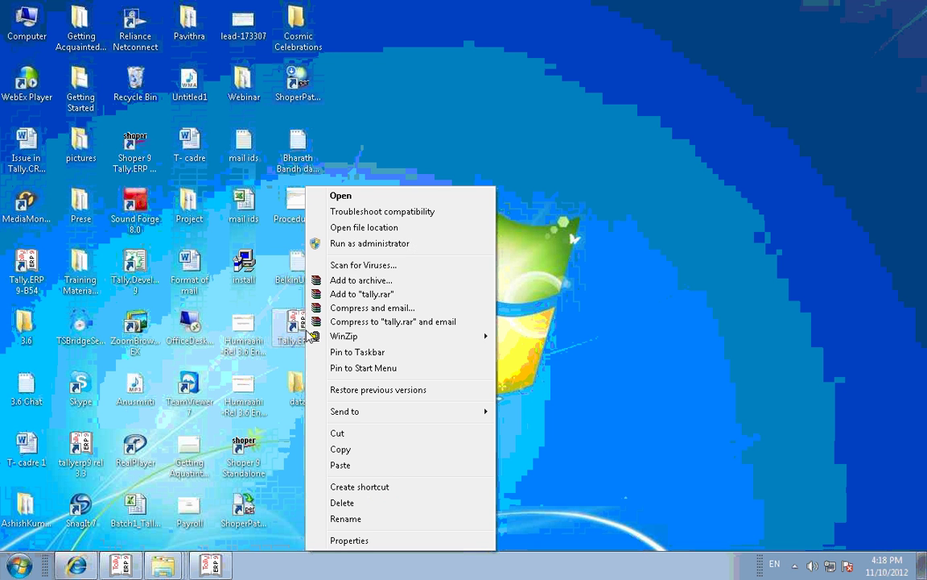
{"action": "left_click", "coordinate": [349, 540]}
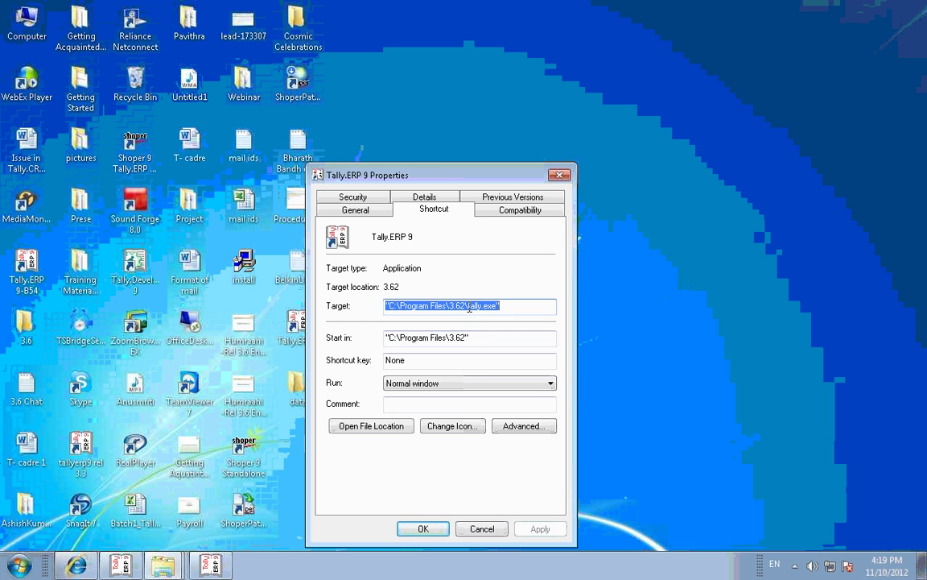
{"action": "right_click", "coordinate": [468, 308]}
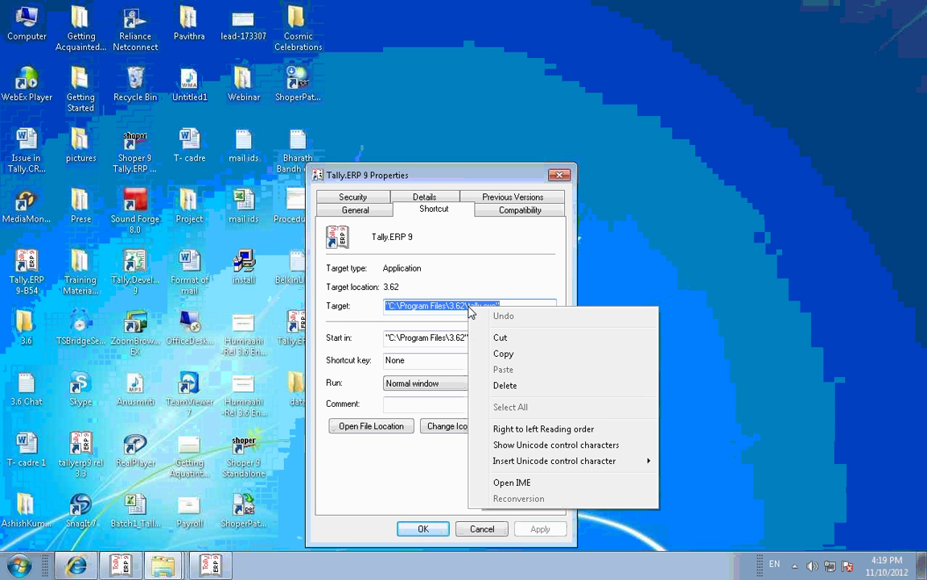
{"action": "left_click", "coordinate": [500, 354]}
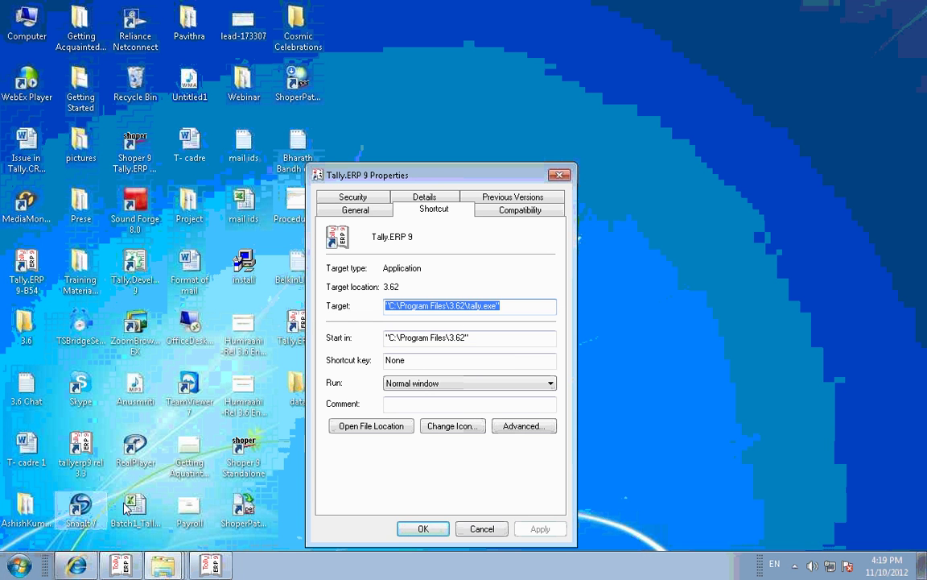
{"action": "left_click", "coordinate": [19, 565]}
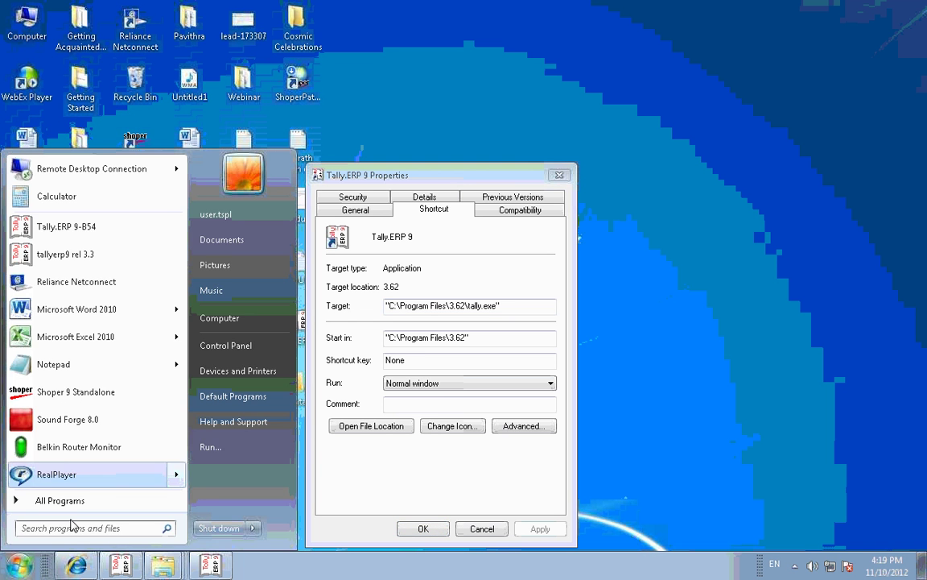
Step: Start a Run command with the quoted tally.exe path plus a space and quote, closing Properties
{"action": "left_click", "coordinate": [210, 447]}
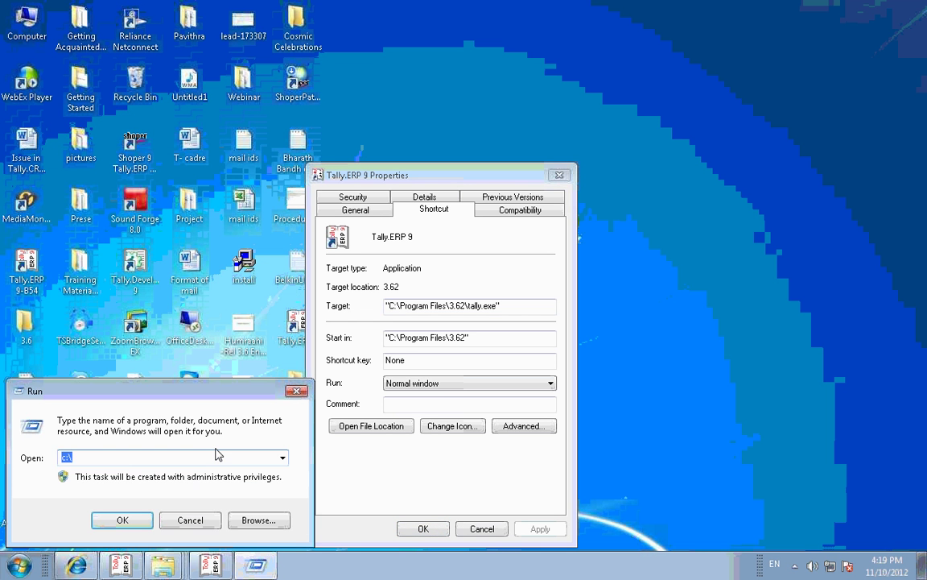
{"action": "key", "text": "ctrl+v"}
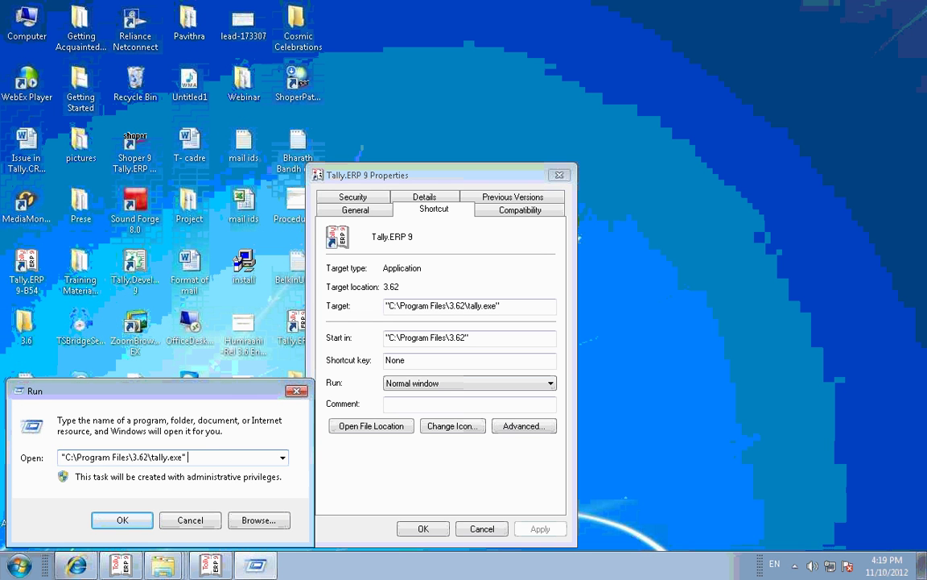
{"action": "type", "text": "\""}
{"action": "left_click", "coordinate": [559, 177]}
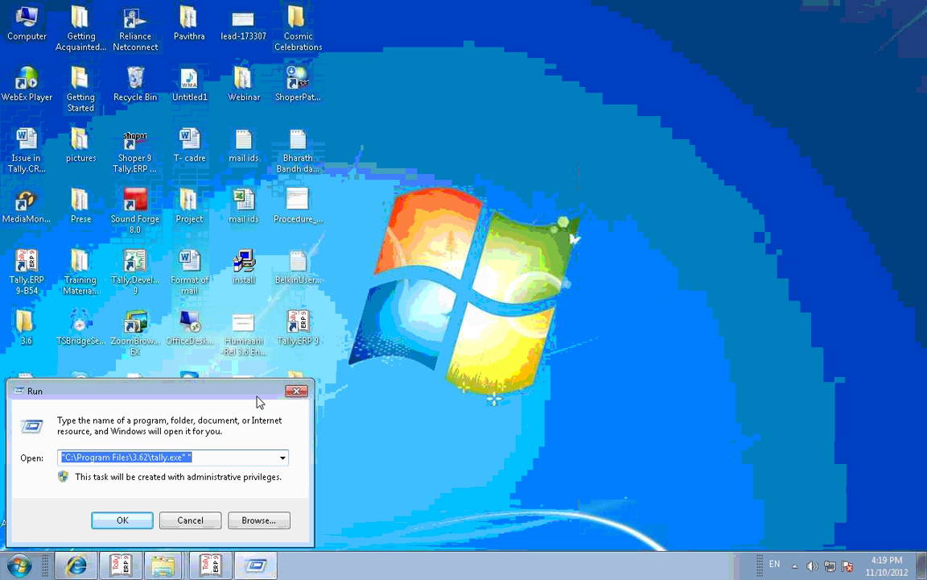
{"action": "left_click_drag", "start_coordinate": [240, 393], "coordinate": [221, 387]}
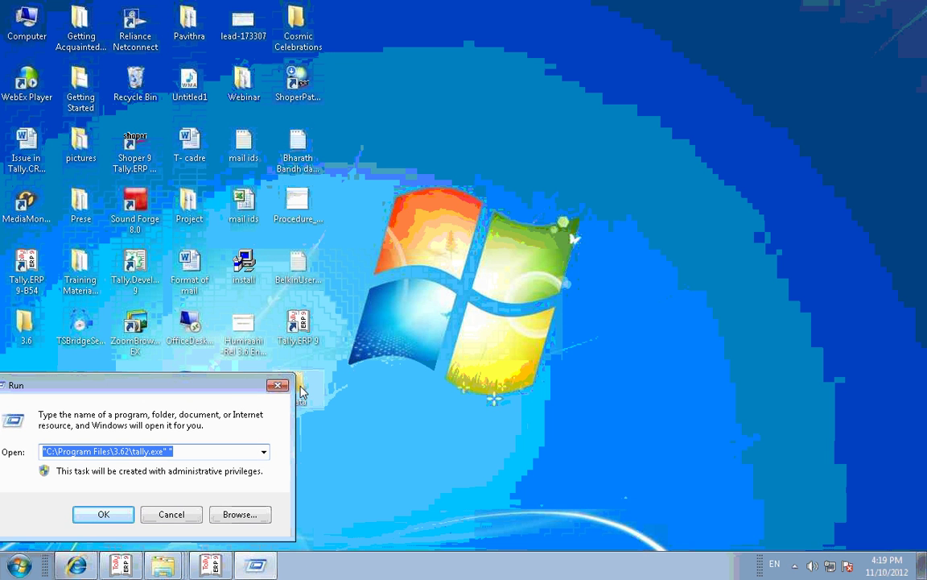
Step: Copy the data folder's full path from the Explorer address bar
{"action": "left_click", "coordinate": [177, 567]}
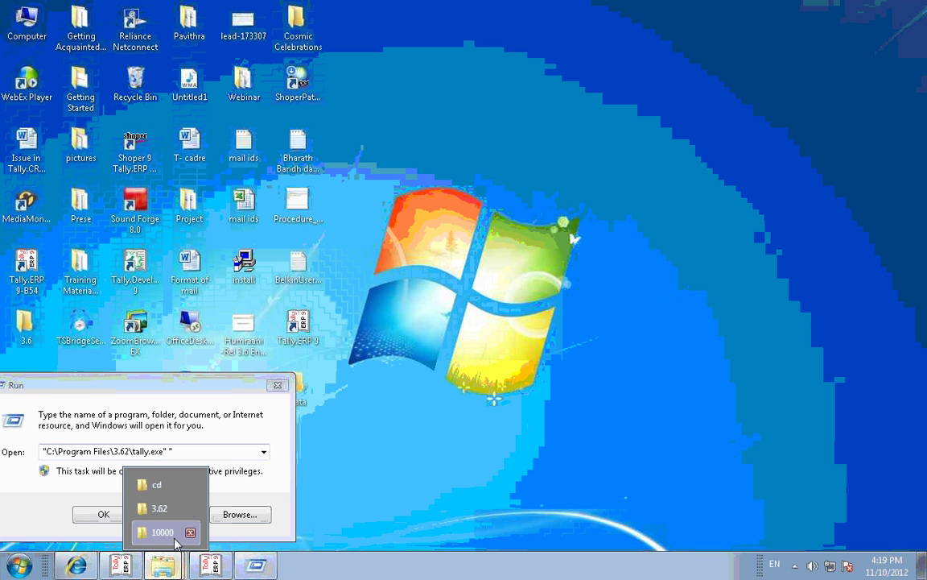
{"action": "left_click", "coordinate": [175, 538]}
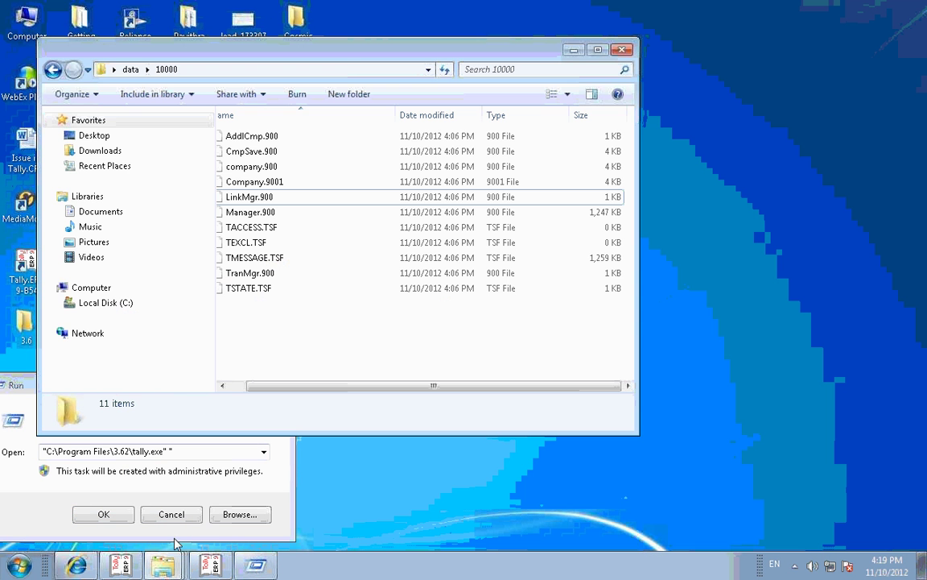
{"action": "left_click", "coordinate": [53, 71]}
{"action": "left_click", "coordinate": [193, 71]}
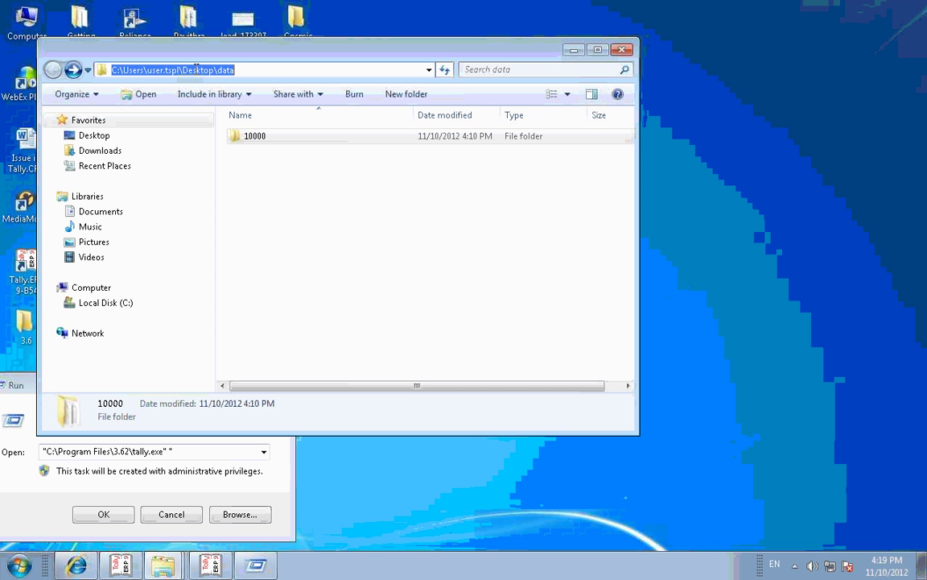
{"action": "right_click", "coordinate": [196, 69]}
{"action": "left_click", "coordinate": [222, 118]}
Step: Append the data folder path and " 0 to the Run command and launch Tally
{"action": "left_click", "coordinate": [193, 452]}
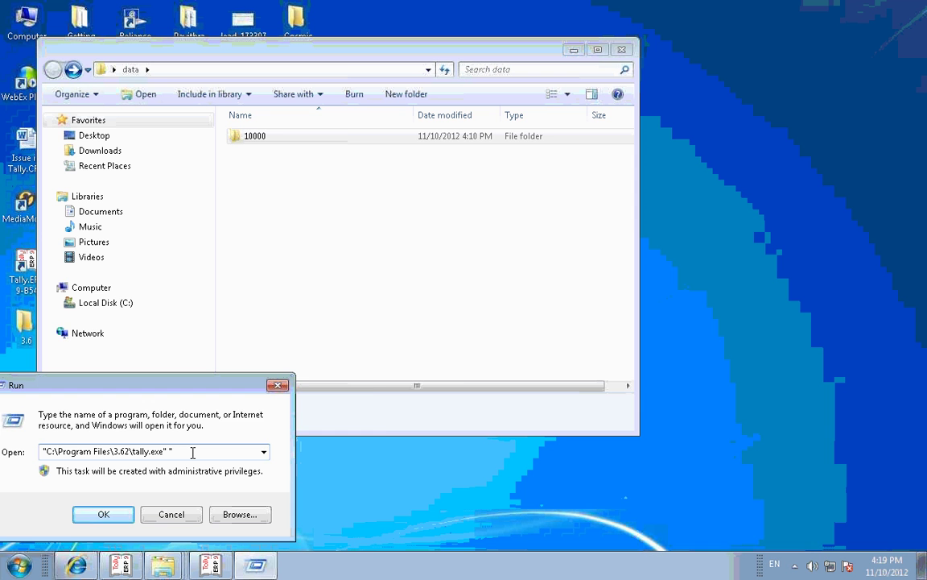
{"action": "right_click", "coordinate": [193, 452]}
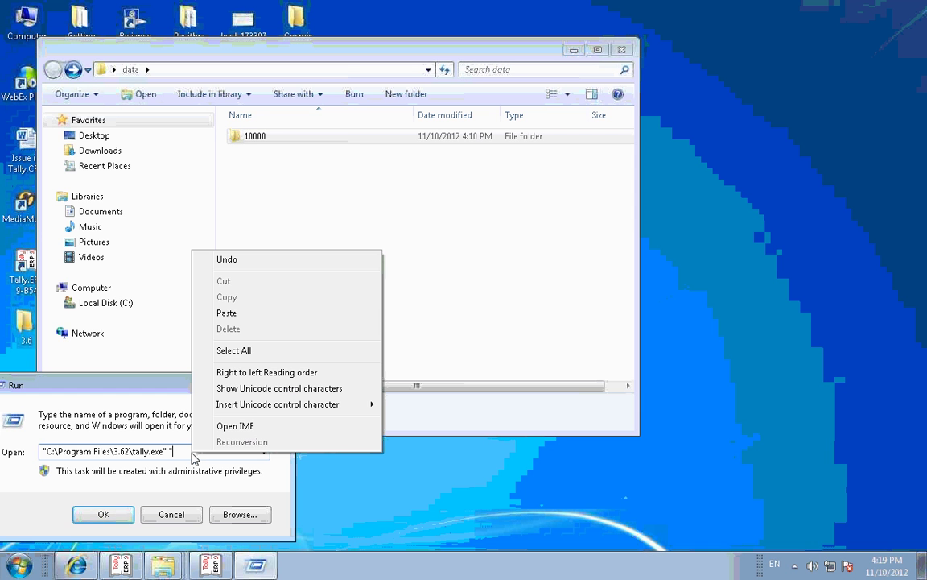
{"action": "left_click", "coordinate": [233, 314]}
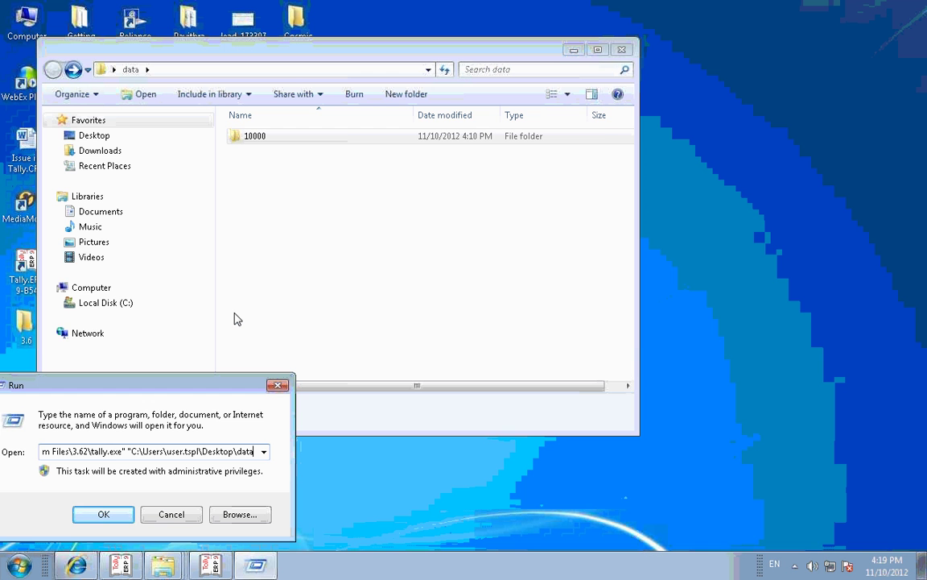
{"action": "type", "text": "\""}
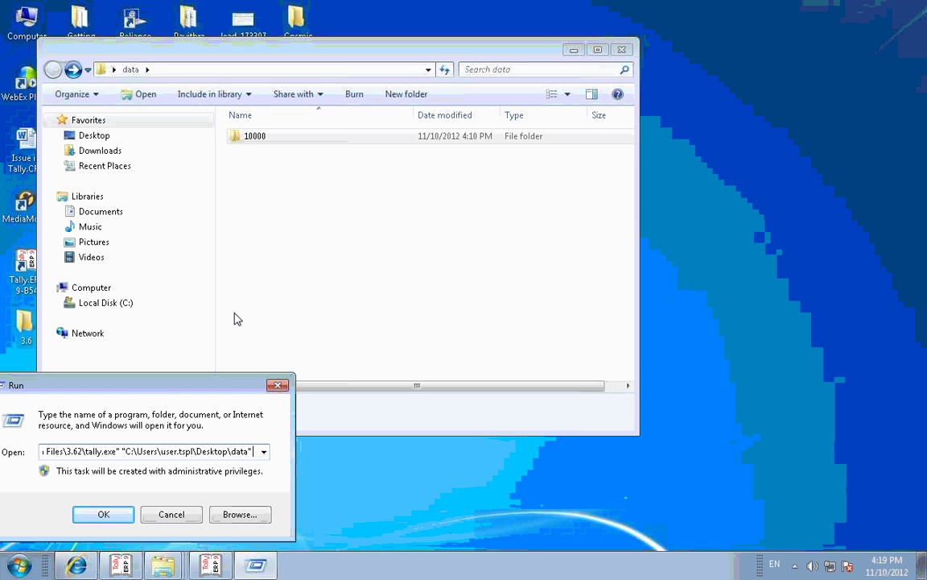
{"action": "type", "text": " 0"}
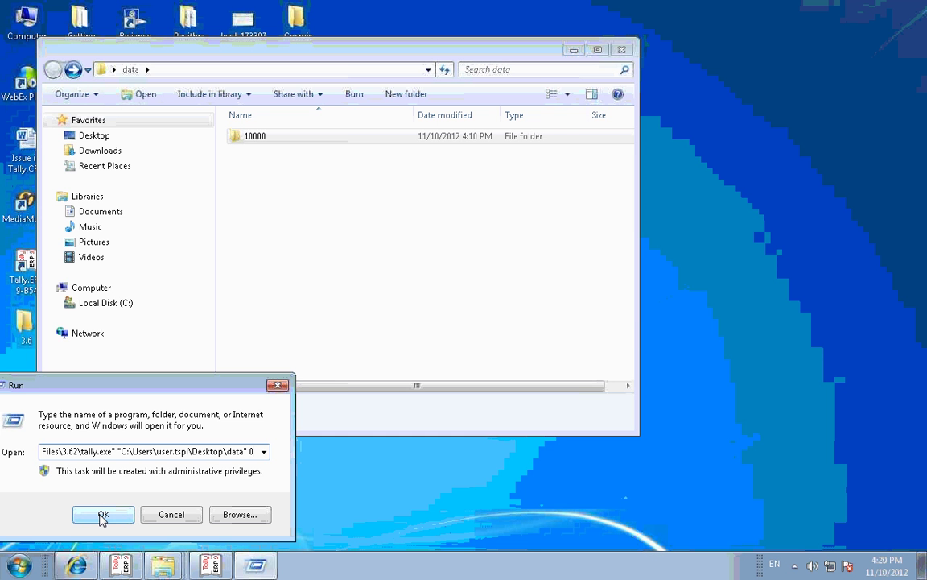
{"action": "left_click", "coordinate": [102, 515]}
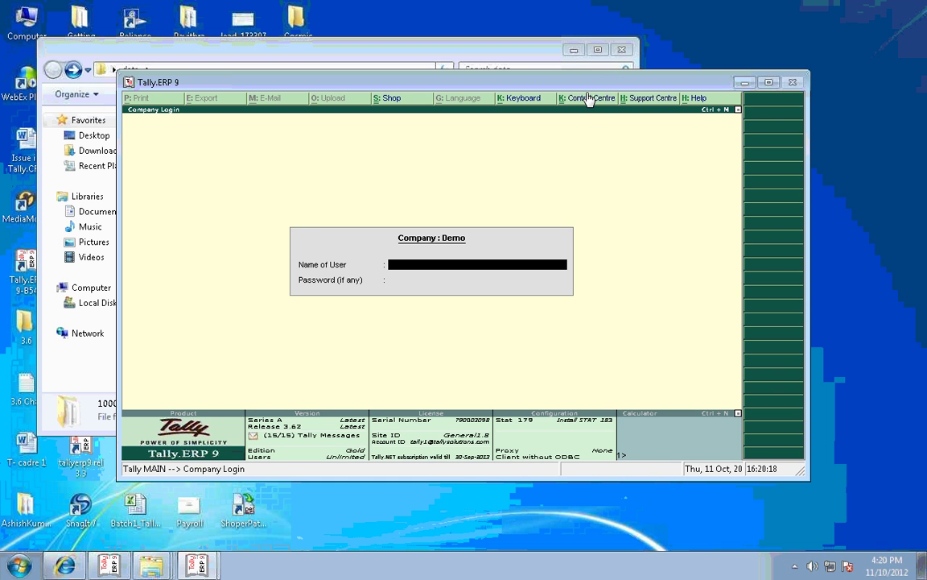
Step: Skip the Demo company login with Esc, then bring up the rewrite company screen (Ctrl+Alt+R)
{"action": "key", "text": "Escape"}
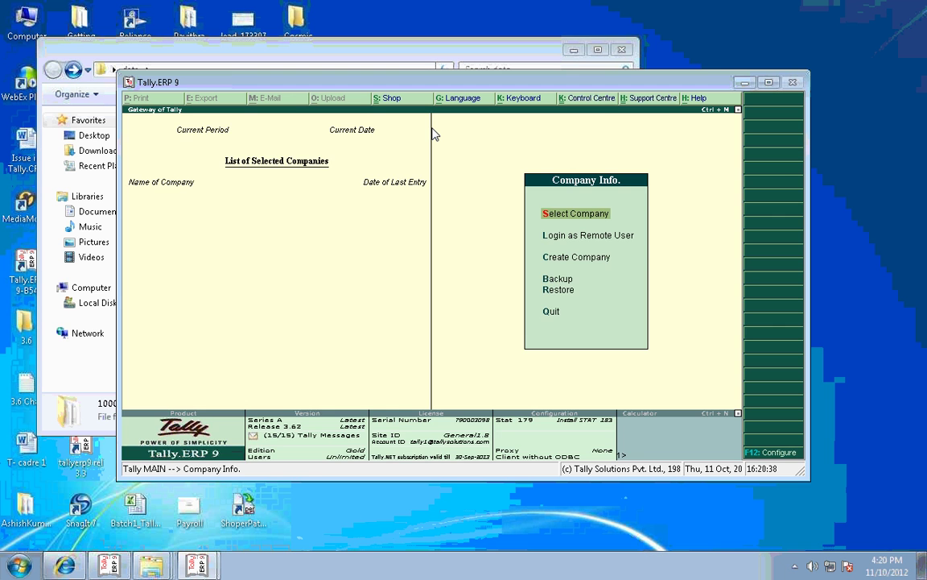
{"action": "key", "text": "ctrl+alt+r"}
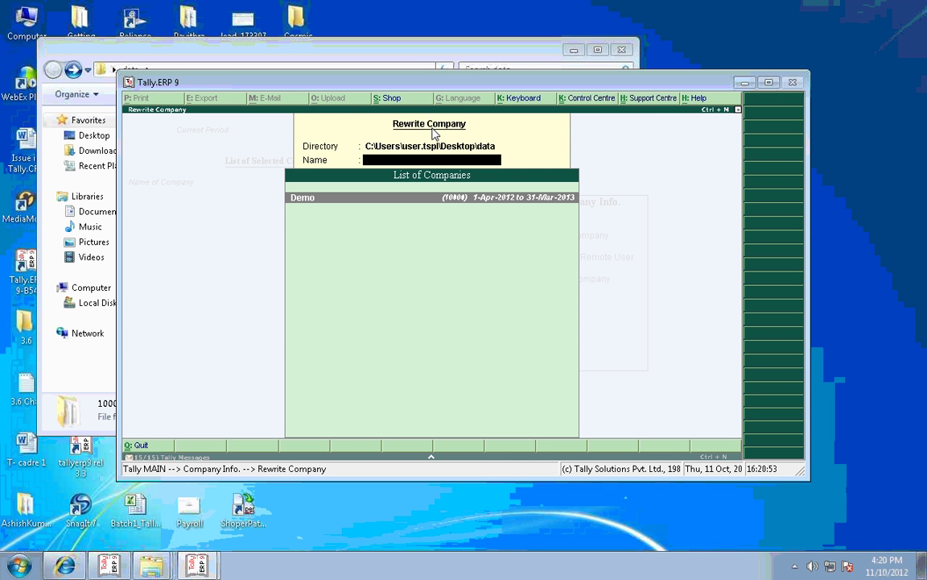
Step: Rewrite the Demo company's data, confirming Yes and declining the backup before rewriting
{"action": "key", "text": "Return"}
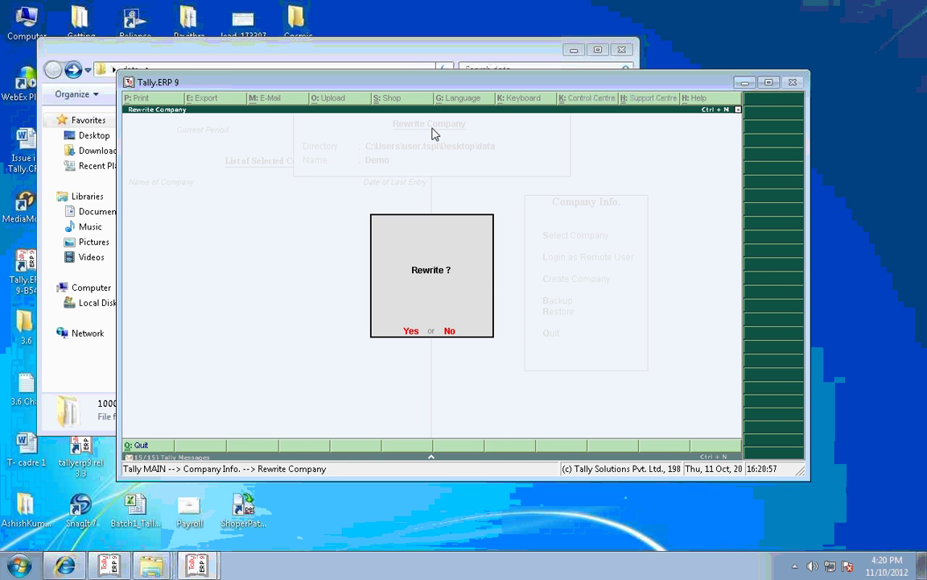
{"action": "key", "text": "Return"}
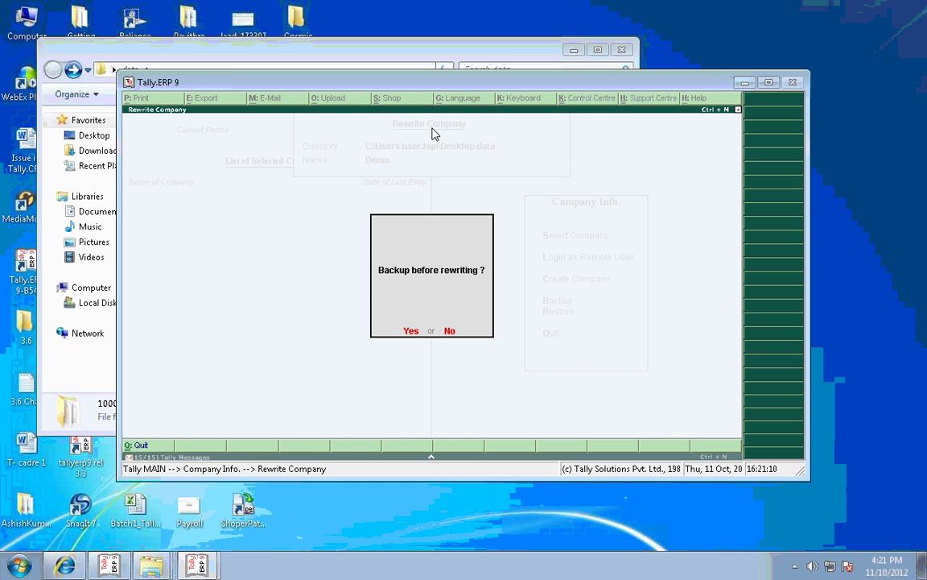
{"action": "key", "text": "n"}
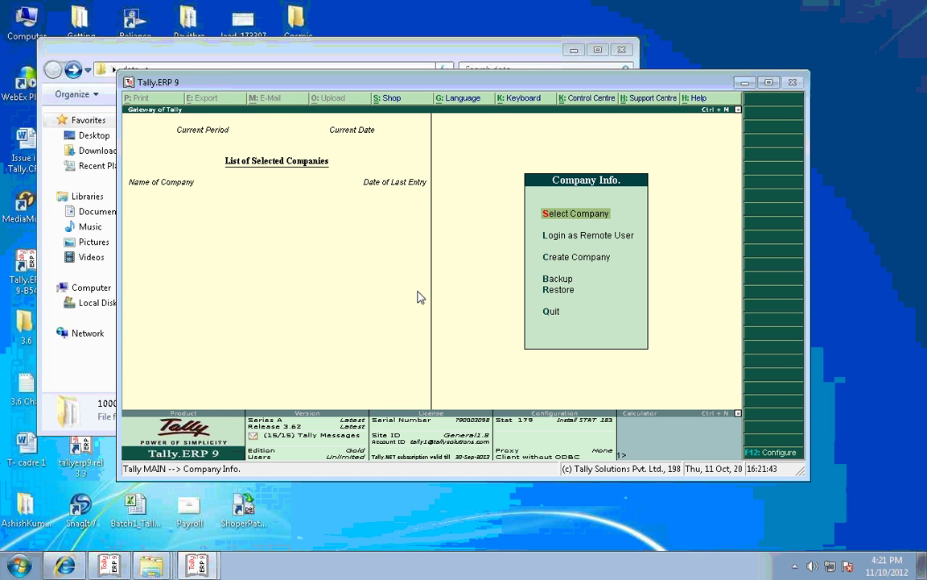
Step: Minimise Tally, close the 'data' window, check the Tally.ERP 9 shortcut's Properties, then open Start
{"action": "left_click", "coordinate": [742, 82]}
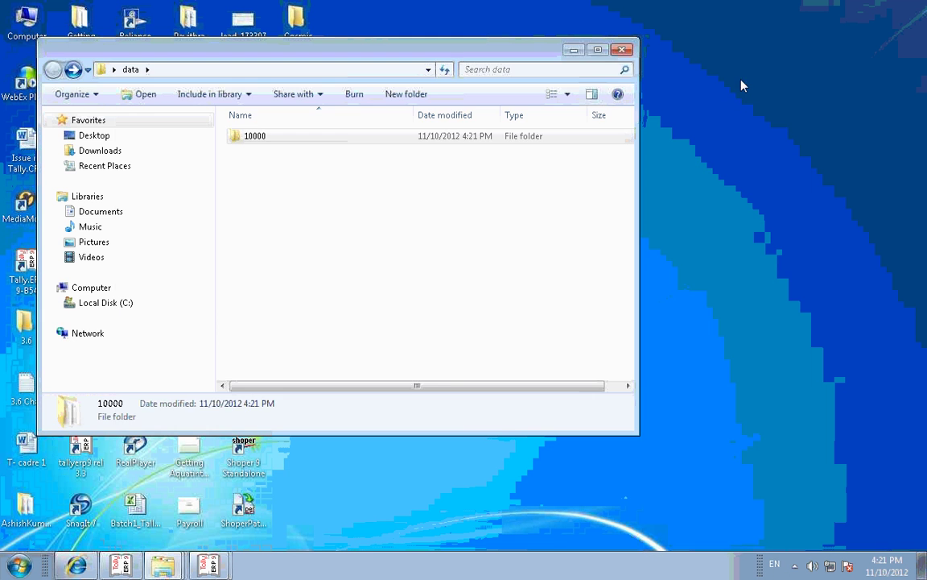
{"action": "left_click", "coordinate": [622, 51]}
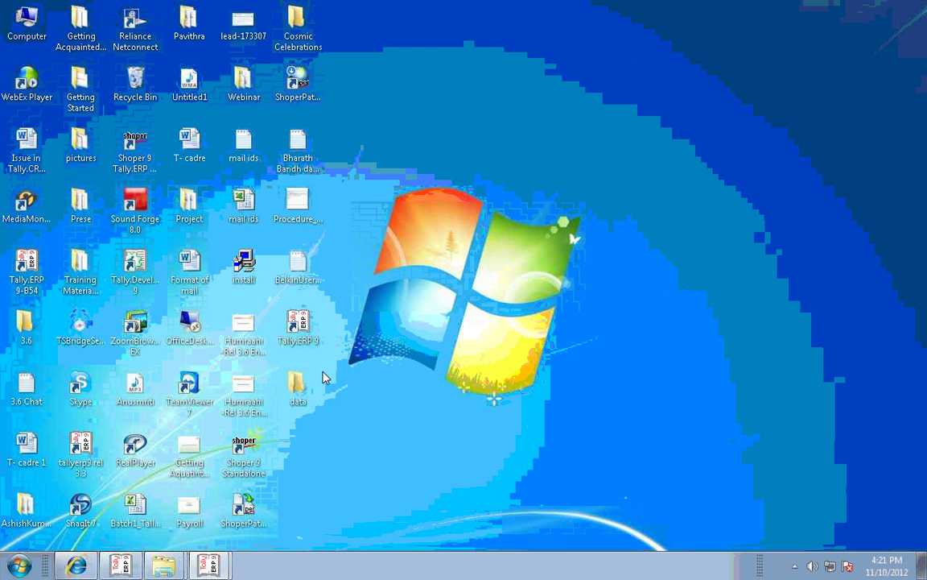
{"action": "right_click", "coordinate": [304, 323]}
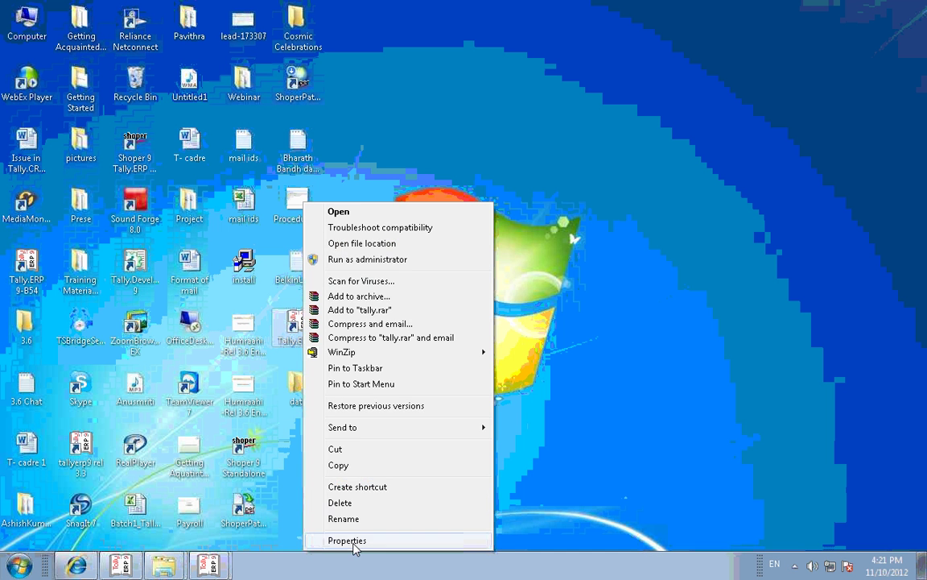
{"action": "left_click", "coordinate": [355, 540]}
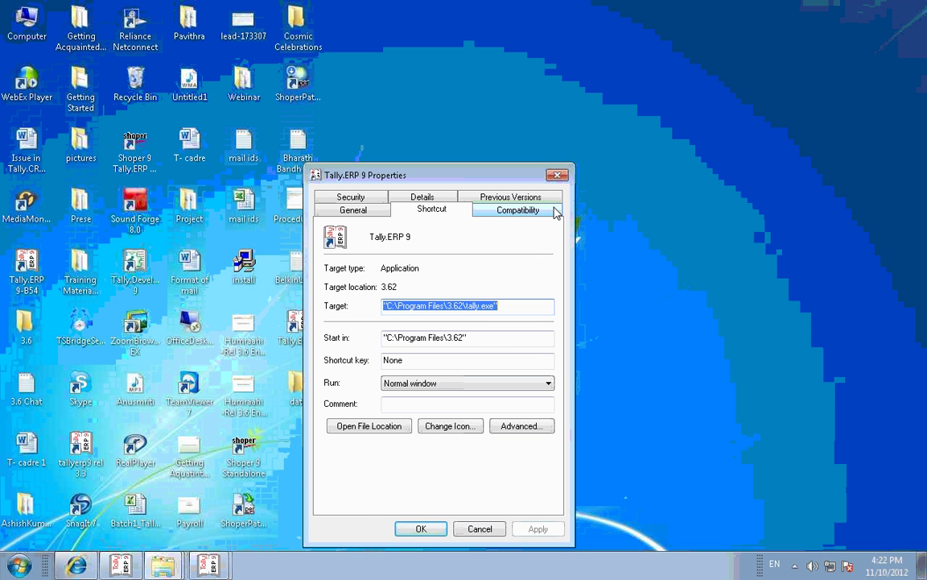
{"action": "left_click", "coordinate": [556, 174]}
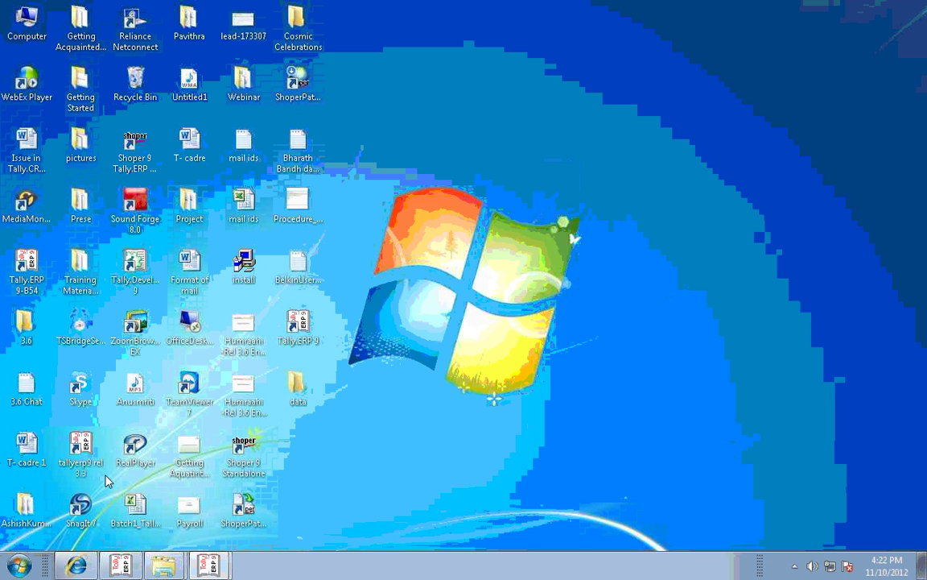
{"action": "left_click", "coordinate": [21, 568]}
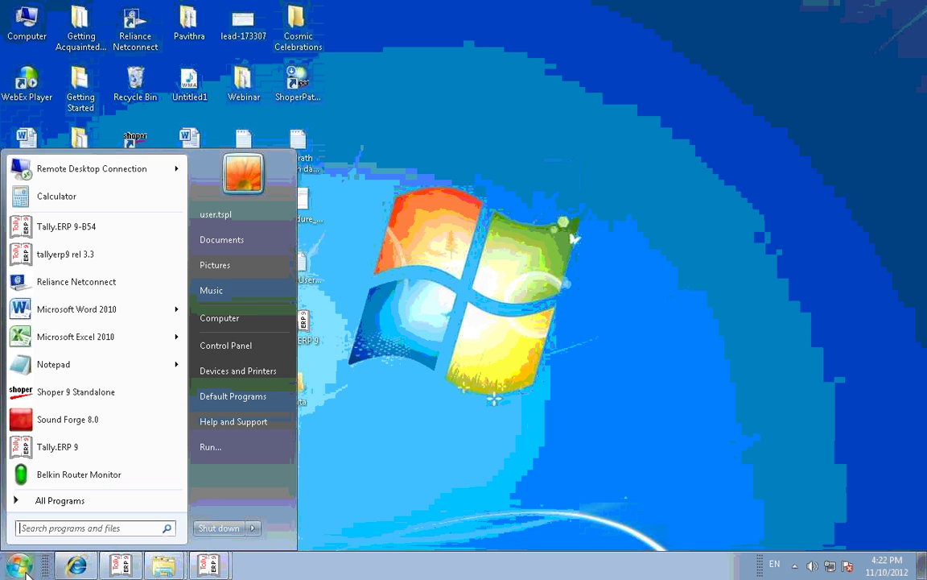
Step: Open Run from the Start menu and close it without running the prefilled tally.exe command
{"action": "left_click", "coordinate": [209, 446]}
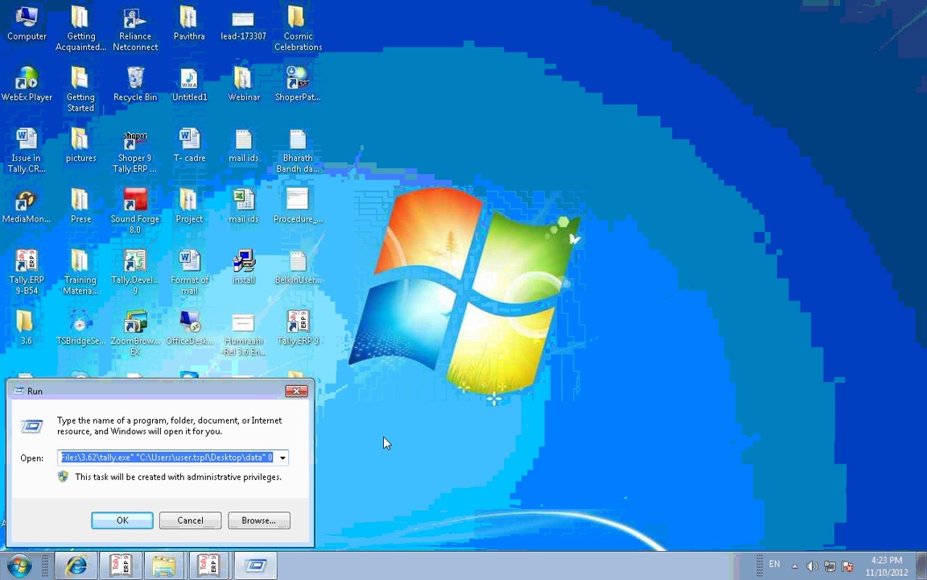
{"action": "left_click", "coordinate": [297, 392]}
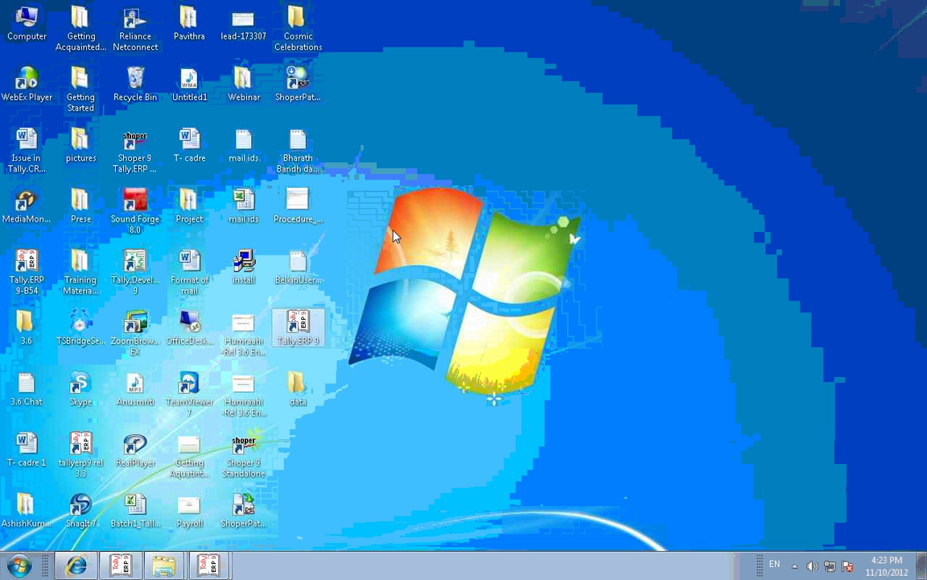
{"action": "left_click", "coordinate": [401, 178]}
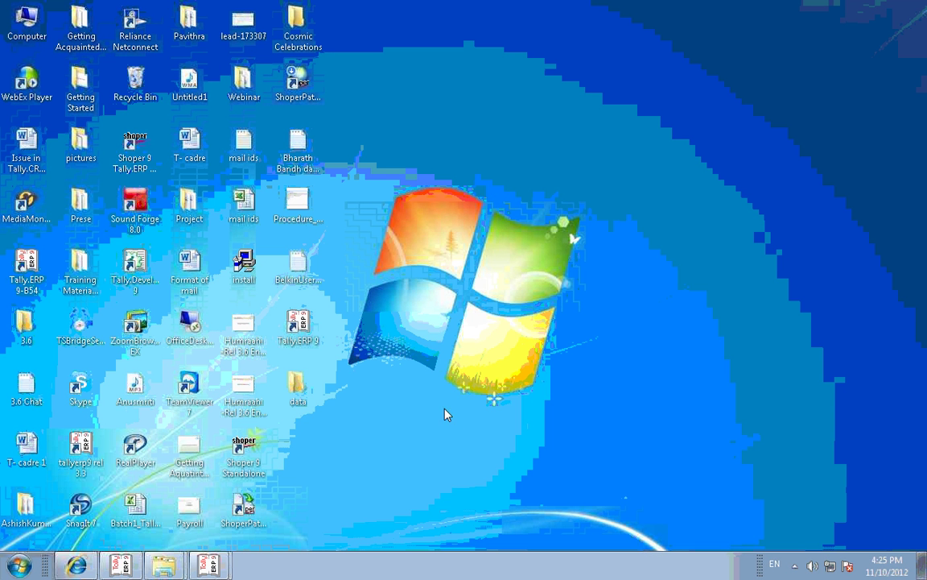
{"action": "left_click", "coordinate": [297, 322]}
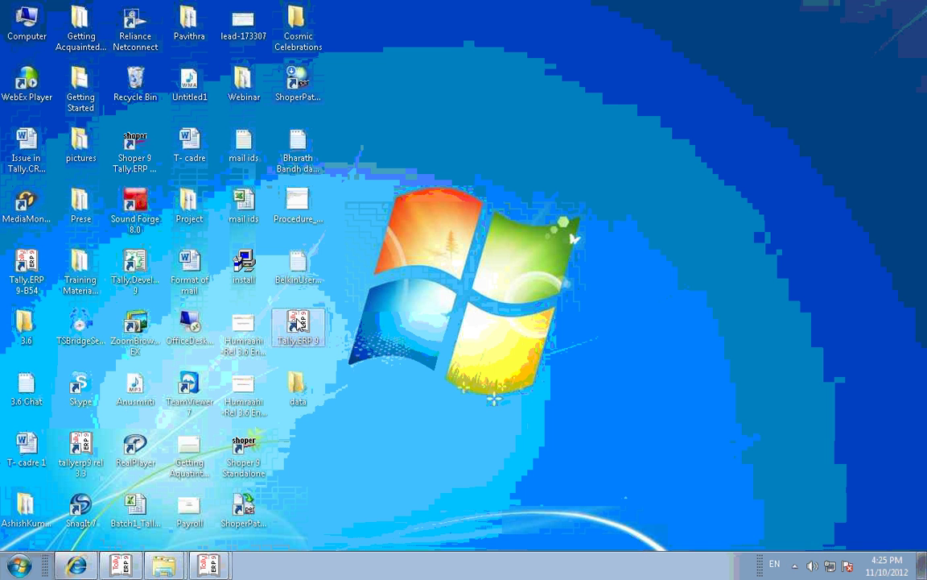
{"action": "right_click", "coordinate": [297, 322]}
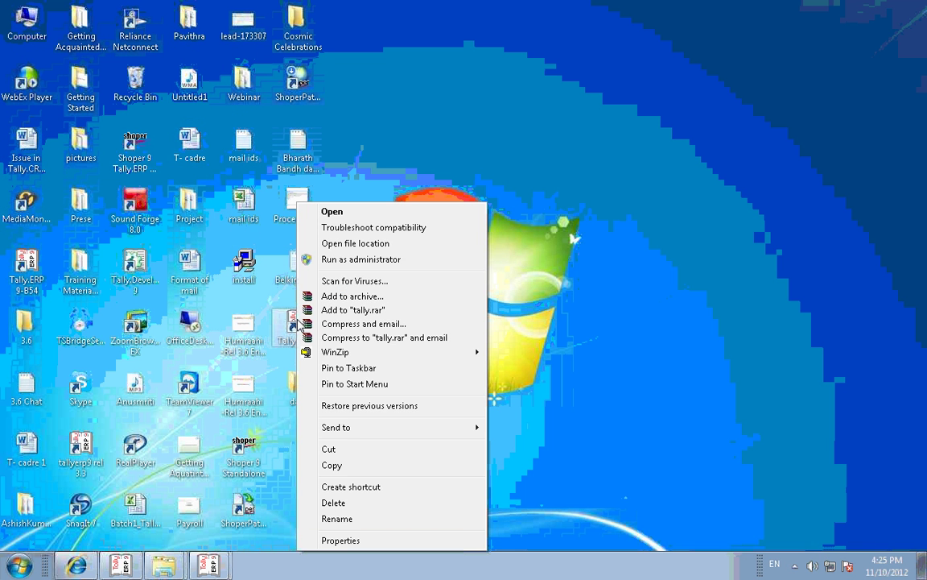
{"action": "left_click", "coordinate": [341, 540]}
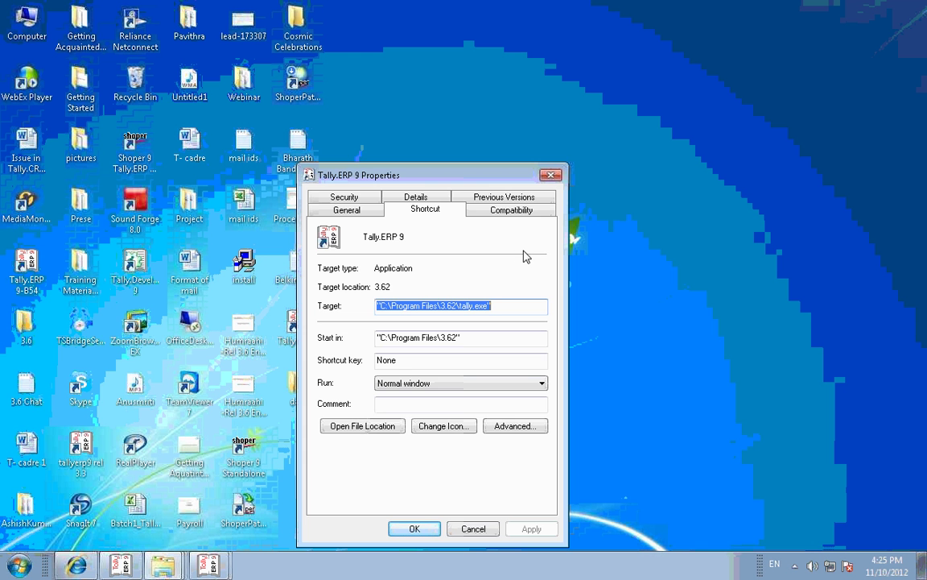
{"action": "left_click", "coordinate": [551, 177]}
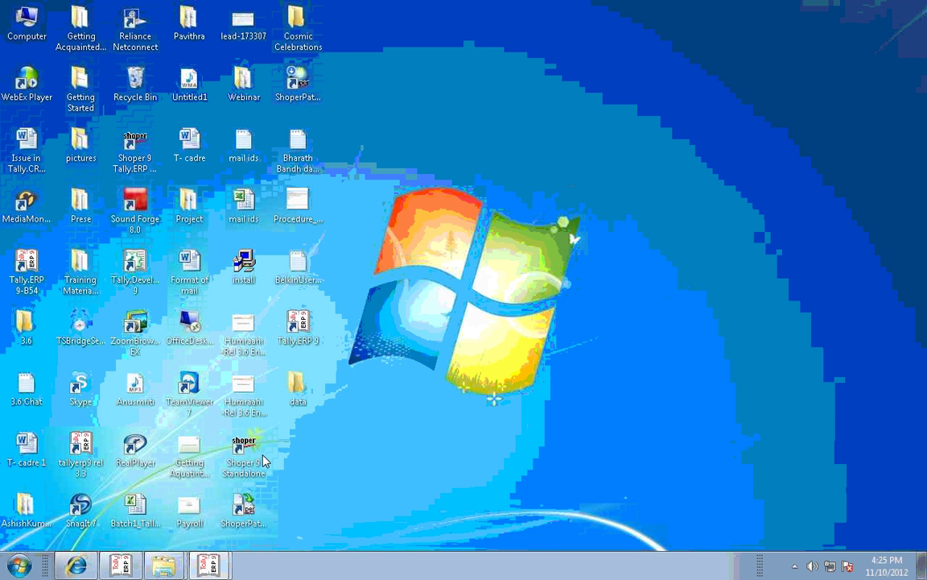
{"action": "left_click", "coordinate": [16, 567]}
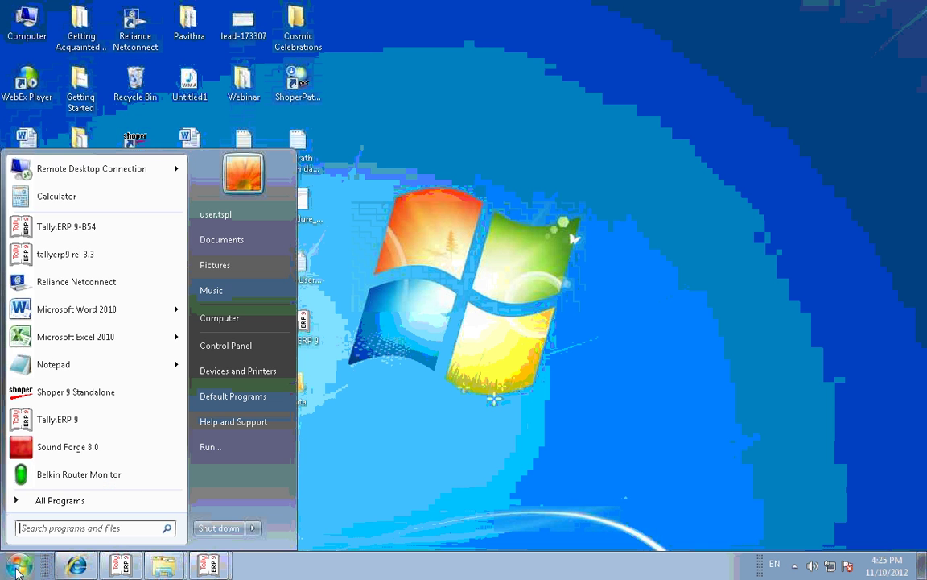
{"action": "left_click", "coordinate": [207, 447]}
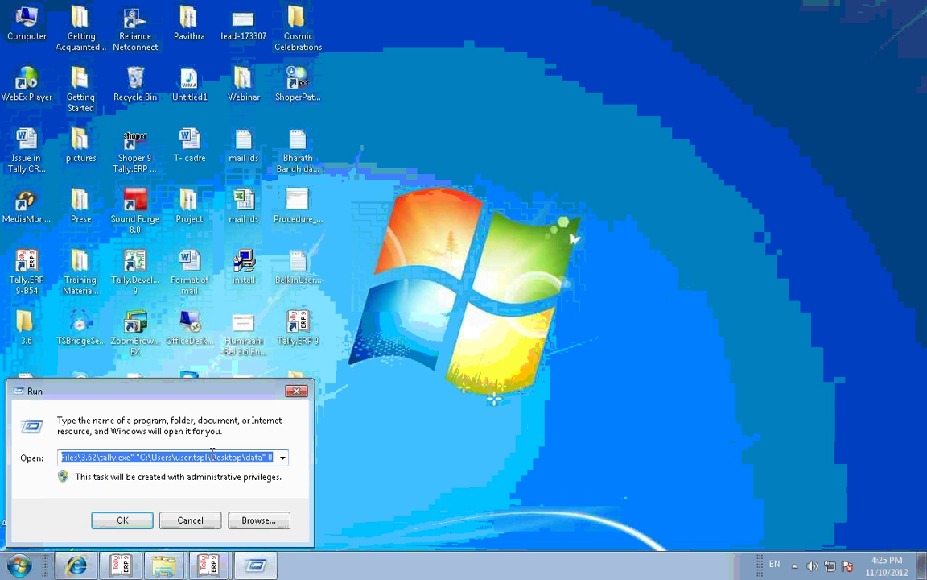
{"action": "left_click", "coordinate": [132, 457]}
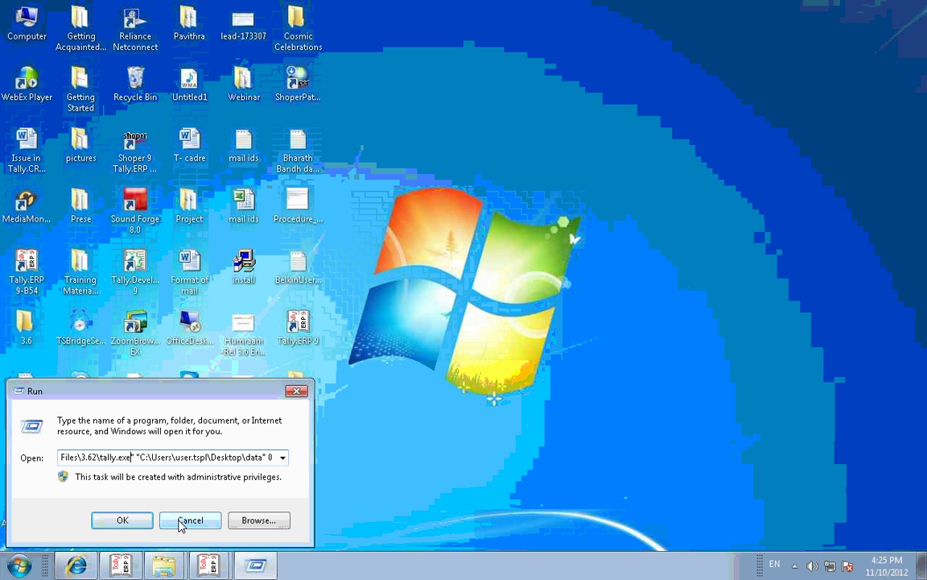
{"action": "left_click", "coordinate": [180, 524]}
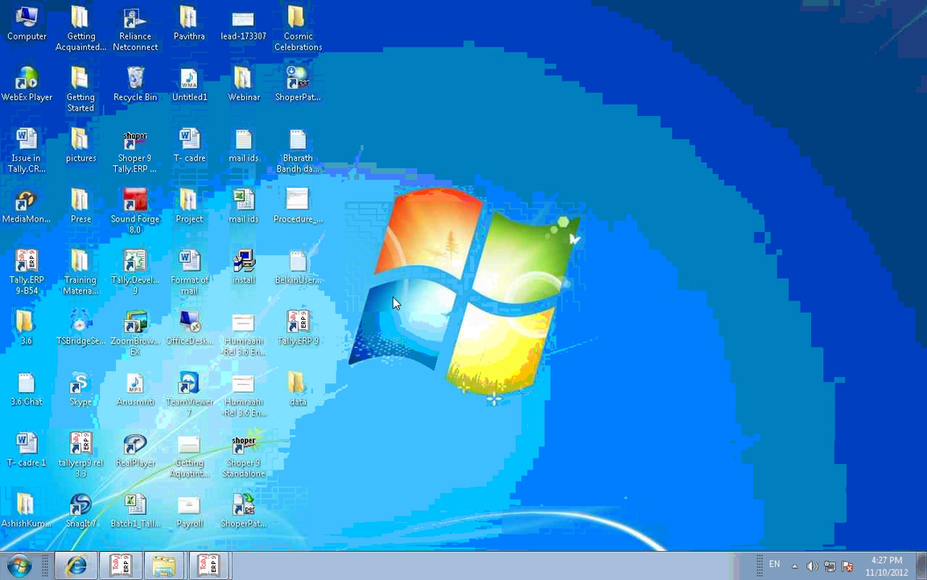
Step: Launch Tally.ERP 9 from its desktop shortcut and switch to the instance showing the Gateway
{"action": "double_click", "coordinate": [298, 326]}
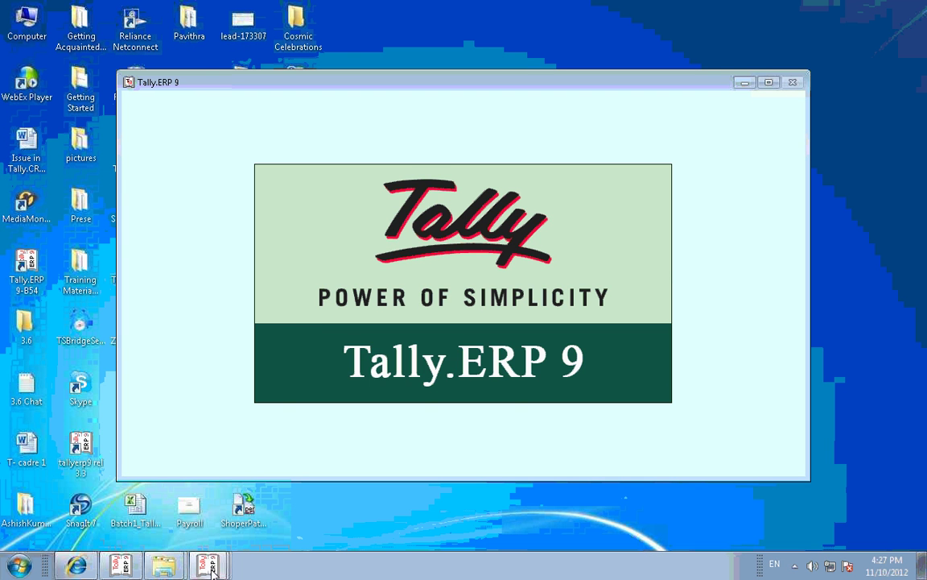
{"action": "mouse_move", "coordinate": [212, 570]}
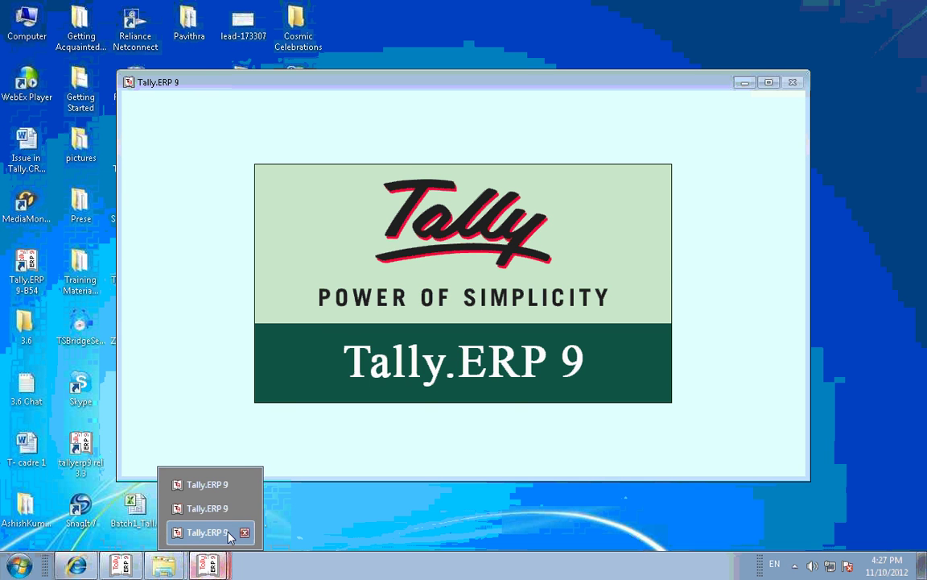
{"action": "left_click", "coordinate": [228, 509]}
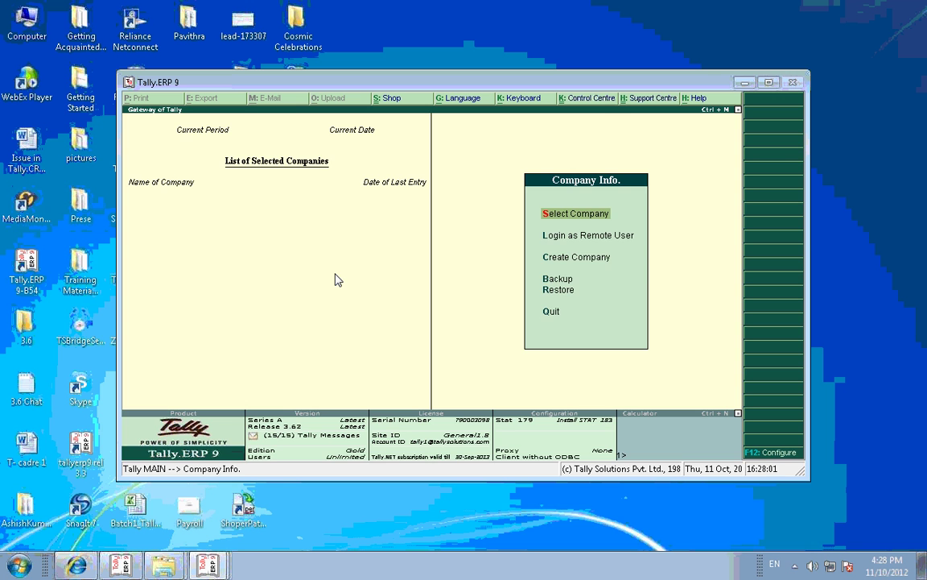
Step: Rewrite the Demo company with Ctrl+Alt+R, confirming Yes and declining the backup
{"action": "key", "text": "ctrl+alt+r"}
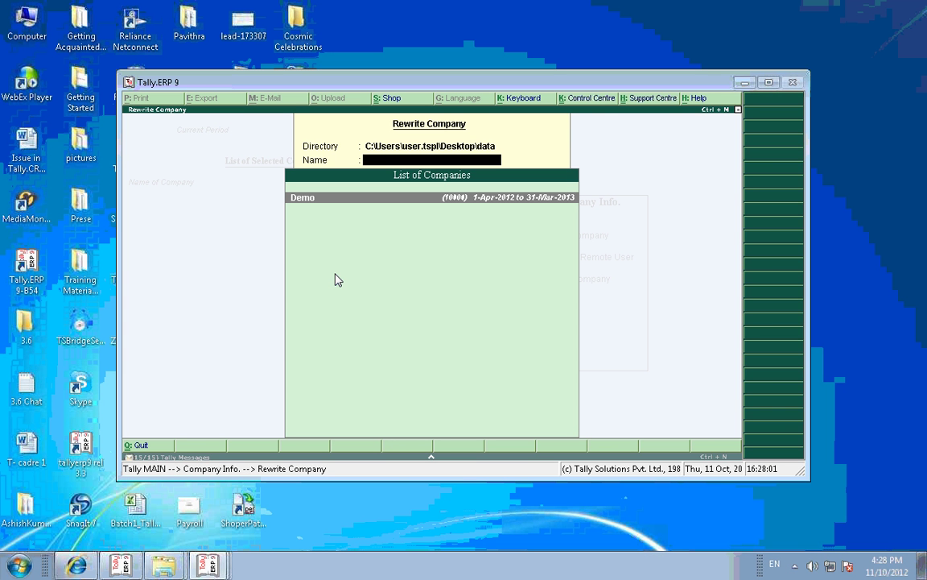
{"action": "key", "text": "Return"}
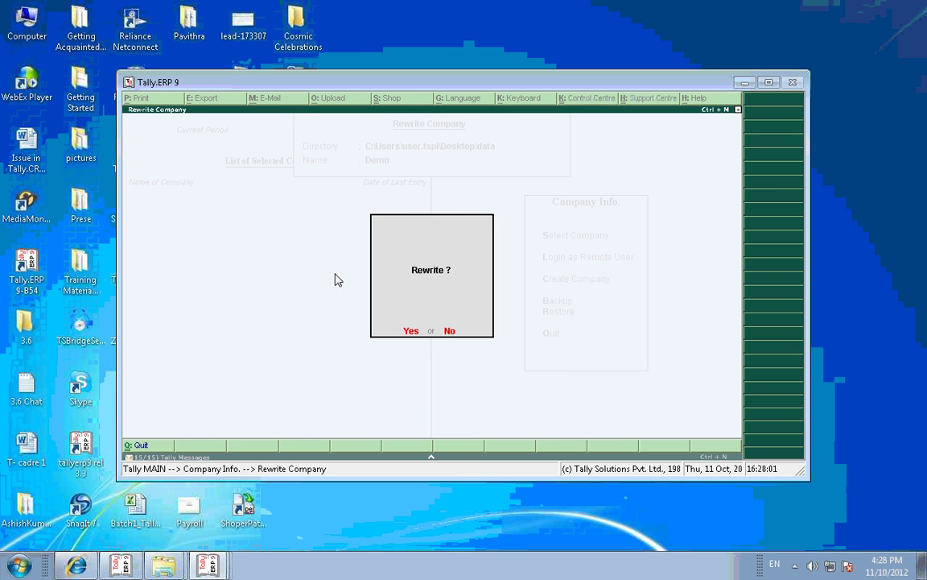
{"action": "key", "text": "Return"}
{"action": "key", "text": "n"}
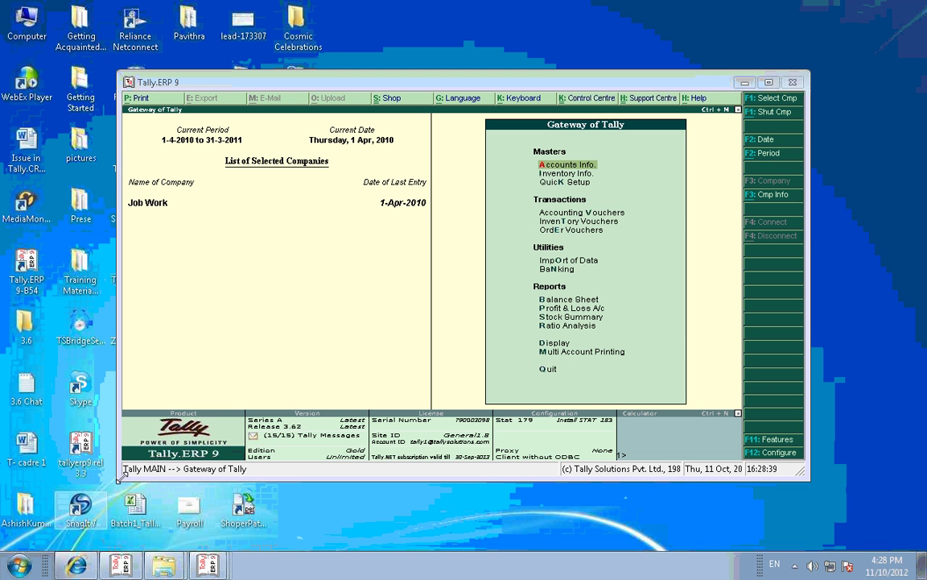
Step: Review the prefilled Tally command in Start > Run and cancel, restart Rewrite, then minimise Tally
{"action": "left_click", "coordinate": [24, 575]}
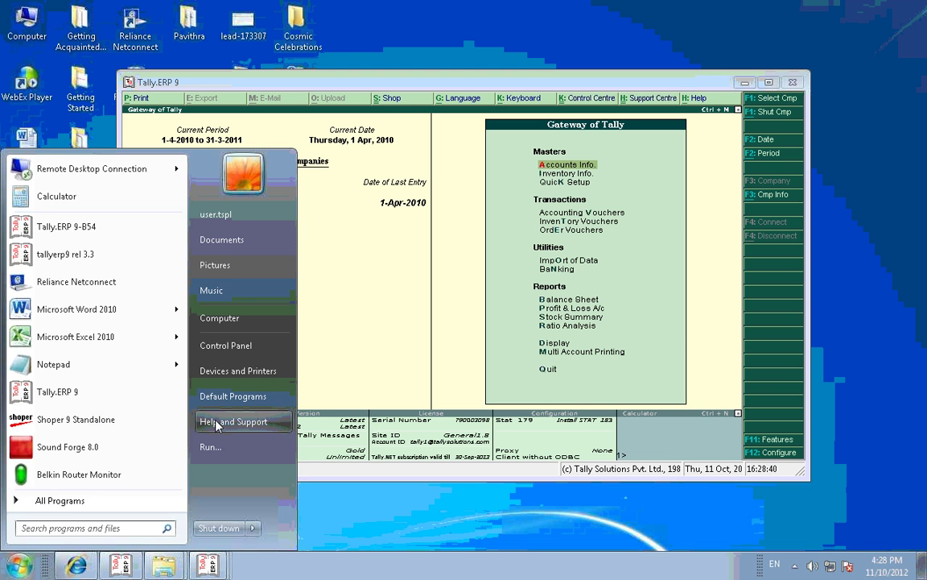
{"action": "left_click", "coordinate": [211, 446]}
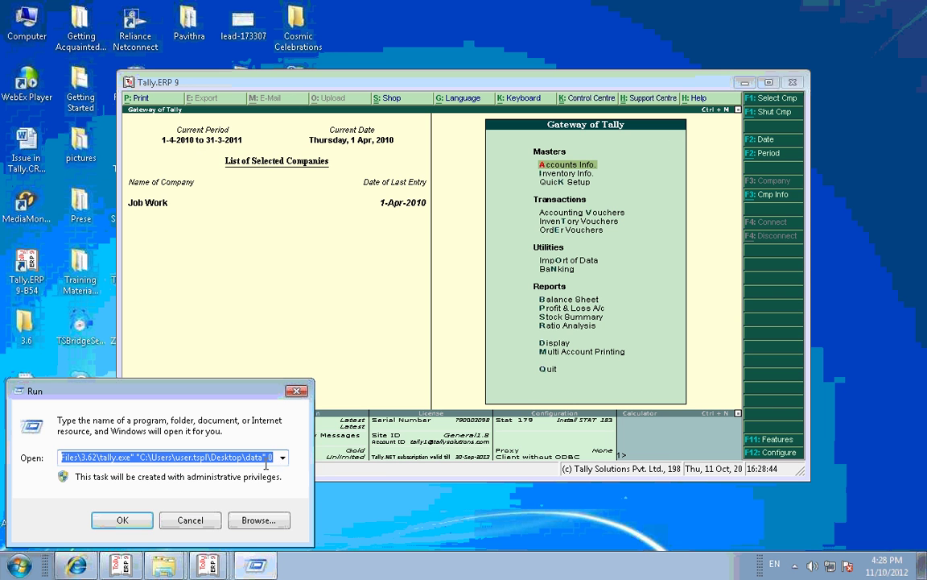
{"action": "left_click", "coordinate": [274, 456]}
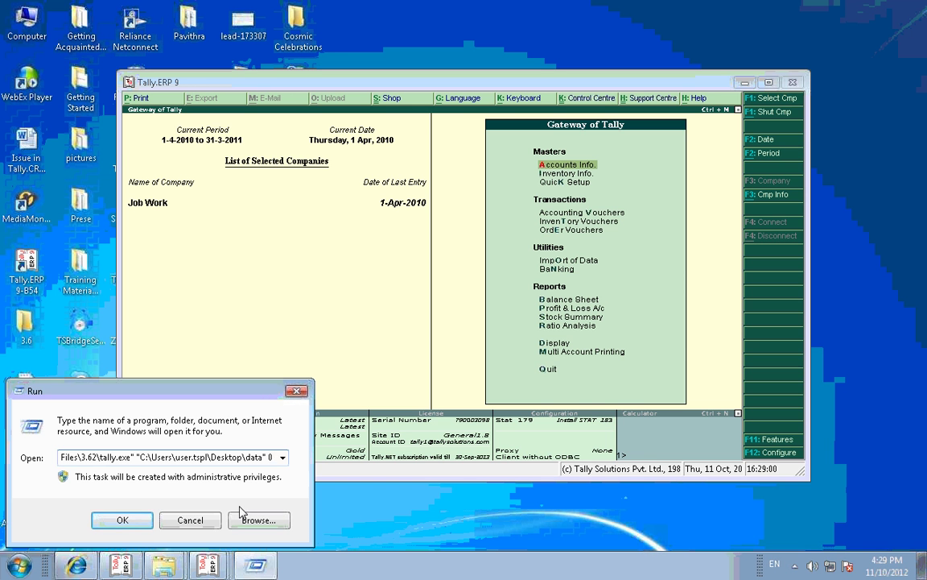
{"action": "left_click", "coordinate": [189, 521]}
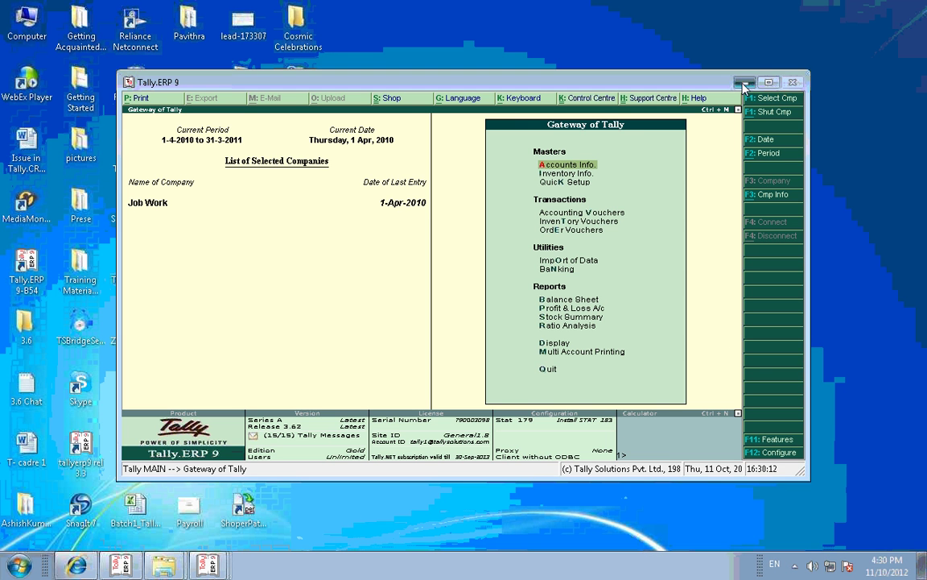
{"action": "key", "text": "ctrl+alt+r"}
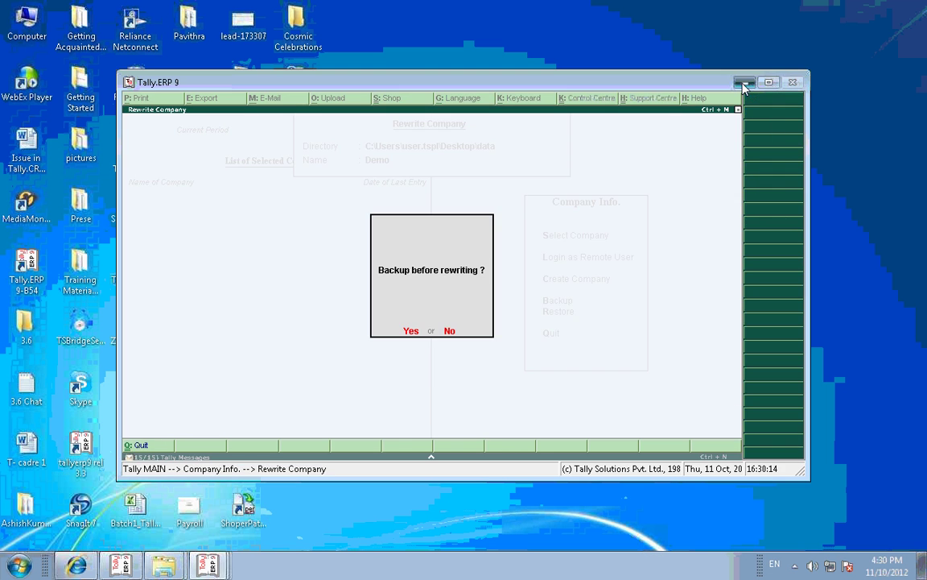
{"action": "left_click", "coordinate": [744, 83]}
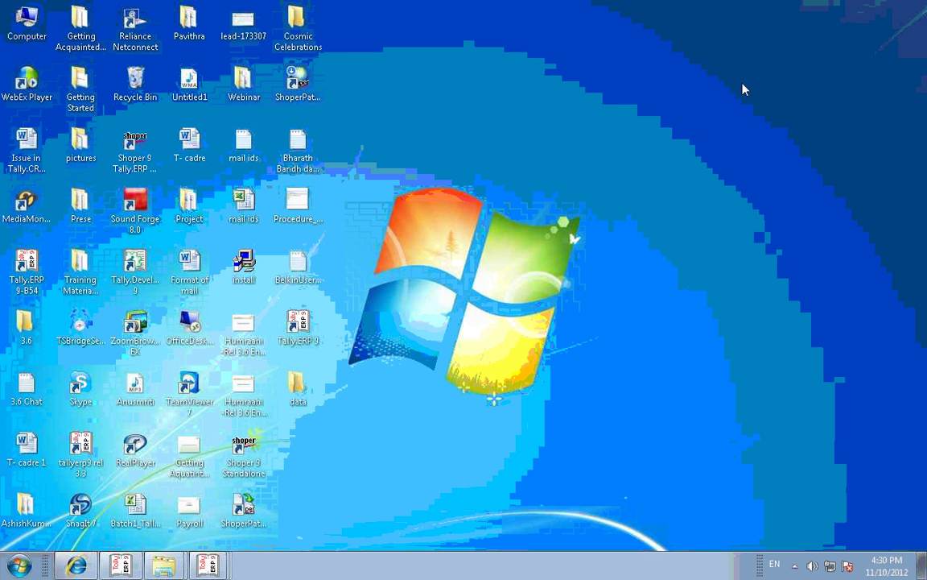
Step: Open the data folder's Properties and begin sharing it from the Sharing tab
{"action": "right_click", "coordinate": [296, 388]}
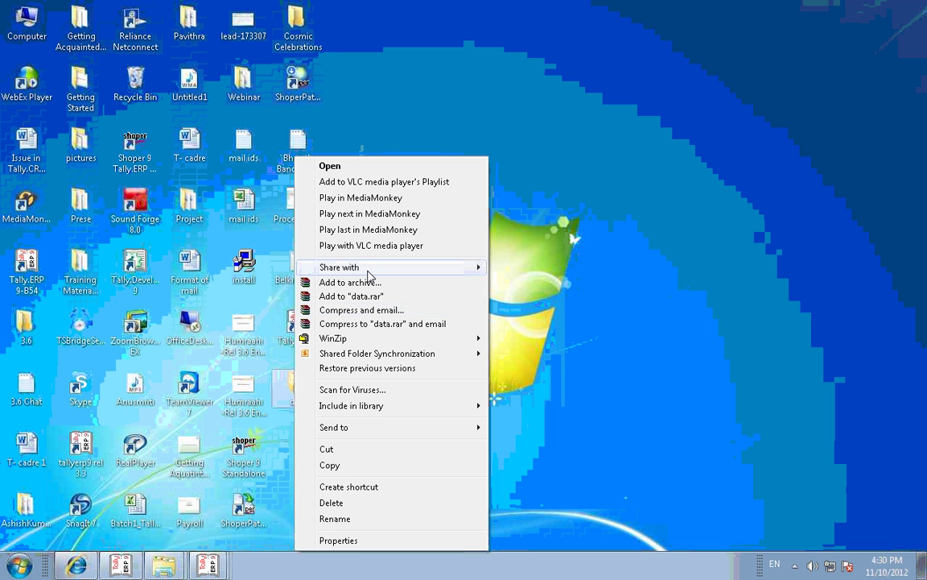
{"action": "mouse_move", "coordinate": [369, 274]}
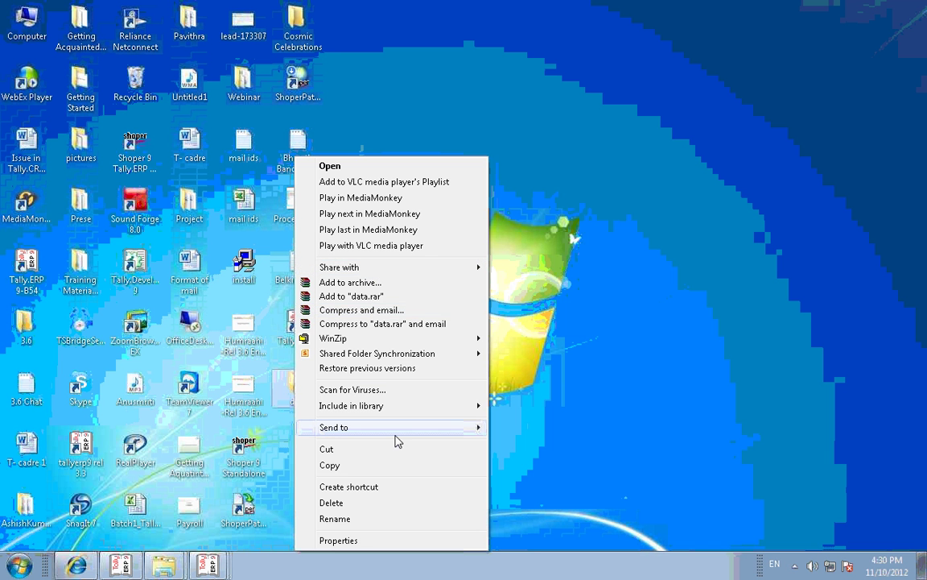
{"action": "left_click", "coordinate": [355, 544]}
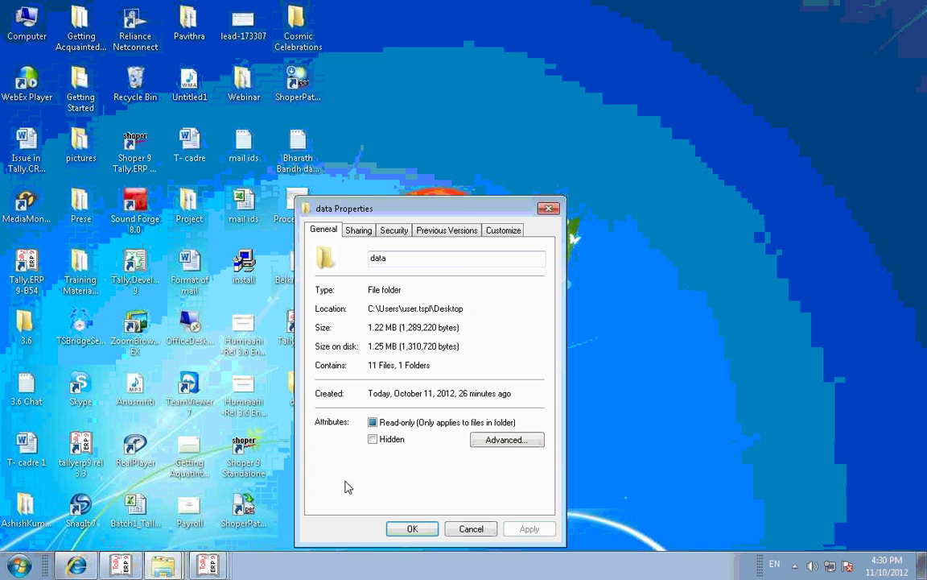
{"action": "left_click", "coordinate": [360, 234]}
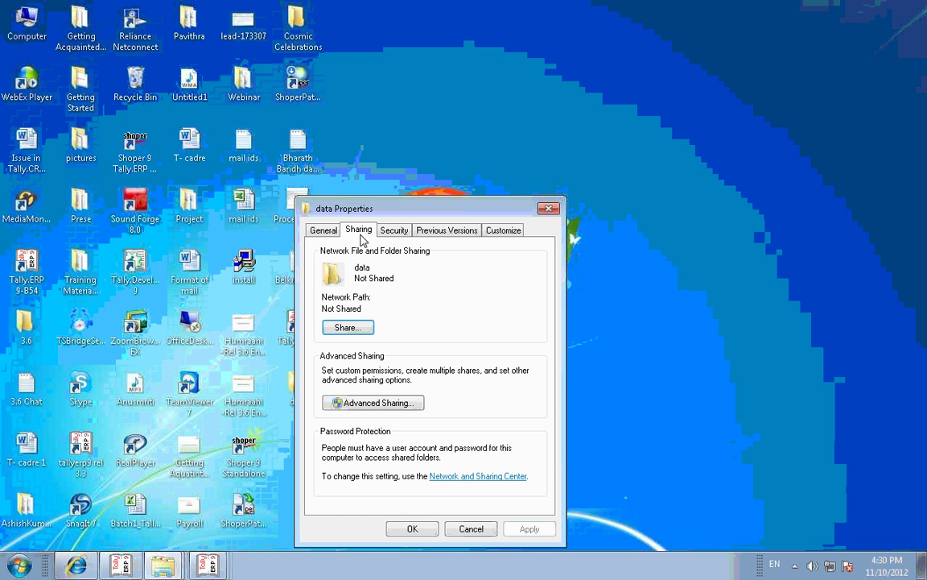
{"action": "left_click", "coordinate": [358, 328]}
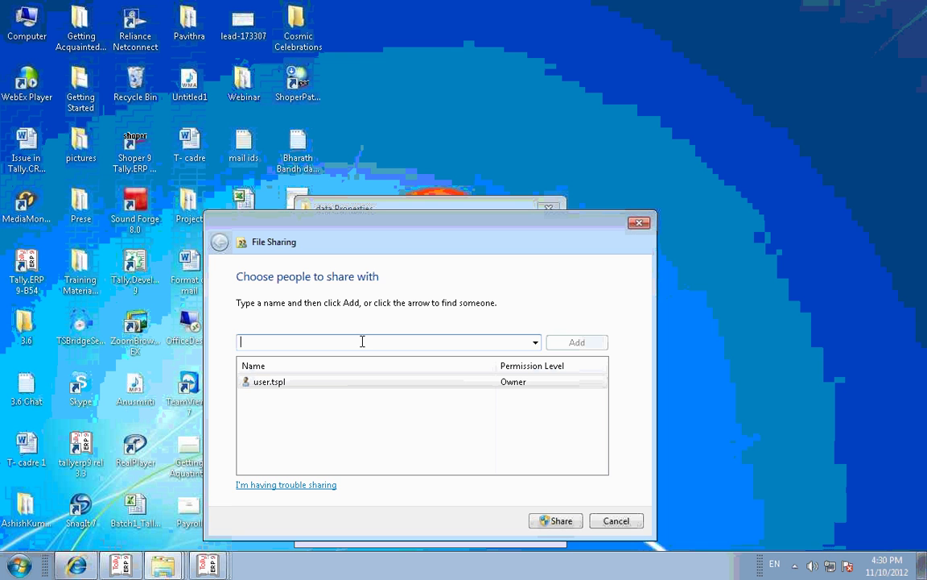
Step: Add Everyone with Read/Write permission, share the folder and close the confirmation
{"action": "type", "text": "everyoe"}
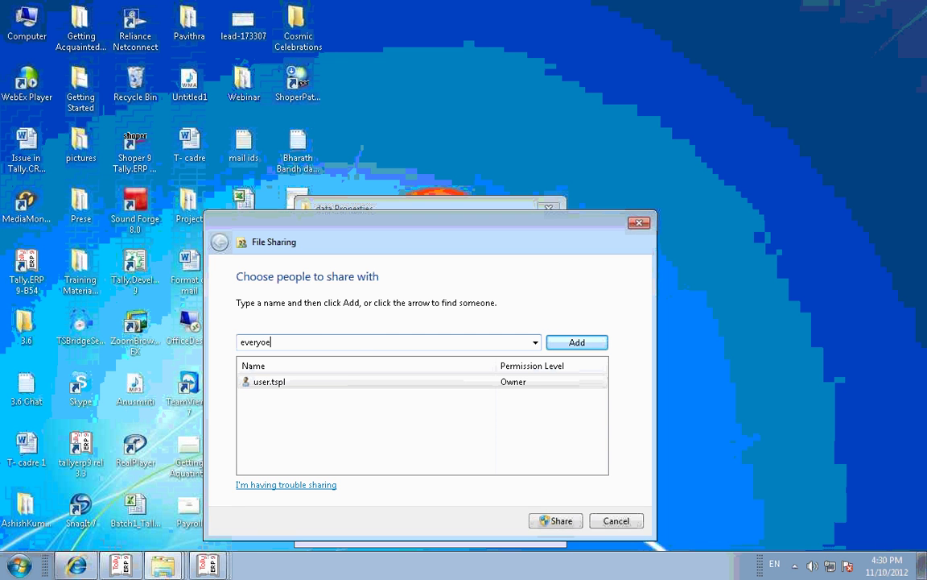
{"action": "key", "text": "BackSpace"}
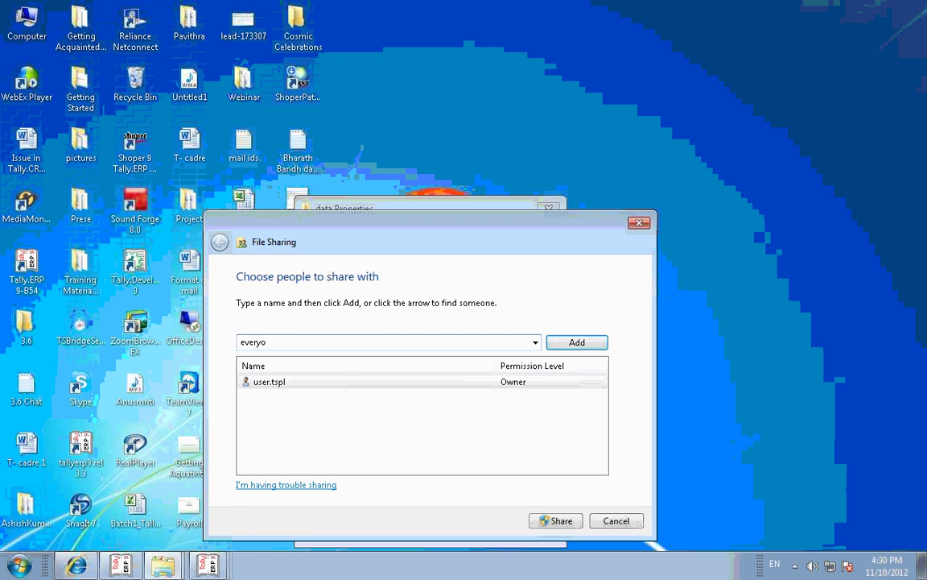
{"action": "type", "text": "ne"}
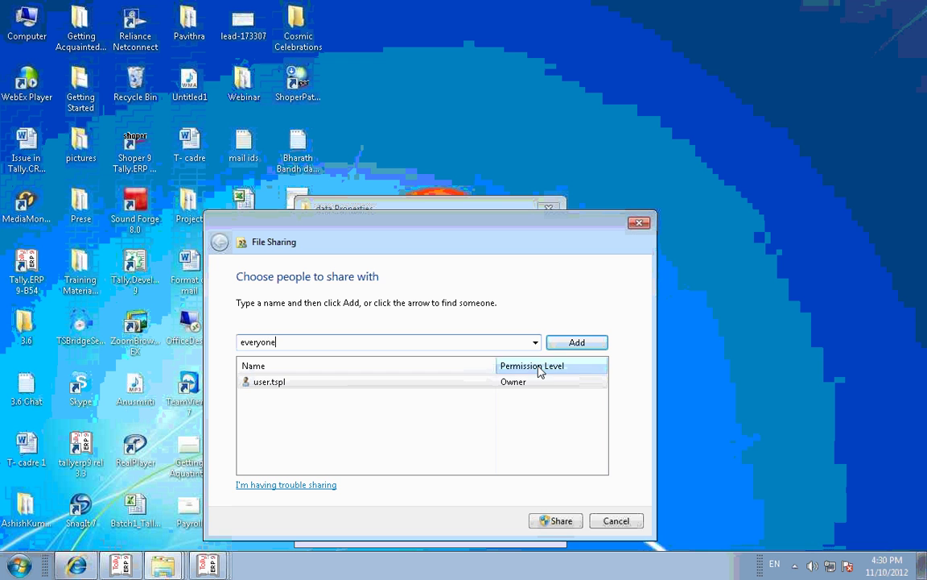
{"action": "left_click", "coordinate": [567, 346]}
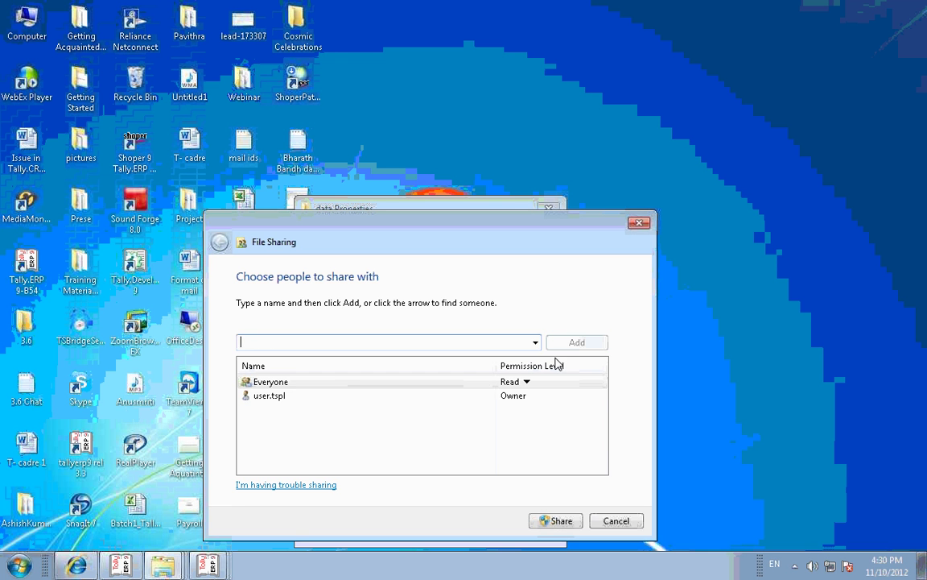
{"action": "left_click", "coordinate": [515, 381]}
{"action": "left_click", "coordinate": [572, 410]}
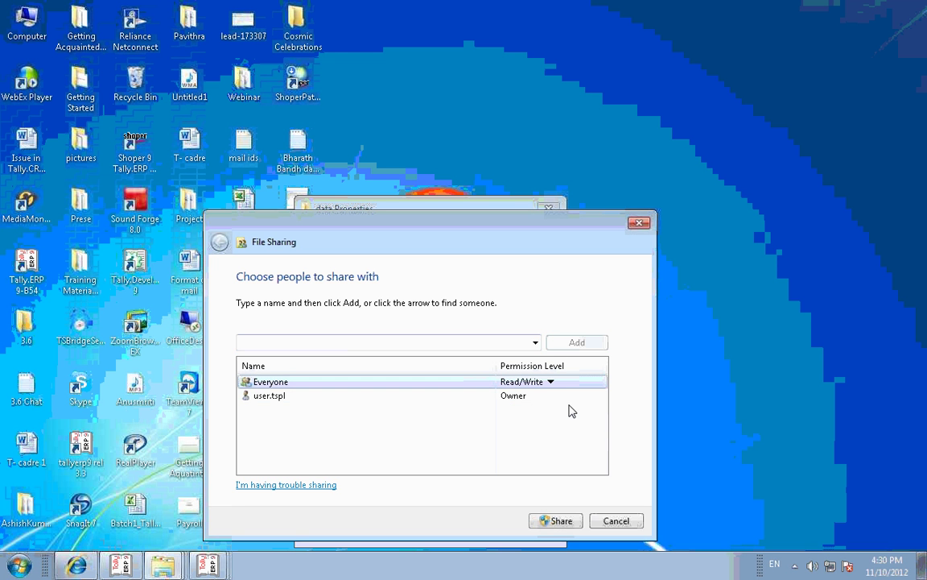
{"action": "left_click", "coordinate": [545, 520]}
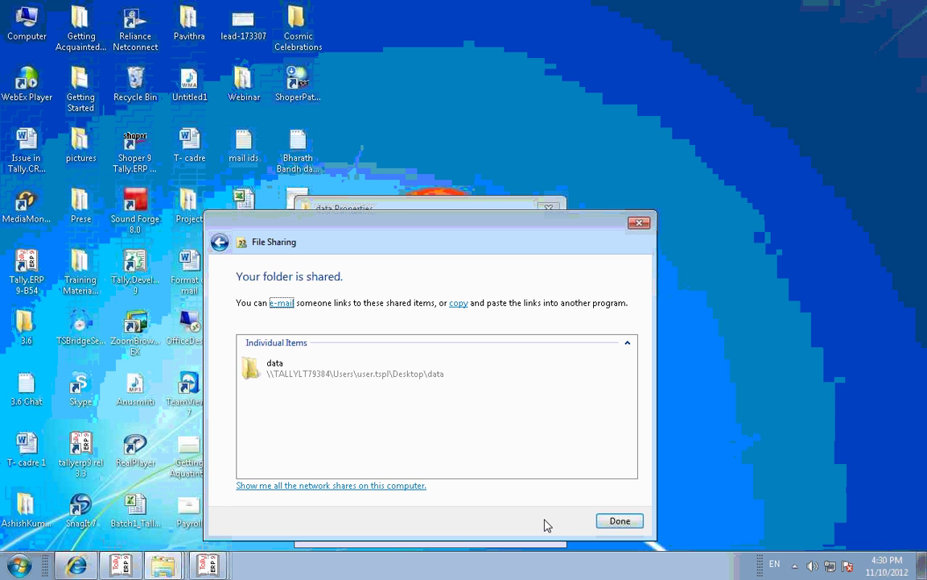
{"action": "left_click", "coordinate": [616, 521]}
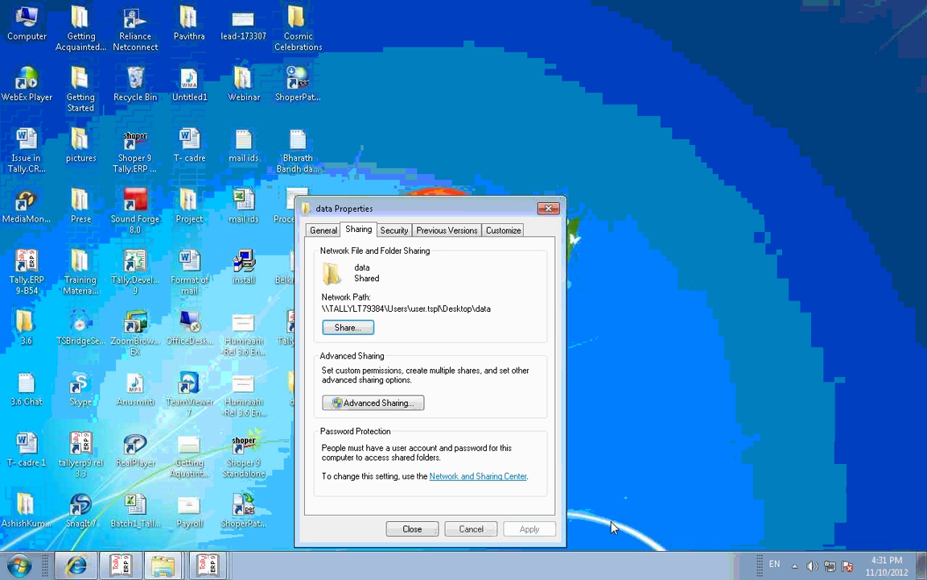
Step: Enable Advanced Sharing for the data folder, glance at offline settings, then close every dialog
{"action": "left_click", "coordinate": [403, 404]}
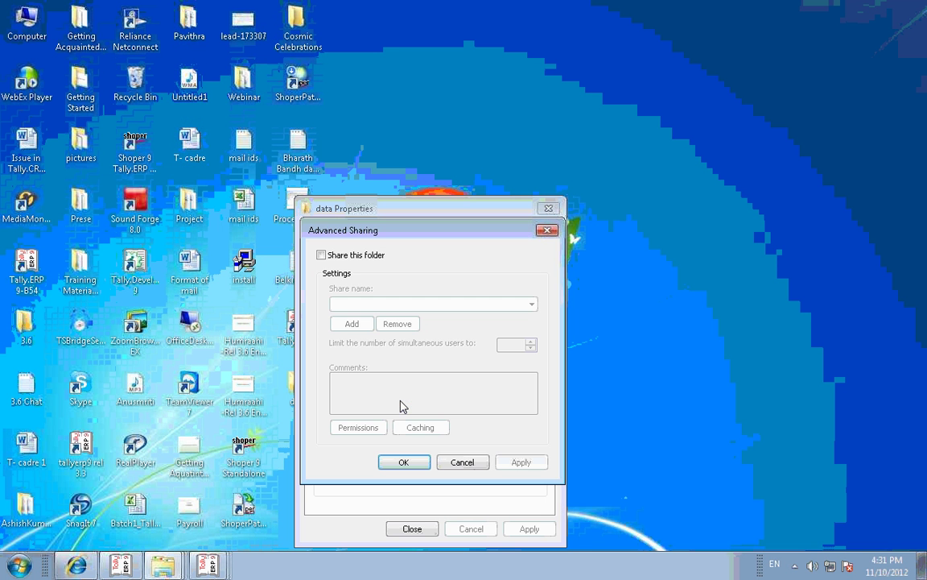
{"action": "left_click", "coordinate": [321, 255]}
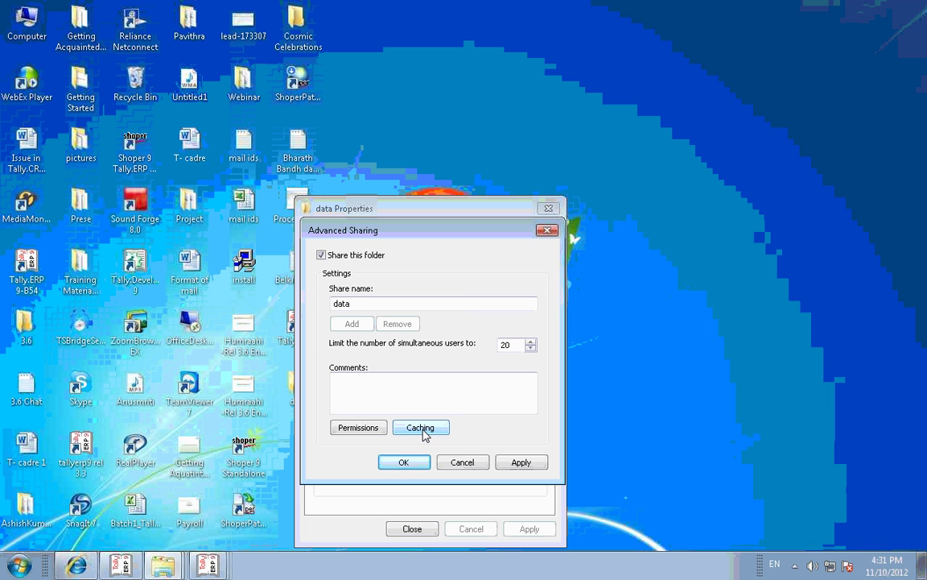
{"action": "left_click", "coordinate": [421, 428]}
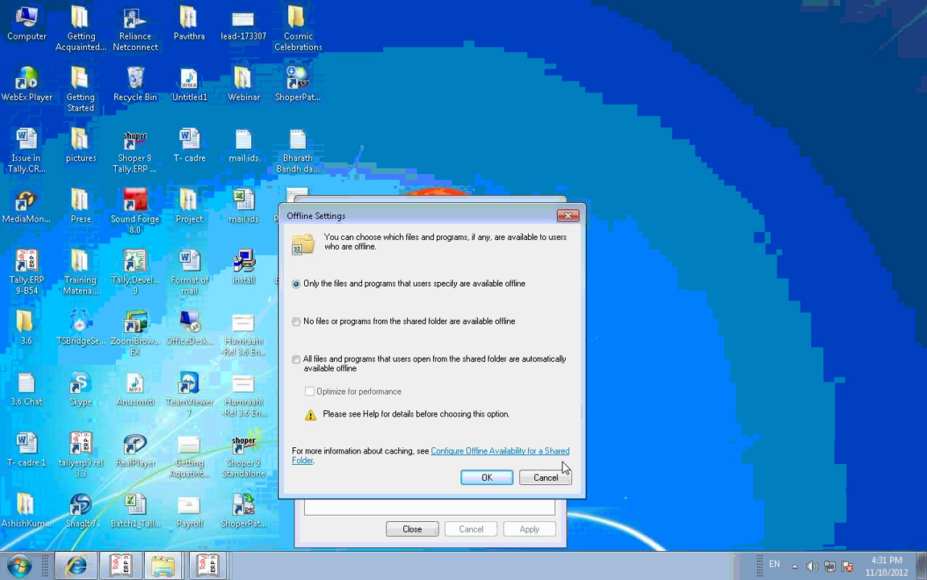
{"action": "left_click", "coordinate": [543, 476]}
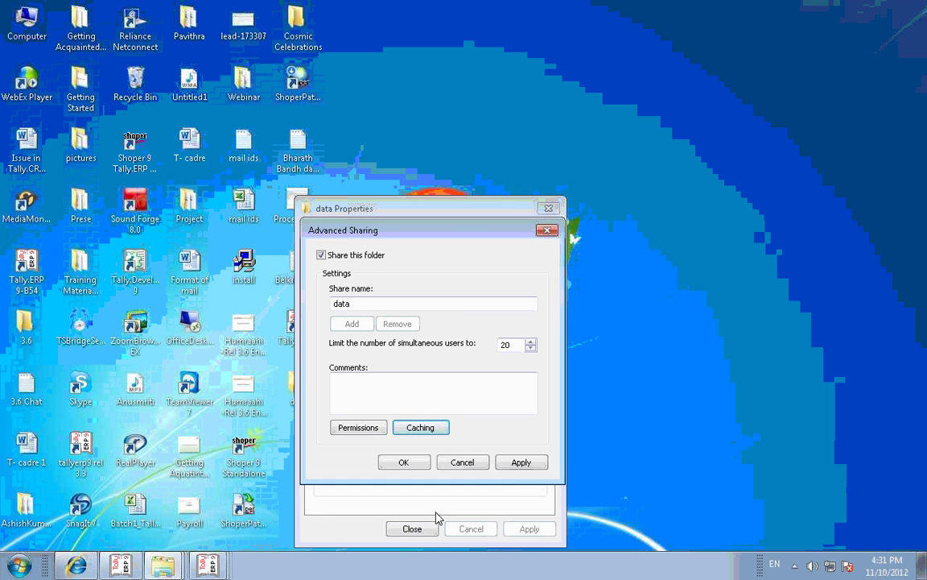
{"action": "left_click", "coordinate": [455, 467]}
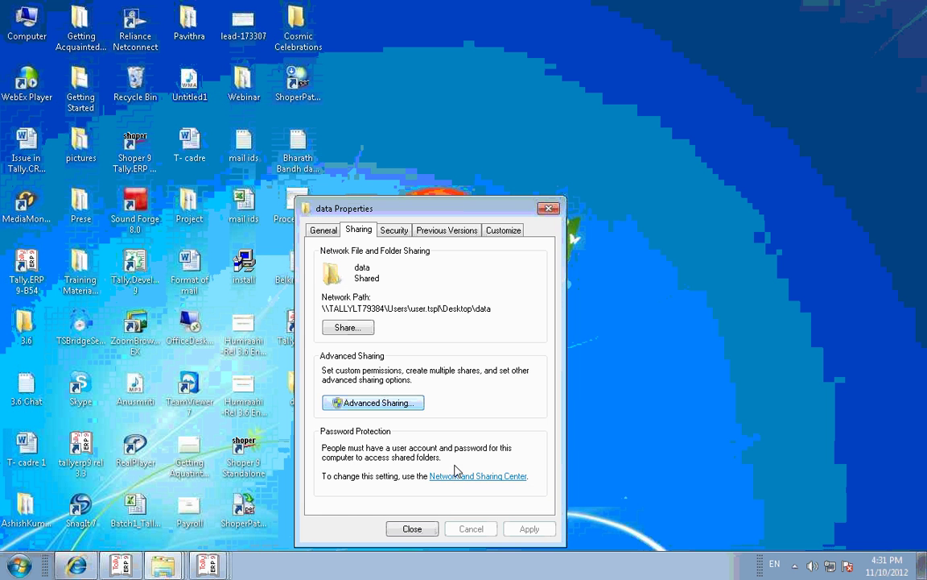
{"action": "left_click", "coordinate": [414, 531]}
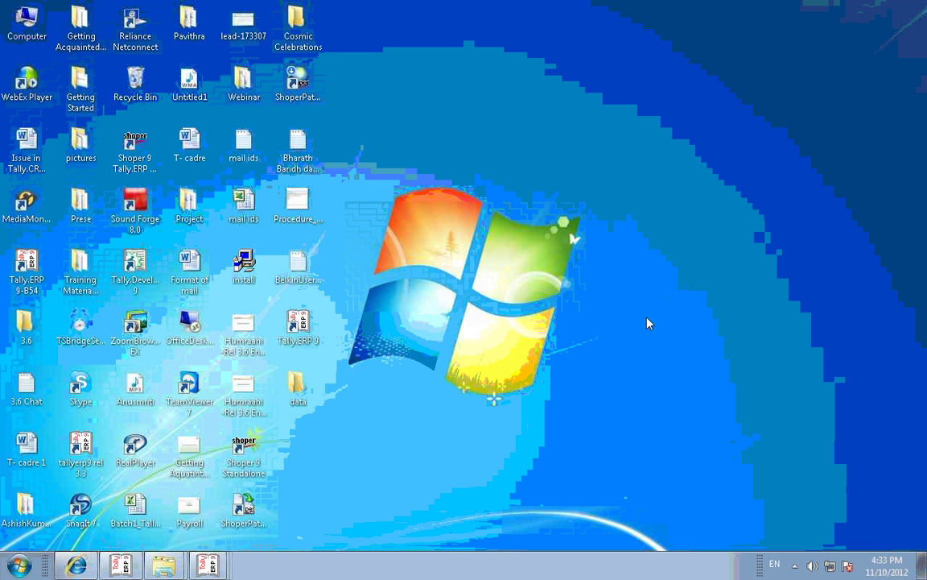
Step: Run services.msc from Start > Run to open the Services console
{"action": "left_click", "coordinate": [16, 569]}
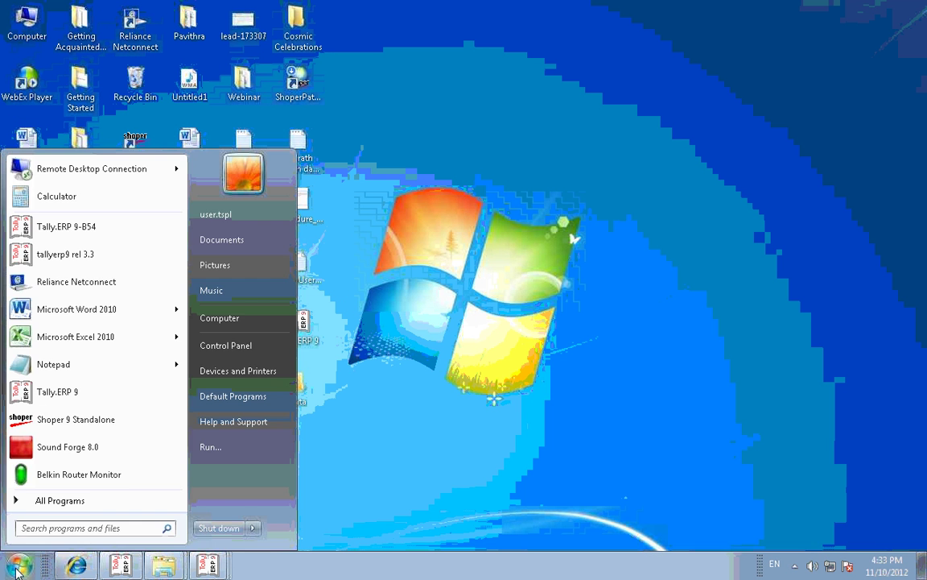
{"action": "left_click", "coordinate": [211, 447]}
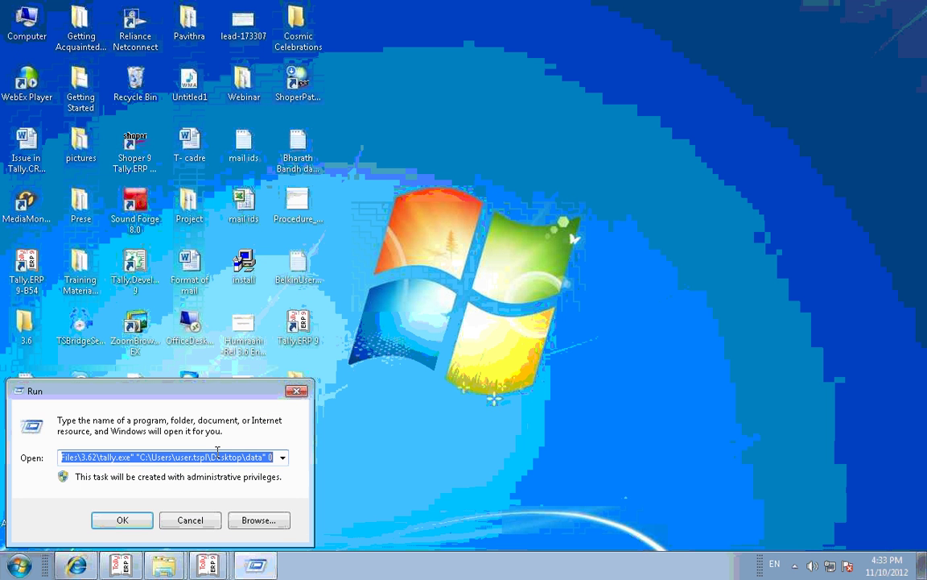
{"action": "type", "text": "servi"}
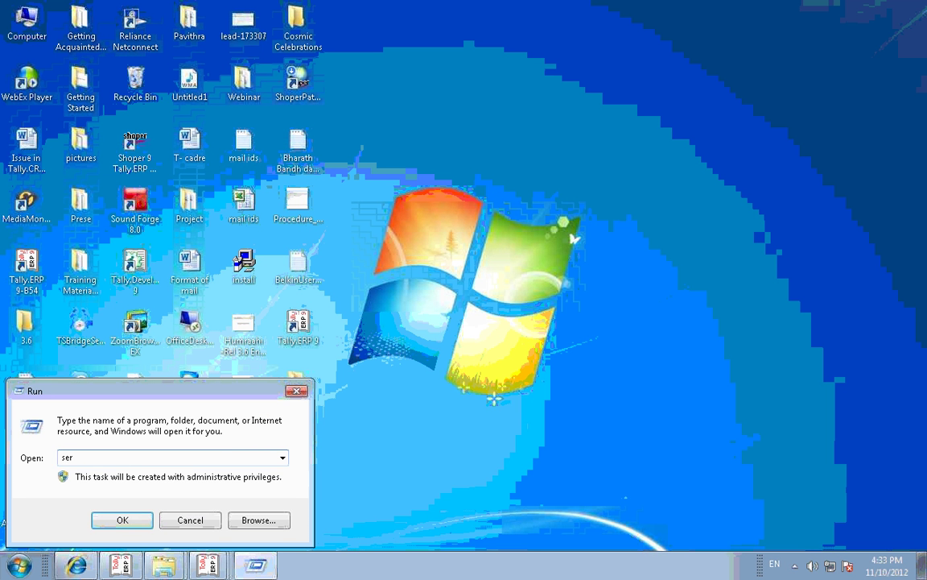
{"action": "type", "text": "ces.msc"}
{"action": "key", "text": "Return"}
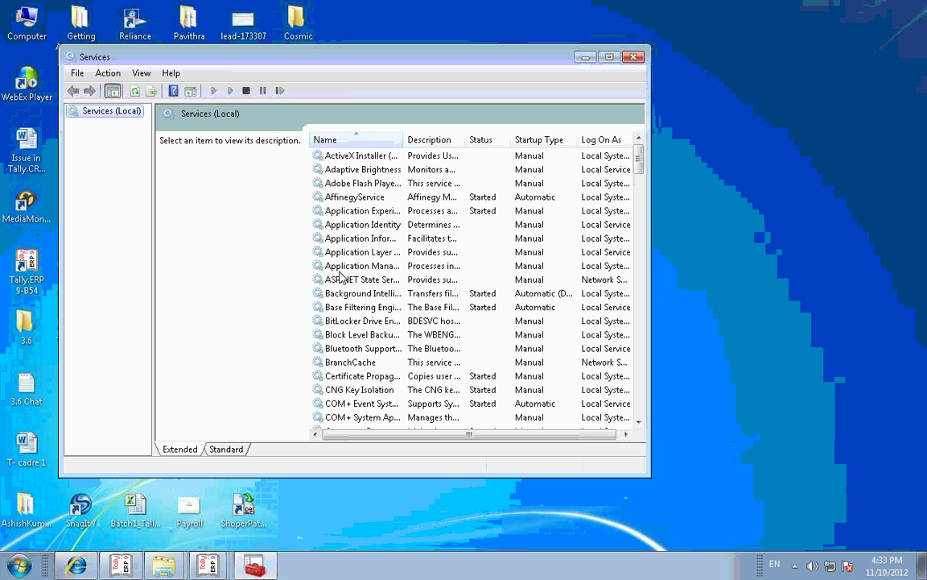
Step: Select Print Spooler in the services list and bring up its context menu
{"action": "left_click", "coordinate": [363, 255]}
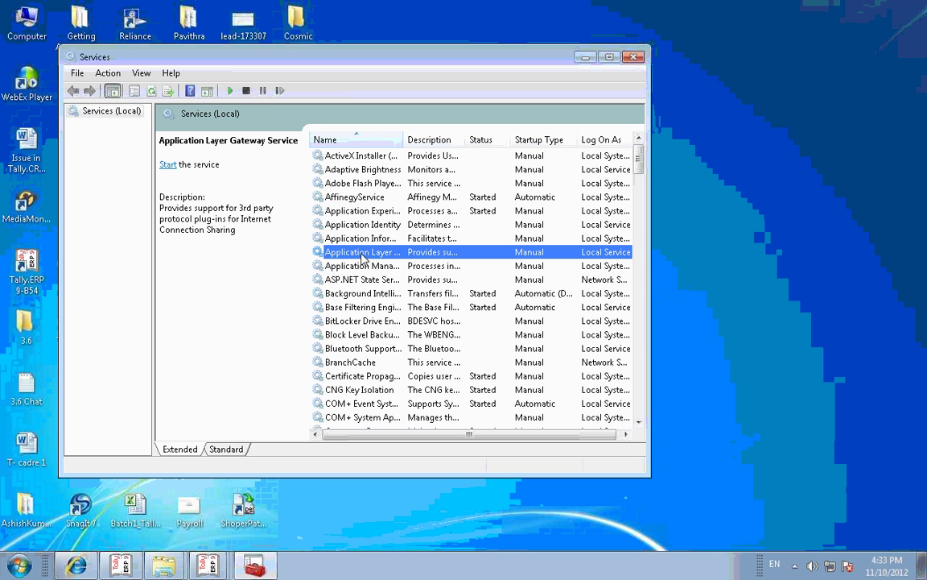
{"action": "key", "text": "p"}
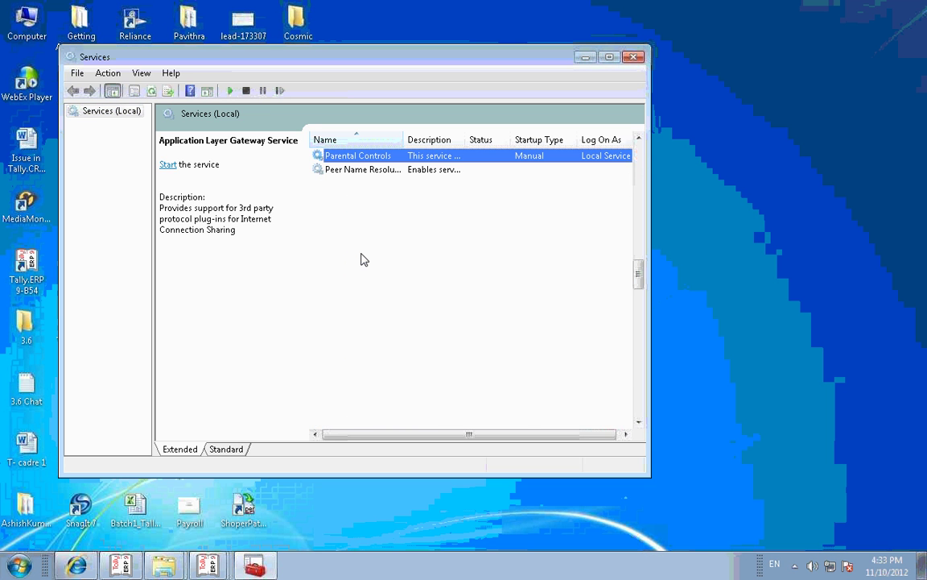
{"action": "key", "text": "Down"}
{"action": "key", "text": "Down"}
{"action": "key", "text": "Down"}
{"action": "key", "text": "Down"}
{"action": "key", "text": "Down"}
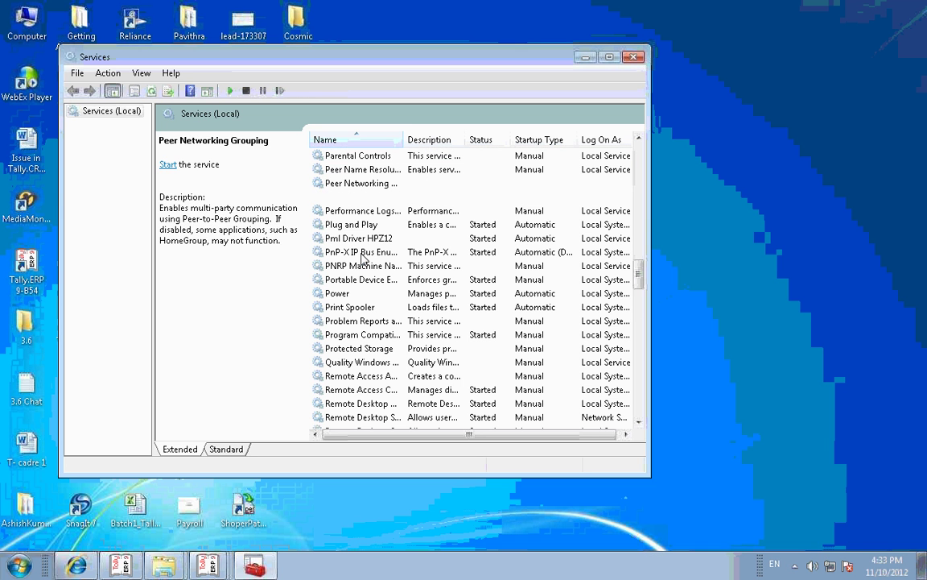
{"action": "key", "text": "Down"}
{"action": "key", "text": "Down"}
{"action": "key", "text": "Down"}
{"action": "key", "text": "Down"}
{"action": "key", "text": "Down"}
{"action": "key", "text": "Down"}
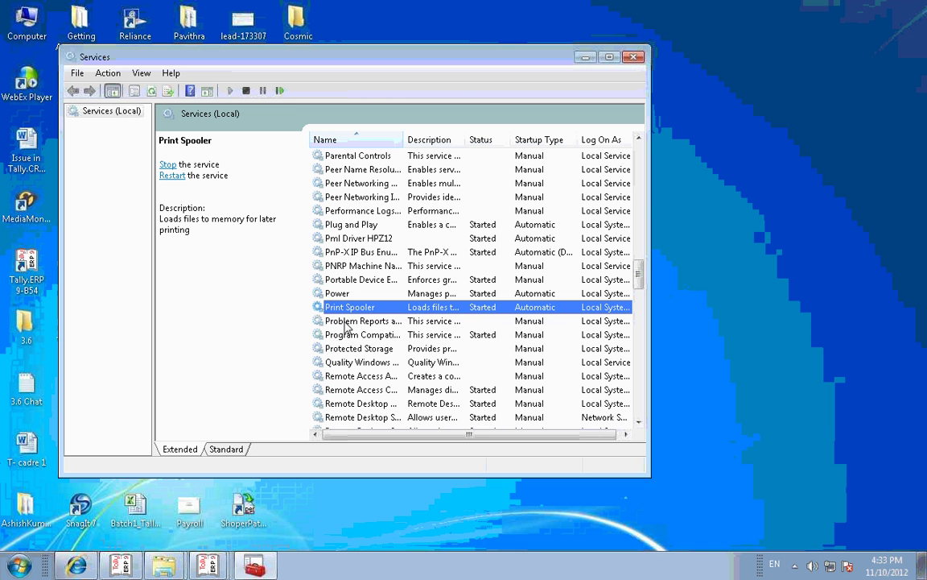
{"action": "right_click", "coordinate": [389, 312]}
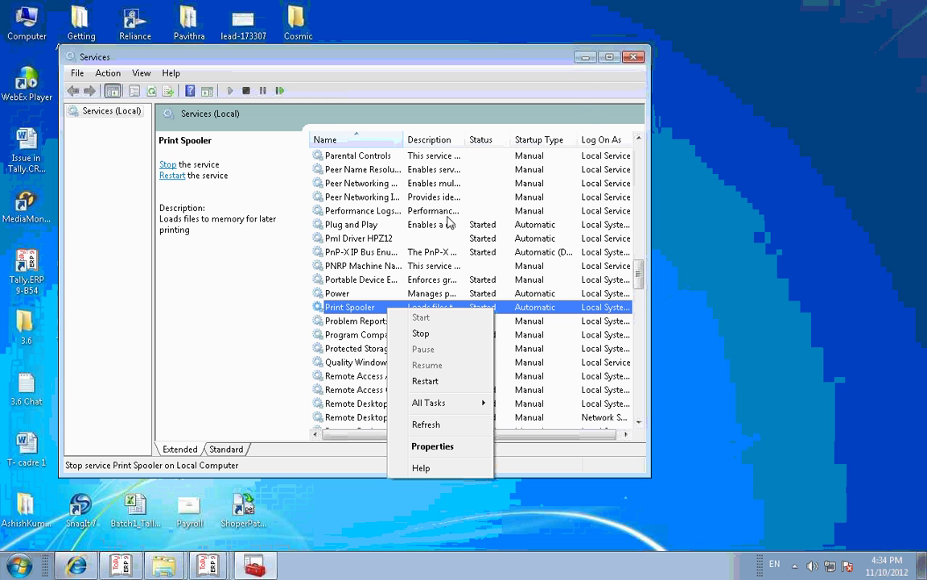
Step: Minimise the Services console window, leaving the desktop with no windows open
{"action": "left_click", "coordinate": [586, 58]}
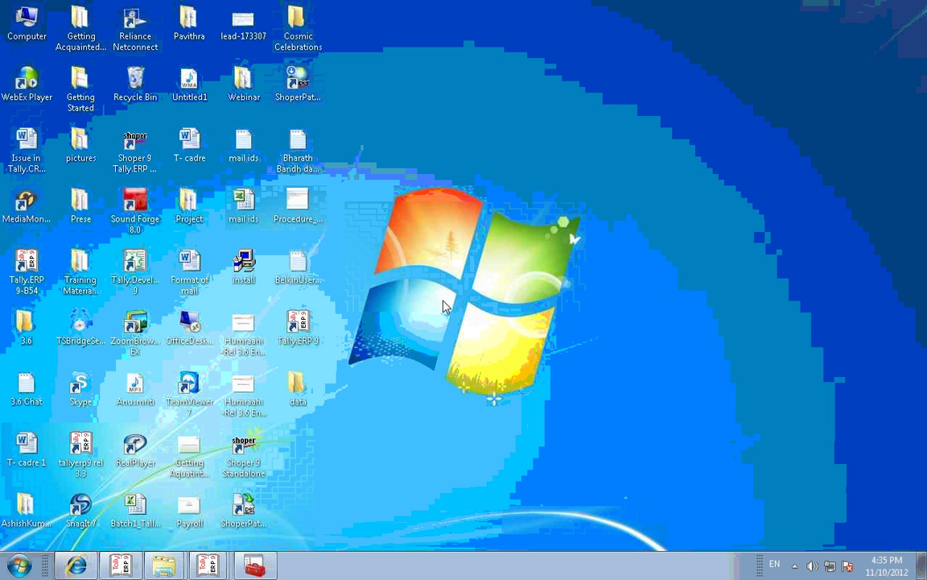
Step: Bring the second Tally.ERP 9 window forward and reopen the Demo company
{"action": "left_click", "coordinate": [205, 568]}
{"action": "left_click", "coordinate": [225, 512]}
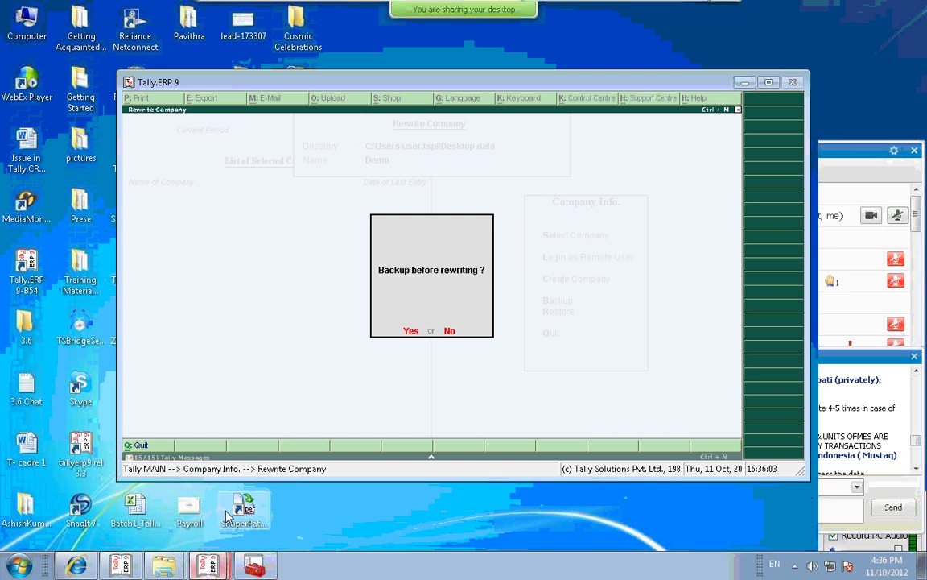
{"action": "key", "text": "n"}
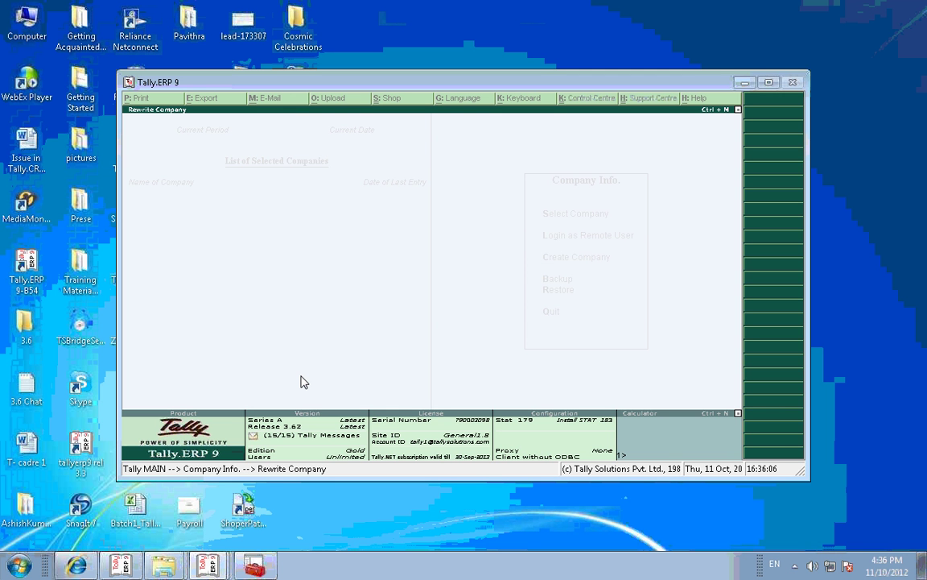
{"action": "key", "text": "Return"}
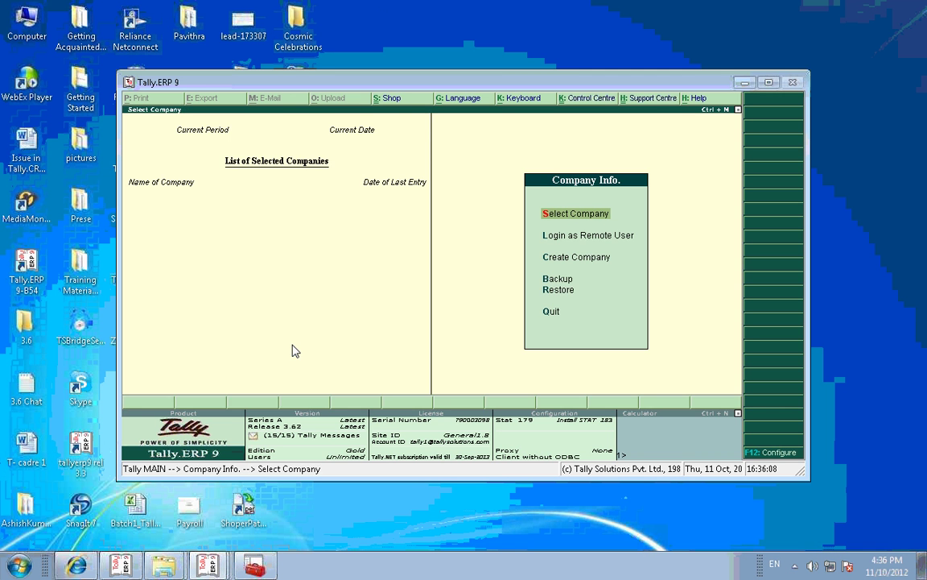
{"action": "key", "text": "Return"}
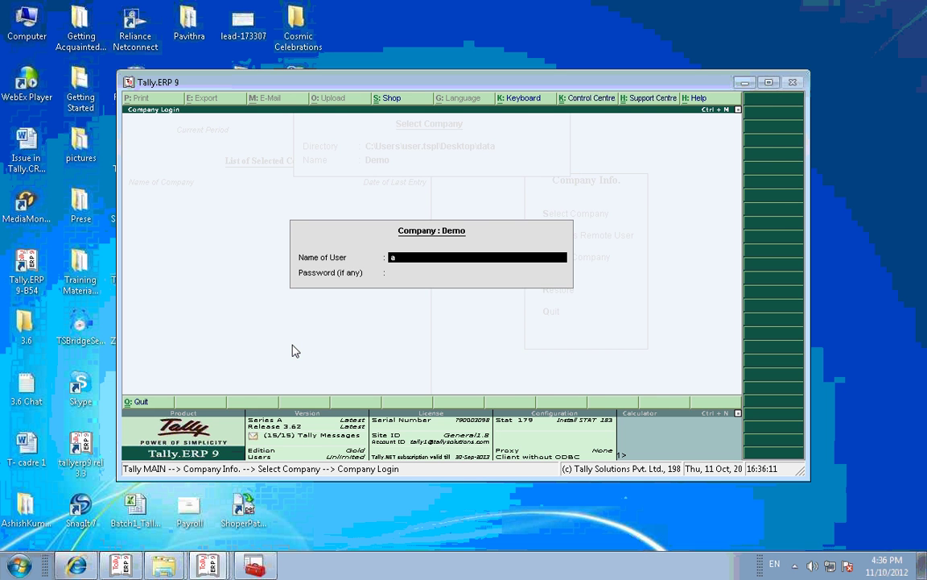
{"action": "key", "text": "Return"}
{"action": "key", "text": "Return"}
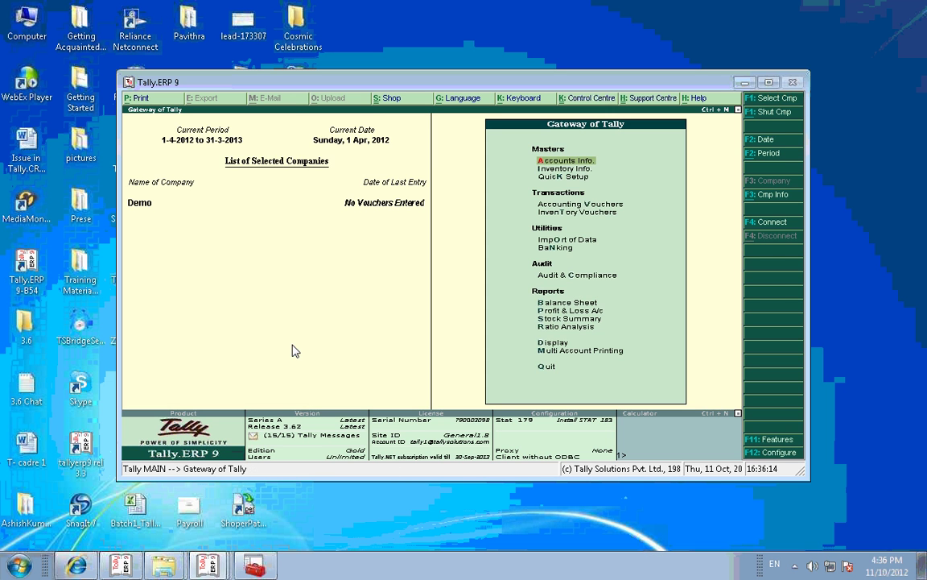
Step: In a Cash payment voucher, create a new ledger 'Creditors' under Sundry Creditors
{"action": "type", "text": "v"}
{"action": "type", "text": "C"}
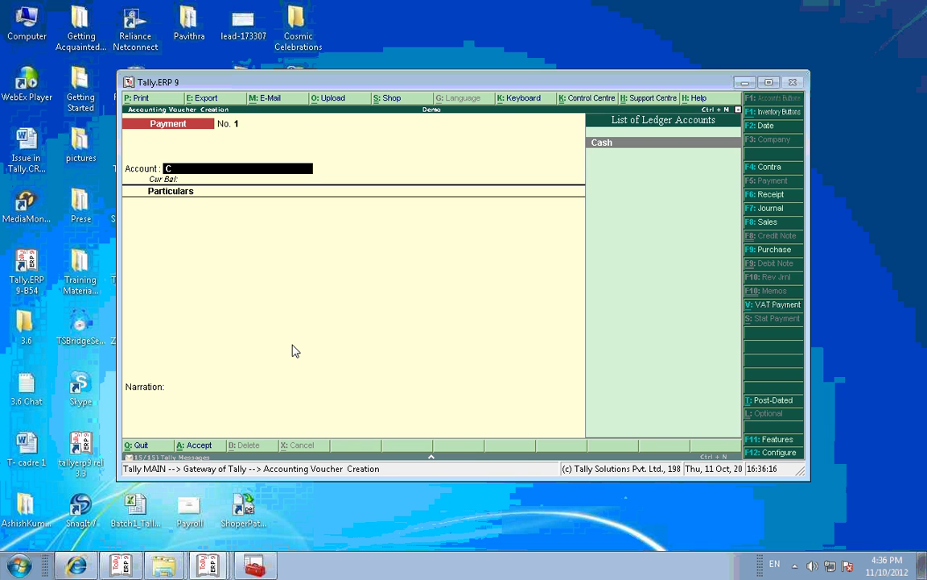
{"action": "type", "text": "ash"}
{"action": "key", "text": "Return"}
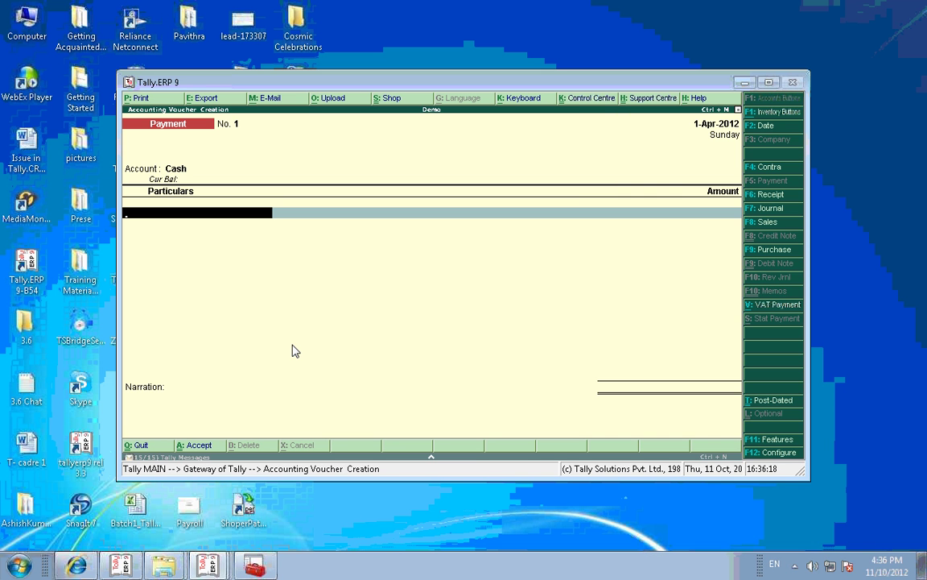
{"action": "key", "text": "alt+c"}
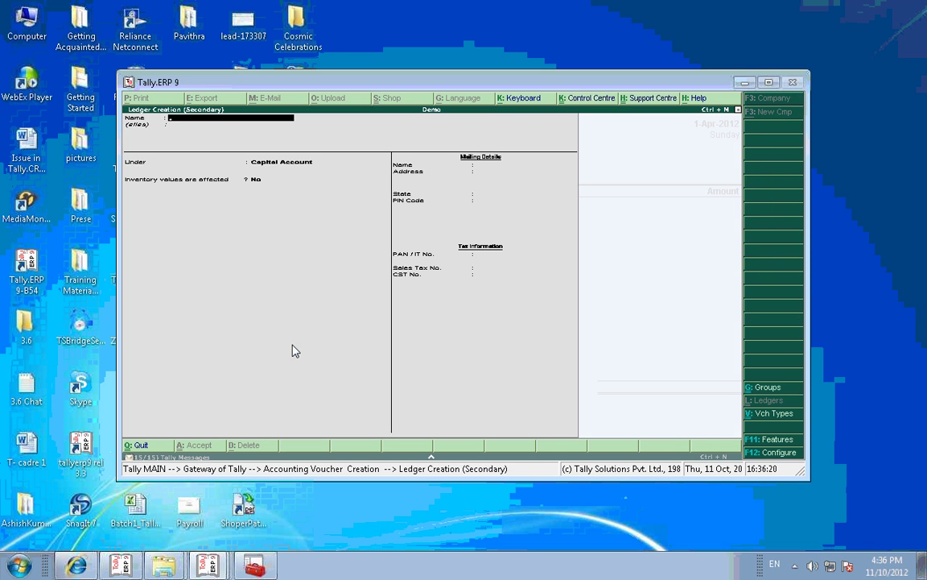
{"action": "type", "text": "Creditors"}
{"action": "key", "text": "Return"}
{"action": "type", "text": "Sun"}
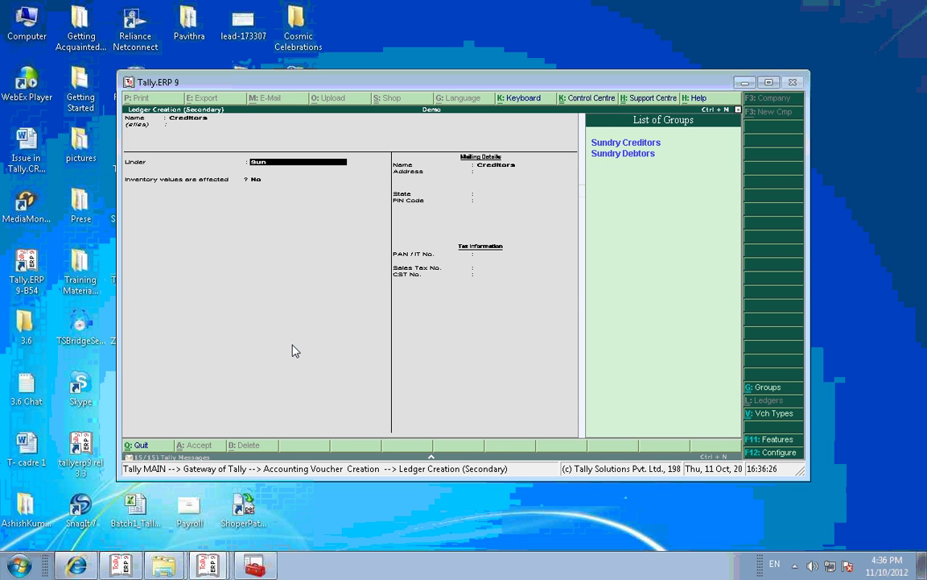
{"action": "type", "text": "dry Creditor"}
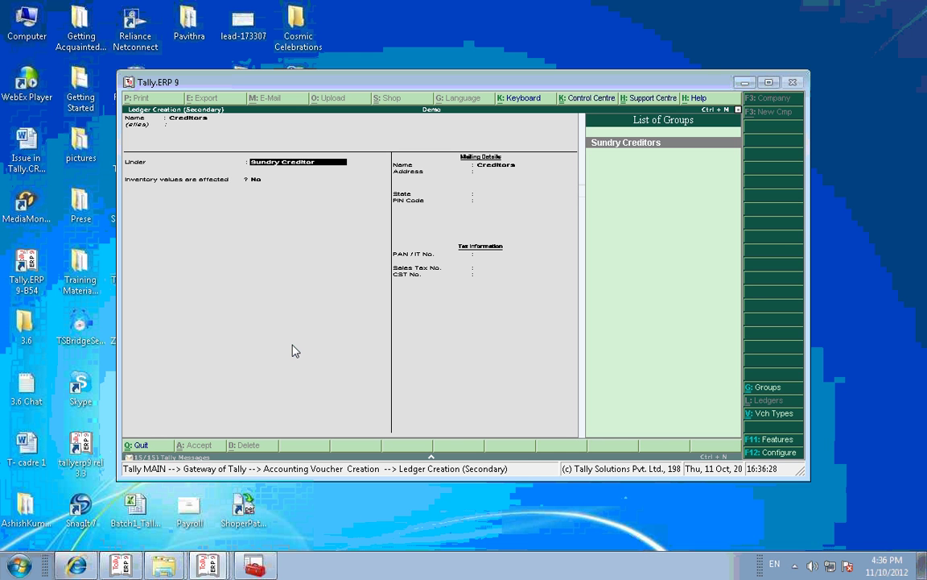
{"action": "key", "text": "Return"}
{"action": "key", "text": "Return"}
{"action": "key", "text": "Return"}
{"action": "key", "text": "Return"}
{"action": "key", "text": "Return"}
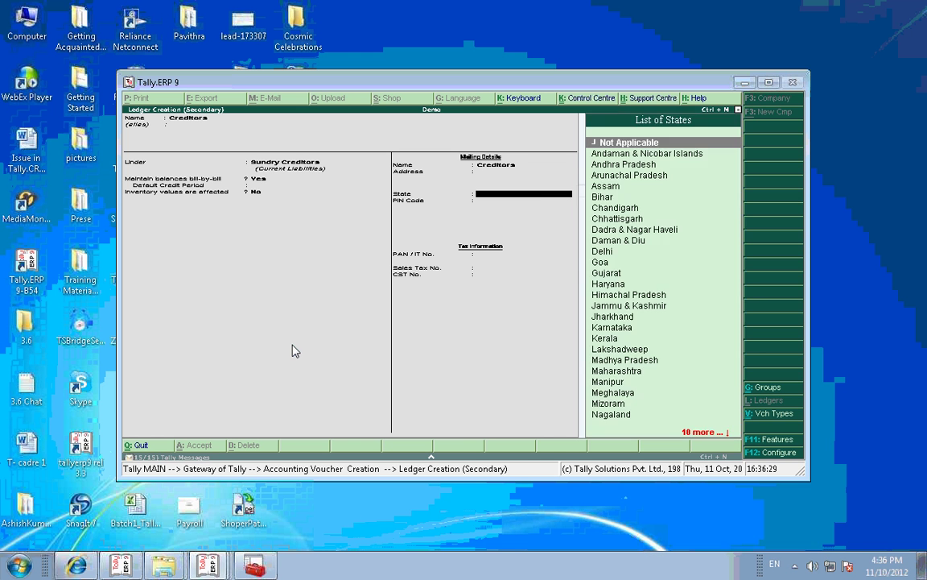
{"action": "key", "text": "Return"}
{"action": "key", "text": "Return"}
{"action": "key", "text": "Return"}
{"action": "key", "text": "ctrl+a"}
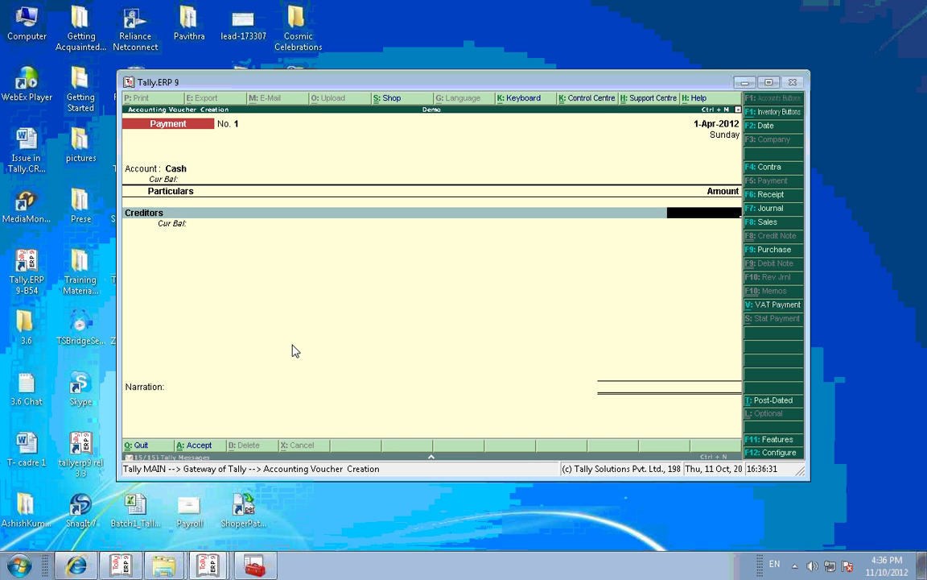
Step: Pay 12,000 to Creditors on account, save the voucher and return to the Gateway
{"action": "type", "text": "12,000"}
{"action": "key", "text": "Return"}
{"action": "key", "text": "Return"}
{"action": "key", "text": "Return"}
{"action": "key", "text": "Return"}
{"action": "key", "text": "Return"}
{"action": "key", "text": "Return"}
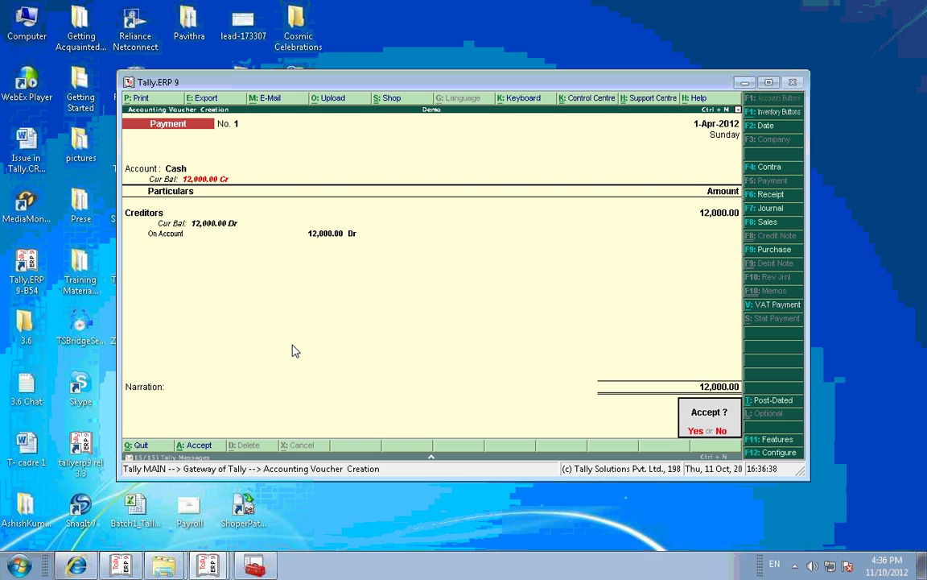
{"action": "key", "text": "y"}
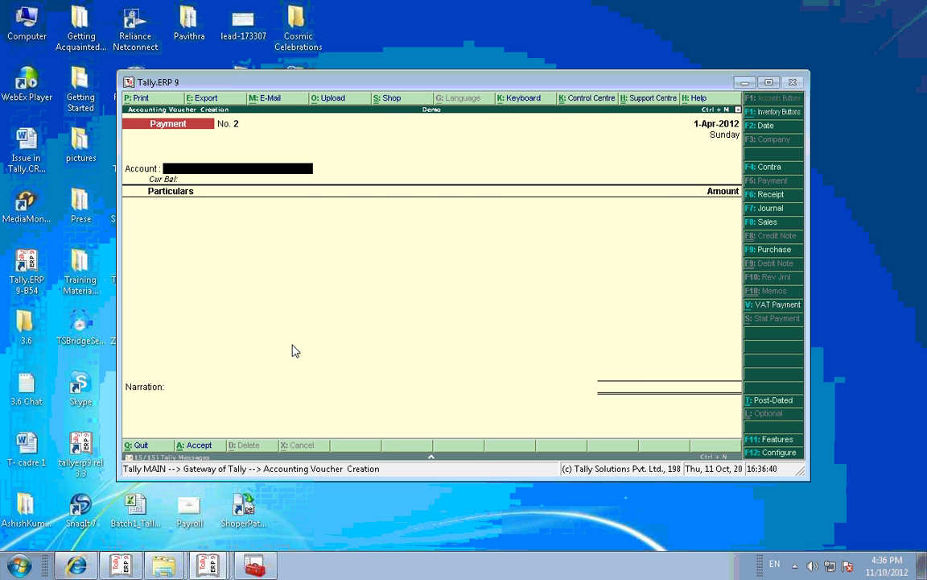
{"action": "key", "text": "Escape"}
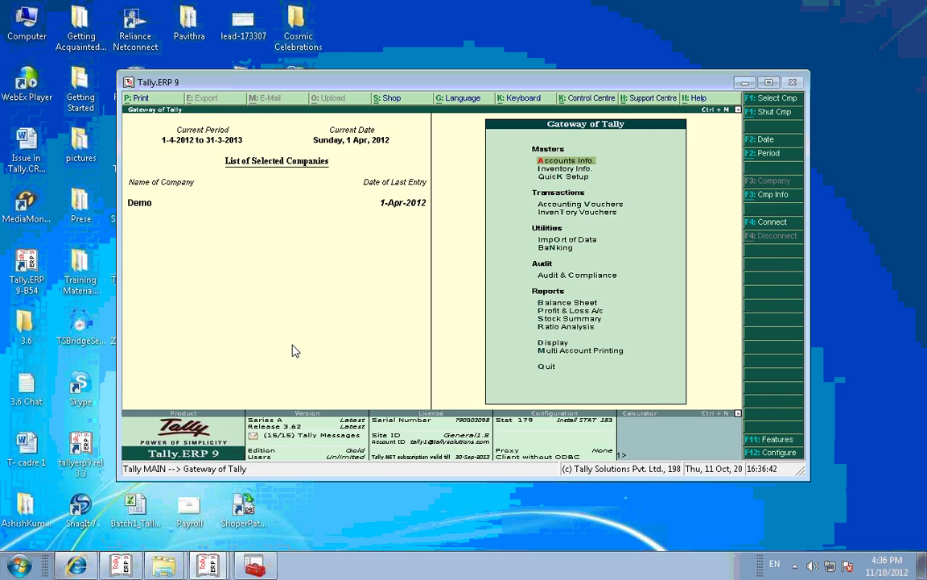
Step: Set Maintain Cost Centres to Yes in Demo's F11 Accounting Features and accept
{"action": "key", "text": "F11"}
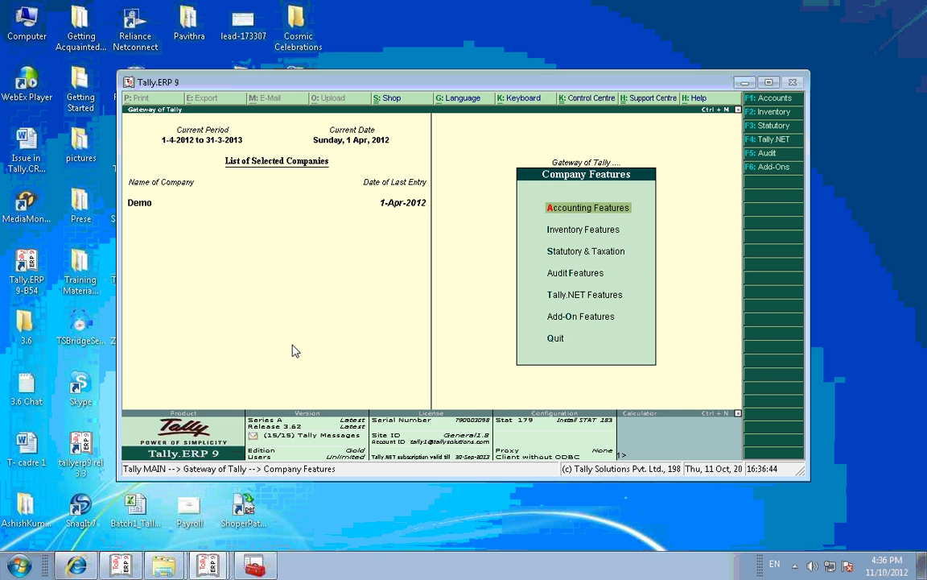
{"action": "key", "text": "Return"}
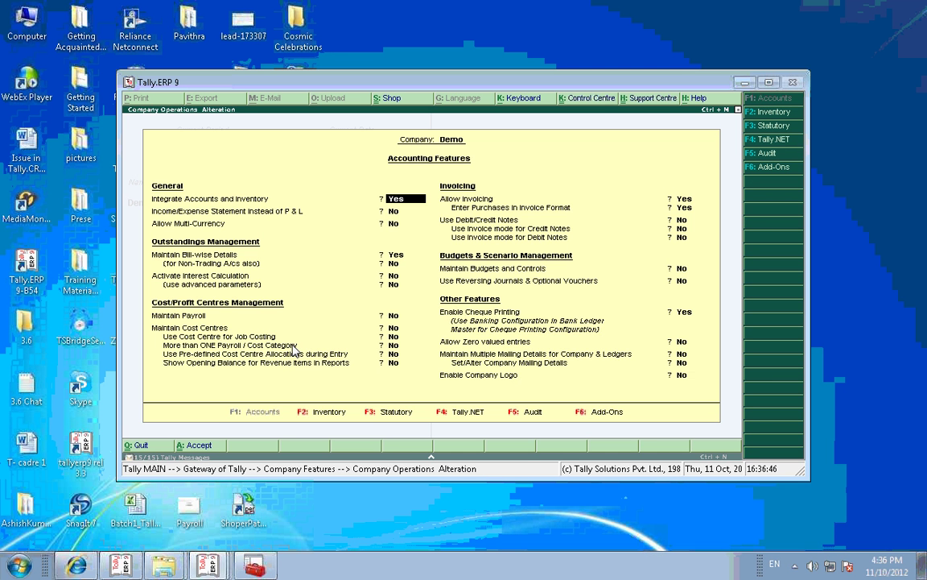
{"action": "key", "text": "Return"}
{"action": "key", "text": "Return"}
{"action": "key", "text": "Return"}
{"action": "key", "text": "Return"}
{"action": "key", "text": "Return"}
{"action": "key", "text": "Return"}
{"action": "key", "text": "Return"}
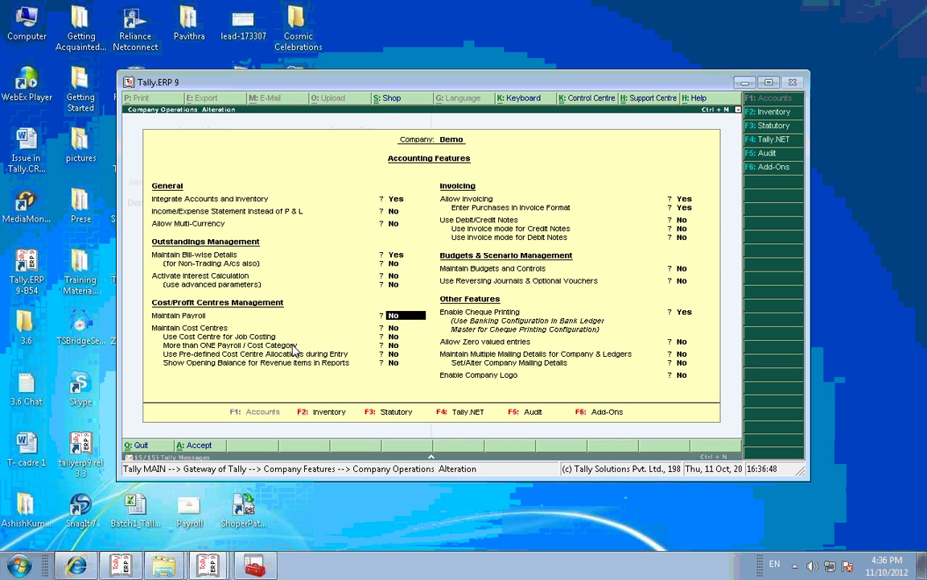
{"action": "key", "text": "Return"}
{"action": "key", "text": "y"}
{"action": "key", "text": "Return"}
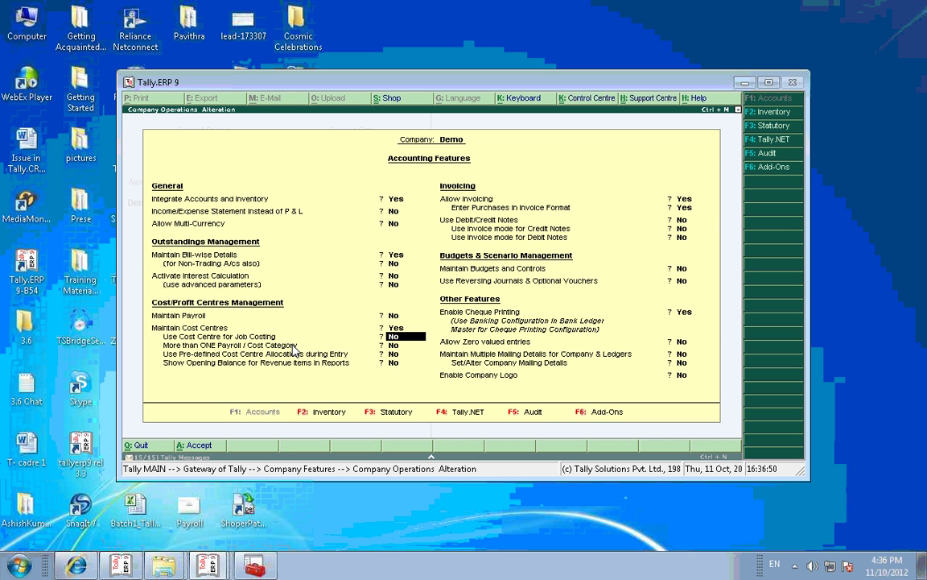
{"action": "key", "text": "Return"}
{"action": "key", "text": "Return"}
{"action": "key", "text": "Return"}
{"action": "key", "text": "Return"}
{"action": "key", "text": "Return"}
{"action": "key", "text": "Return"}
{"action": "key", "text": "Return"}
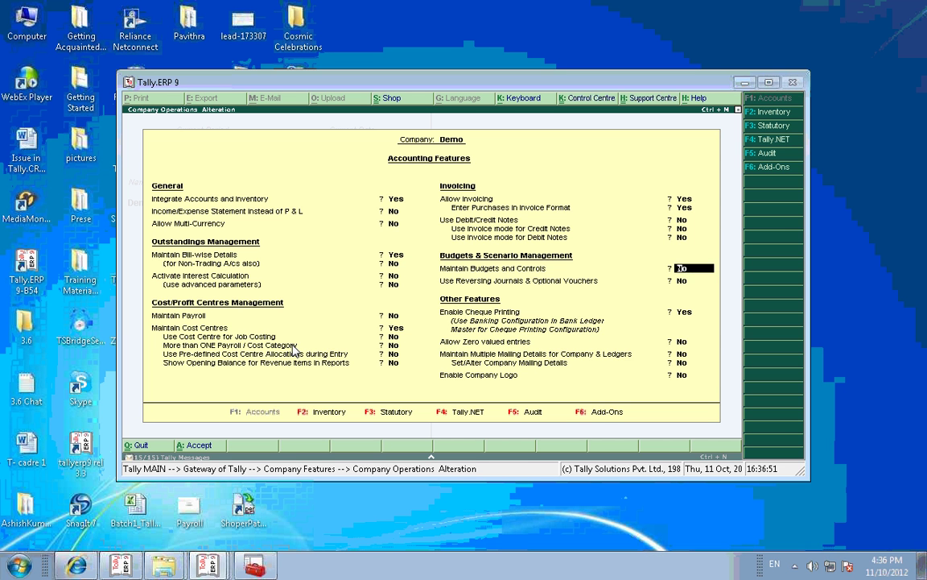
{"action": "key", "text": "ctrl+a"}
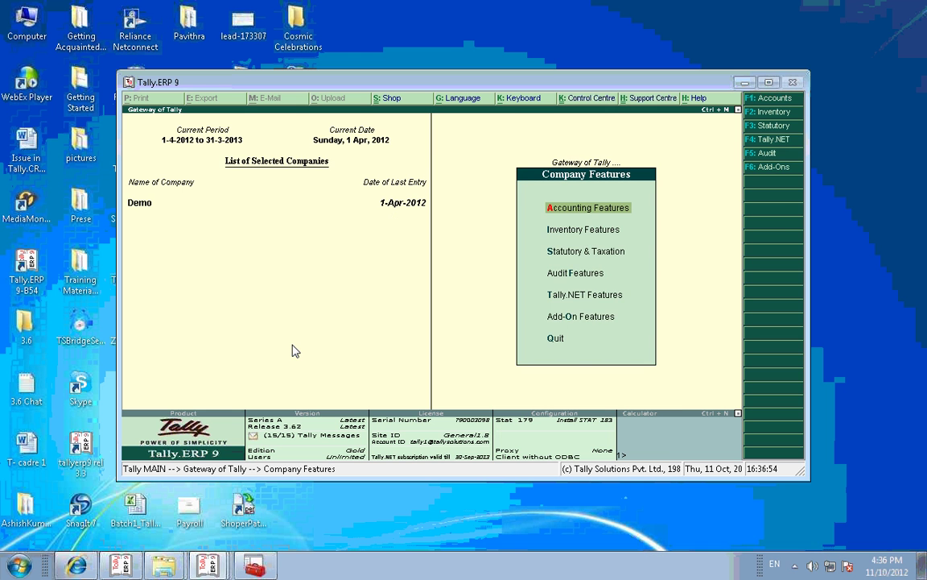
{"action": "key", "text": "Escape"}
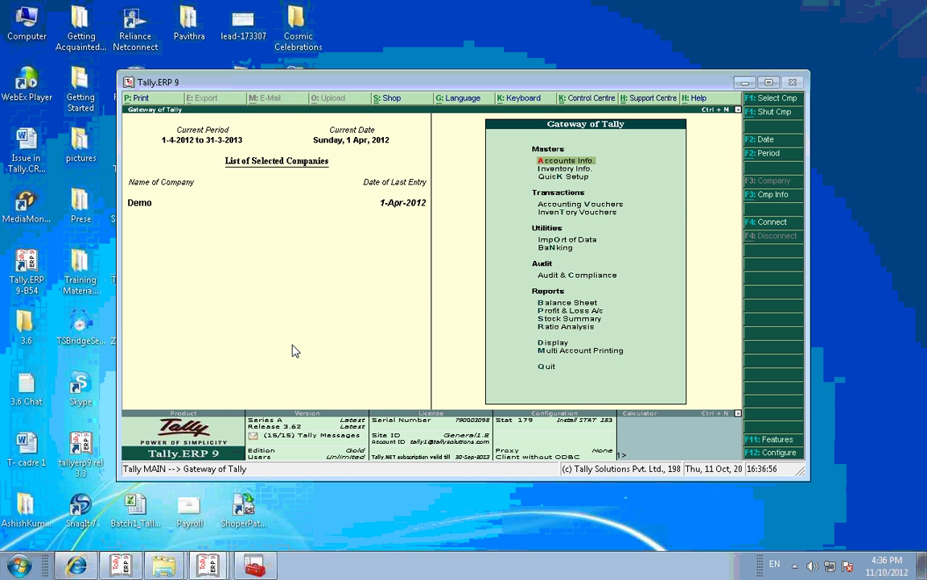
Step: Create a cost centre named 'A' under Primary
{"action": "key", "text": "a"}
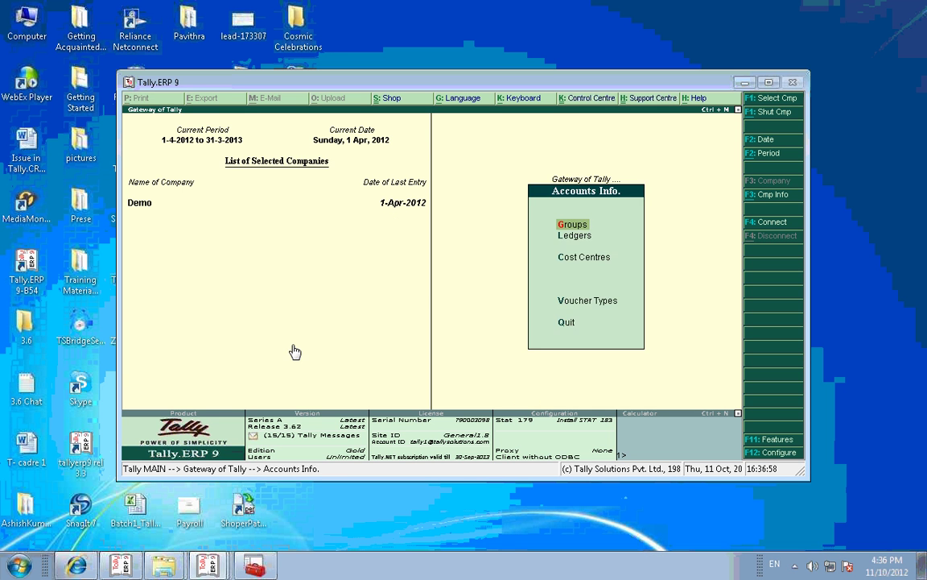
{"action": "key", "text": "c"}
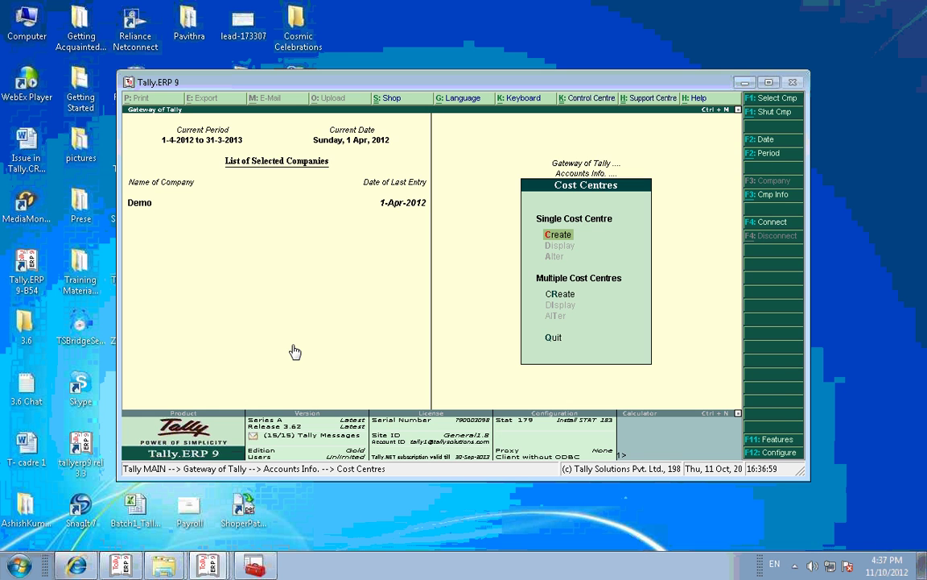
{"action": "type", "text": "c"}
{"action": "type", "text": "Cost"}
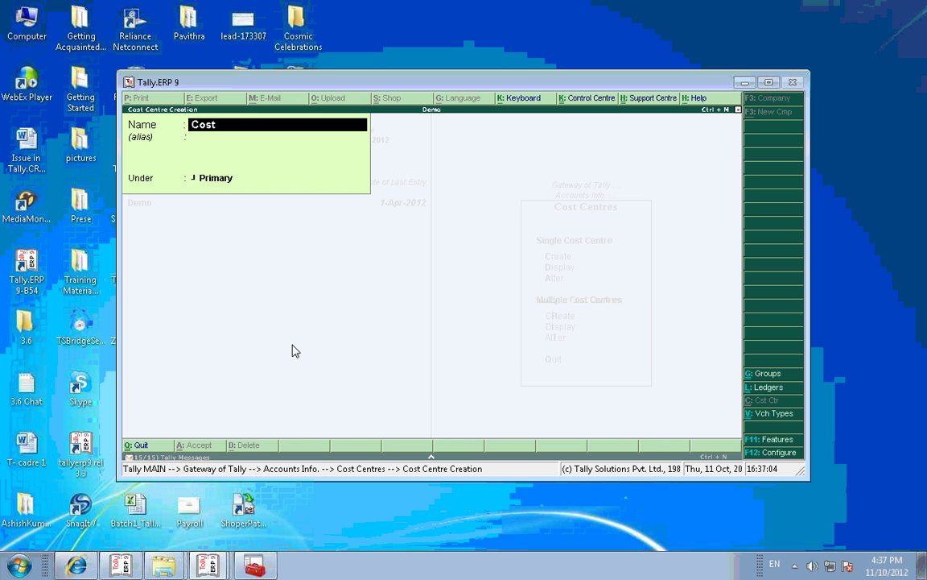
{"action": "key", "text": "BackSpace"}
{"action": "key", "text": "BackSpace"}
{"action": "key", "text": "BackSpace"}
{"action": "key", "text": "BackSpace"}
{"action": "type", "text": "A"}
{"action": "key", "text": "Return"}
{"action": "key", "text": "Return"}
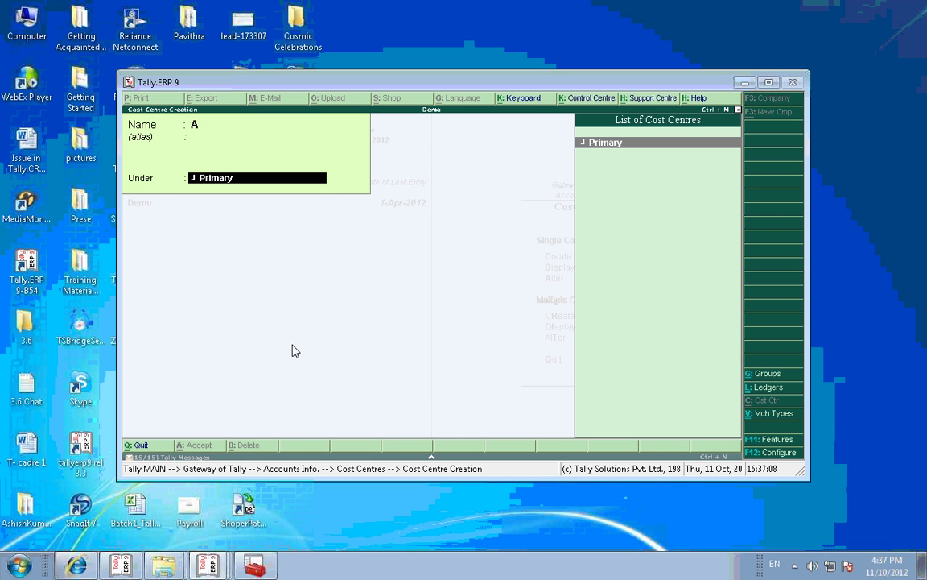
{"action": "key", "text": "Return"}
{"action": "key", "text": "Return"}
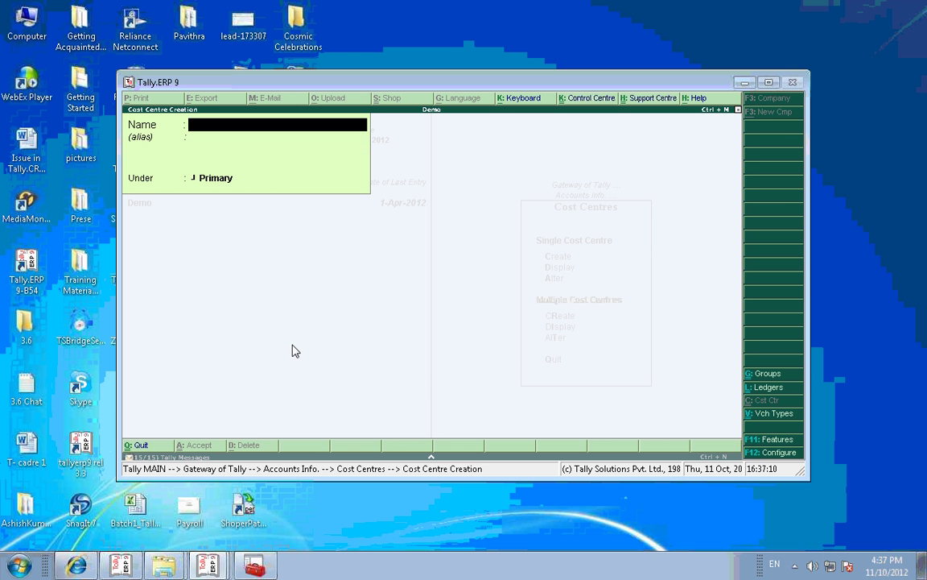
{"action": "key", "text": "Escape"}
{"action": "key", "text": "Return"}
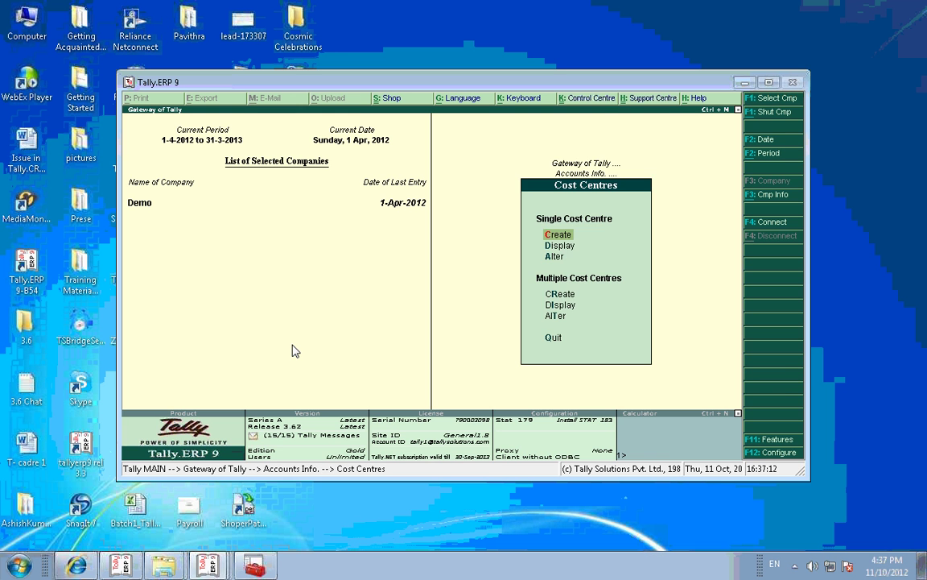
Step: Reopen Accounting Features to reach the More than ONE Payroll / Cost Category setting
{"action": "key", "text": "Escape"}
{"action": "key", "text": "Escape"}
{"action": "key", "text": "F11"}
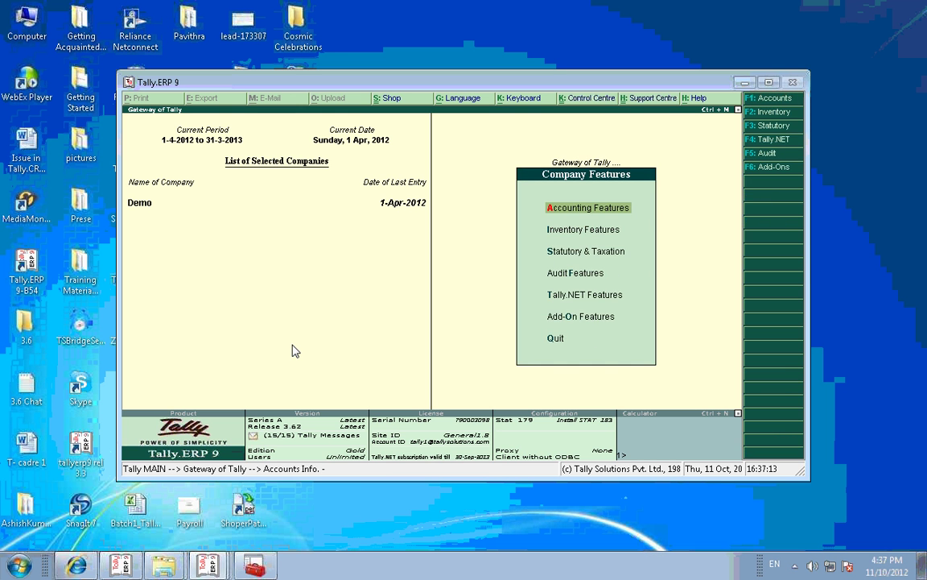
{"action": "key", "text": "Return"}
{"action": "key", "text": "Return"}
{"action": "key", "text": "Return"}
{"action": "key", "text": "Return"}
{"action": "key", "text": "Return"}
{"action": "key", "text": "Return"}
{"action": "key", "text": "Return"}
{"action": "key", "text": "Return"}
{"action": "key", "text": "Return"}
{"action": "key", "text": "Return"}
{"action": "key", "text": "Return"}
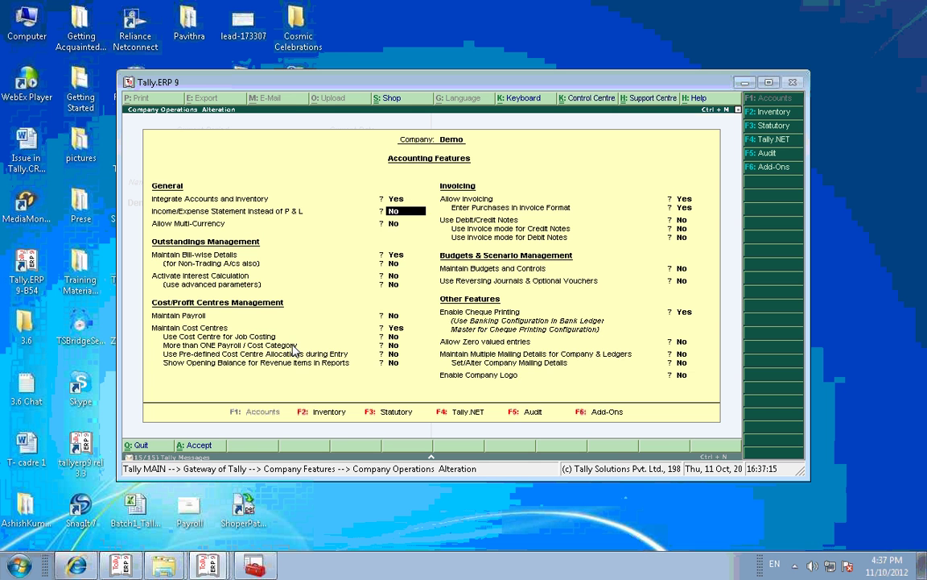
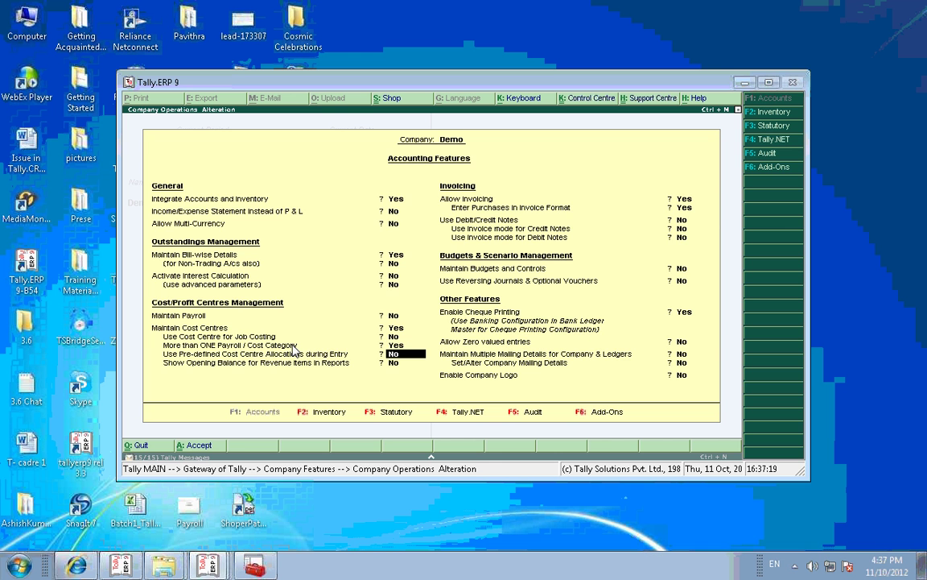
Step: Set More than ONE Payroll / Cost Category to Yes for Demo, then go to the Ledgers menu
{"action": "key", "text": "y"}
{"action": "key", "text": "ctrl+a"}
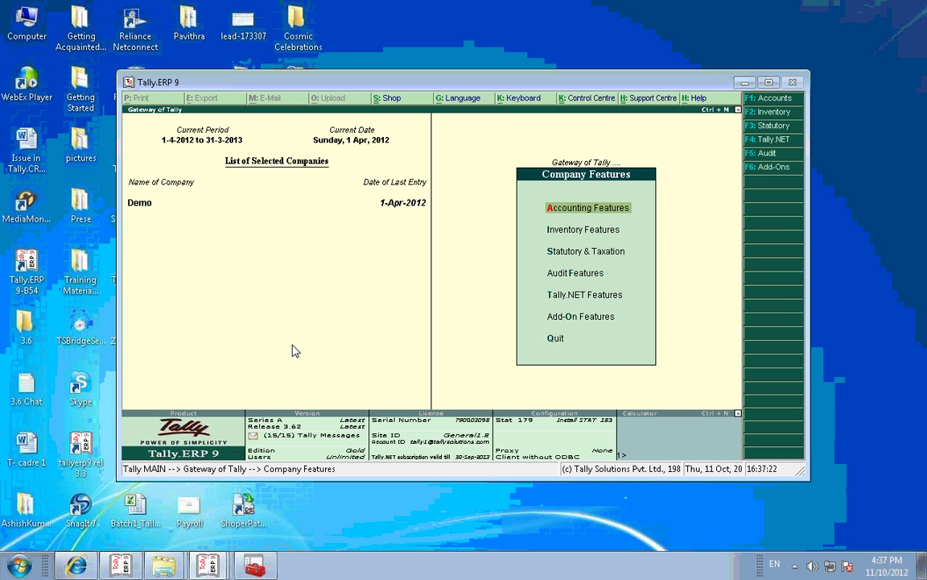
{"action": "key", "text": "Escape"}
{"action": "key", "text": "Return"}
{"action": "key", "text": "l"}
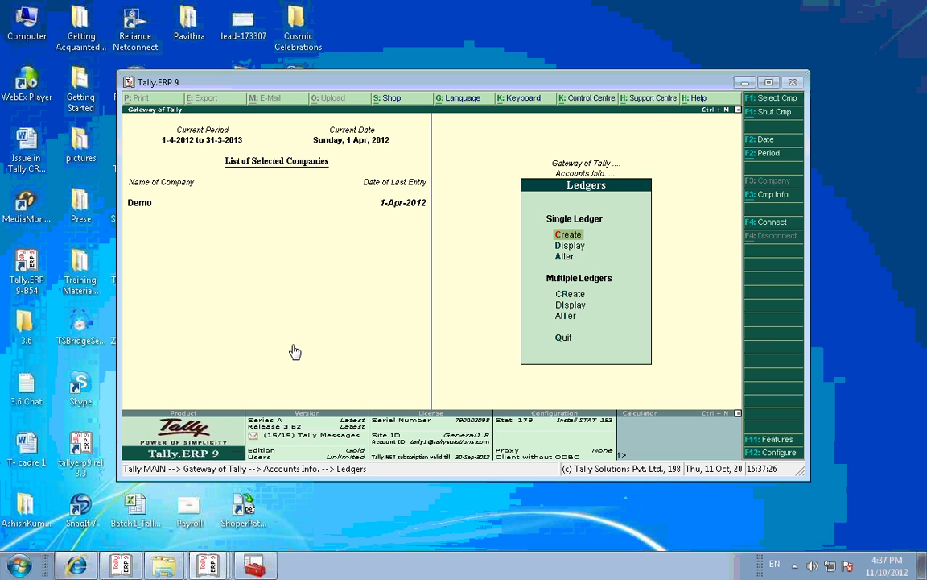
Step: Abandon the ledger form and create a cost category named 'A Demo'
{"action": "key", "text": "Return"}
{"action": "key", "text": "Escape"}
{"action": "key", "text": "Return"}
{"action": "key", "text": "Escape"}
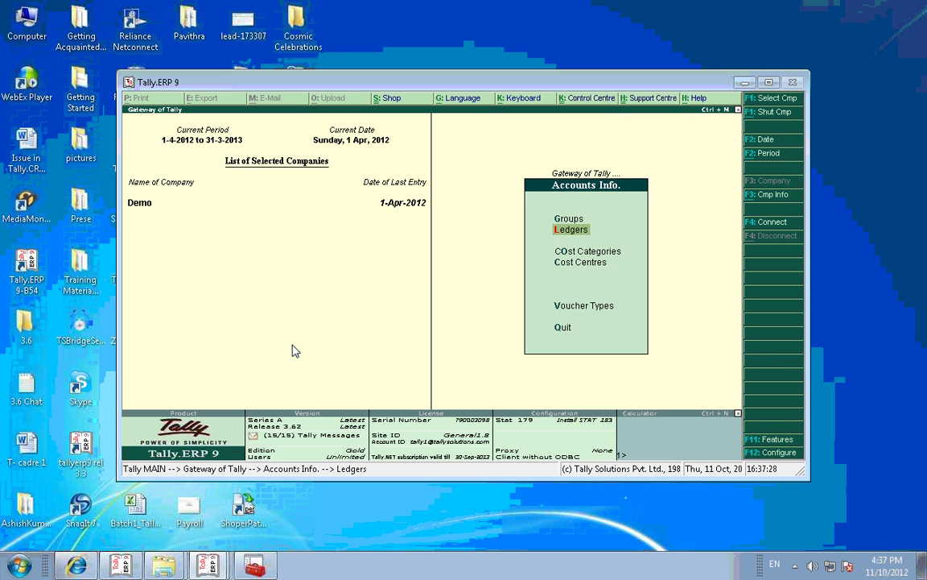
{"action": "key", "text": "o"}
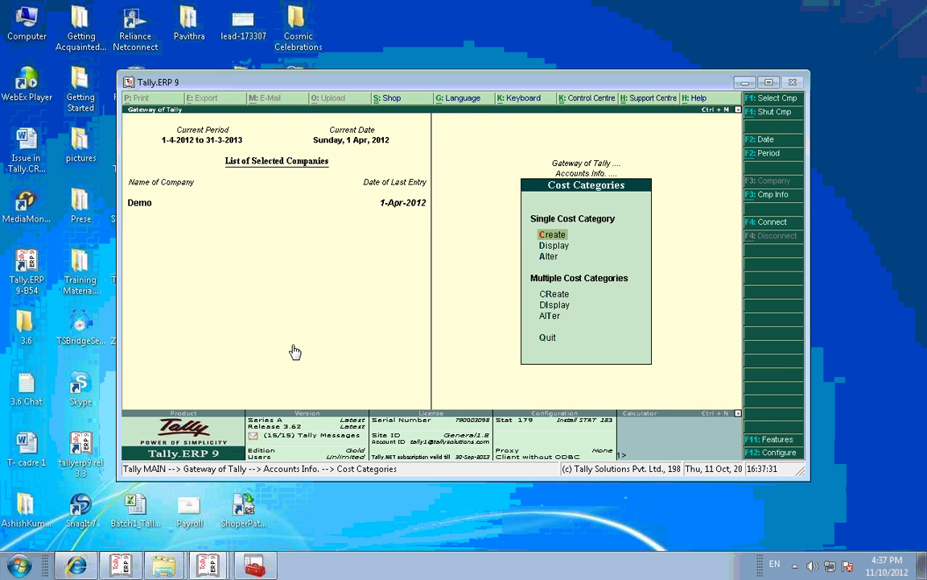
{"action": "key", "text": "Return"}
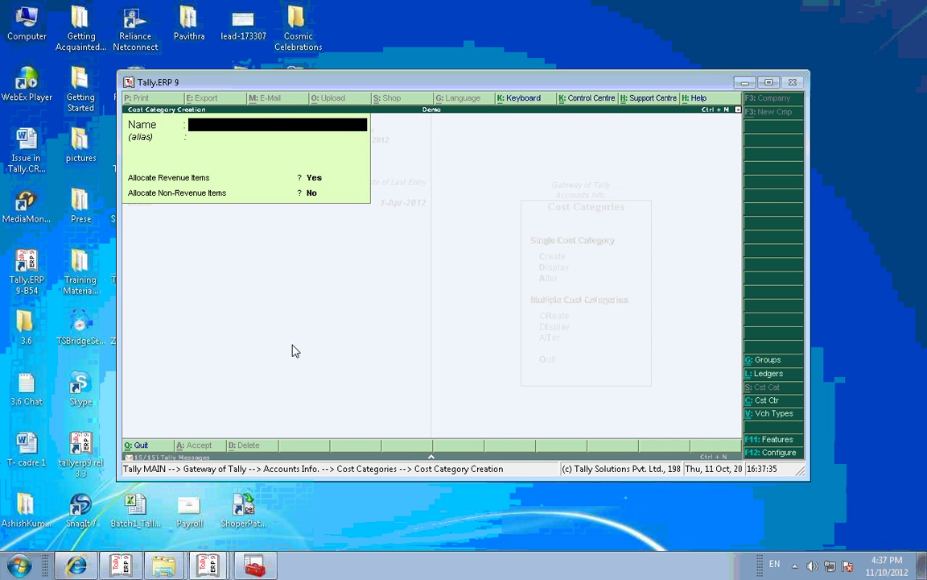
{"action": "type", "text": "A Demo"}
{"action": "key", "text": "Return"}
{"action": "key", "text": "Return"}
{"action": "key", "text": "Return"}
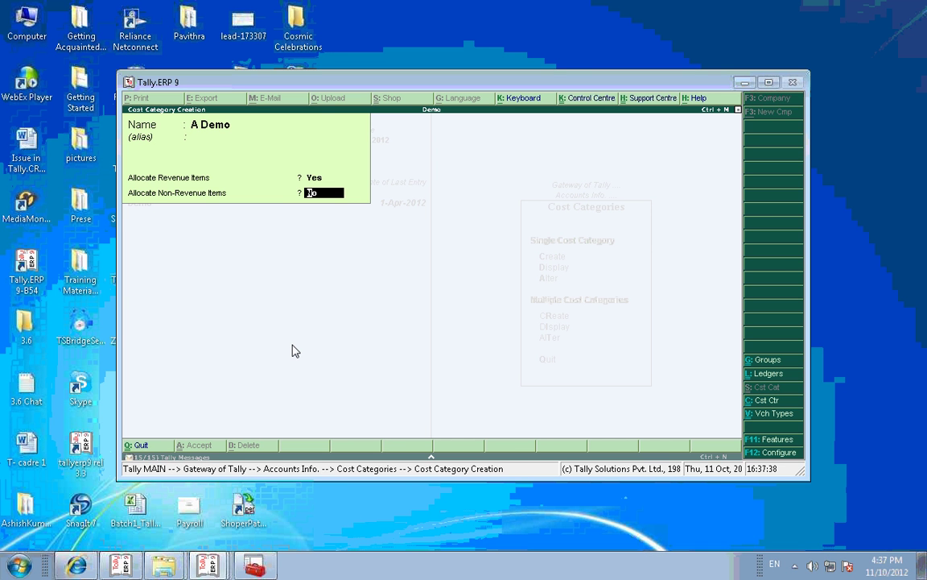
{"action": "key", "text": "Return"}
{"action": "key", "text": "Return"}
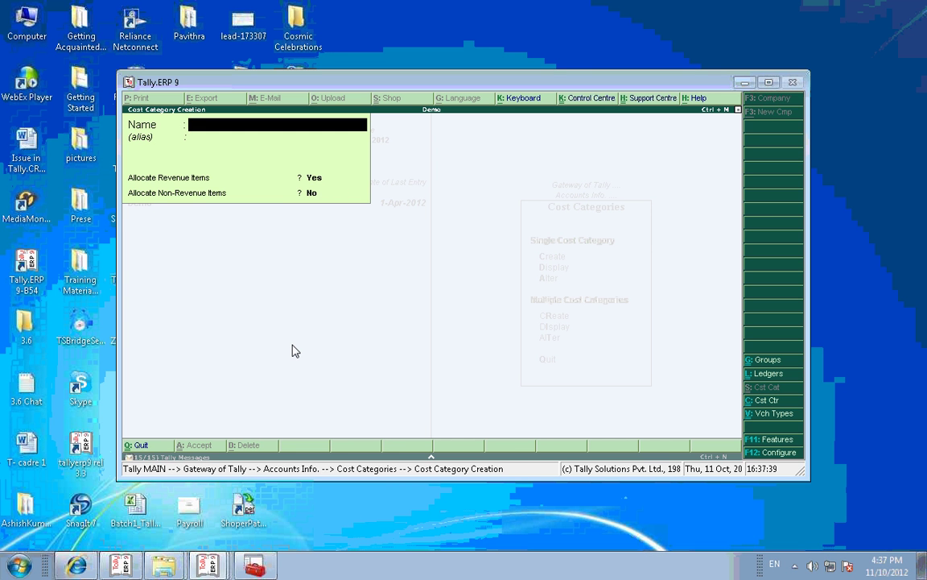
{"action": "key", "text": "Escape"}
{"action": "key", "text": "Return"}
{"action": "key", "text": "Escape"}
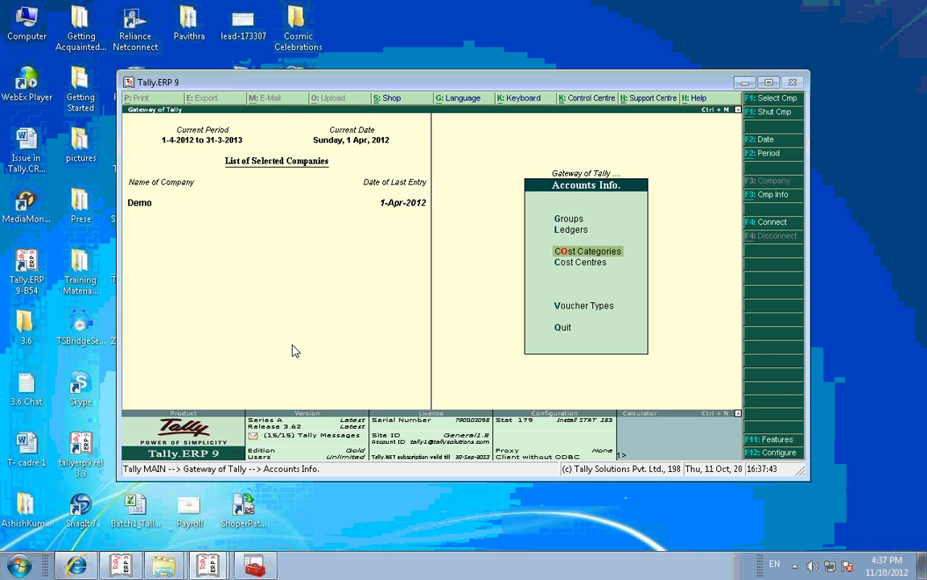
Step: Open cost centre A for alteration and accept it unchanged
{"action": "key", "text": "c"}
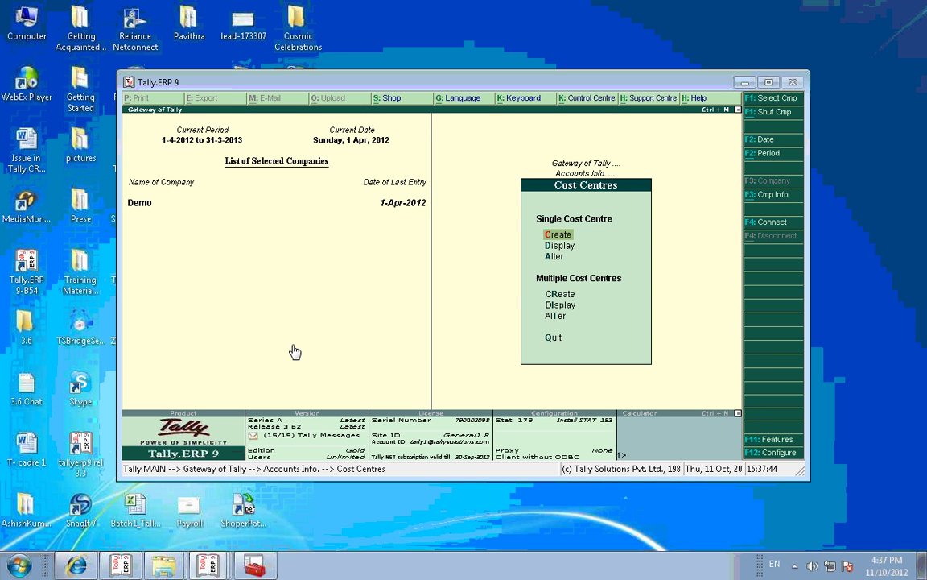
{"action": "key", "text": "a"}
{"action": "key", "text": "Return"}
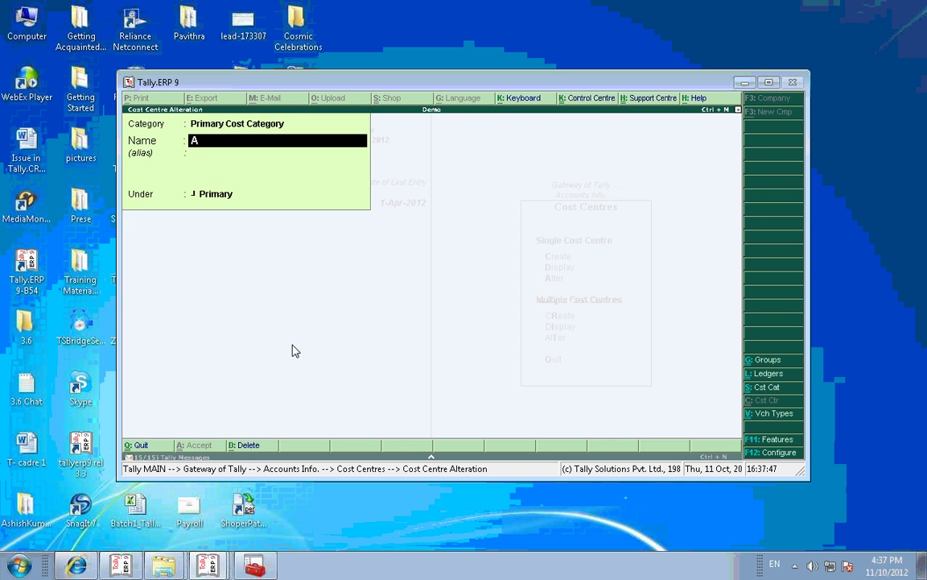
{"action": "key", "text": "Return"}
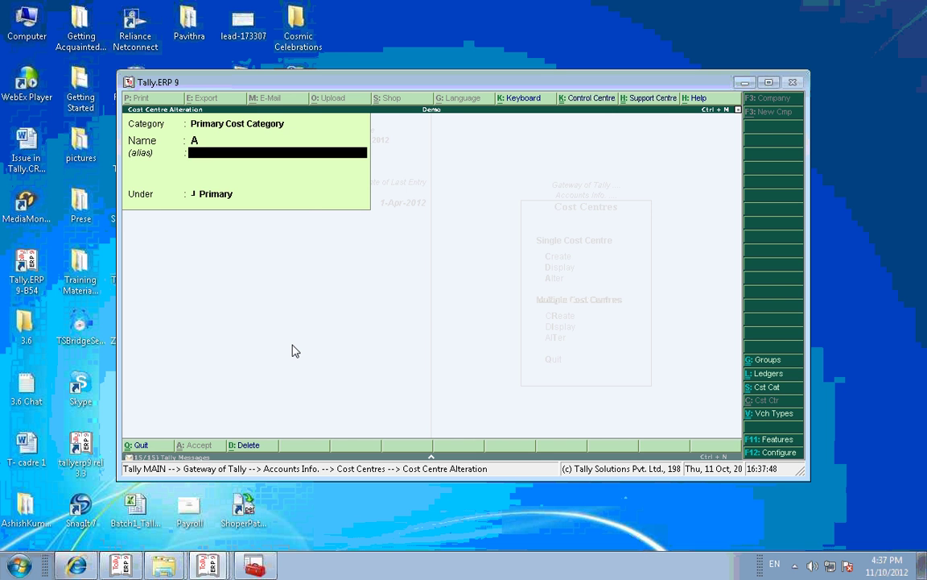
{"action": "key", "text": "Return"}
{"action": "key", "text": "Return"}
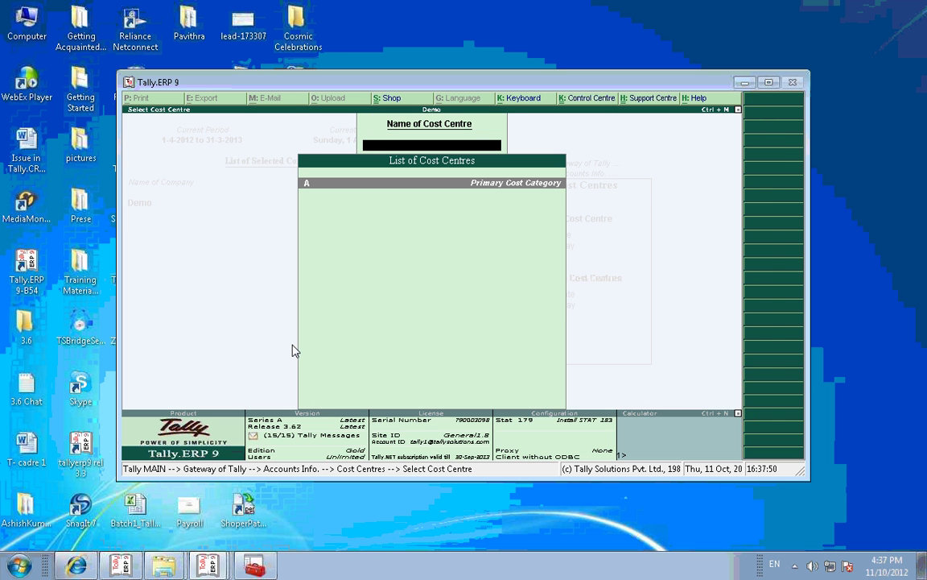
Step: Start a payment voucher paid from Cash with Creditors as the first particular
{"action": "key", "text": "Escape"}
{"action": "key", "text": "Escape"}
{"action": "key", "text": "v"}
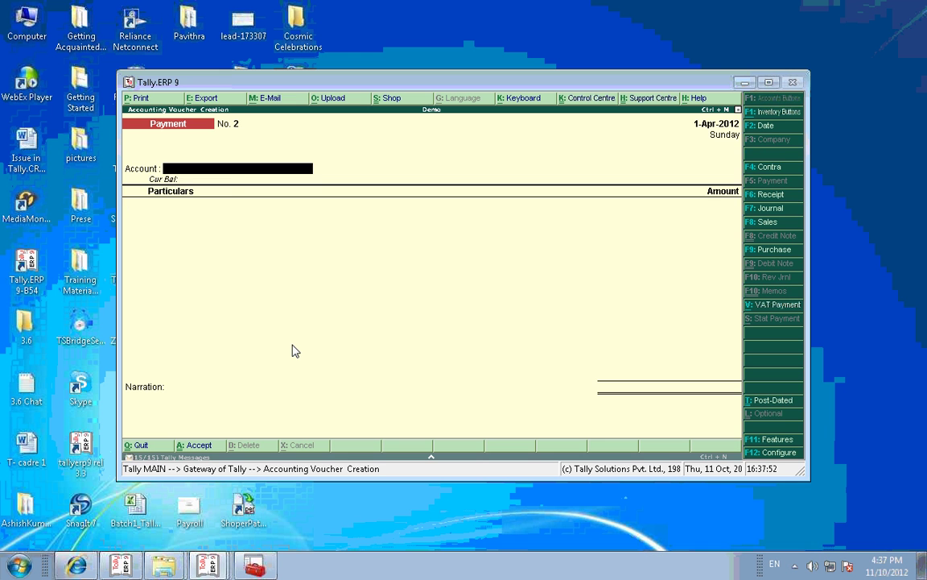
{"action": "key", "text": "Return"}
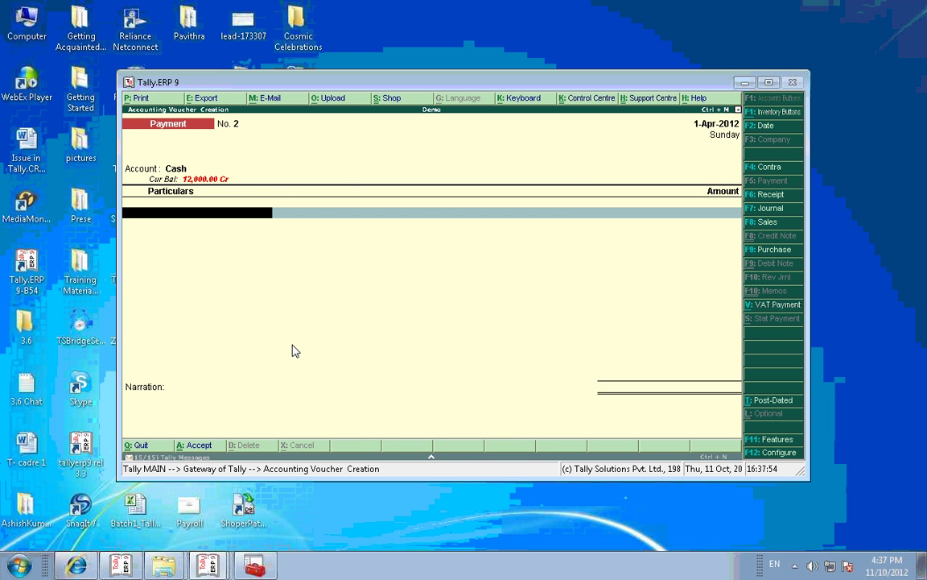
{"action": "type", "text": "C"}
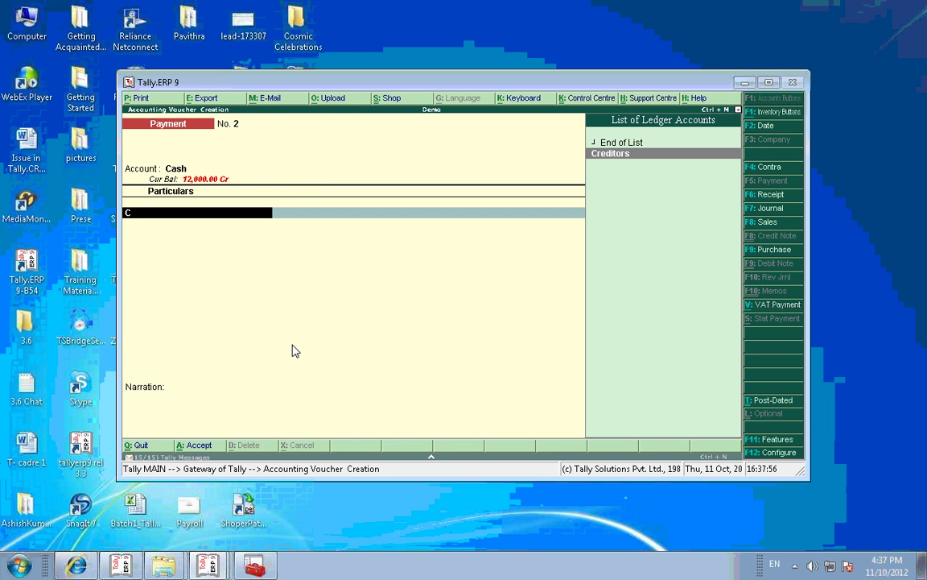
{"action": "key", "text": "Return"}
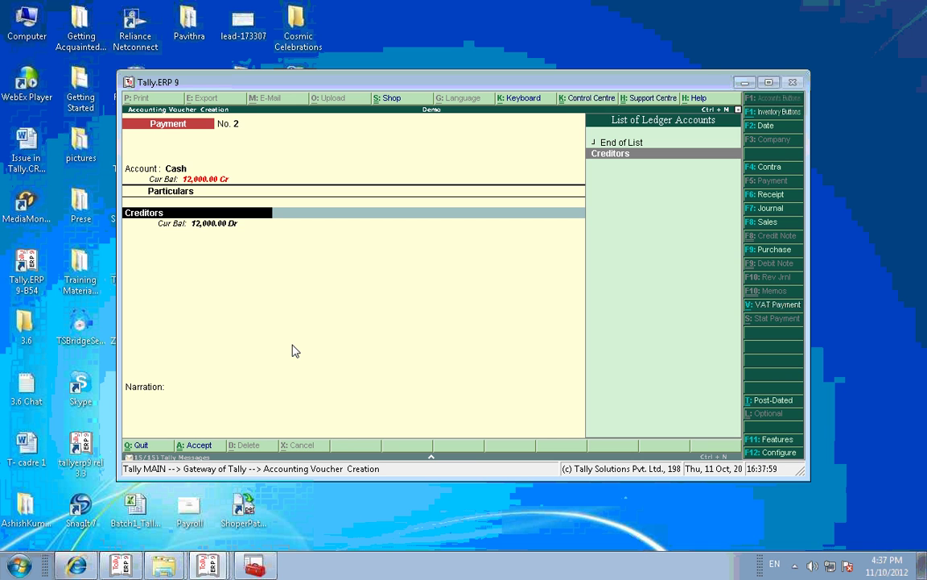
Step: Make cost centres applicable on the Creditors ledger
{"action": "key", "text": "Return"}
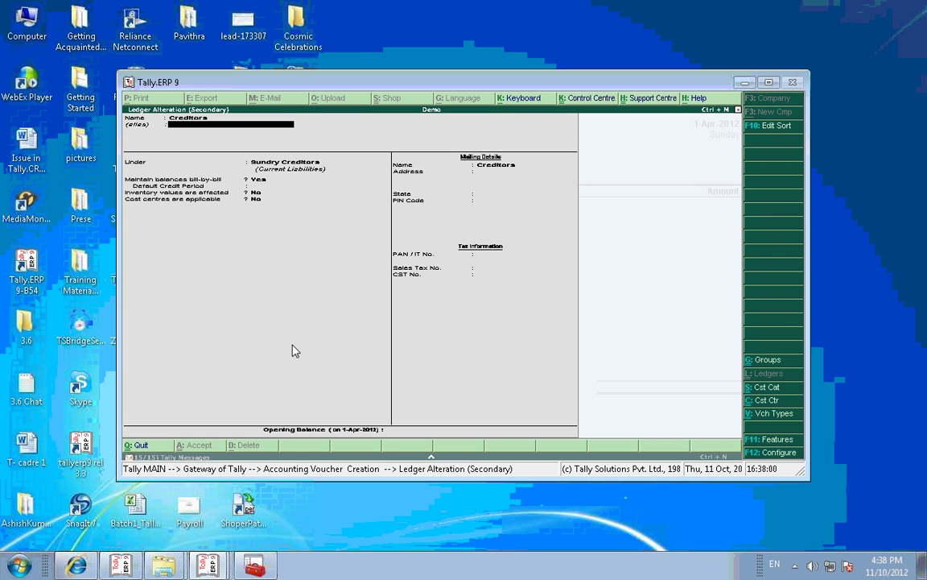
{"action": "key", "text": "Return"}
{"action": "key", "text": "Return"}
{"action": "key", "text": "Return"}
{"action": "key", "text": "Return"}
{"action": "key", "text": "Return"}
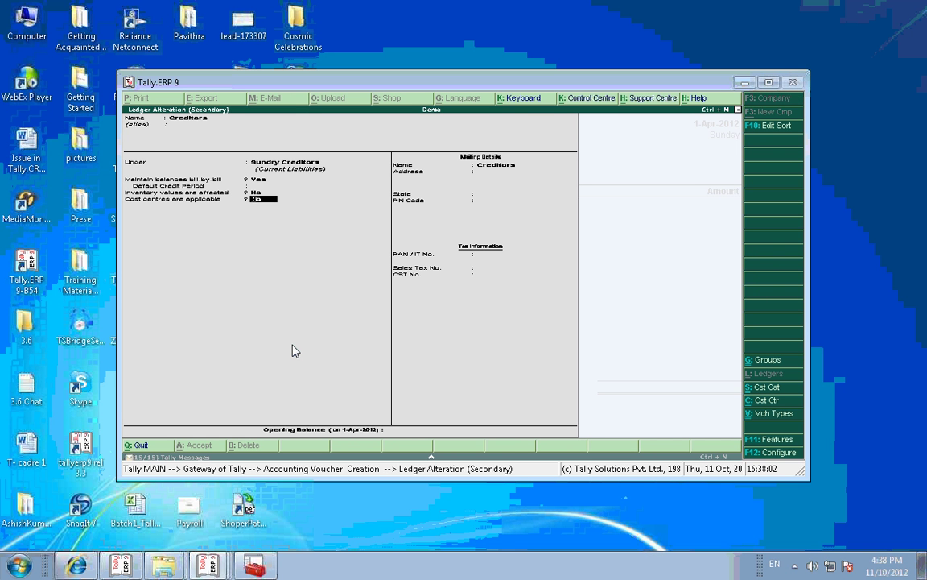
{"action": "key", "text": "y"}
{"action": "key", "text": "Return"}
{"action": "key", "text": "Return"}
{"action": "key", "text": "Return"}
{"action": "key", "text": "Return"}
{"action": "key", "text": "Return"}
{"action": "key", "text": "Return"}
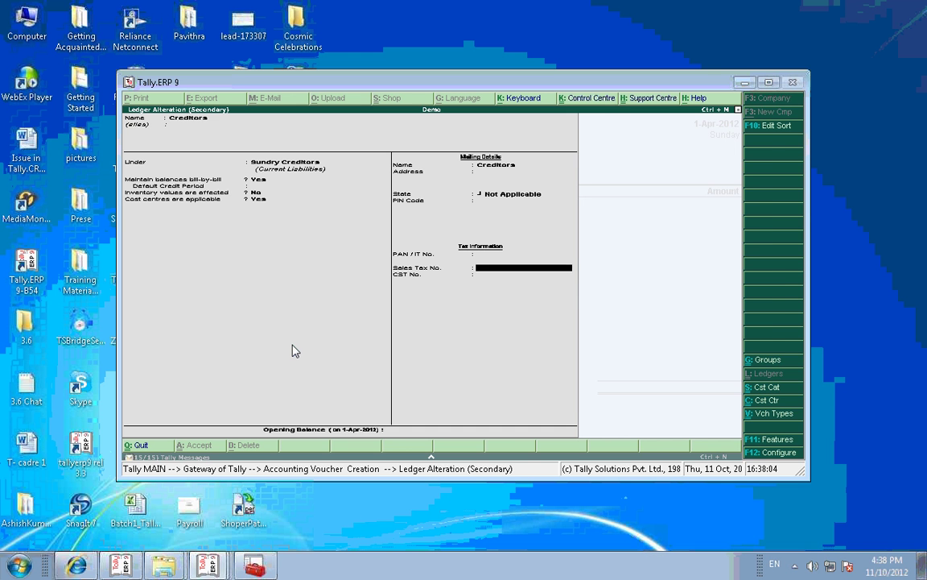
{"action": "key", "text": "Return"}
{"action": "key", "text": "Return"}
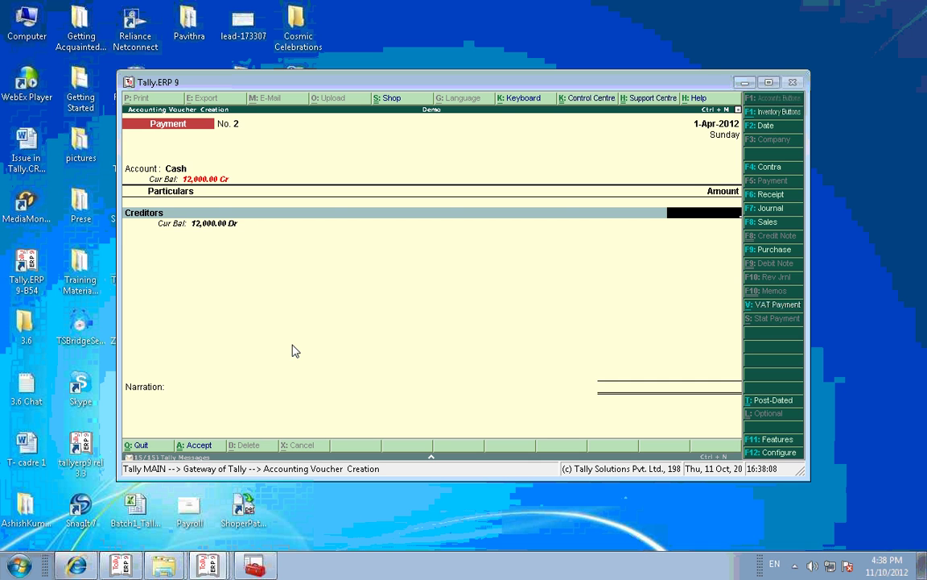
Step: Enter 2,444.00 On Account, allocate it to cost centre A under Primary Cost Category, and save
{"action": "type", "text": "2444"}
{"action": "key", "text": "Return"}
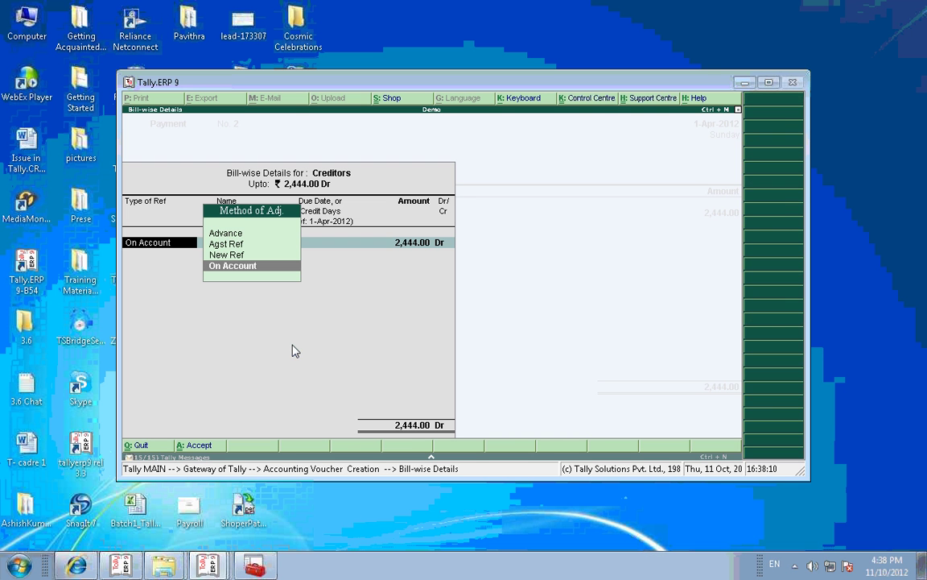
{"action": "key", "text": "Return"}
{"action": "key", "text": "Return"}
{"action": "key", "text": "Return"}
{"action": "key", "text": "Return"}
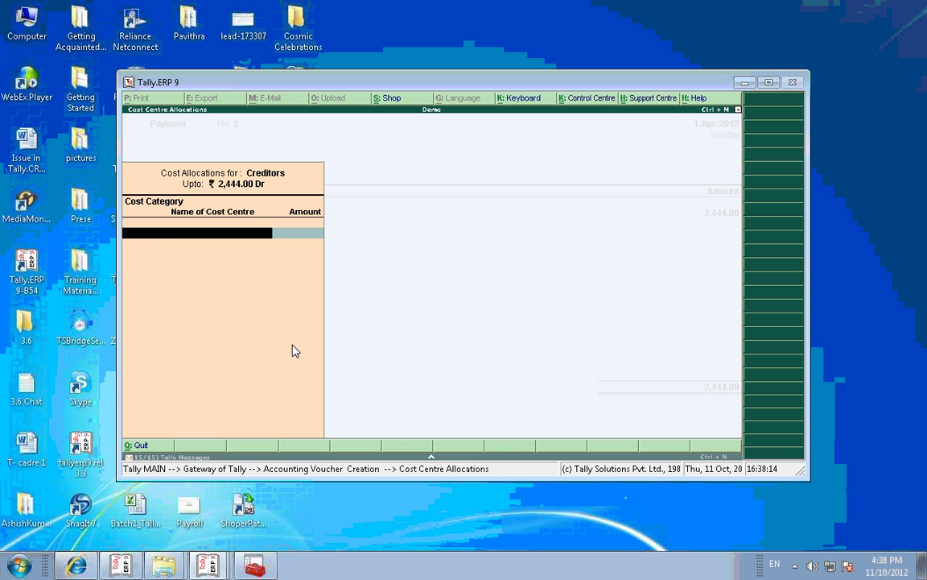
{"action": "key", "text": "Return"}
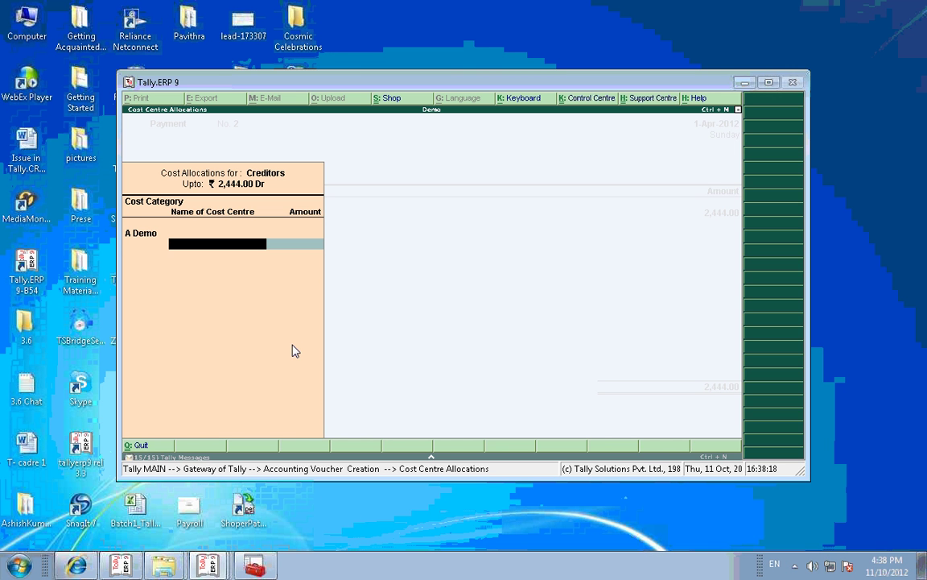
{"action": "key", "text": "BackSpace"}
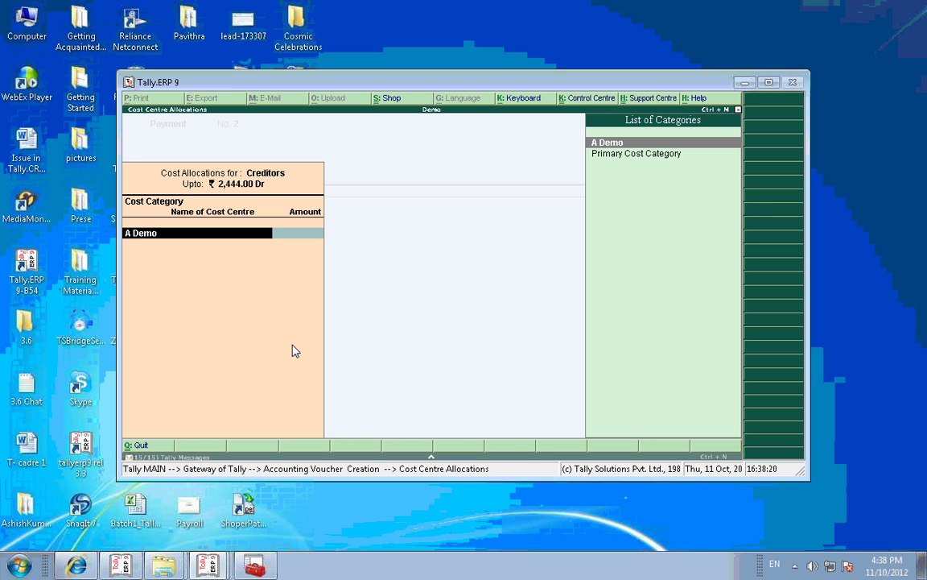
{"action": "key", "text": "Down"}
{"action": "key", "text": "Return"}
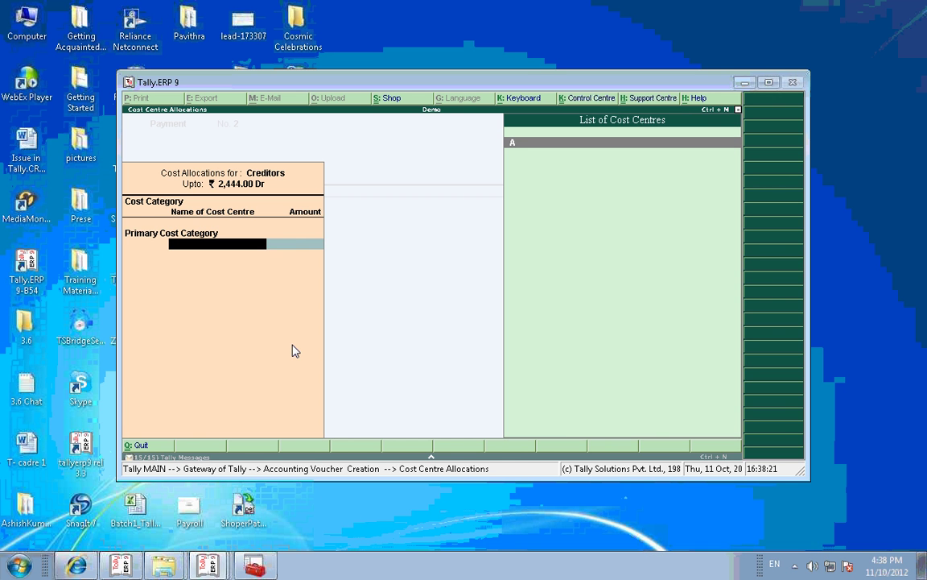
{"action": "type", "text": "A"}
{"action": "key", "text": "Return"}
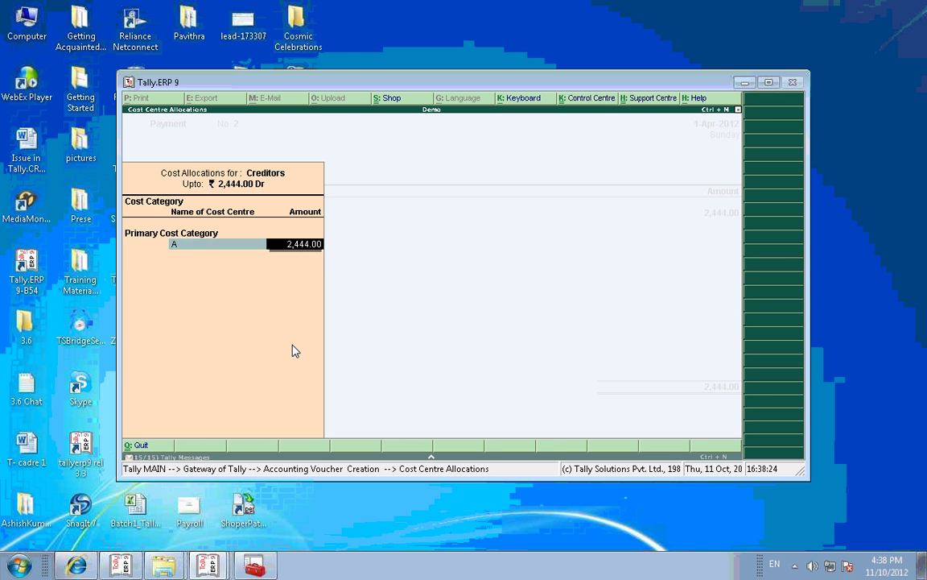
{"action": "key", "text": "Return"}
{"action": "key", "text": "Return"}
{"action": "key", "text": "Return"}
{"action": "key", "text": "Return"}
{"action": "key", "text": "Return"}
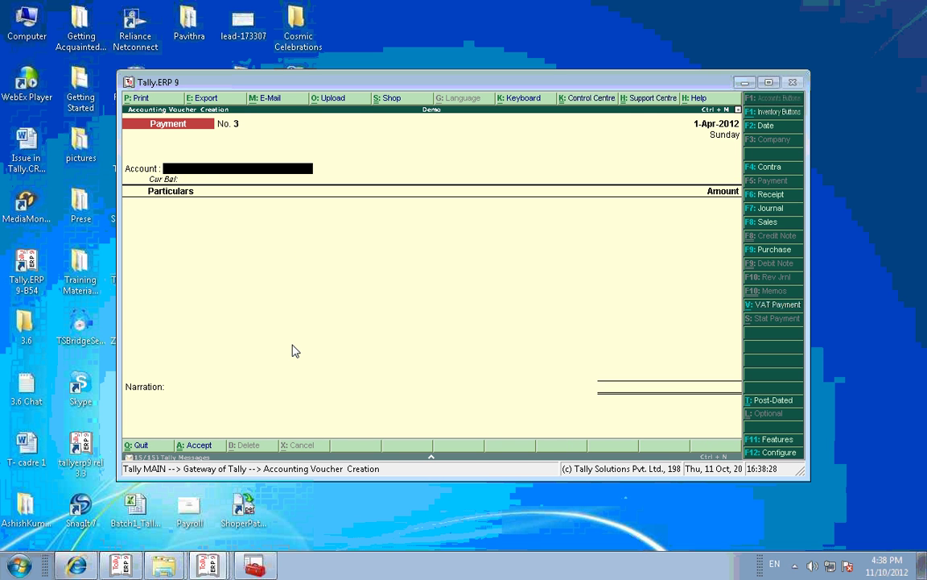
{"action": "key", "text": "Escape"}
{"action": "key", "text": "Return"}
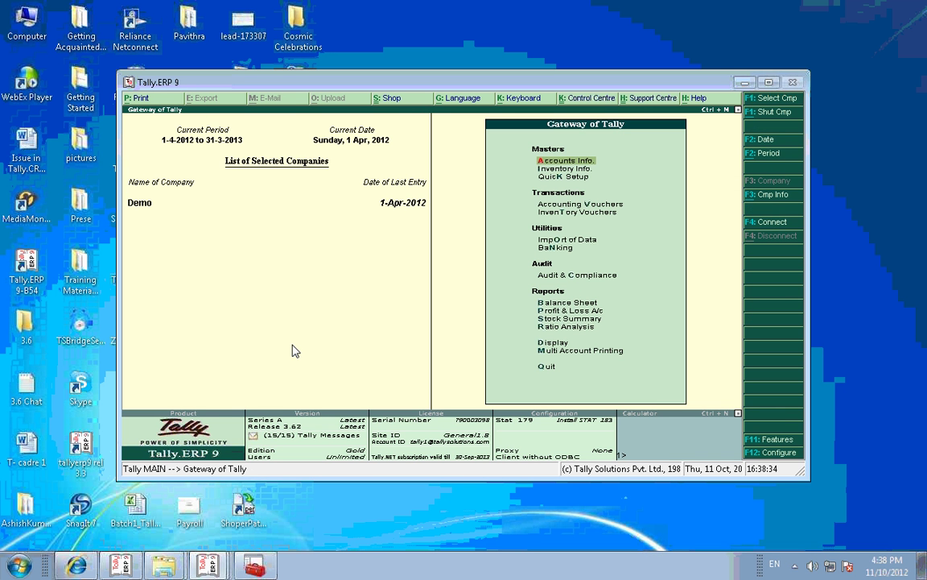
Step: Alter cost centre A to set its category to A Demo and save it
{"action": "key", "text": "Return"}
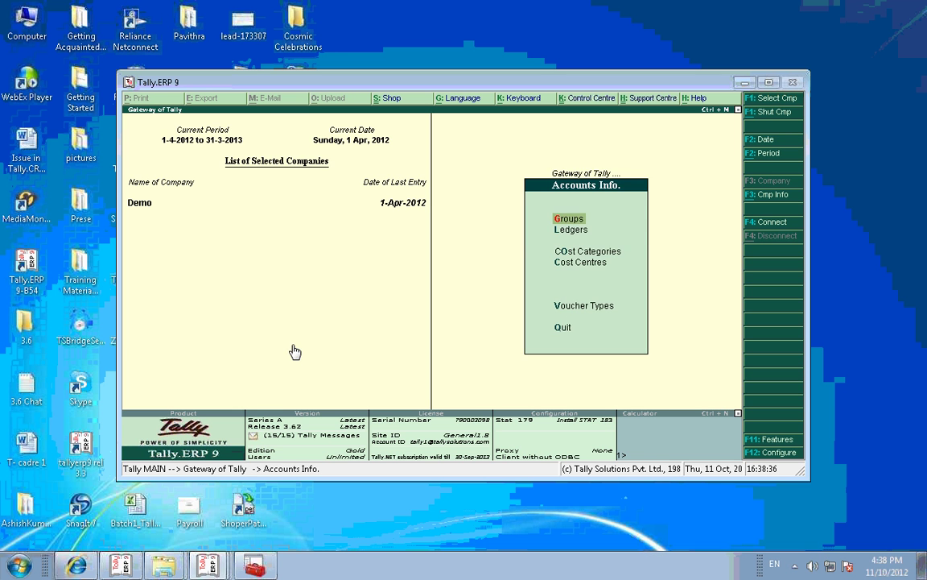
{"action": "key", "text": "c"}
{"action": "key", "text": "a"}
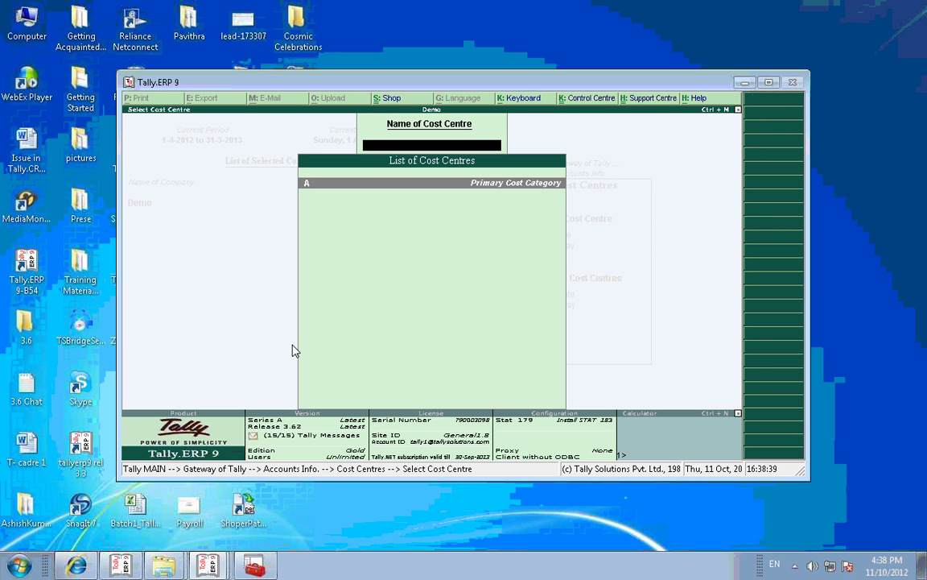
{"action": "key", "text": "Return"}
{"action": "key", "text": "Return"}
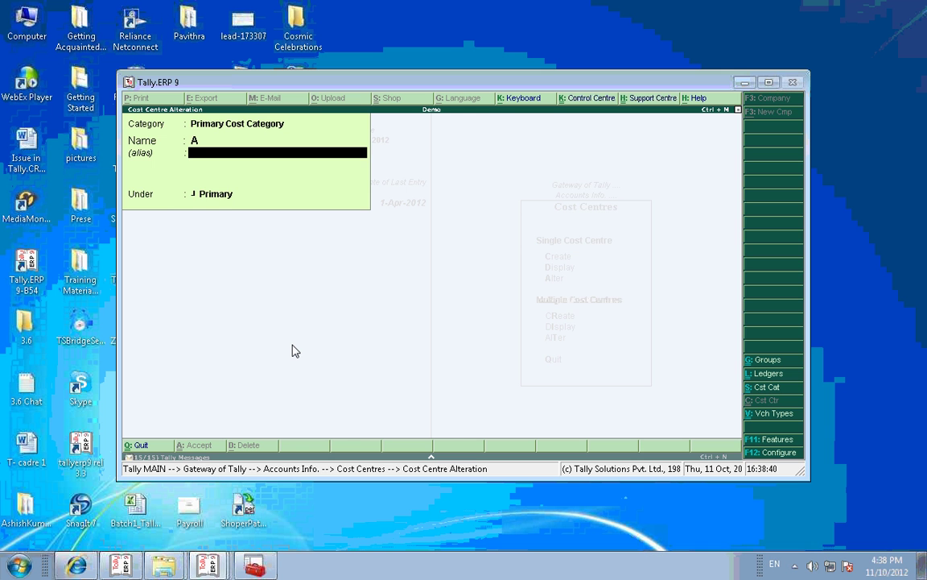
{"action": "key", "text": "Return"}
{"action": "key", "text": "BackSpace"}
{"action": "key", "text": "BackSpace"}
{"action": "key", "text": "BackSpace"}
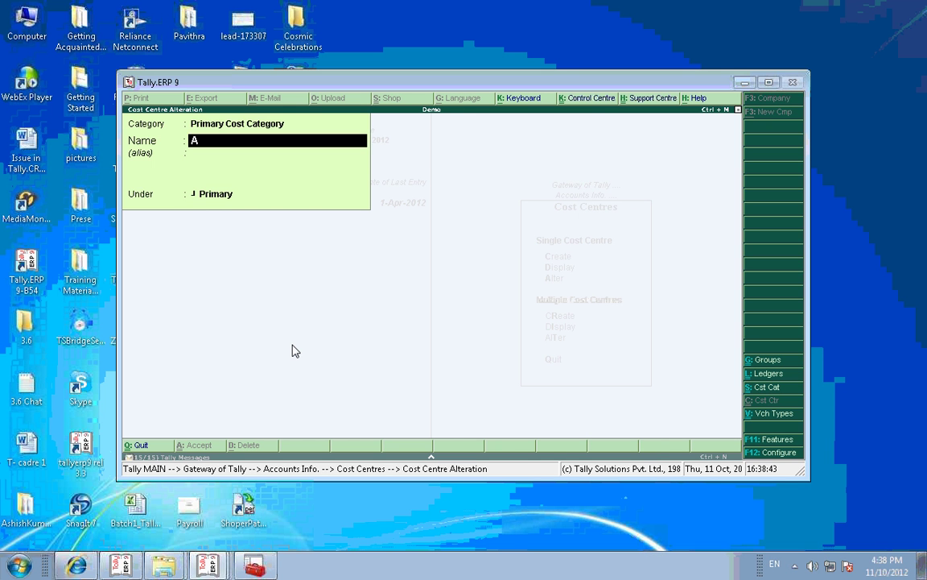
{"action": "type", "text": "A"}
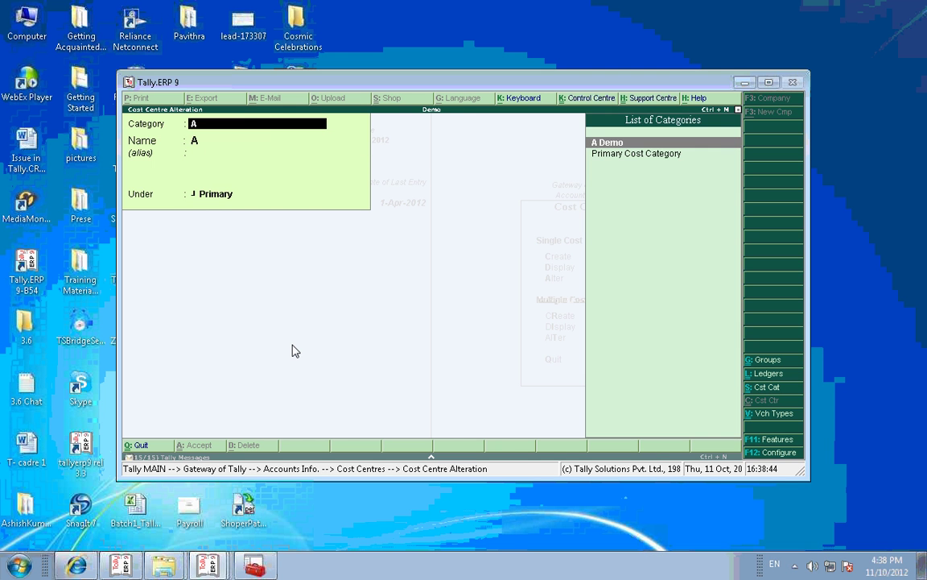
{"action": "key", "text": "Return"}
{"action": "key", "text": "Return"}
{"action": "key", "text": "Return"}
{"action": "key", "text": "Return"}
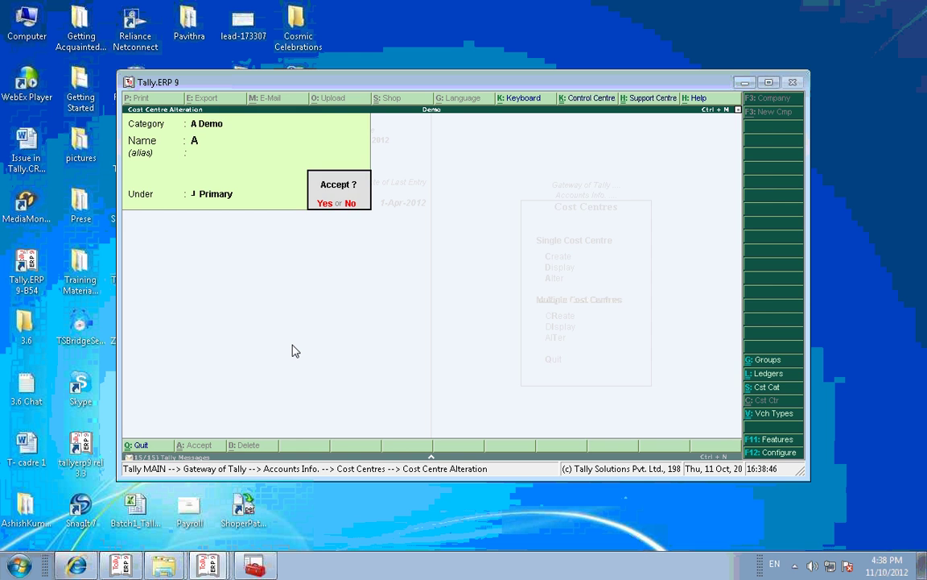
{"action": "key", "text": "y"}
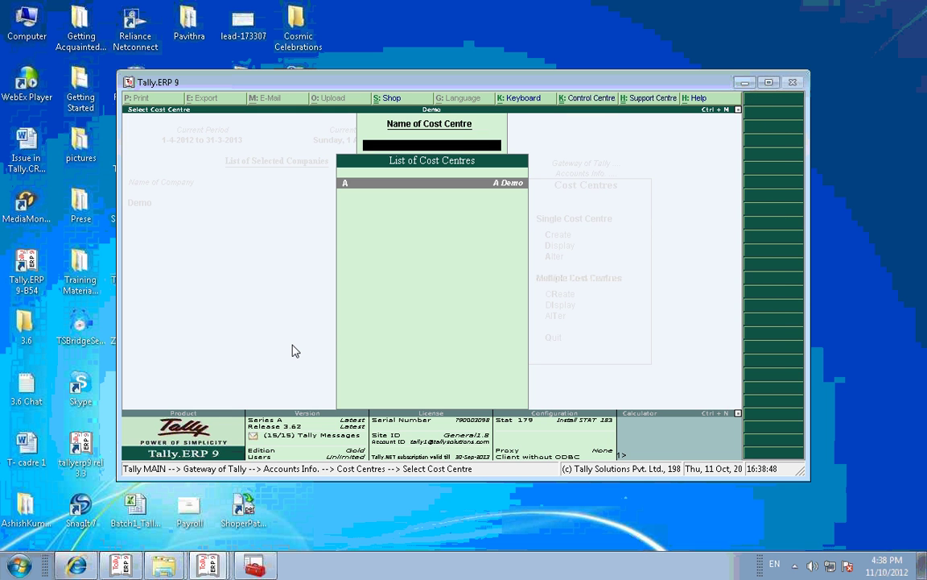
{"action": "key", "text": "Escape"}
{"action": "key", "text": "Escape"}
{"action": "key", "text": "Escape"}
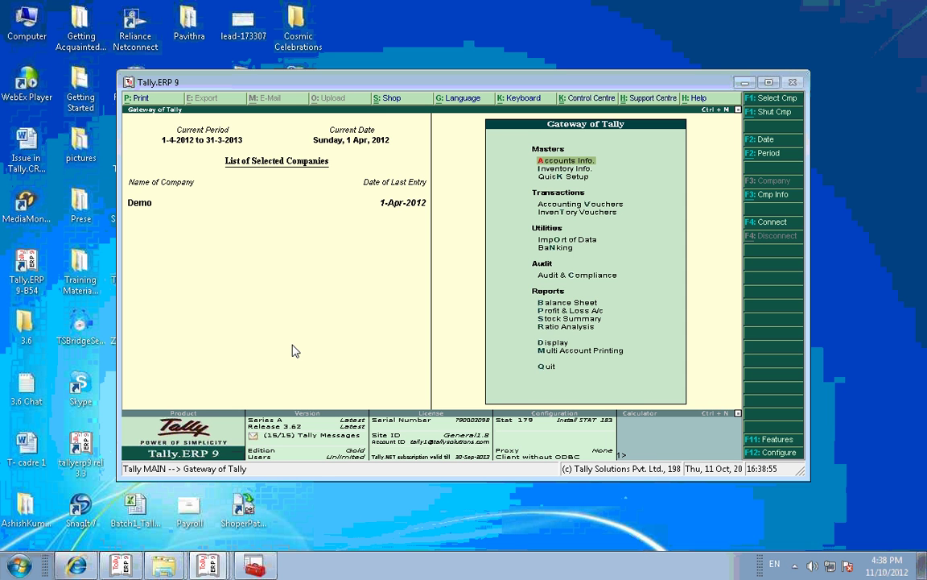
Step: Run Verify Company Data for Demo from Split Company Data to get the Possible Errors report
{"action": "key", "text": "alt+F3"}
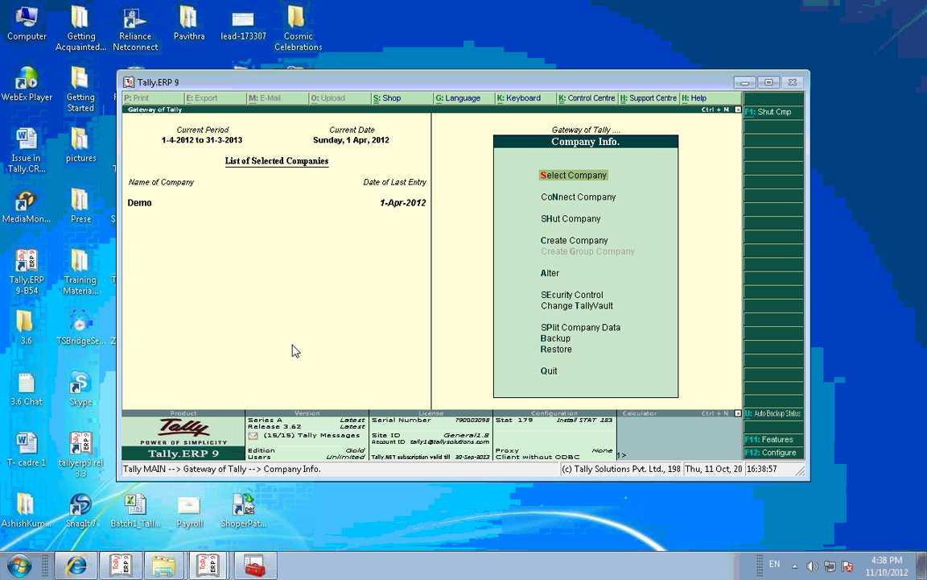
{"action": "key", "text": "Down"}
{"action": "key", "text": "Down"}
{"action": "key", "text": "Down"}
{"action": "key", "text": "Down"}
{"action": "key", "text": "Down"}
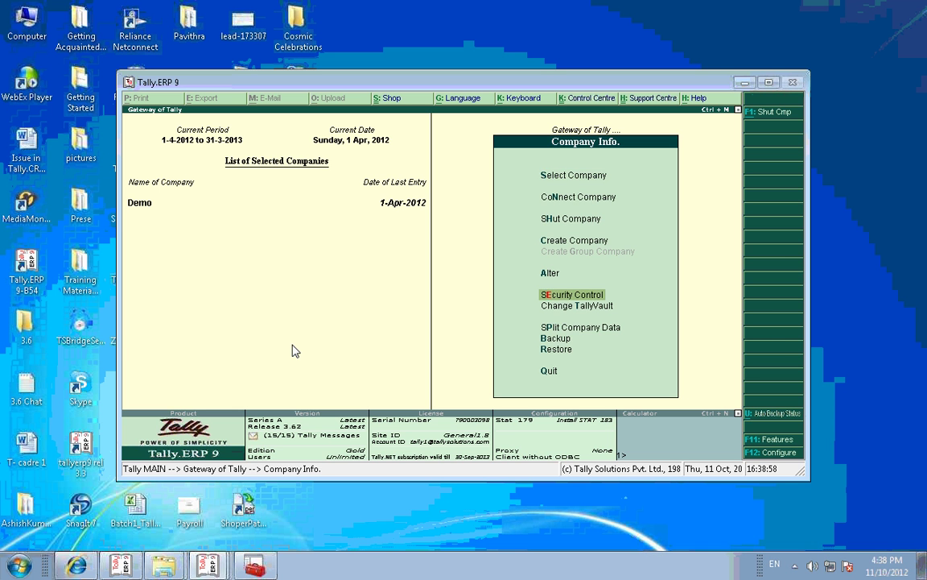
{"action": "key", "text": "Down"}
{"action": "key", "text": "Down"}
{"action": "key", "text": "Return"}
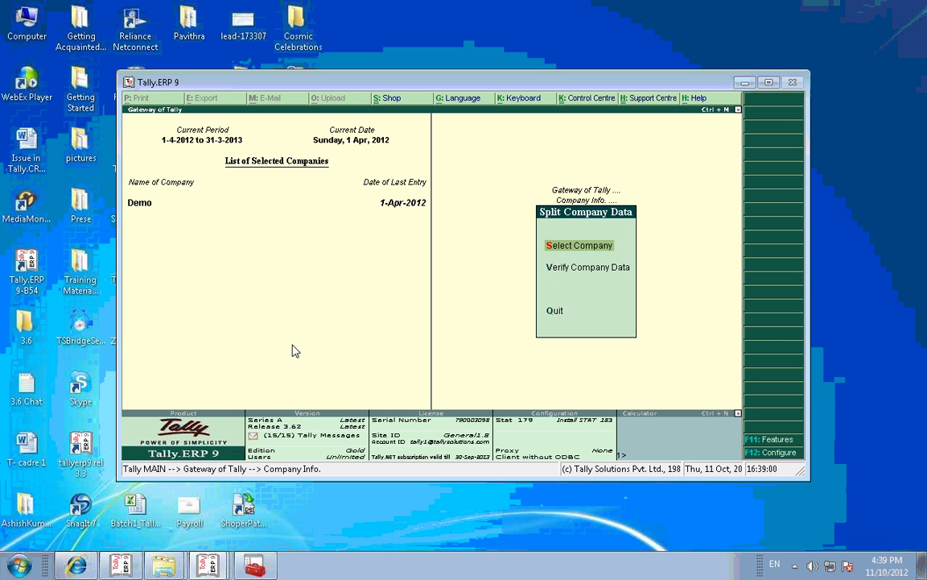
{"action": "key", "text": "Down"}
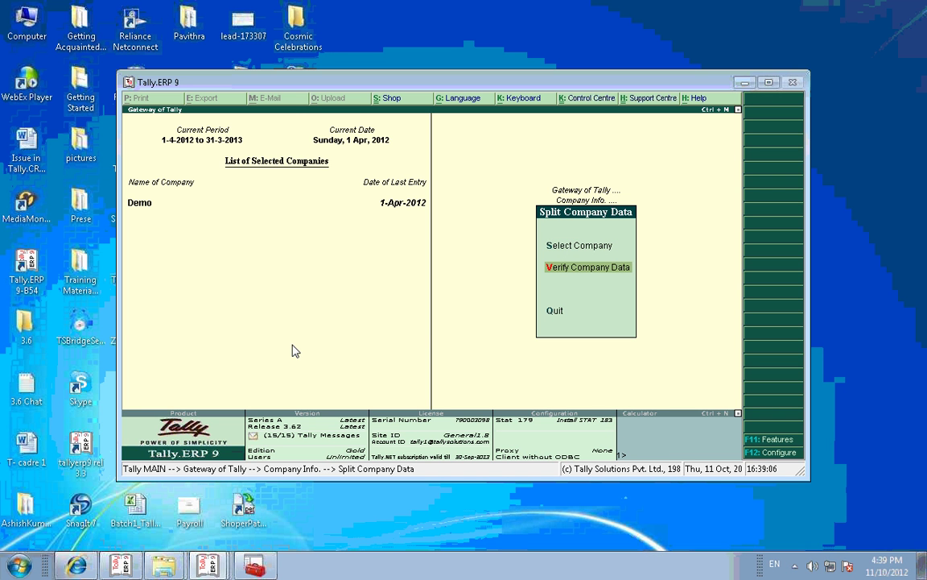
{"action": "key", "text": "Return"}
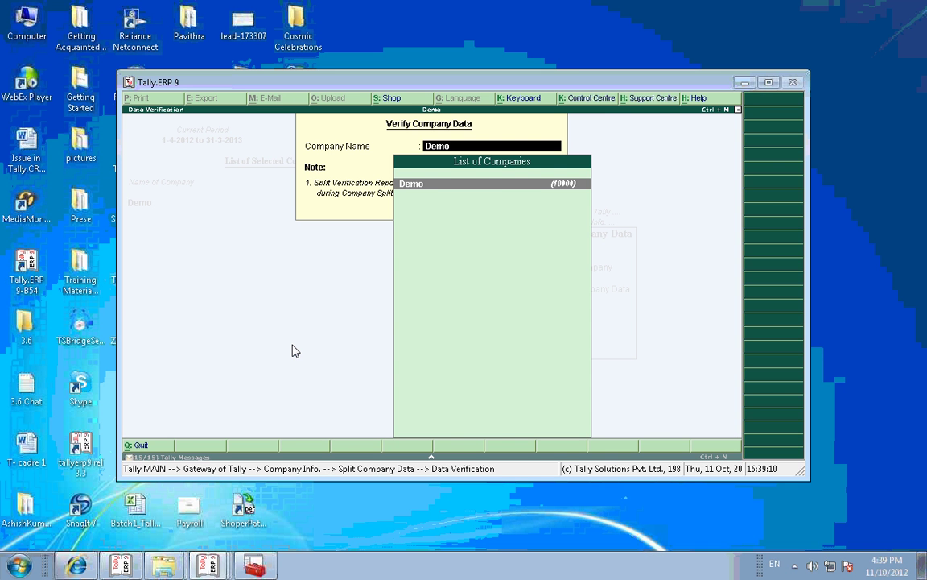
{"action": "key", "text": "Return"}
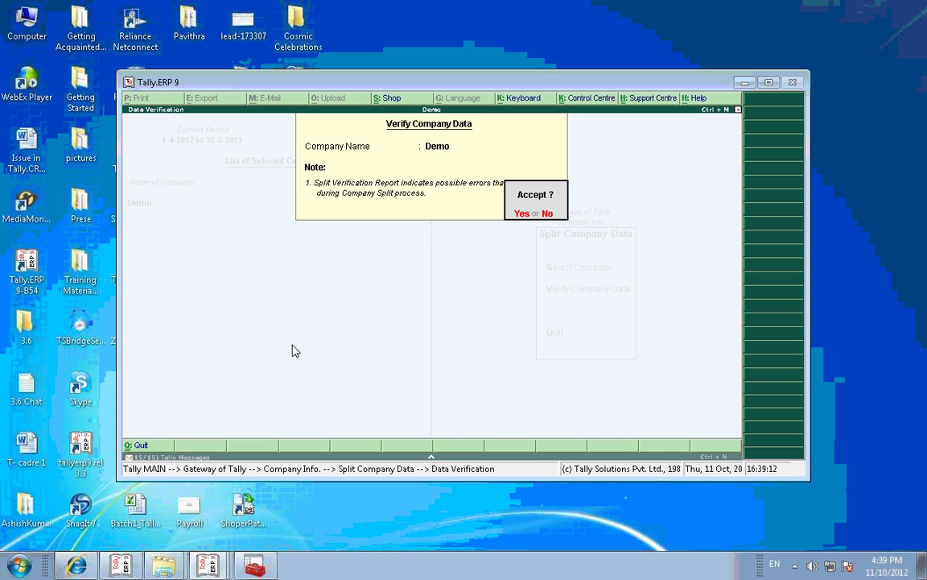
{"action": "key", "text": "y"}
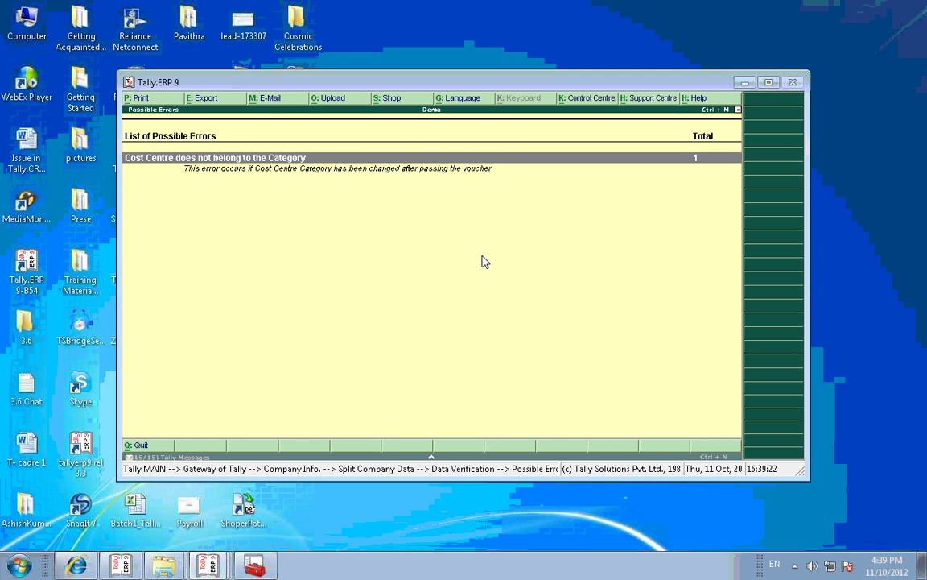
Step: Drill into the Cost Category Mismatch vouchers and open the Replace Existing Cost Centre helper
{"action": "key", "text": "Return"}
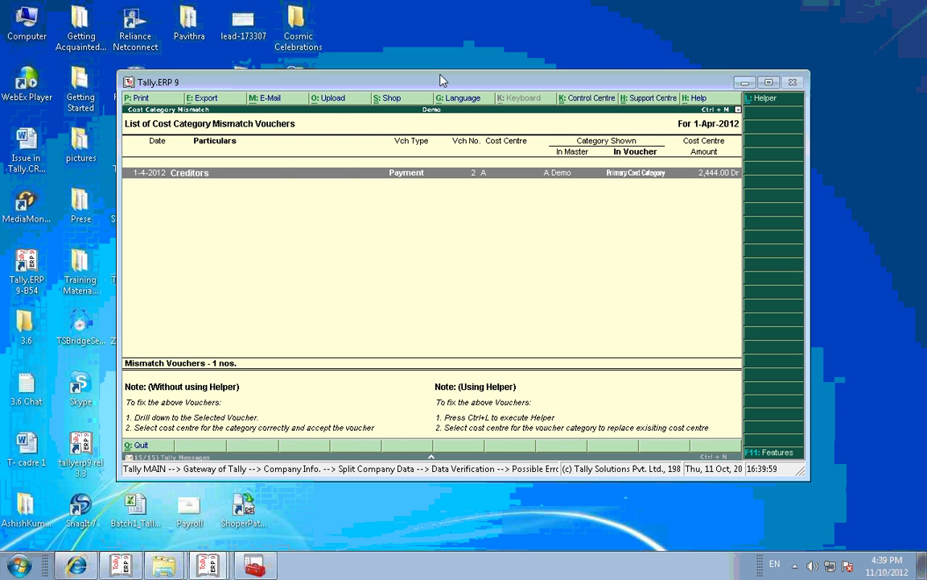
{"action": "left_click_drag", "start_coordinate": [569, 84], "coordinate": [431, 61]}
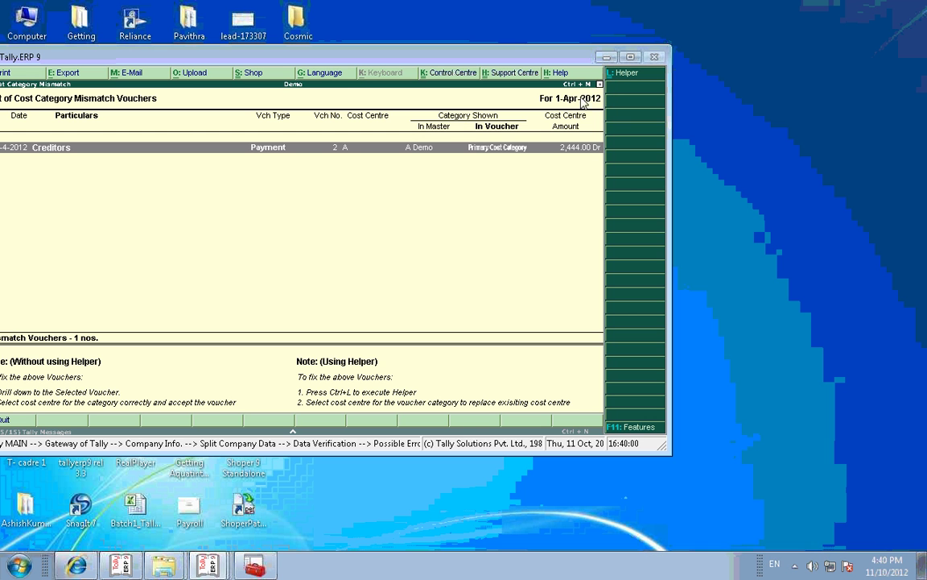
{"action": "left_click", "coordinate": [622, 72]}
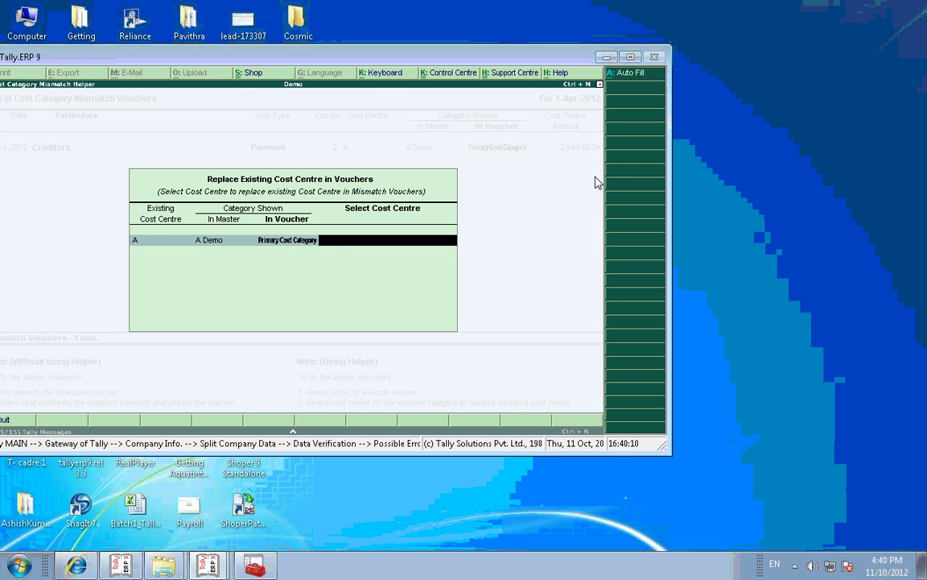
Step: Replace the mismatched cost centre with A (Primary Cost Category) and return to Gateway of Tally
{"action": "key", "text": "alt+a"}
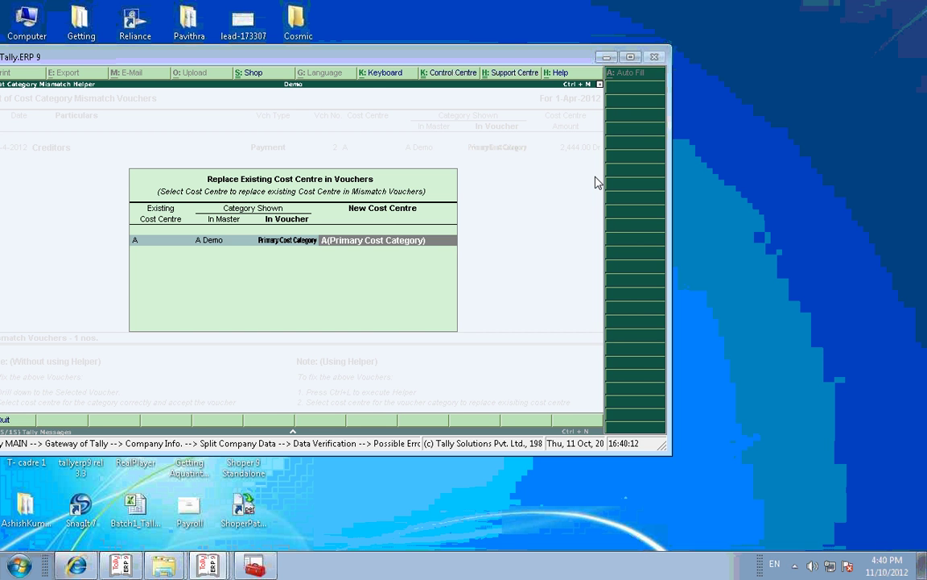
{"action": "key", "text": "Return"}
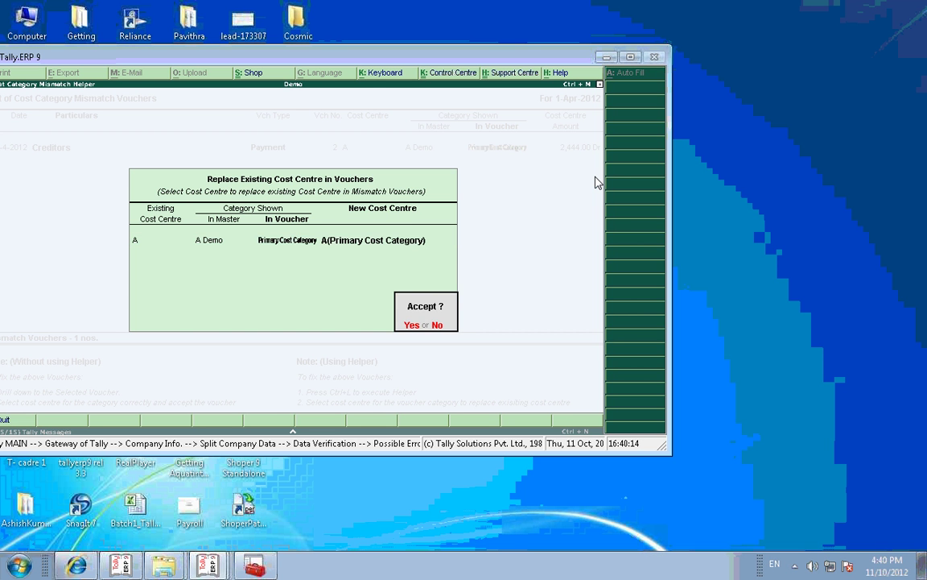
{"action": "key", "text": "y"}
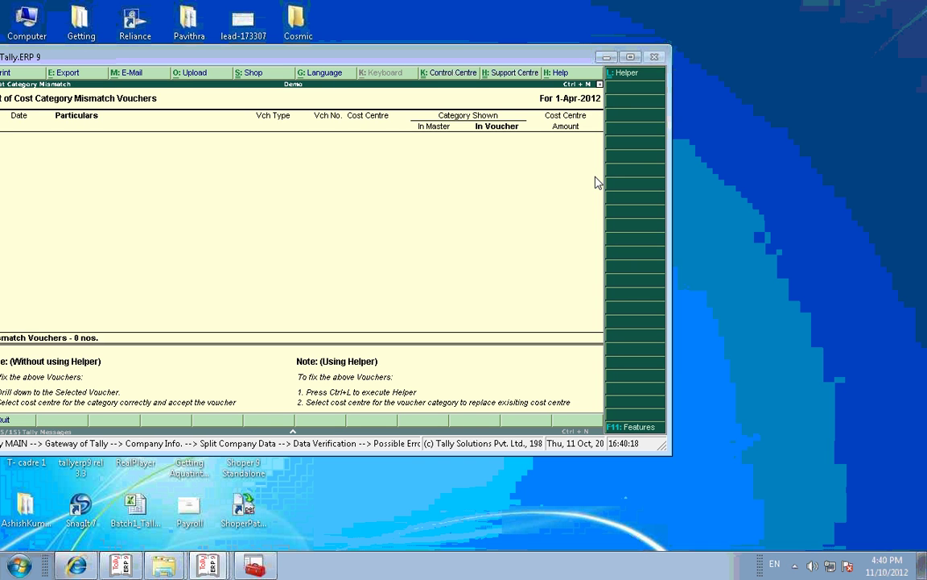
{"action": "key", "text": "Escape"}
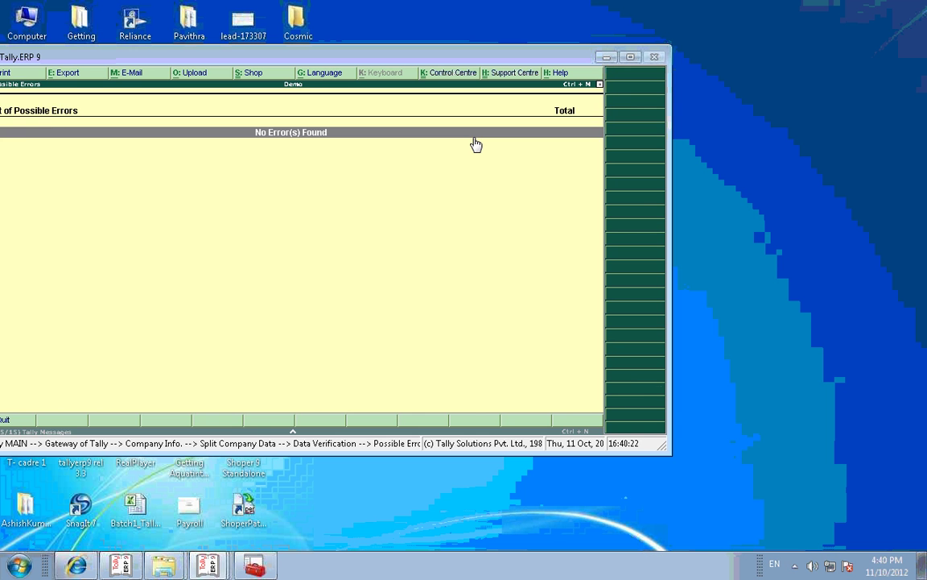
{"action": "key", "text": "Escape"}
{"action": "key", "text": "Escape"}
{"action": "key", "text": "Escape"}
{"action": "key", "text": "Escape"}
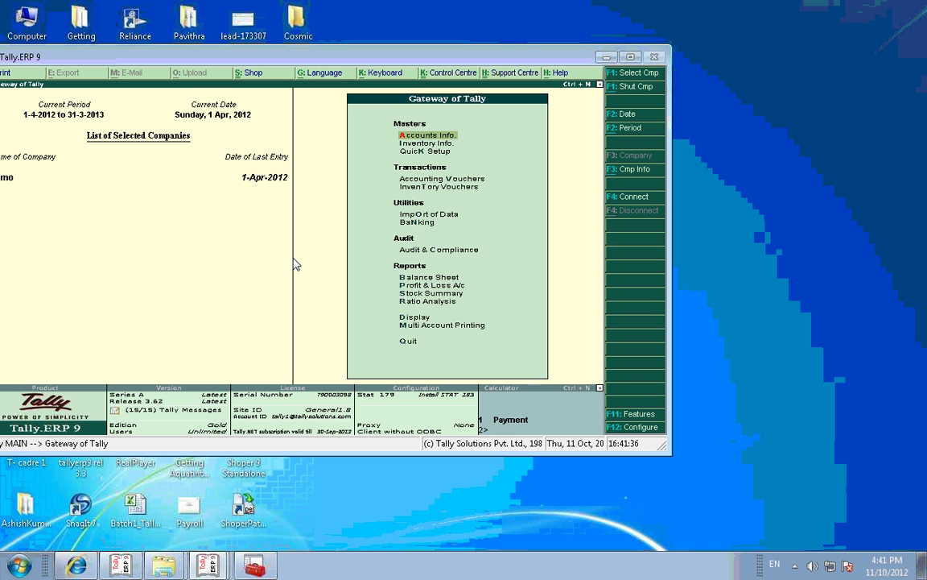
Step: Alter the Demo company to set Enable Auto Backup to Yes and save
{"action": "key", "text": "Return"}
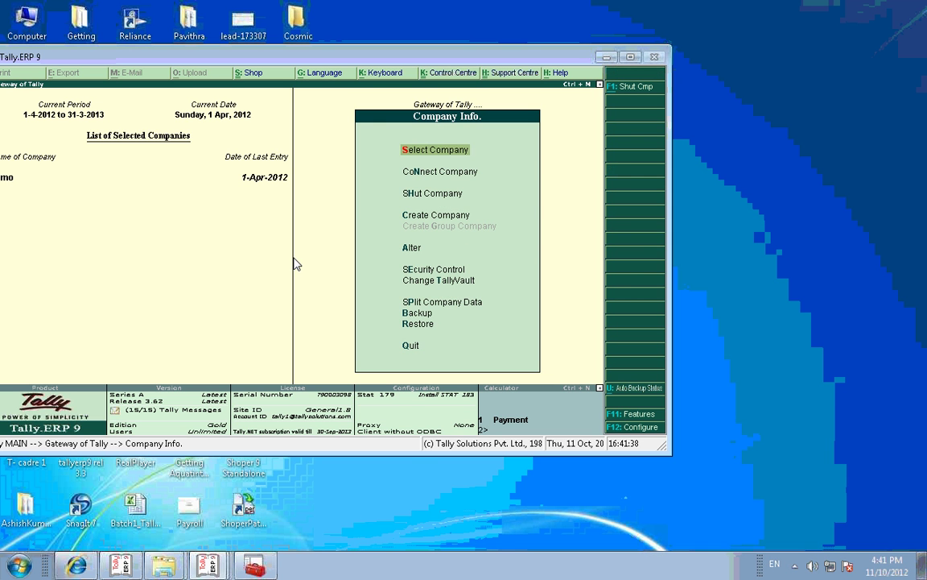
{"action": "left_click", "coordinate": [412, 252]}
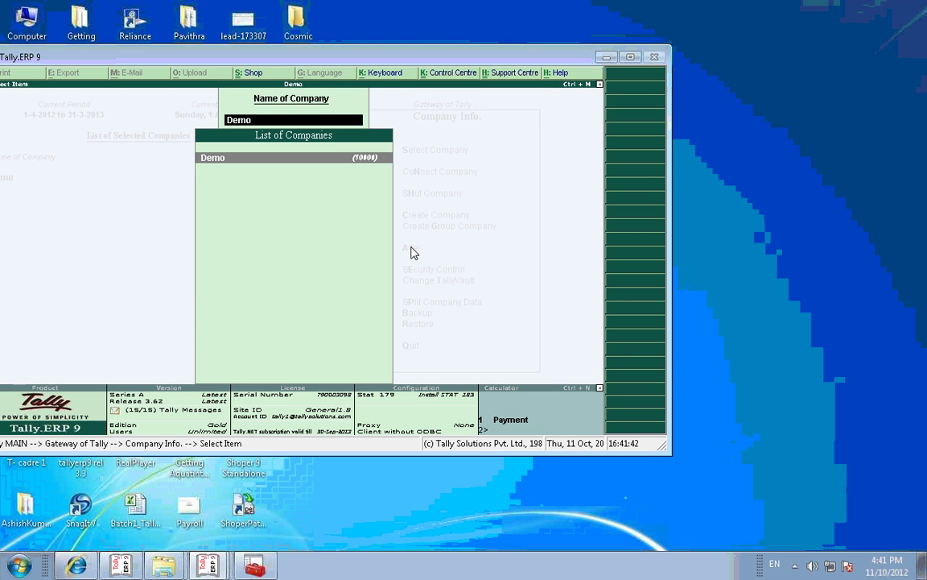
{"action": "key", "text": "Return"}
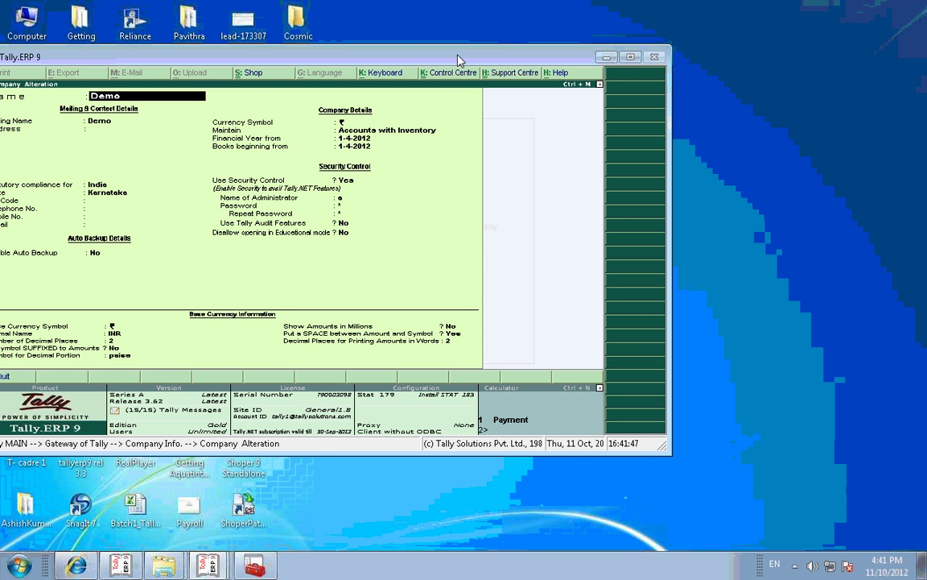
{"action": "left_click_drag", "start_coordinate": [425, 62], "coordinate": [472, 59]}
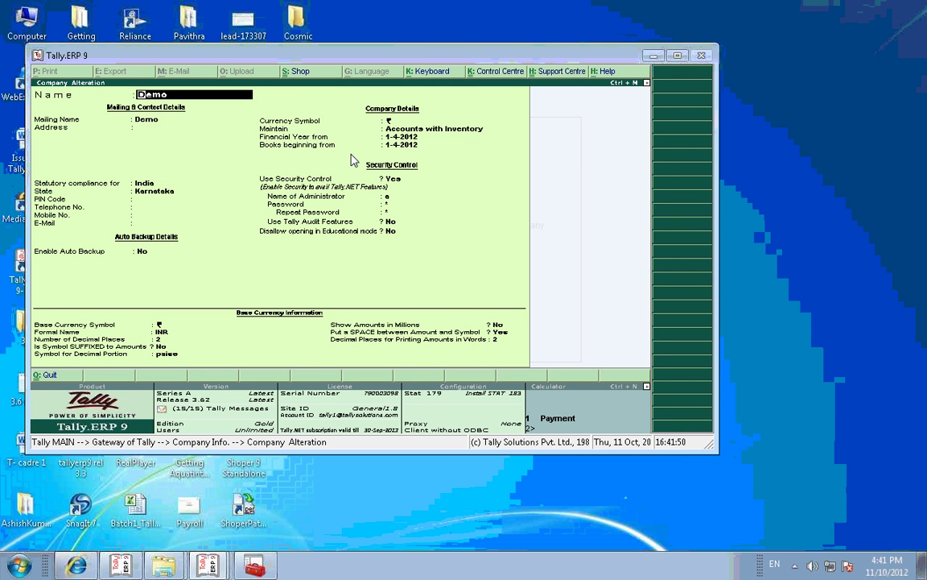
{"action": "key", "text": "Return"}
{"action": "key", "text": "Return"}
{"action": "key", "text": "Return"}
{"action": "key", "text": "Return"}
{"action": "key", "text": "Return"}
{"action": "key", "text": "Return"}
{"action": "key", "text": "Return"}
{"action": "key", "text": "Return"}
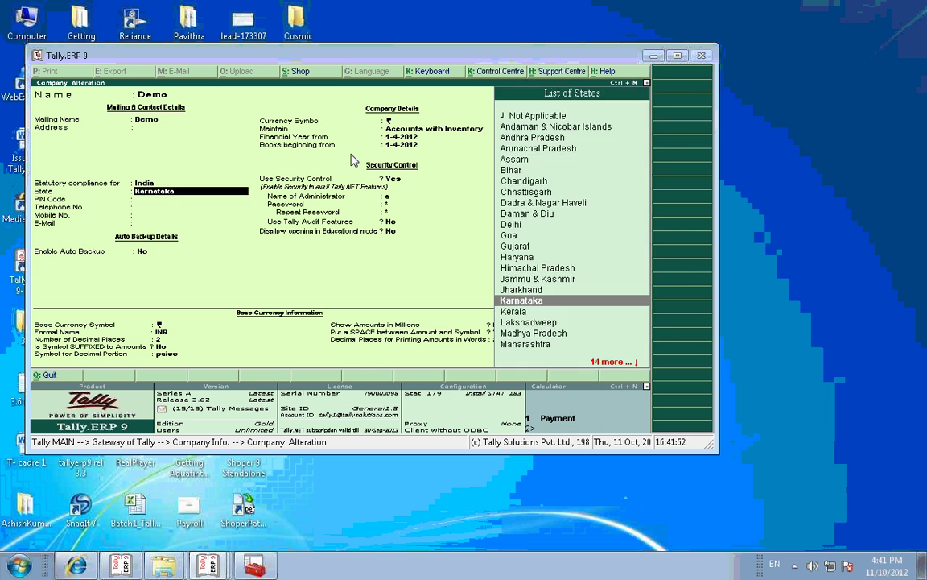
{"action": "key", "text": "Return"}
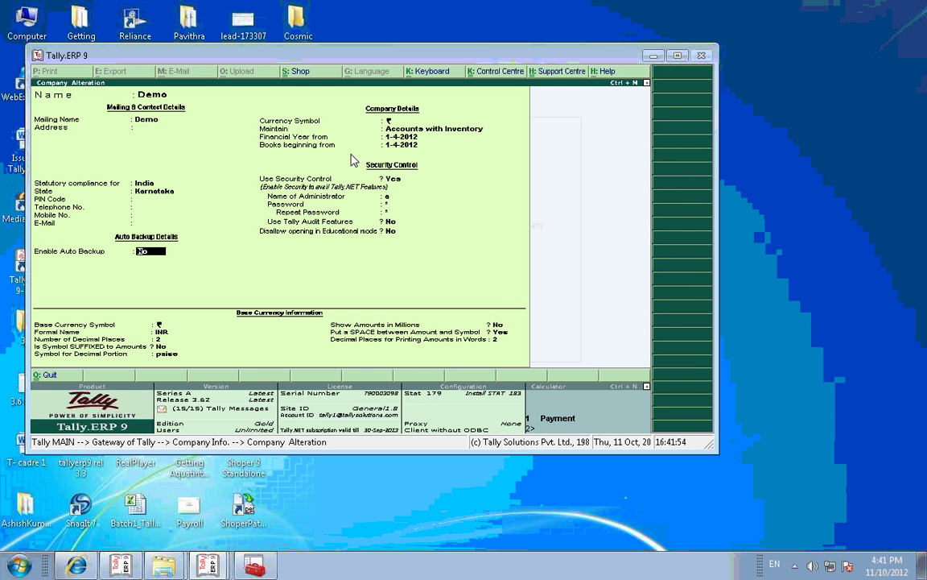
{"action": "type", "text": "y"}
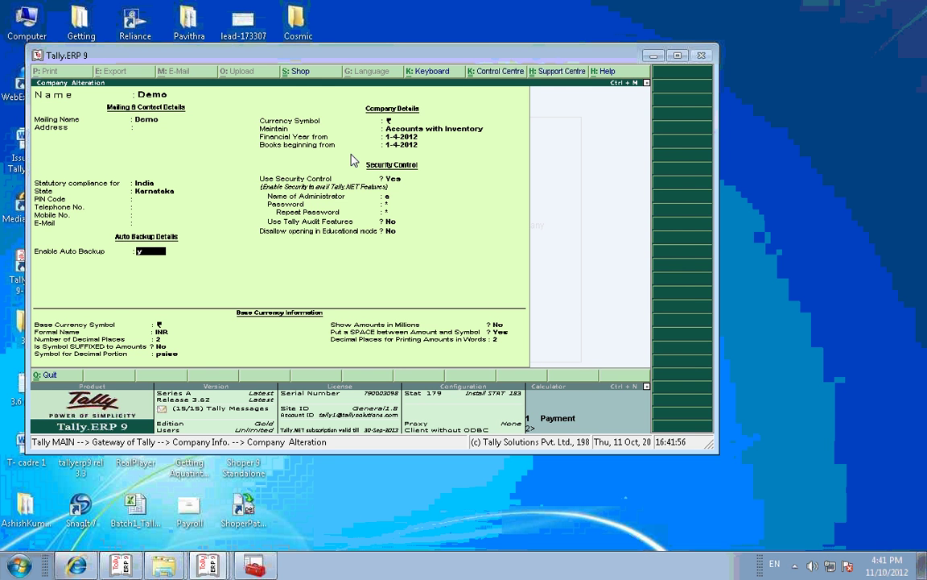
{"action": "key", "text": "Return"}
{"action": "key", "text": "Return"}
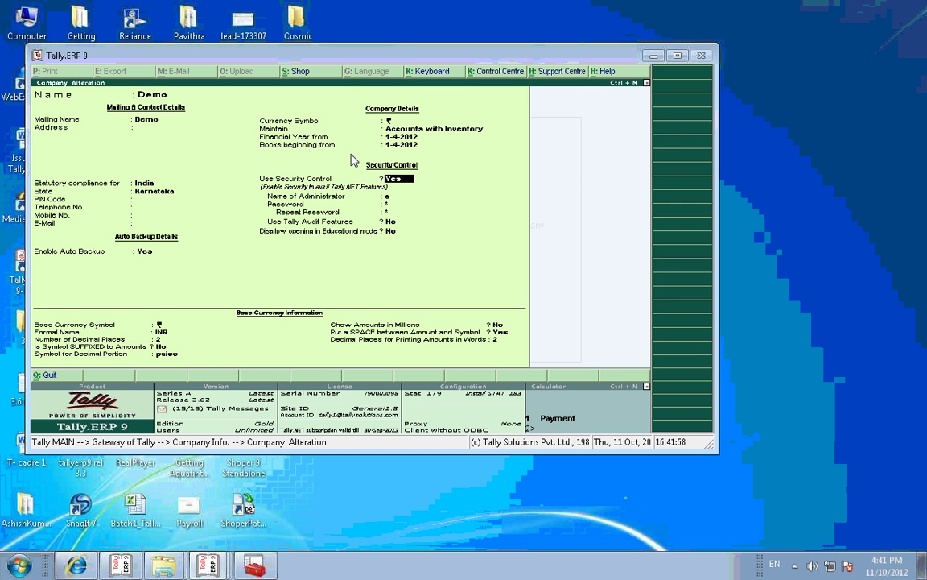
{"action": "key", "text": "Return"}
{"action": "key", "text": "Return"}
{"action": "key", "text": "Return"}
{"action": "key", "text": "Return"}
{"action": "key", "text": "Return"}
{"action": "key", "text": "Return"}
{"action": "key", "text": "Return"}
{"action": "key", "text": "Return"}
{"action": "key", "text": "Return"}
{"action": "key", "text": "Return"}
{"action": "key", "text": "Return"}
{"action": "key", "text": "Return"}
{"action": "key", "text": "Return"}
{"action": "key", "text": "Return"}
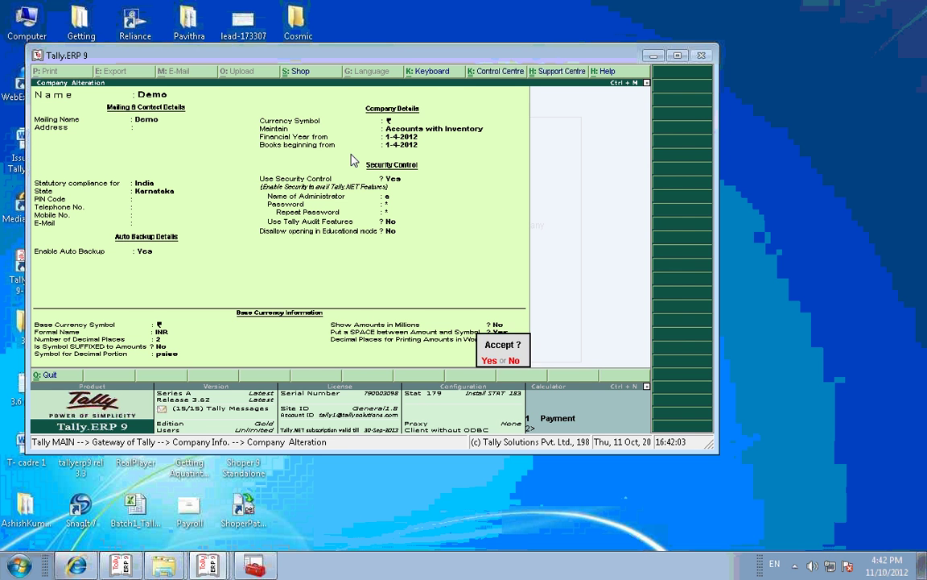
{"action": "key", "text": "Return"}
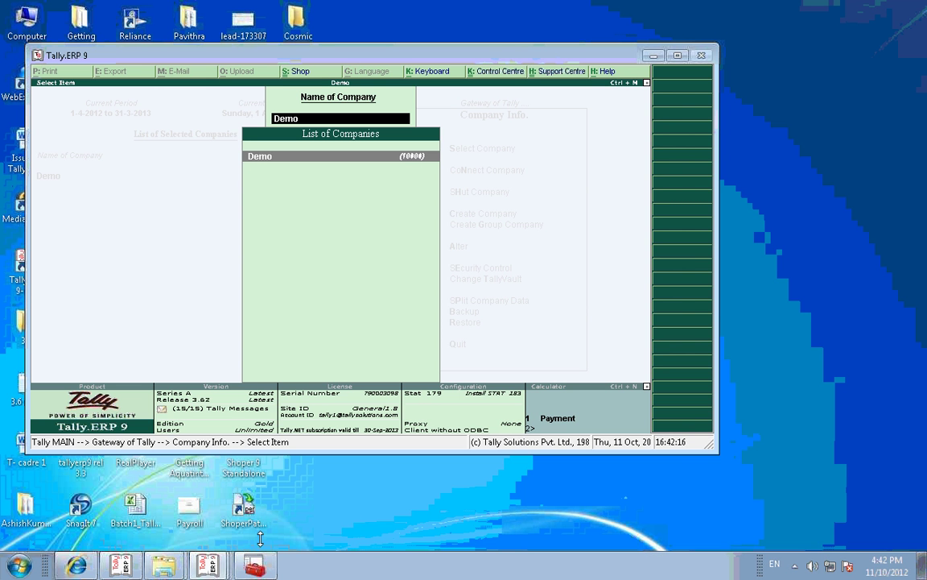
Step: Minimise Tally with Windows+D to reveal the desktop
{"action": "mouse_move", "coordinate": [170, 568]}
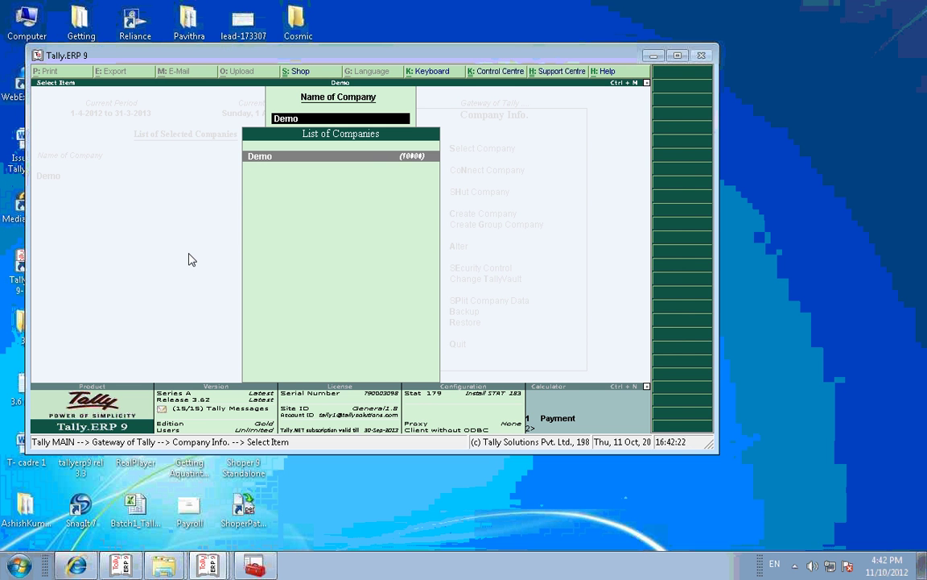
{"action": "key", "text": "super+d"}
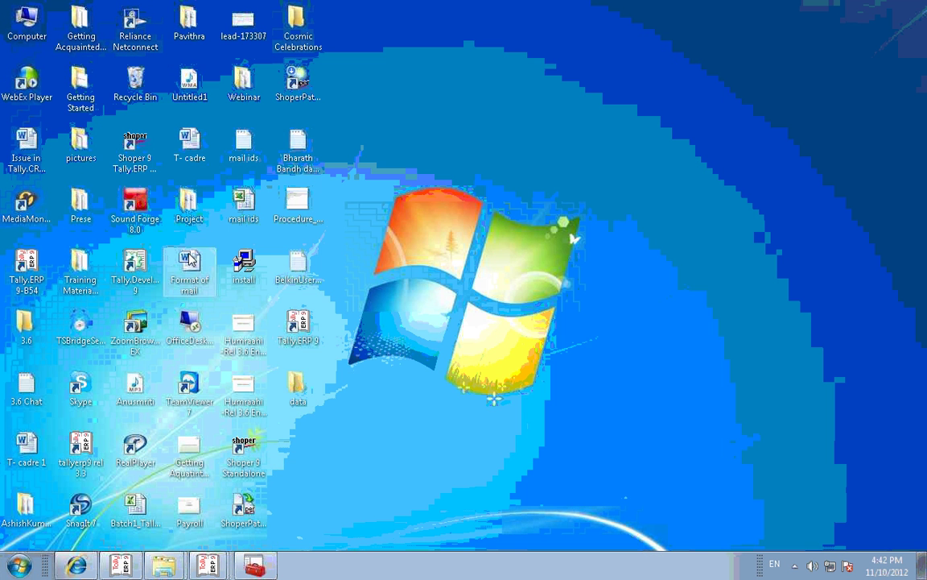
Step: Open the desktop data folder and its 10000 company subfolder
{"action": "double_click", "coordinate": [296, 393]}
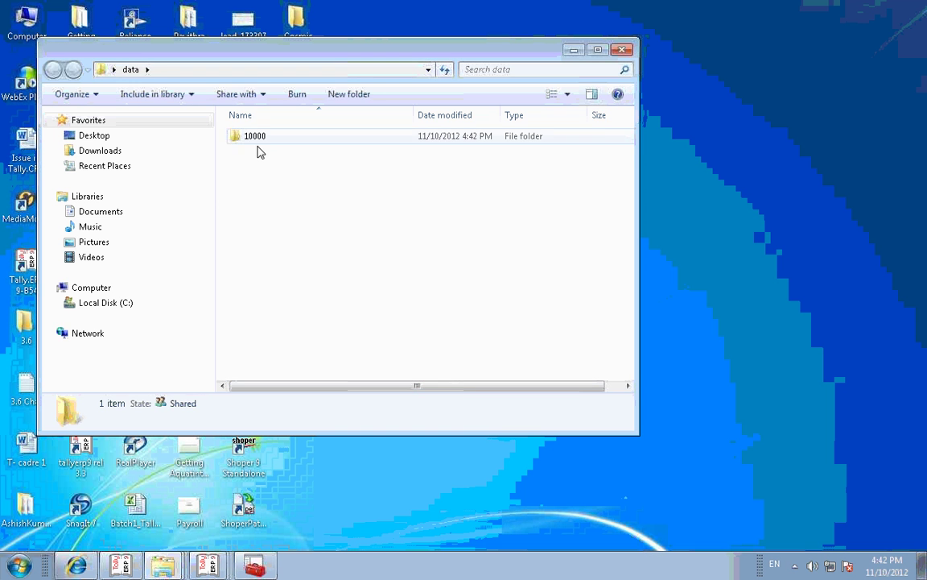
{"action": "double_click", "coordinate": [262, 140]}
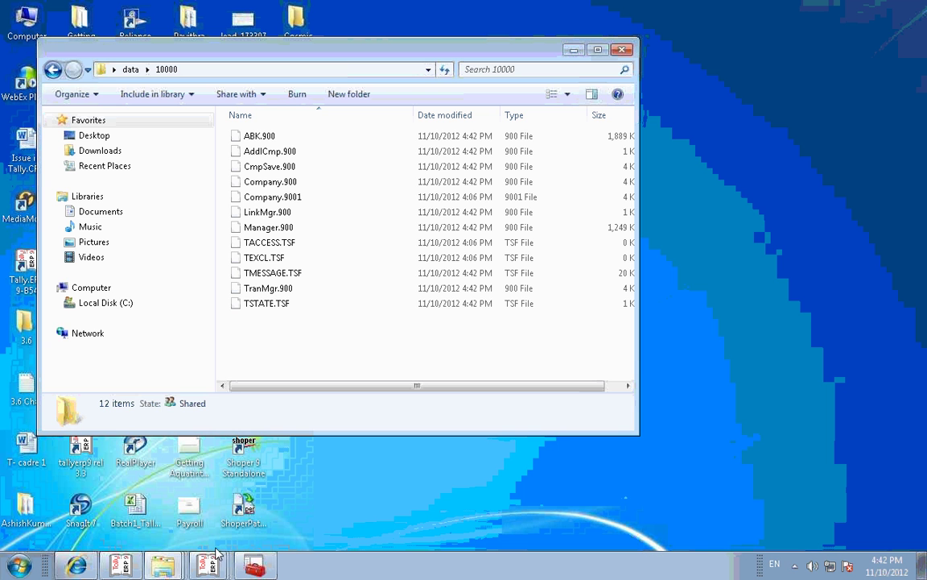
Step: Switch to the Tally window and load the Demo company
{"action": "mouse_move", "coordinate": [208, 568]}
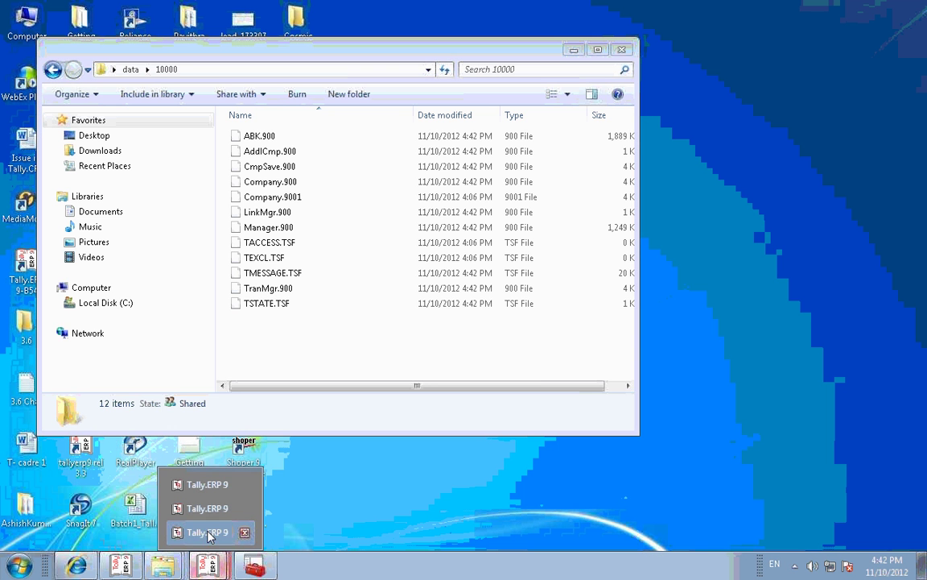
{"action": "left_click", "coordinate": [202, 532]}
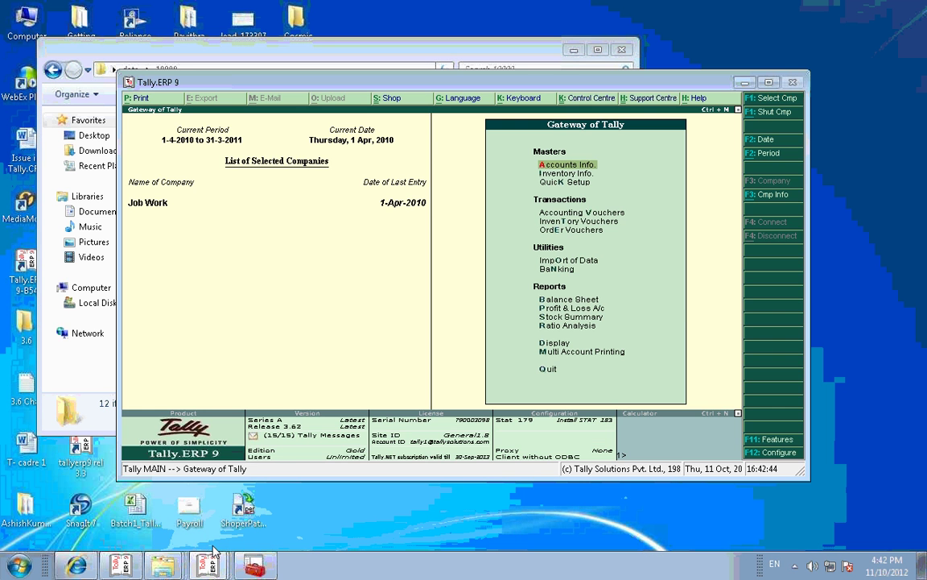
{"action": "mouse_move", "coordinate": [208, 566]}
{"action": "left_click", "coordinate": [207, 508]}
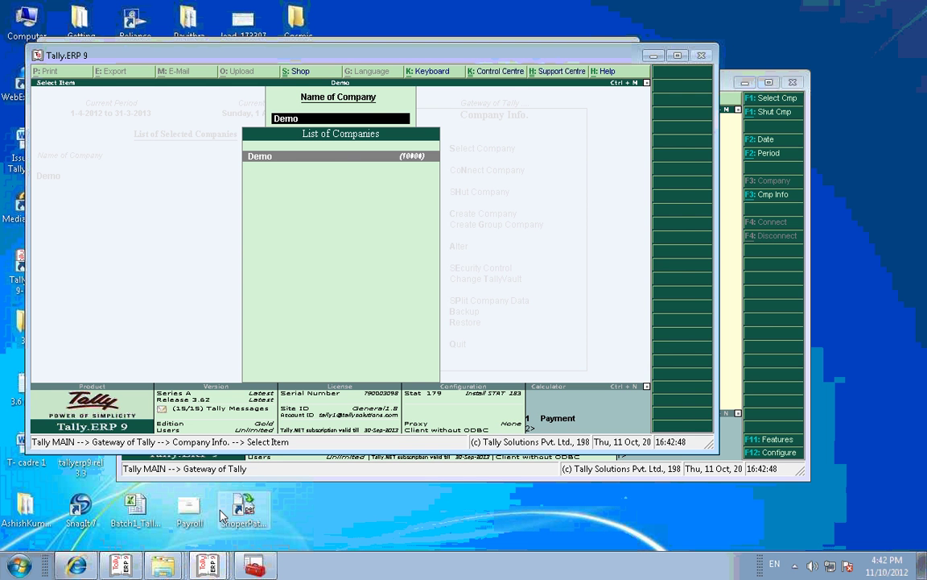
{"action": "key", "text": "Return"}
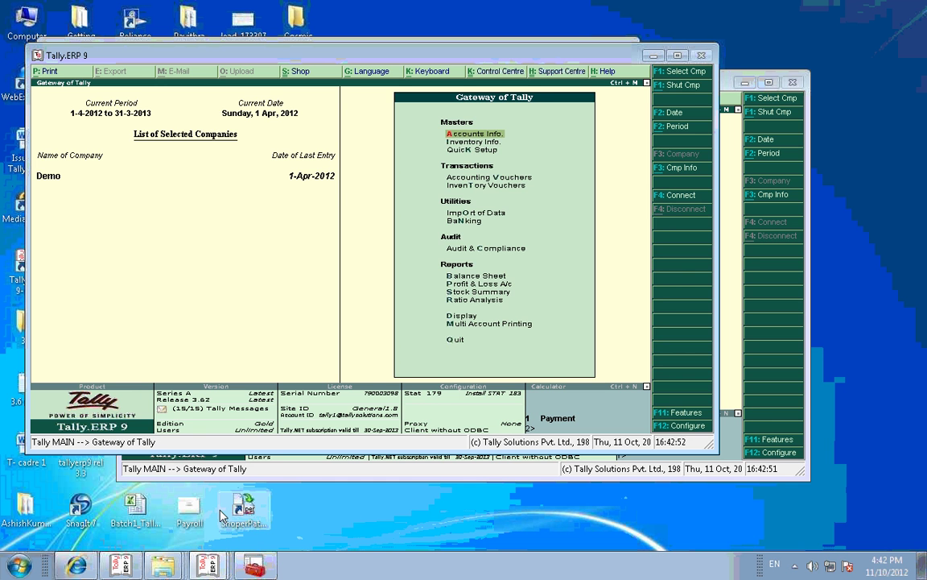
Step: In F12 Data Configuration, set Enable Auto Backup Copy to Yes
{"action": "key", "text": "F12"}
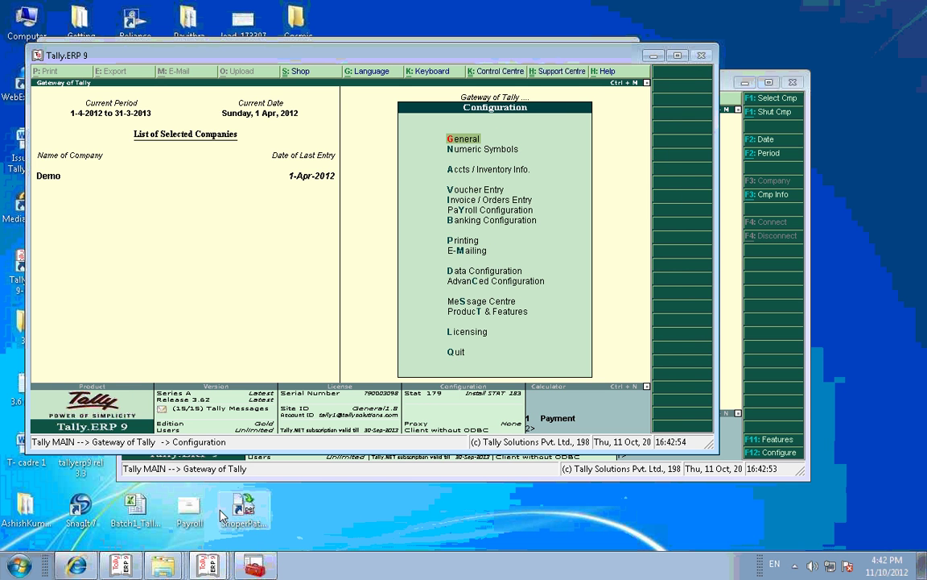
{"action": "key", "text": "Down"}
{"action": "key", "text": "Down"}
{"action": "key", "text": "Down"}
{"action": "key", "text": "Down"}
{"action": "key", "text": "Down"}
{"action": "key", "text": "Down"}
{"action": "key", "text": "Down"}
{"action": "key", "text": "Down"}
{"action": "key", "text": "Down"}
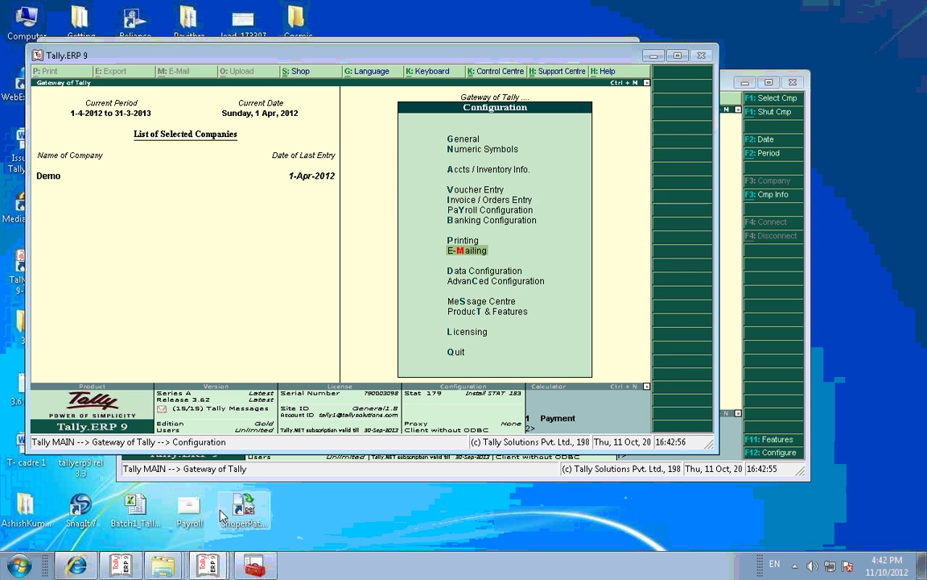
{"action": "key", "text": "Return"}
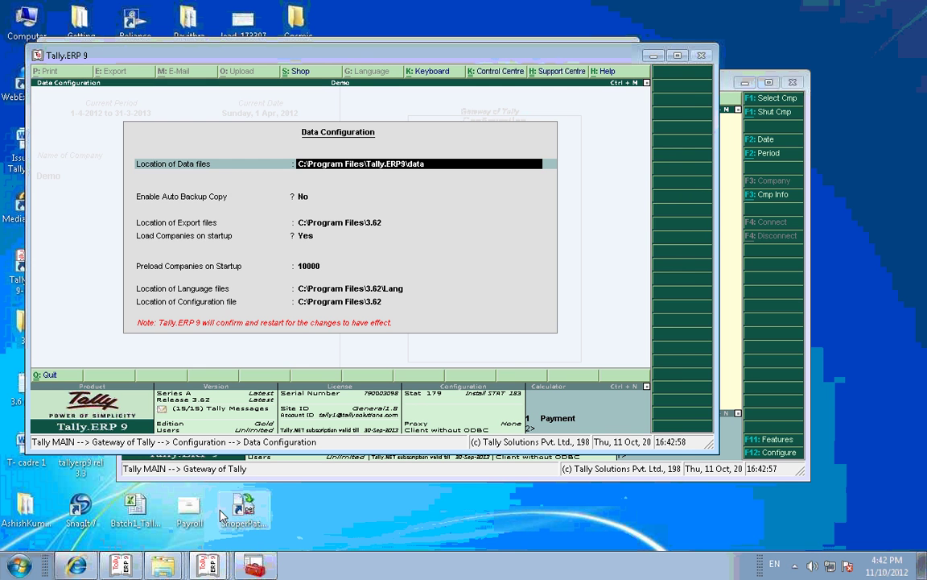
{"action": "key", "text": "Return"}
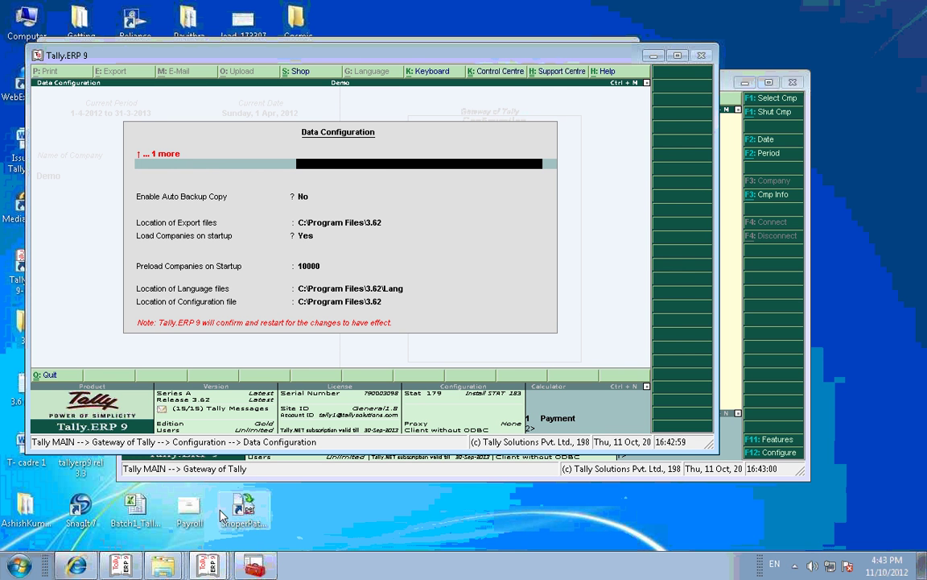
{"action": "key", "text": "Return"}
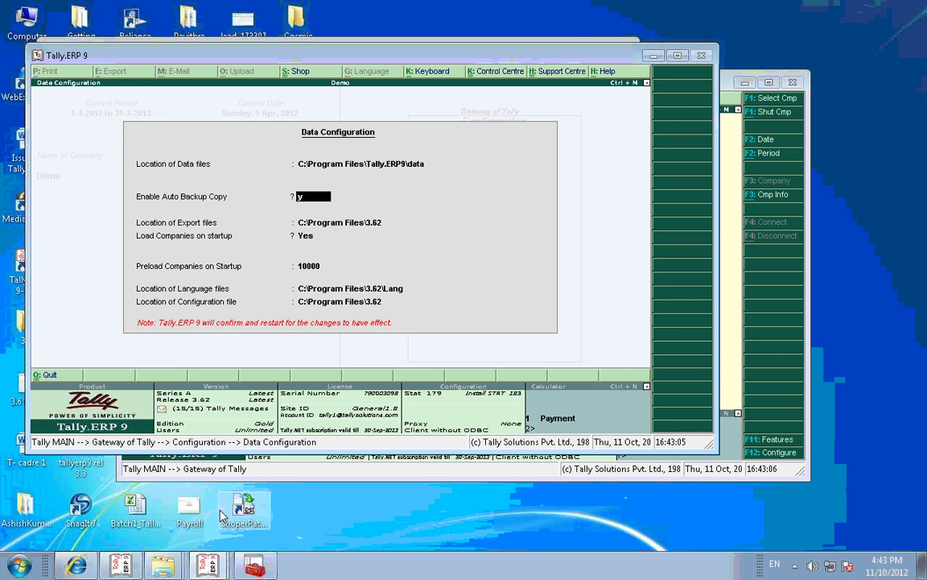
{"action": "key", "text": "y"}
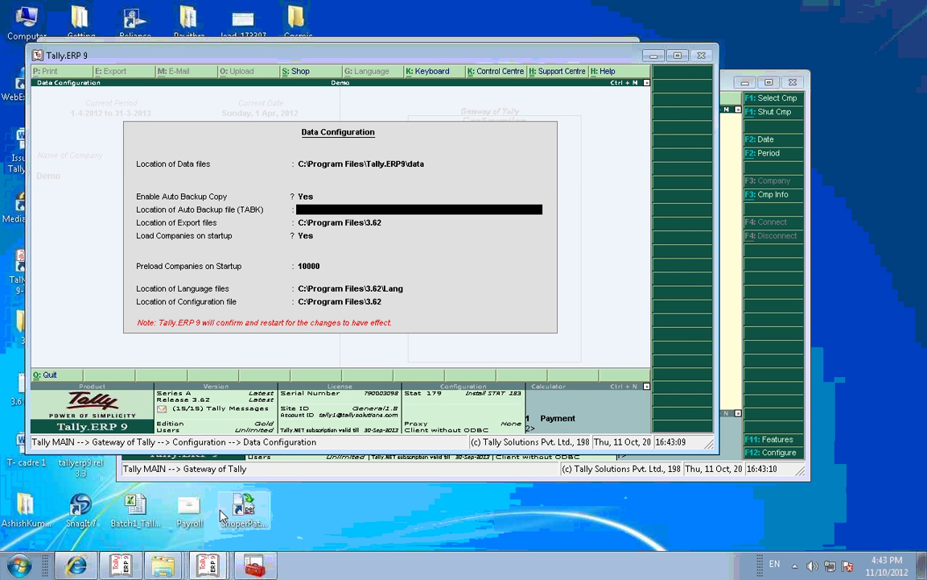
Step: Copy the C:\Program Files\3.62 path from the 3.62 folder's address bar
{"action": "left_click", "coordinate": [17, 557]}
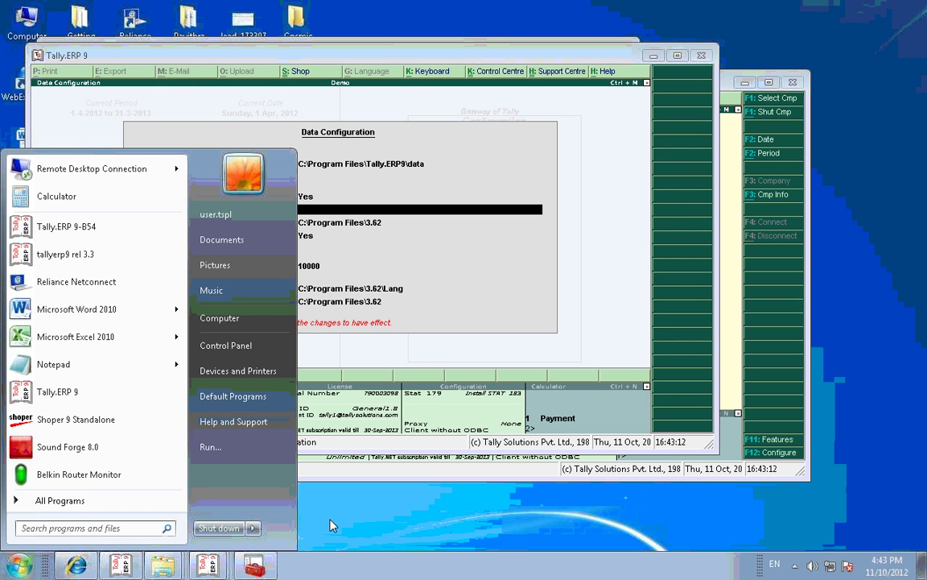
{"action": "left_click", "coordinate": [211, 567]}
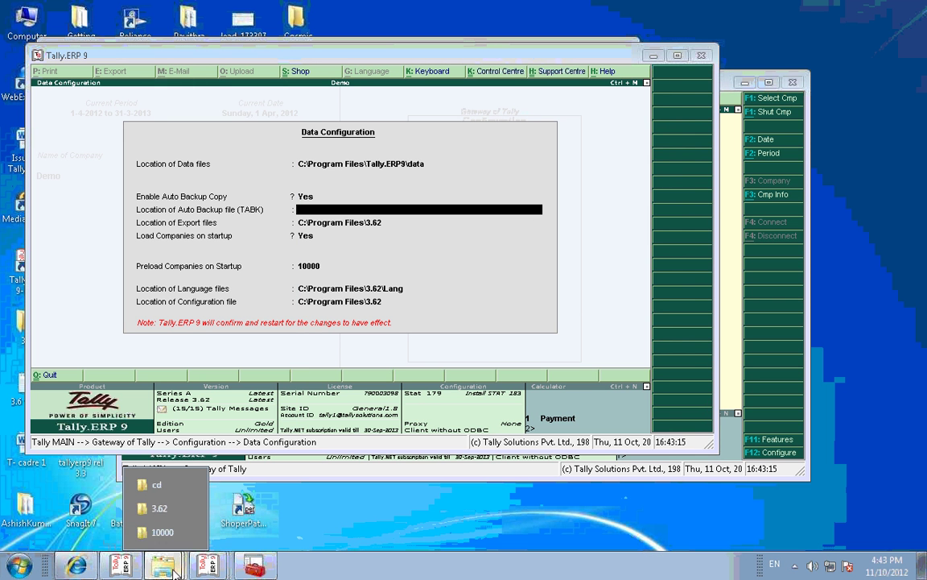
{"action": "left_click", "coordinate": [165, 518]}
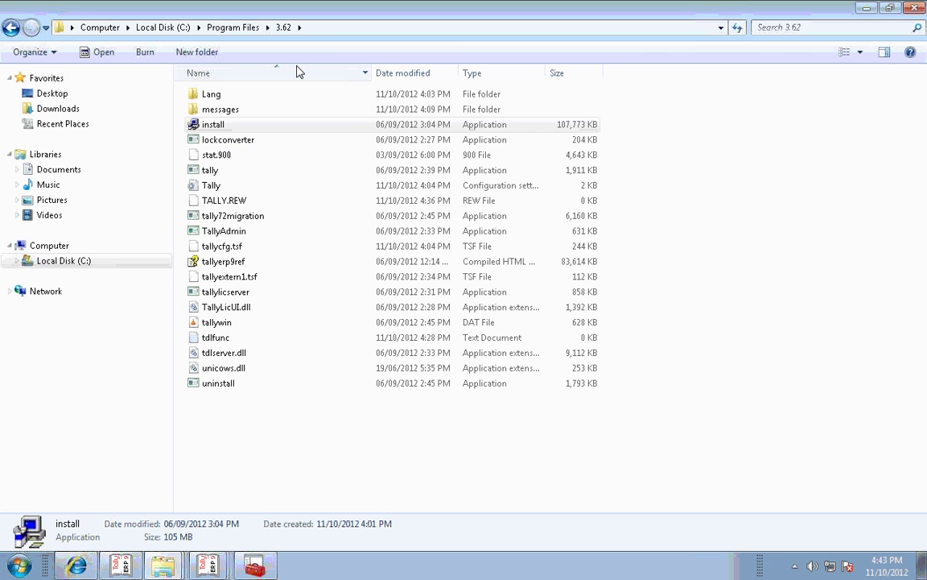
{"action": "left_click", "coordinate": [338, 31]}
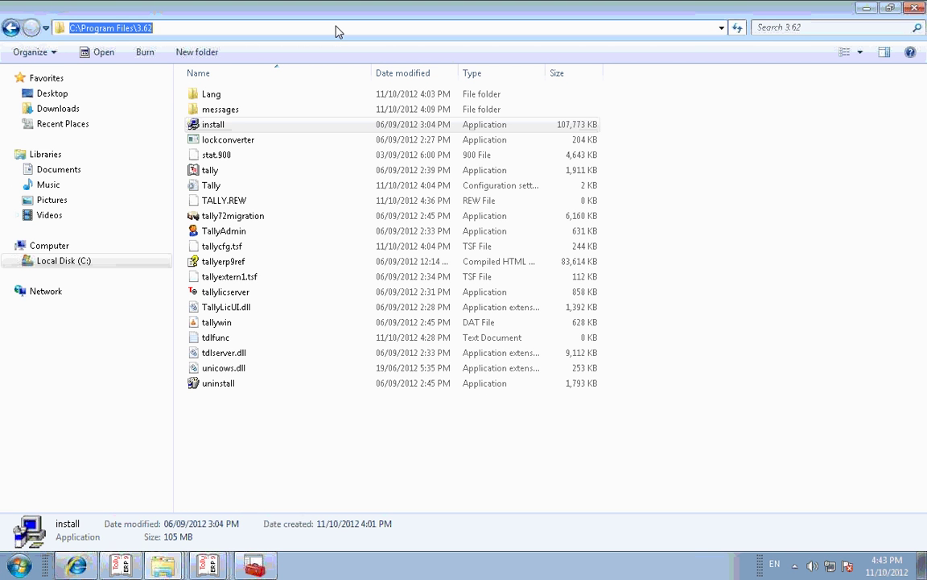
{"action": "key", "text": "alt+Tab"}
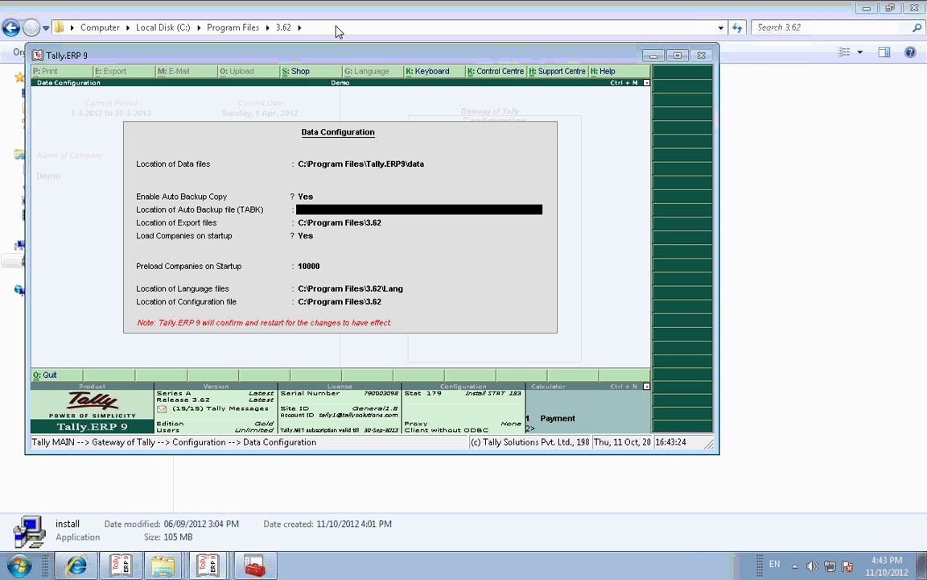
Step: Set the TABK backup location to C:\Program Files\3.62, keeping Preload Companies at 10000
{"action": "key", "text": "ctrl+alt+v"}
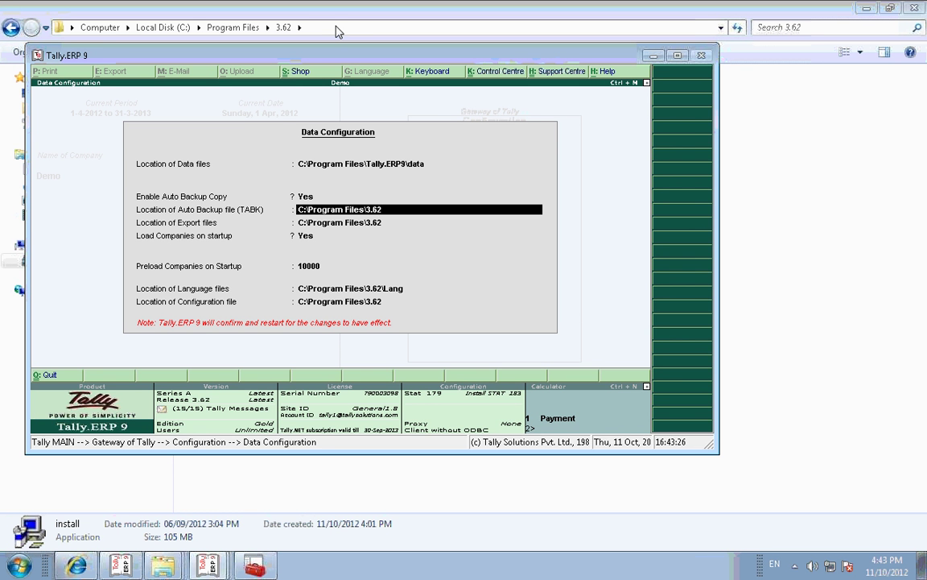
{"action": "key", "text": "Return"}
{"action": "key", "text": "Return"}
{"action": "key", "text": "Return"}
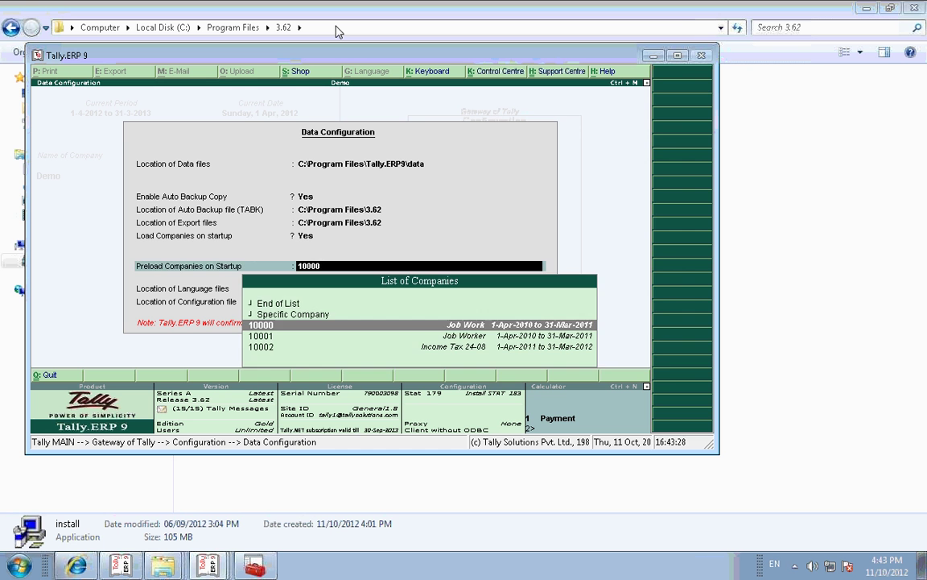
{"action": "key", "text": "Return"}
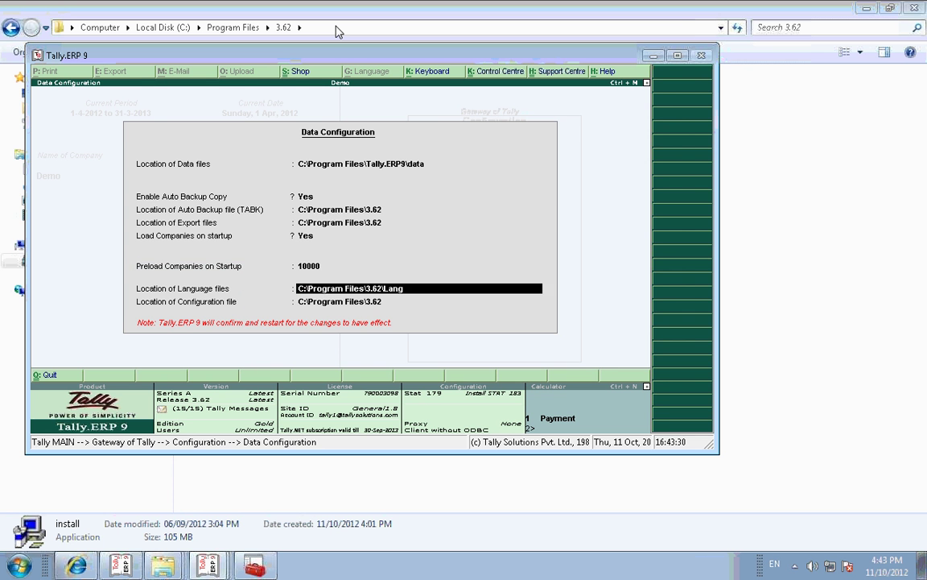
{"action": "key", "text": "Return"}
{"action": "key", "text": "Return"}
{"action": "key", "text": "Return"}
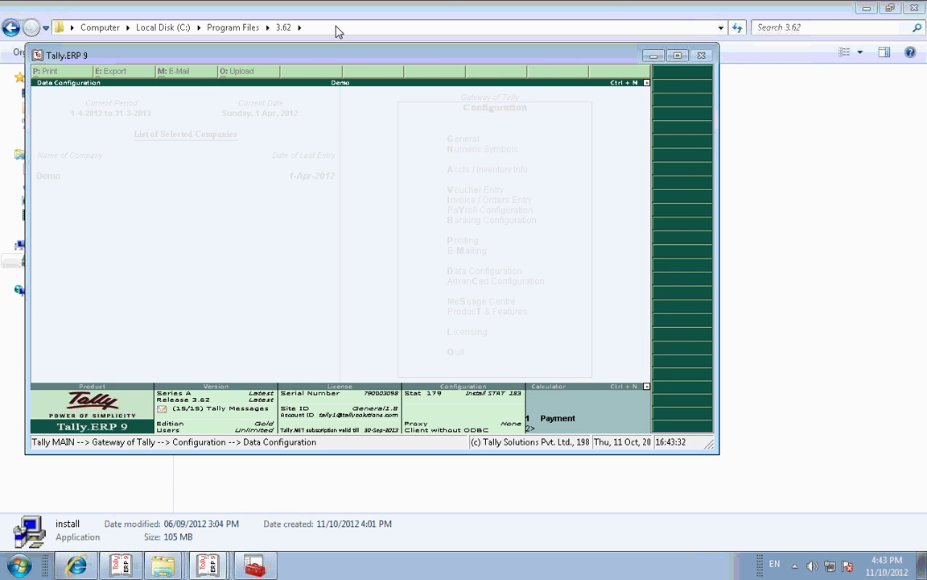
Step: Accept the configuration and log into Demo with the user name and password
{"action": "key", "text": "n"}
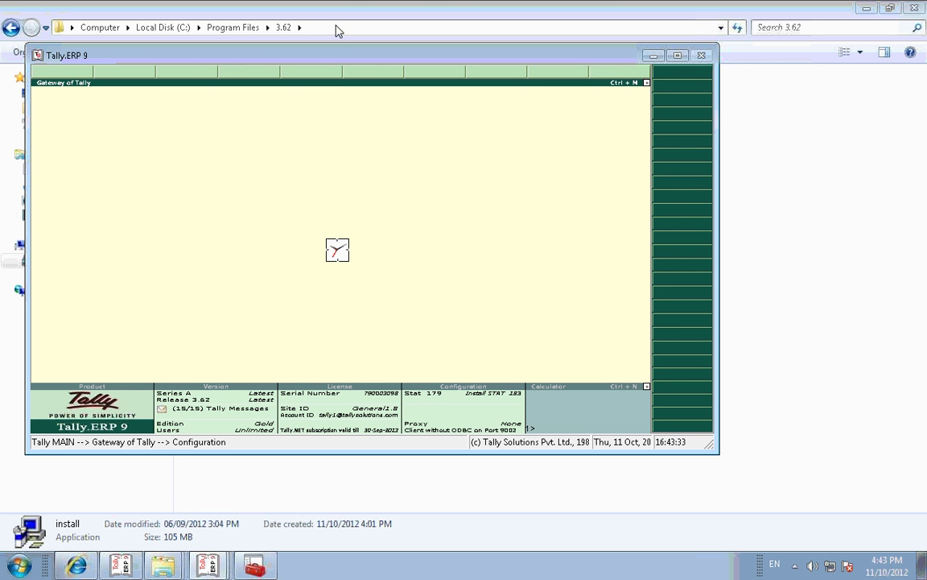
{"action": "type", "text": "a"}
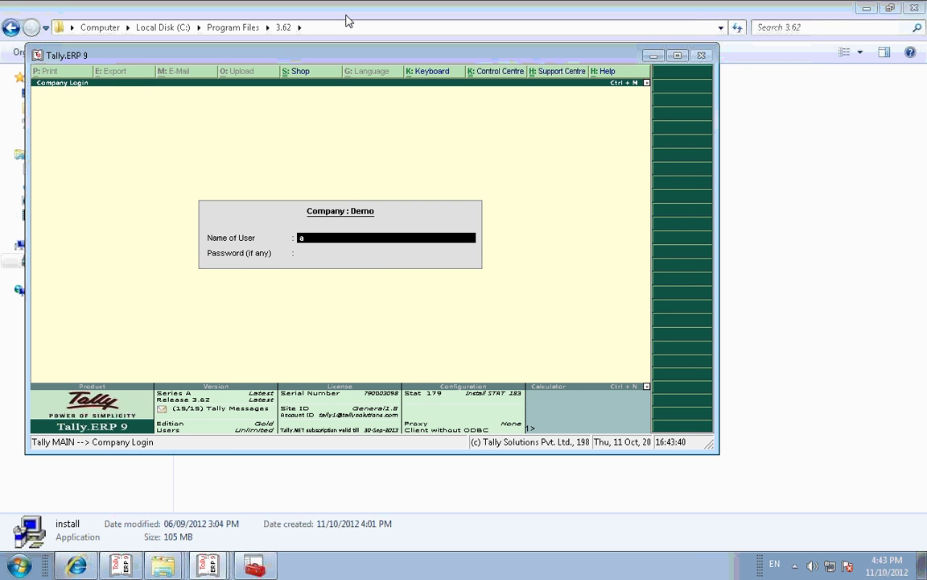
{"action": "key", "text": "Return"}
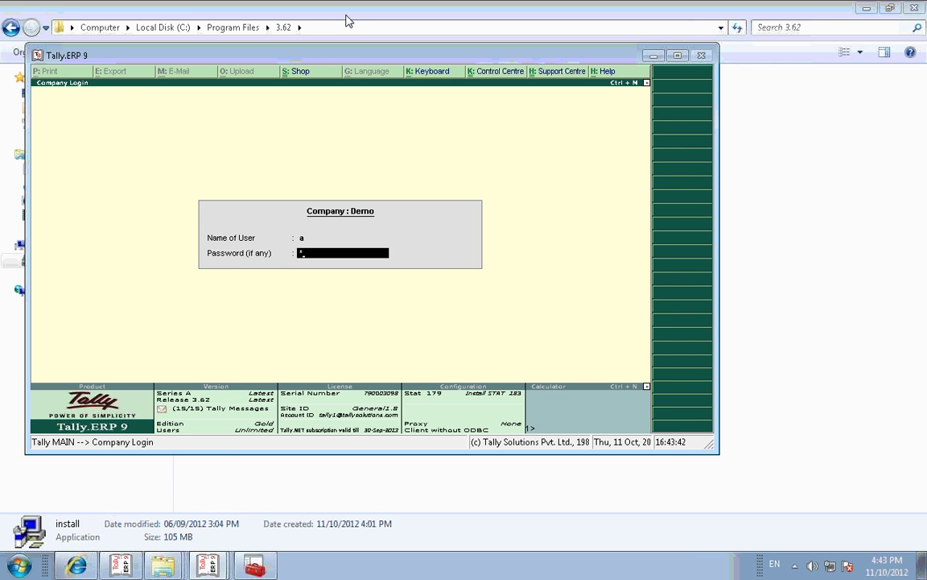
{"action": "key", "text": "Return"}
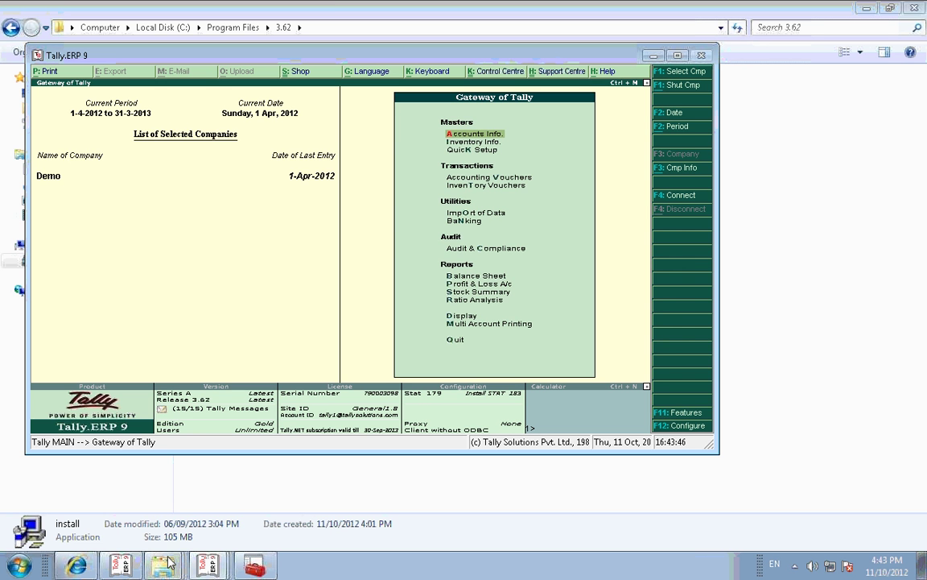
{"action": "mouse_move", "coordinate": [166, 569]}
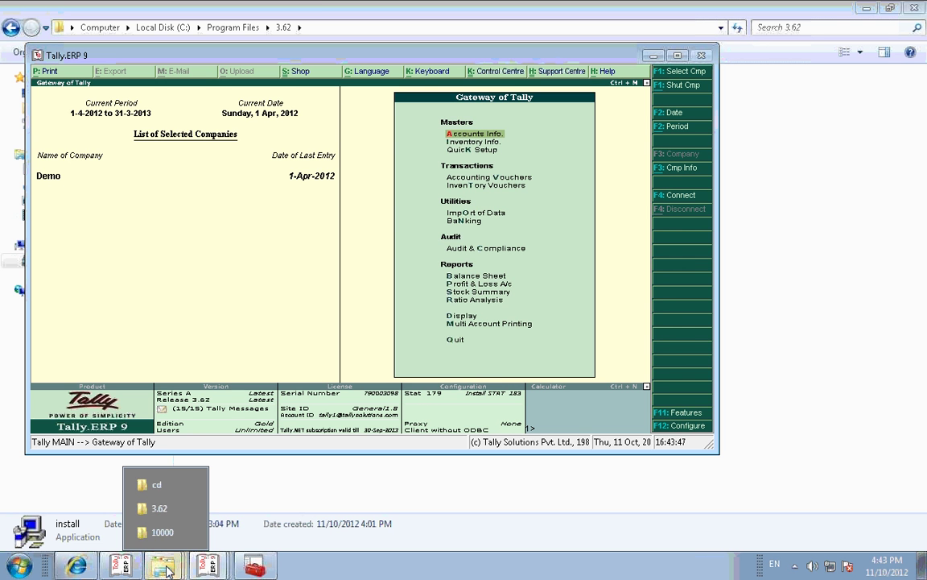
Step: Check the new 1,889 KB TABK.900 backup in the 3.62 folder, then return to Tally's Gateway
{"action": "left_click", "coordinate": [167, 508]}
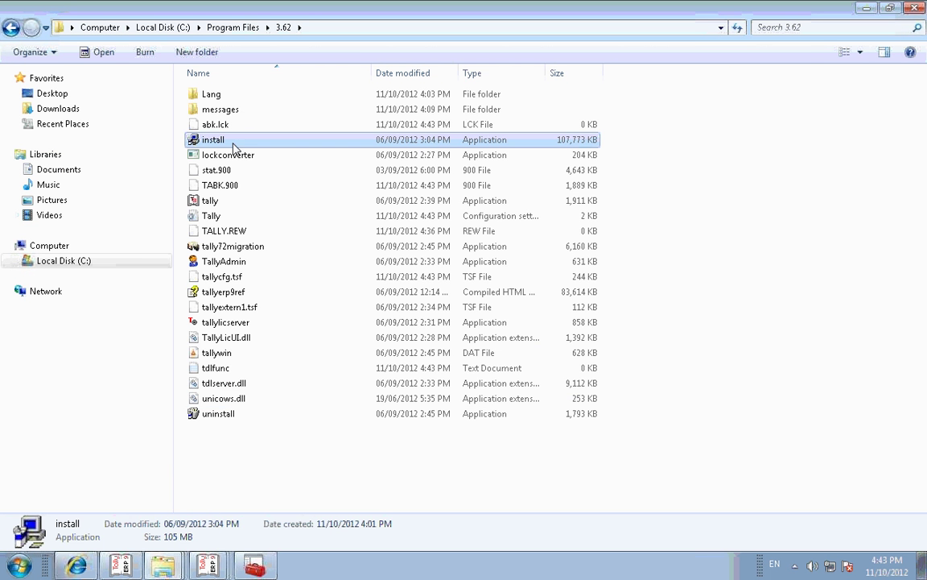
{"action": "left_click", "coordinate": [231, 188]}
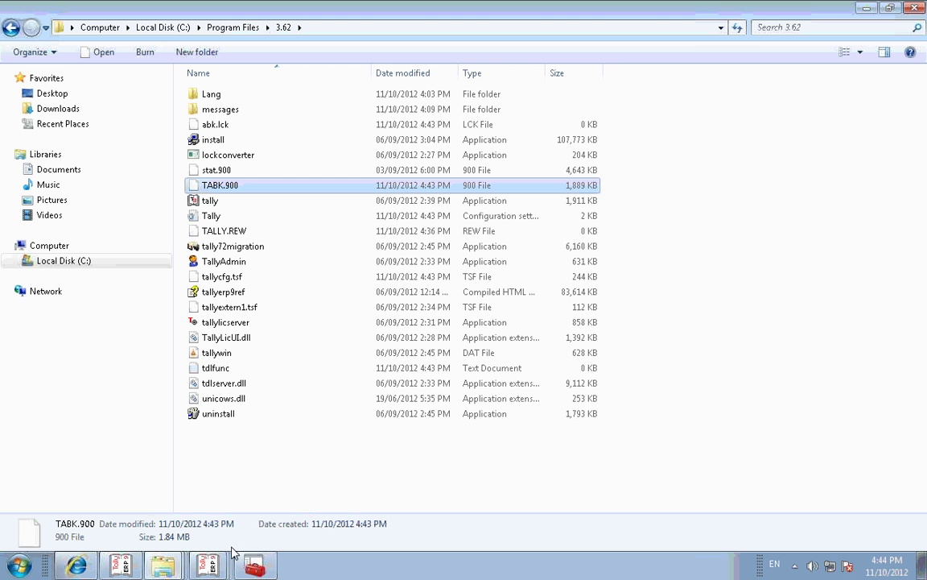
{"action": "mouse_move", "coordinate": [195, 570]}
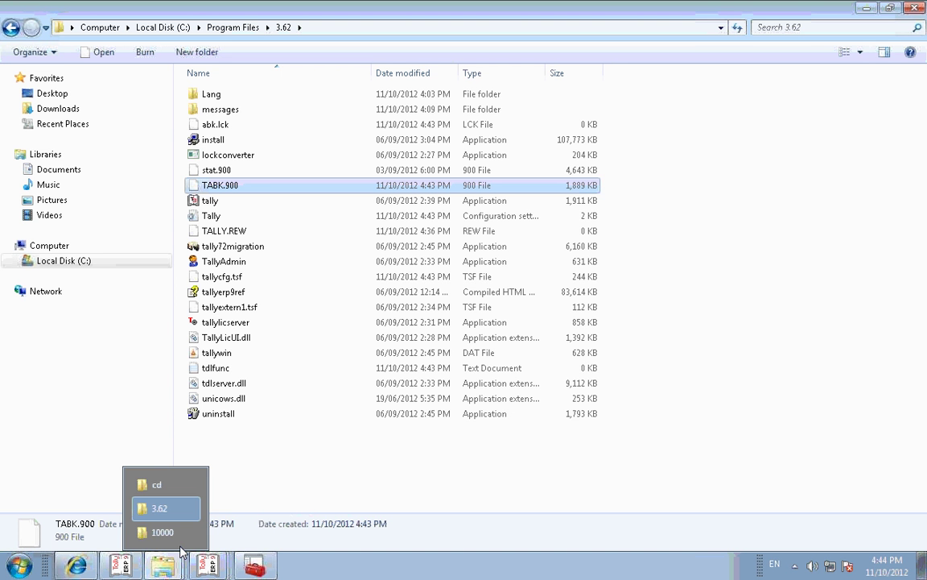
{"action": "left_click", "coordinate": [181, 534]}
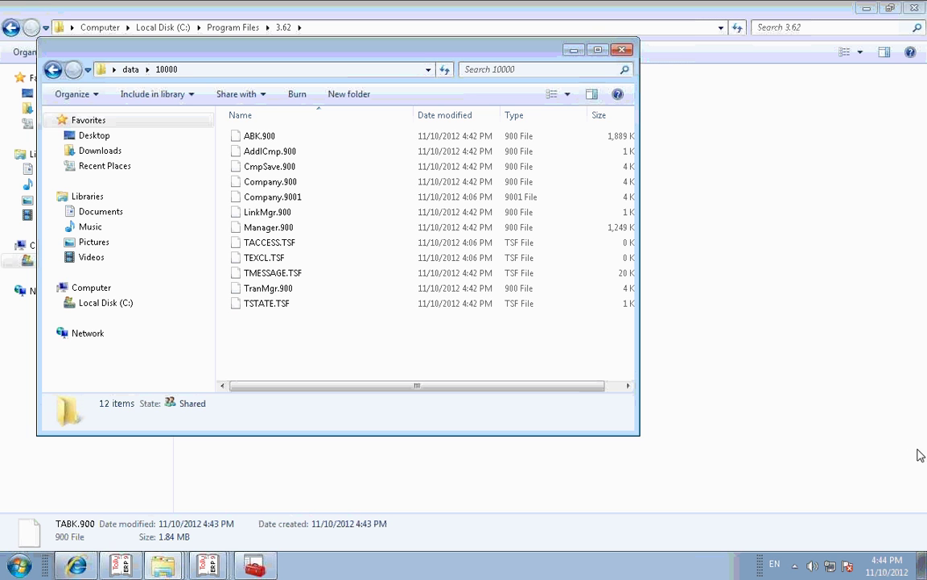
{"action": "left_click", "coordinate": [50, 70]}
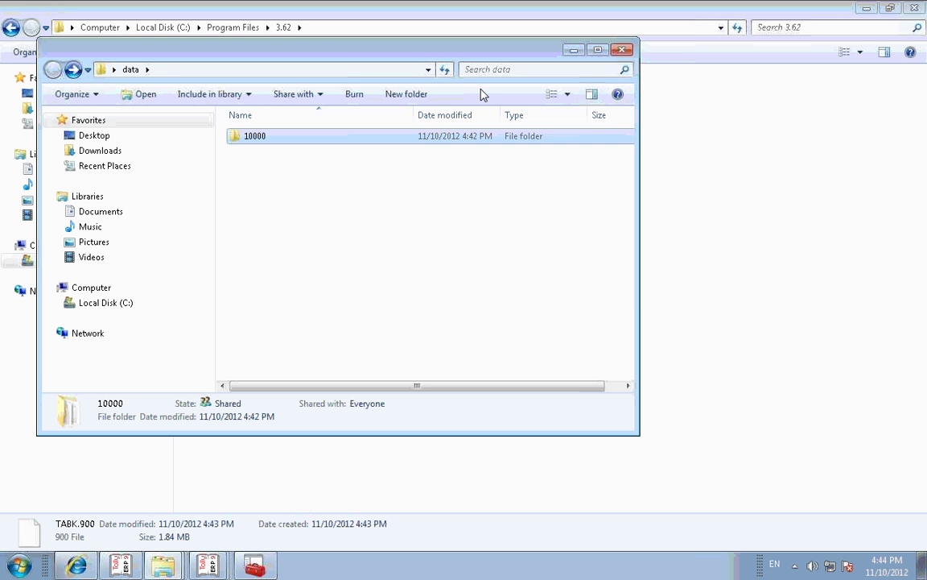
{"action": "left_click", "coordinate": [573, 52]}
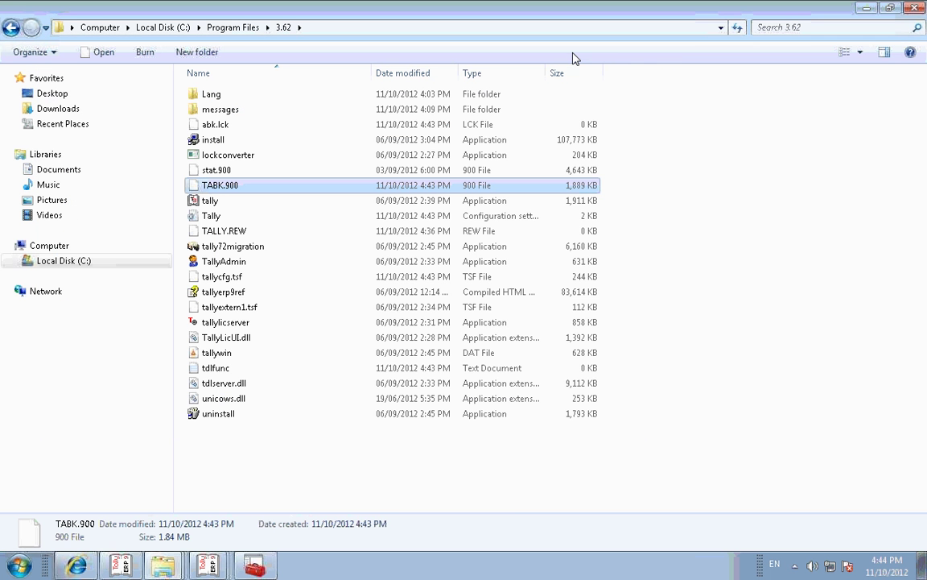
{"action": "left_click", "coordinate": [212, 567]}
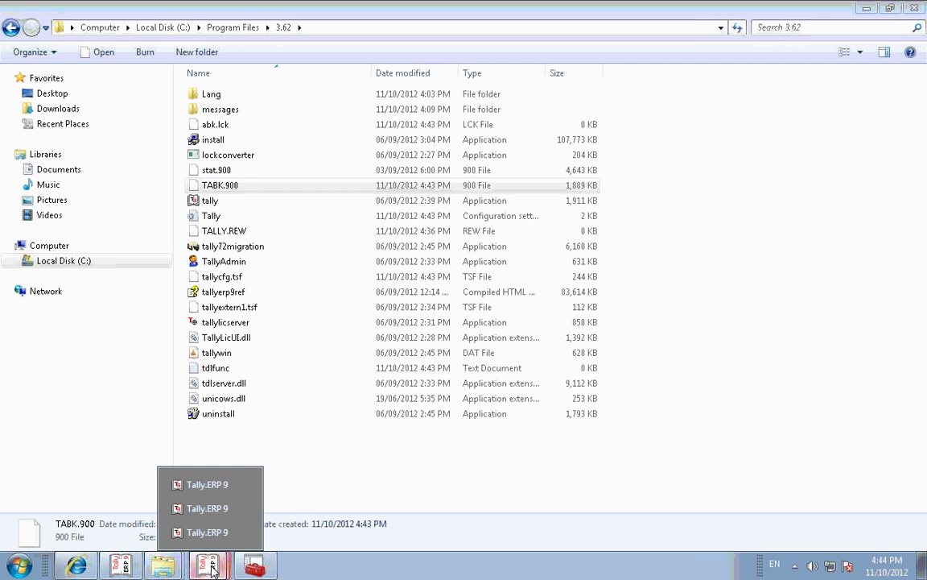
{"action": "left_click", "coordinate": [213, 507]}
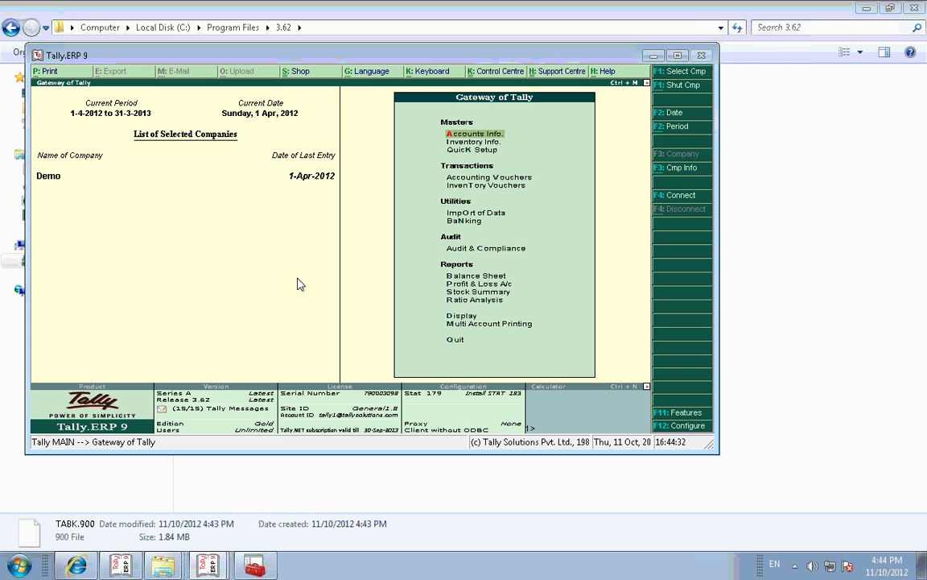
Step: Shut the Demo company, start Restore, and accept the desktop data folder as Source
{"action": "key", "text": "alt+F1"}
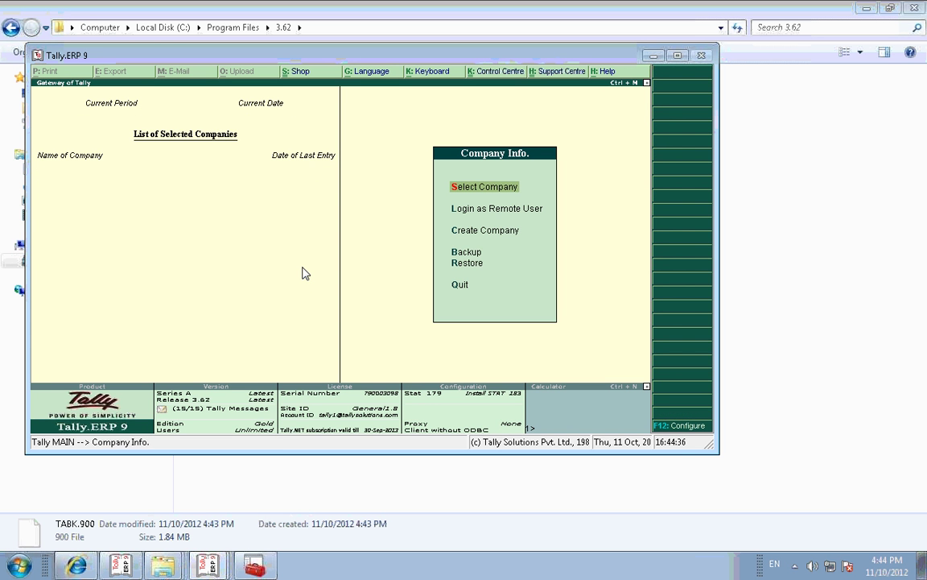
{"action": "key", "text": "r"}
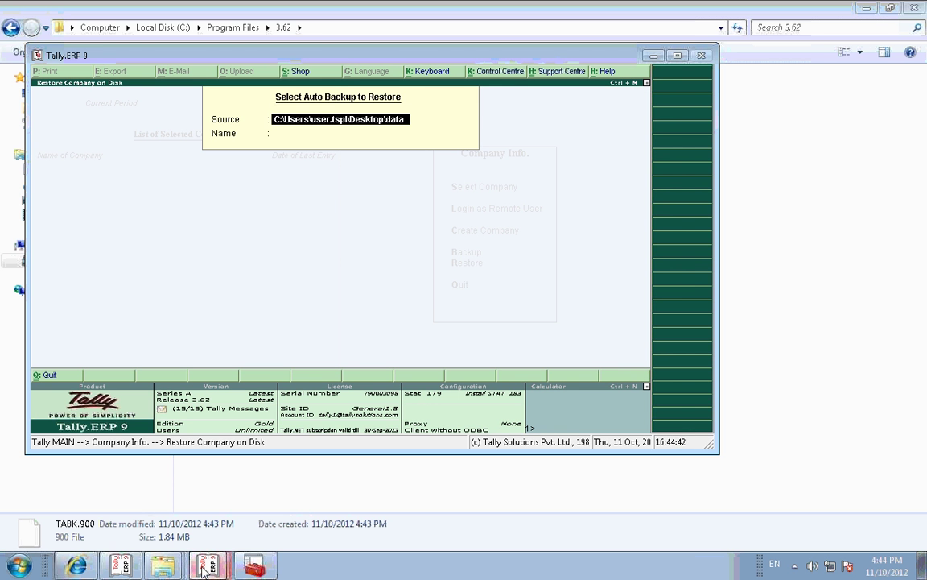
{"action": "mouse_move", "coordinate": [156, 569]}
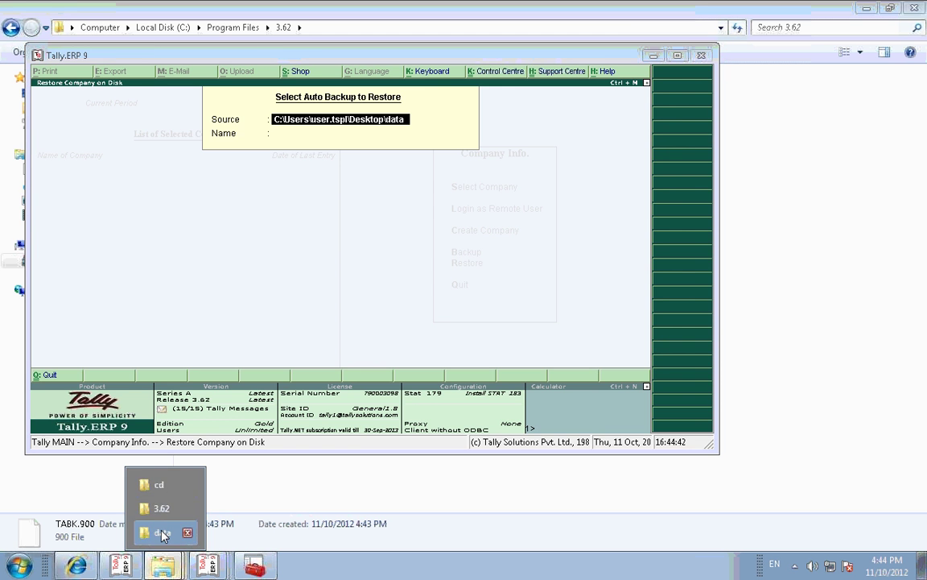
{"action": "left_click", "coordinate": [161, 533]}
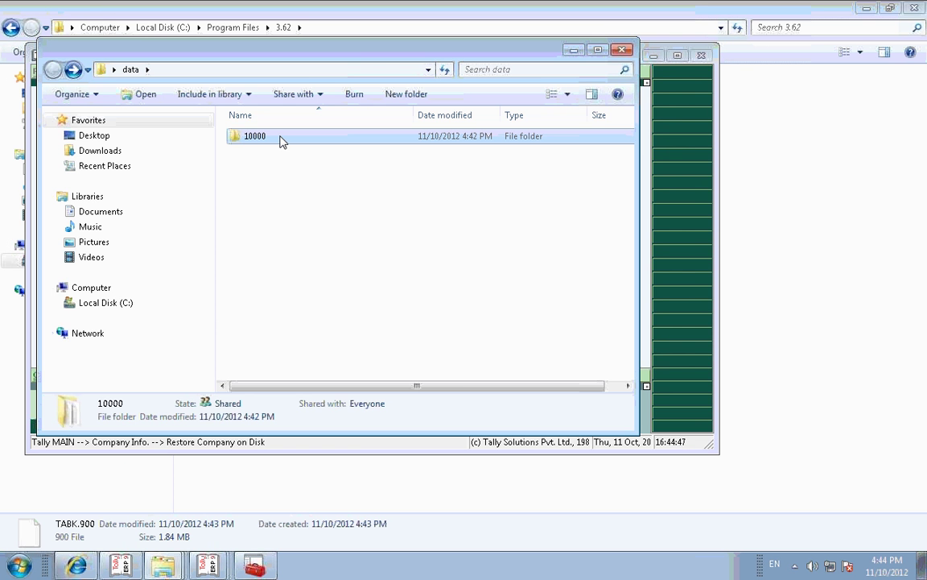
{"action": "left_click", "coordinate": [309, 71]}
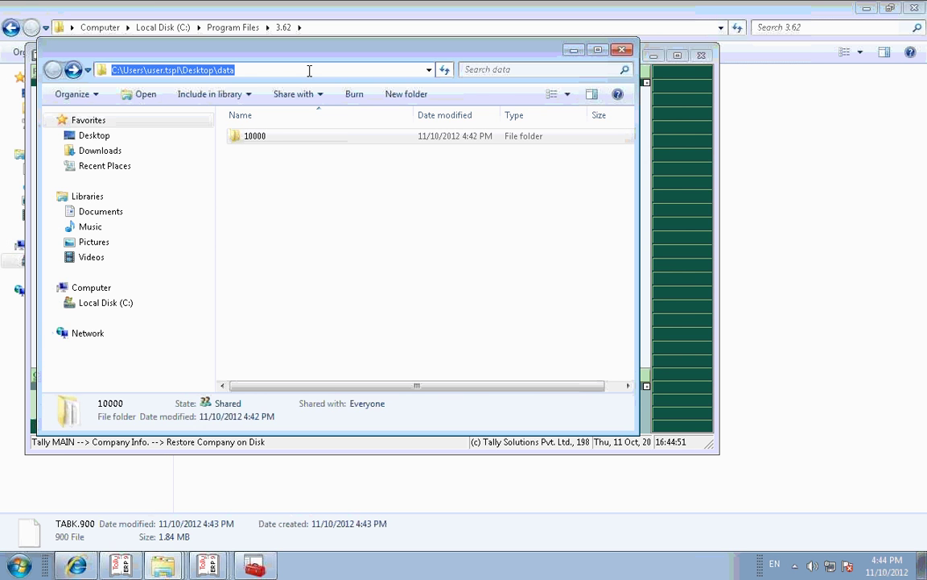
{"action": "key", "text": "alt+Tab"}
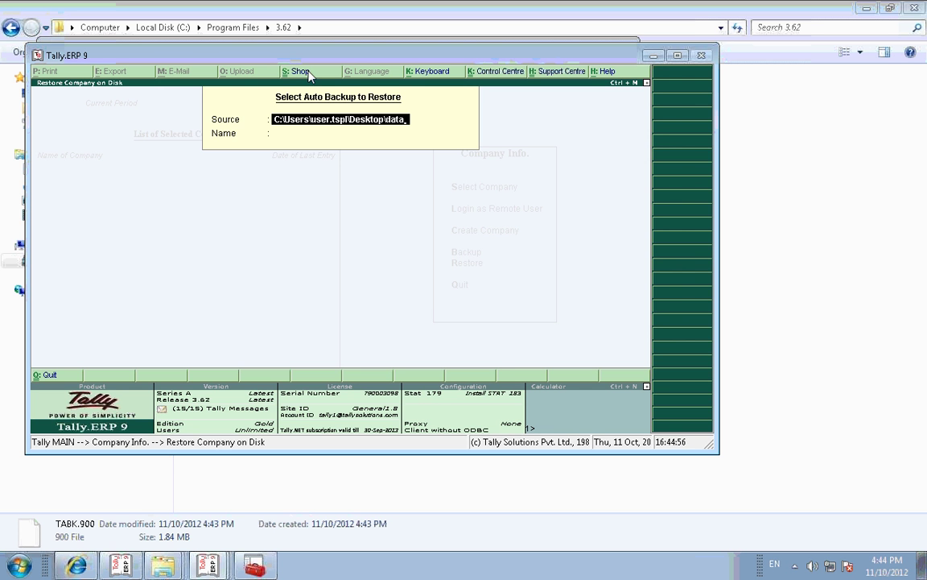
{"action": "key", "text": "Return"}
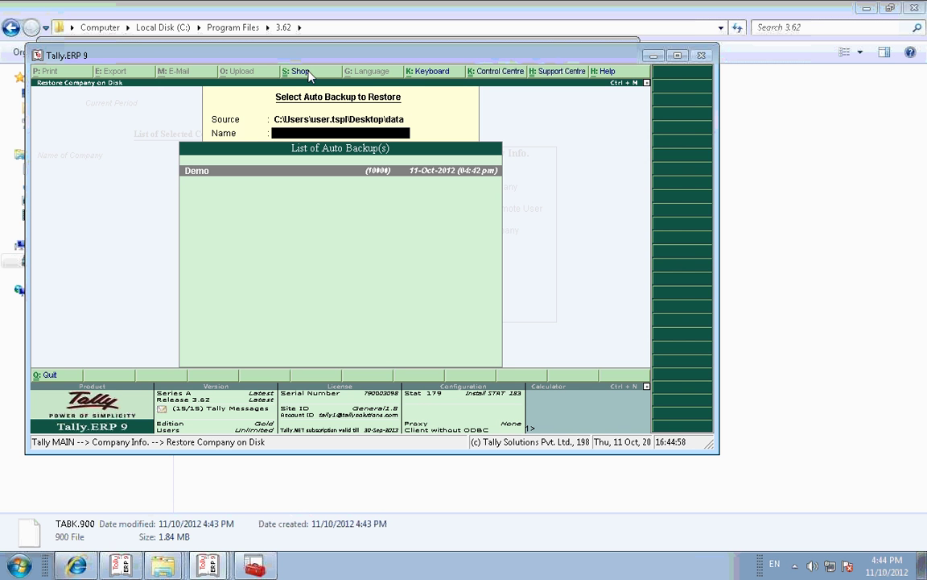
Step: Select Demo, choose backup version 01 (11-Oct-2012), and answer Y to overwrite company 10000
{"action": "key", "text": "Return"}
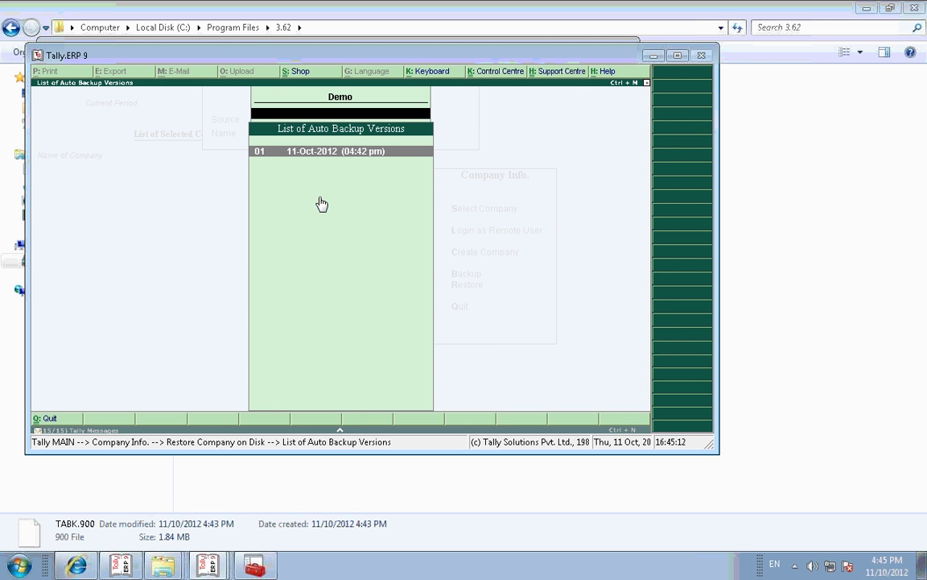
{"action": "key", "text": "Return"}
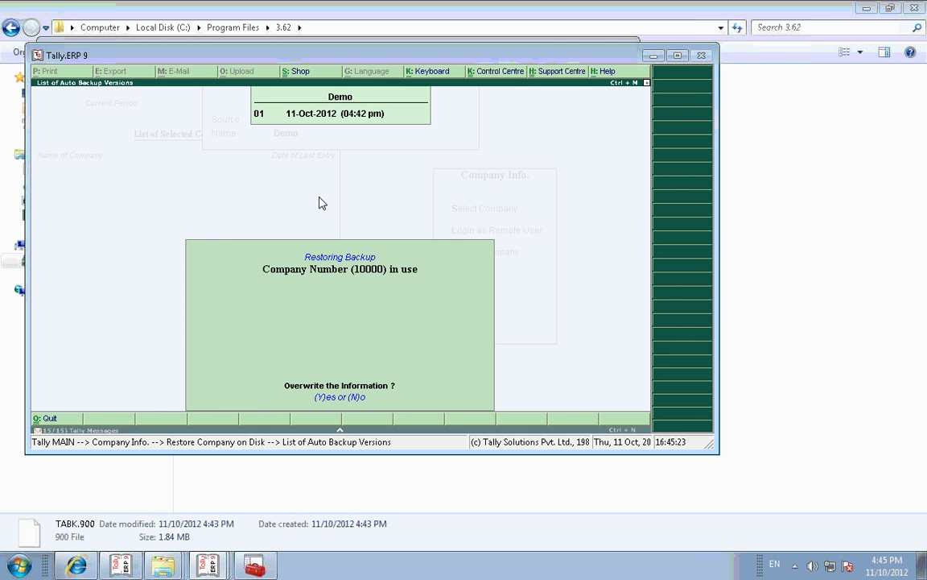
{"action": "key", "text": "y"}
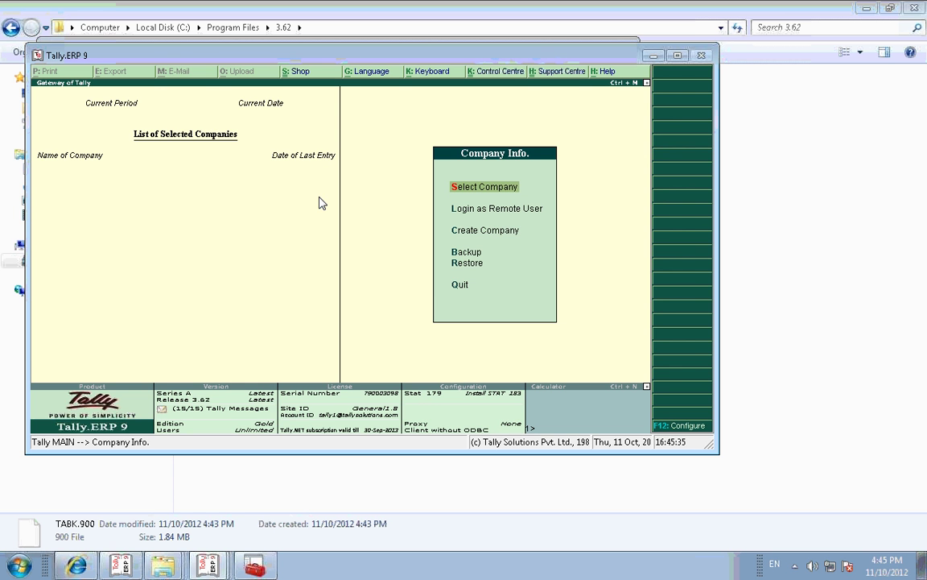
Step: From Company Info, open Restore and paste the desktop data folder path as Source
{"action": "key", "text": "Down"}
{"action": "key", "text": "Down"}
{"action": "key", "text": "Down"}
{"action": "key", "text": "Down"}
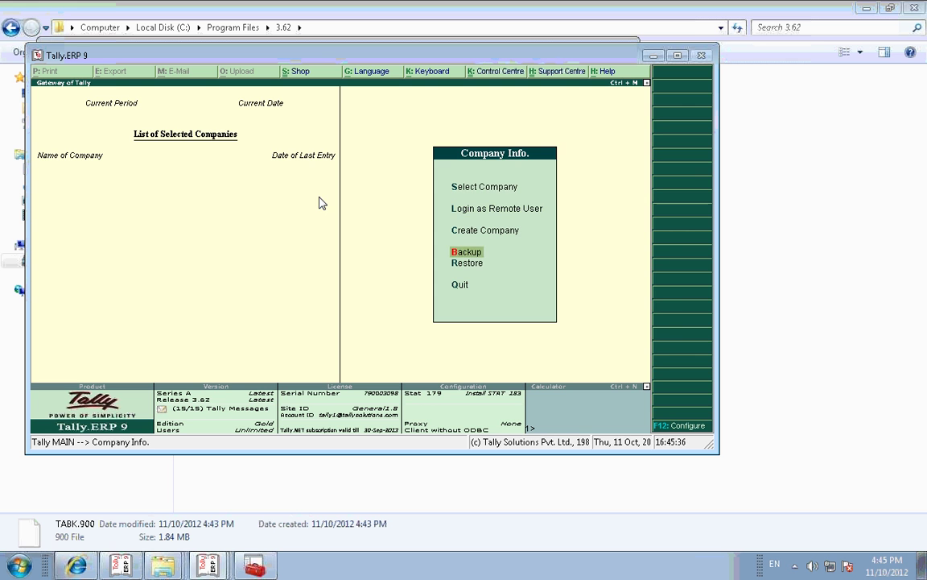
{"action": "key", "text": "Return"}
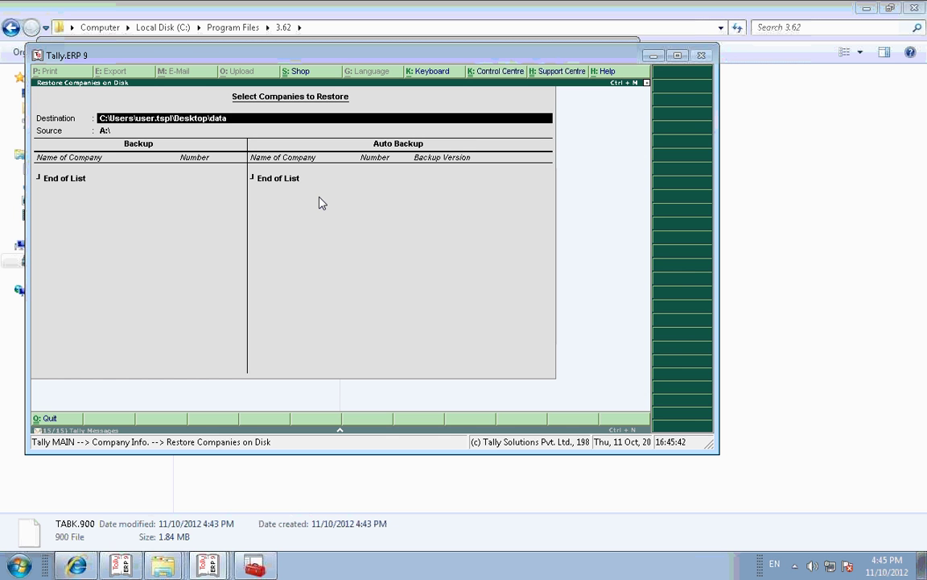
{"action": "key", "text": "Return"}
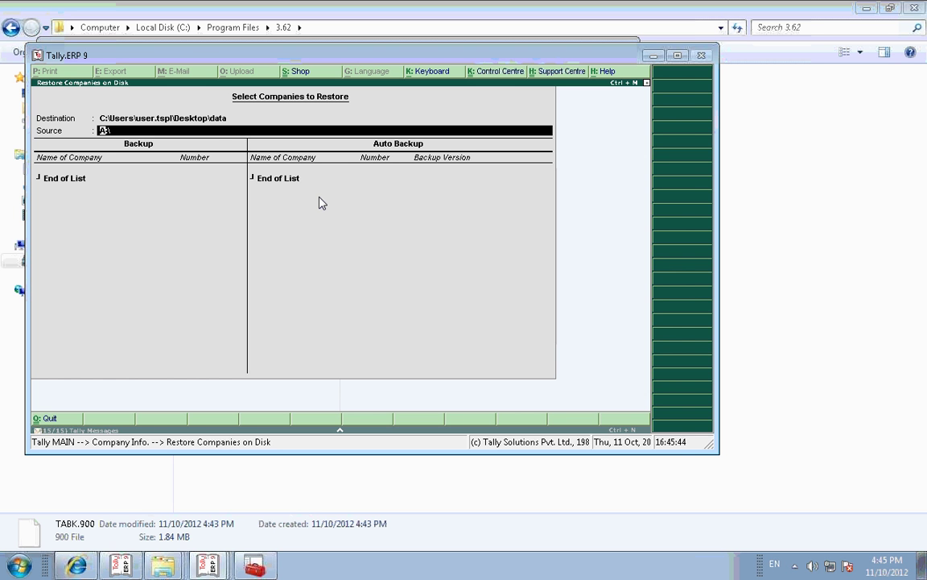
{"action": "key", "text": "ctrl+alt+v"}
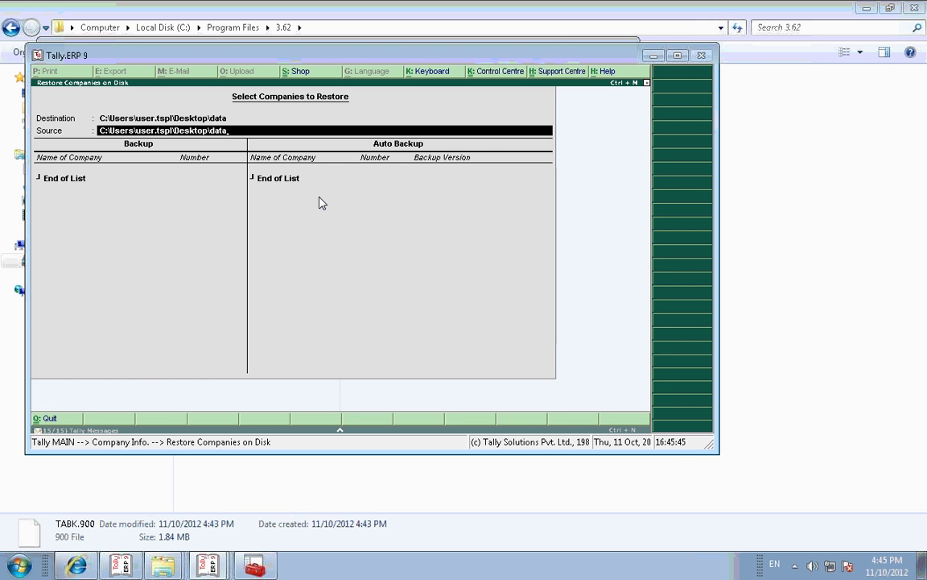
{"action": "left_click", "coordinate": [163, 566]}
Step: Replace the backup-less data folder Source with the copied C:\Program Files\3.62 path
{"action": "left_click", "coordinate": [161, 507]}
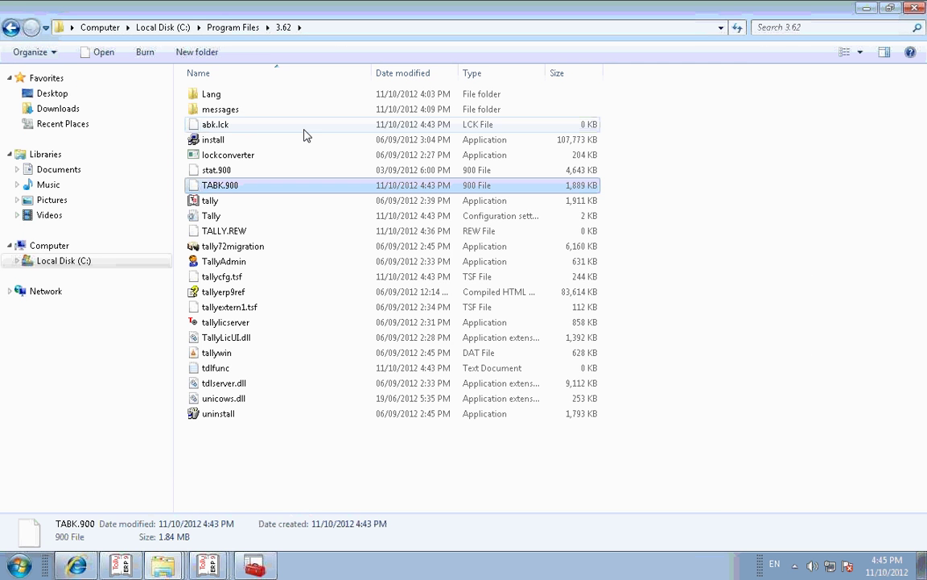
{"action": "left_click", "coordinate": [339, 24]}
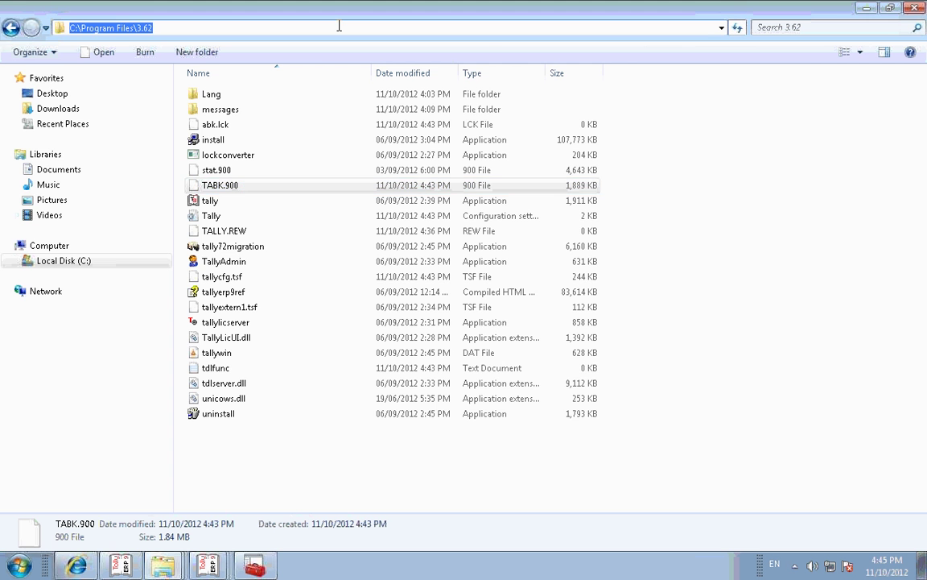
{"action": "key", "text": "alt+Tab"}
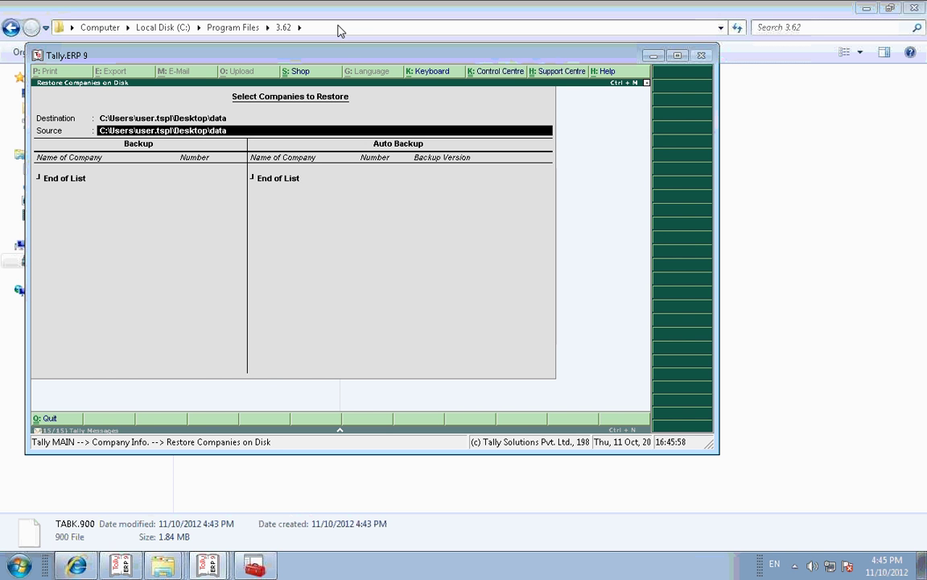
{"action": "key", "text": "Return"}
{"action": "key", "text": "Return"}
{"action": "key", "text": "BackSpace"}
{"action": "key", "text": "BackSpace"}
{"action": "key", "text": "BackSpace"}
{"action": "key", "text": "BackSpace"}
{"action": "key", "text": "BackSpace"}
{"action": "key", "text": "BackSpace"}
{"action": "key", "text": "BackSpace"}
{"action": "key", "text": "BackSpace"}
{"action": "key", "text": "BackSpace"}
{"action": "key", "text": "BackSpace"}
{"action": "key", "text": "BackSpace"}
{"action": "key", "text": "BackSpace"}
{"action": "key", "text": "BackSpace"}
{"action": "key", "text": "BackSpace"}
{"action": "key", "text": "BackSpace"}
{"action": "key", "text": "BackSpace"}
{"action": "key", "text": "BackSpace"}
{"action": "key", "text": "BackSpace"}
{"action": "key", "text": "BackSpace"}
{"action": "key", "text": "BackSpace"}
{"action": "key", "text": "BackSpace"}
{"action": "key", "text": "BackSpace"}
{"action": "key", "text": "BackSpace"}
{"action": "key", "text": "BackSpace"}
{"action": "key", "text": "BackSpace"}
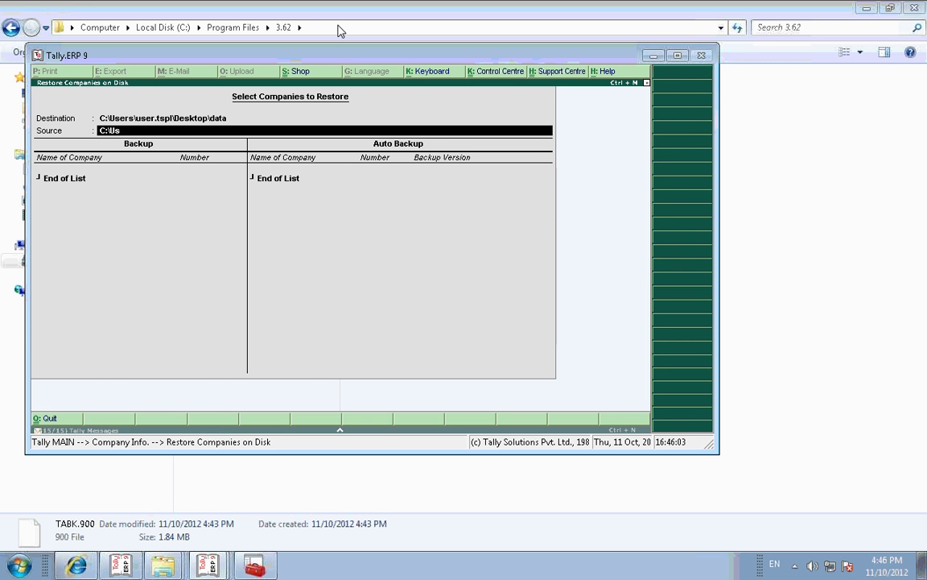
{"action": "key", "text": "BackSpace"}
{"action": "key", "text": "BackSpace"}
{"action": "key", "text": "BackSpace"}
{"action": "key", "text": "ctrl+alt+v"}
Step: Choose Demo backup version 01 (11-Oct-2012, 04:42 pm) and confirm overwriting company 10000
{"action": "key", "text": "Return"}
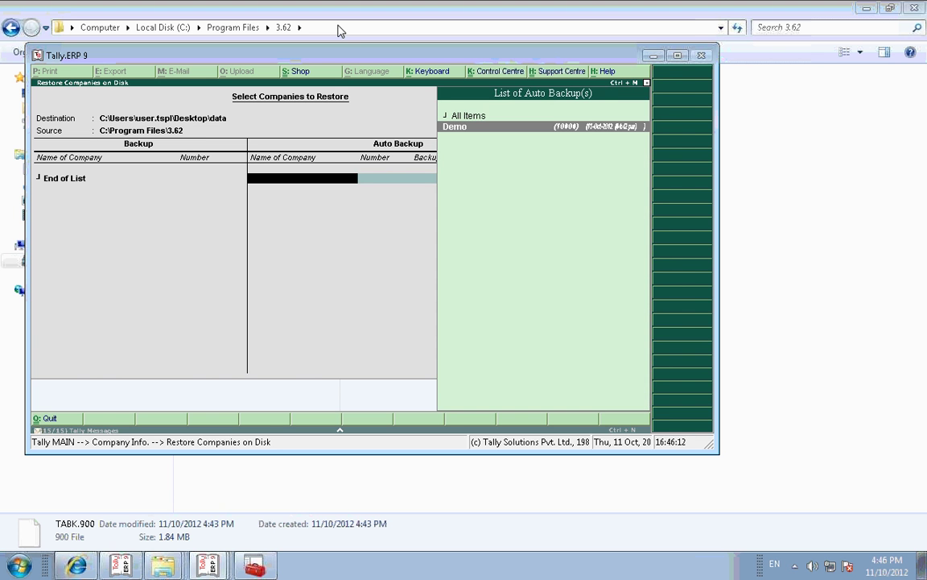
{"action": "key", "text": "Return"}
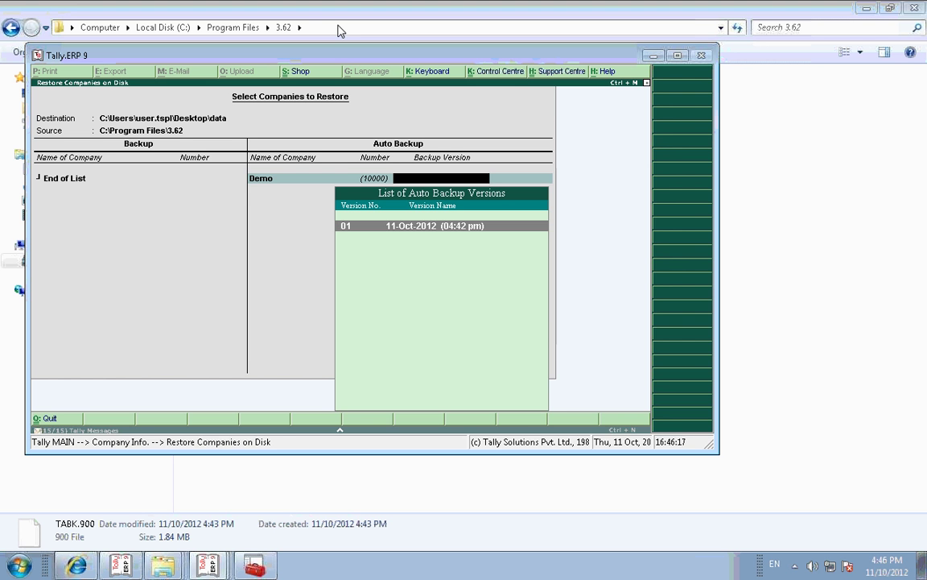
{"action": "key", "text": "Return"}
{"action": "key", "text": "Return"}
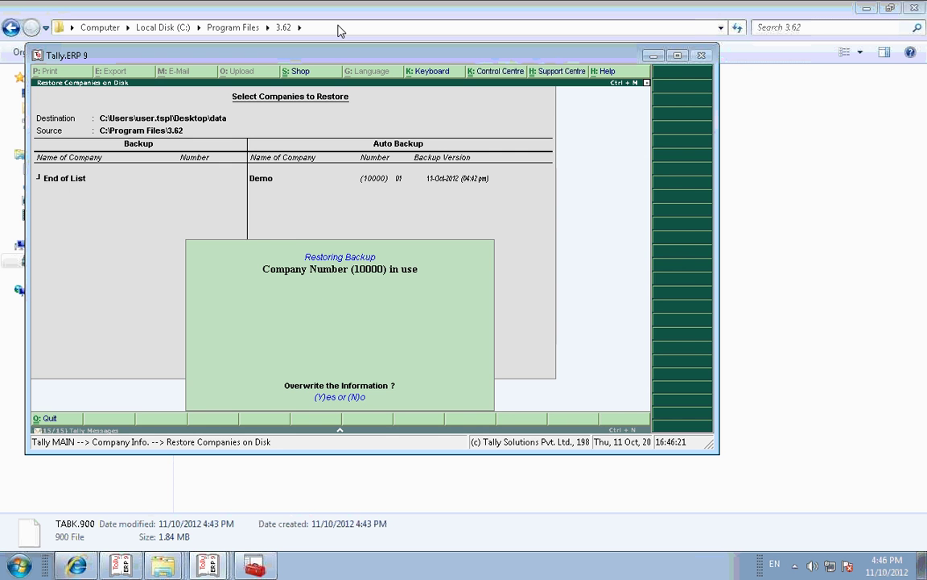
{"action": "key", "text": "Return"}
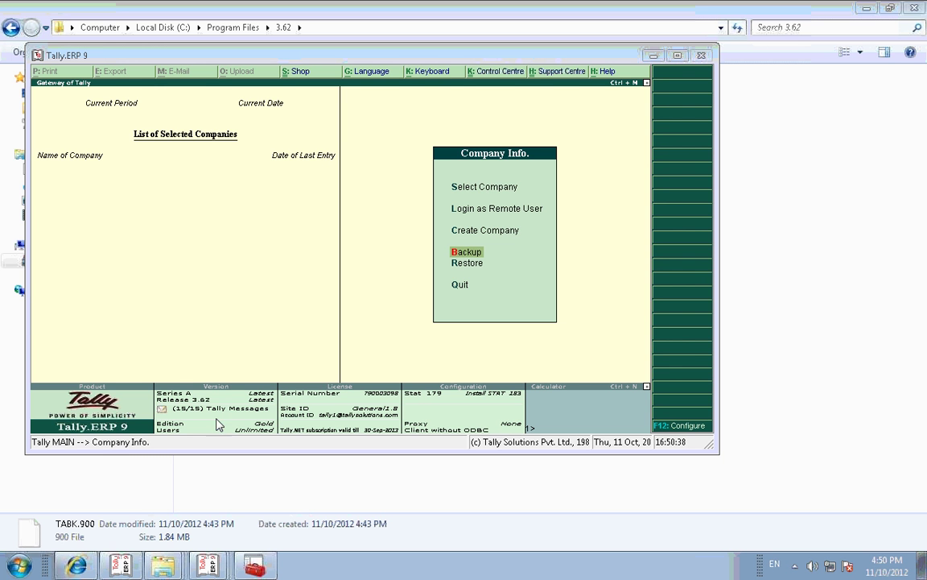
Step: Open a Command Prompt by running cmd from Start > Run
{"action": "left_click", "coordinate": [19, 566]}
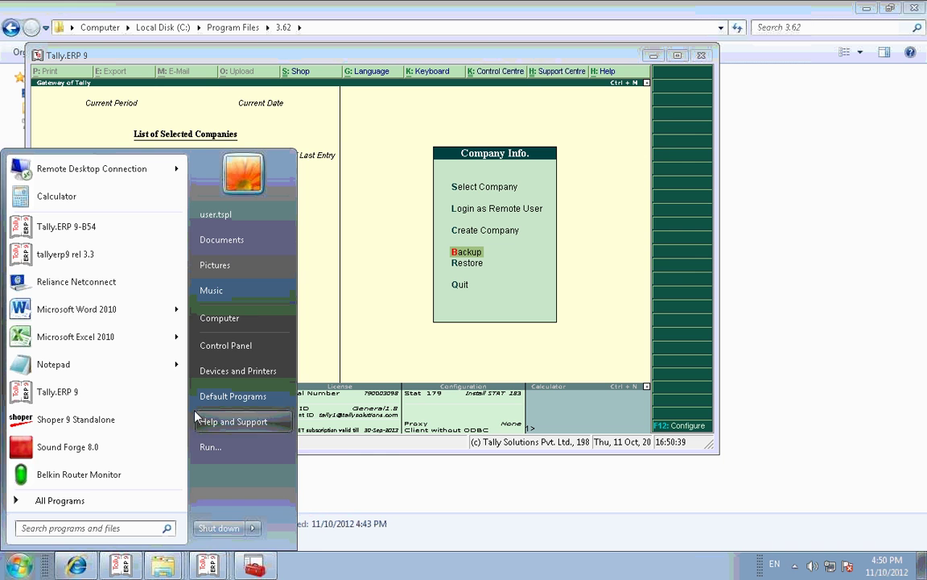
{"action": "left_click", "coordinate": [207, 442]}
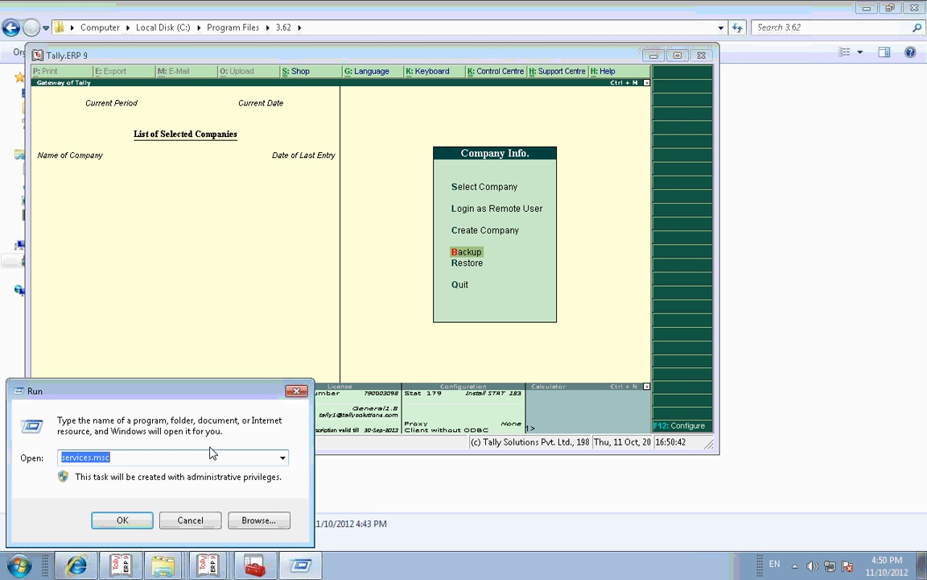
{"action": "type", "text": "cmd"}
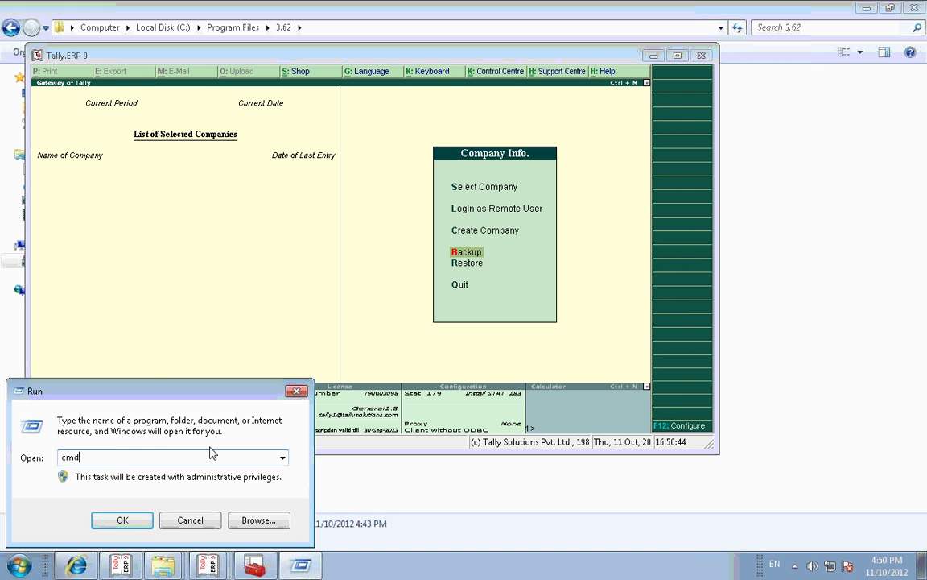
{"action": "key", "text": "Return"}
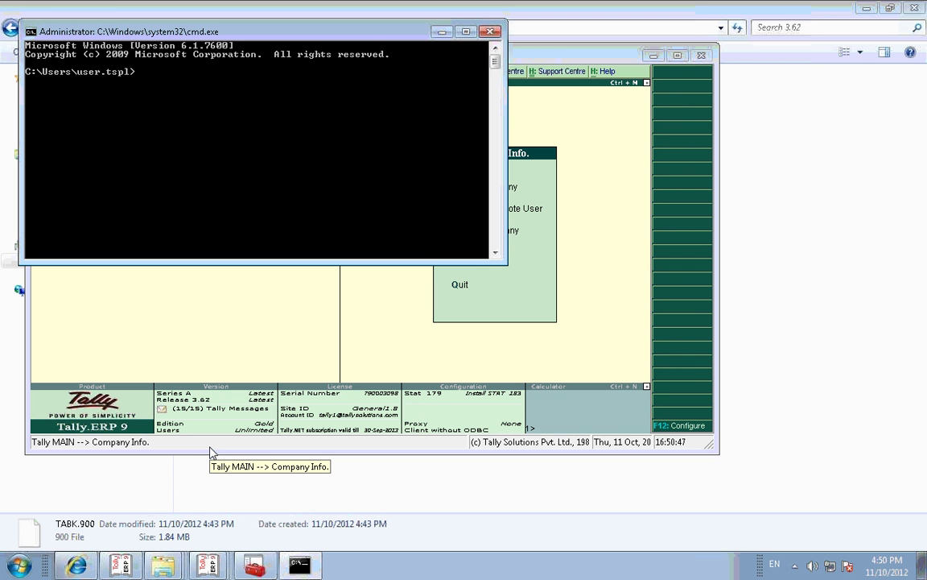
Step: Run ping 192.168.2.254 -t, watch the replies, then stop it with Ctrl+C
{"action": "type", "text": "ping"}
{"action": "type", "text": "192.168.2."}
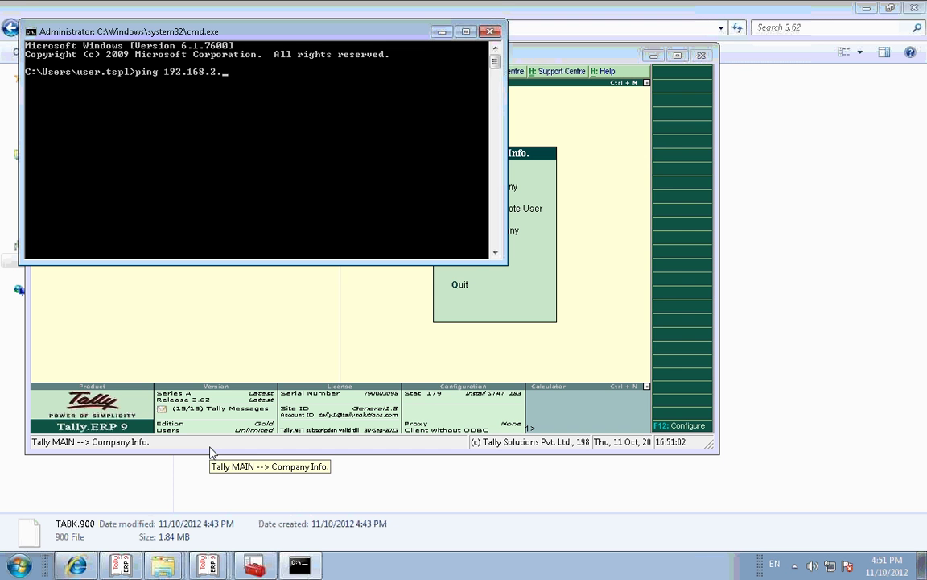
{"action": "type", "text": "26="}
{"action": "key", "text": "BackSpace"}
{"action": "key", "text": "BackSpace"}
{"action": "type", "text": "54 -t"}
{"action": "key", "text": "Return"}
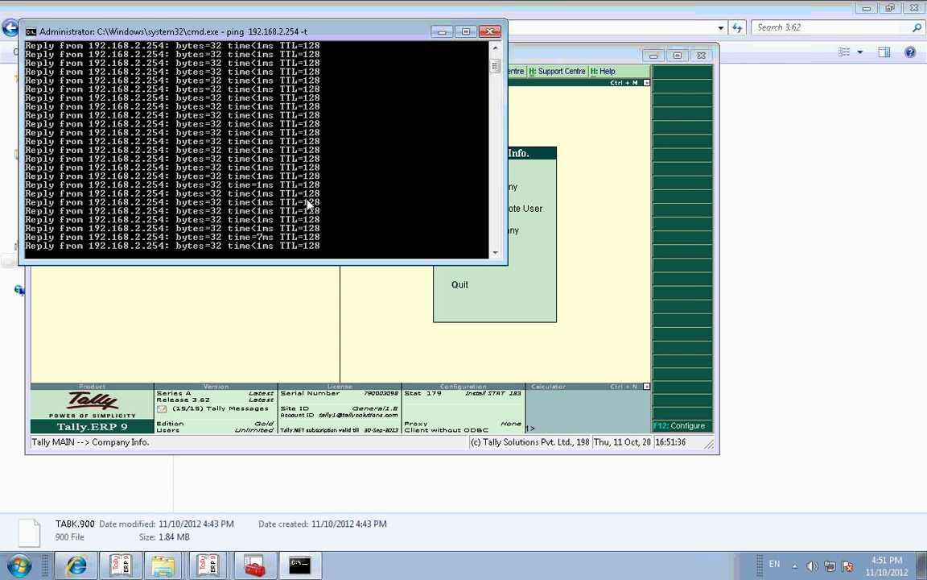
{"action": "key", "text": "ctrl+c"}
Step: Close the command prompt and minimise all windows to reveal the desktop
{"action": "left_click", "coordinate": [490, 31]}
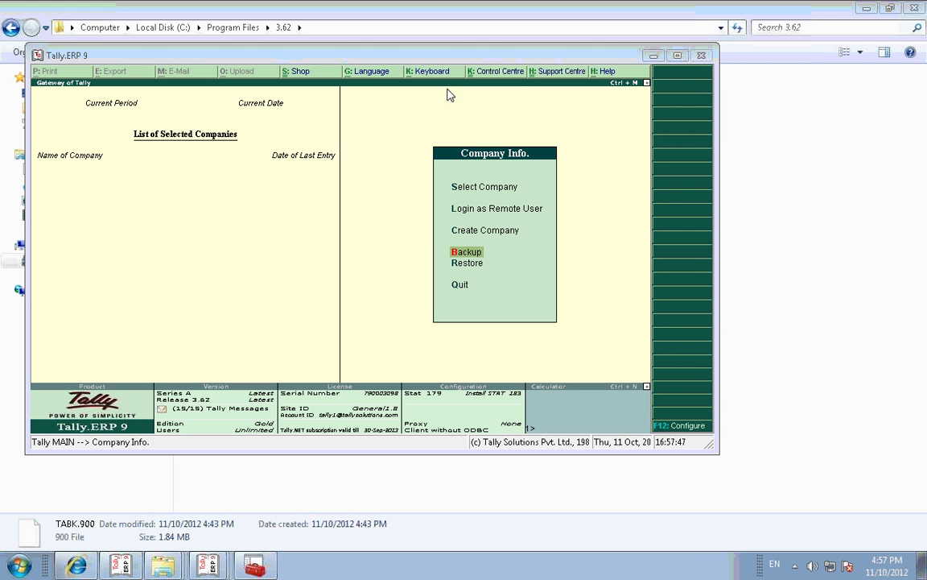
{"action": "mouse_move", "coordinate": [173, 570]}
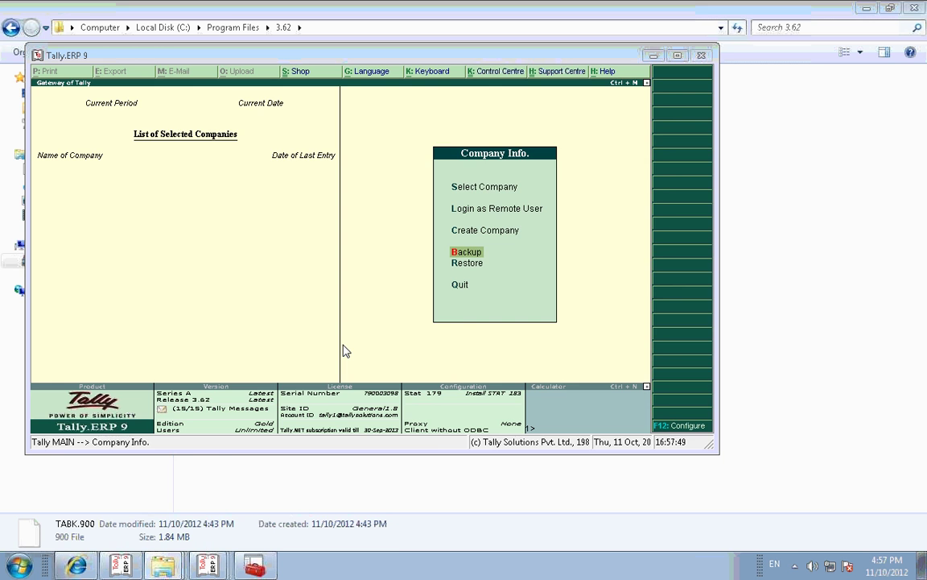
{"action": "key", "text": "super+d"}
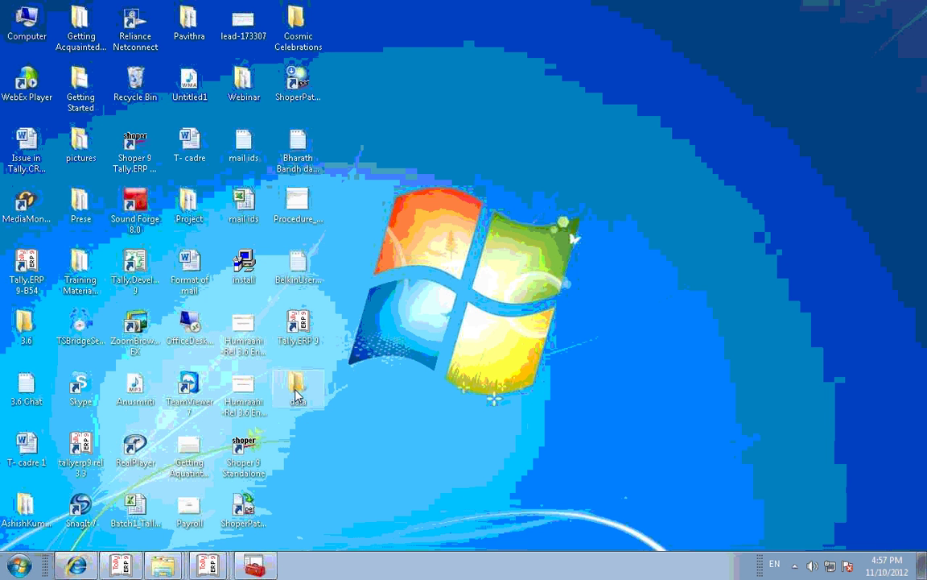
Step: Share the desktop 'data' folder from its Properties, keeping Everyone at Read/Write access
{"action": "left_click", "coordinate": [297, 394]}
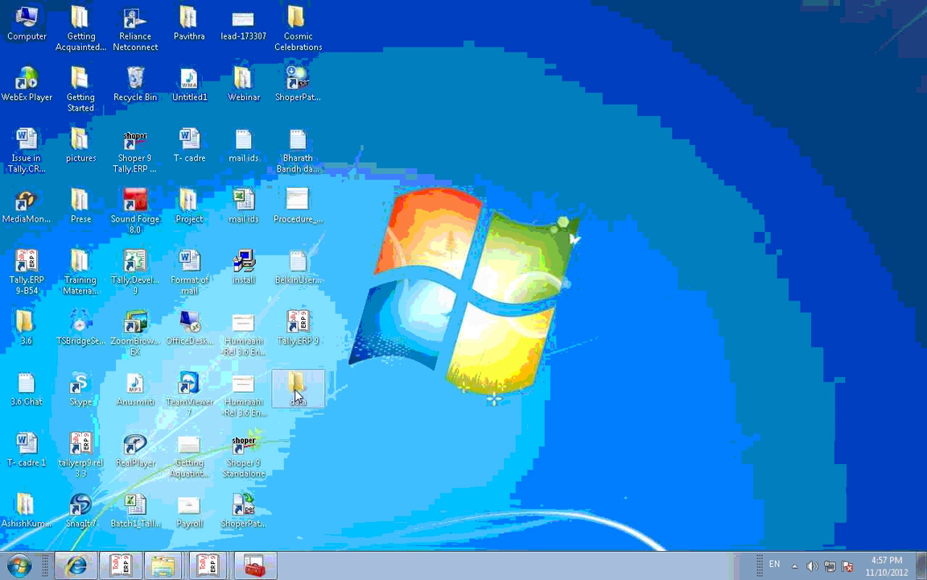
{"action": "right_click", "coordinate": [296, 394]}
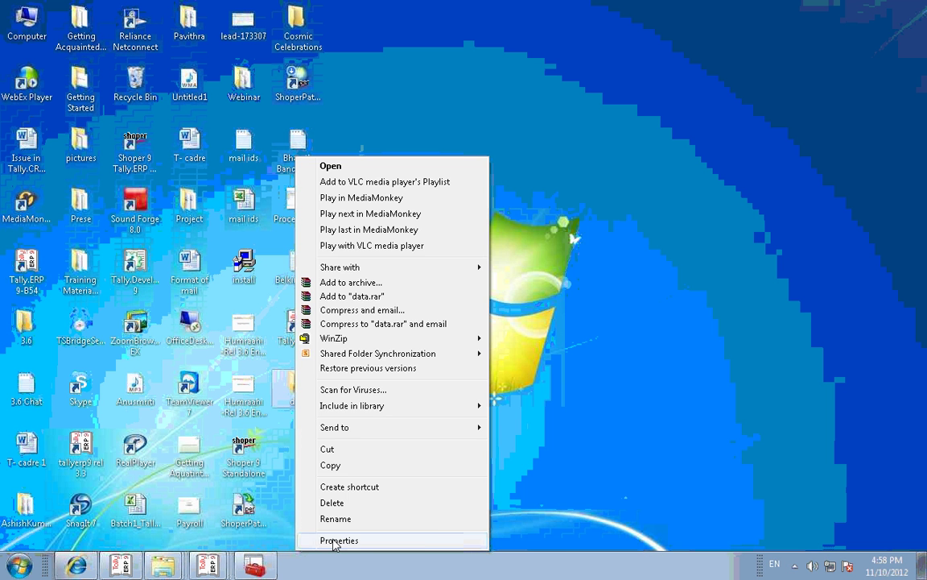
{"action": "left_click", "coordinate": [334, 541]}
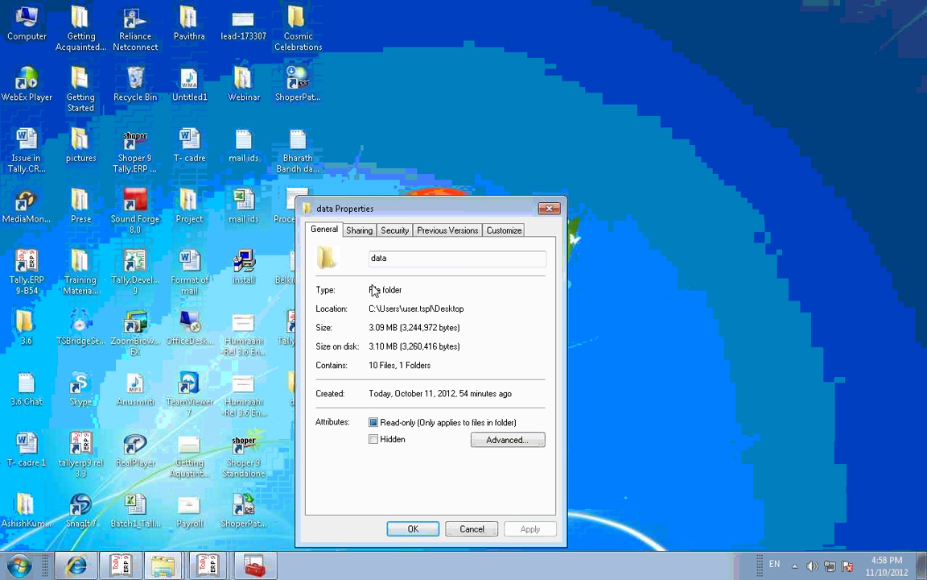
{"action": "left_click", "coordinate": [362, 232]}
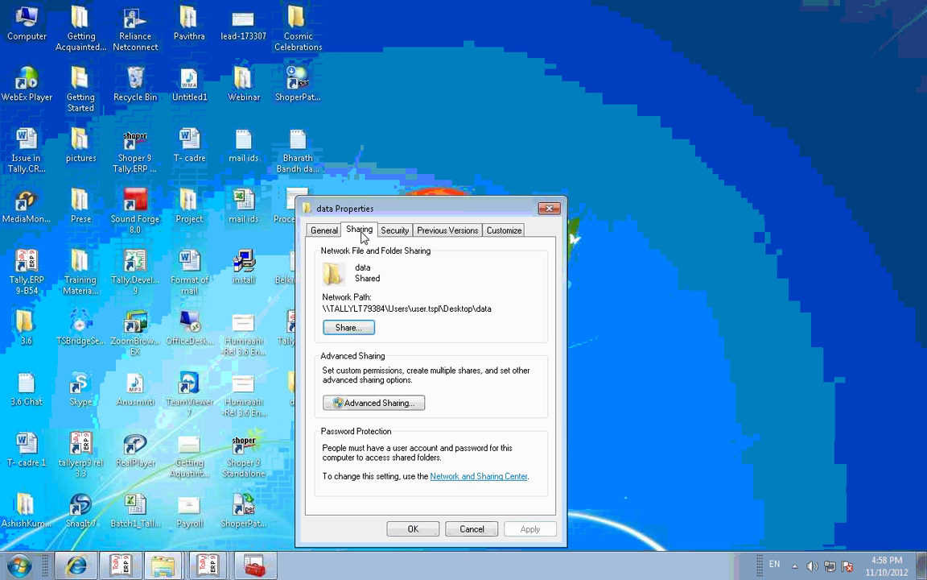
{"action": "left_click", "coordinate": [349, 328]}
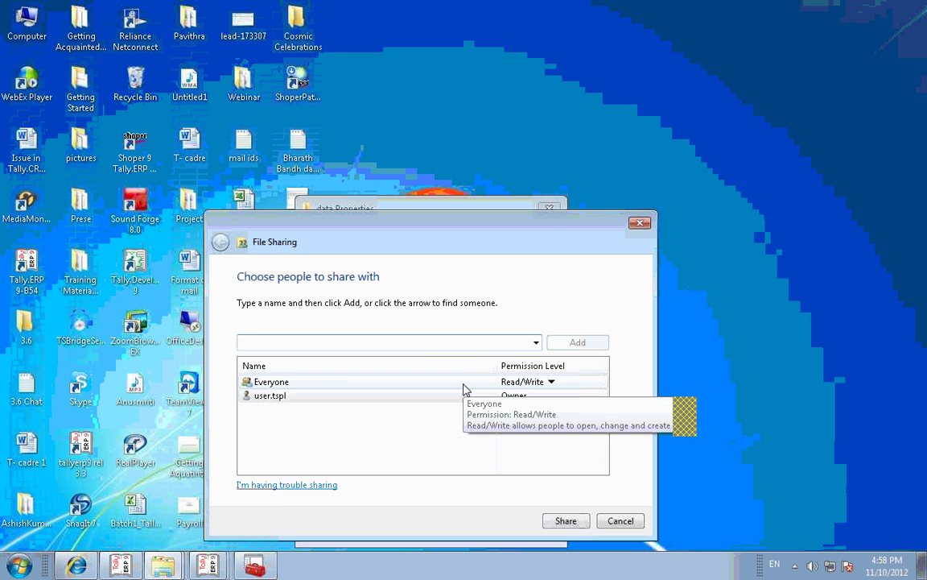
{"action": "left_click", "coordinate": [552, 383]}
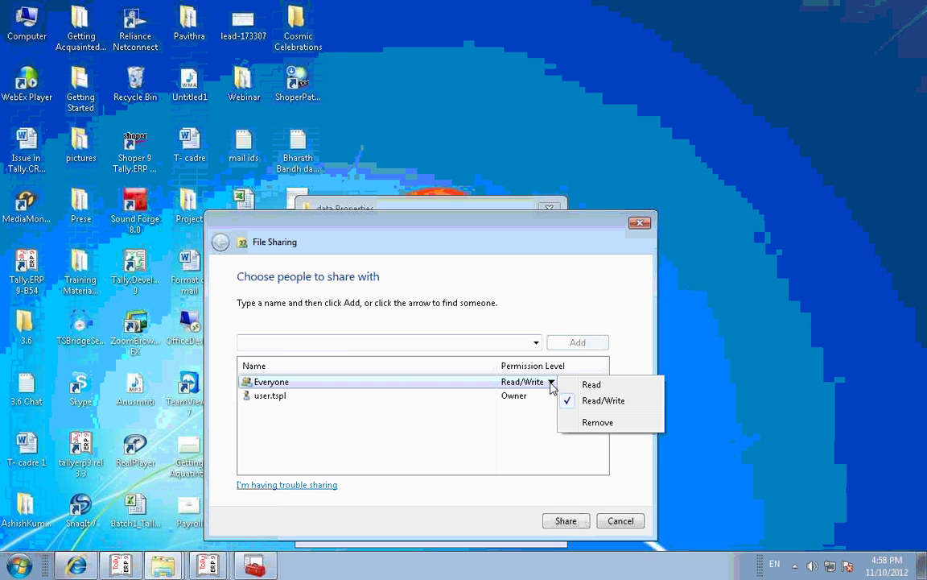
{"action": "left_click", "coordinate": [514, 434]}
{"action": "left_click", "coordinate": [564, 520]}
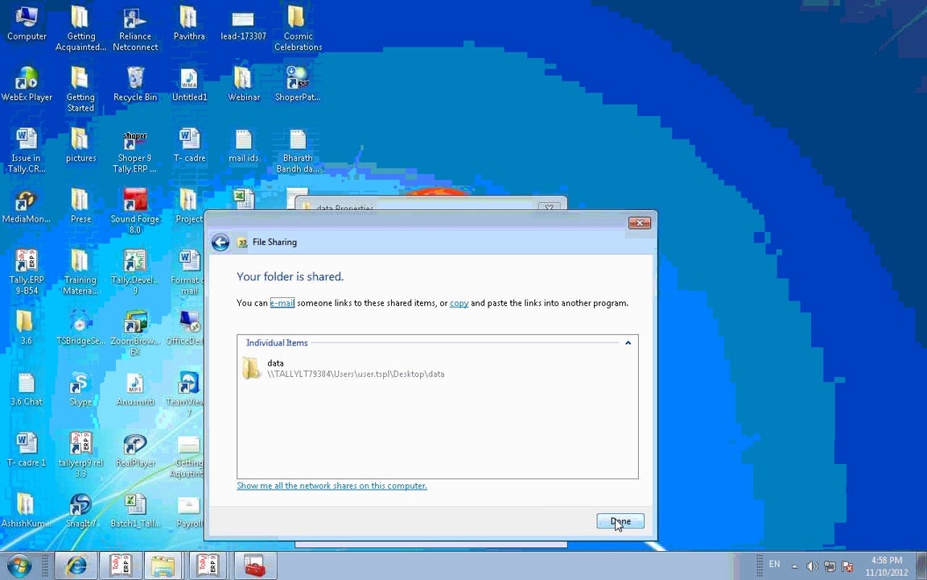
{"action": "left_click", "coordinate": [619, 521]}
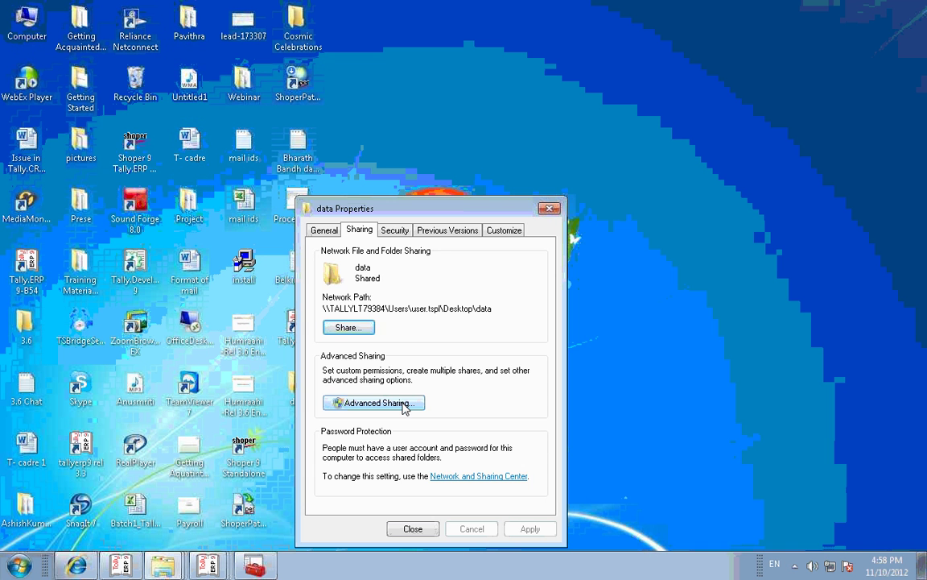
Step: Enable Advanced Sharing of 'data' with Everyone at Full Control, then close the folder's Properties
{"action": "left_click", "coordinate": [404, 406]}
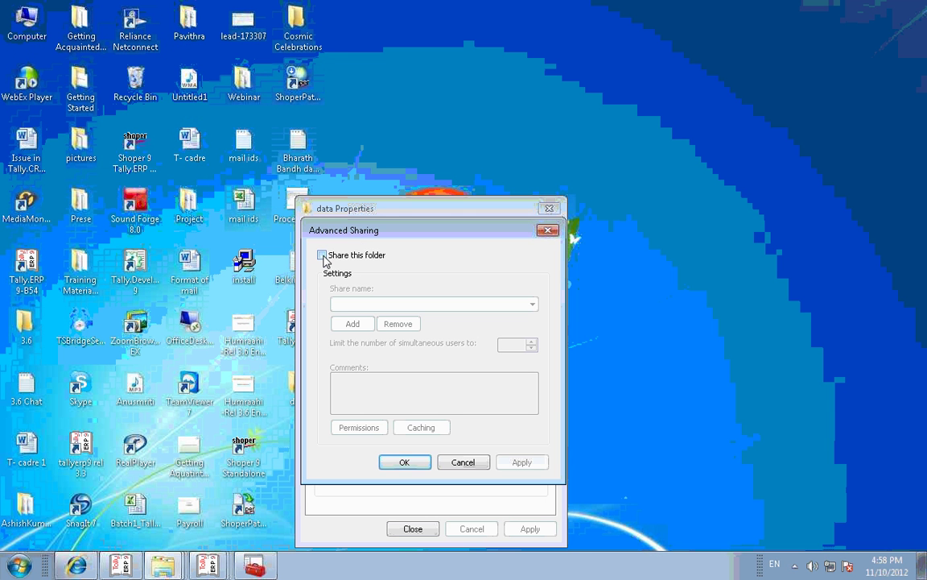
{"action": "left_click", "coordinate": [323, 256]}
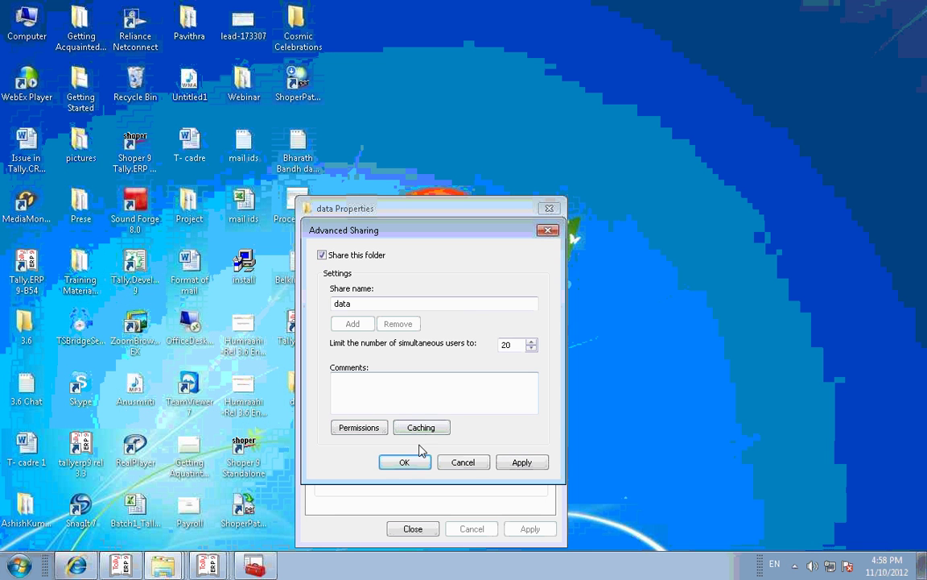
{"action": "left_click", "coordinate": [357, 428]}
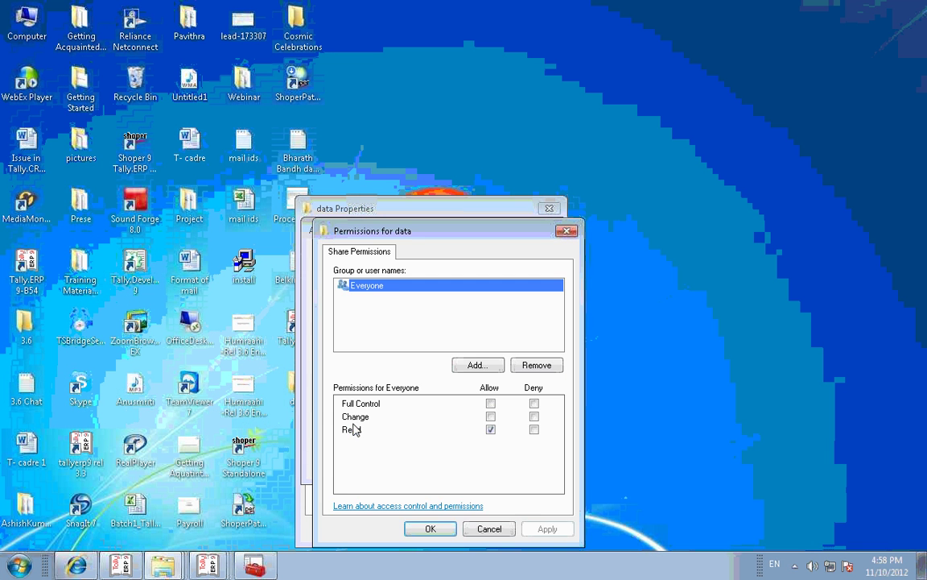
{"action": "left_click", "coordinate": [491, 404]}
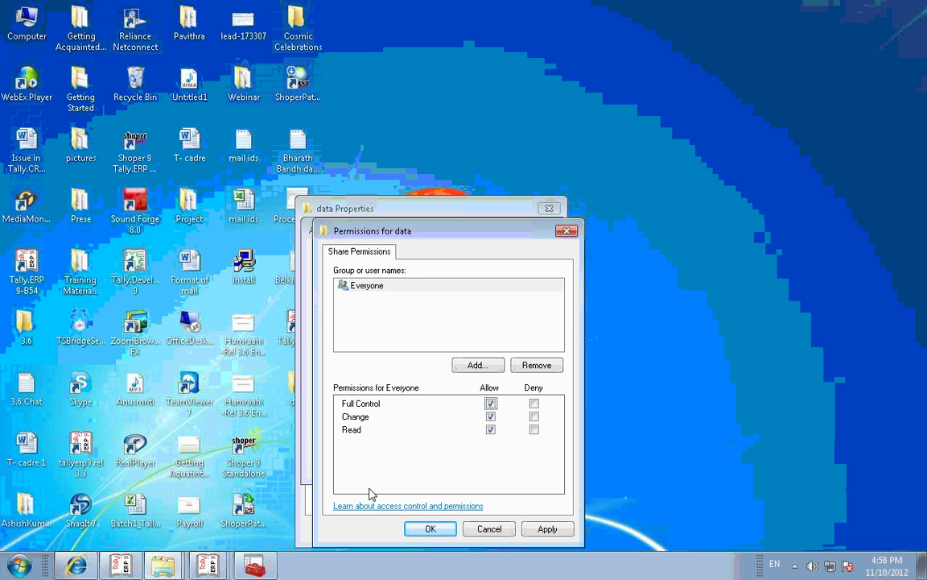
{"action": "left_click", "coordinate": [544, 532]}
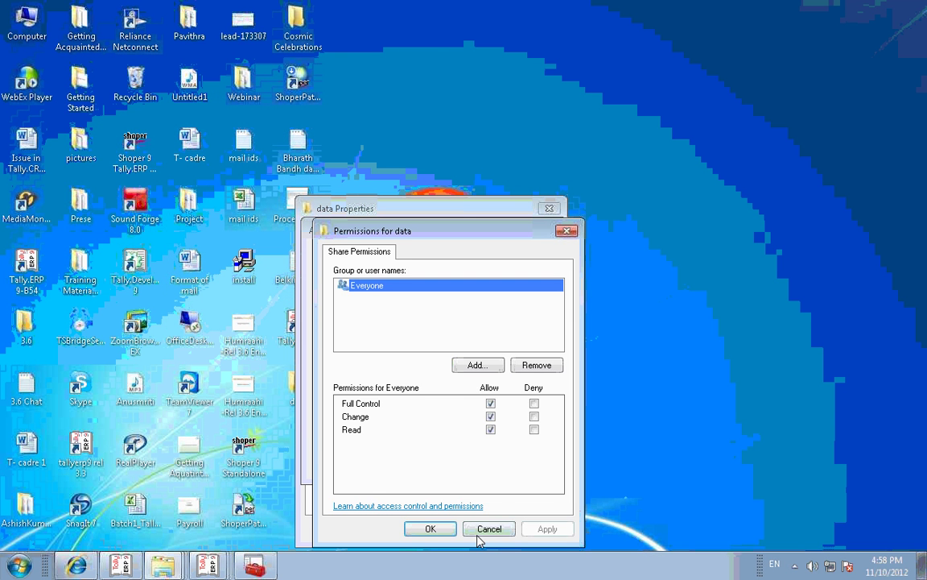
{"action": "left_click", "coordinate": [429, 528]}
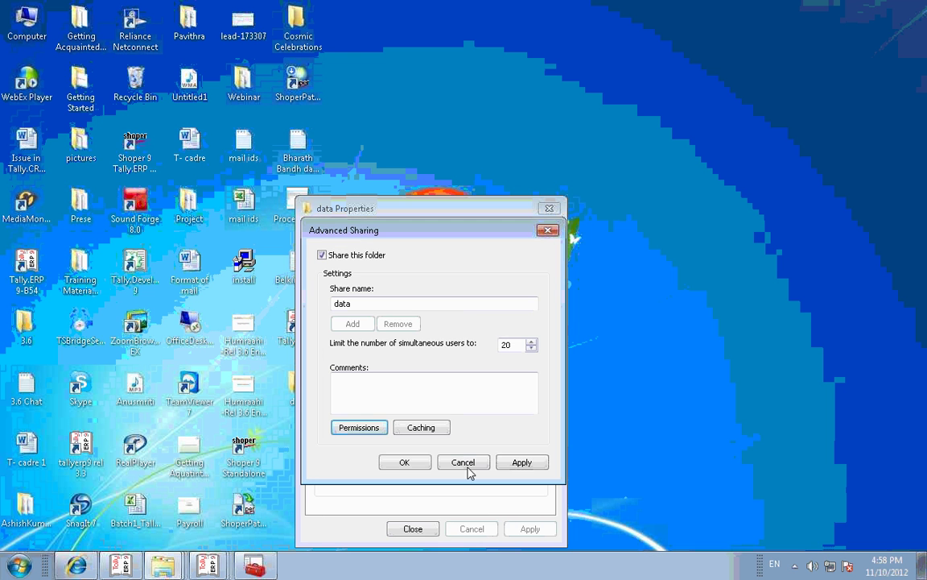
{"action": "left_click", "coordinate": [523, 463]}
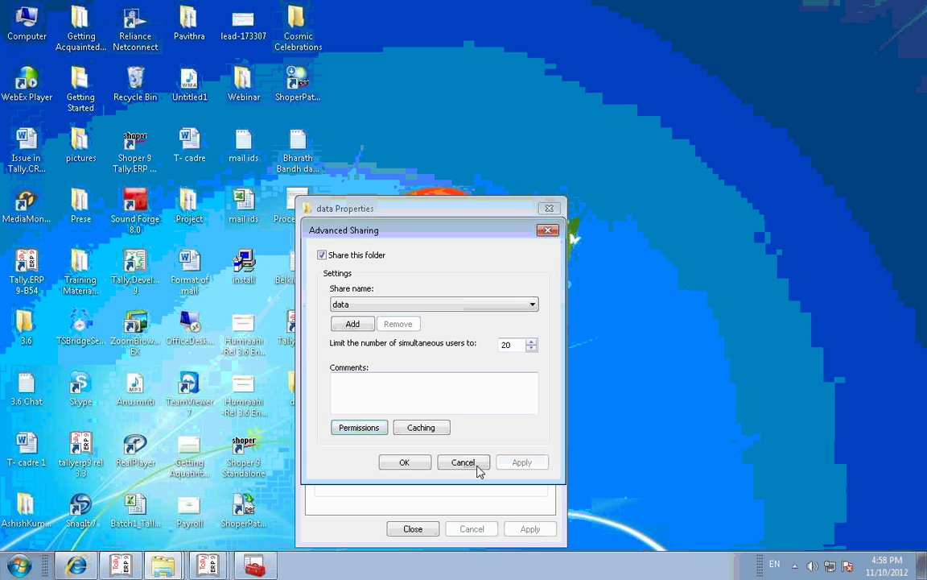
{"action": "left_click", "coordinate": [412, 464]}
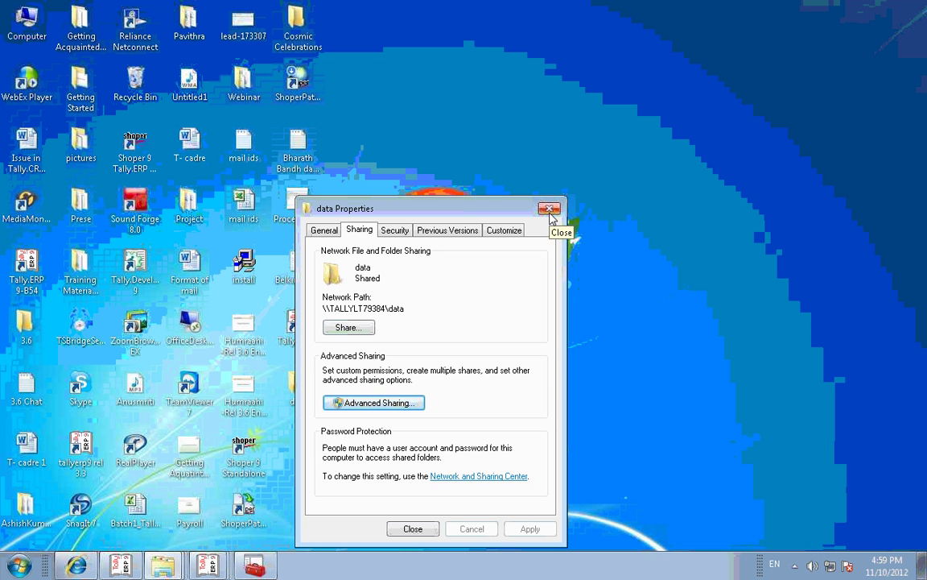
{"action": "left_click", "coordinate": [549, 210]}
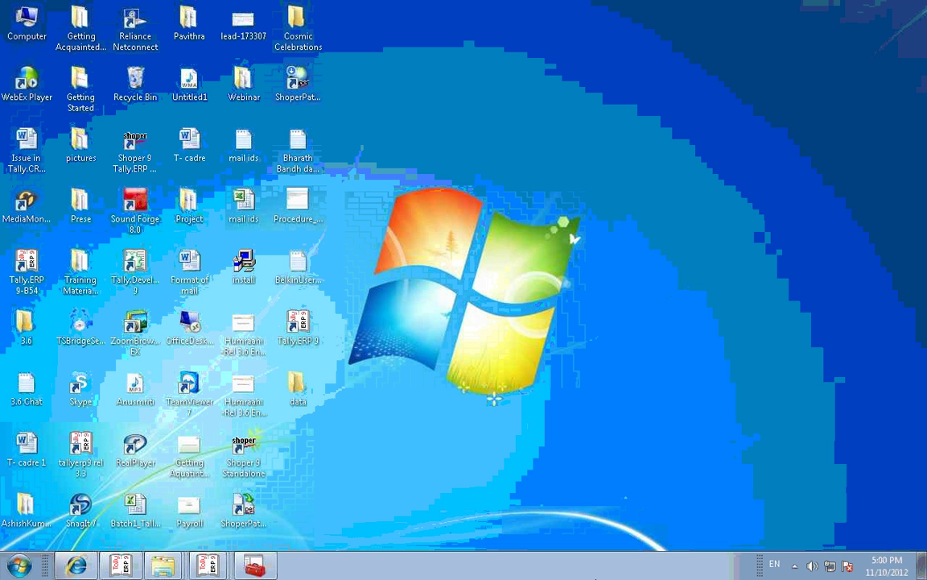
Step: Restore the Tally.ERP 9 window from the taskbar
{"action": "left_click", "coordinate": [214, 507]}
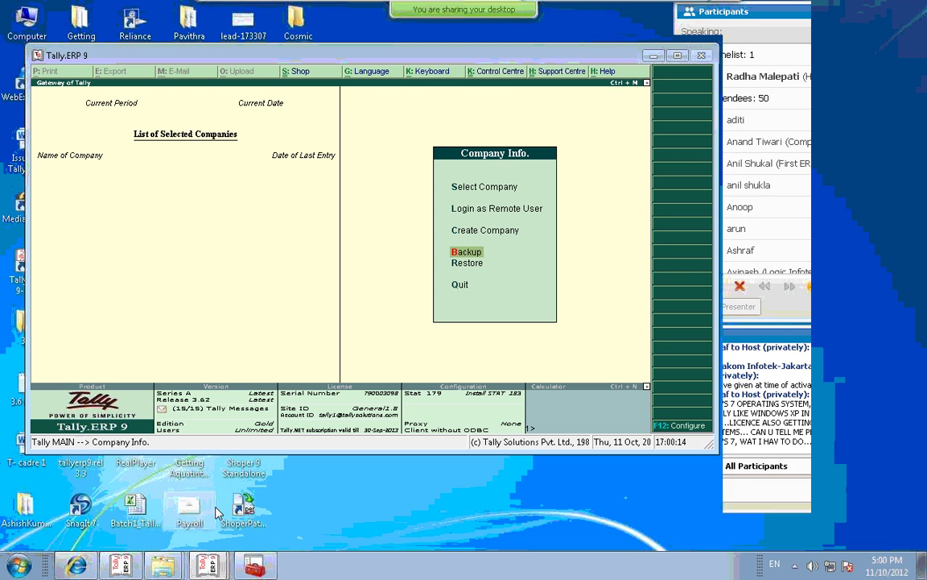
Step: In F12 Advanced Configuration, set Tally to act as Client, keep ODBC enabled, and save
{"action": "key", "text": "F12"}
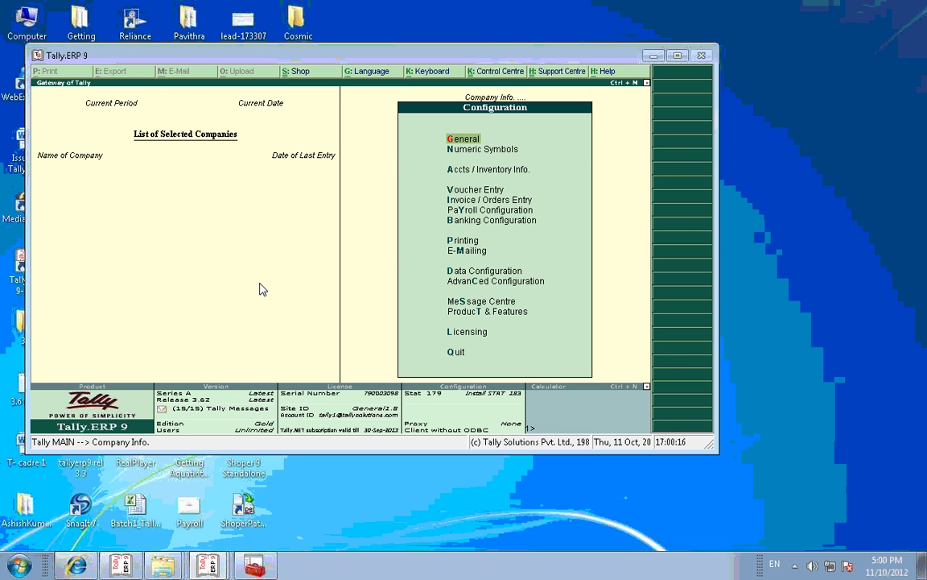
{"action": "key", "text": "Down"}
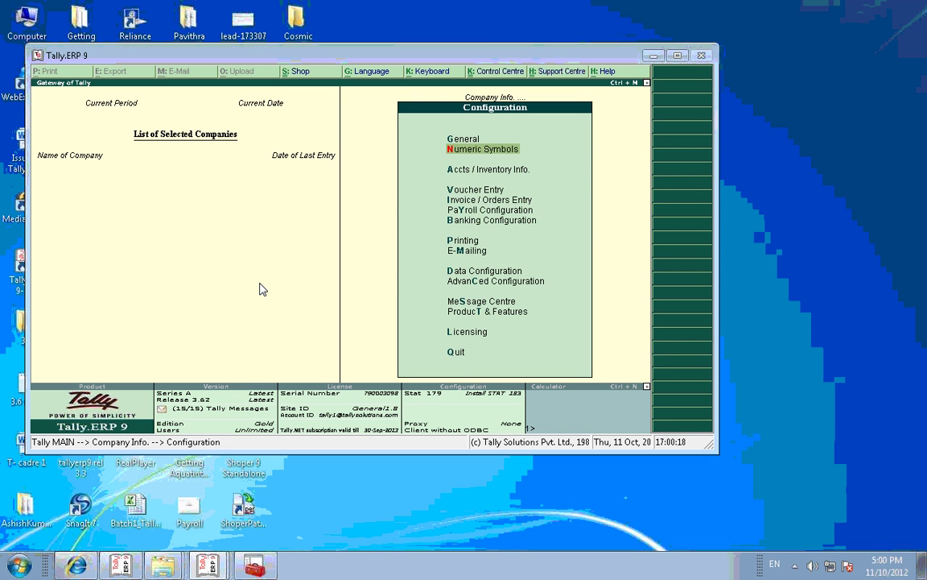
{"action": "key", "text": "Down"}
{"action": "key", "text": "Down"}
{"action": "key", "text": "Down"}
{"action": "key", "text": "Down"}
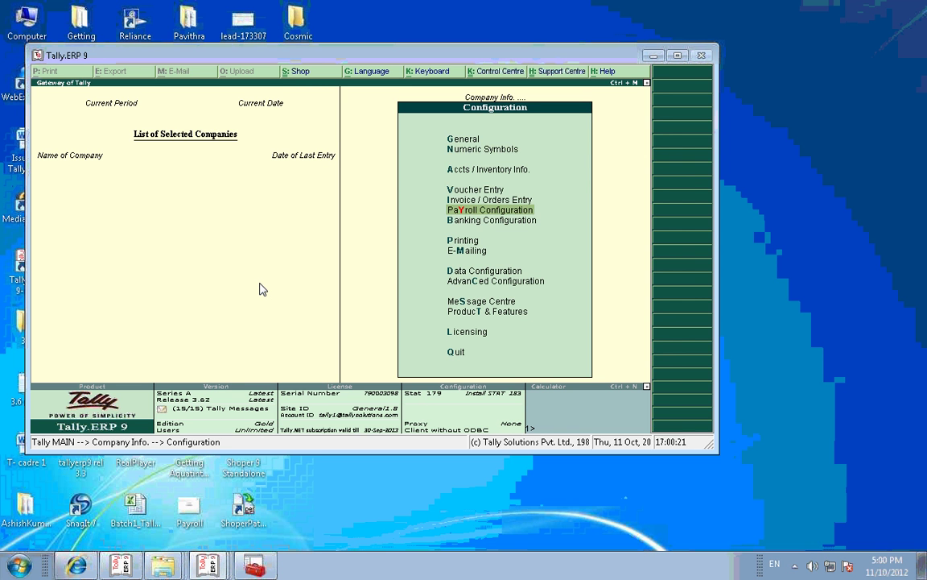
{"action": "key", "text": "Down"}
{"action": "key", "text": "Down"}
{"action": "key", "text": "Down"}
{"action": "key", "text": "Down"}
{"action": "key", "text": "Down"}
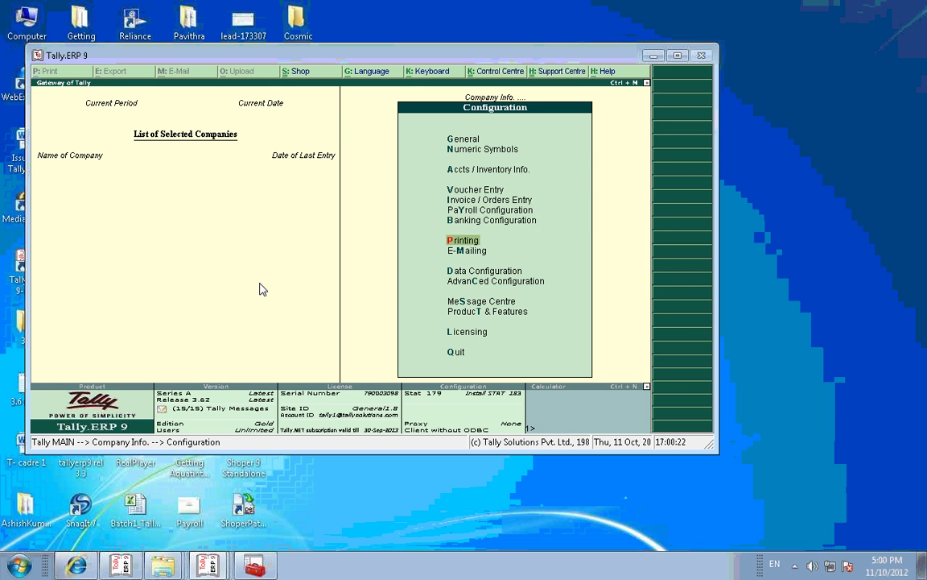
{"action": "key", "text": "Return"}
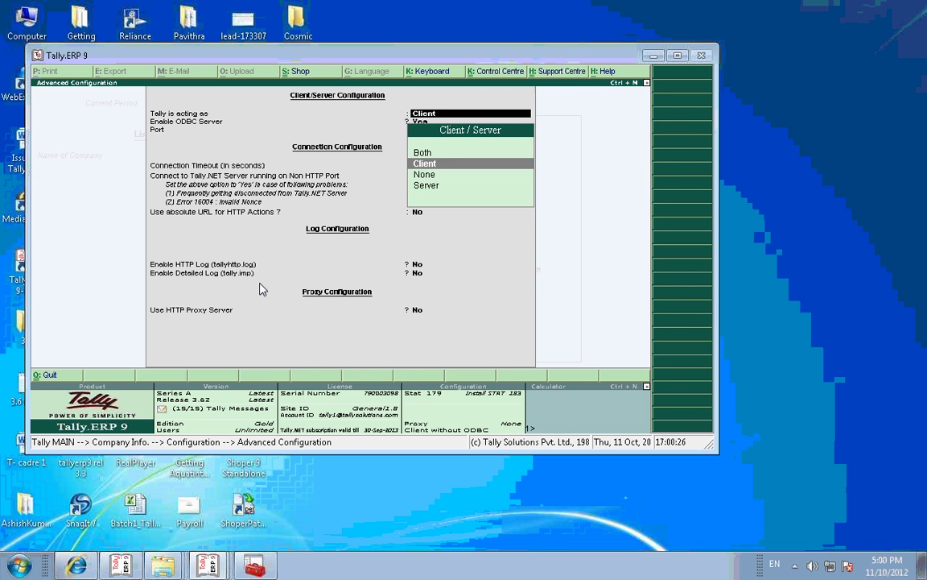
{"action": "key", "text": "Return"}
{"action": "key", "text": "Return"}
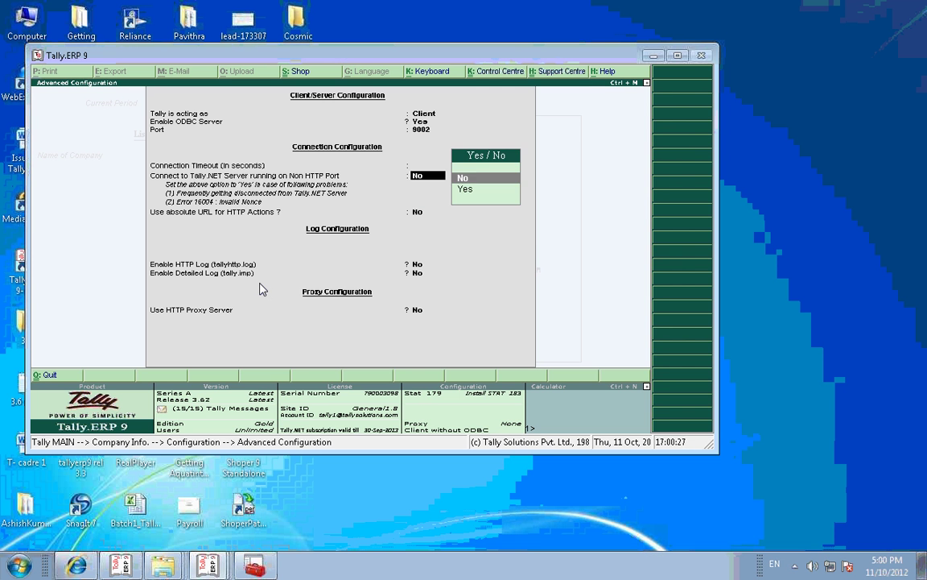
{"action": "key", "text": "Return"}
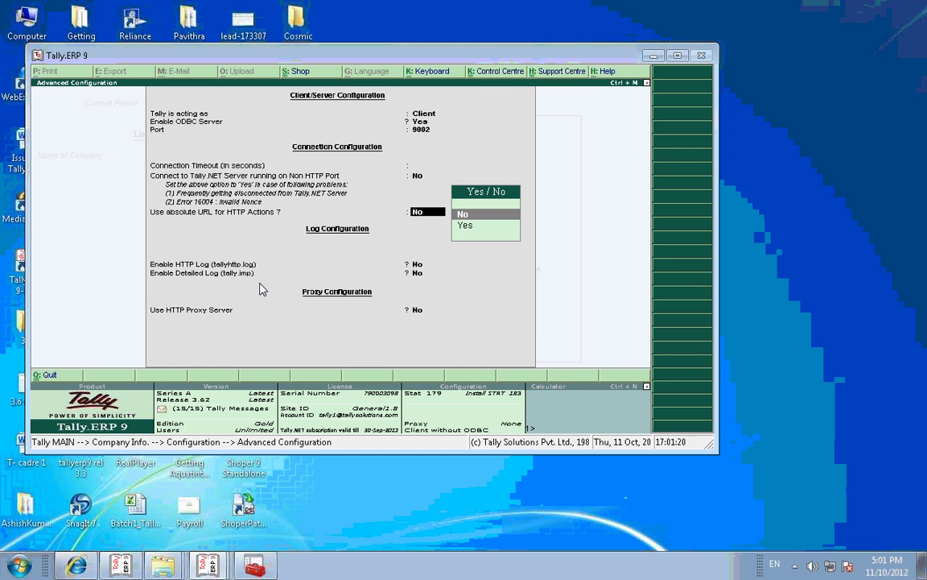
{"action": "key", "text": "Escape"}
{"action": "key", "text": "Return"}
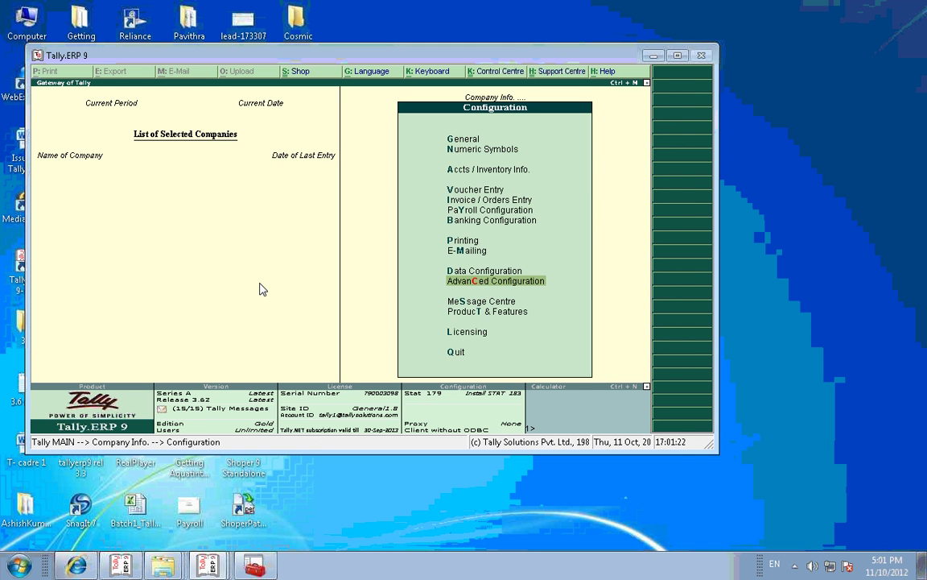
Step: Reach Licensing > Configure Existing License from the F12 Configuration menu
{"action": "key", "text": "Escape"}
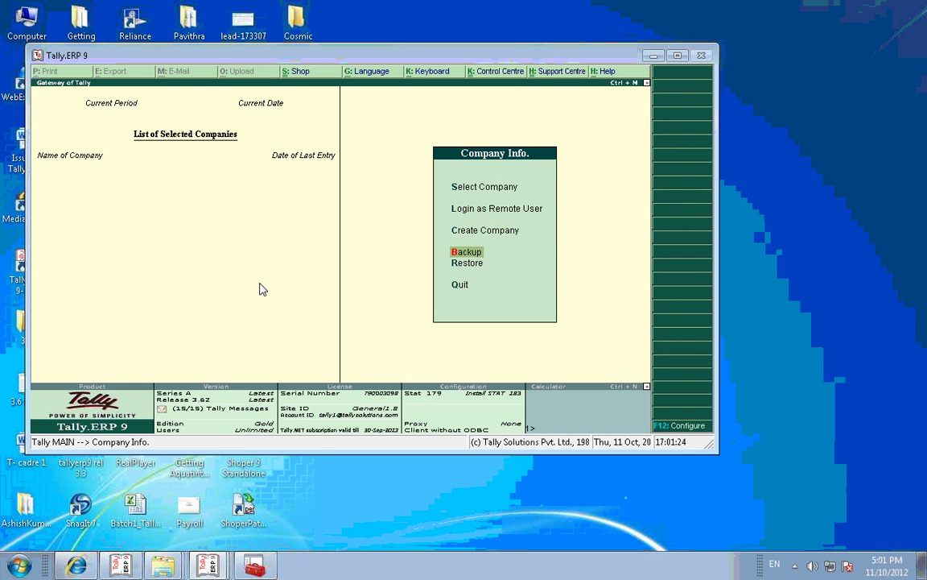
{"action": "key", "text": "F12"}
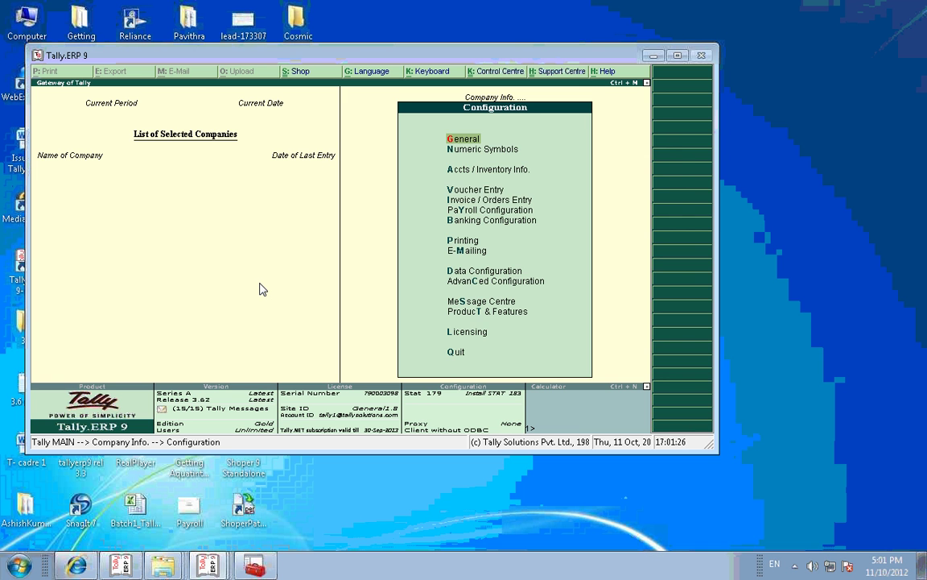
{"action": "key", "text": "Down"}
{"action": "key", "text": "Down"}
{"action": "key", "text": "Down"}
{"action": "key", "text": "Down"}
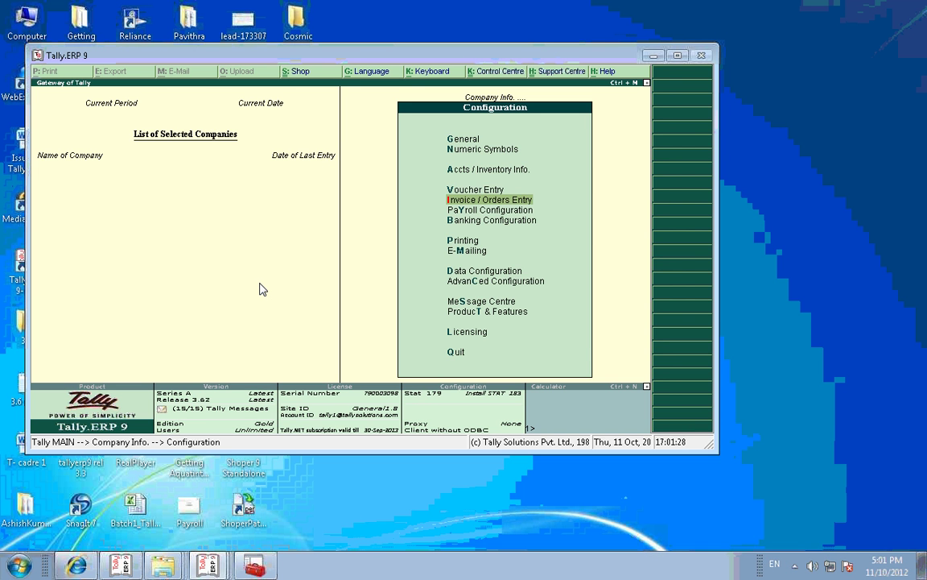
{"action": "key", "text": "Down"}
{"action": "key", "text": "Down"}
{"action": "key", "text": "Down"}
{"action": "key", "text": "Down"}
{"action": "key", "text": "Down"}
{"action": "key", "text": "Down"}
{"action": "key", "text": "Down"}
{"action": "key", "text": "Down"}
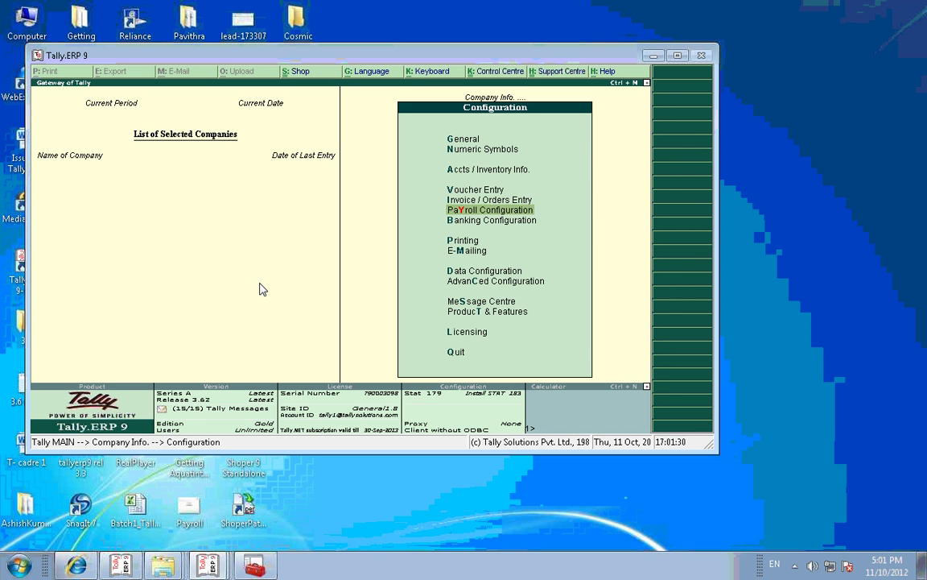
{"action": "key", "text": "l"}
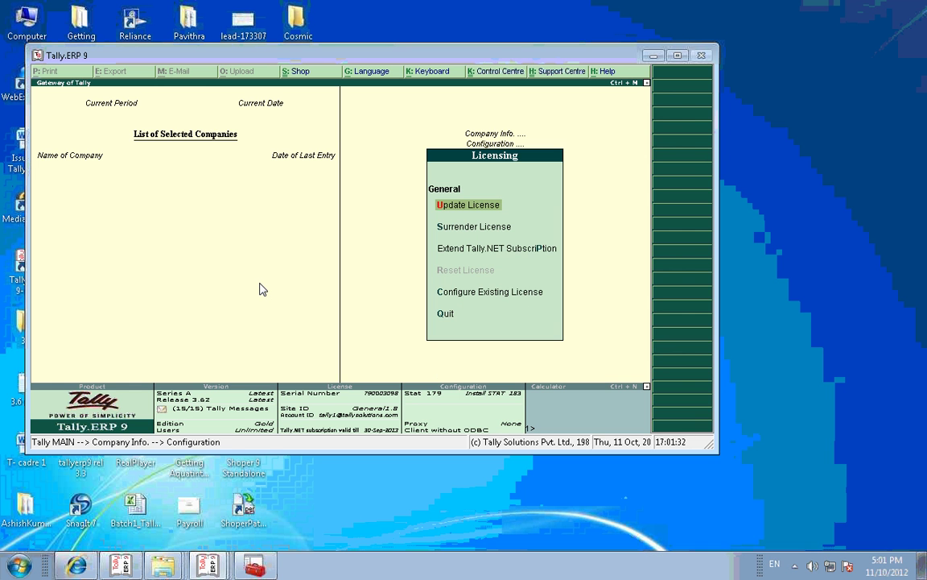
{"action": "key", "text": "Down"}
{"action": "key", "text": "Down"}
{"action": "key", "text": "Down"}
{"action": "key", "text": "Down"}
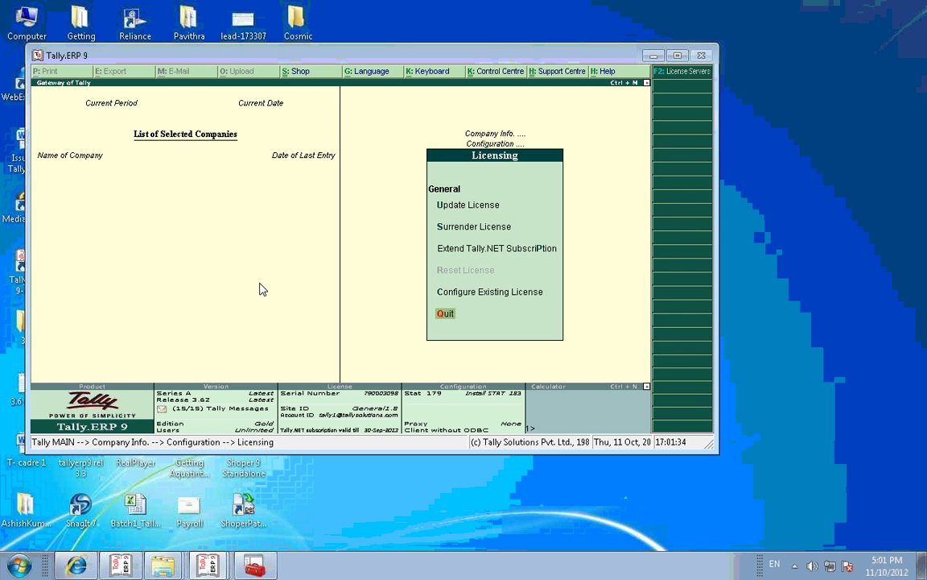
{"action": "key", "text": "c"}
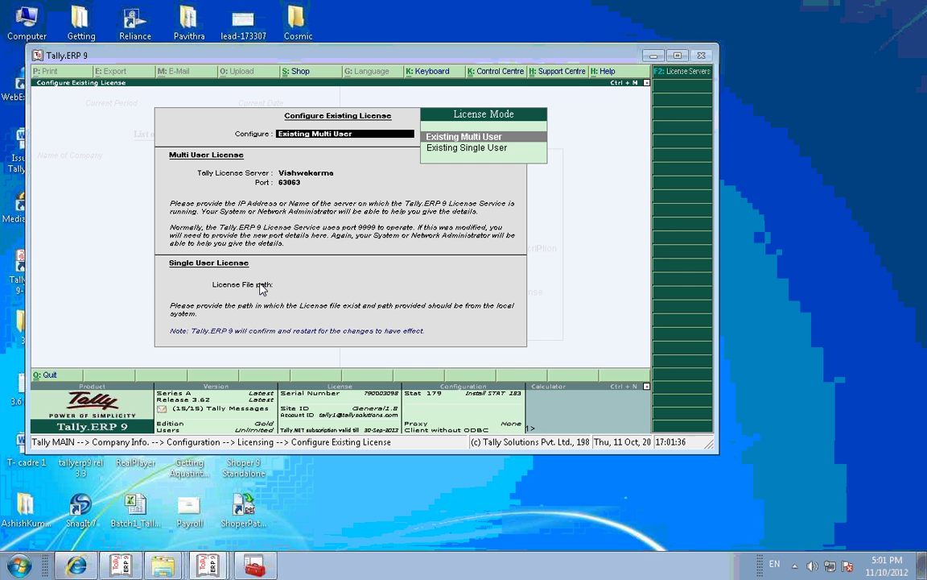
Step: Choose Existing Single User with license path C:\Program Files\3.62 and save the settings
{"action": "key", "text": "Down"}
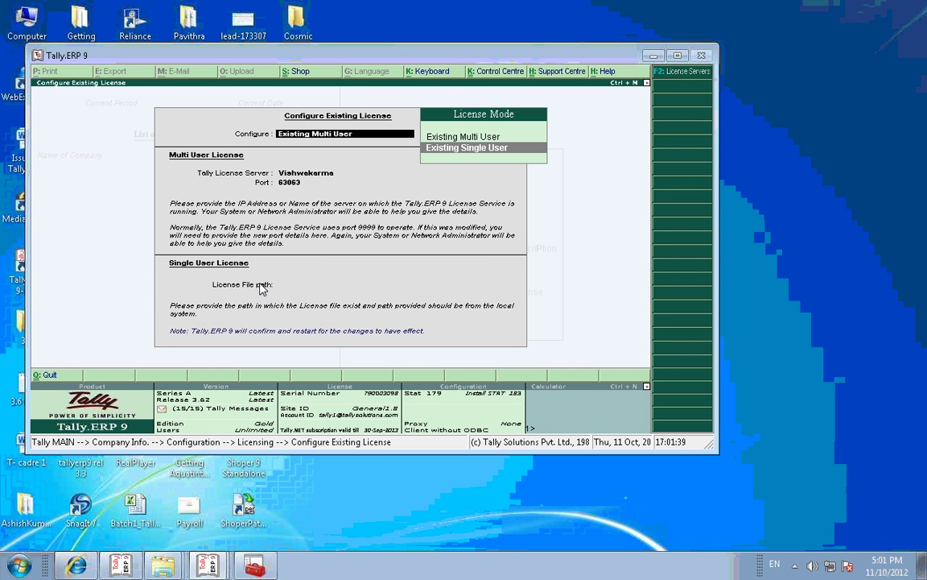
{"action": "key", "text": "Return"}
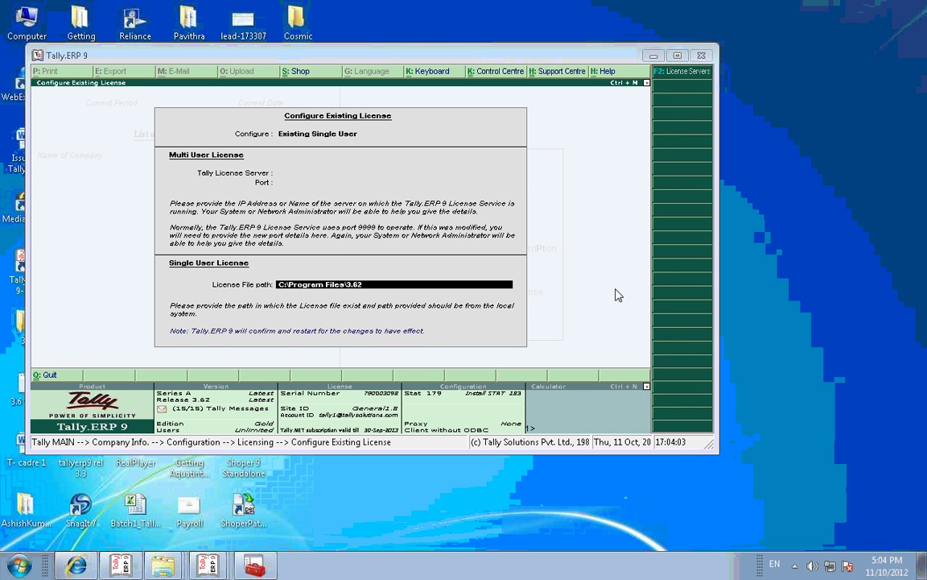
{"action": "key", "text": "Escape"}
{"action": "key", "text": "Return"}
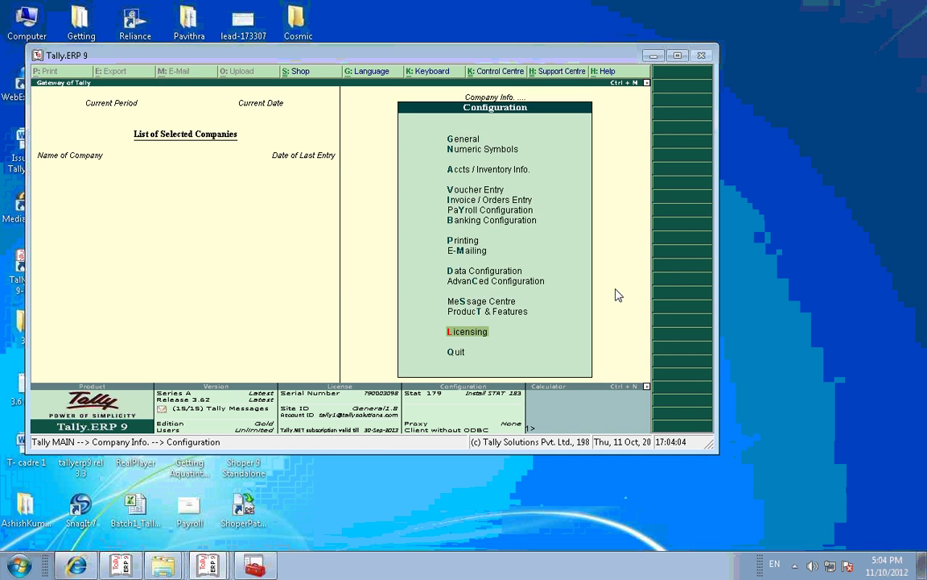
{"action": "key", "text": "Escape"}
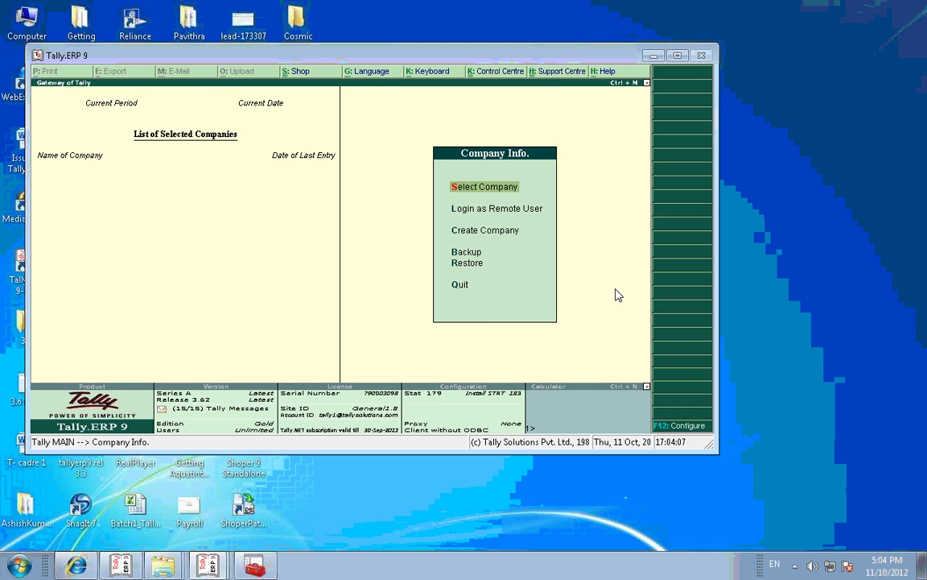
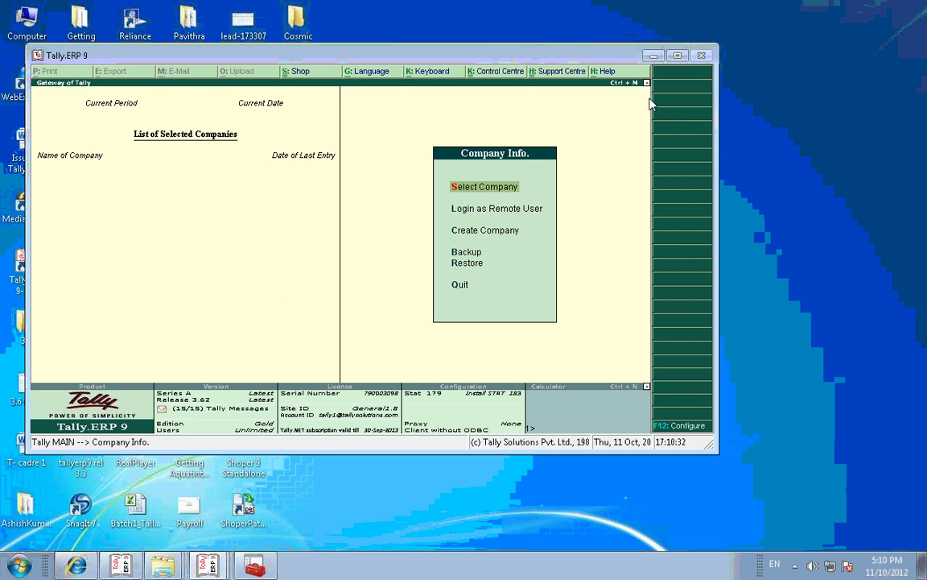
Step: Choose Online Help as the help search source and enter the keyword 10054
{"action": "left_click", "coordinate": [607, 74]}
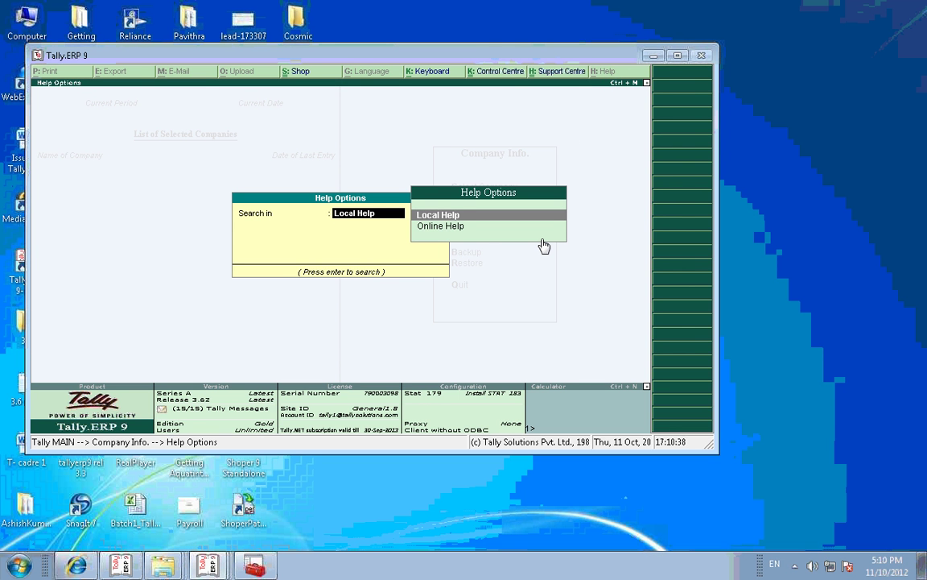
{"action": "key", "text": "Down"}
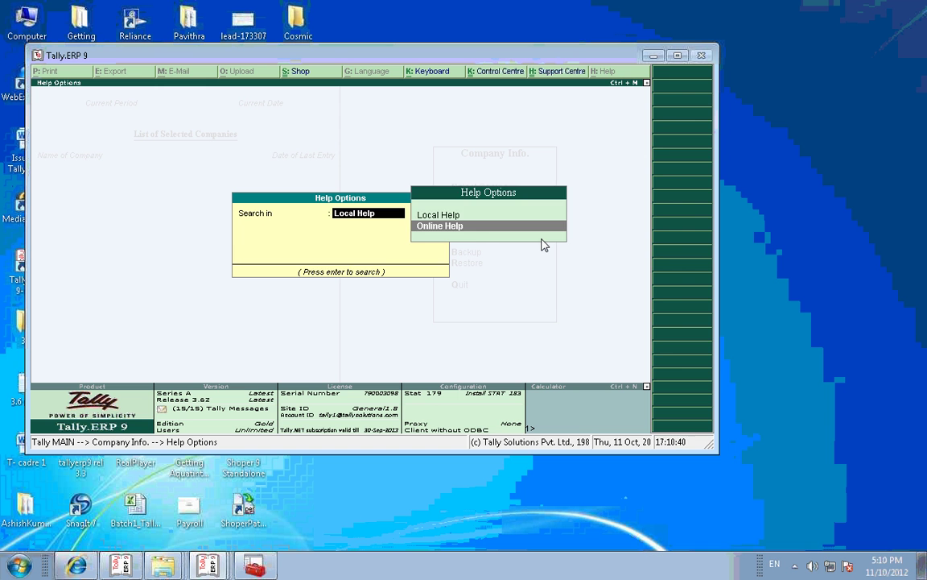
{"action": "key", "text": "Return"}
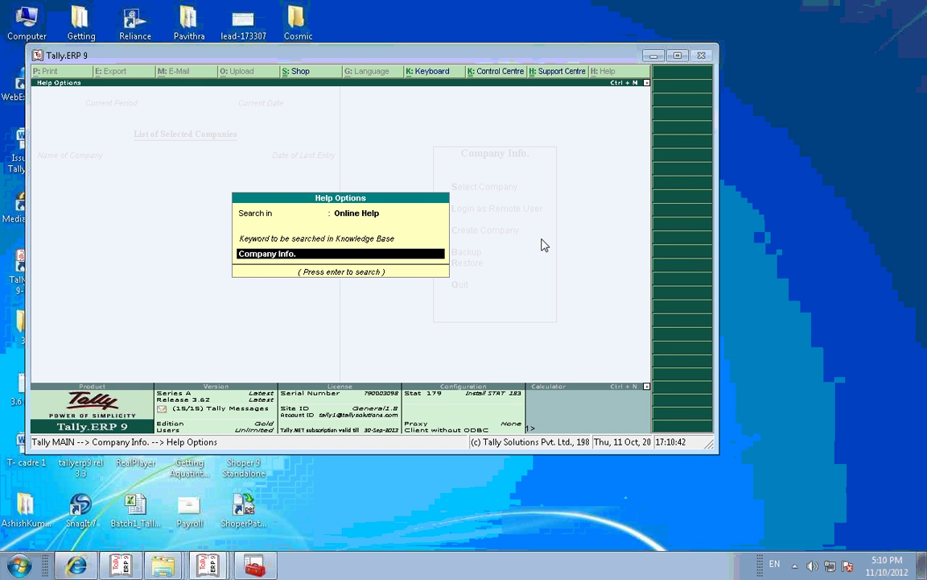
{"action": "type", "text": "10054"}
Step: Run the Knowledge Base search for 10054 to list its four Tally.ERP 9 articles
{"action": "key", "text": "Return"}
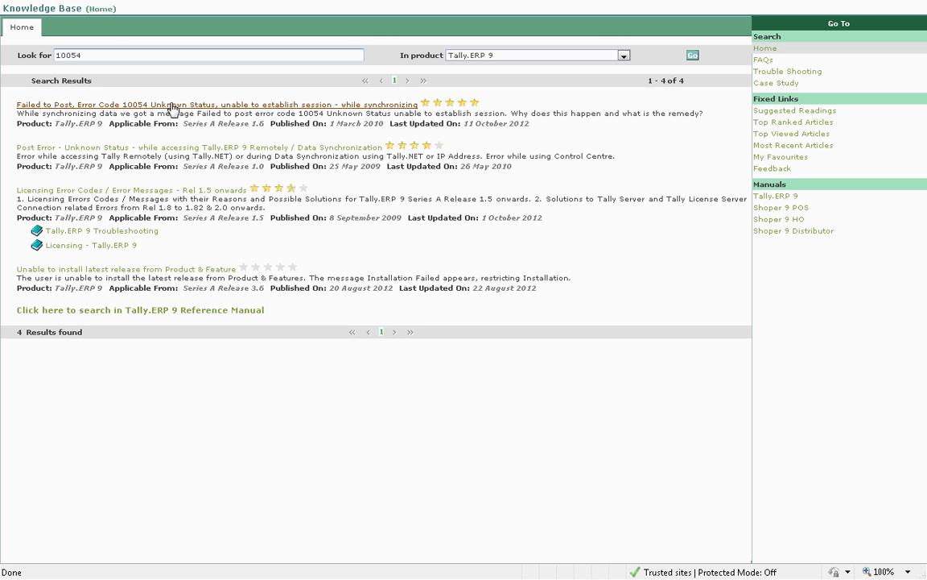
Step: Open the 'Failed to Post, Error Code 10054 Unknown Status' article and read its MTU fix
{"action": "left_click", "coordinate": [172, 105]}
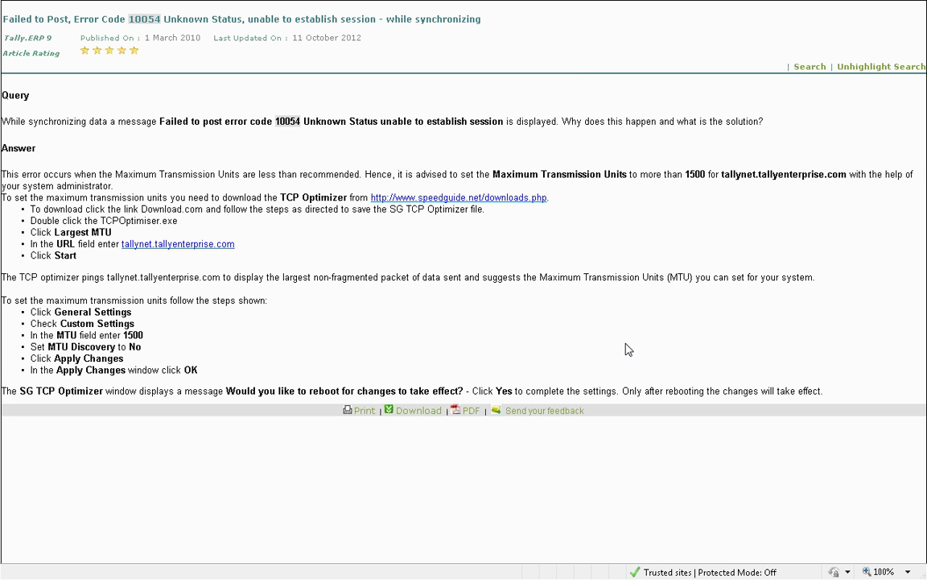
{"action": "key", "text": "F11"}
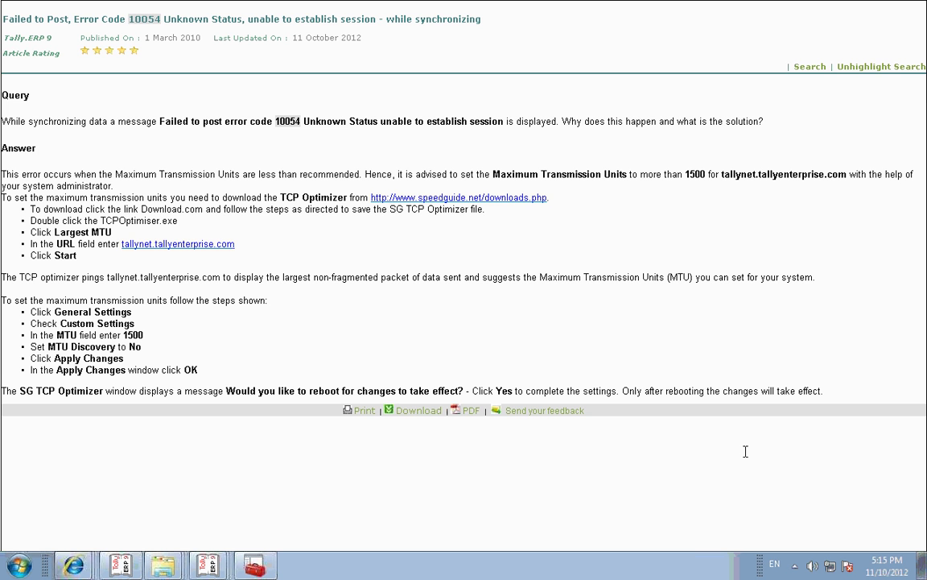
{"action": "mouse_move", "coordinate": [612, 4]}
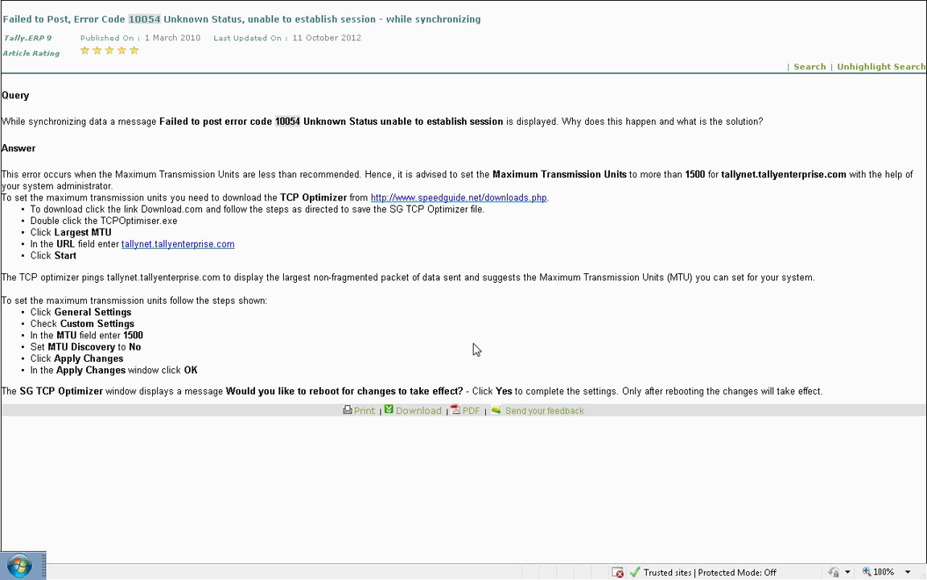
Step: Close the Job Work company in its Tally window, then bring the Demo Tally window forward
{"action": "key", "text": "super+d"}
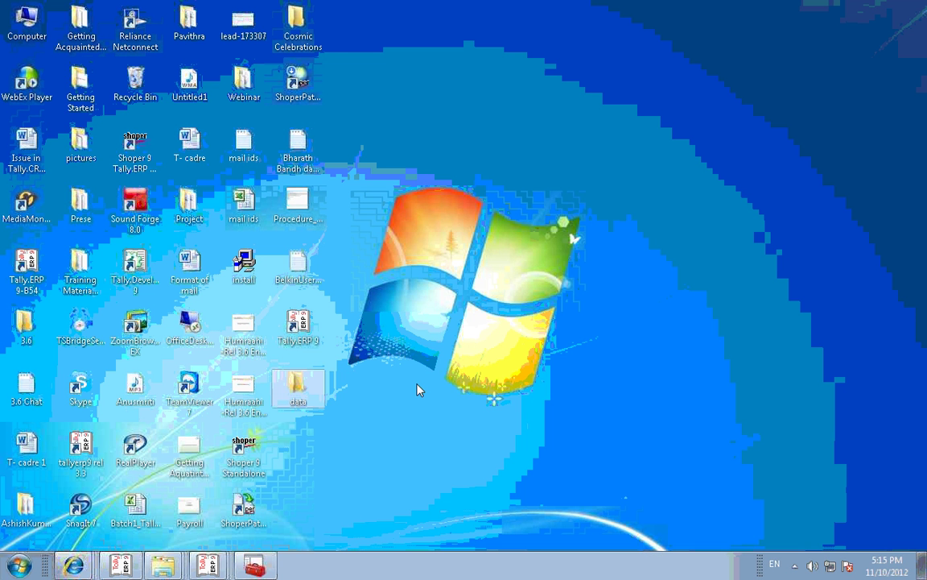
{"action": "mouse_move", "coordinate": [207, 569]}
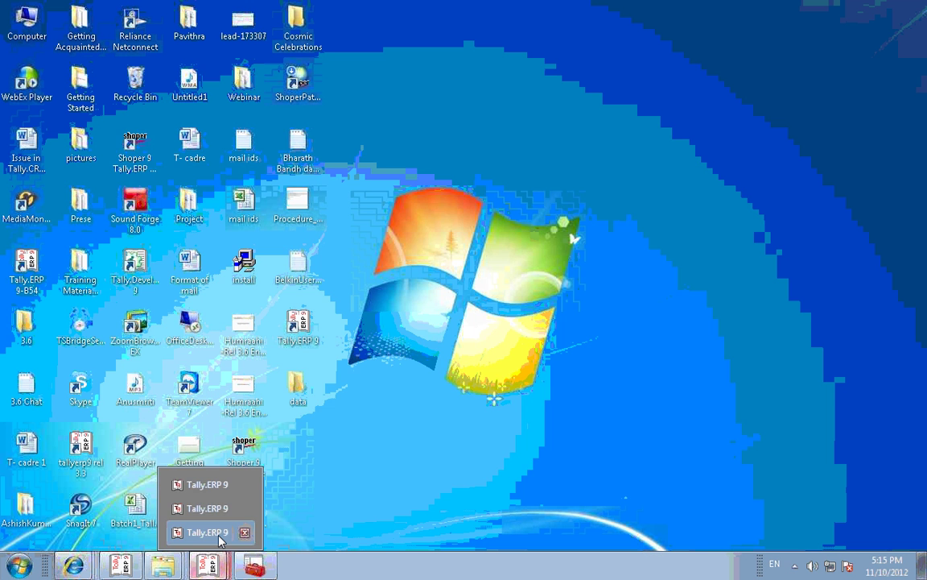
{"action": "left_click", "coordinate": [214, 533]}
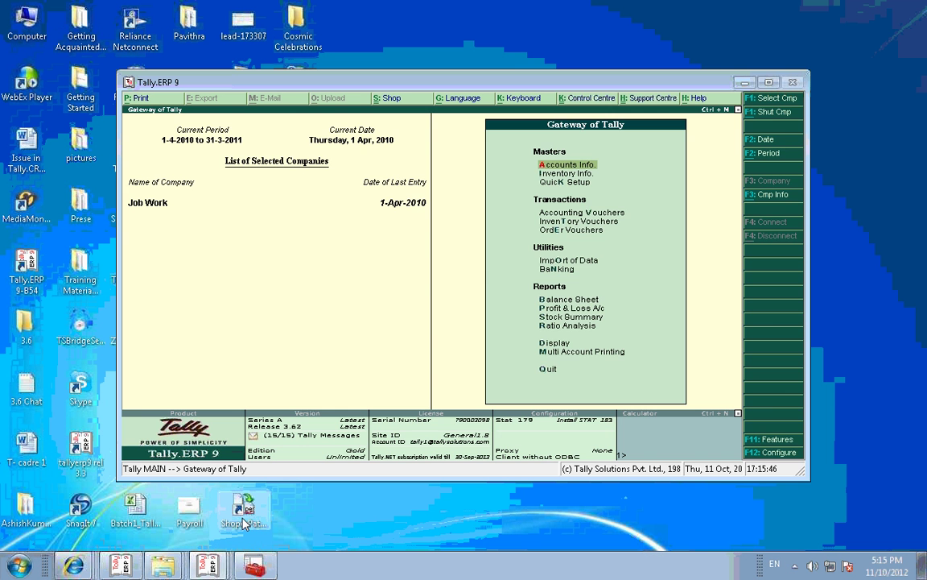
{"action": "key", "text": "Escape"}
{"action": "key", "text": "n"}
{"action": "key", "text": "alt+F1"}
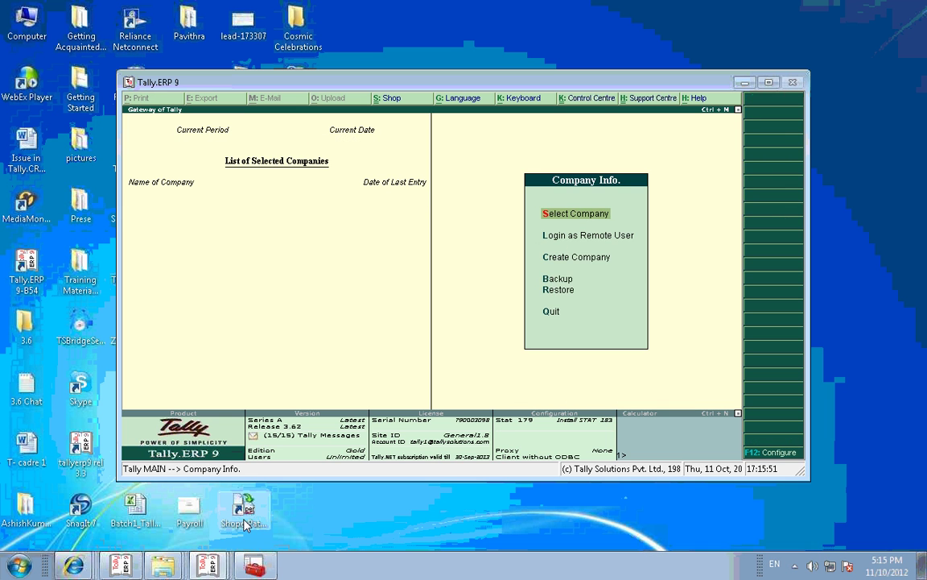
{"action": "left_click", "coordinate": [203, 567]}
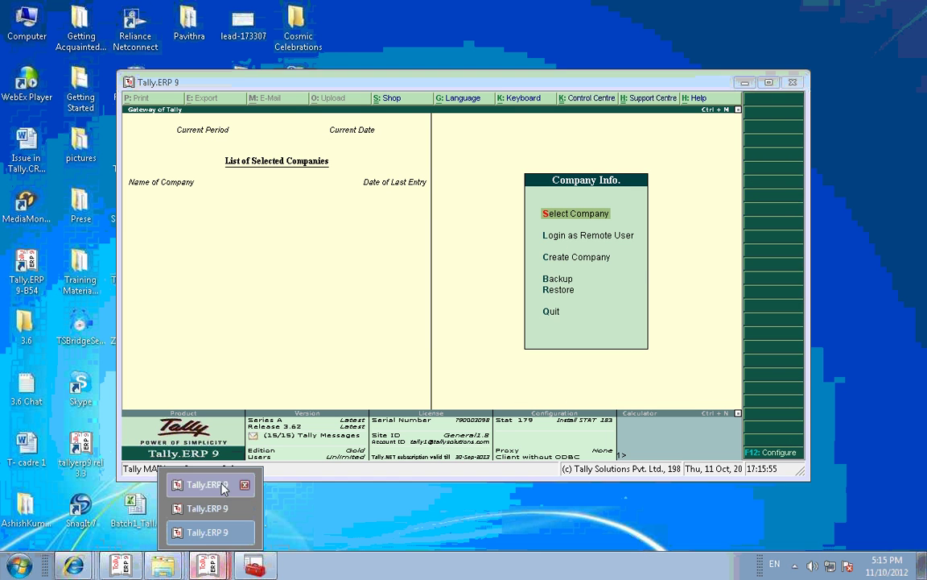
{"action": "left_click", "coordinate": [224, 486]}
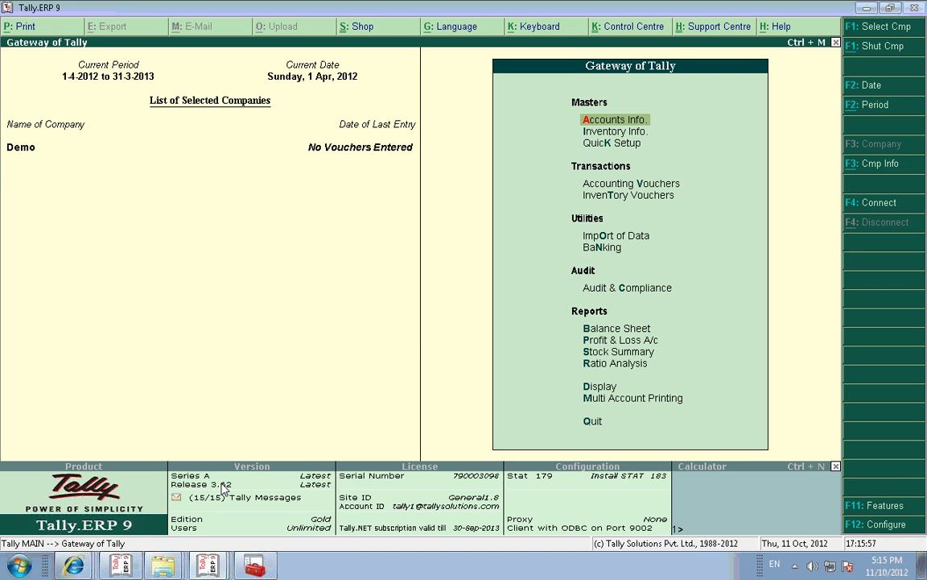
Step: Bring the company-less Tally window forward and open its F12 Configuration menu
{"action": "left_click", "coordinate": [127, 568]}
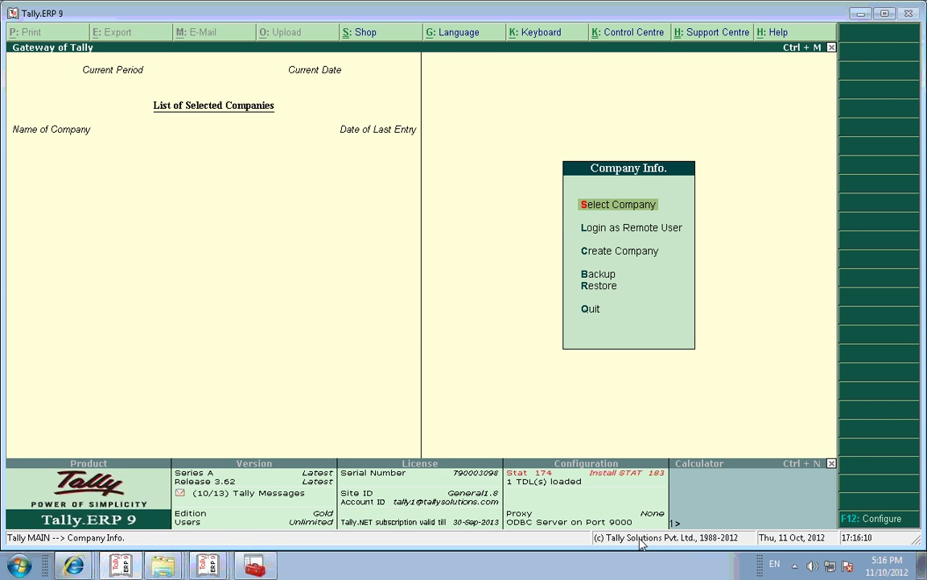
{"action": "left_click", "coordinate": [796, 567]}
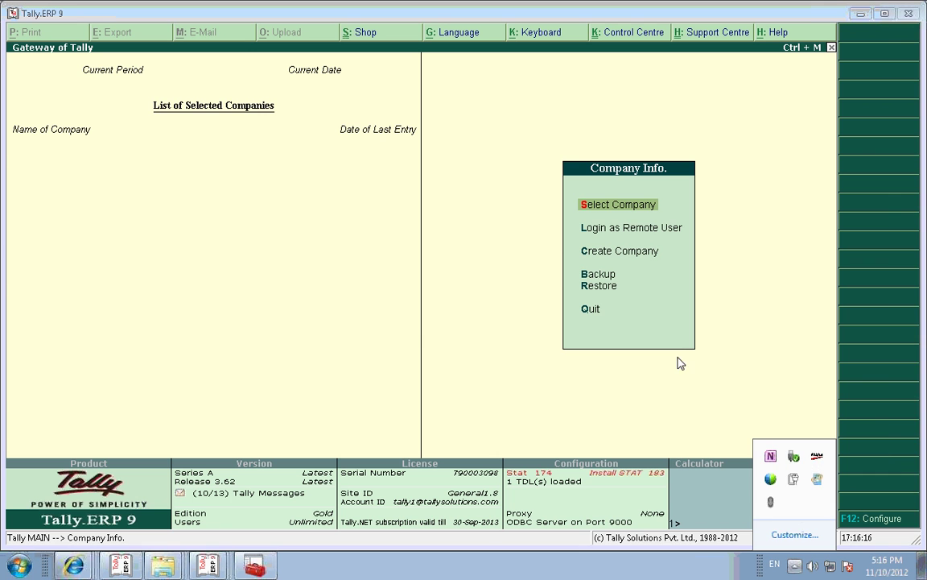
{"action": "left_click", "coordinate": [521, 168]}
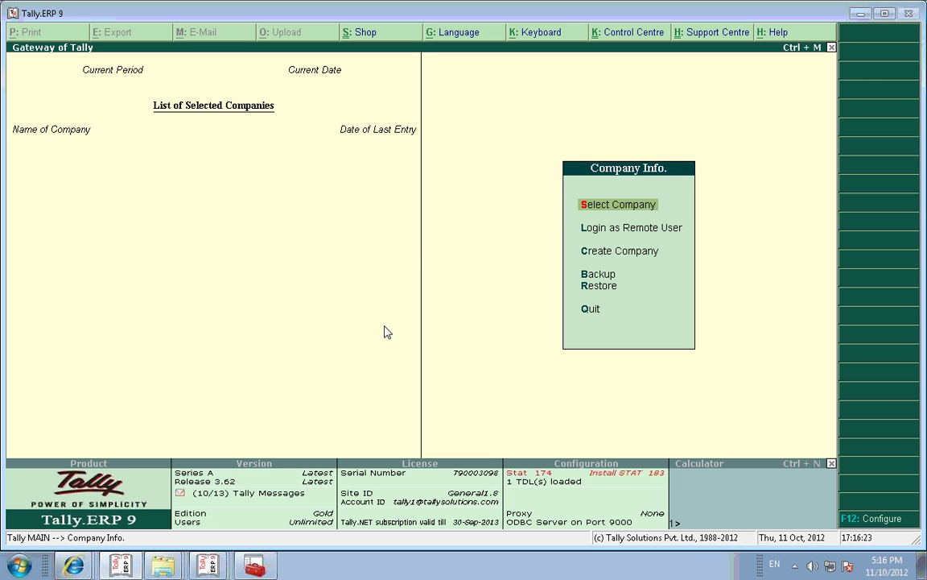
{"action": "key", "text": "F12"}
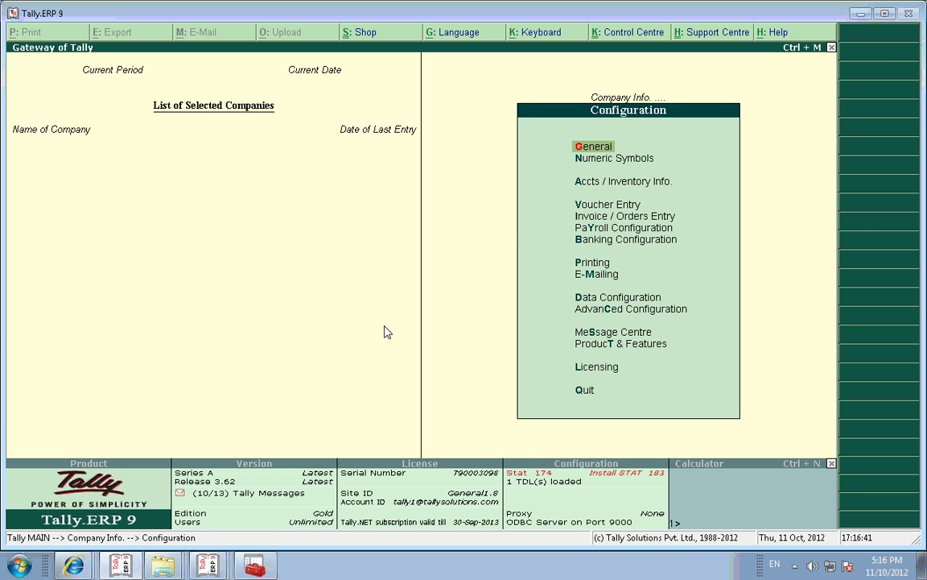
Step: Set Tally to act as Server on port 9001 in Advanced Configuration and save
{"action": "type", "text": "c"}
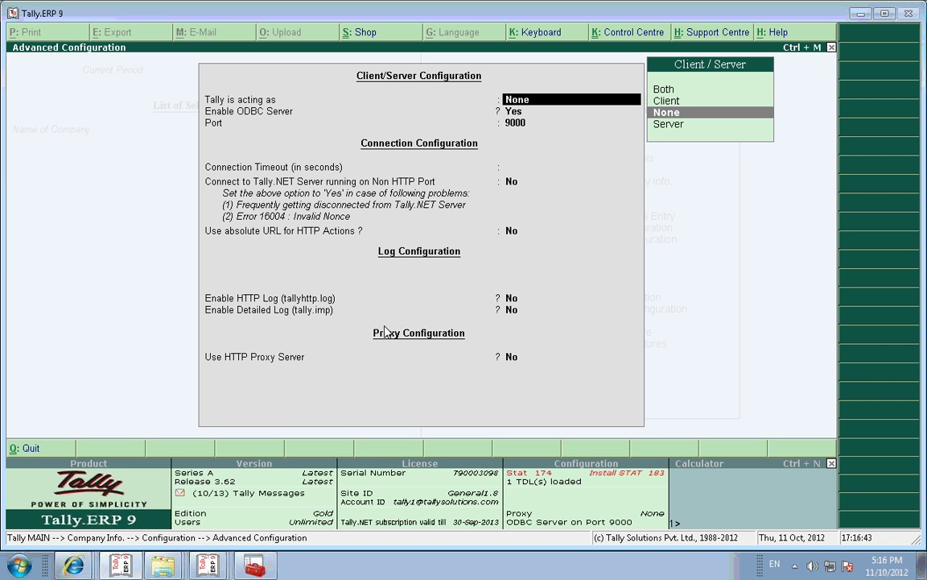
{"action": "type", "text": "Server"}
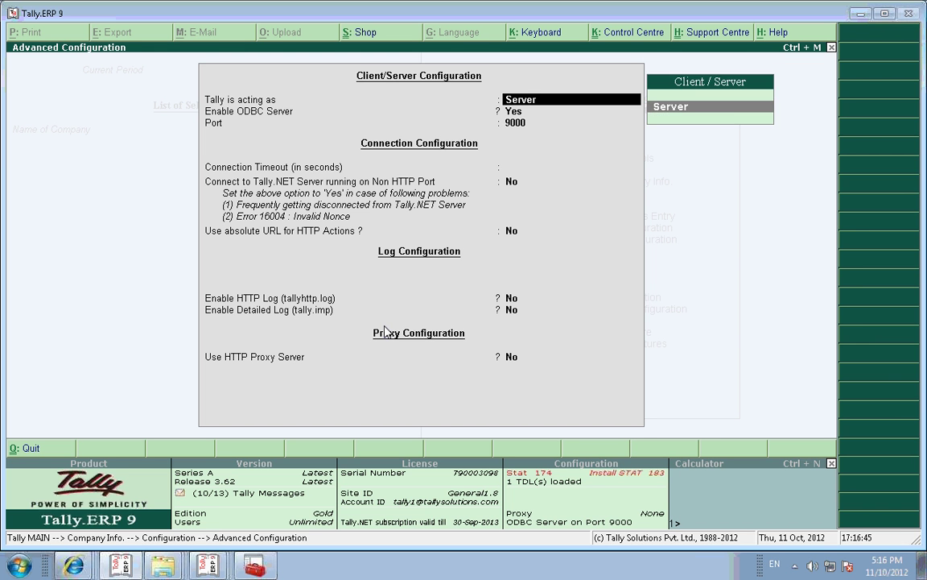
{"action": "key", "text": "Return"}
{"action": "key", "text": "Return"}
{"action": "key", "text": "Return"}
{"action": "key", "text": "Return"}
{"action": "key", "text": "BackSpace"}
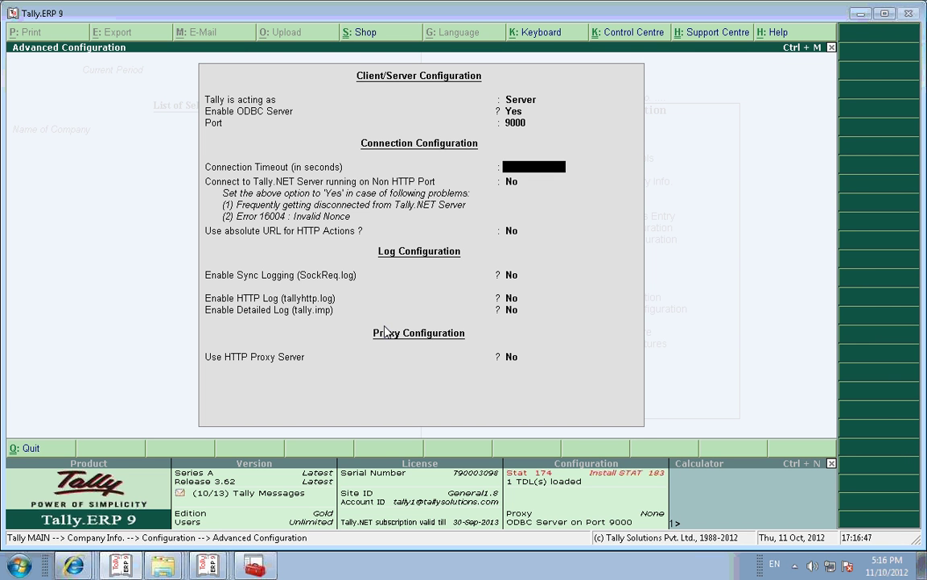
{"action": "key", "text": "BackSpace"}
{"action": "type", "text": "9001"}
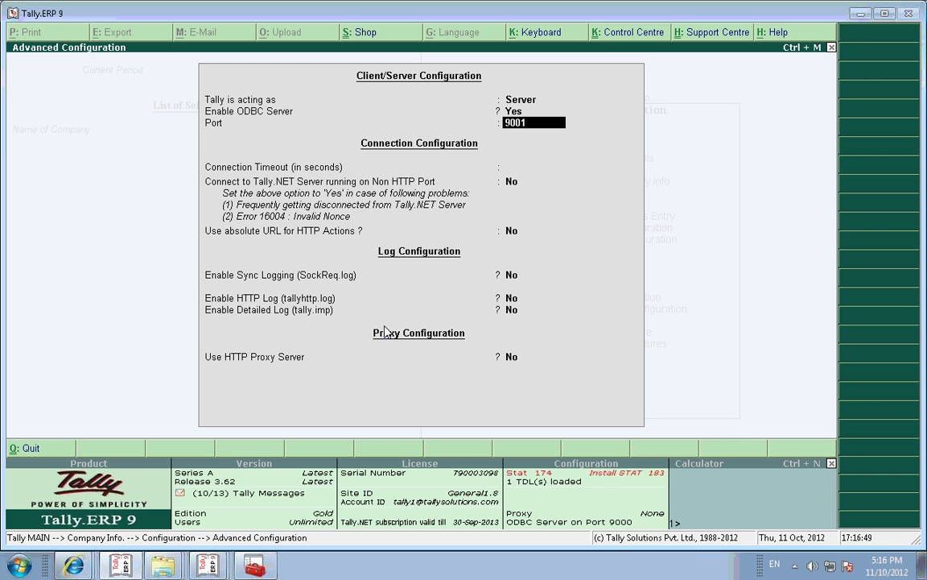
{"action": "key", "text": "Return"}
{"action": "key", "text": "Return"}
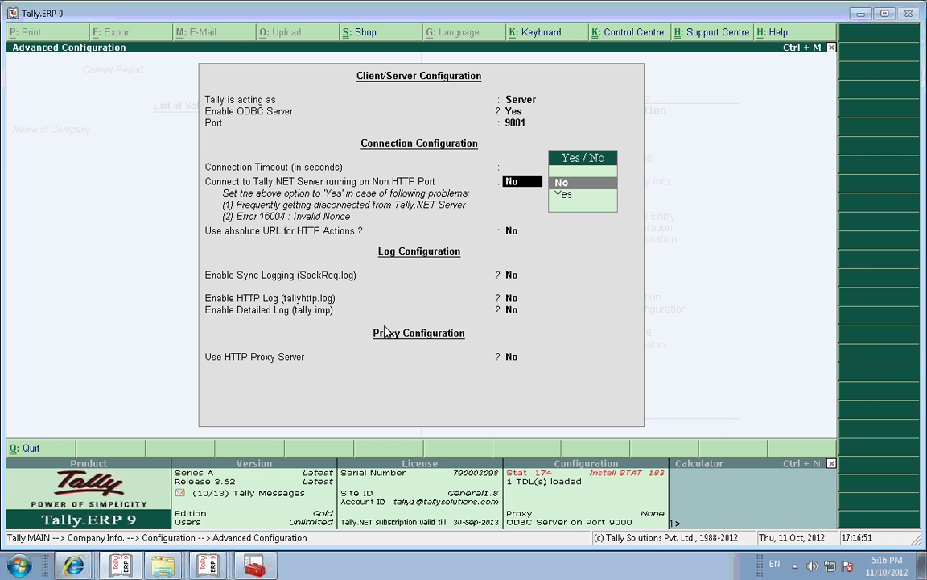
{"action": "key", "text": "Return"}
{"action": "key", "text": "Return"}
{"action": "key", "text": "Return"}
{"action": "key", "text": "Return"}
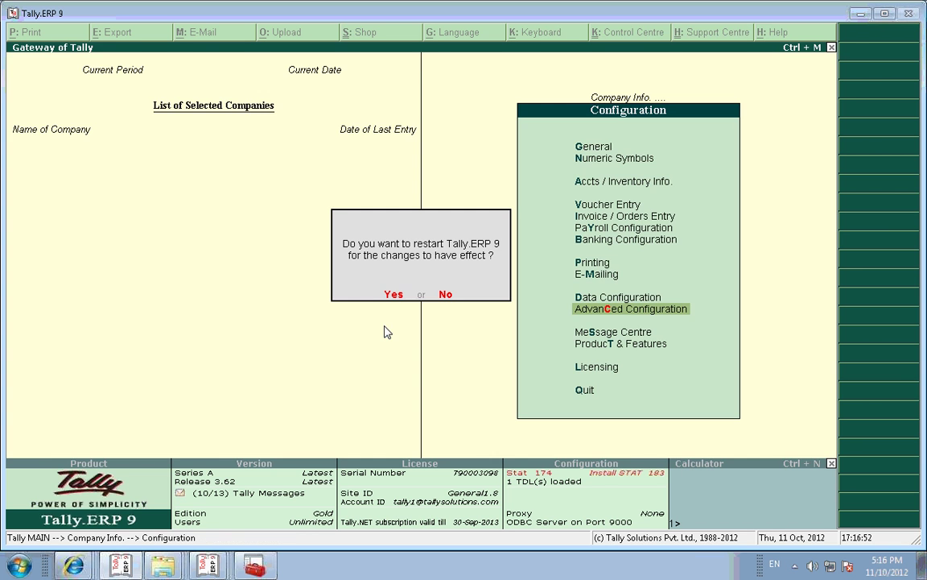
Step: Restart Tally to apply the server settings, then begin Create Company
{"action": "key", "text": "n"}
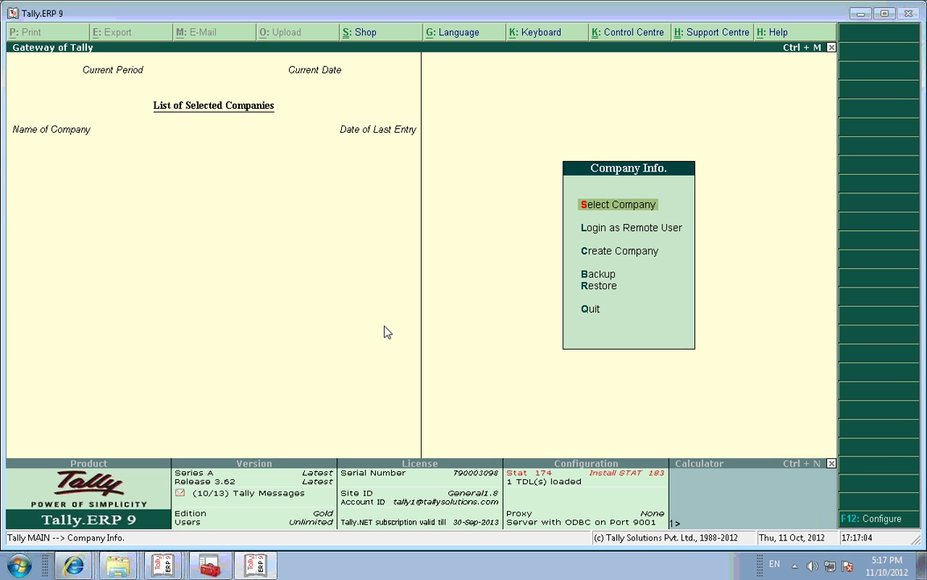
{"action": "key", "text": "c"}
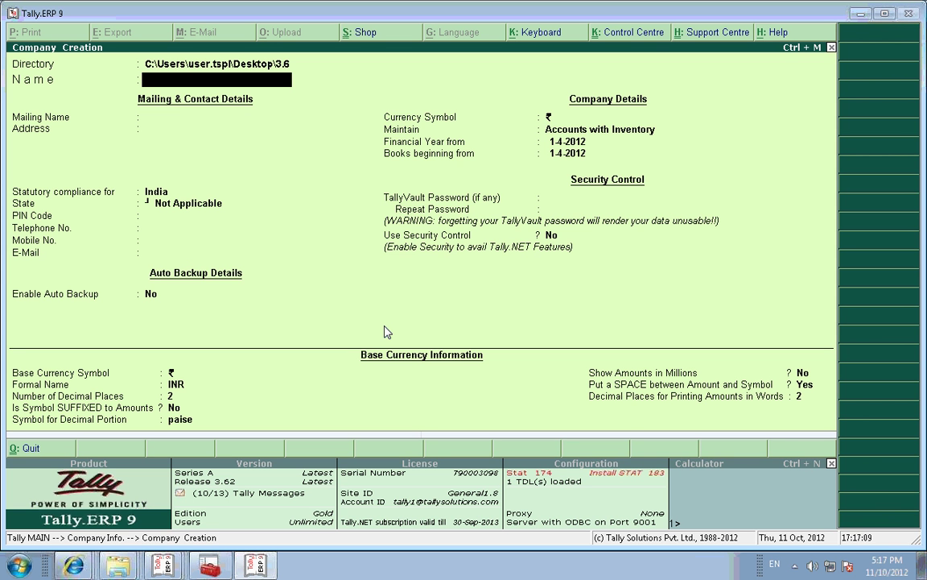
Step: Name the new company 'Server' with country India and state Karnataka
{"action": "type", "text": "Server"}
{"action": "key", "text": "Return"}
{"action": "key", "text": "Return"}
{"action": "key", "text": "Return"}
{"action": "key", "text": "Return"}
{"action": "type", "text": "K"}
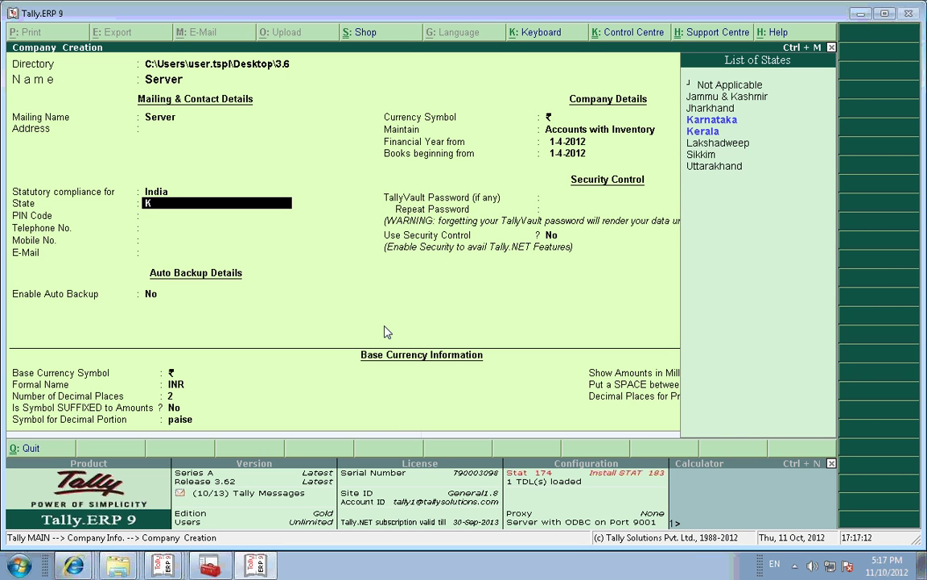
{"action": "type", "text": "arnata"}
{"action": "key", "text": "Return"}
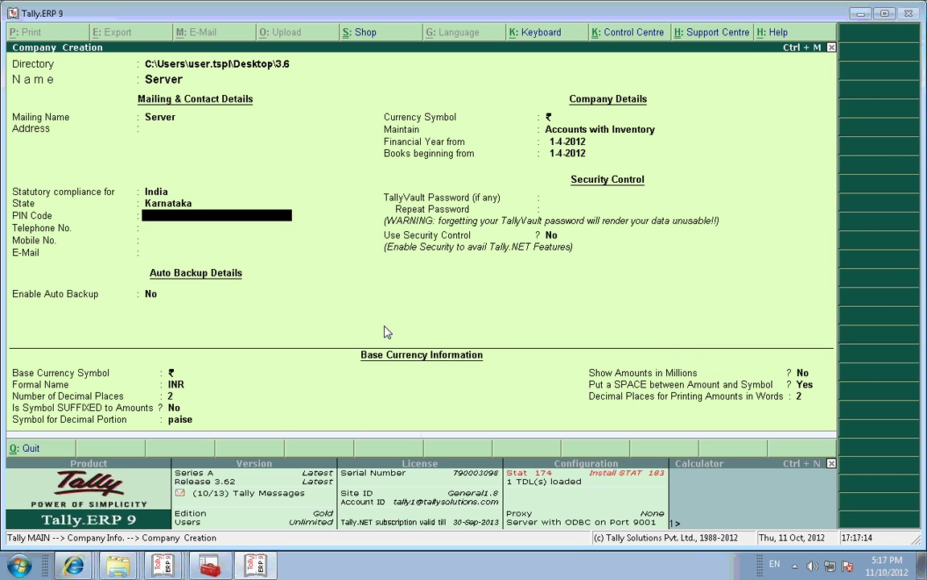
{"action": "key", "text": "Return"}
{"action": "key", "text": "Return"}
{"action": "key", "text": "Return"}
{"action": "key", "text": "Return"}
{"action": "key", "text": "Return"}
{"action": "key", "text": "Return"}
{"action": "key", "text": "Return"}
{"action": "key", "text": "Return"}
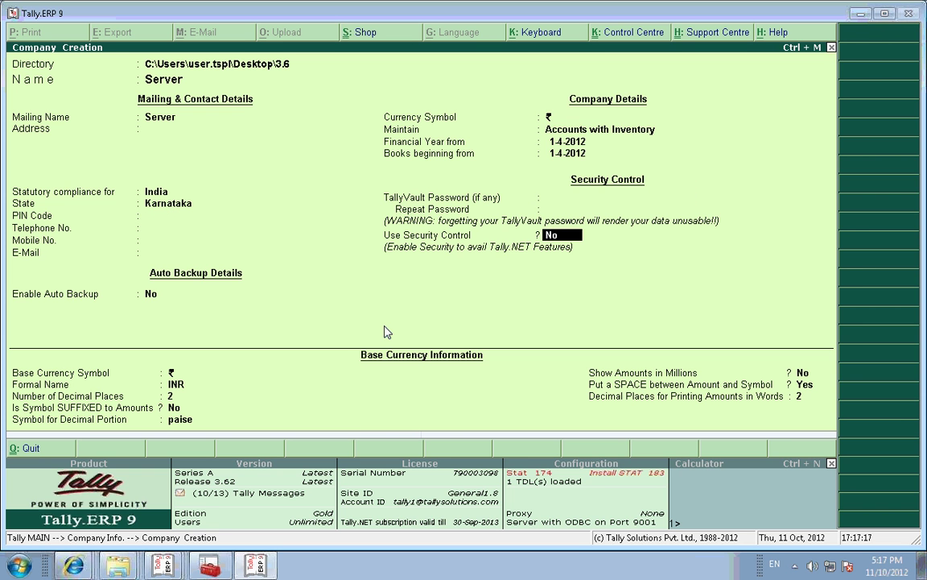
Step: Enable security control with an administrator name and password, and accept the company
{"action": "type", "text": "y"}
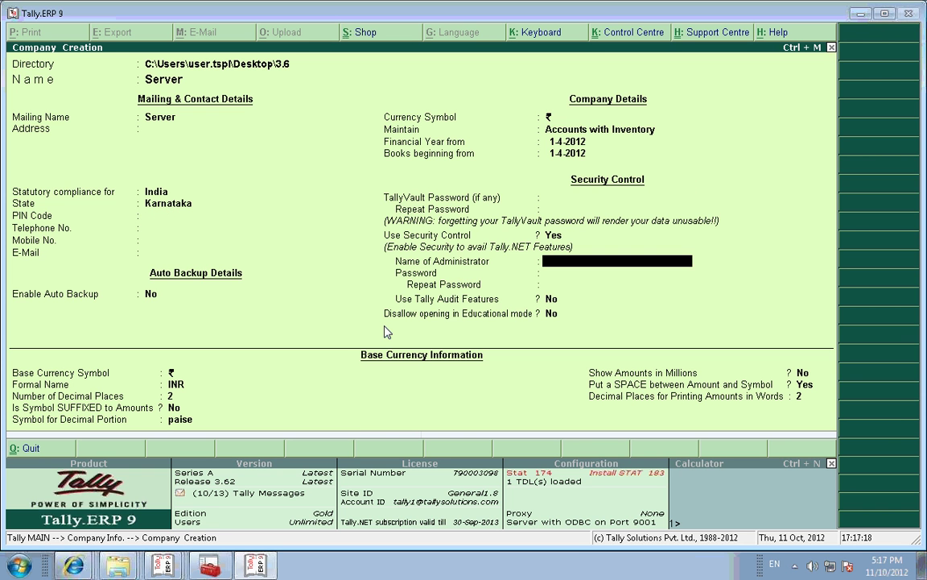
{"action": "type", "text": "a"}
{"action": "key", "text": "Return"}
{"action": "type", "text": "a"}
{"action": "key", "text": "Return"}
{"action": "type", "text": "a"}
{"action": "key", "text": "Return"}
{"action": "key", "text": "Return"}
{"action": "key", "text": "Return"}
{"action": "key", "text": "Return"}
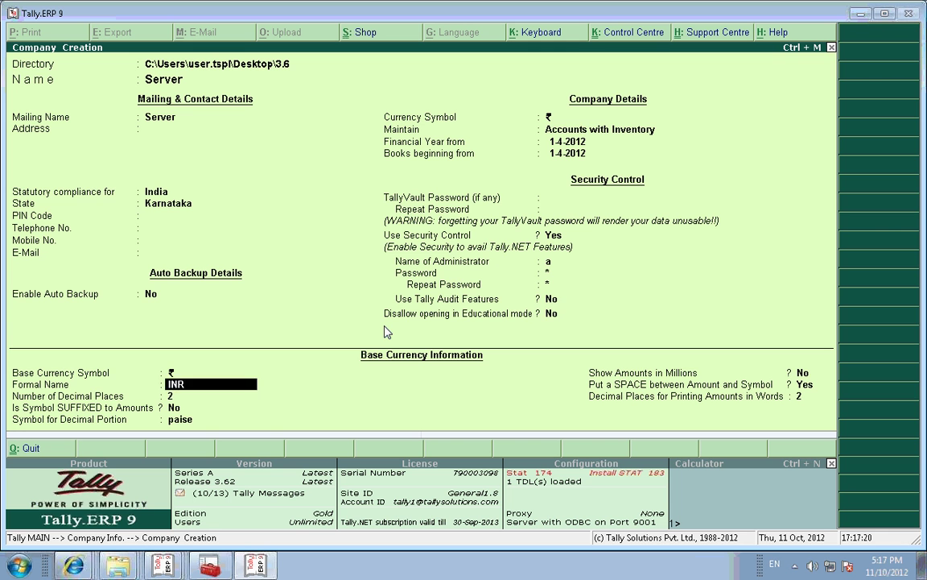
{"action": "key", "text": "Return"}
{"action": "key", "text": "Return"}
{"action": "key", "text": "Return"}
{"action": "key", "text": "Return"}
{"action": "key", "text": "Return"}
{"action": "key", "text": "Return"}
{"action": "key", "text": "Return"}
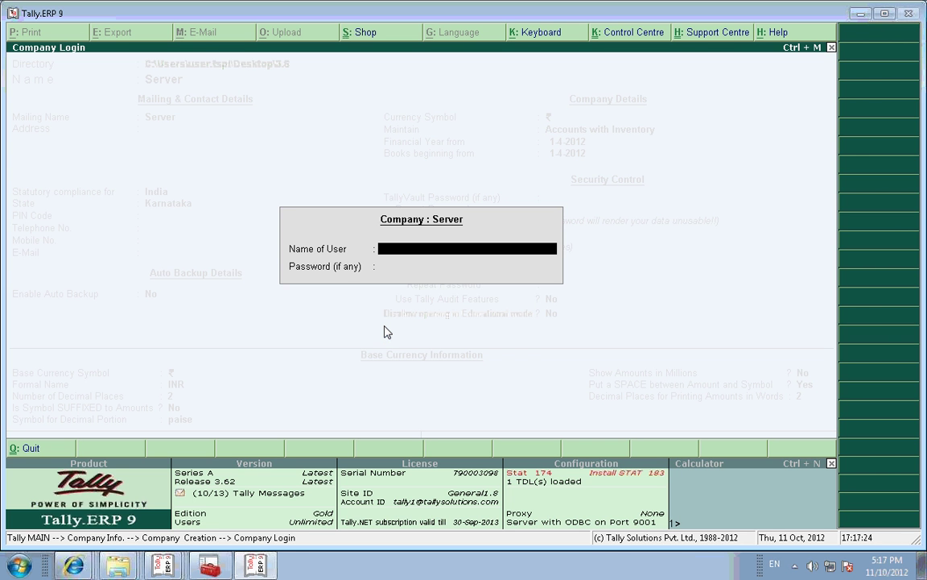
Step: Log in to the Server company as administrator, then Alt+Tab to the Demo window
{"action": "type", "text": "a"}
{"action": "key", "text": "Return"}
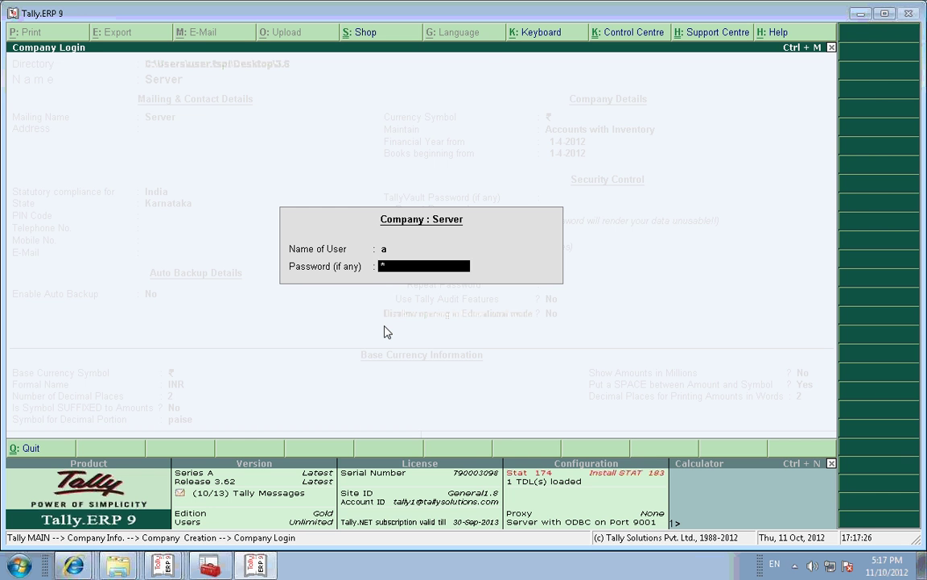
{"action": "key", "text": "Return"}
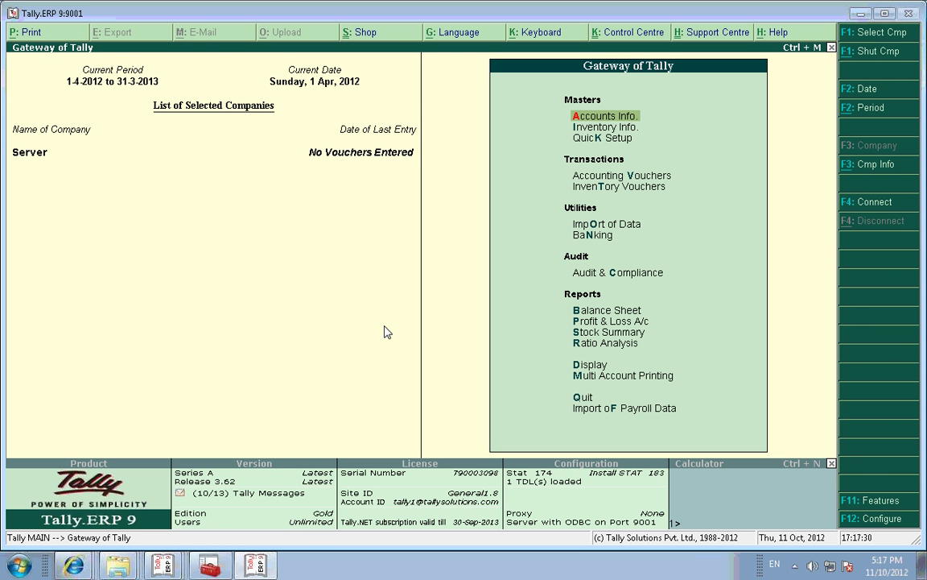
{"action": "key", "text": "alt+Tab"}
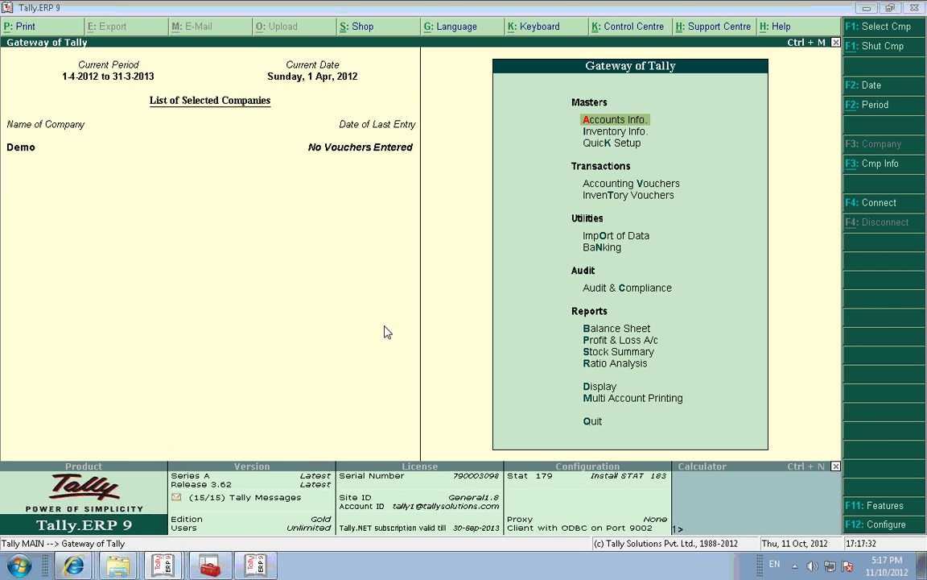
Step: Quit the two extra empty Tally windows
{"action": "key", "text": "alt+Tab"}
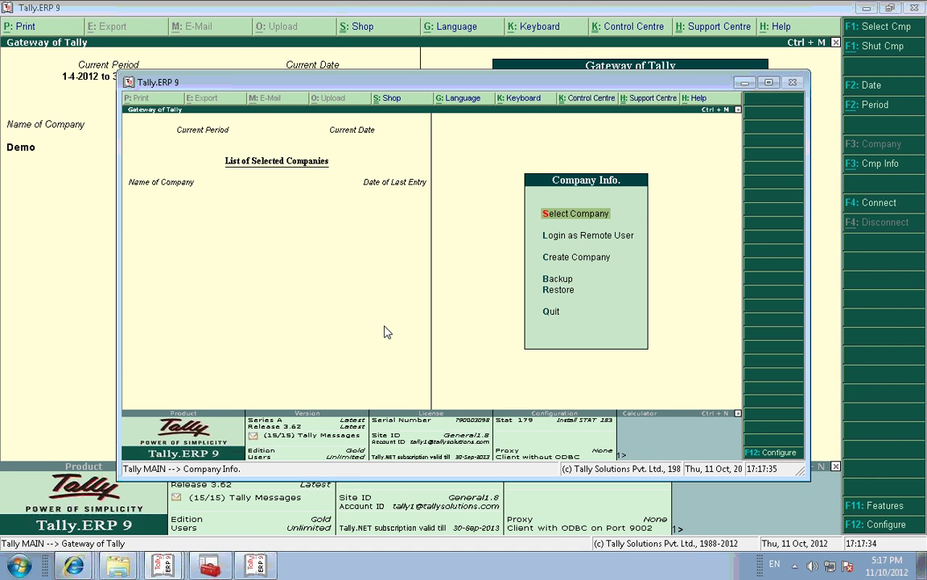
{"action": "key", "text": "Escape"}
{"action": "key", "text": "Return"}
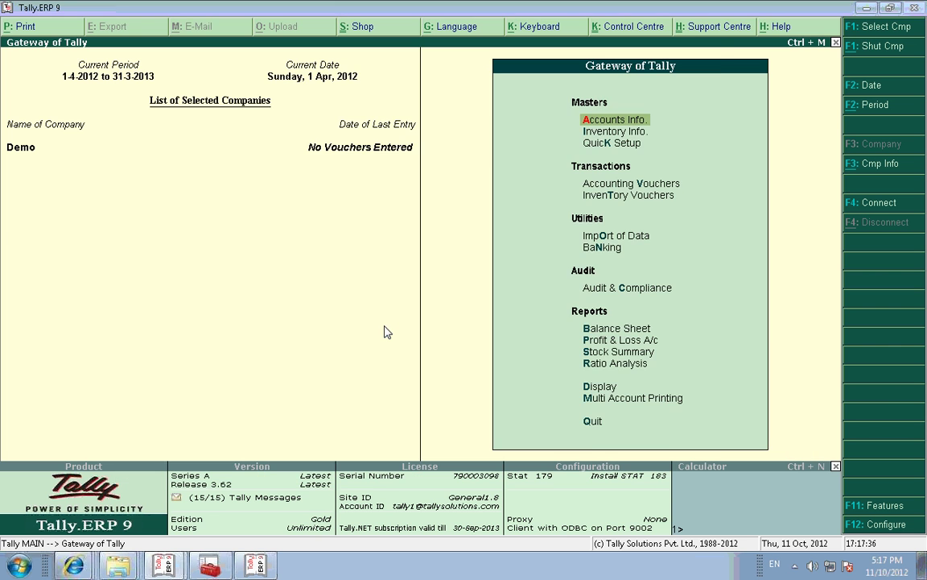
{"action": "key", "text": "alt+Tab"}
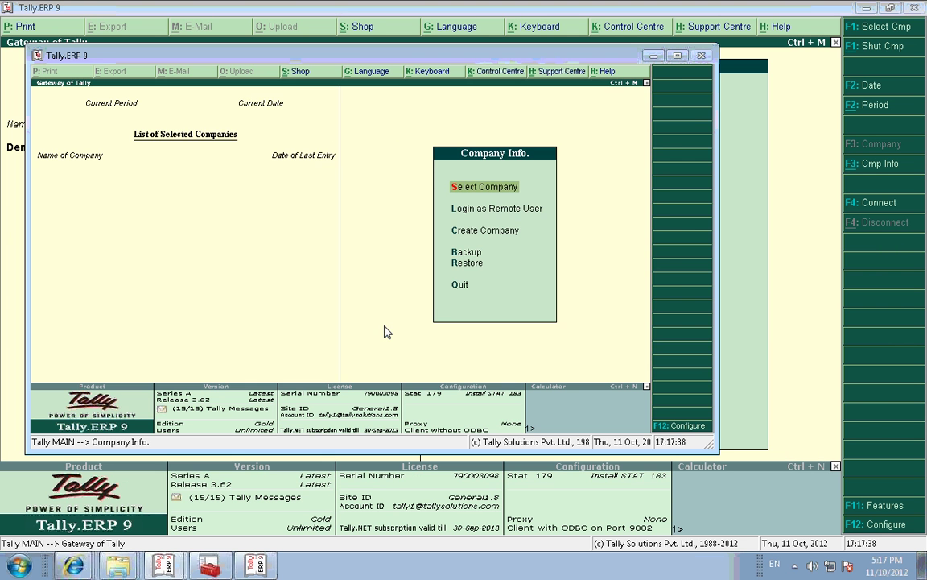
{"action": "key", "text": "Escape"}
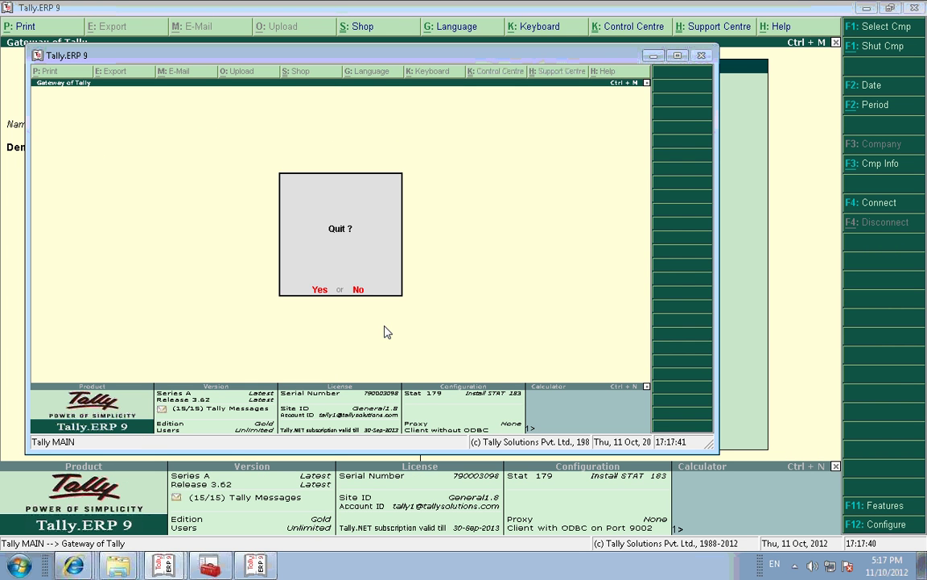
{"action": "key", "text": "Return"}
Step: Alt+Tab between the Server and Demo windows, leaving Demo's Gateway of Tally in front
{"action": "key", "text": "alt+Tab"}
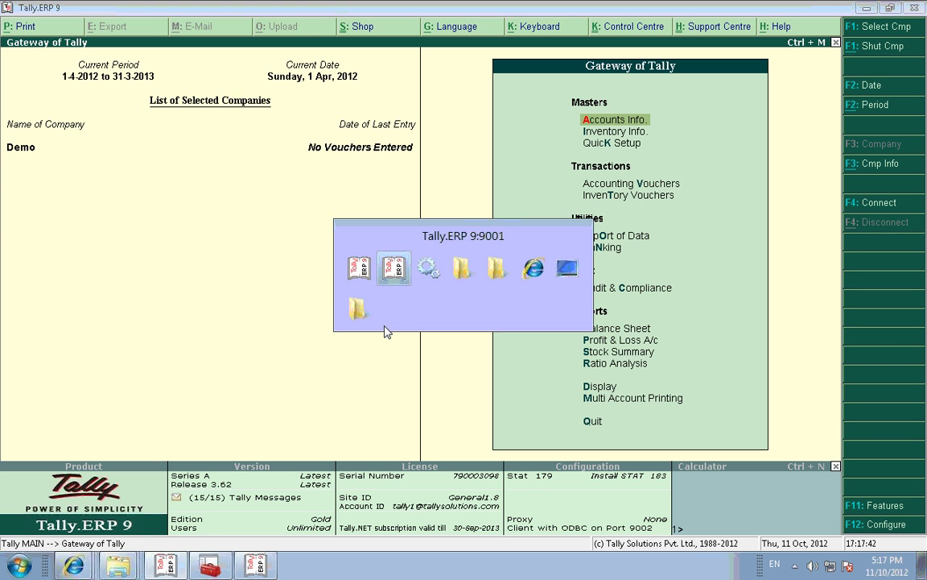
{"action": "key", "text": "alt+Tab"}
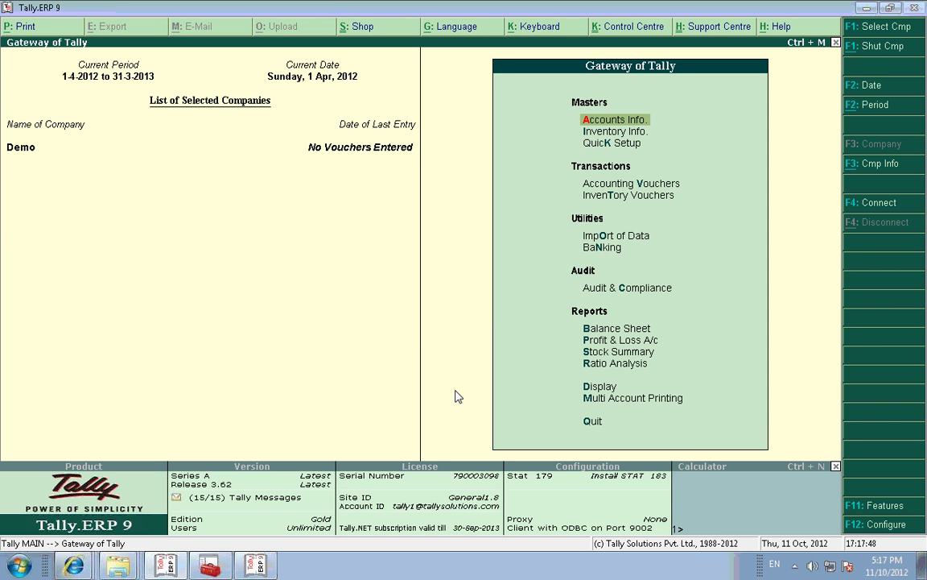
{"action": "key", "text": "alt+Tab"}
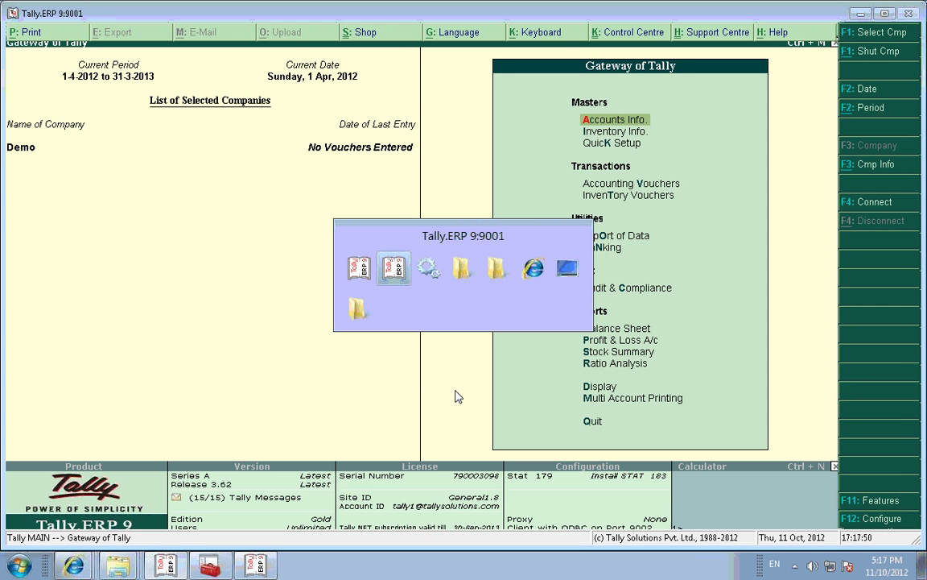
{"action": "key", "text": "alt+Tab"}
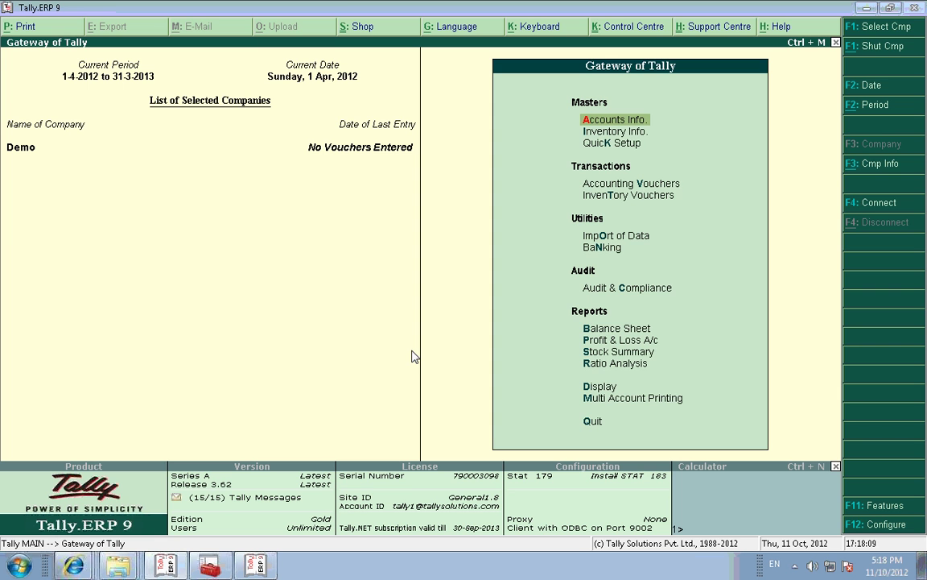
Step: Keep Demo as a Client with ODBC on port 9002, leaving URL, logging and proxy options at No
{"action": "key", "text": "F12"}
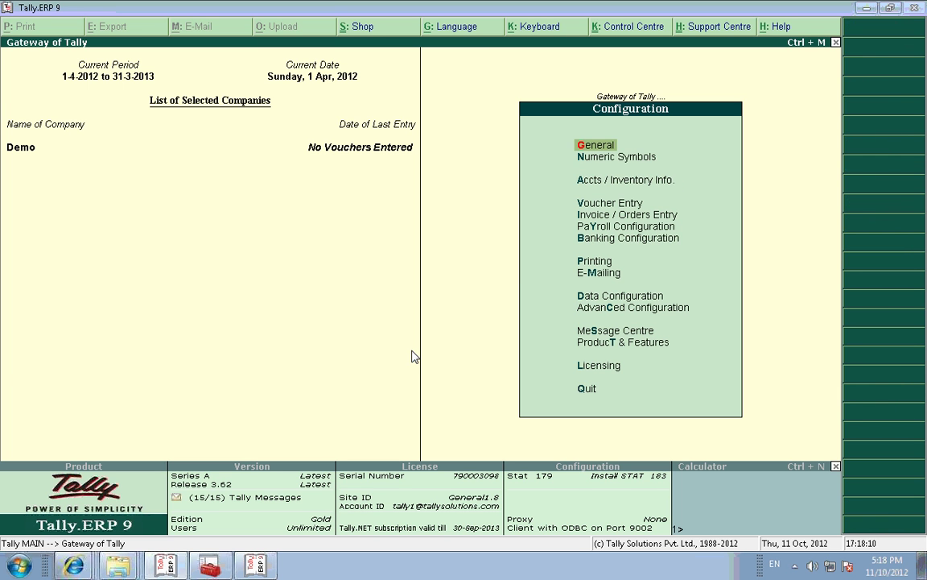
{"action": "key", "text": "Down"}
{"action": "key", "text": "Down"}
{"action": "key", "text": "Down"}
{"action": "key", "text": "Down"}
{"action": "key", "text": "Down"}
{"action": "key", "text": "Down"}
{"action": "key", "text": "Down"}
{"action": "key", "text": "Down"}
{"action": "key", "text": "Down"}
{"action": "key", "text": "Down"}
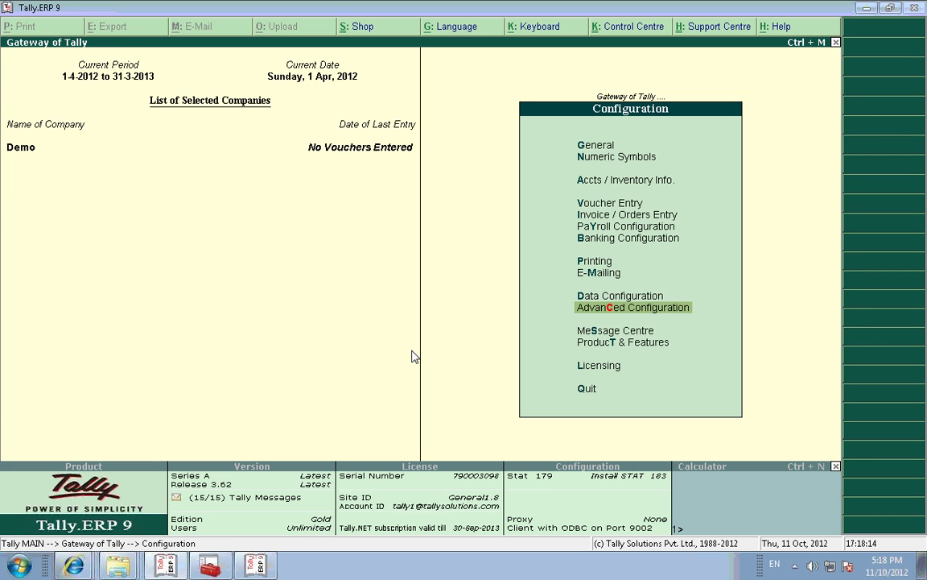
{"action": "key", "text": "Return"}
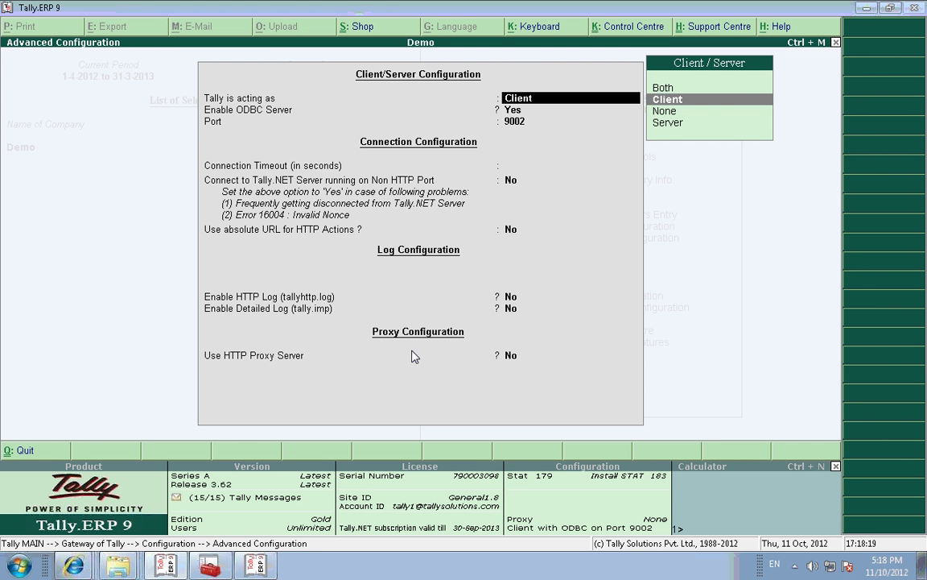
{"action": "key", "text": "Return"}
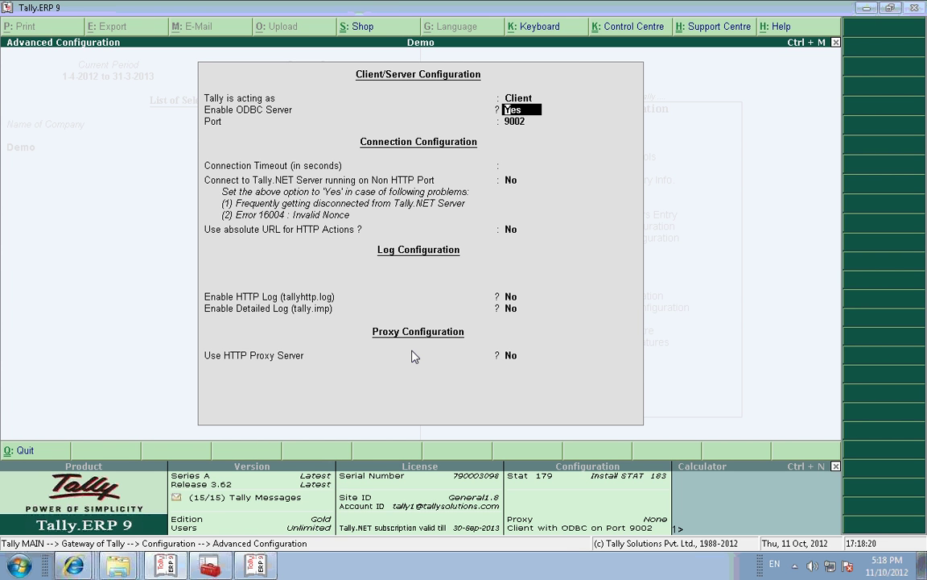
{"action": "key", "text": "Return"}
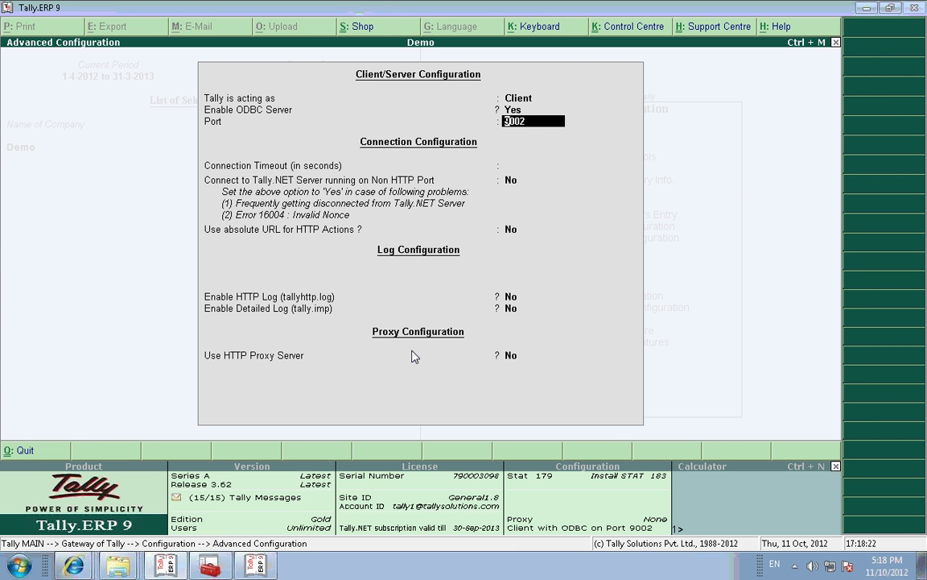
{"action": "key", "text": "Return"}
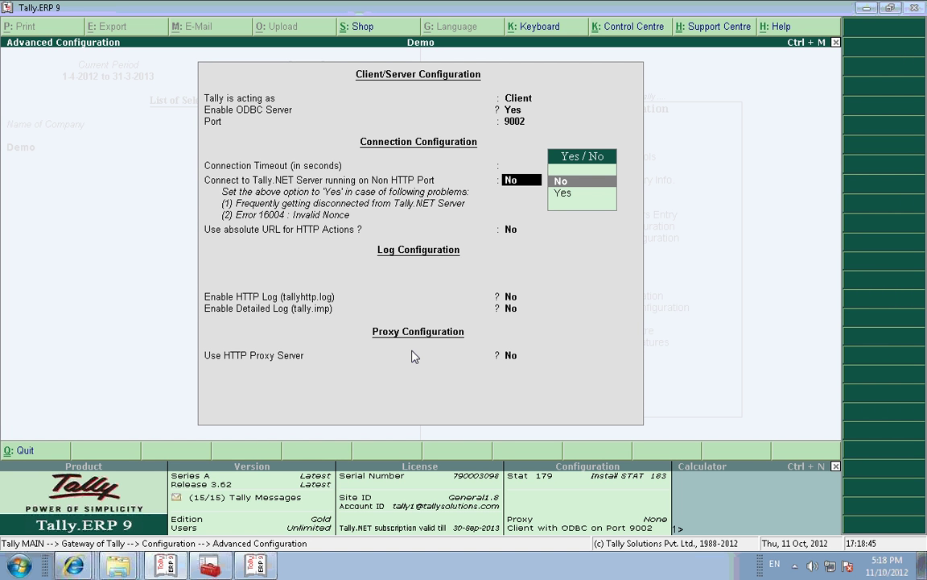
{"action": "key", "text": "Return"}
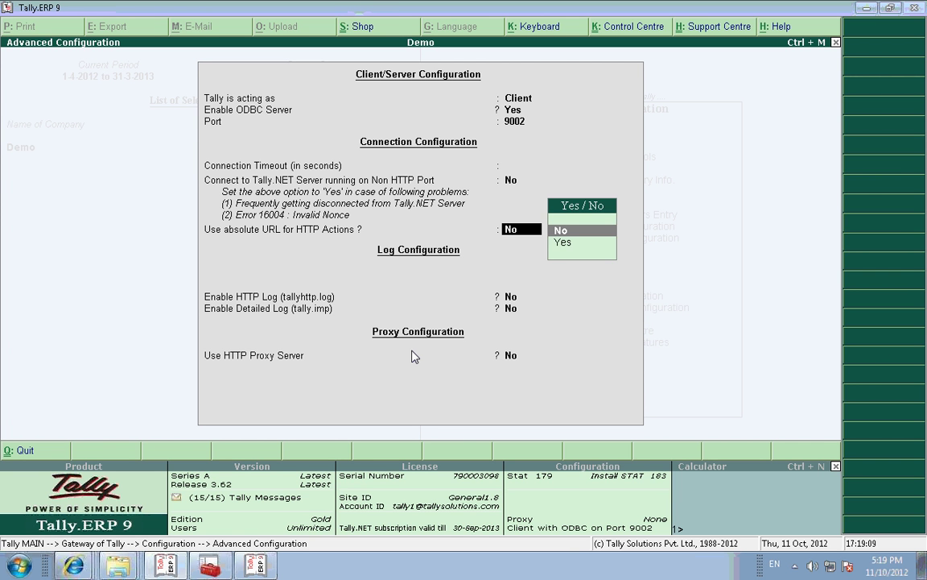
{"action": "key", "text": "Return"}
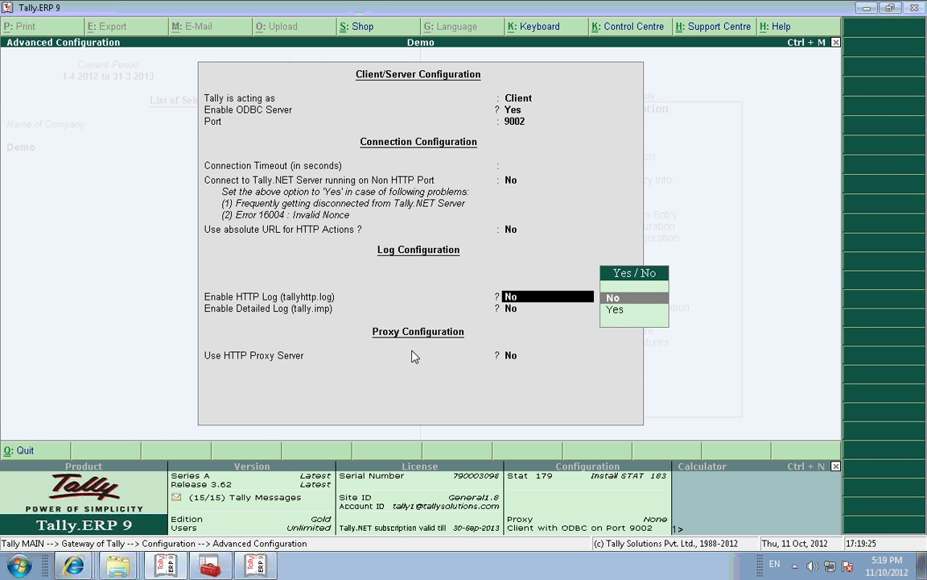
{"action": "key", "text": "Return"}
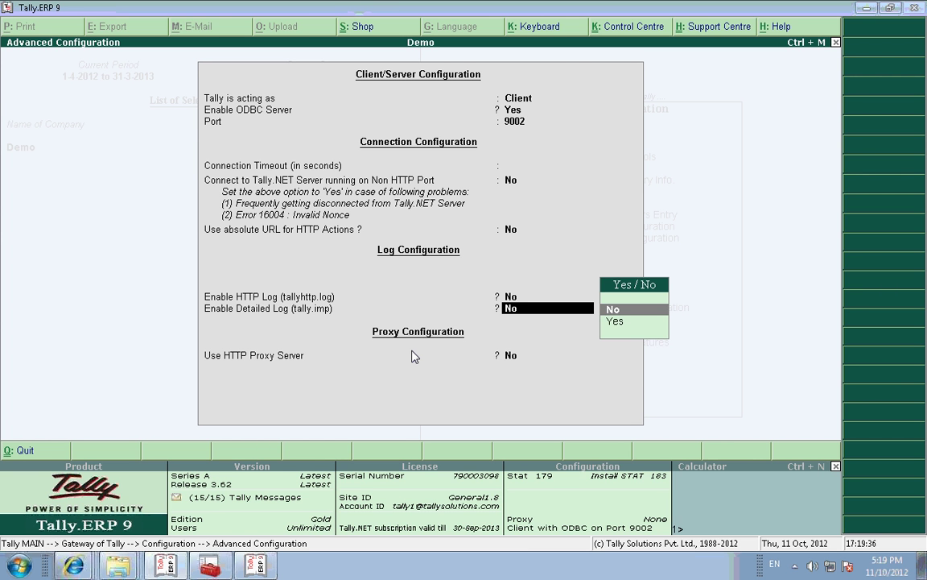
{"action": "key", "text": "Return"}
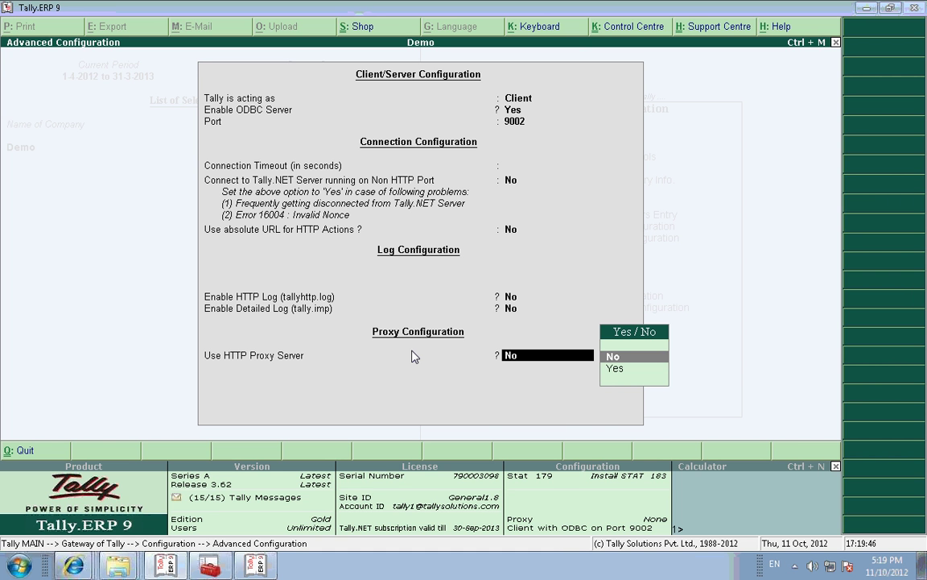
{"action": "key", "text": "Return"}
{"action": "key", "text": "Return"}
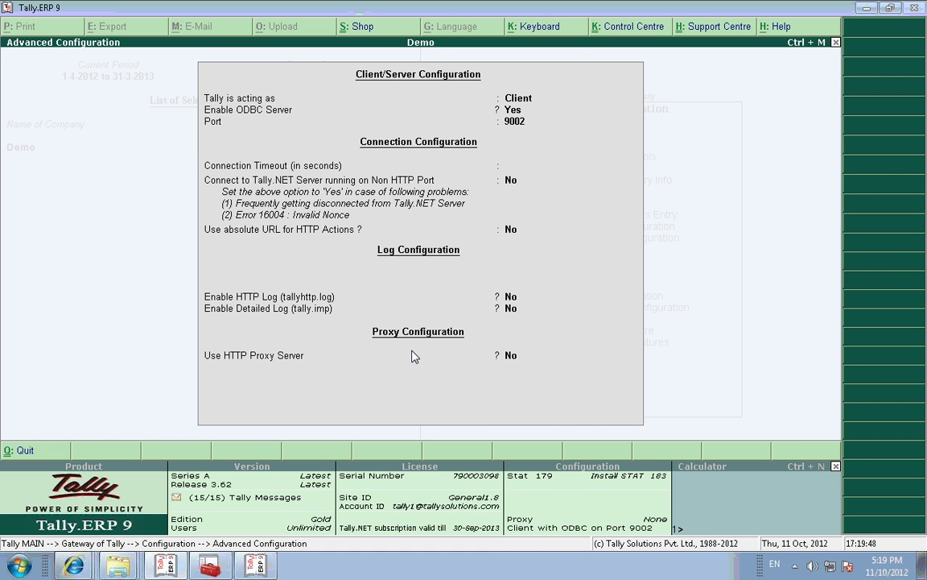
Step: Accept the settings, restart, log back into Demo, then switch to the Tally.ERP 9:9001 Server window
{"action": "key", "text": "n"}
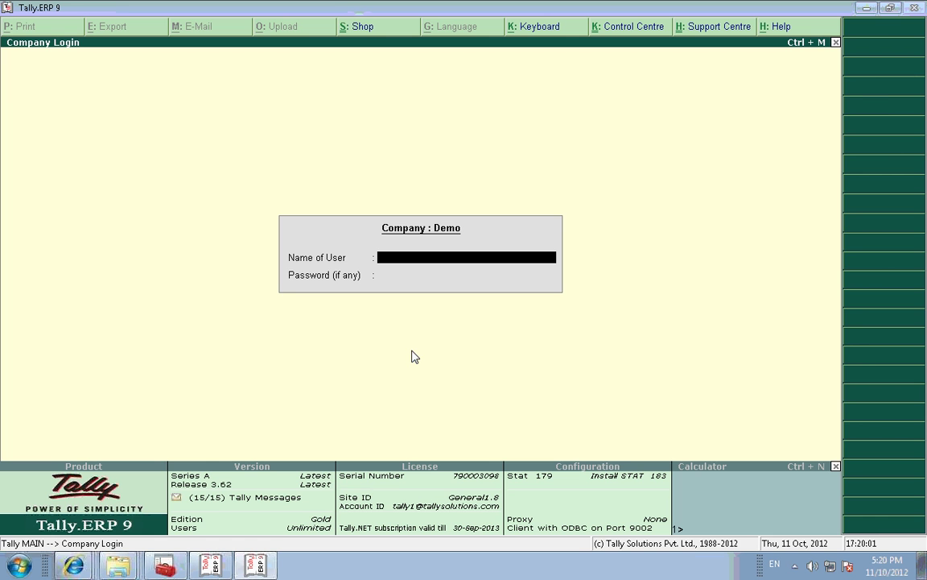
{"action": "type", "text": "a"}
{"action": "key", "text": "Return"}
{"action": "key", "text": "Return"}
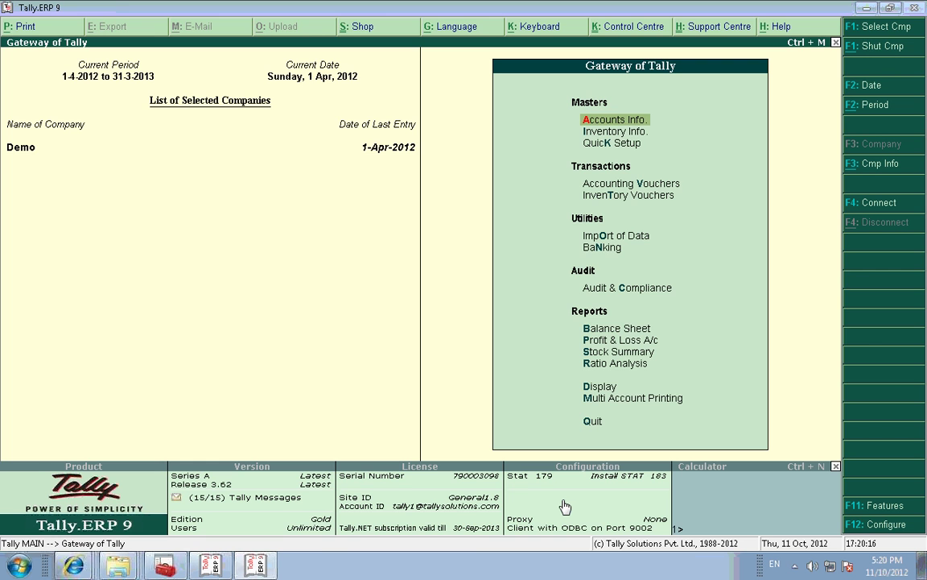
{"action": "key", "text": "alt+Tab"}
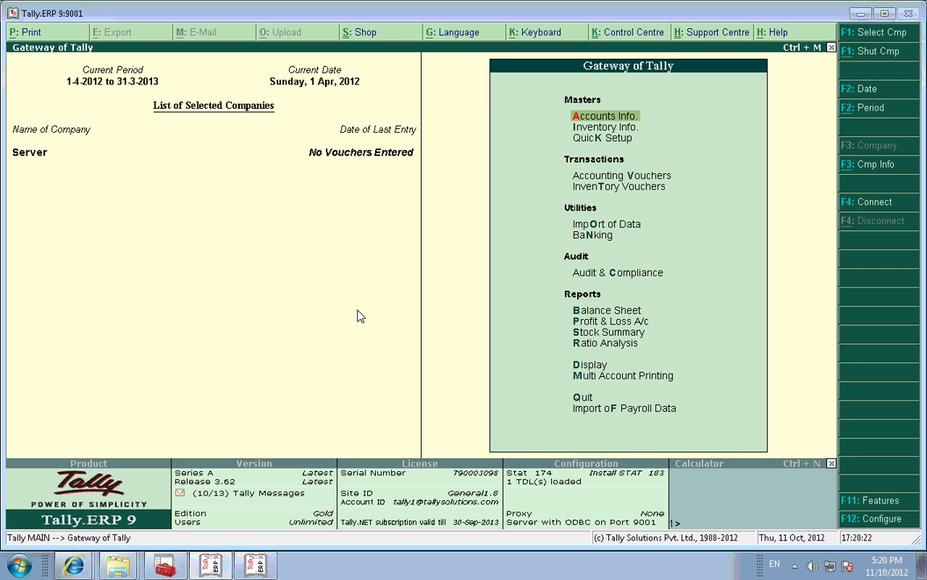
Step: Keep the Server company as Server with ODBC on port 9001, accept the configuration, and restart
{"action": "key", "text": "F12"}
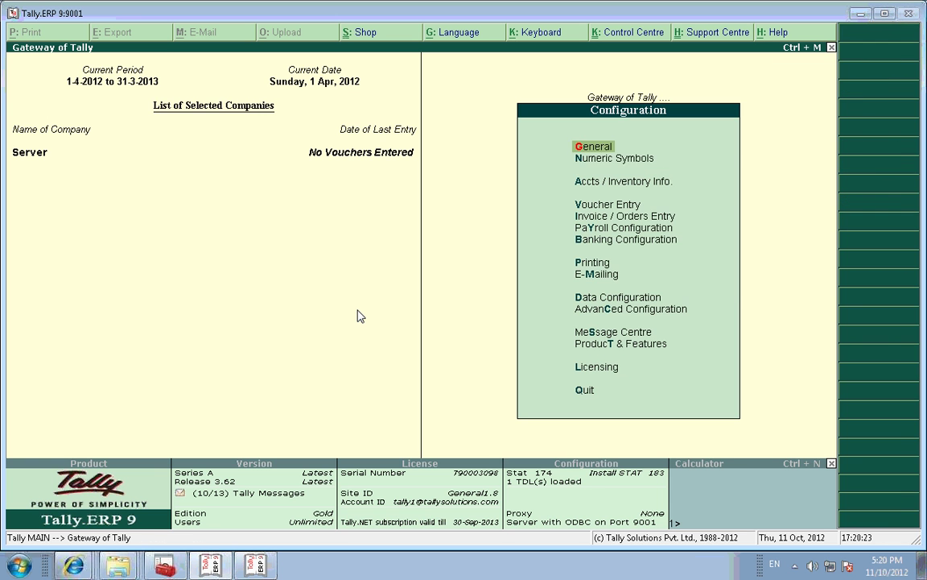
{"action": "key", "text": "Down"}
{"action": "key", "text": "Down"}
{"action": "key", "text": "Down"}
{"action": "key", "text": "Down"}
{"action": "key", "text": "Down"}
{"action": "key", "text": "Down"}
{"action": "key", "text": "Down"}
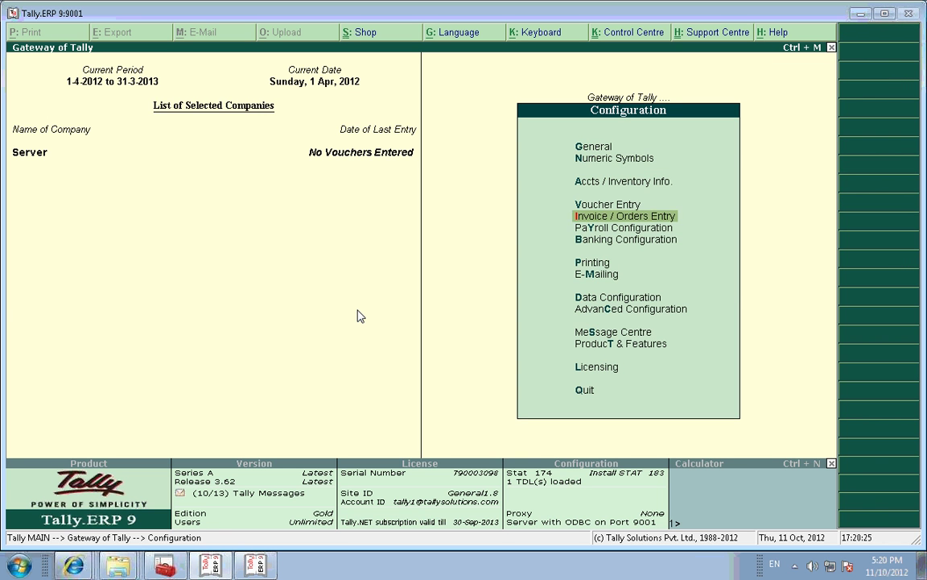
{"action": "key", "text": "Down"}
{"action": "key", "text": "Down"}
{"action": "key", "text": "Down"}
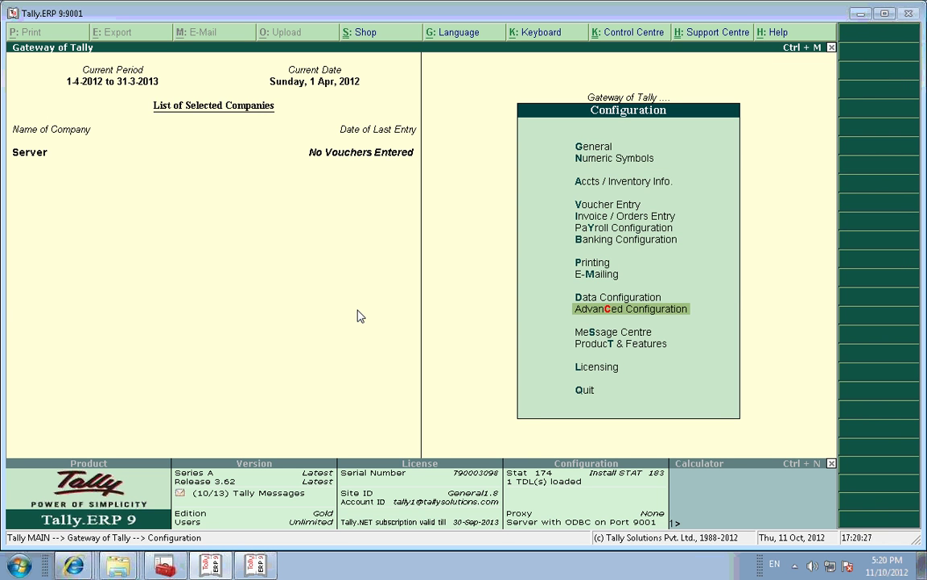
{"action": "key", "text": "Return"}
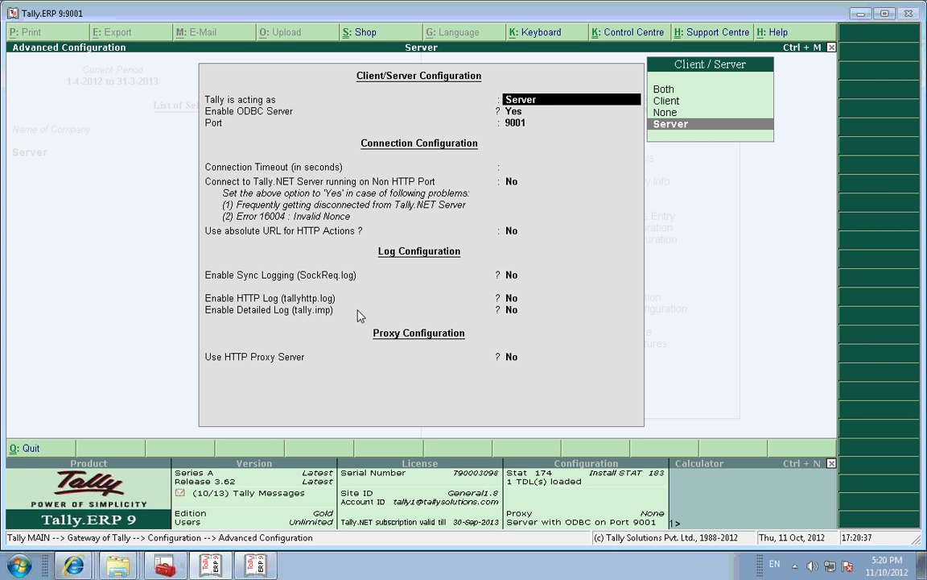
{"action": "key", "text": "Return"}
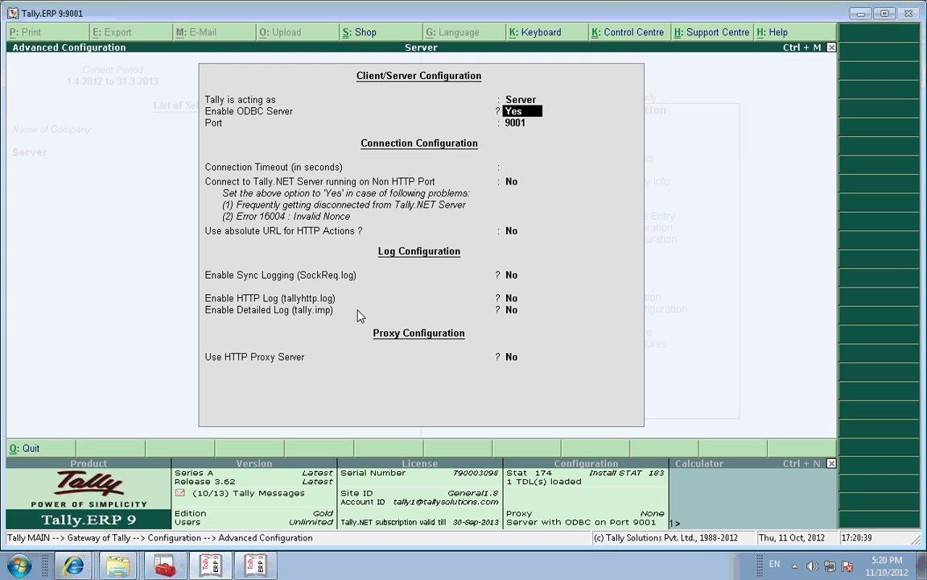
{"action": "key", "text": "Return"}
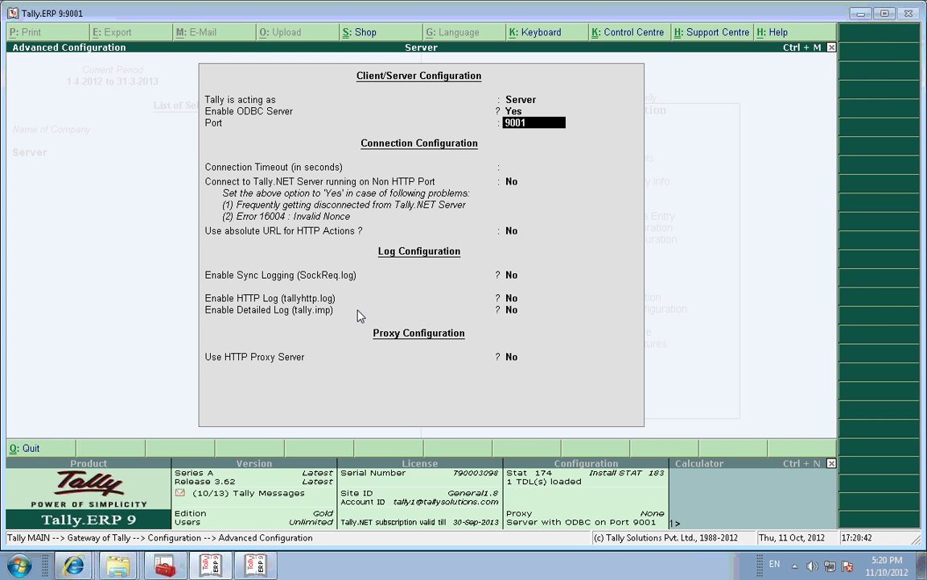
{"action": "key", "text": "Return"}
{"action": "key", "text": "Return"}
{"action": "key", "text": "Return"}
{"action": "key", "text": "Return"}
{"action": "key", "text": "Return"}
{"action": "key", "text": "Return"}
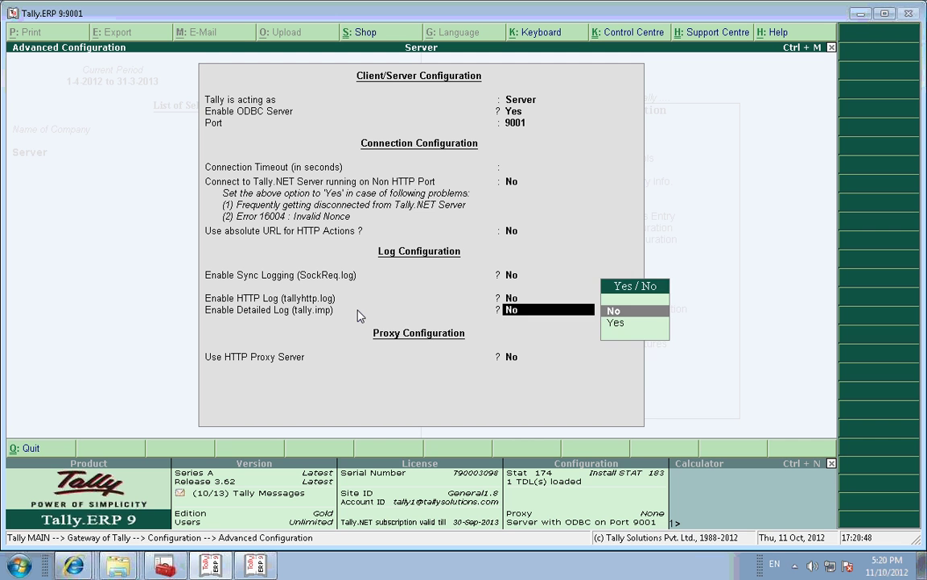
{"action": "key", "text": "Return"}
{"action": "key", "text": "Return"}
{"action": "key", "text": "Return"}
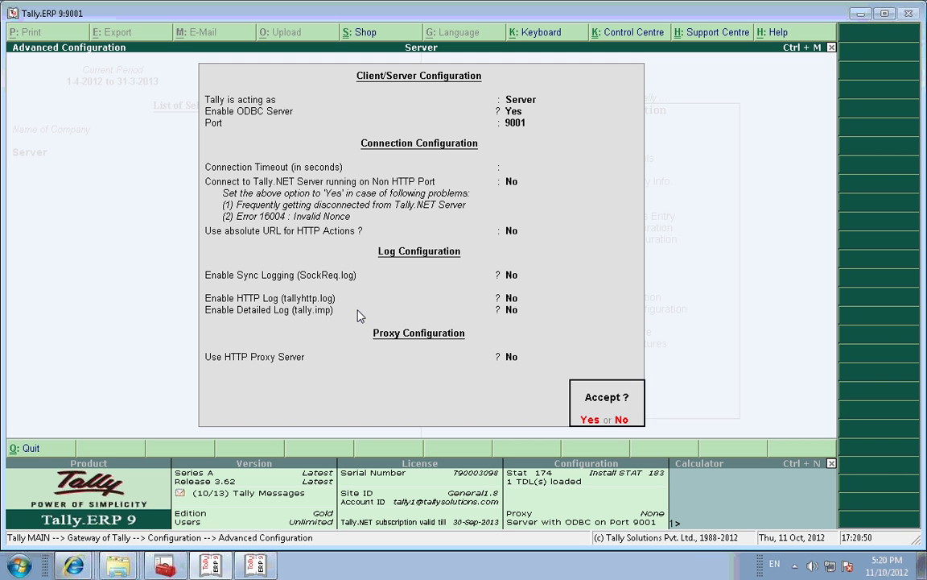
{"action": "key", "text": "Return"}
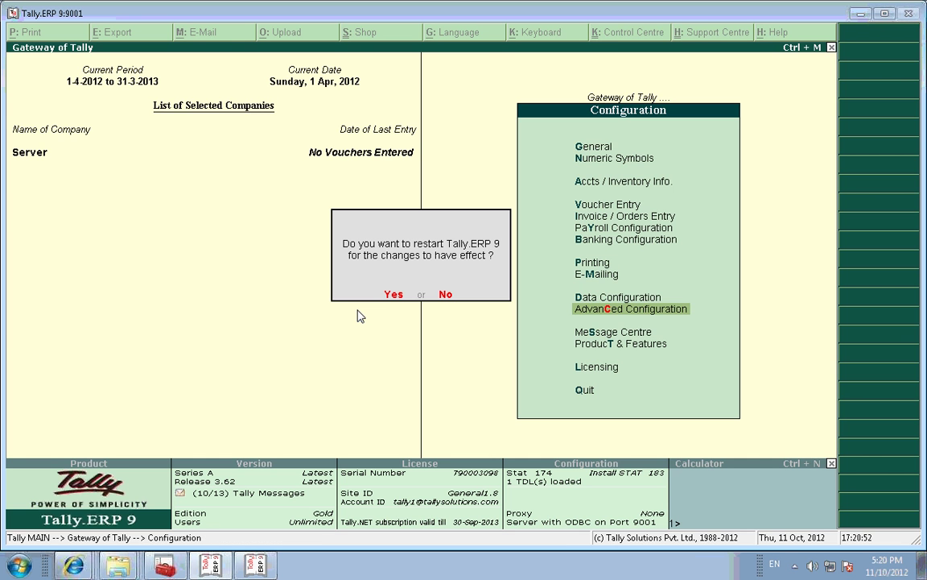
{"action": "key", "text": "n"}
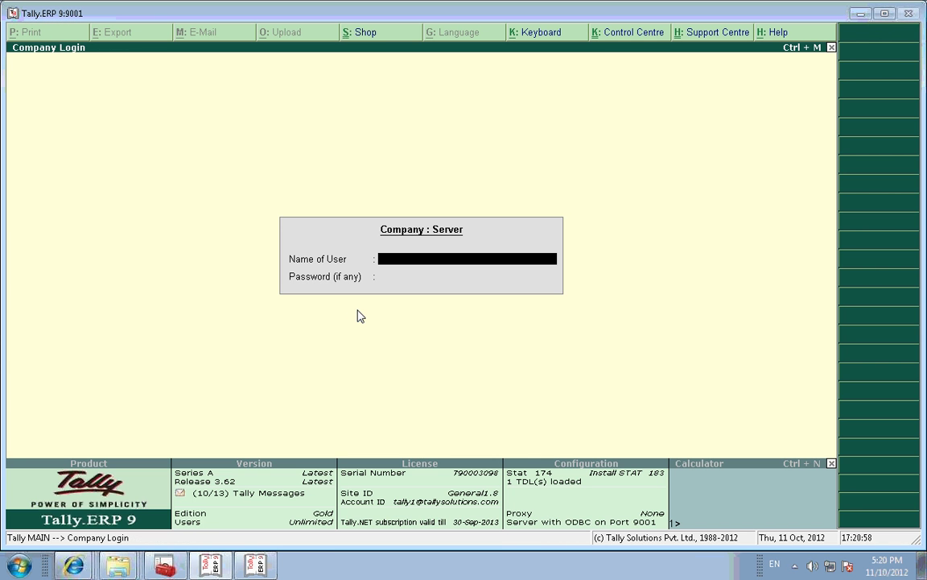
Step: Log in to the Server company with the user name, then bring the Demo client window forward
{"action": "type", "text": "a"}
{"action": "key", "text": "Return"}
{"action": "key", "text": "Return"}
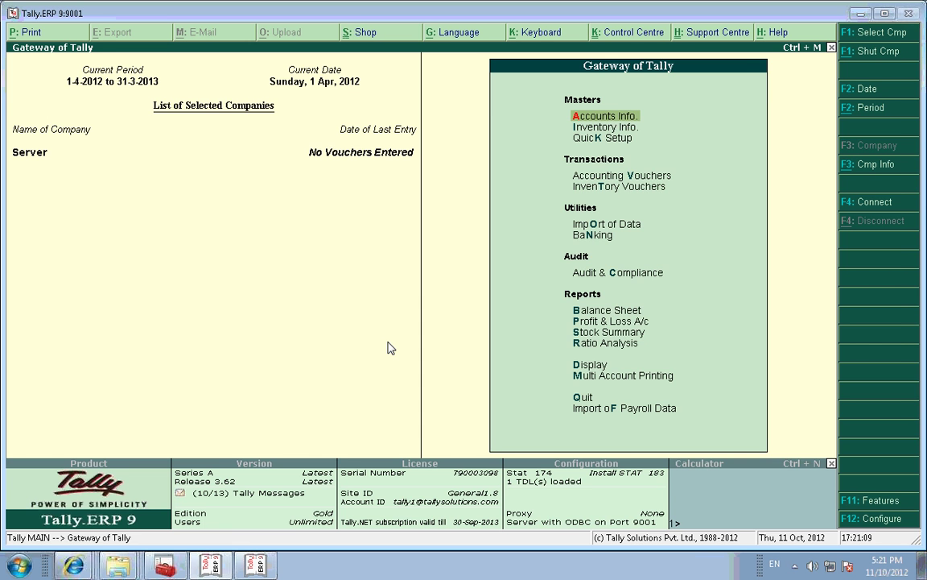
{"action": "key", "text": "alt+Tab"}
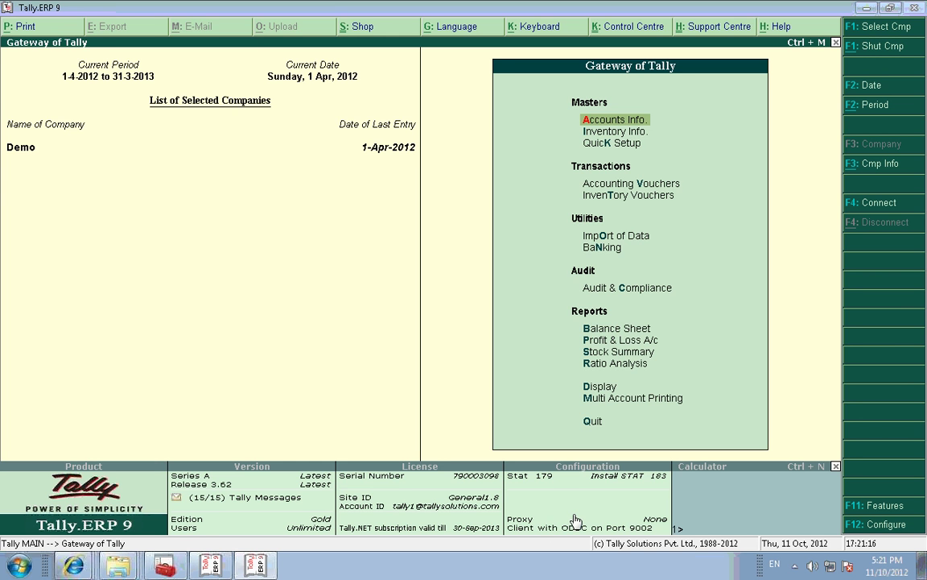
{"action": "key", "text": "alt+Tab"}
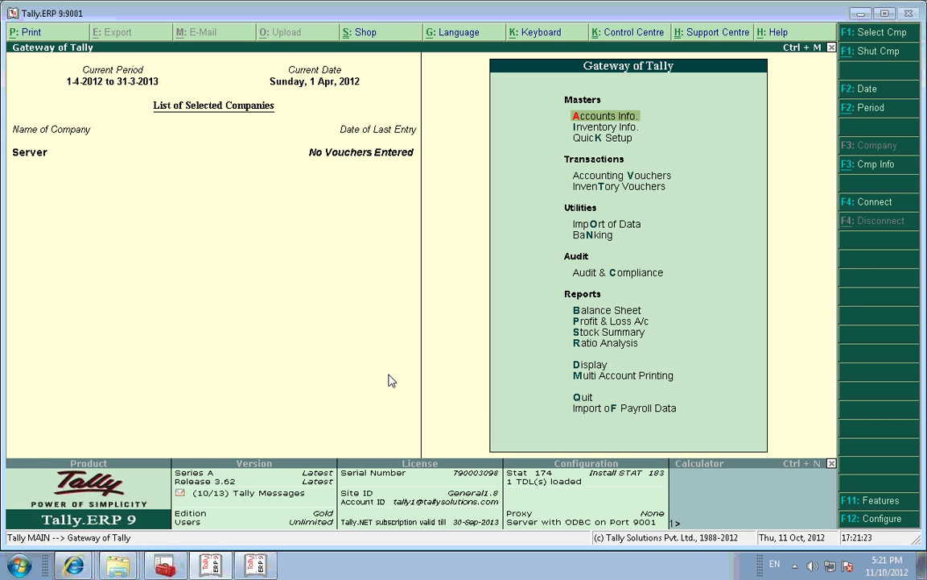
{"action": "key", "text": "alt+Tab"}
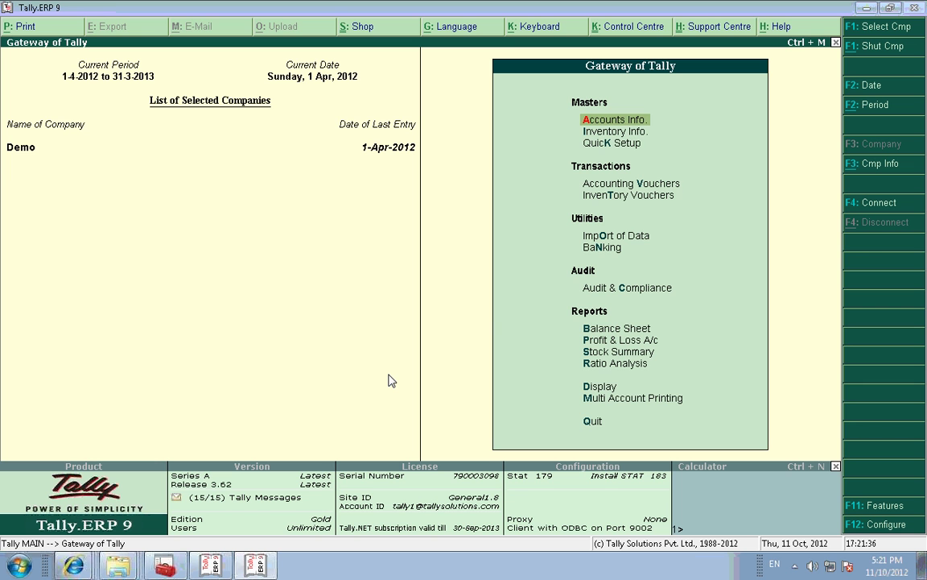
Step: Start a new client rule via Import of Data > Synchronisation > Client Rules > Create
{"action": "key", "text": "Down"}
{"action": "key", "text": "Down"}
{"action": "key", "text": "Down"}
{"action": "key", "text": "Down"}
{"action": "key", "text": "Down"}
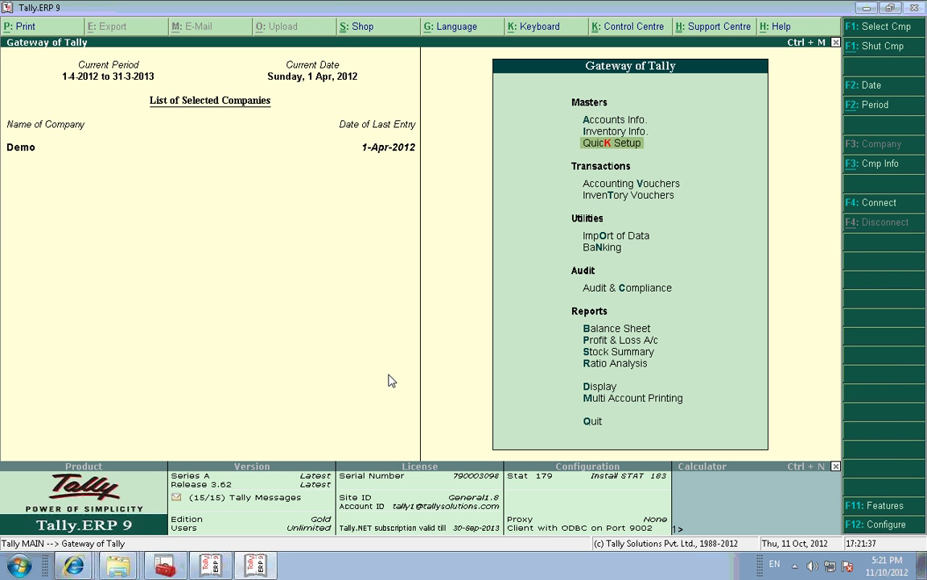
{"action": "key", "text": "Return"}
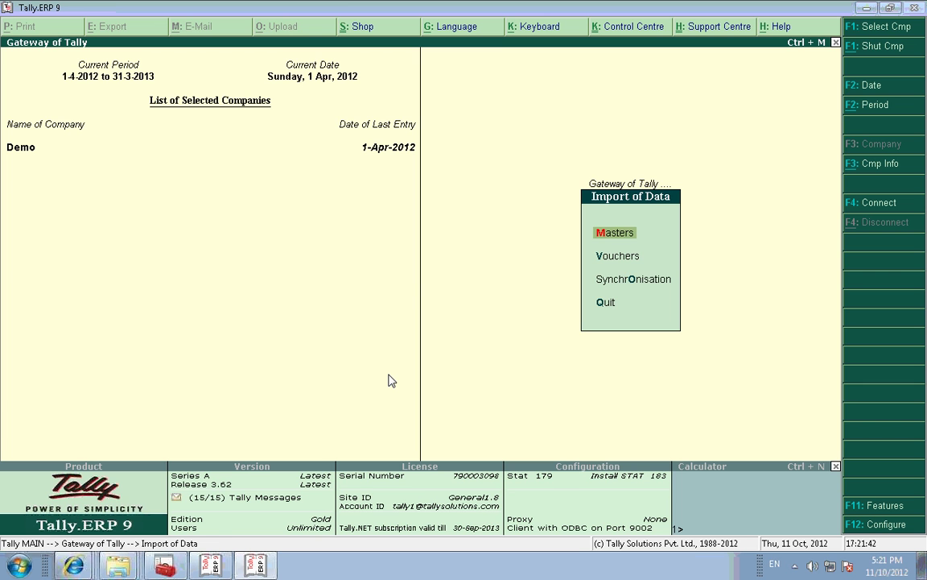
{"action": "key", "text": "Down"}
{"action": "key", "text": "Down"}
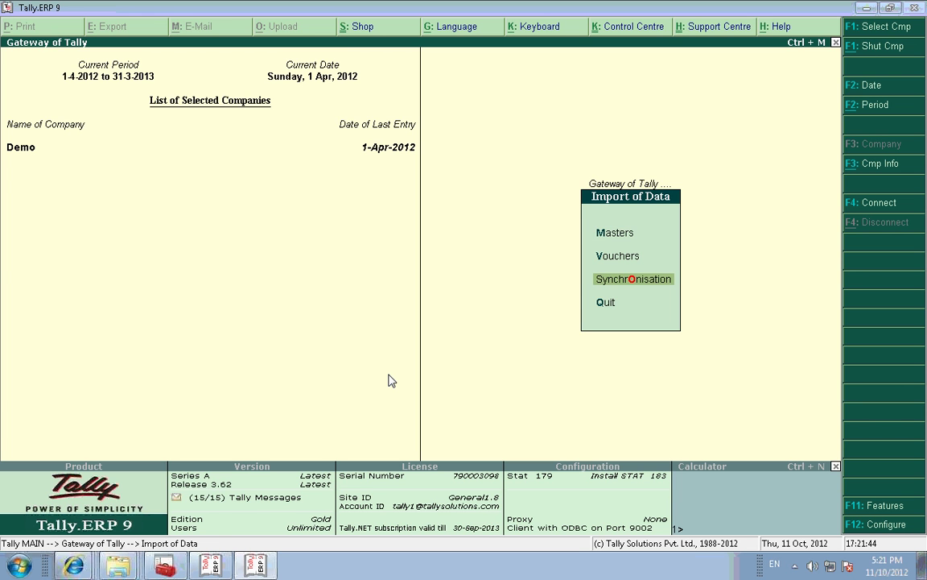
{"action": "key", "text": "Return"}
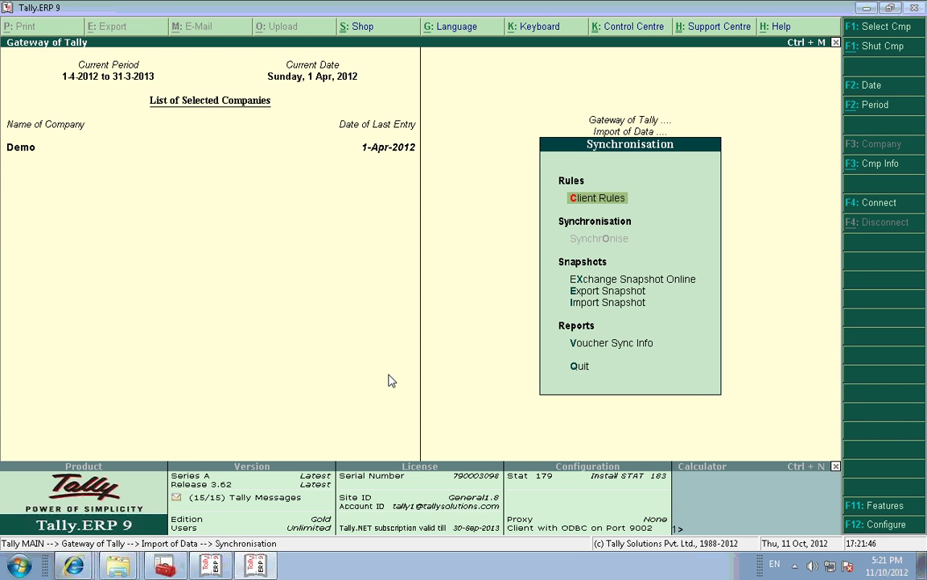
{"action": "key", "text": "Return"}
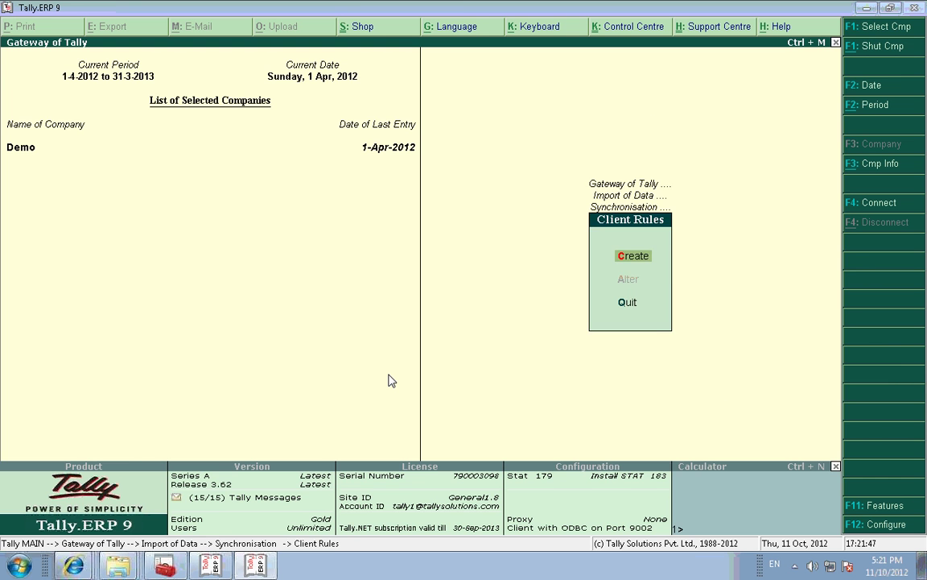
{"action": "key", "text": "Return"}
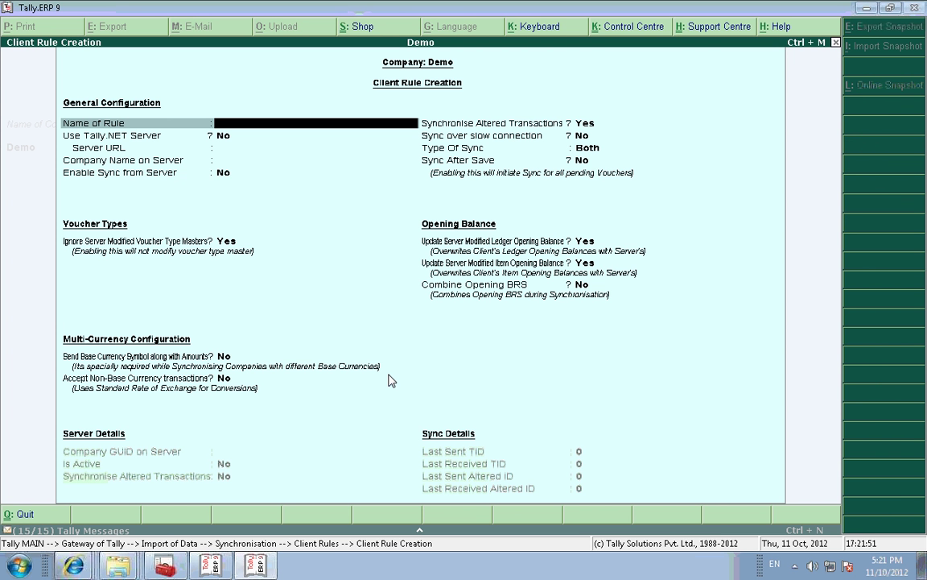
Step: Name the rule Synch, set Use Tally.NET Server to Yes, and enter the server account e-mail ID
{"action": "type", "text": "Synch"}
{"action": "key", "text": "Return"}
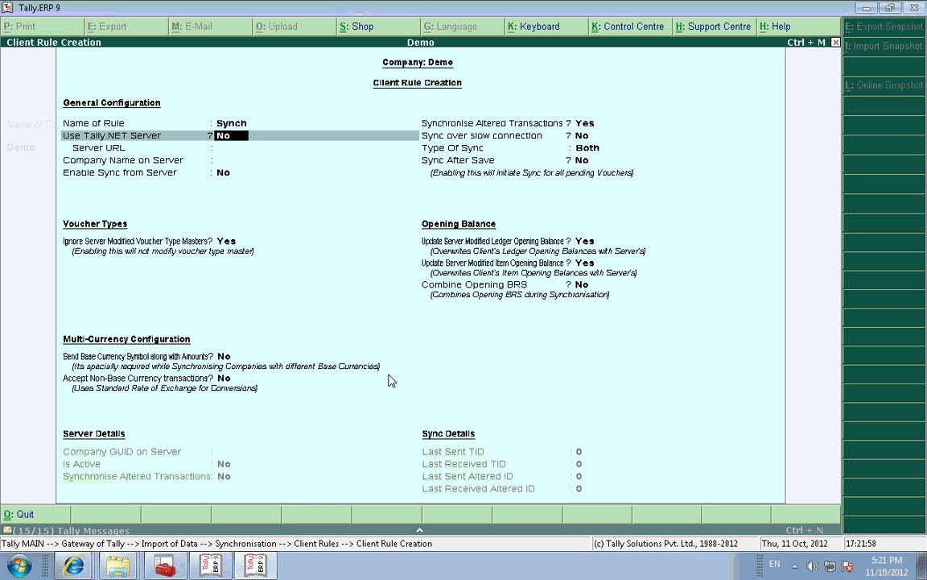
{"action": "key", "text": "y"}
{"action": "key", "text": "Return"}
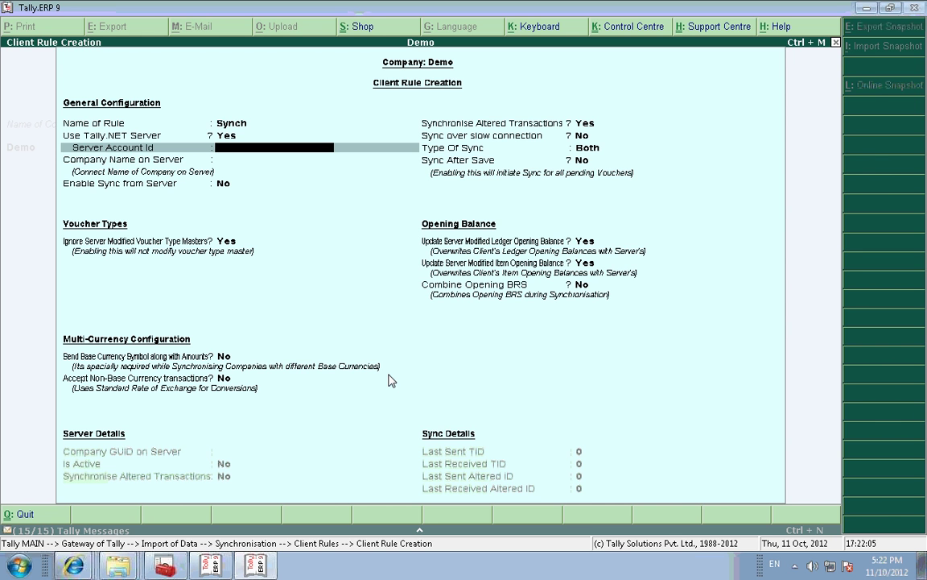
{"action": "key", "text": "alt+Tab"}
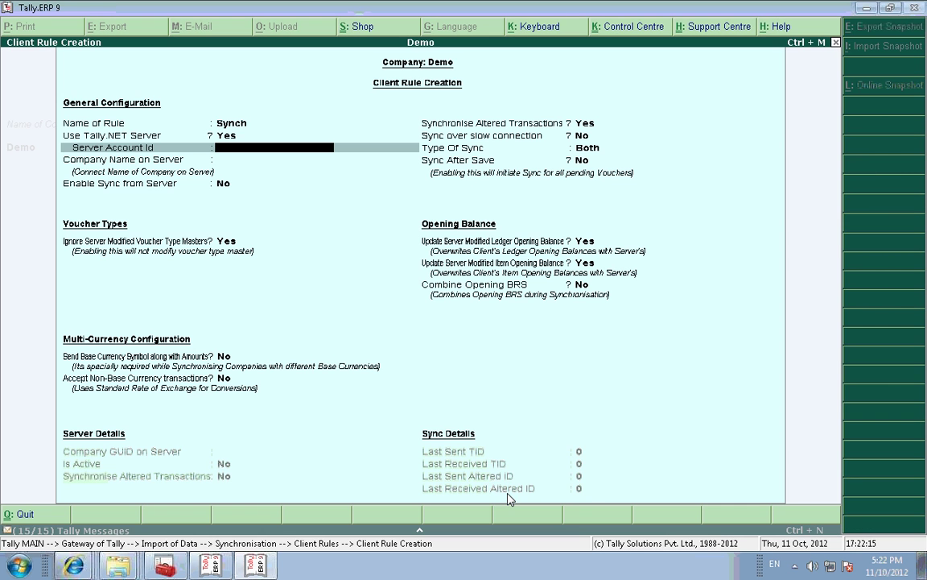
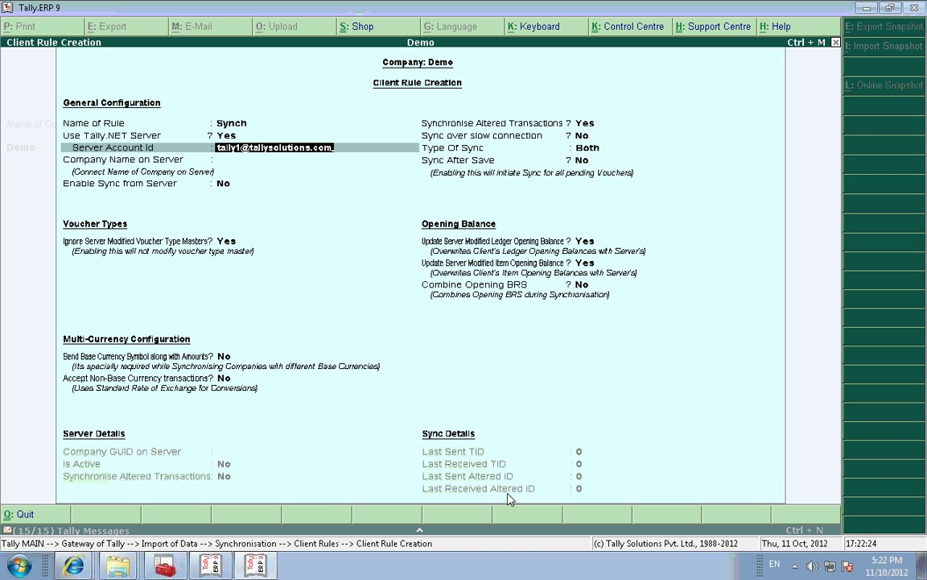
{"action": "key", "text": "Return"}
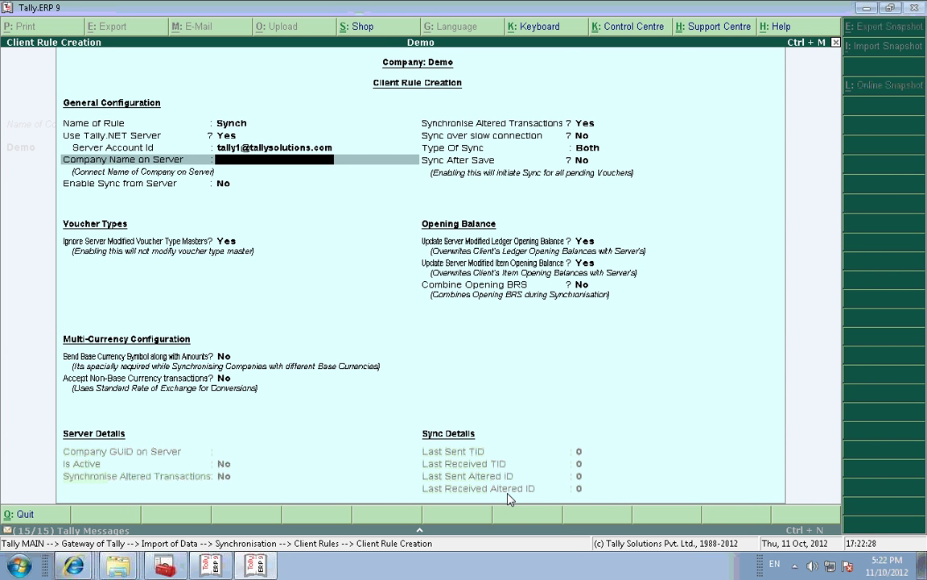
{"action": "key", "text": "alt+Tab"}
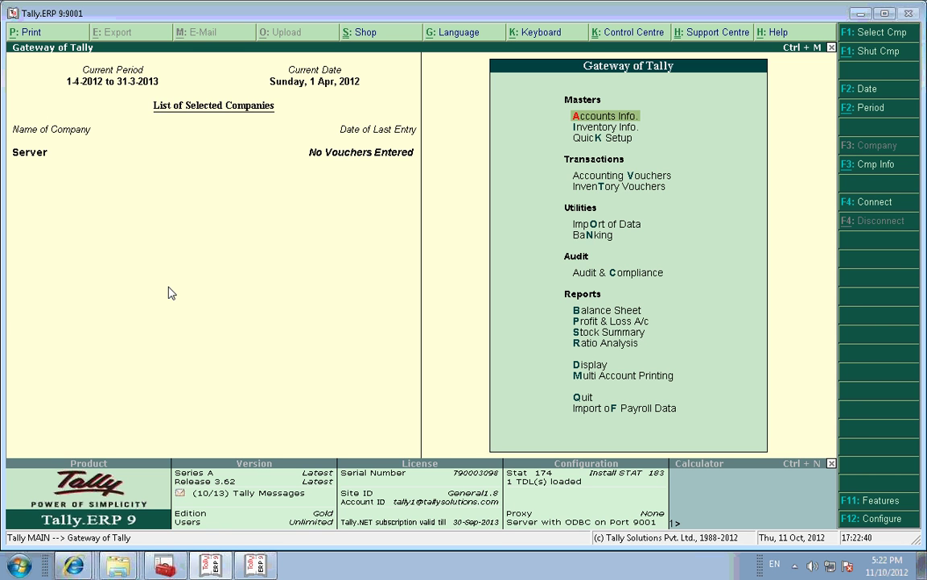
Step: Check the Server company's Tally.NET connect name under F11 Tally.NET Features
{"action": "key", "text": "F11"}
{"action": "key", "text": "Down"}
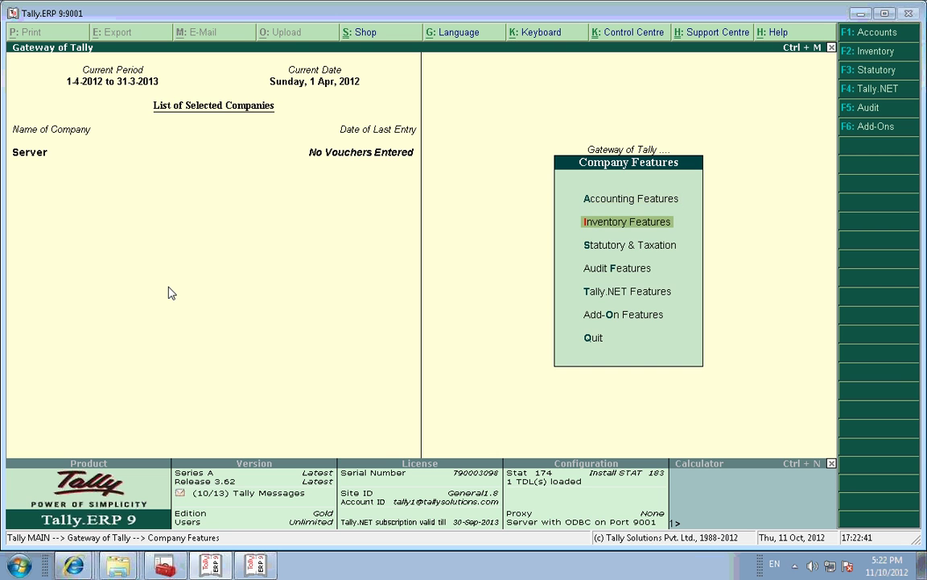
{"action": "key", "text": "Down"}
{"action": "key", "text": "Down"}
{"action": "key", "text": "Down"}
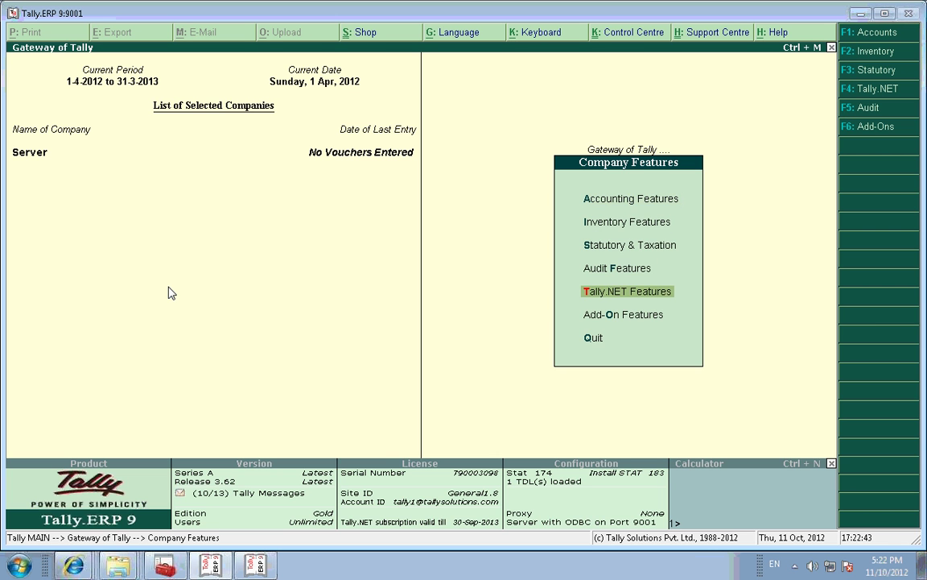
{"action": "key", "text": "Return"}
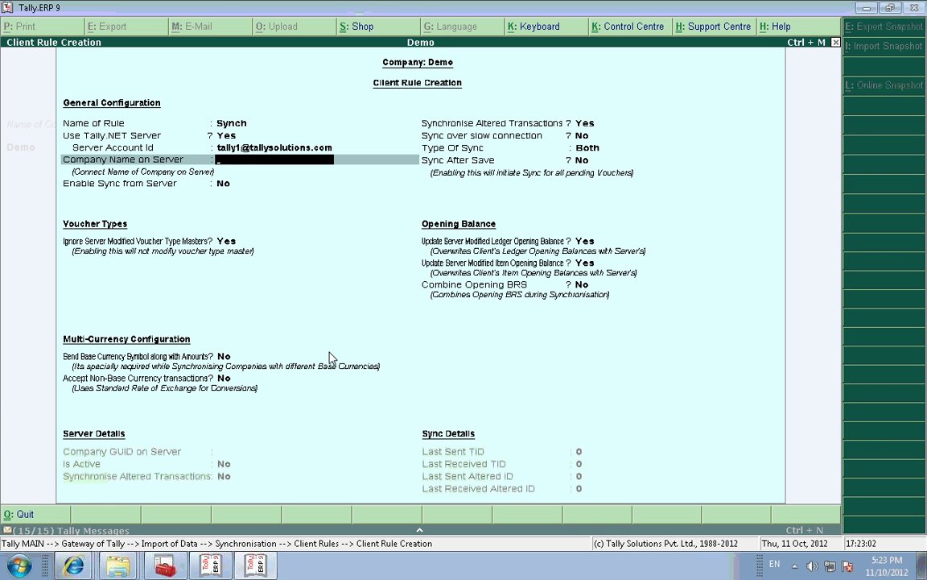
Step: Set Company Name on Server to Server and Enable Sync from Server to Yes
{"action": "type", "text": "Server"}
{"action": "key", "text": "Return"}
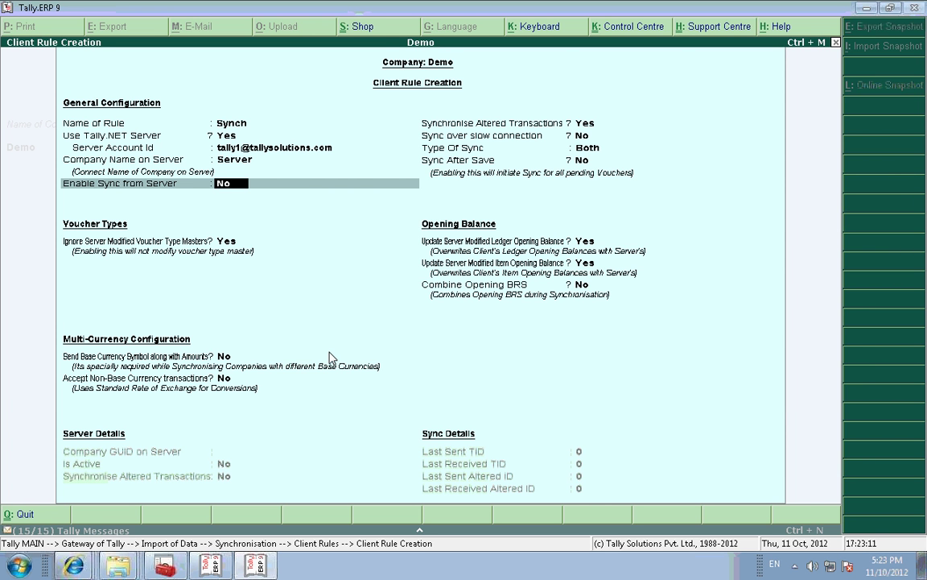
{"action": "type", "text": "y"}
{"action": "key", "text": "Return"}
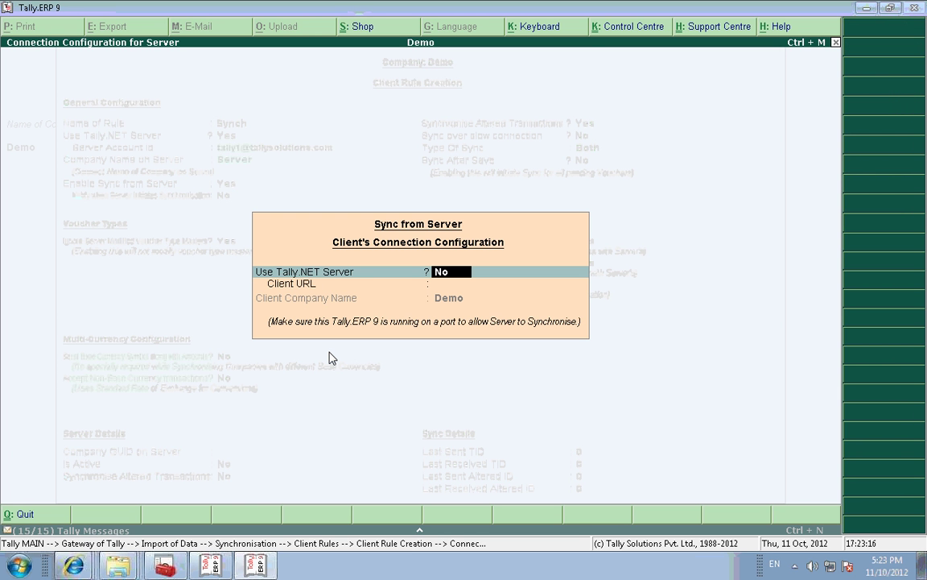
Step: Use Tally.NET for sync from server and accept the client account ID in the connection popup
{"action": "type", "text": "y"}
{"action": "key", "text": "Return"}
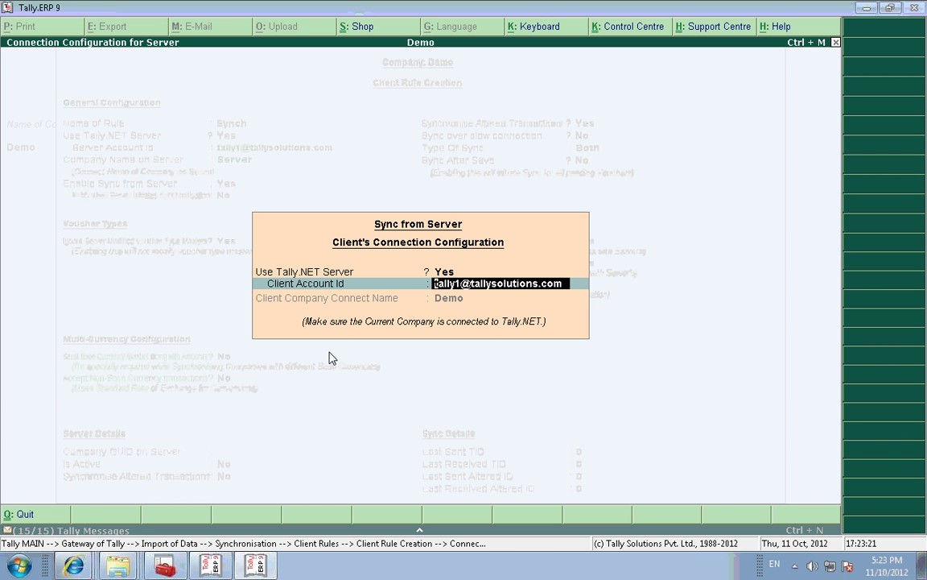
{"action": "key", "text": "Return"}
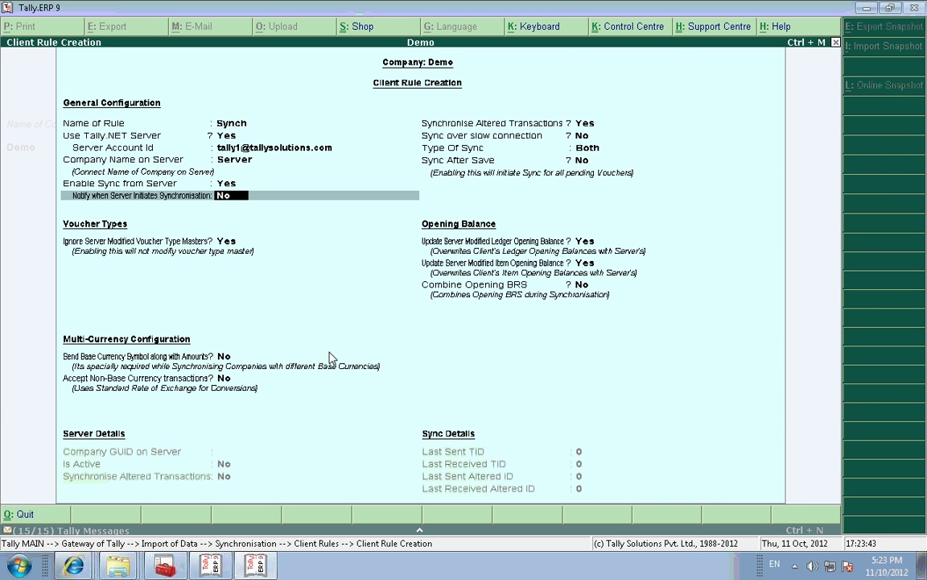
Step: Set Notify when Server Initiates Synchronisation and Sync over slow connection both to Yes
{"action": "key", "text": "y"}
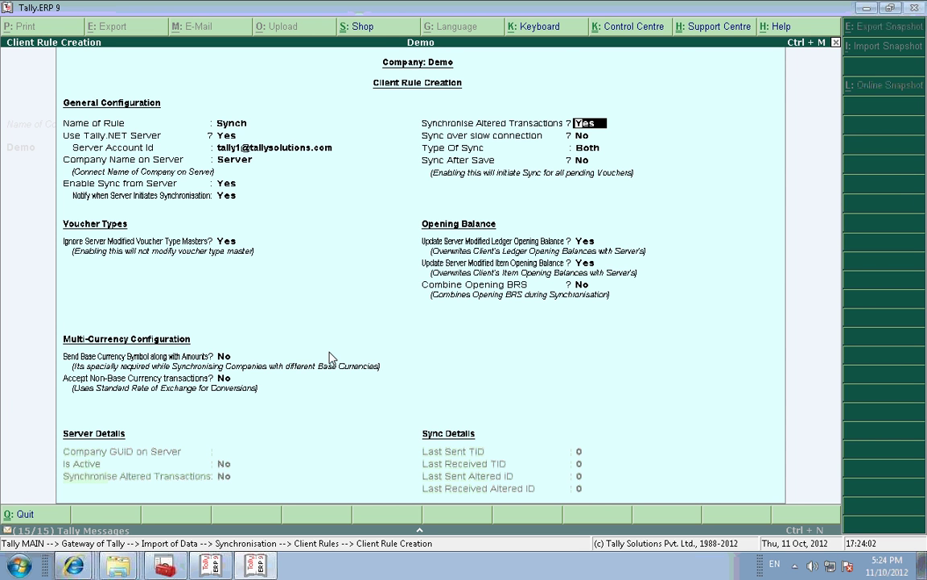
{"action": "key", "text": "Return"}
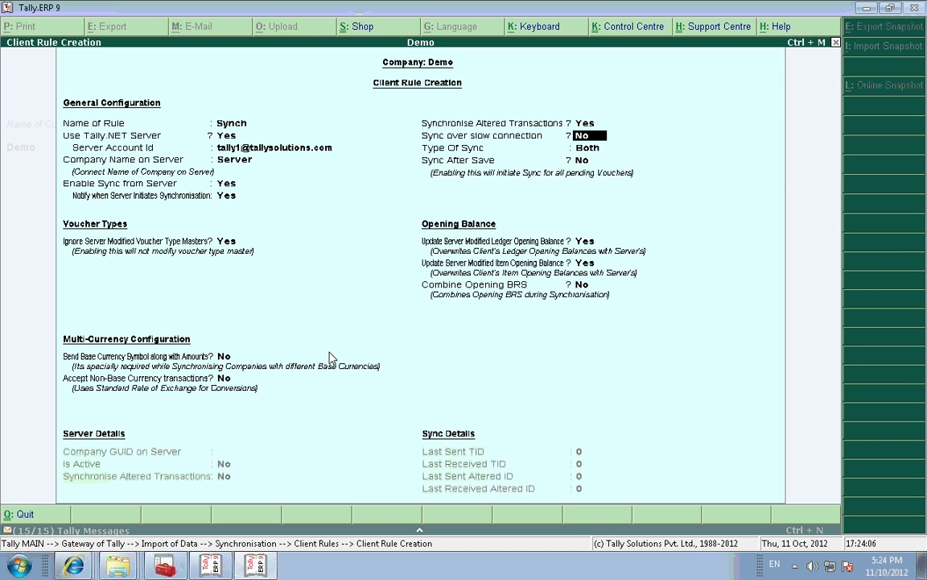
{"action": "type", "text": "y"}
{"action": "key", "text": "Return"}
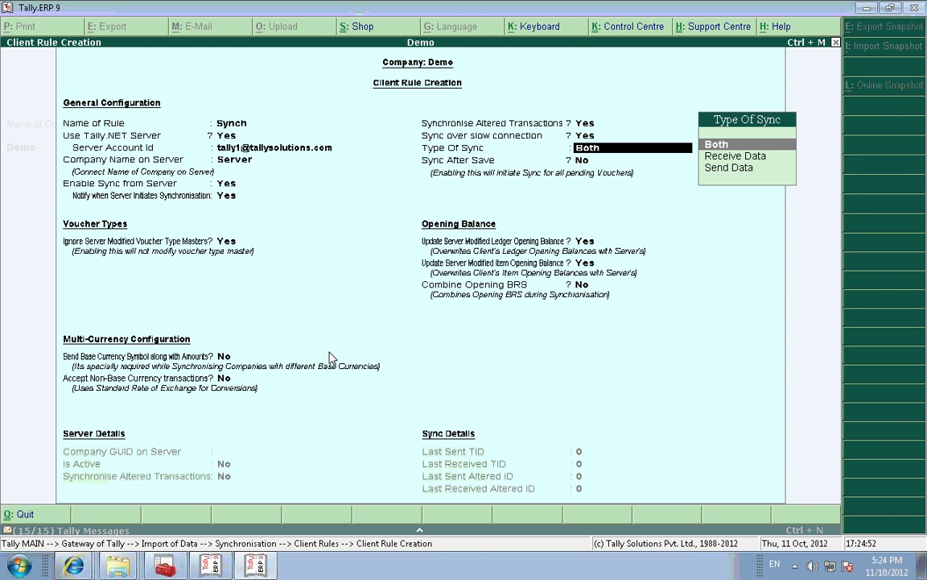
Step: Re-pick Both as the Type of Sync to reach the Voucher Types Allow/Disallow List
{"action": "key", "text": "Return"}
{"action": "key", "text": "Escape"}
{"action": "type", "text": "b"}
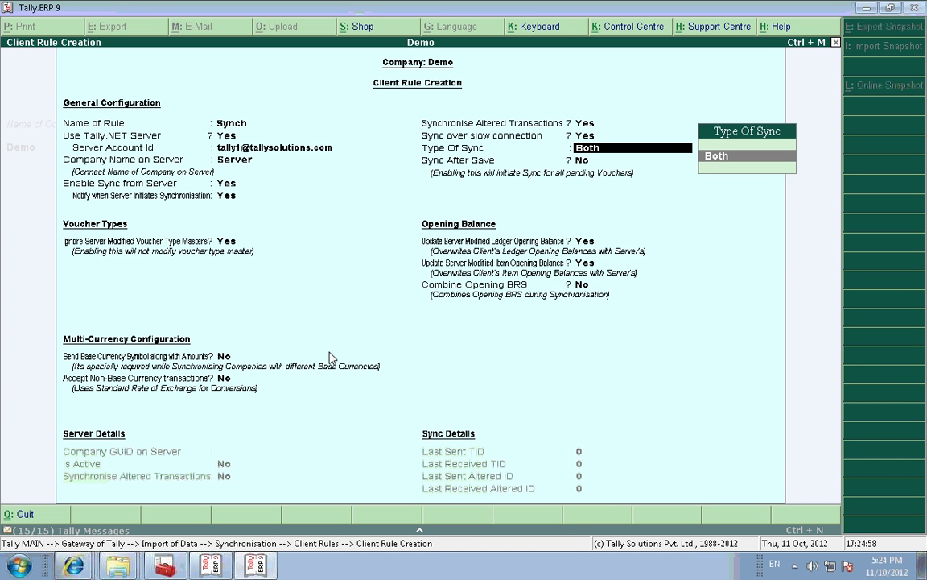
{"action": "key", "text": "BackSpace"}
{"action": "key", "text": "BackSpace"}
{"action": "key", "text": "BackSpace"}
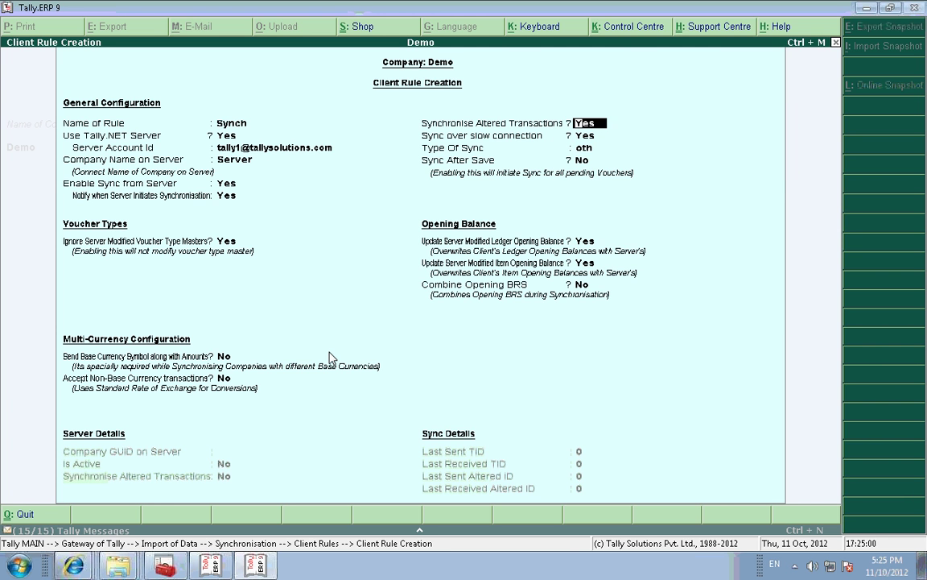
{"action": "key", "text": "Return"}
{"action": "key", "text": "Return"}
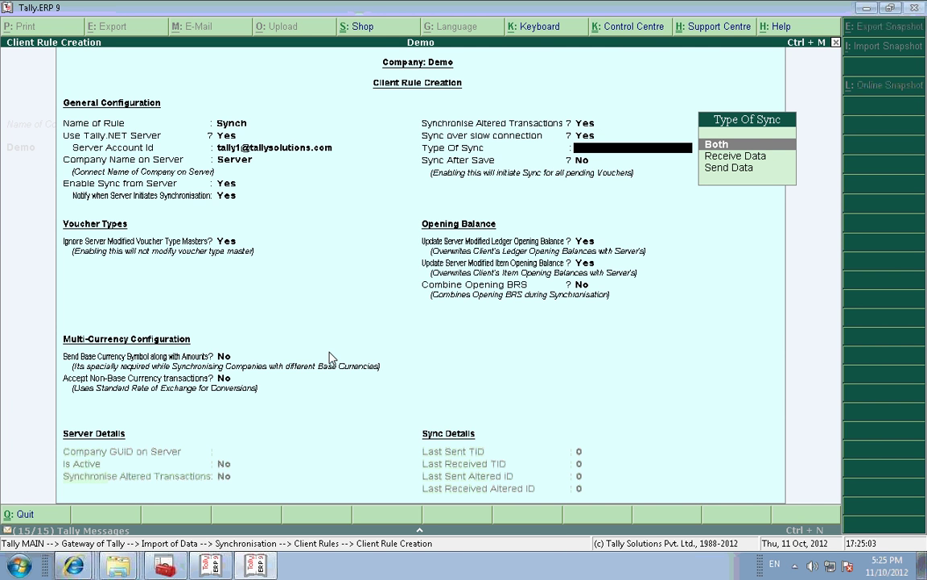
{"action": "type", "text": "b"}
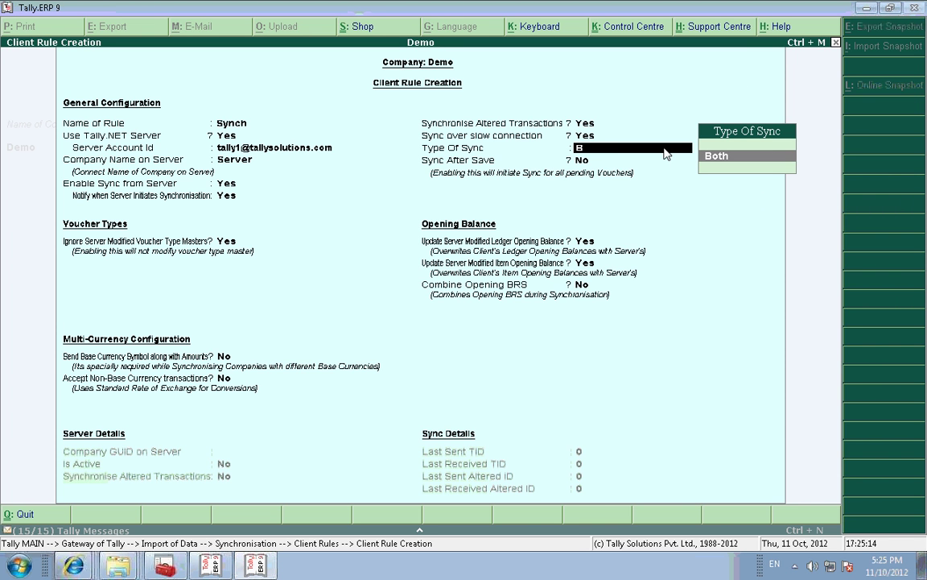
{"action": "key", "text": "BackSpace"}
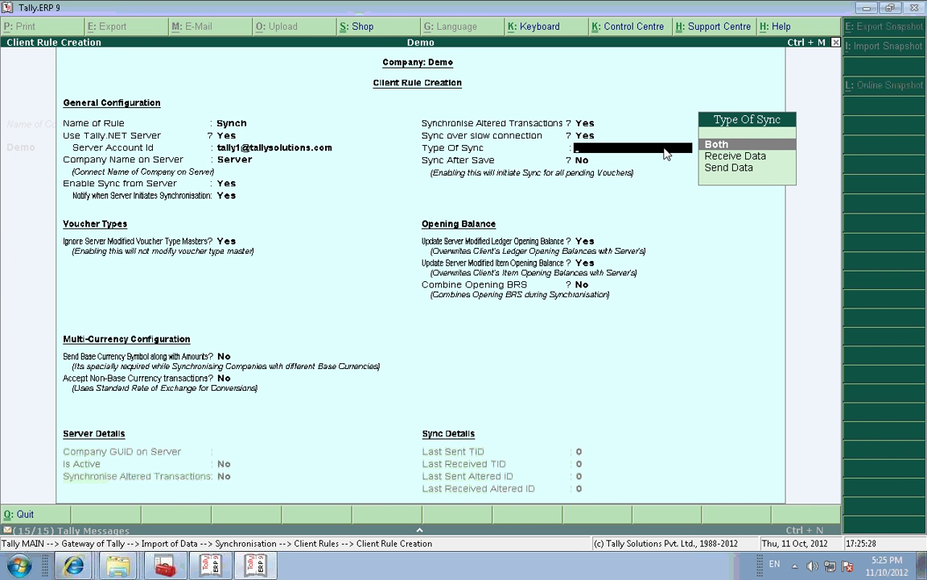
{"action": "key", "text": "Return"}
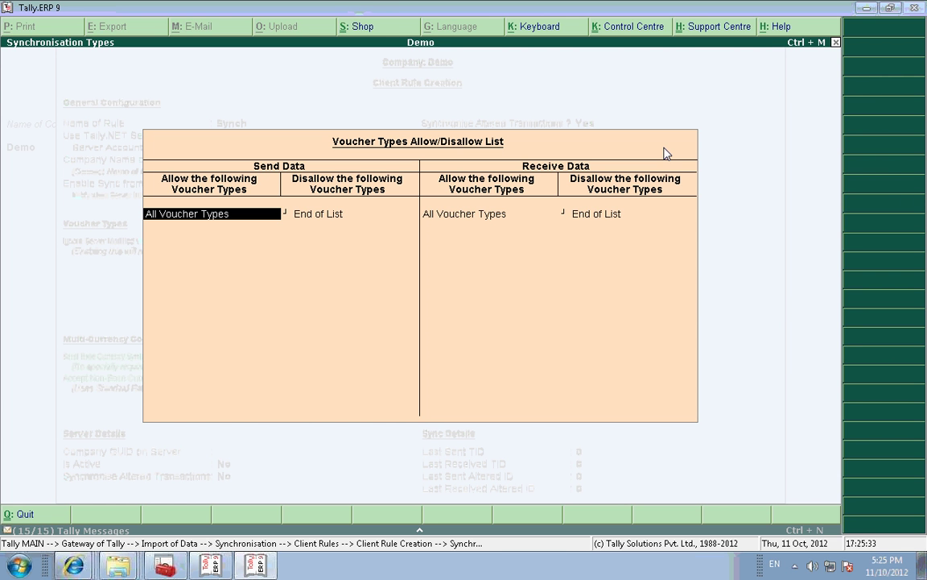
Step: Accept All Voucher Types in both the Send and Receive Data columns, leaving the list unchanged
{"action": "key", "text": "Return"}
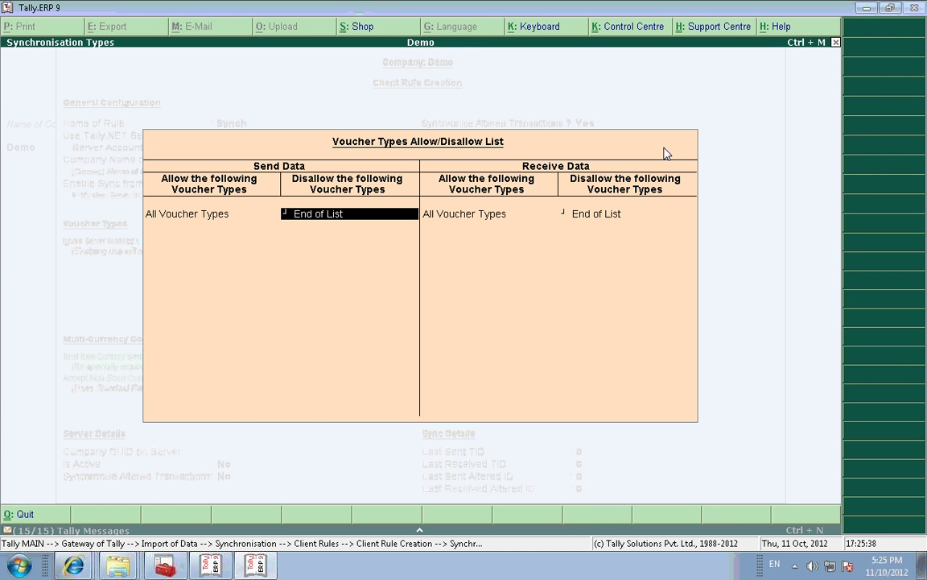
{"action": "key", "text": "Return"}
{"action": "key", "text": "Return"}
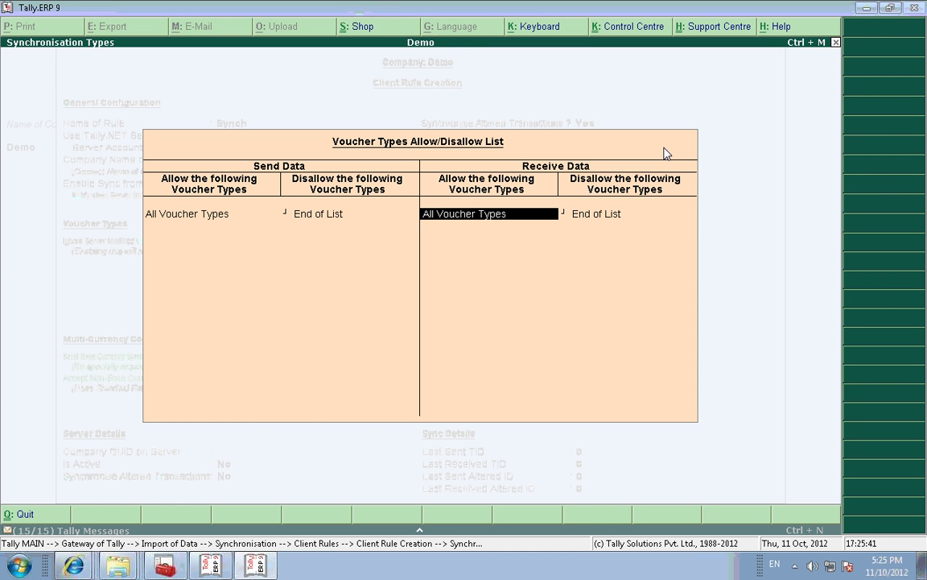
{"action": "key", "text": "Return"}
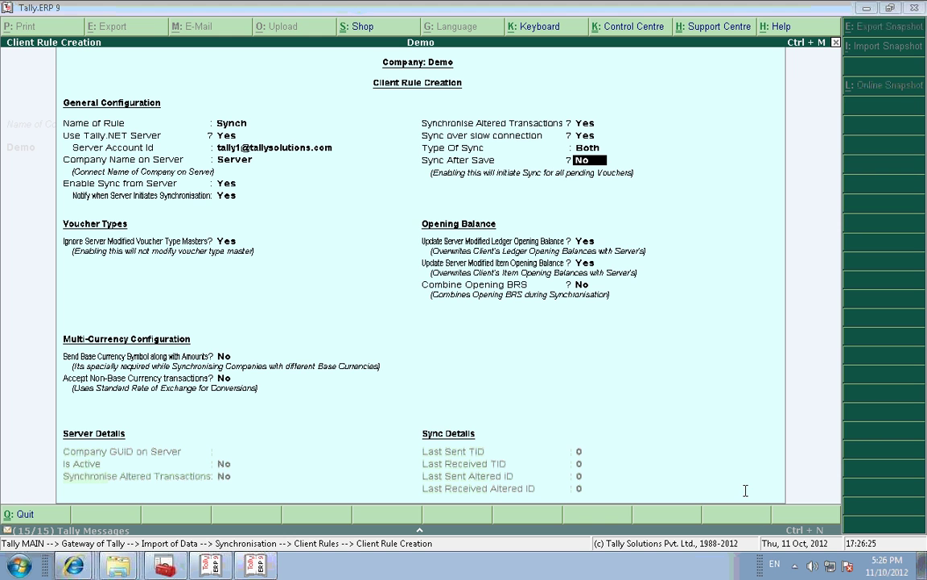
Step: Leave the ledger and item opening-balance updates at Yes and pass Combine Opening BRS to the Accept? prompt
{"action": "left_click", "coordinate": [604, 263]}
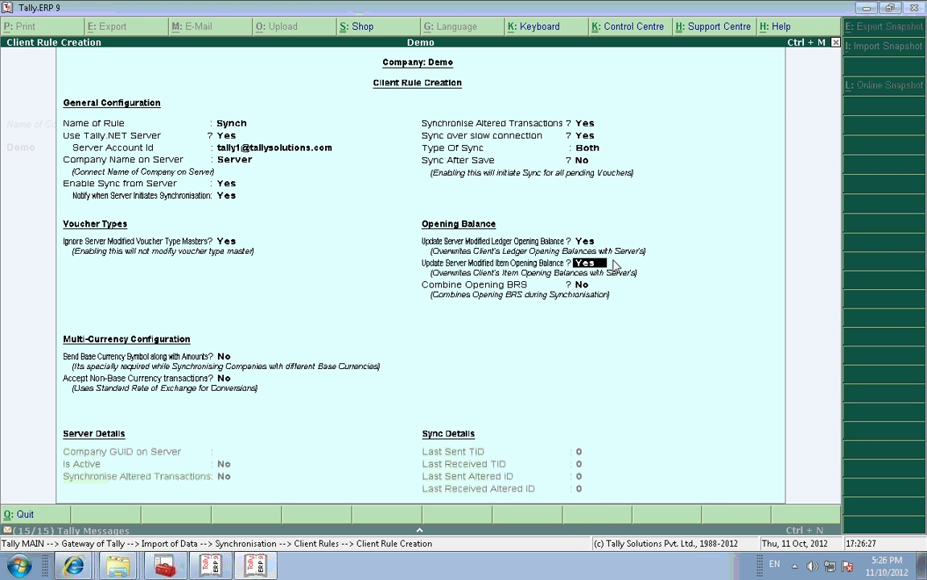
{"action": "key", "text": "Up"}
{"action": "key", "text": "Up"}
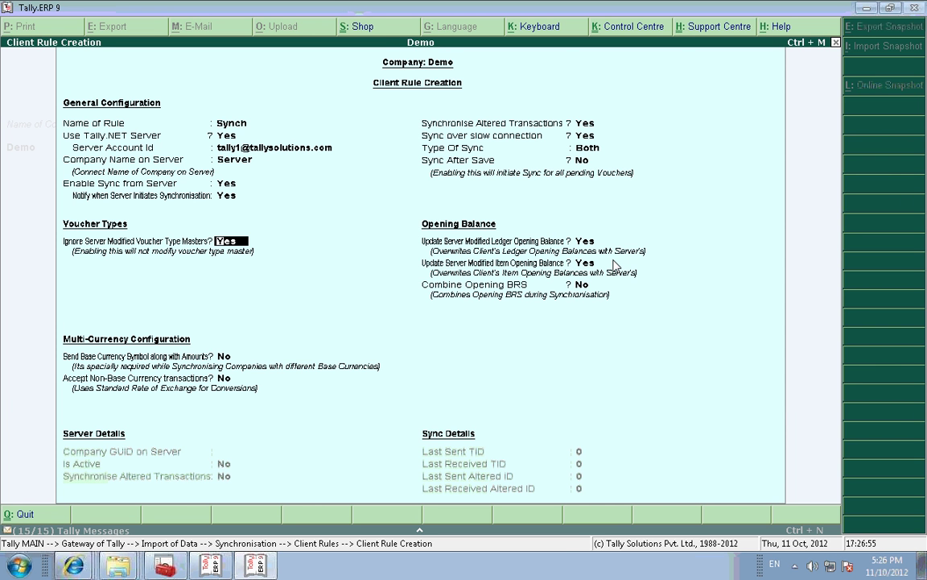
{"action": "key", "text": "Return"}
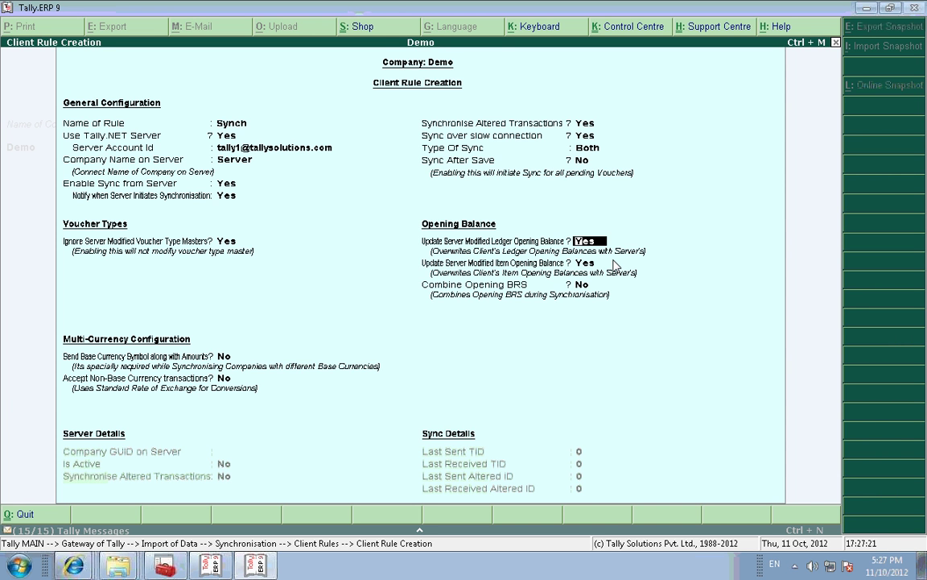
{"action": "key", "text": "Return"}
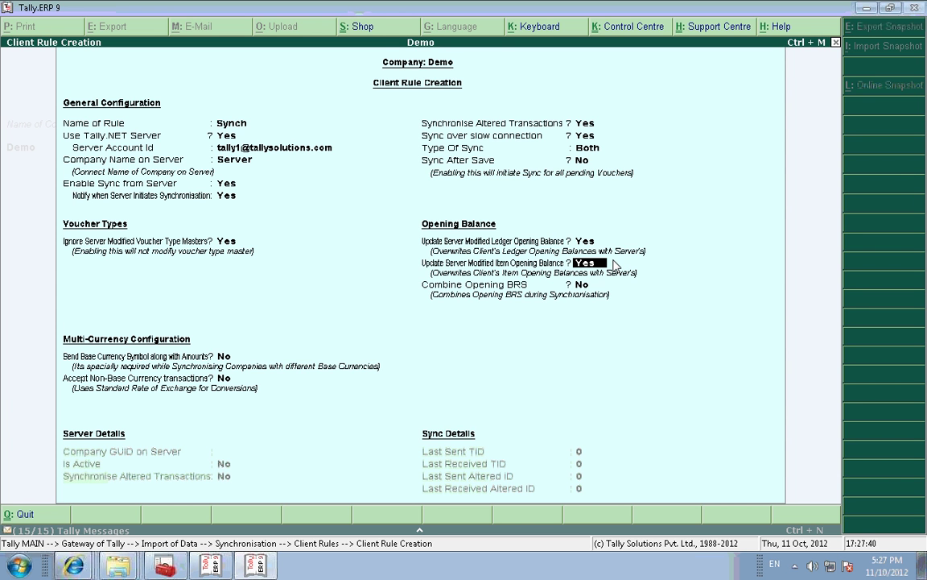
{"action": "key", "text": "Return"}
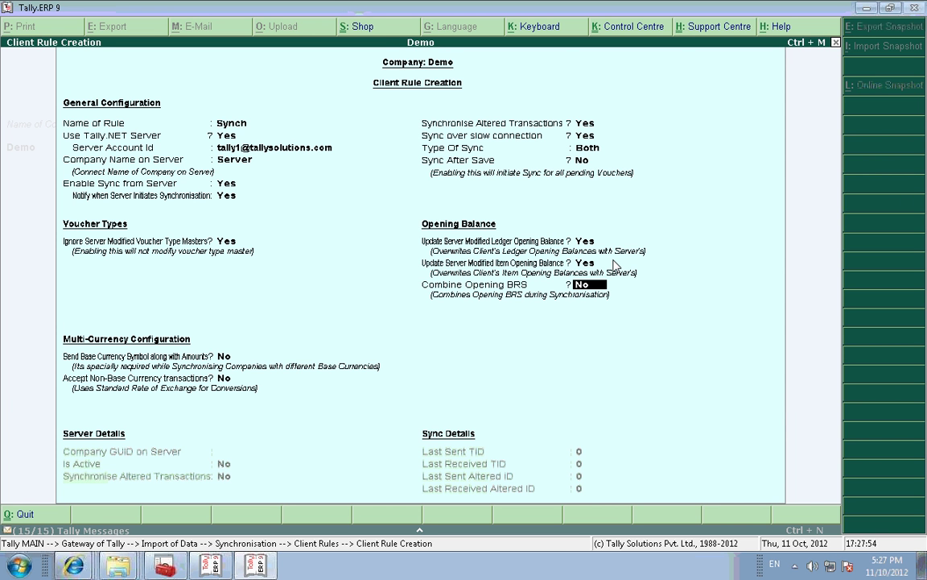
{"action": "key", "text": "Return"}
{"action": "key", "text": "Return"}
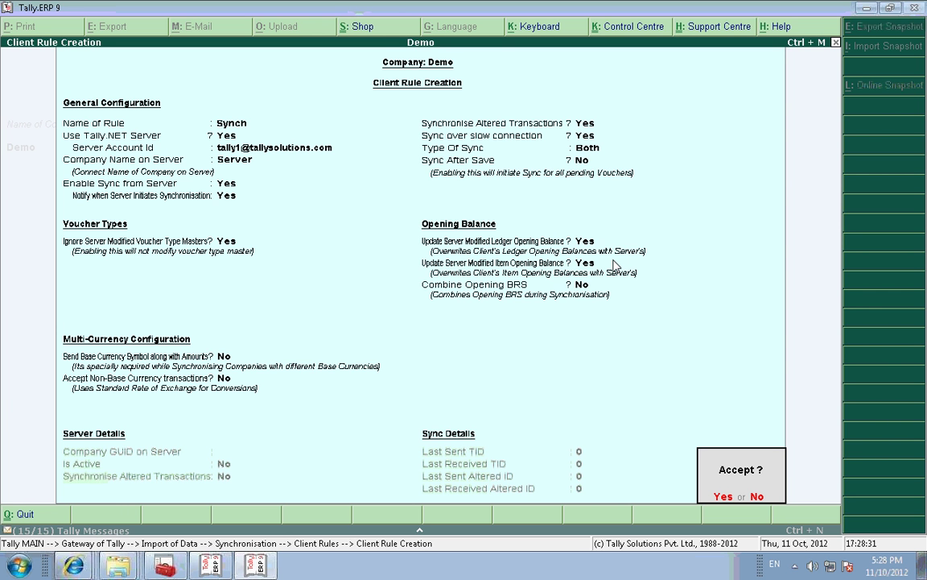
Step: Save the Synch client rule and check it in Demo's list of client rules
{"action": "key", "text": "y"}
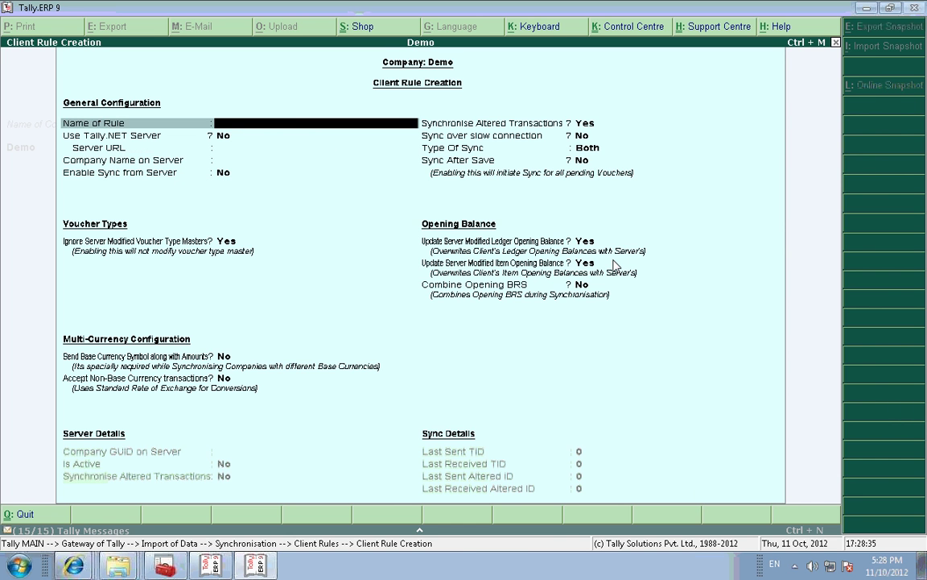
{"action": "key", "text": "Escape"}
{"action": "key", "text": "y"}
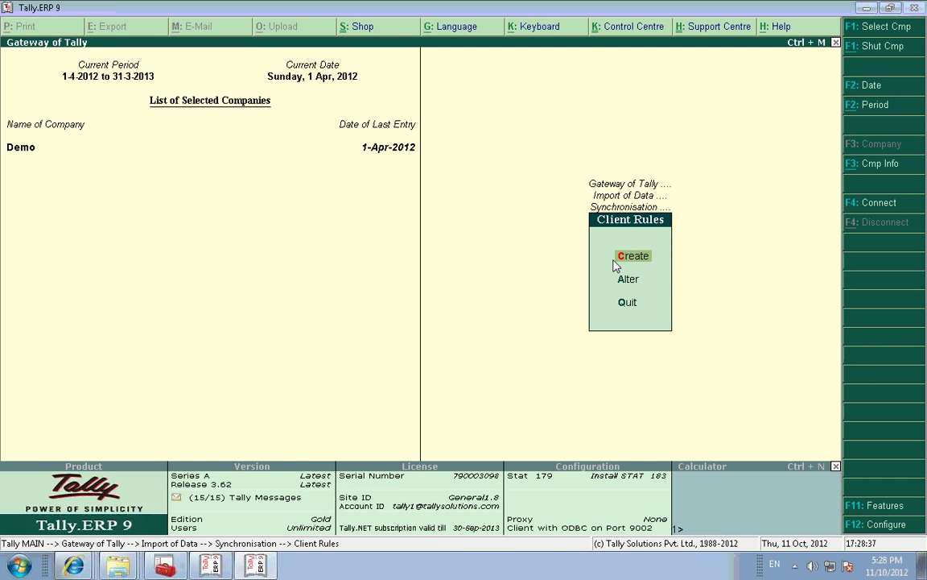
{"action": "key", "text": "a"}
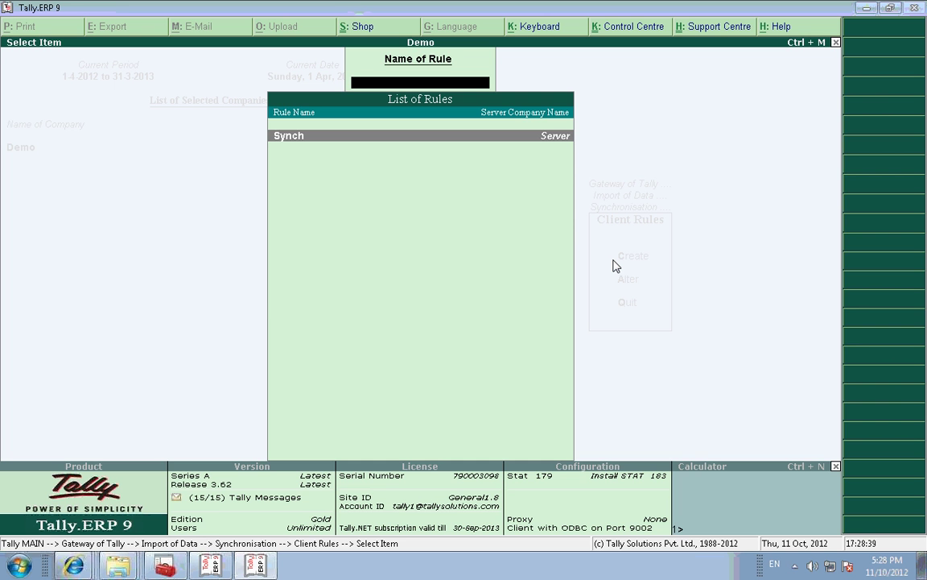
Step: Return to the Gateway and switch to the Server company's Tally.ERP 9:9001 window
{"action": "key", "text": "Escape"}
{"action": "key", "text": "Escape"}
{"action": "key", "text": "Escape"}
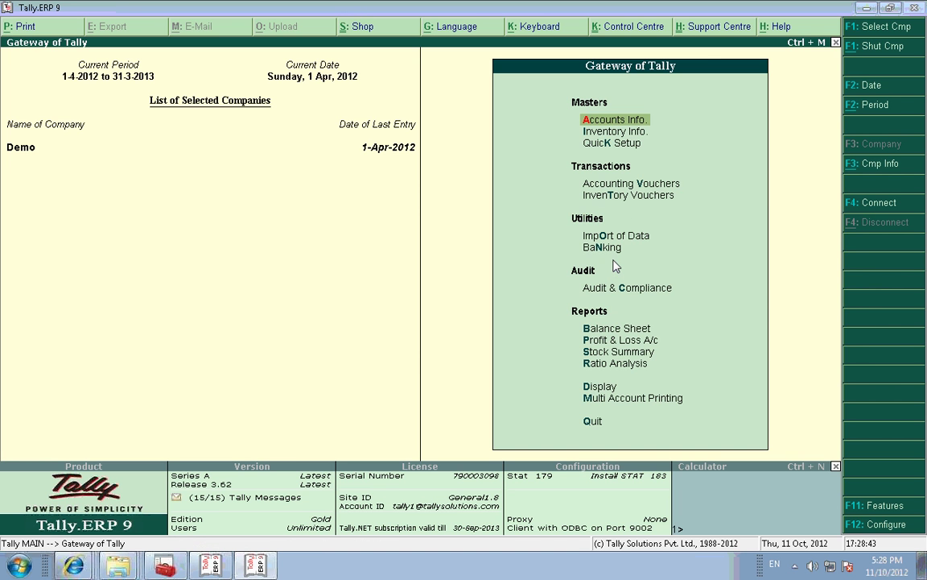
{"action": "key", "text": "alt+Tab"}
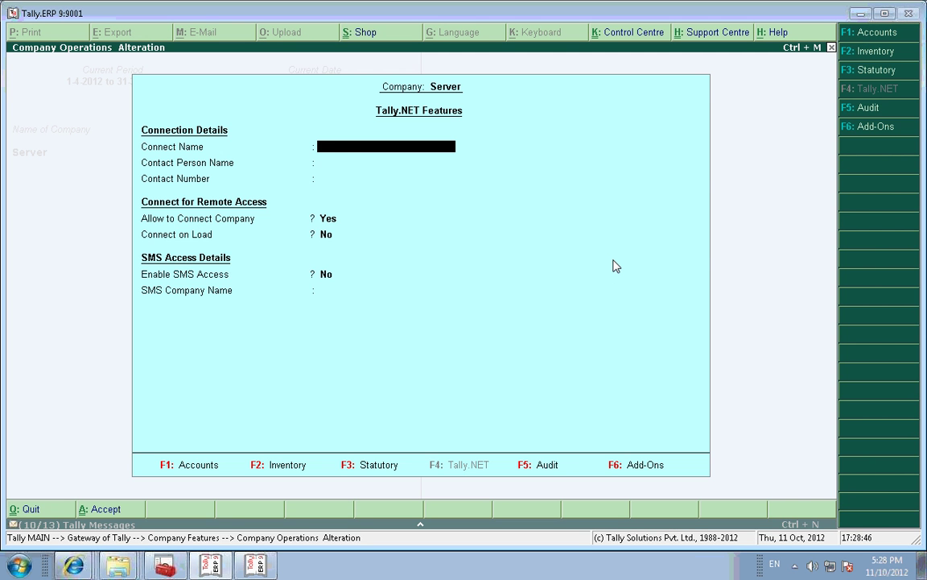
{"action": "key", "text": "Escape"}
{"action": "key", "text": "Escape"}
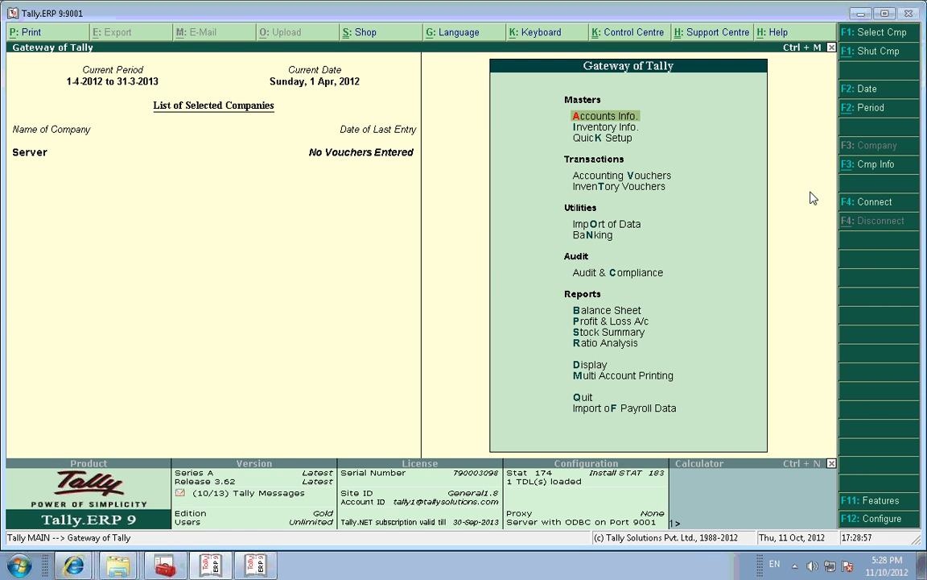
Step: Connect the Server company to Tally.NET with F4: Connect, then return to the Demo window
{"action": "left_click", "coordinate": [860, 205]}
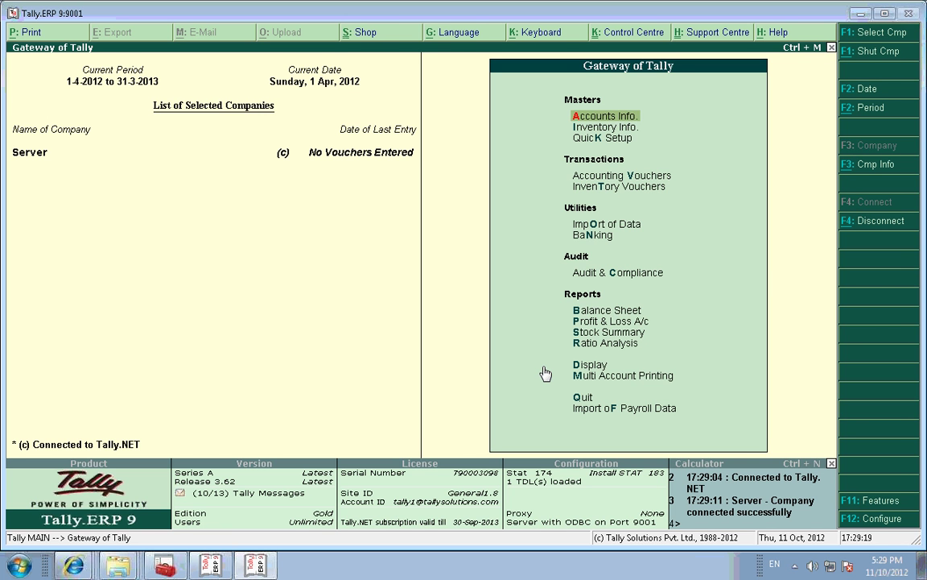
{"action": "key", "text": "alt+Tab"}
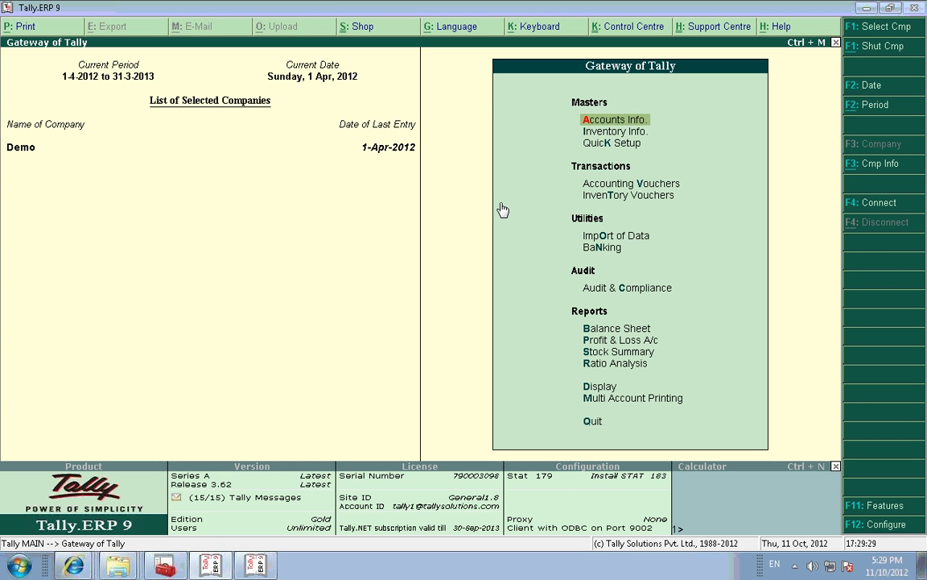
Step: Synchronise Demo with the server through Import of Data > Synchronisation > Synchronise Client Rule
{"action": "key", "text": "Down"}
{"action": "key", "text": "Down"}
{"action": "key", "text": "Down"}
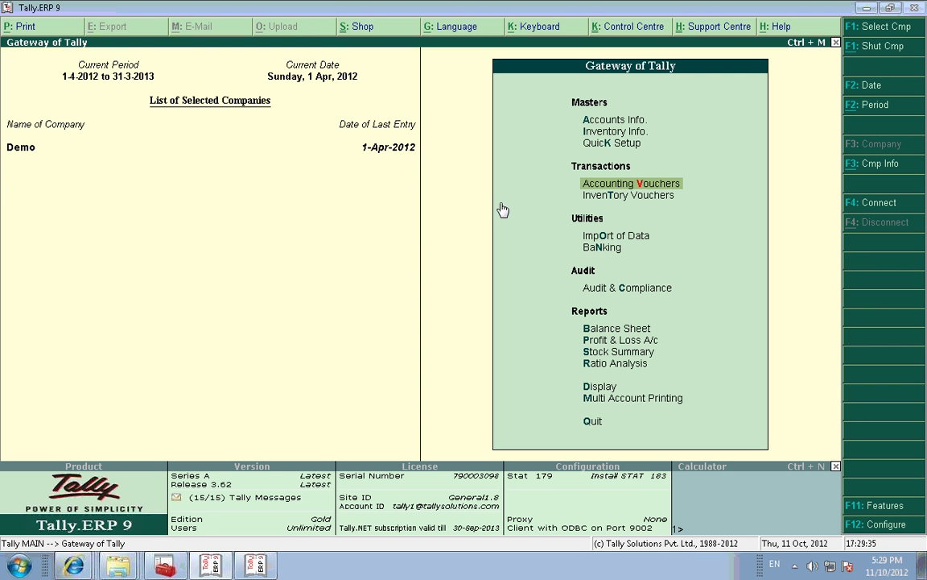
{"action": "key", "text": "Down"}
{"action": "key", "text": "Down"}
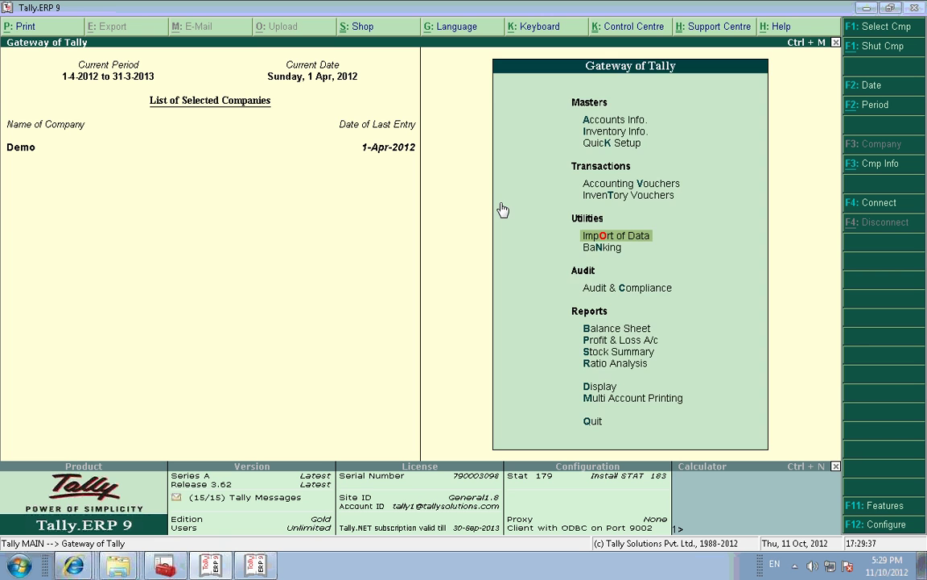
{"action": "key", "text": "Return"}
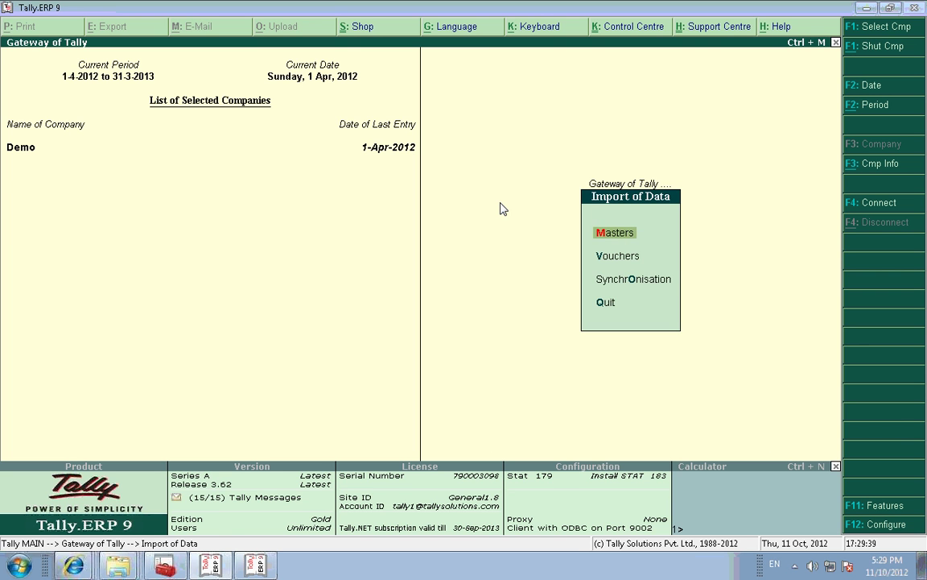
{"action": "key", "text": "Down"}
{"action": "key", "text": "Down"}
{"action": "key", "text": "Return"}
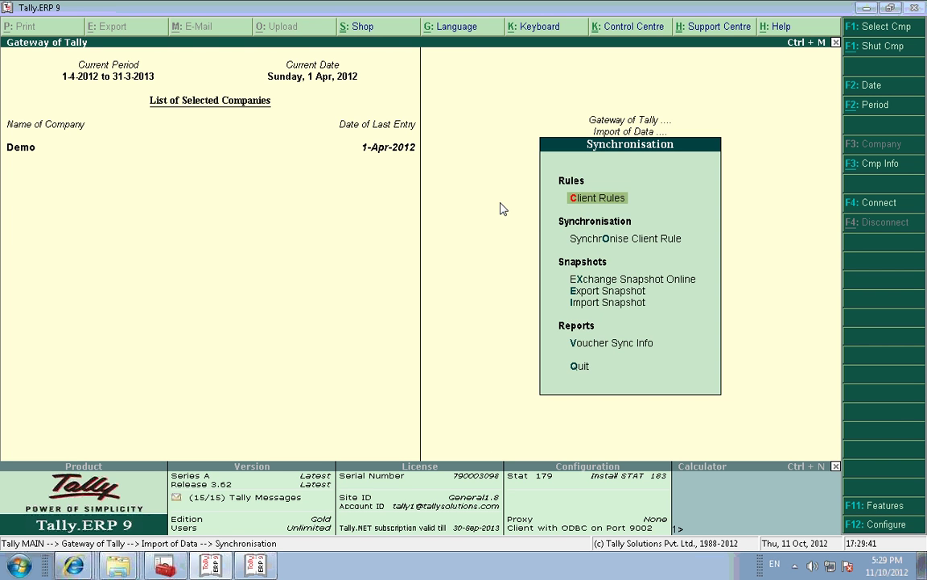
{"action": "key", "text": "Down"}
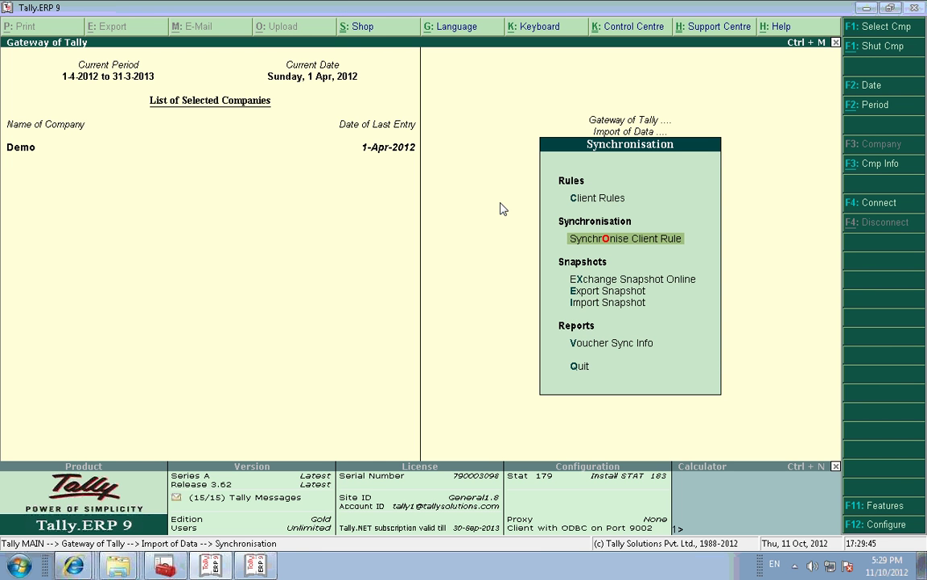
{"action": "key", "text": "Return"}
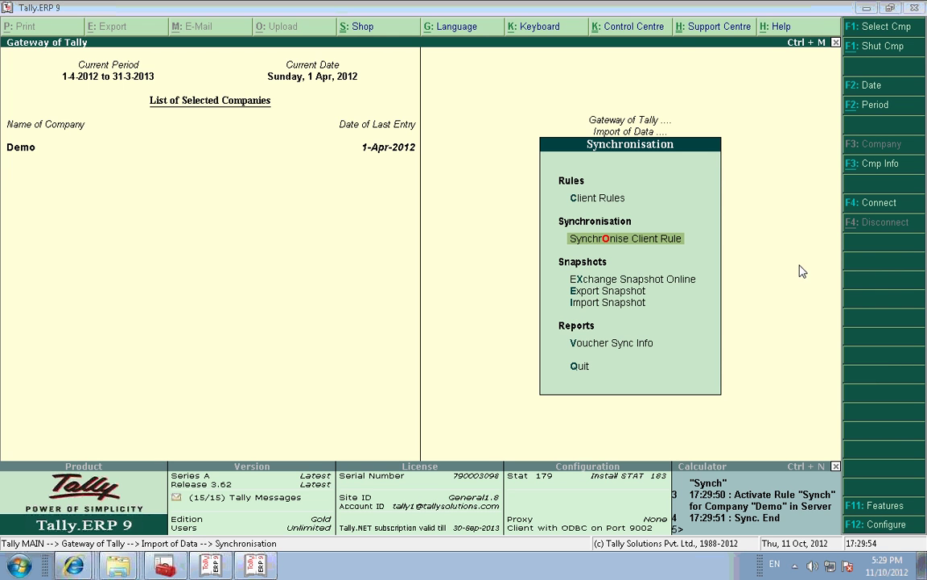
Step: Expand the sync log to read its messages, then switch to the Server company's window
{"action": "left_click", "coordinate": [743, 501]}
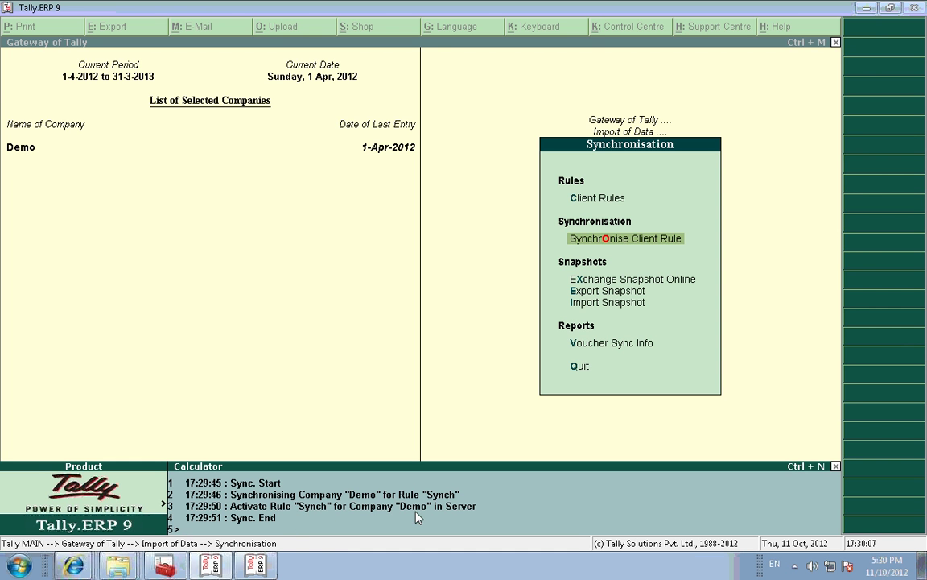
{"action": "left_click", "coordinate": [303, 366]}
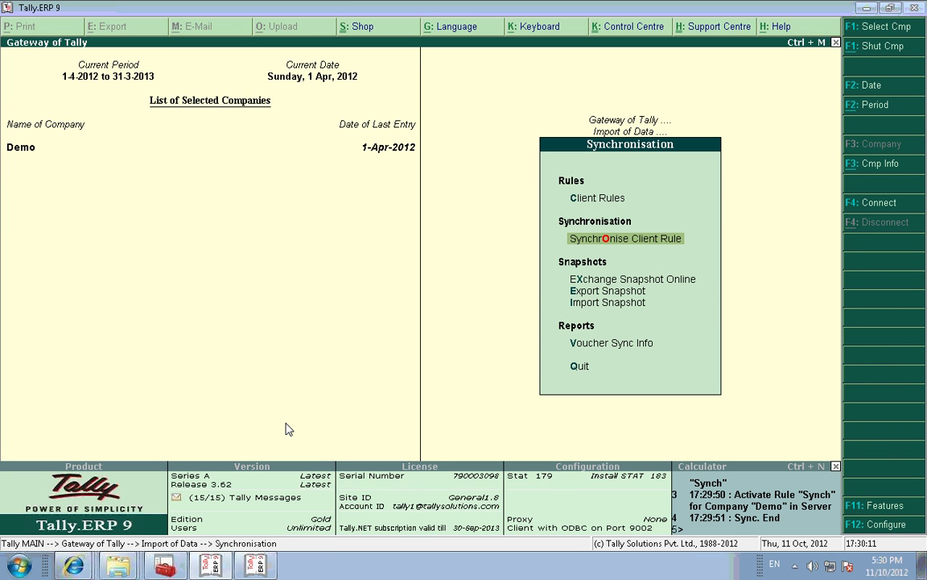
{"action": "key", "text": "alt+Tab"}
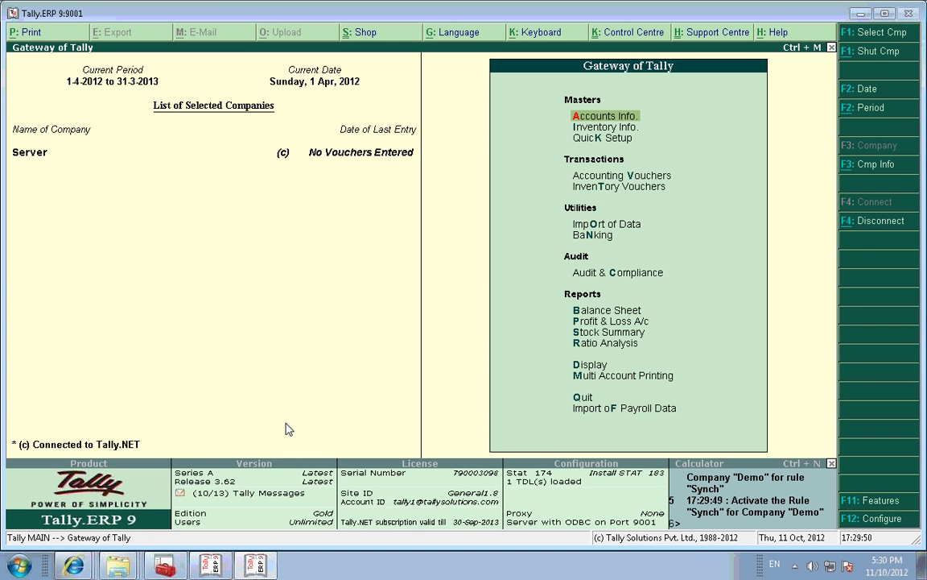
Step: Open the Server's Synch rule for alteration and set Activate to Yes
{"action": "key", "text": "Down"}
{"action": "key", "text": "Down"}
{"action": "key", "text": "Down"}
{"action": "key", "text": "Down"}
{"action": "key", "text": "Down"}
{"action": "key", "text": "Return"}
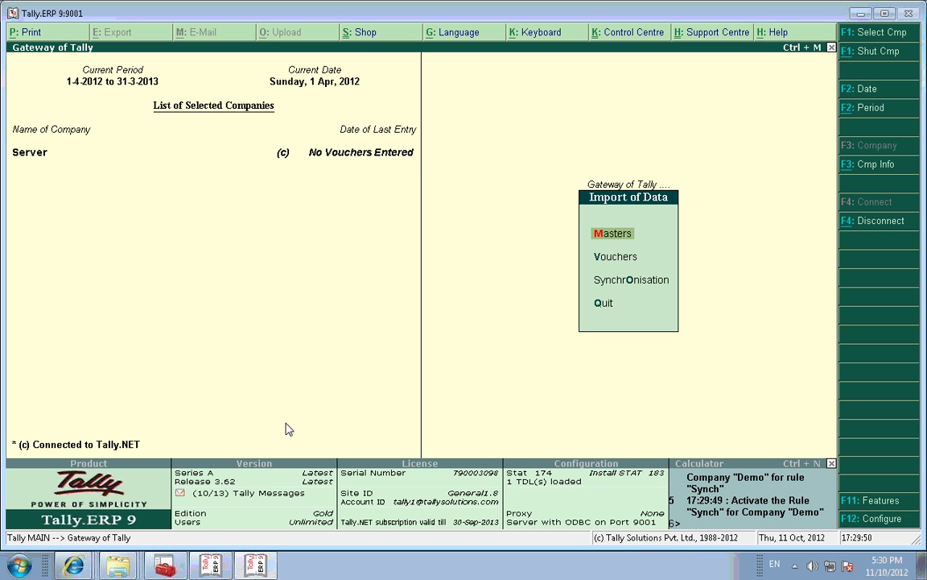
{"action": "key", "text": "Down"}
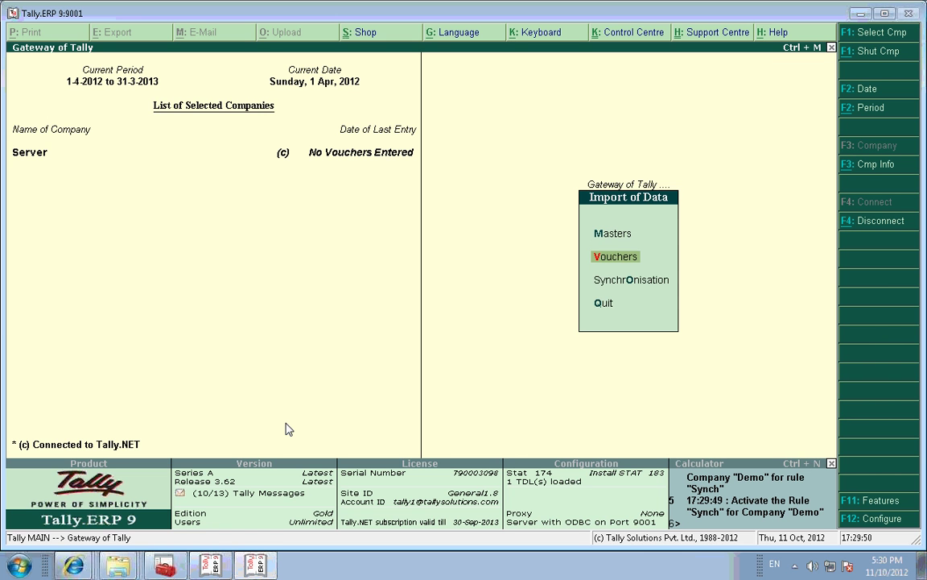
{"action": "key", "text": "Down"}
{"action": "key", "text": "Return"}
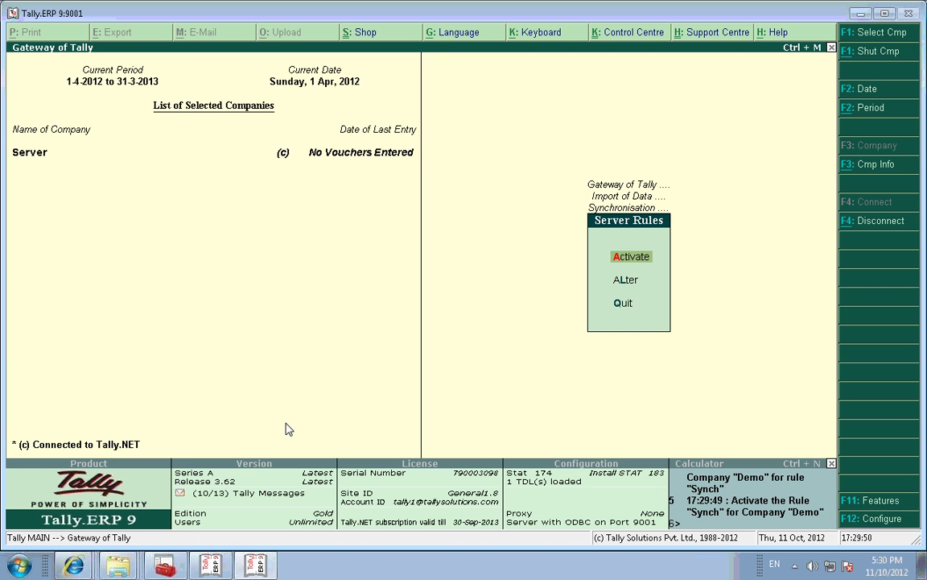
{"action": "key", "text": "Return"}
{"action": "key", "text": "Return"}
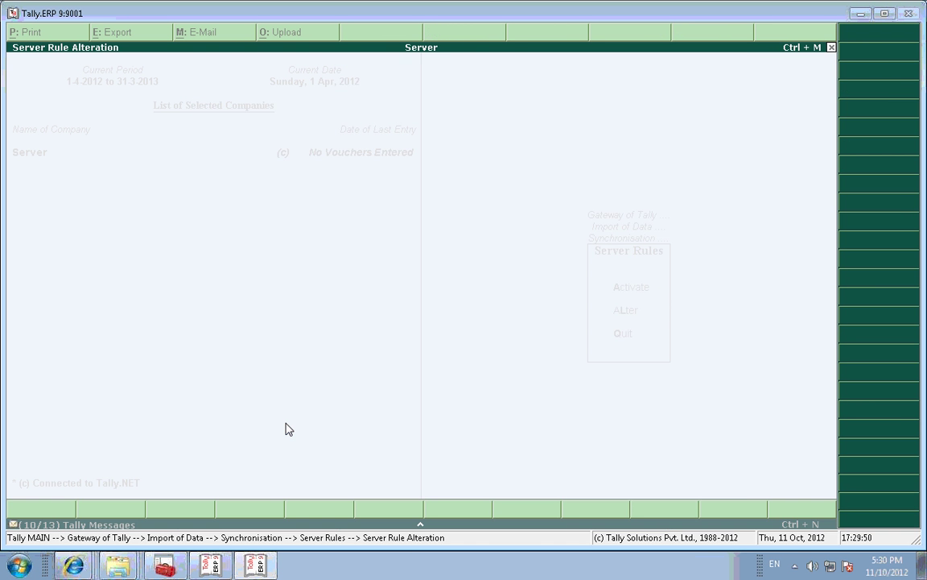
{"action": "type", "text": "y"}
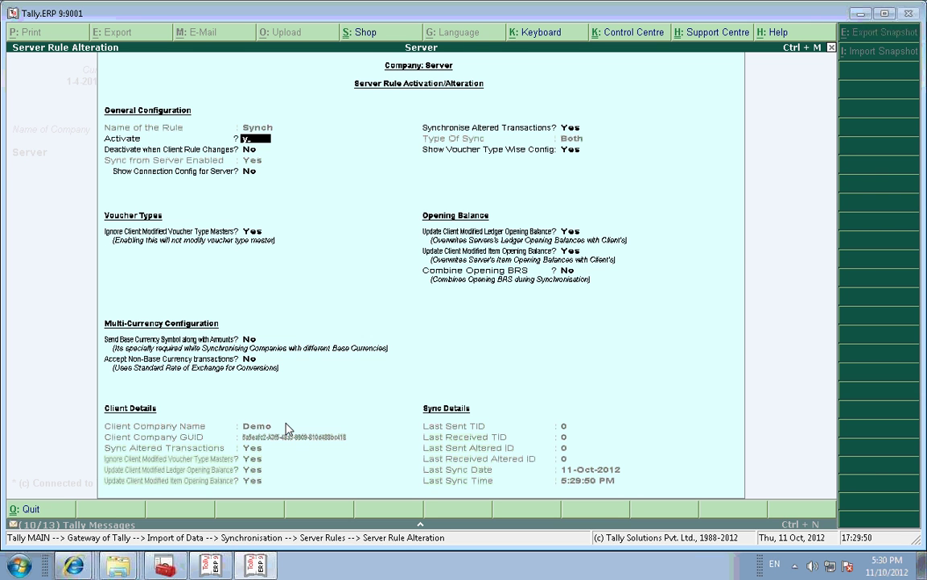
{"action": "key", "text": "Return"}
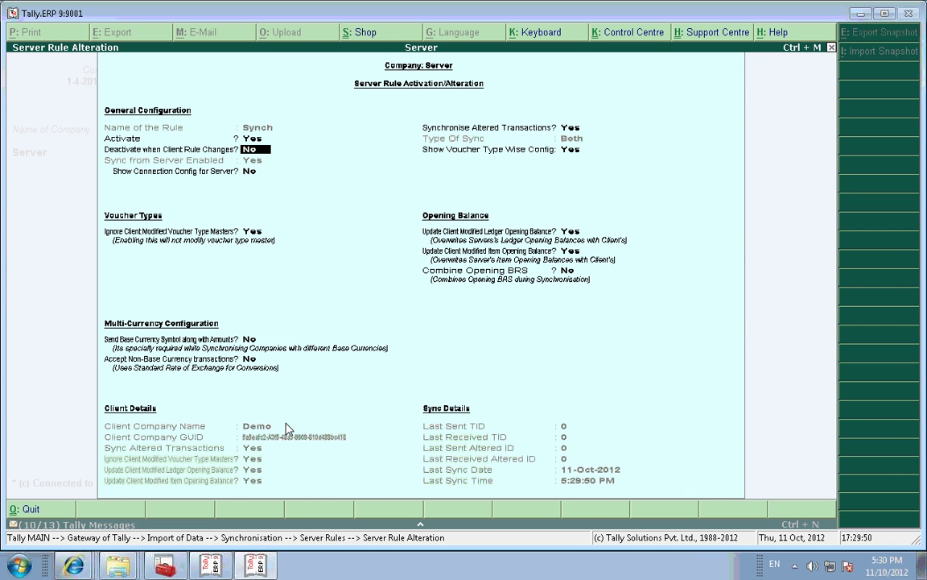
Step: Accept the remaining voucher type and opening-balance settings unchanged to save the rule
{"action": "key", "text": "Return"}
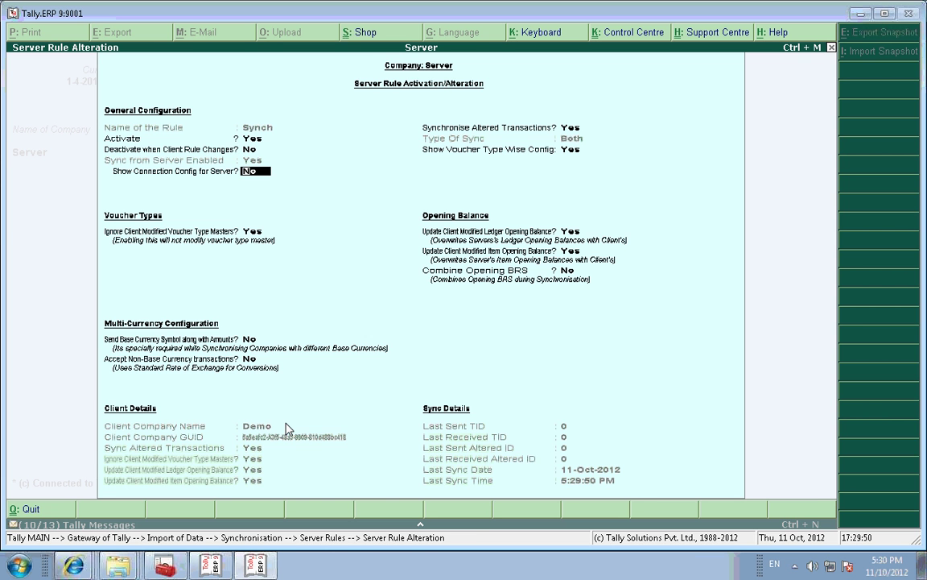
{"action": "key", "text": "Return"}
{"action": "key", "text": "Return"}
{"action": "key", "text": "Return"}
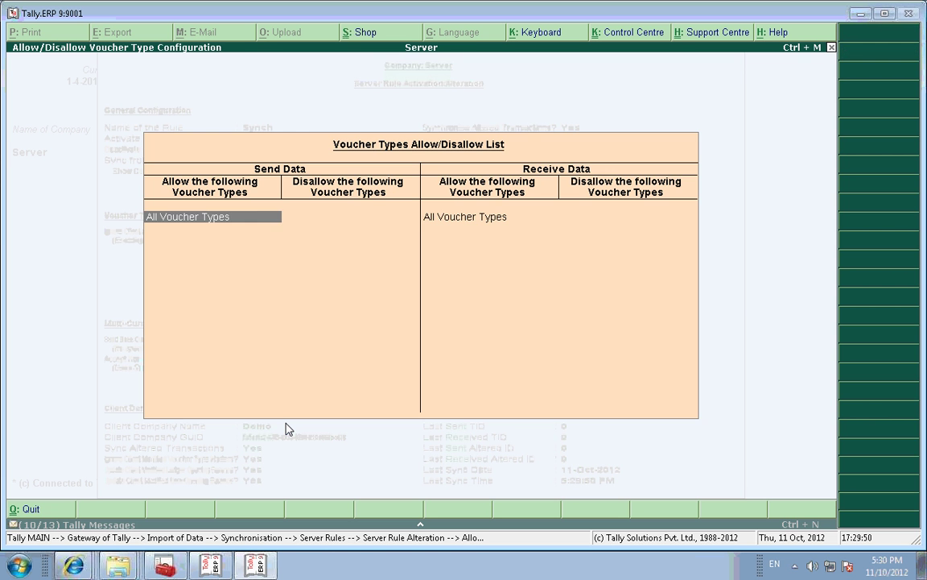
{"action": "key", "text": "Return"}
{"action": "key", "text": "Return"}
{"action": "key", "text": "Return"}
{"action": "key", "text": "Return"}
{"action": "key", "text": "Return"}
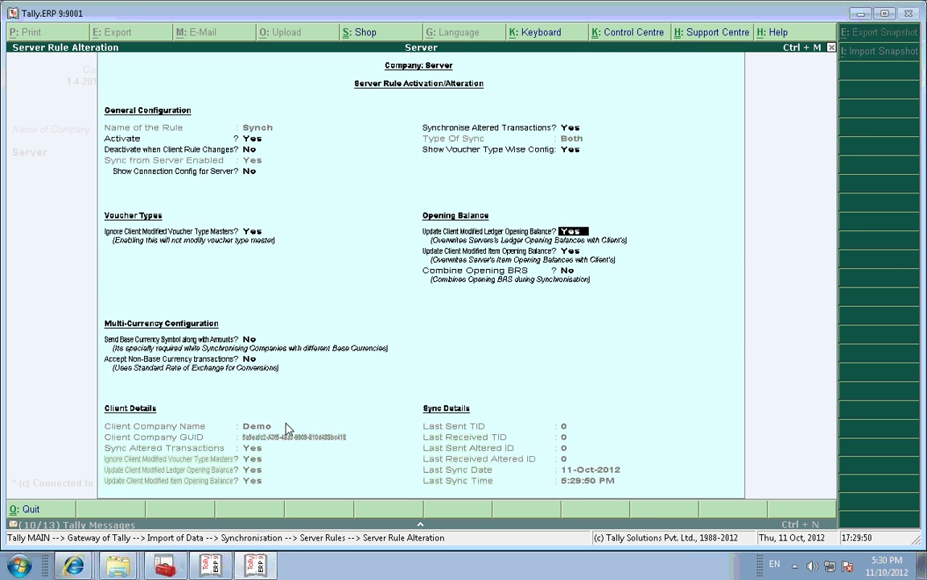
{"action": "key", "text": "Return"}
{"action": "key", "text": "Return"}
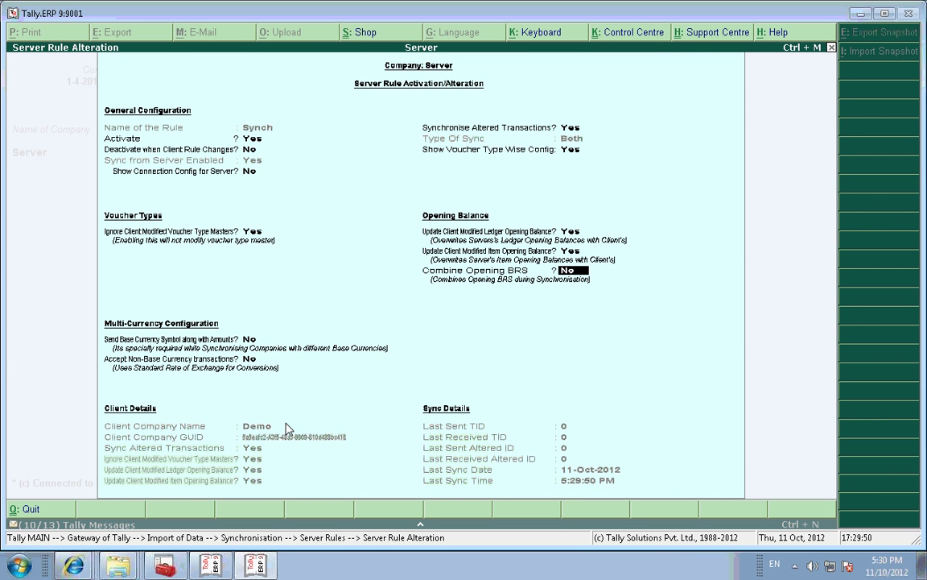
{"action": "key", "text": "Return"}
{"action": "key", "text": "Return"}
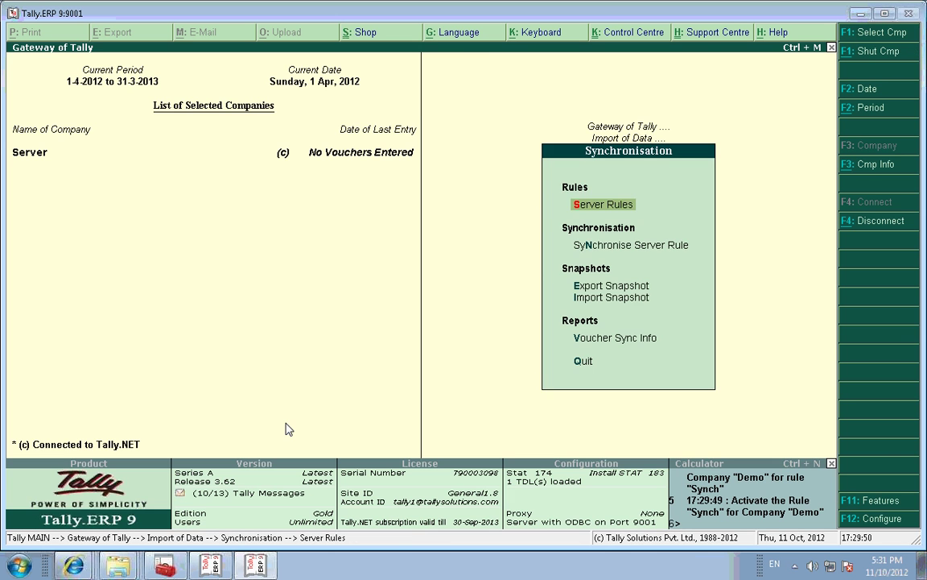
Step: Rerun Synchronise Client Rule for Demo under Synch, then return to the Server company's window
{"action": "key", "text": "Escape"}
{"action": "key", "text": "Escape"}
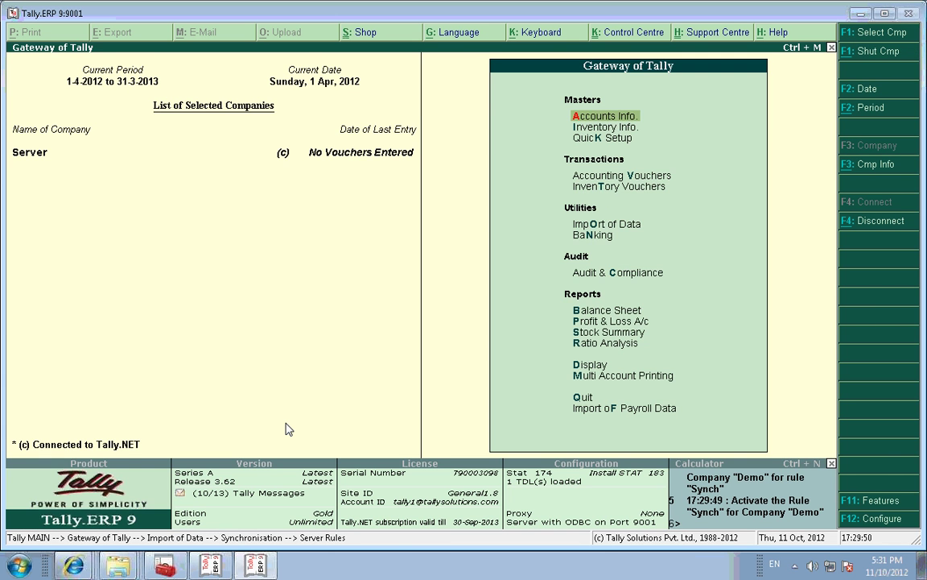
{"action": "key", "text": "alt+Tab"}
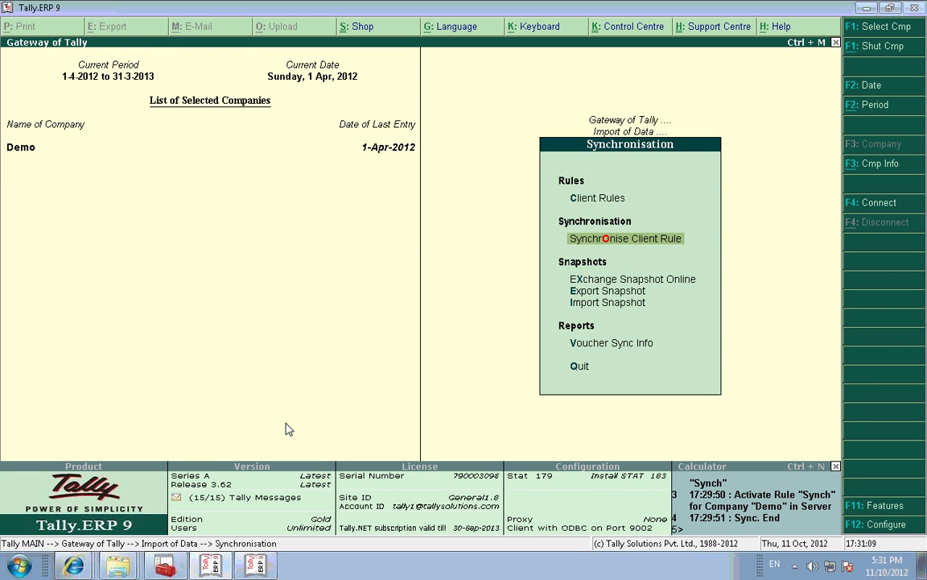
{"action": "key", "text": "Escape"}
{"action": "key", "text": "Escape"}
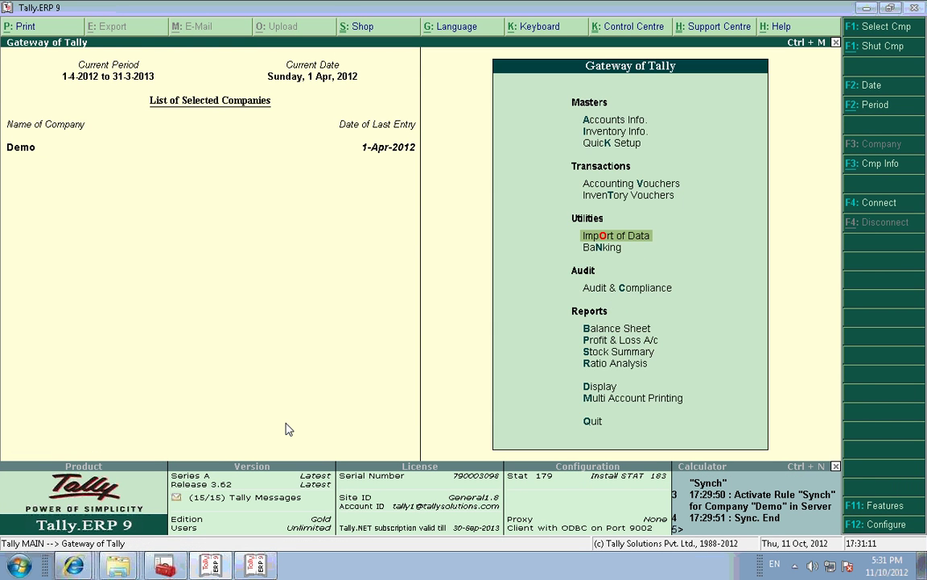
{"action": "key", "text": "Return"}
{"action": "key", "text": "Down"}
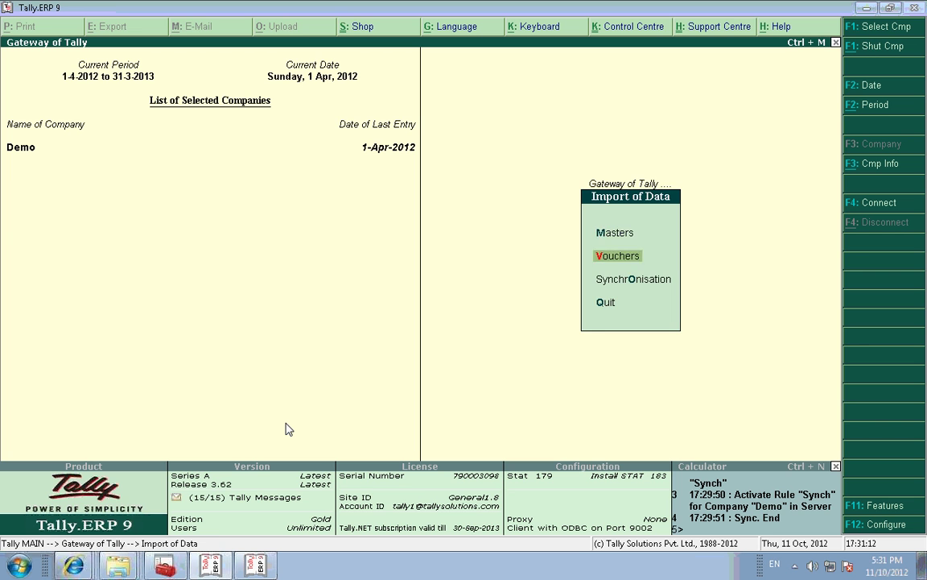
{"action": "key", "text": "Down"}
{"action": "key", "text": "Return"}
{"action": "key", "text": "Down"}
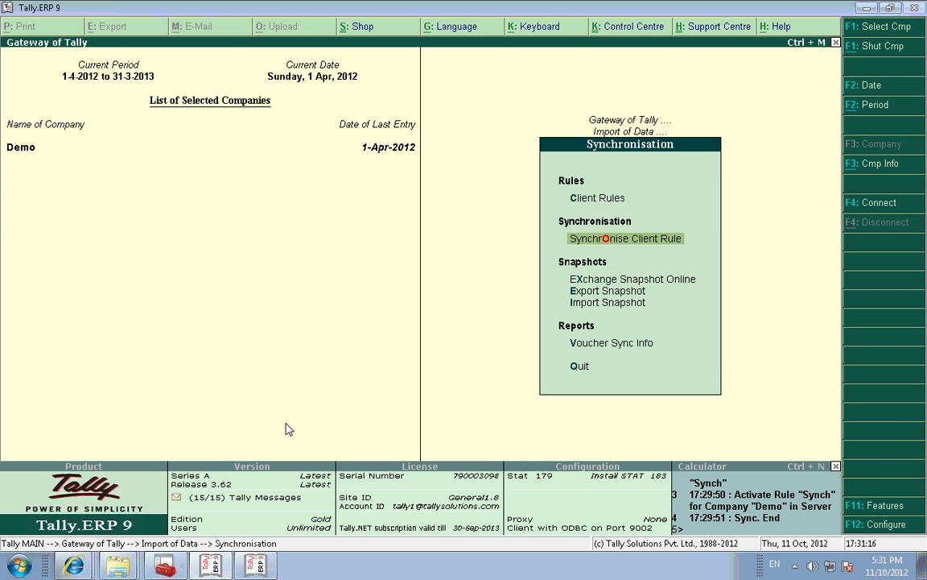
{"action": "key", "text": "Return"}
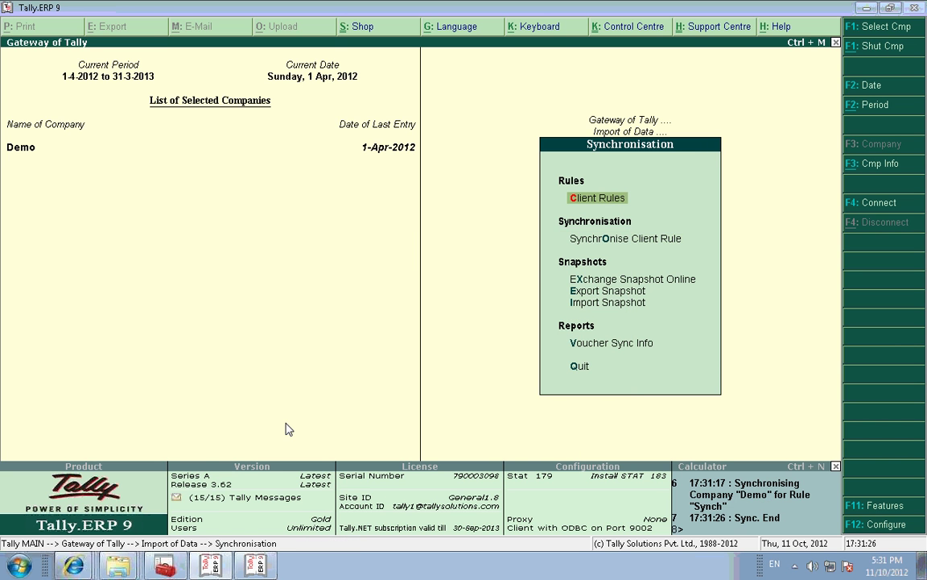
{"action": "key", "text": "alt+Tab"}
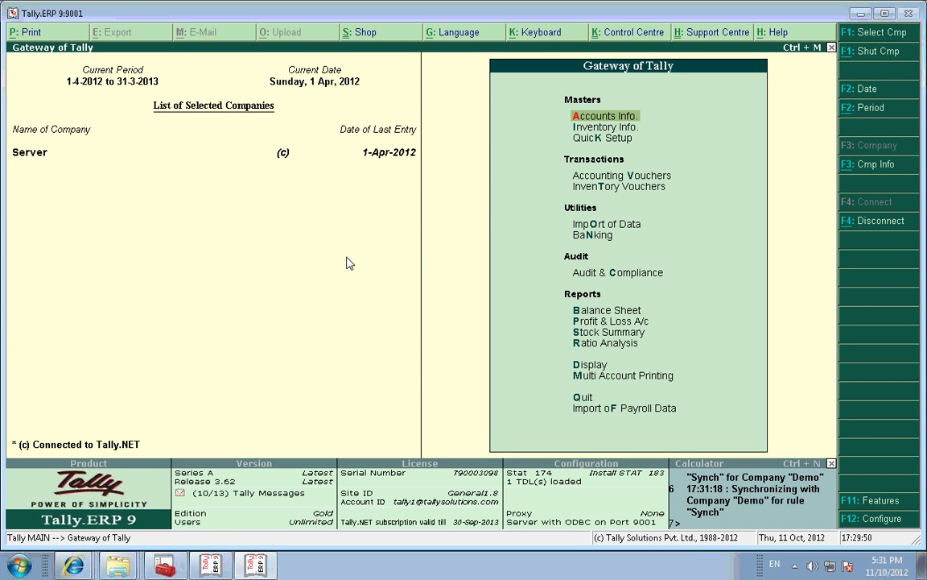
Step: Save Payment voucher No. 3 dated 2-Apr-2012 paying Creditors 2,300.00 from Cash
{"action": "key", "text": "v"}
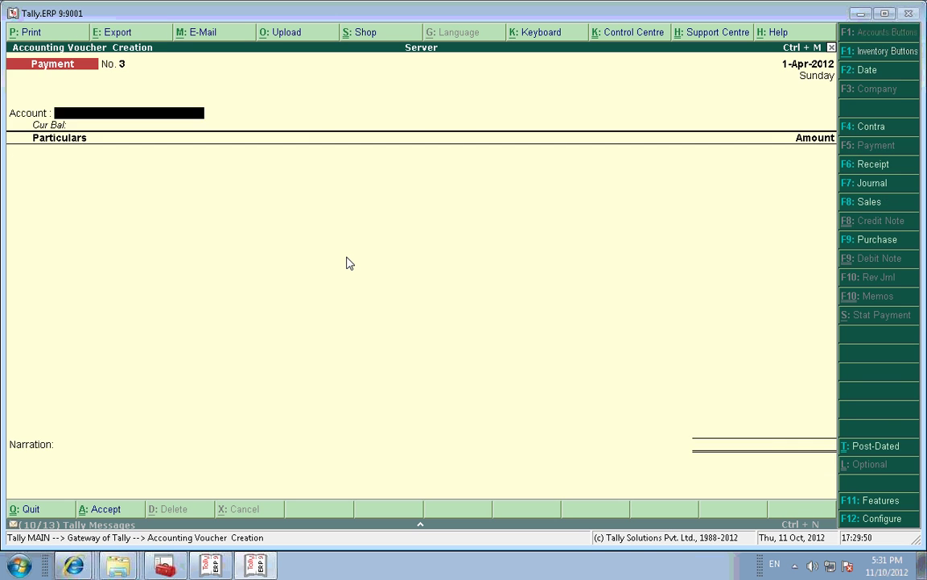
{"action": "key", "text": "F2"}
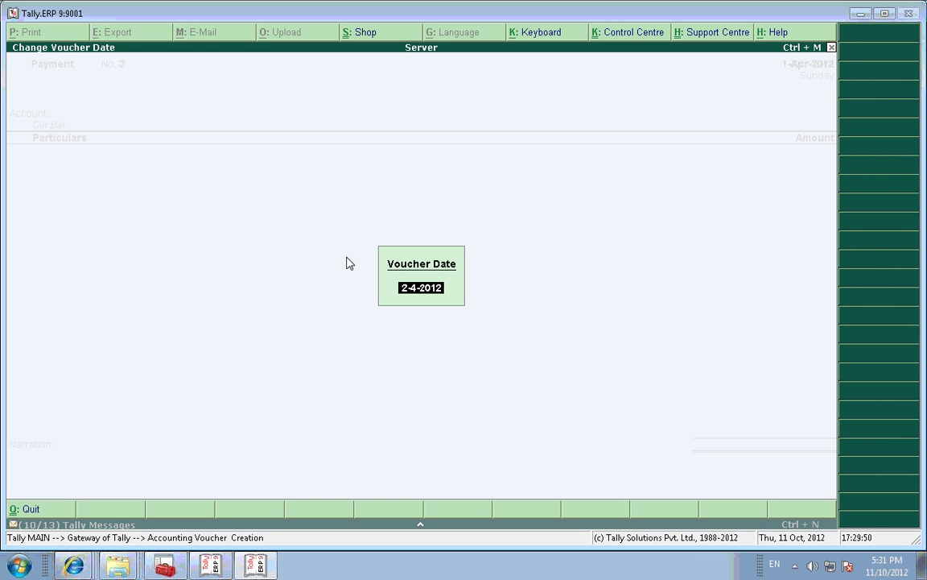
{"action": "key", "text": "Return"}
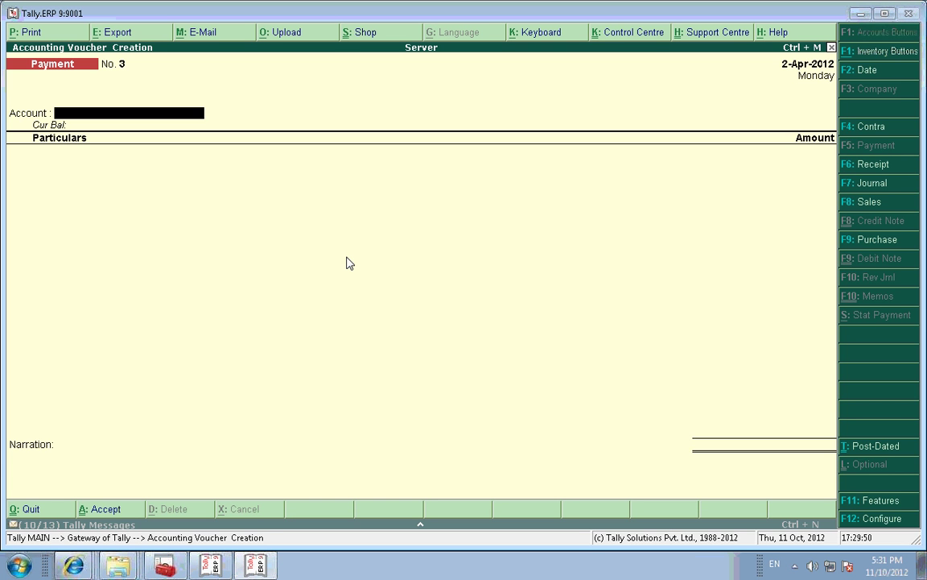
{"action": "type", "text": "Cash"}
{"action": "key", "text": "Return"}
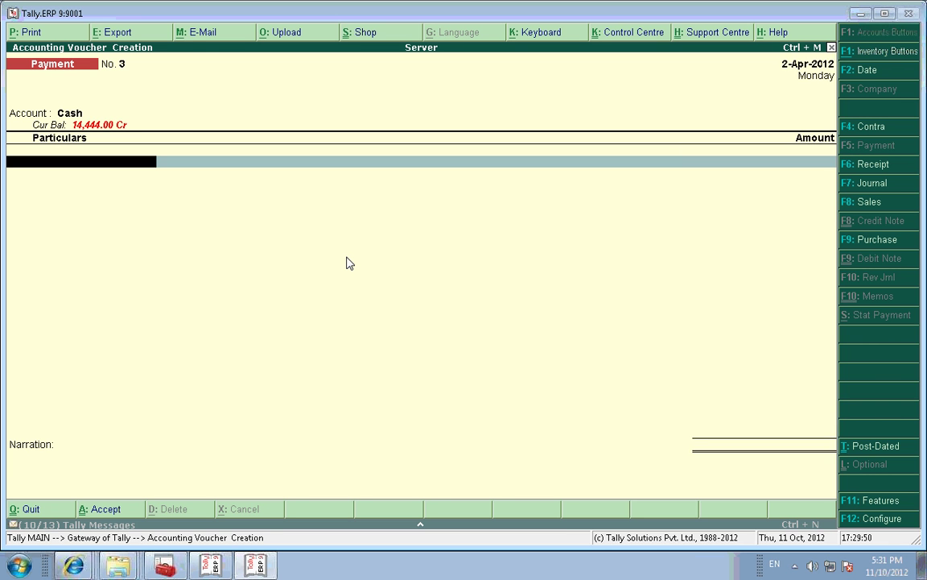
{"action": "type", "text": "D"}
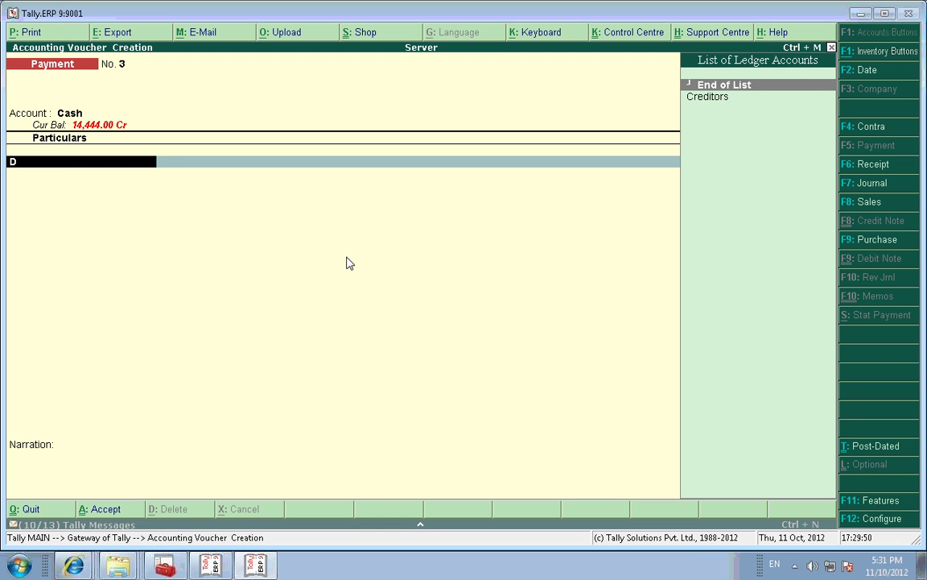
{"action": "key", "text": "Down"}
{"action": "key", "text": "Return"}
{"action": "type", "text": "2"}
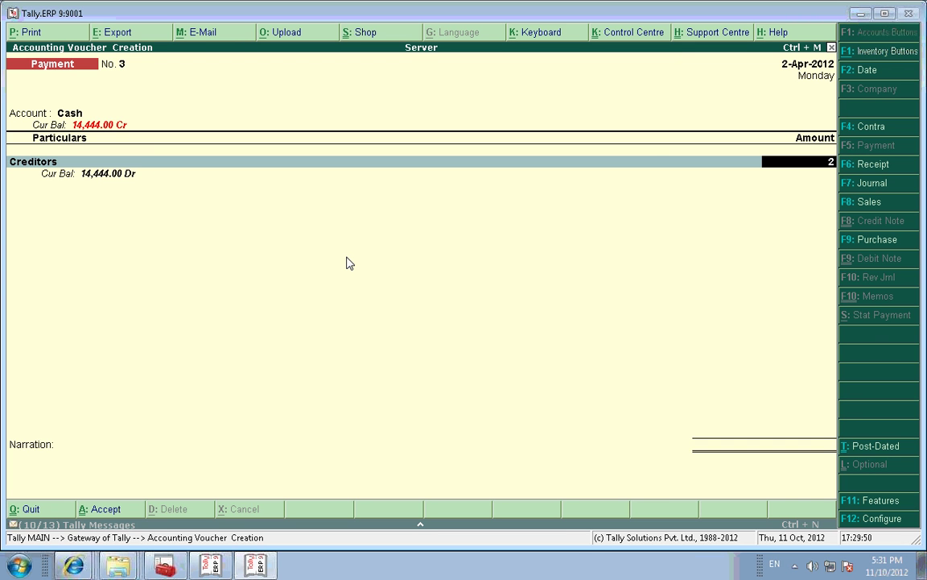
{"action": "type", "text": ",300"}
{"action": "key", "text": "Return"}
{"action": "key", "text": "Return"}
{"action": "key", "text": "Return"}
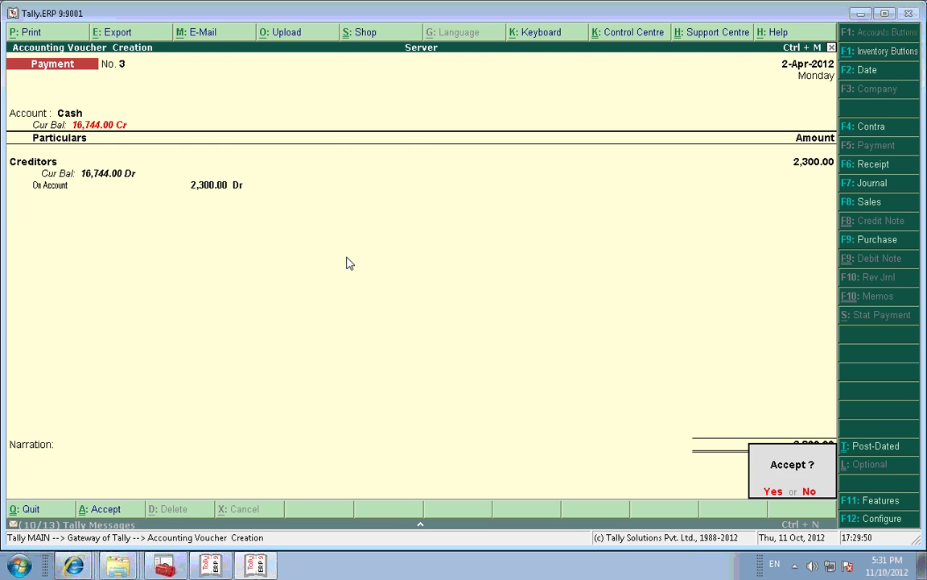
{"action": "key", "text": "Return"}
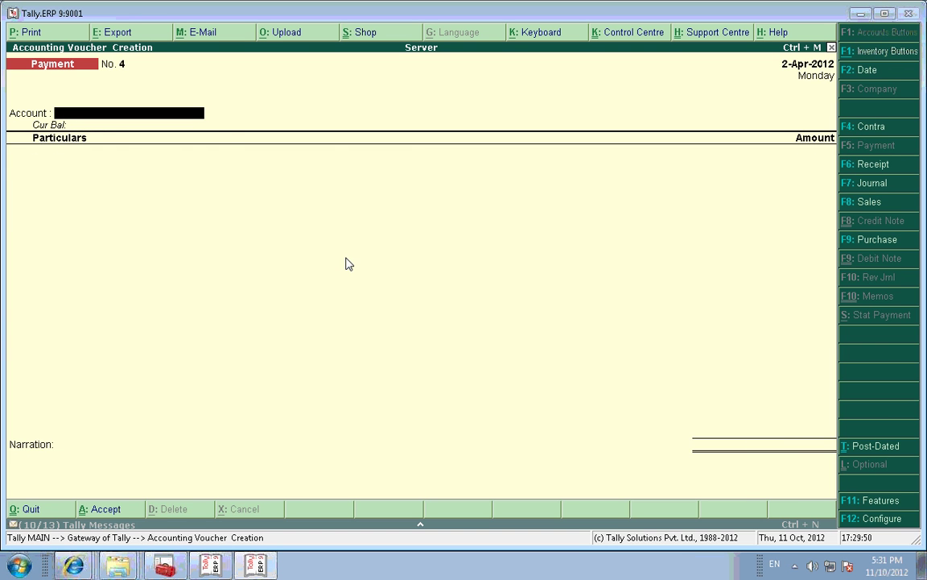
{"action": "key", "text": "Escape"}
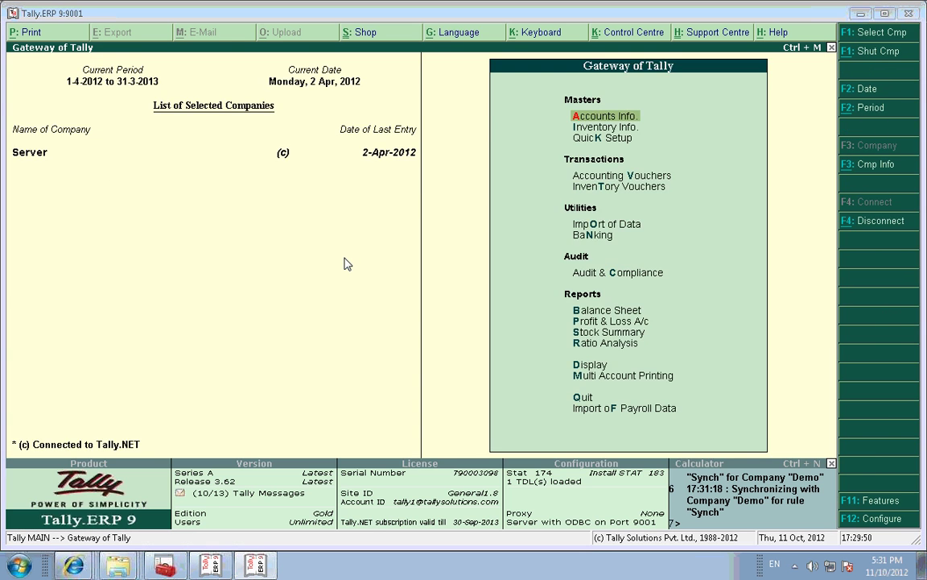
Step: Sync Demo again under Synch so its Gateway shows a last entry of 2-Apr-2012
{"action": "key", "text": "alt+Tab"}
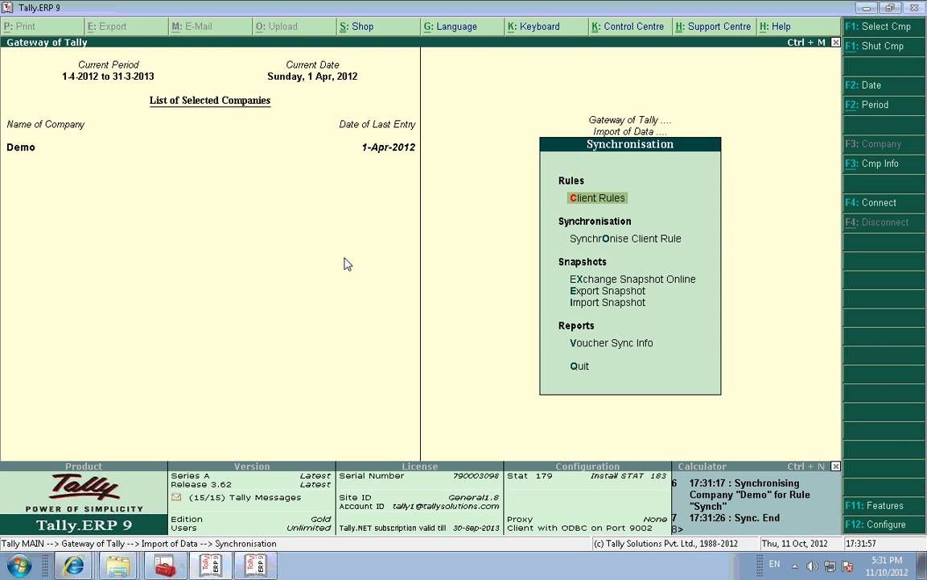
{"action": "key", "text": "Down"}
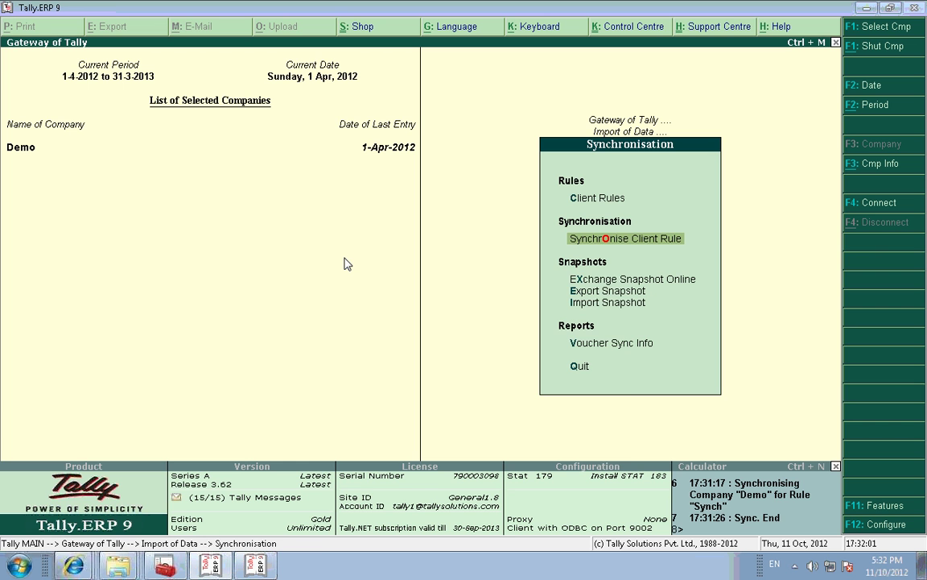
{"action": "key", "text": "Return"}
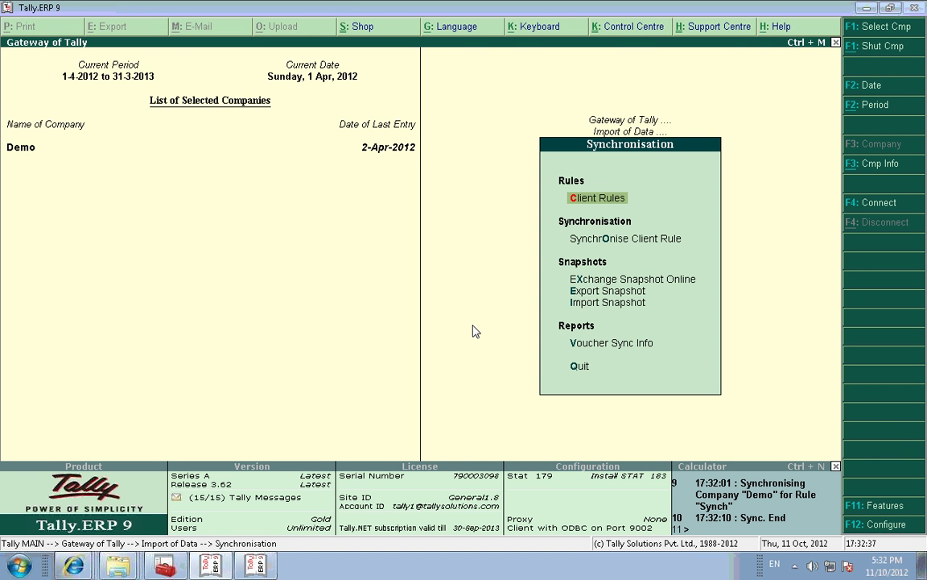
{"action": "key", "text": "Down"}
{"action": "key", "text": "Down"}
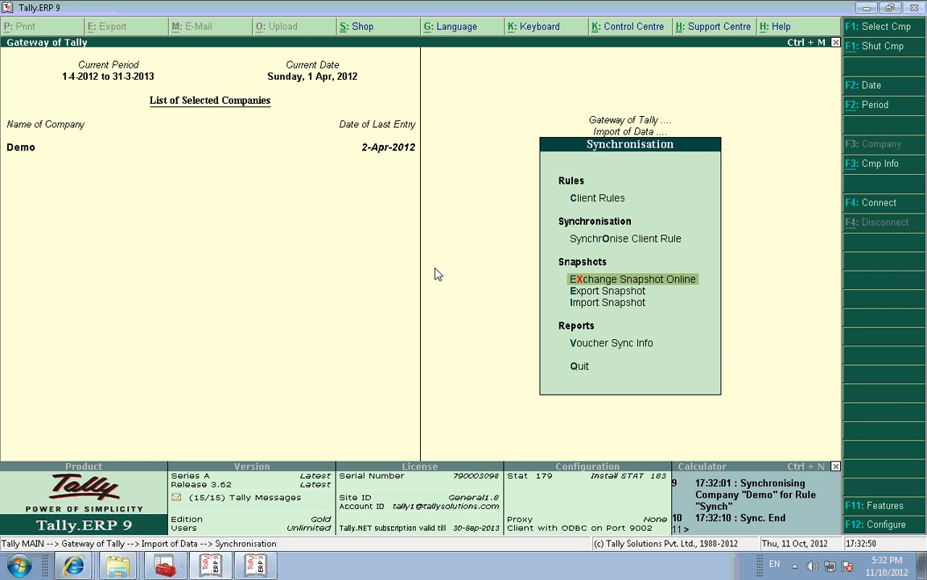
{"action": "key", "text": "Up"}
{"action": "key", "text": "Up"}
{"action": "key", "text": "Down"}
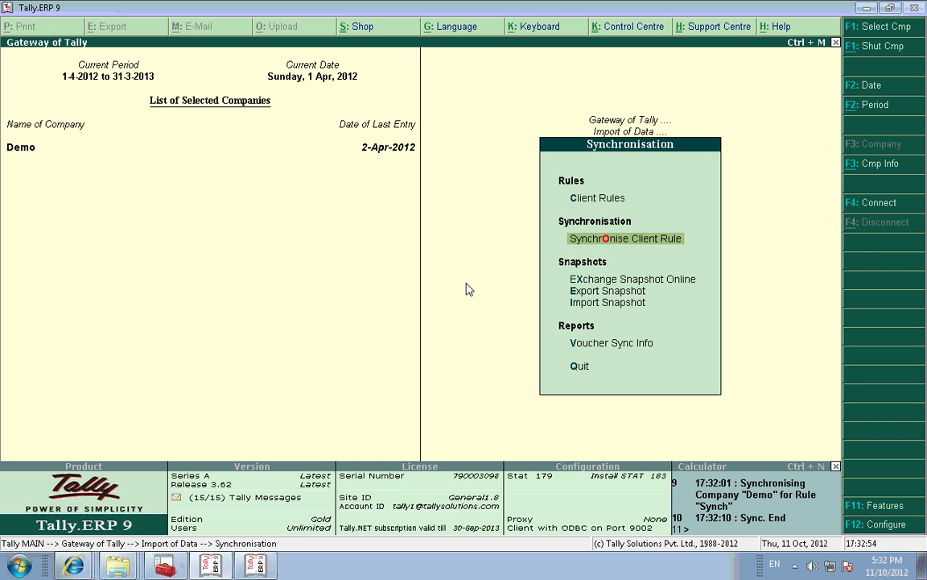
{"action": "key", "text": "Escape"}
{"action": "key", "text": "Escape"}
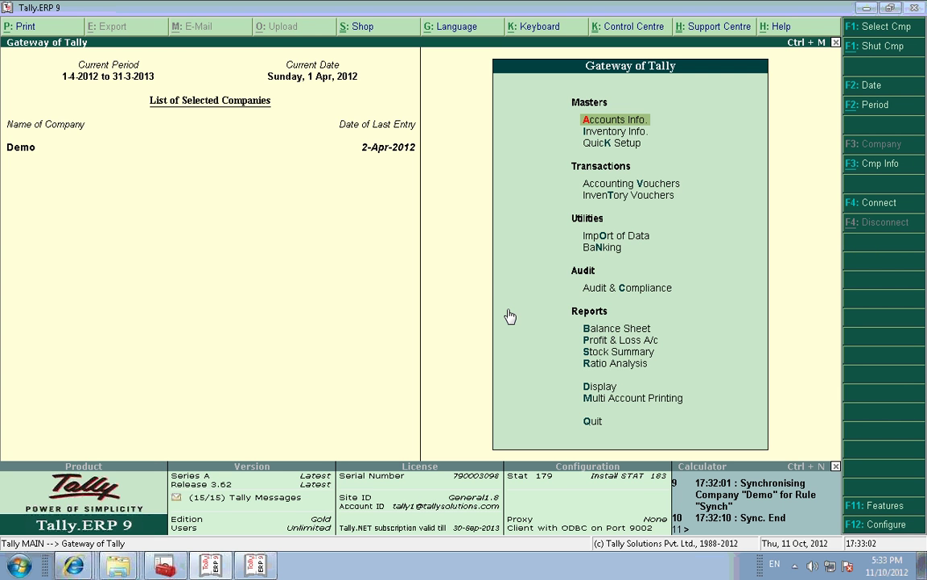
Step: Open Demo's Creditors ledger for alteration from Accounts Info > Ledgers
{"action": "key", "text": "Return"}
{"action": "key", "text": "l"}
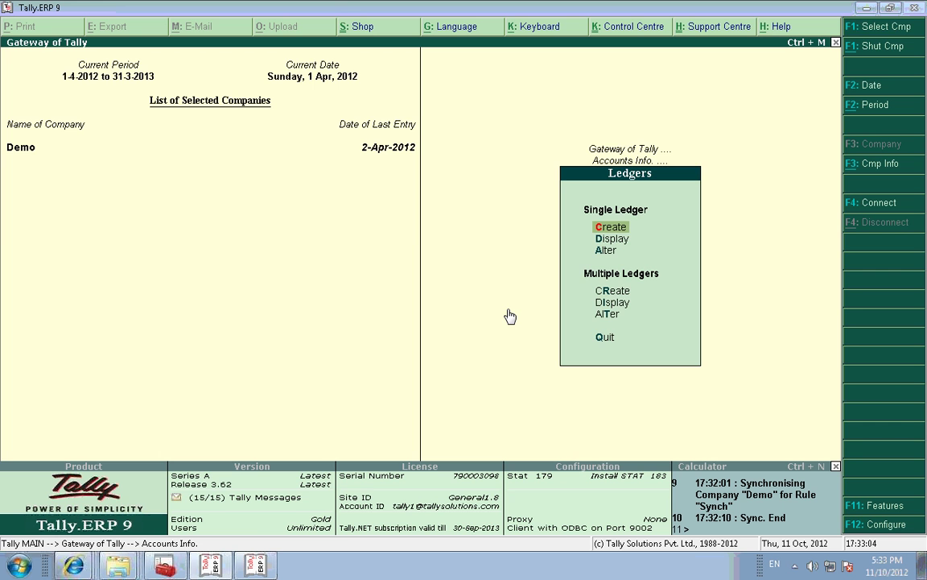
{"action": "key", "text": "d"}
{"action": "key", "text": "Down"}
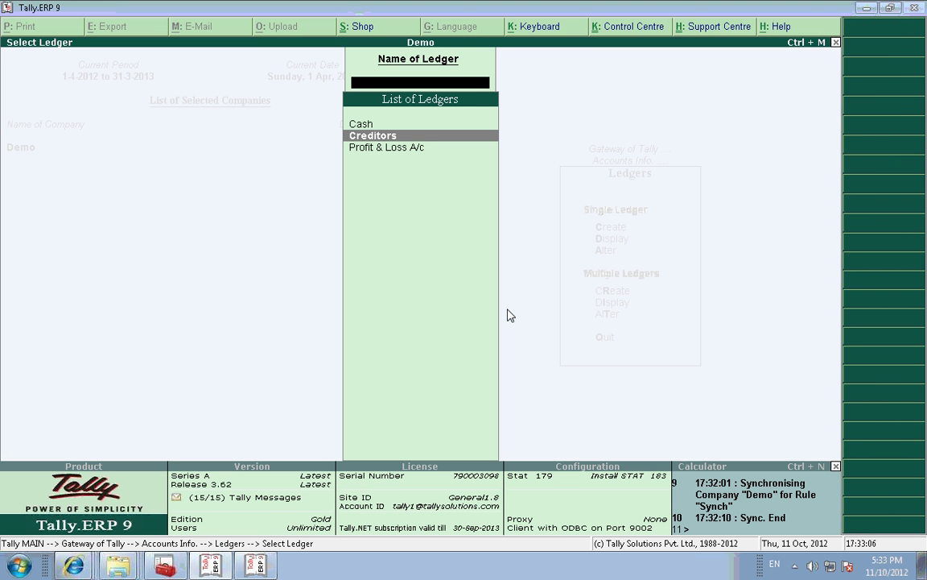
{"action": "key", "text": "Return"}
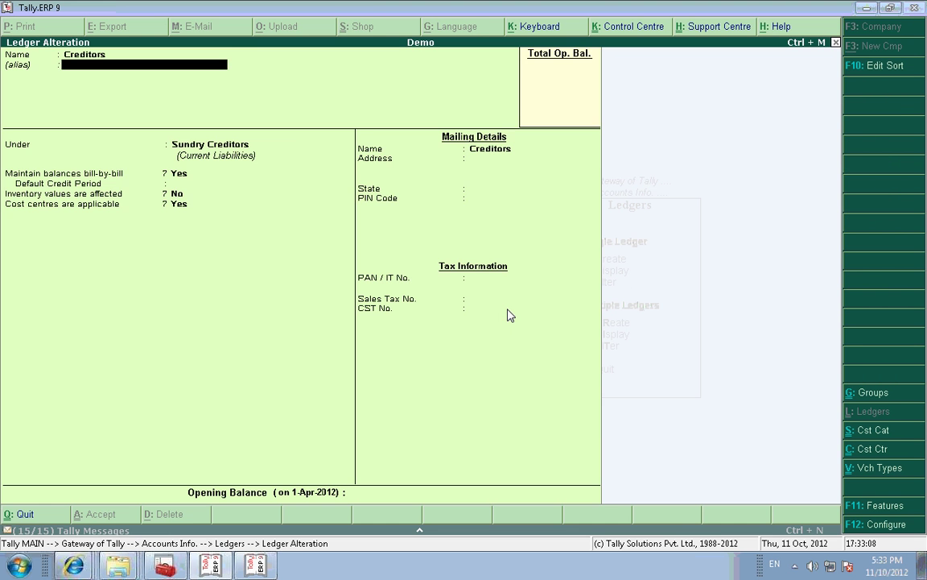
{"action": "key", "text": "Return"}
{"action": "key", "text": "Return"}
{"action": "key", "text": "Return"}
{"action": "key", "text": "Return"}
{"action": "key", "text": "Return"}
{"action": "key", "text": "Return"}
{"action": "key", "text": "Return"}
{"action": "key", "text": "Return"}
{"action": "key", "text": "Return"}
{"action": "key", "text": "Return"}
{"action": "key", "text": "Return"}
{"action": "key", "text": "Return"}
{"action": "key", "text": "Return"}
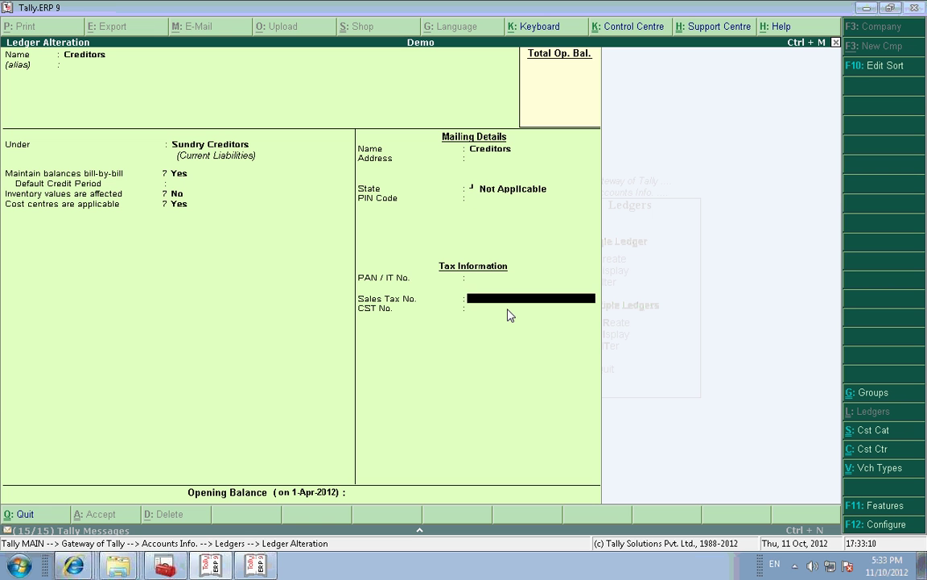
Step: Enter a 23,000.00 Cr opening balance as one bill dated 31/3/2012 and save the ledger
{"action": "type", "text": "2"}
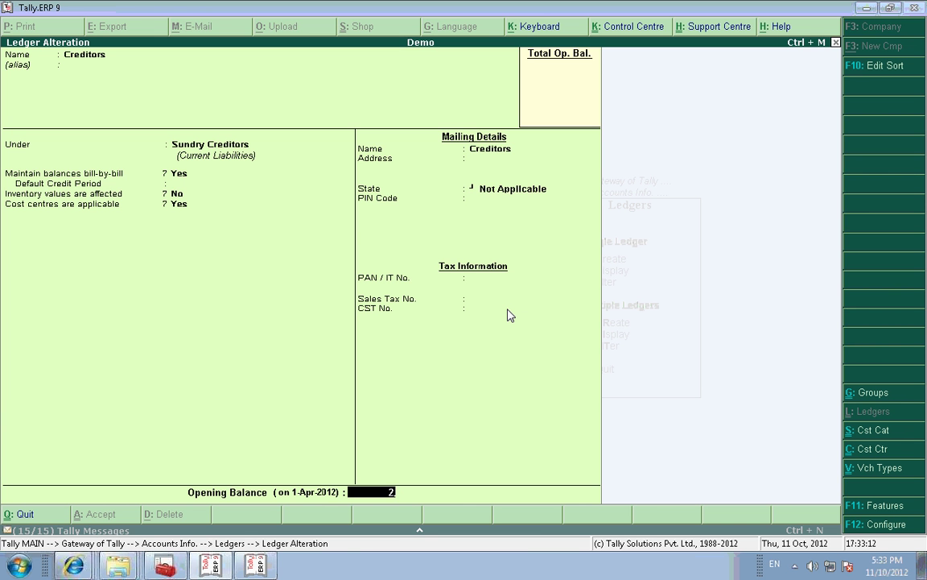
{"action": "type", "text": "3000"}
{"action": "key", "text": "Return"}
{"action": "key", "text": "Return"}
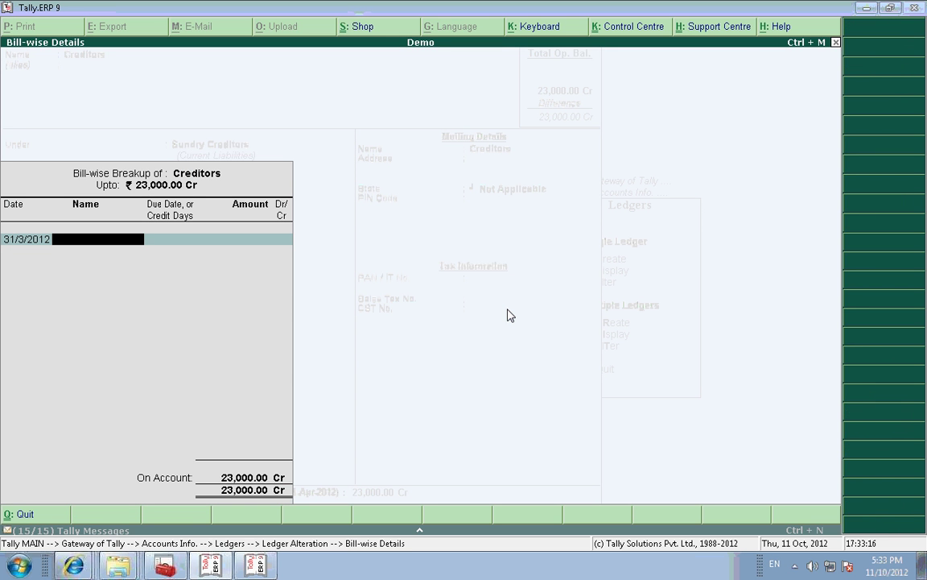
{"action": "type", "text": "Hjh"}
{"action": "key", "text": "Return"}
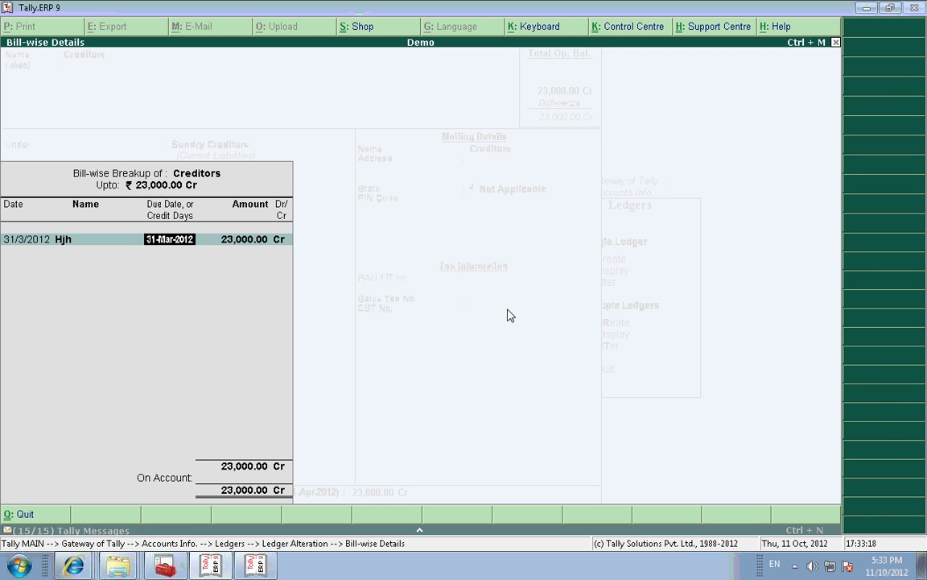
{"action": "key", "text": "Return"}
{"action": "key", "text": "Return"}
{"action": "key", "text": "Return"}
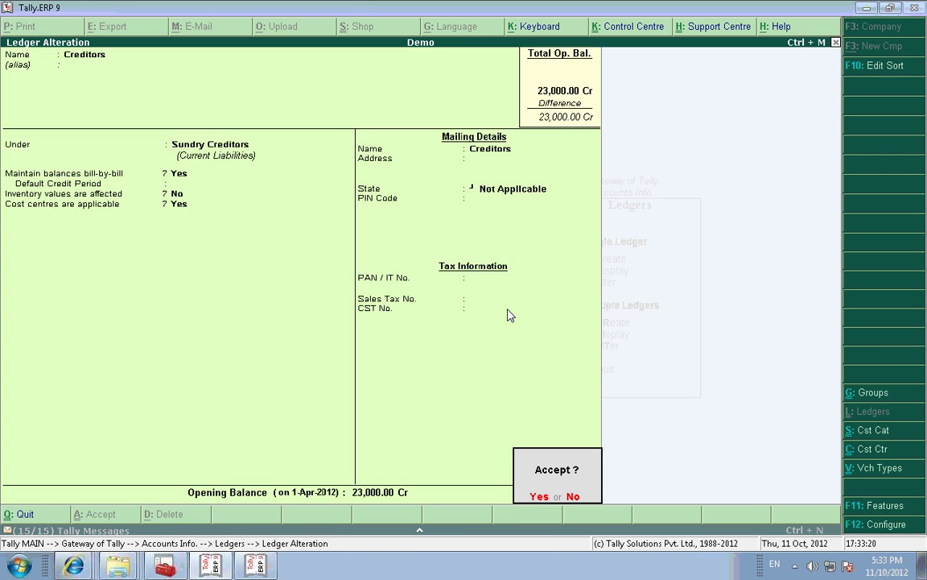
{"action": "key", "text": "Return"}
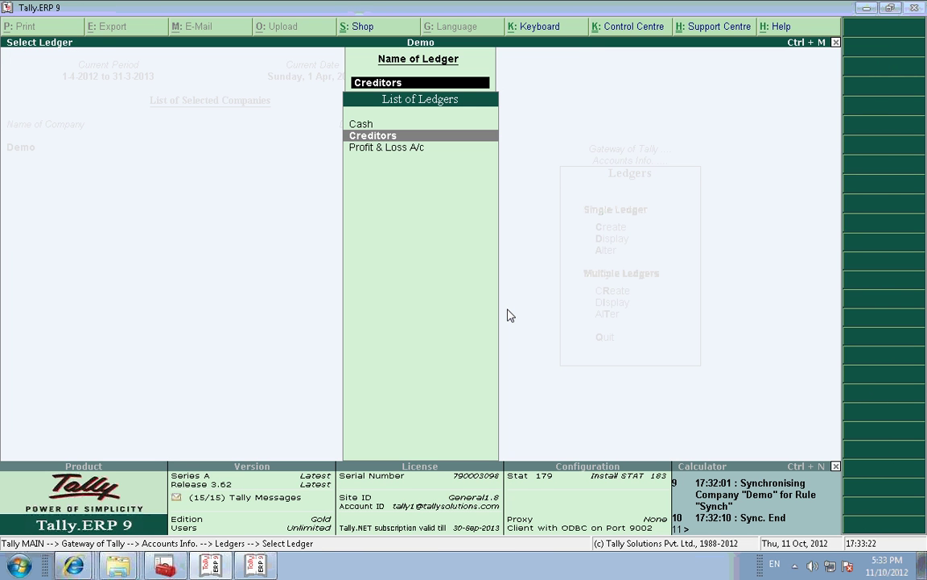
{"action": "key", "text": "Escape"}
{"action": "key", "text": "Escape"}
{"action": "key", "text": "Escape"}
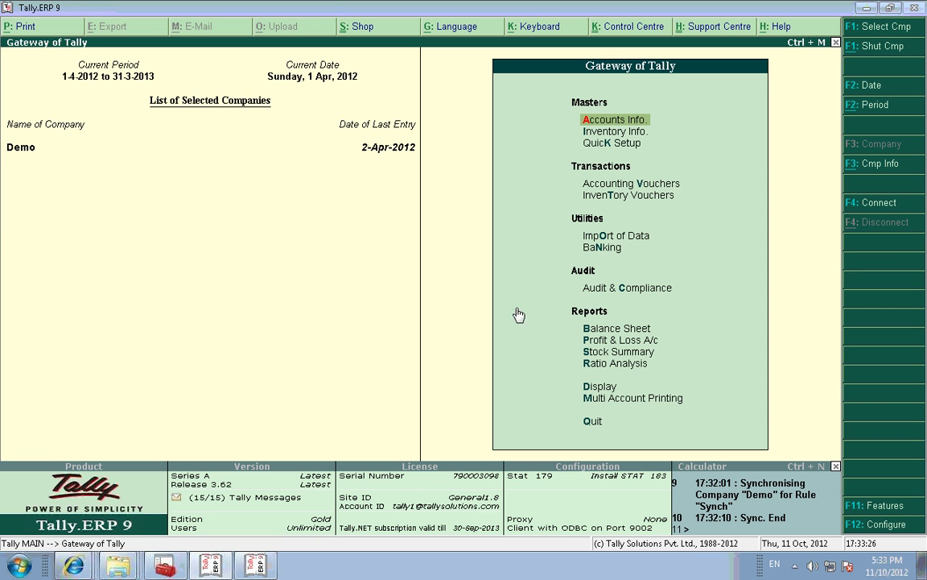
{"action": "mouse_move", "coordinate": [215, 568]}
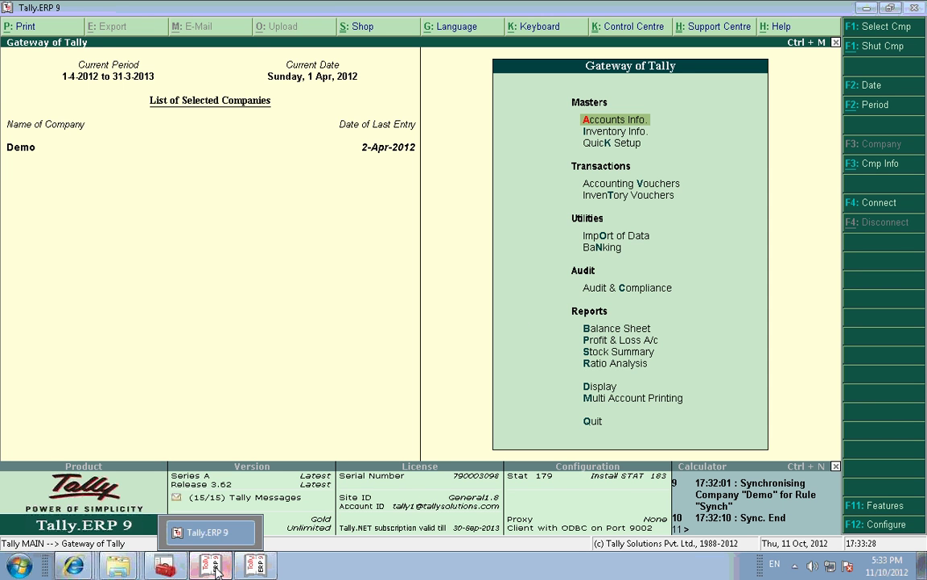
{"action": "left_click", "coordinate": [214, 568]}
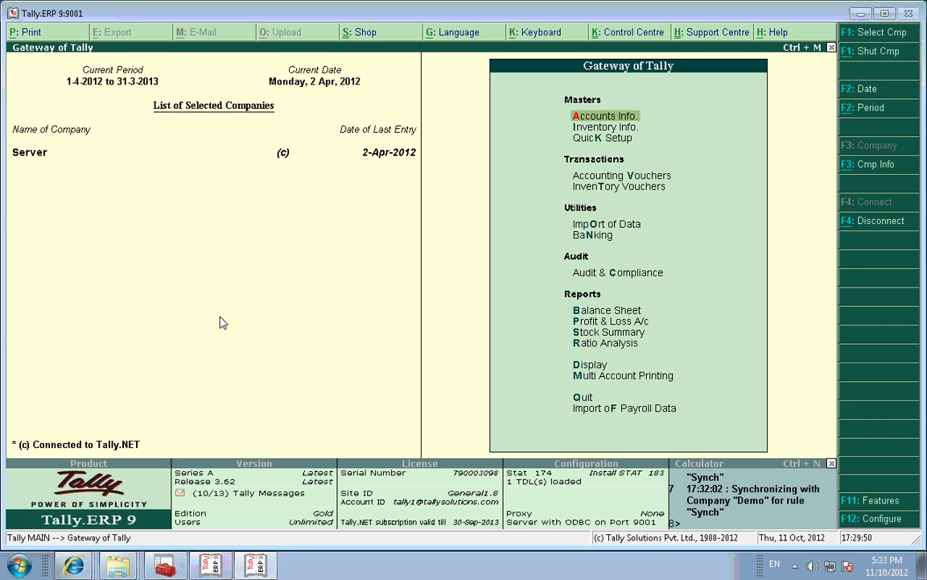
{"action": "key", "text": "Down"}
{"action": "key", "text": "Down"}
{"action": "key", "text": "Down"}
{"action": "key", "text": "Down"}
{"action": "key", "text": "Down"}
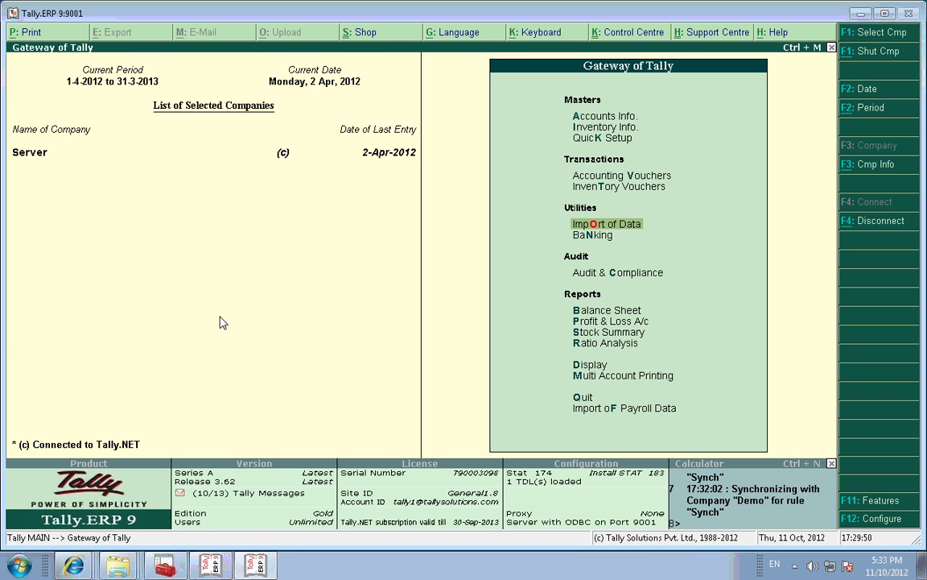
{"action": "key", "text": "Return"}
{"action": "key", "text": "Down"}
{"action": "key", "text": "Down"}
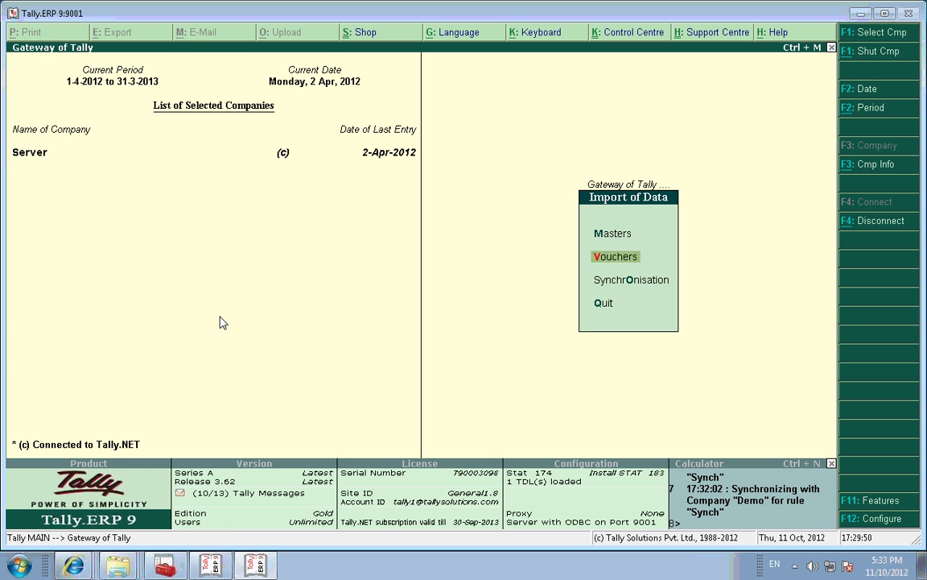
{"action": "key", "text": "Return"}
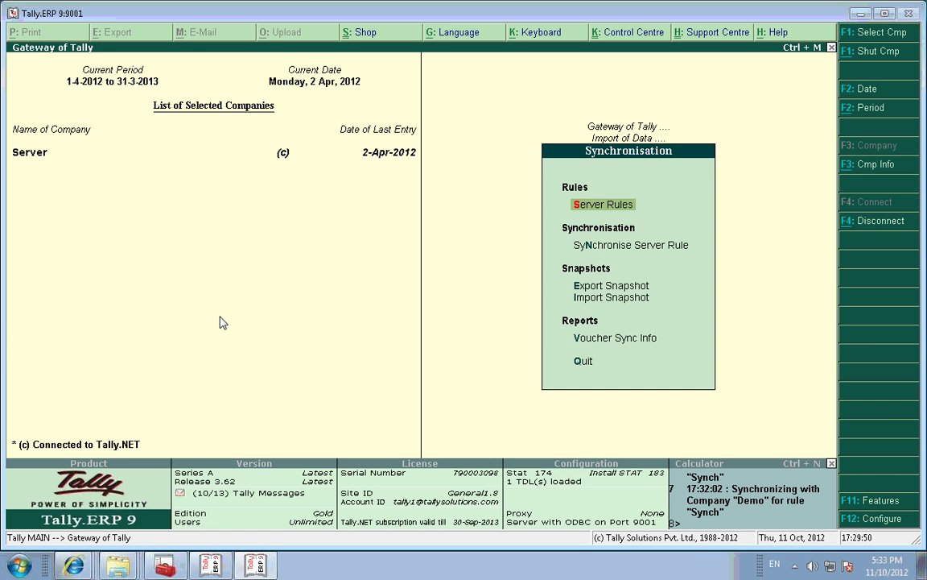
{"action": "key", "text": "Return"}
{"action": "key", "text": "Down"}
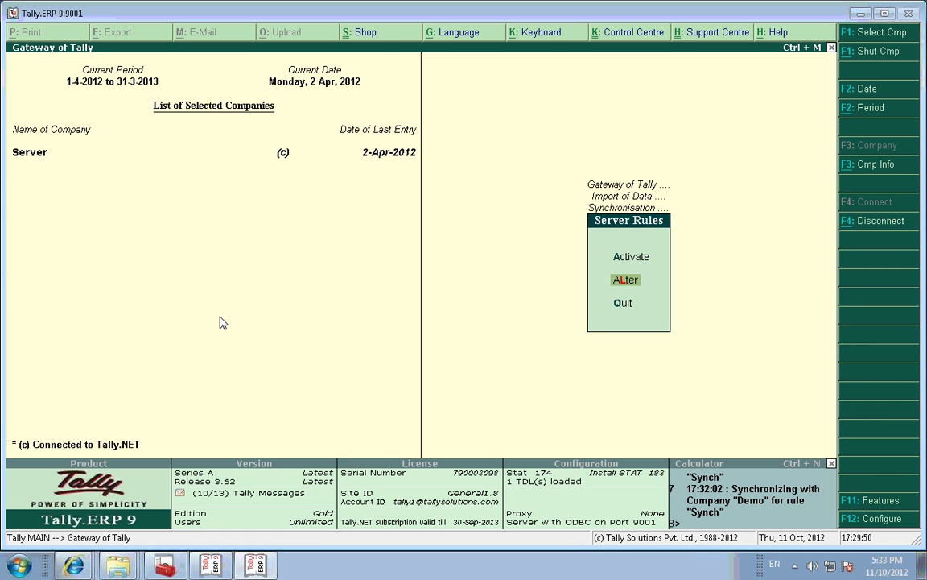
{"action": "key", "text": "Return"}
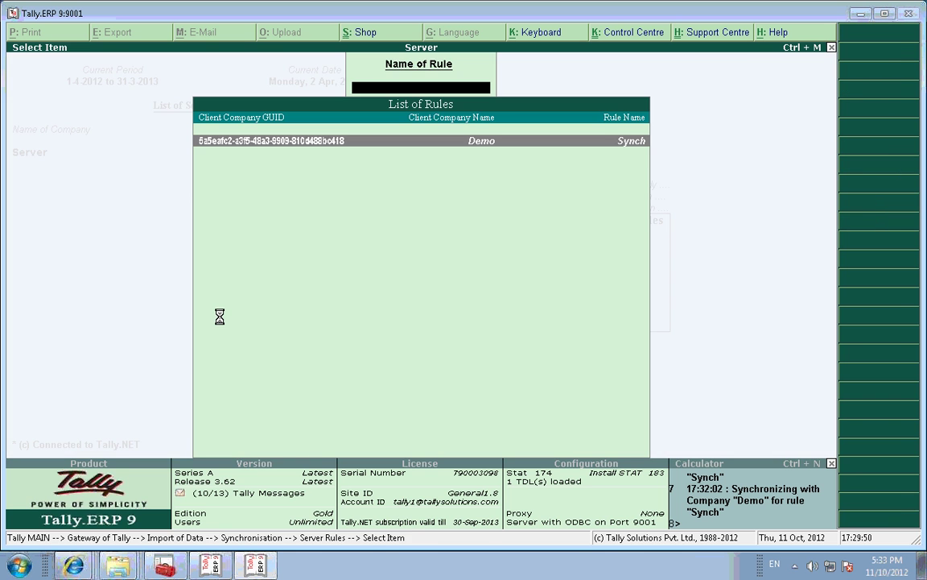
{"action": "key", "text": "Return"}
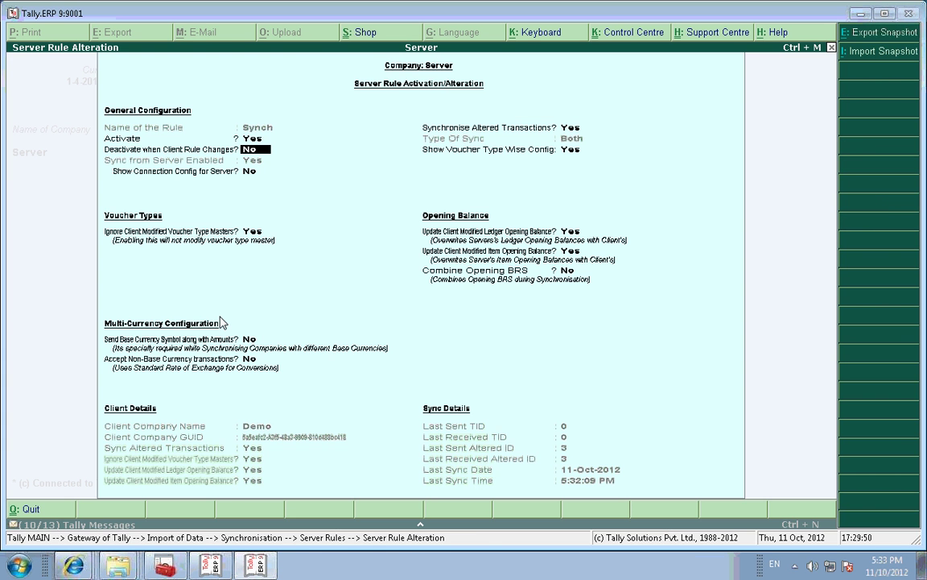
{"action": "key", "text": "Return"}
{"action": "key", "text": "Return"}
{"action": "key", "text": "Return"}
{"action": "key", "text": "Return"}
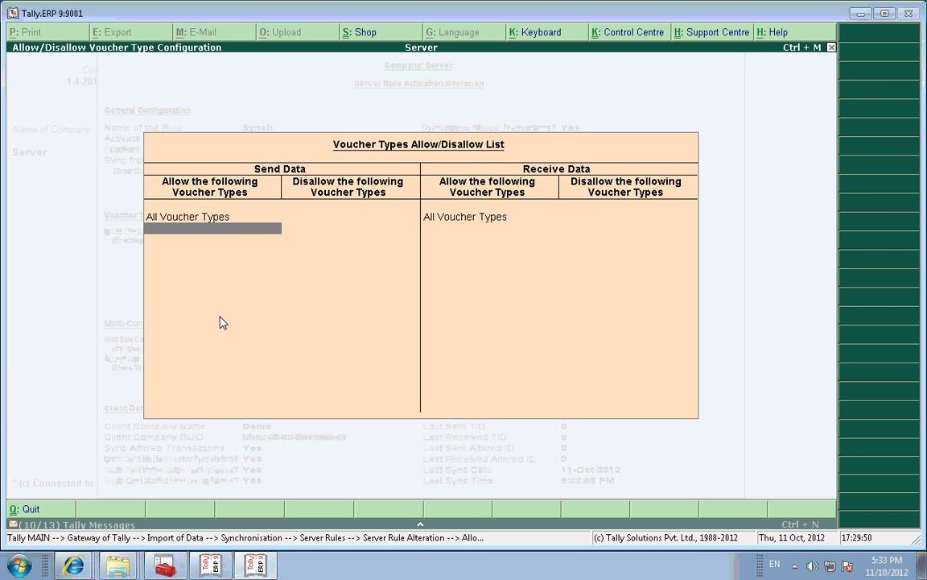
{"action": "key", "text": "Return"}
{"action": "key", "text": "Return"}
{"action": "key", "text": "Return"}
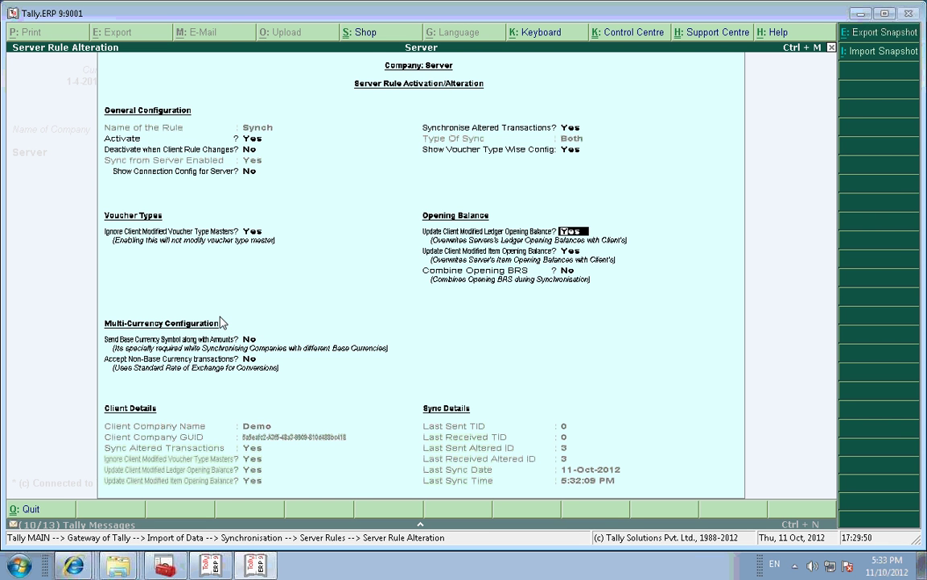
{"action": "key", "text": "Escape"}
{"action": "key", "text": "Return"}
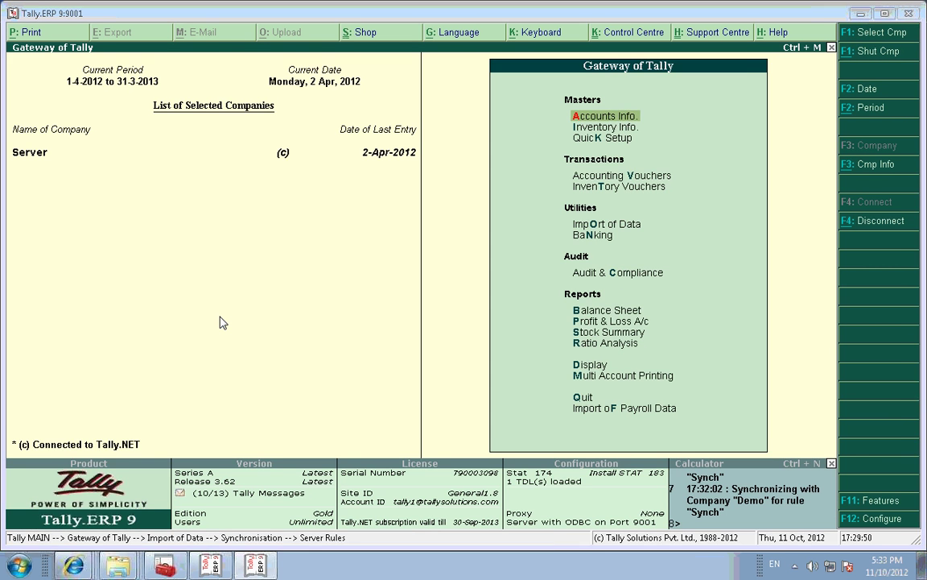
{"action": "key", "text": "alt+Tab"}
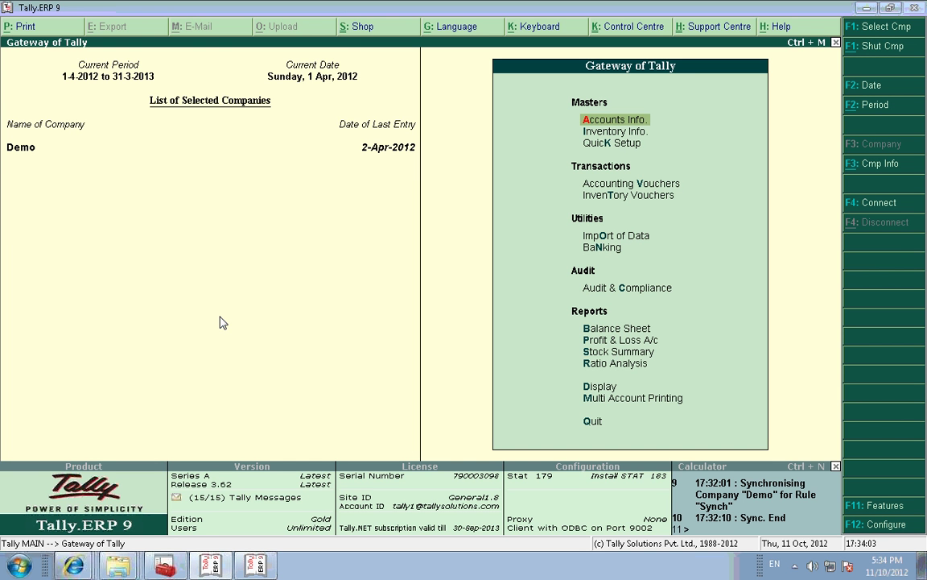
Step: Review Demo's Payment voucher No. 1 of 12,000.00 to Creditors in the Day Book
{"action": "key", "text": "d"}
{"action": "key", "text": "Return"}
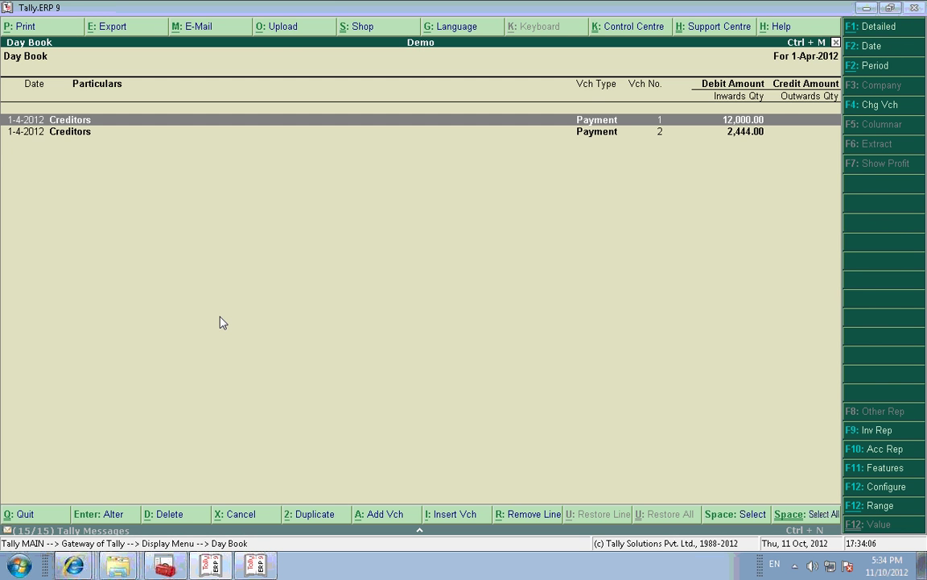
{"action": "key", "text": "Return"}
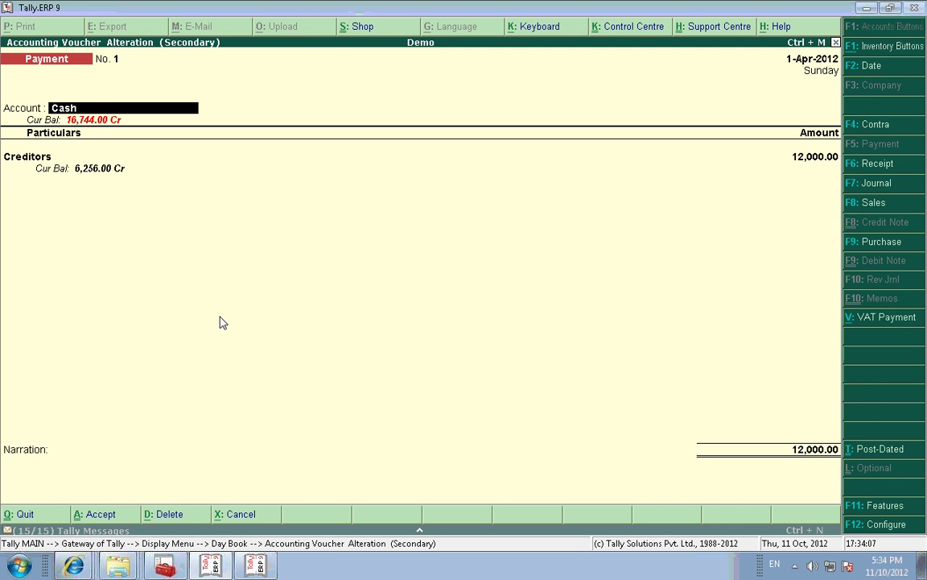
{"action": "key", "text": "Return"}
{"action": "key", "text": "Return"}
{"action": "key", "text": "Return"}
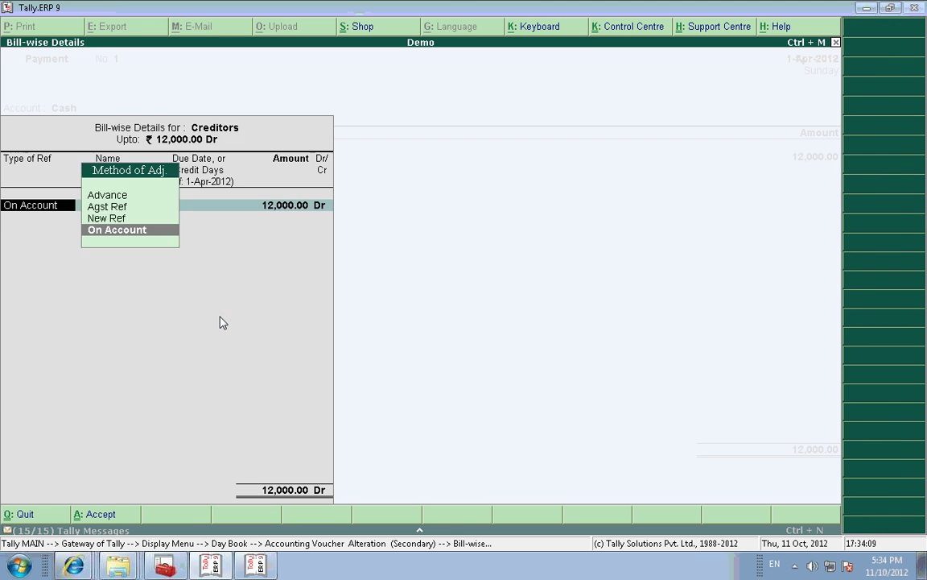
{"action": "key", "text": "Return"}
{"action": "key", "text": "Return"}
{"action": "key", "text": "Return"}
{"action": "key", "text": "Return"}
{"action": "key", "text": "Return"}
{"action": "key", "text": "Return"}
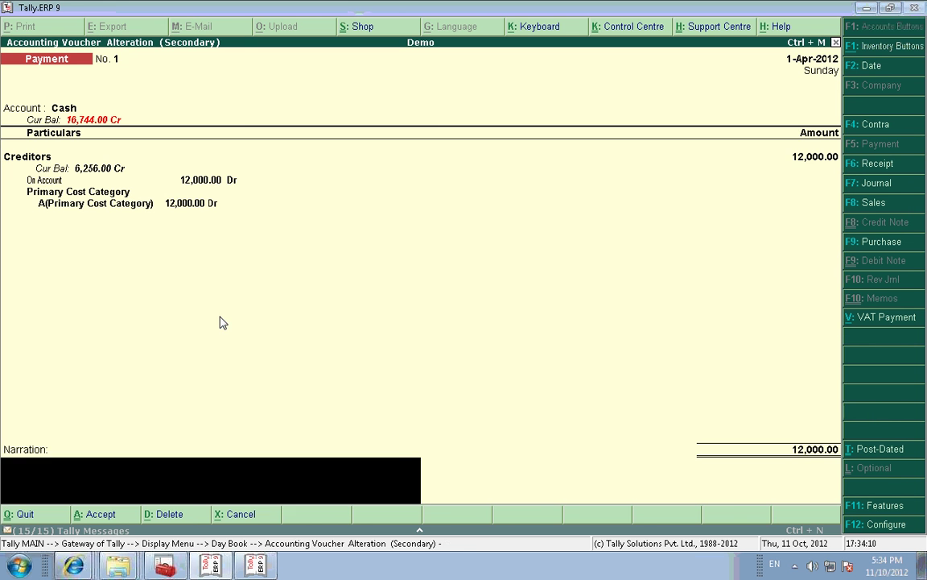
{"action": "key", "text": "ctrl+a"}
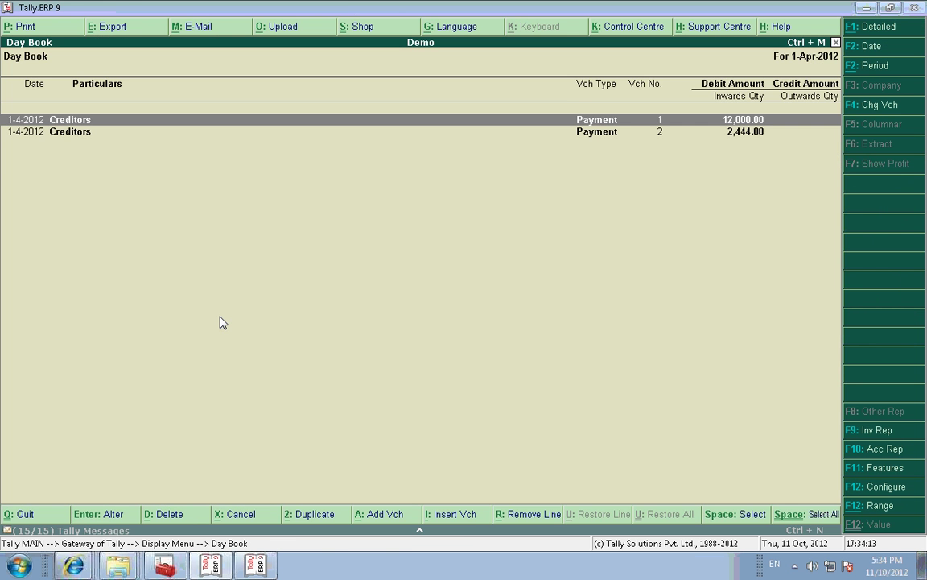
{"action": "key", "text": "Escape"}
{"action": "key", "text": "Escape"}
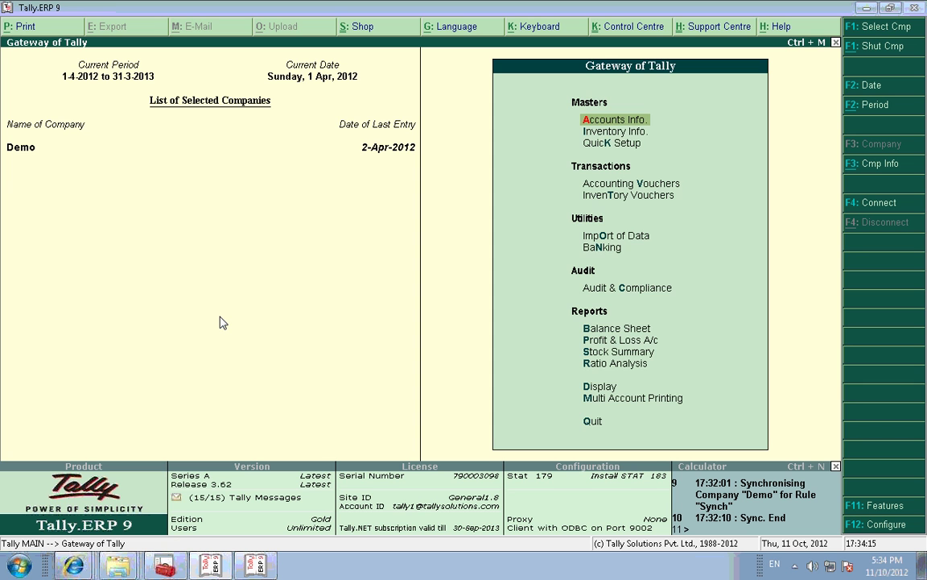
Step: Synchronise Demo with the server under the client rule Synch
{"action": "key", "text": "o"}
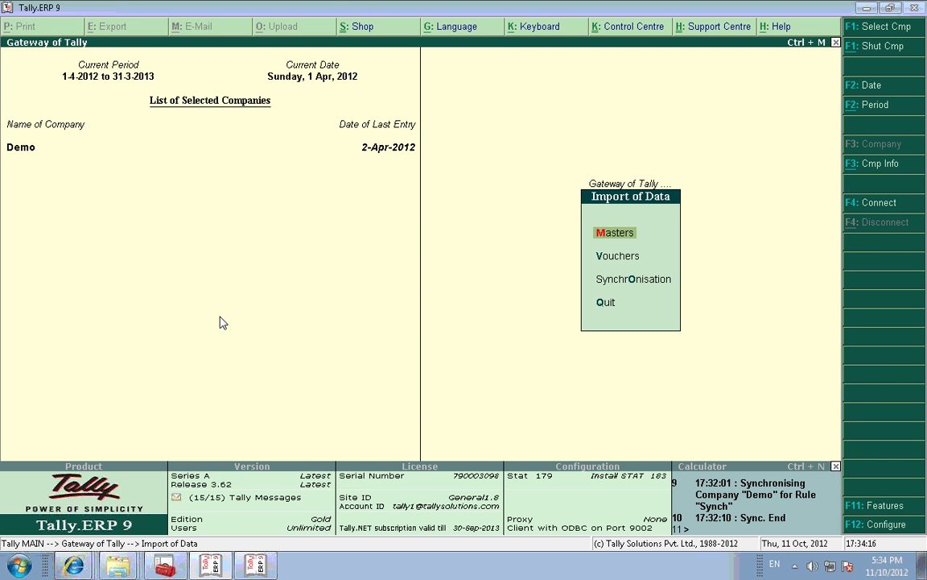
{"action": "key", "text": "Down"}
{"action": "key", "text": "Down"}
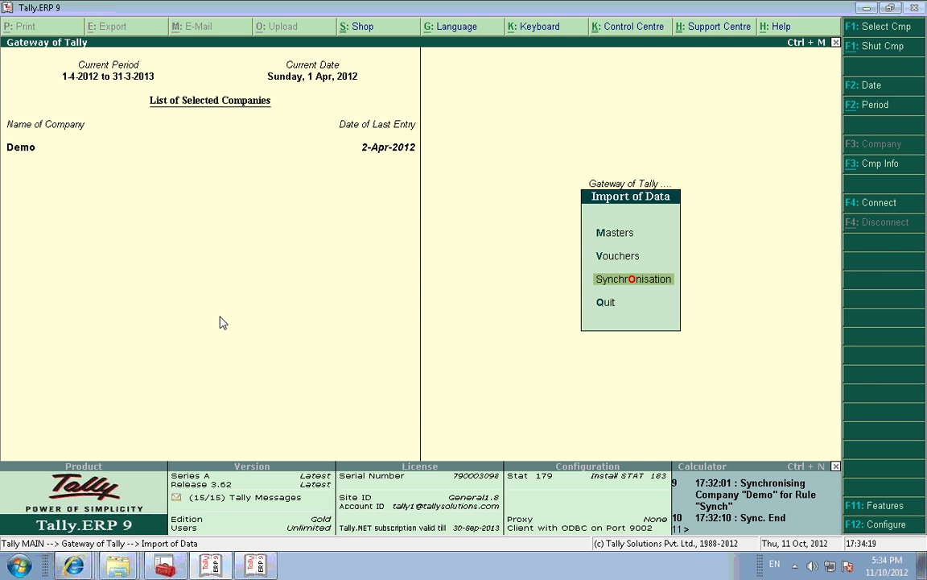
{"action": "key", "text": "Return"}
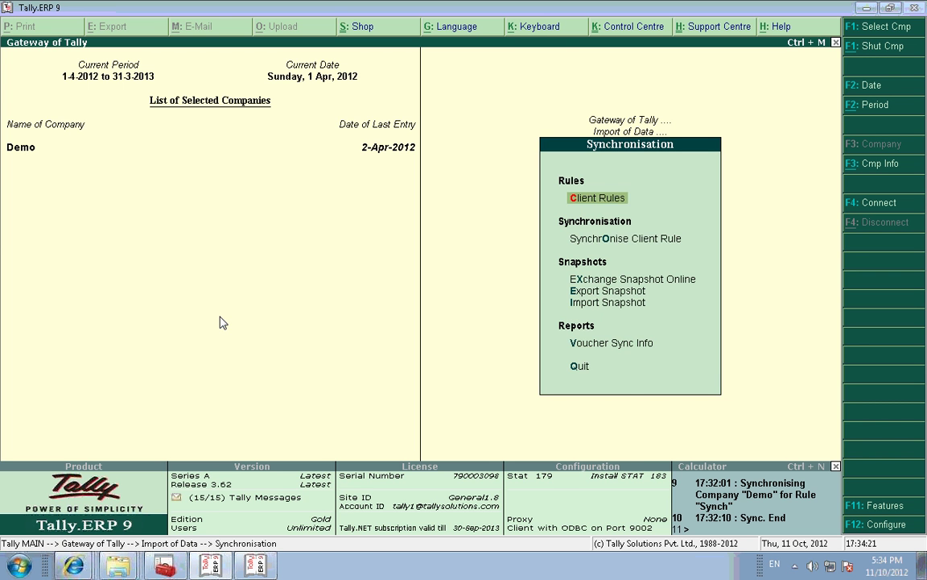
{"action": "key", "text": "Down"}
{"action": "key", "text": "Return"}
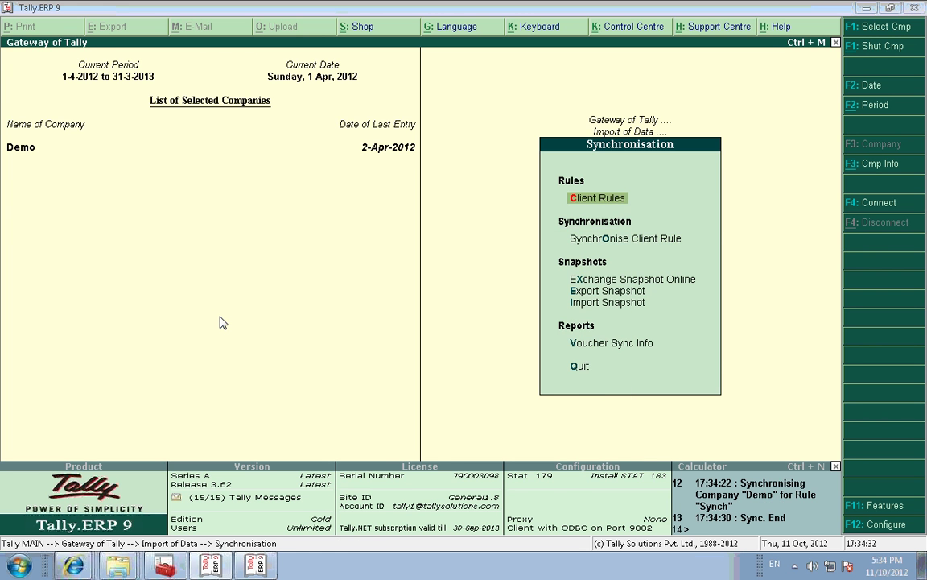
Step: In the Server company, inspect the Creditors ledger's 23,000.00 Cr opening balance without saving changes
{"action": "key", "text": "alt+Tab"}
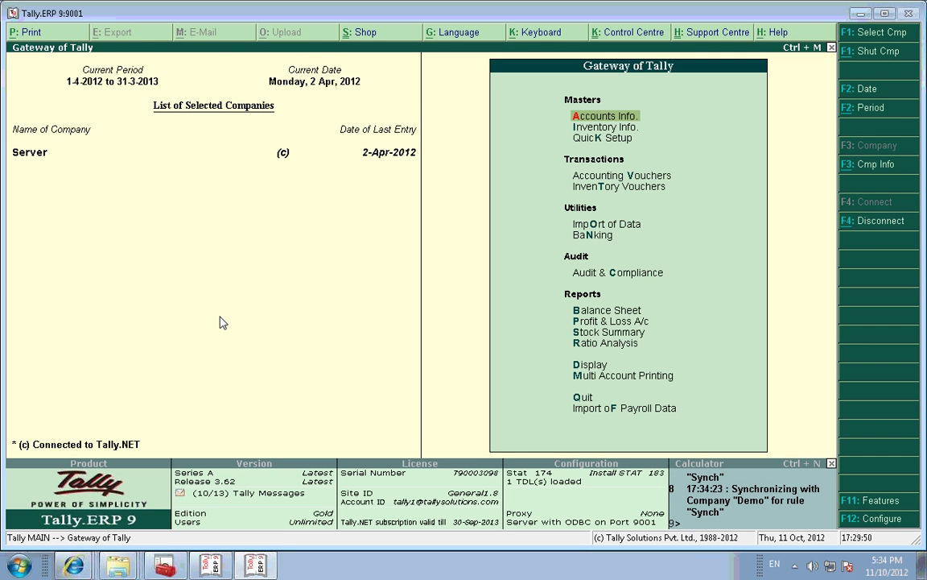
{"action": "key", "text": "Return"}
{"action": "key", "text": "Down"}
{"action": "key", "text": "Return"}
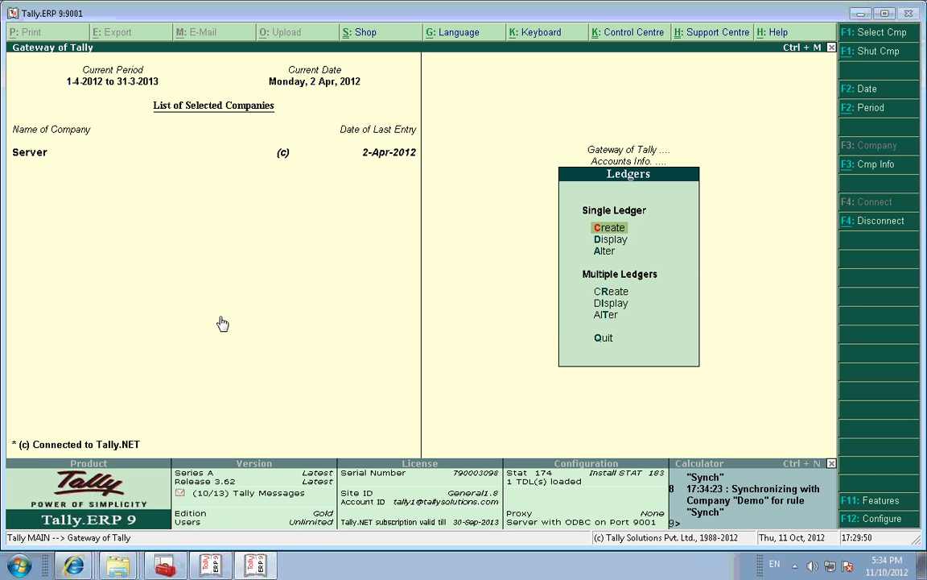
{"action": "key", "text": "a"}
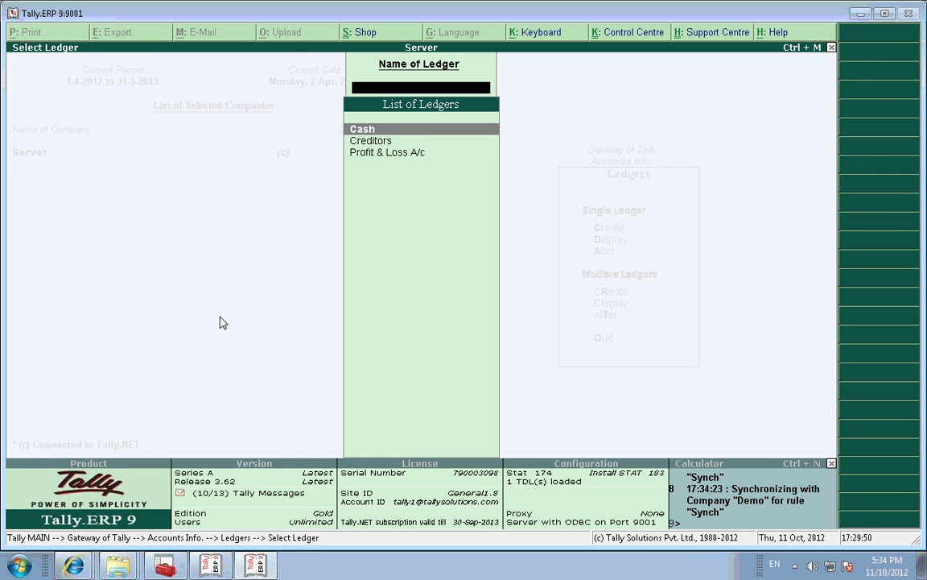
{"action": "key", "text": "Down"}
{"action": "key", "text": "Return"}
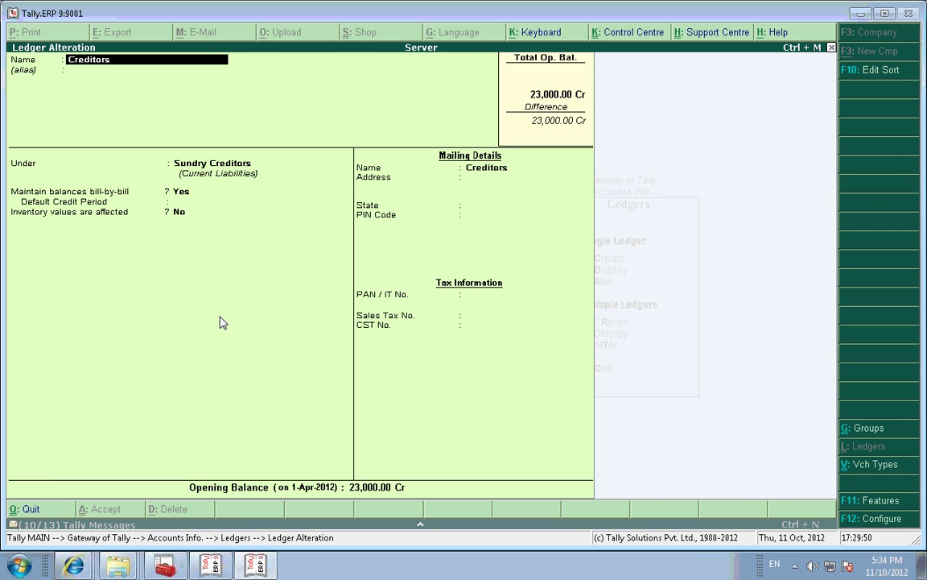
{"action": "key", "text": "BackSpace"}
{"action": "key", "text": "Escape"}
{"action": "key", "text": "Escape"}
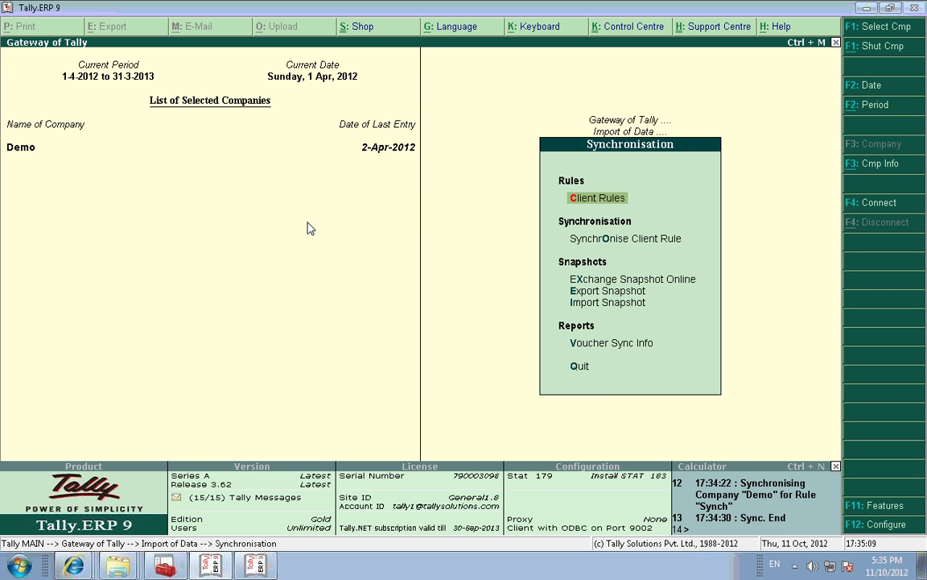
Step: Discard an accidental new ledger form and open the Creditors ledger for alteration
{"action": "key", "text": "Escape"}
{"action": "key", "text": "Escape"}
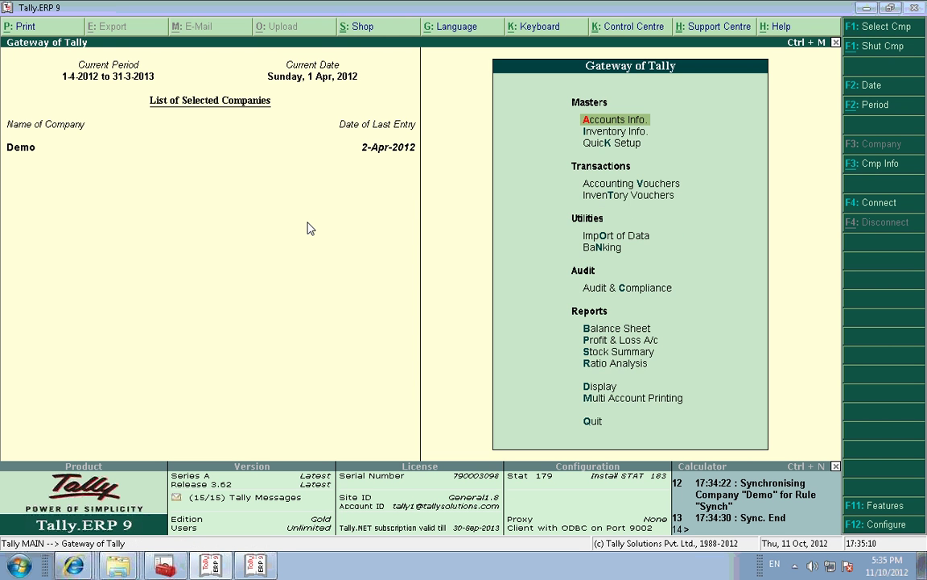
{"action": "key", "text": "Return"}
{"action": "key", "text": "l"}
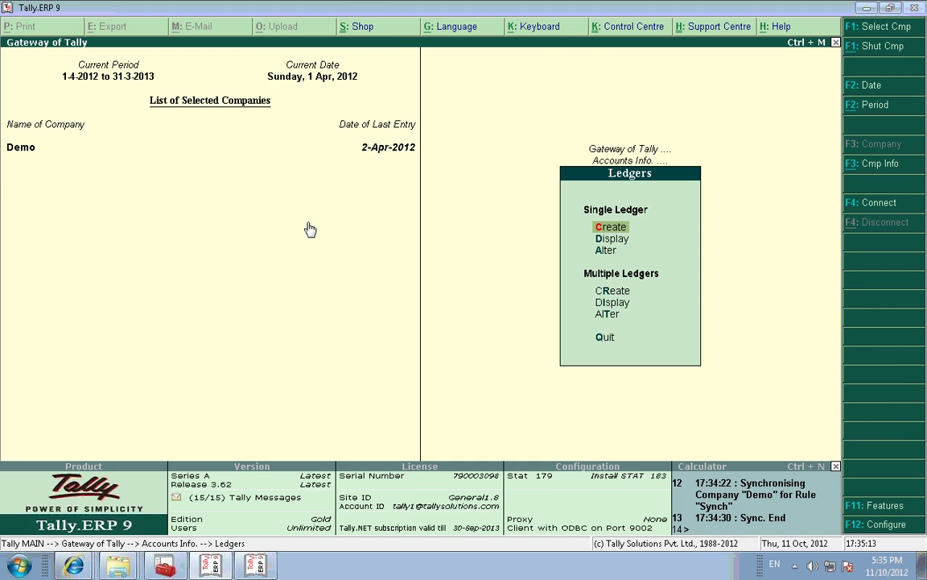
{"action": "key", "text": "Return"}
{"action": "key", "text": "Escape"}
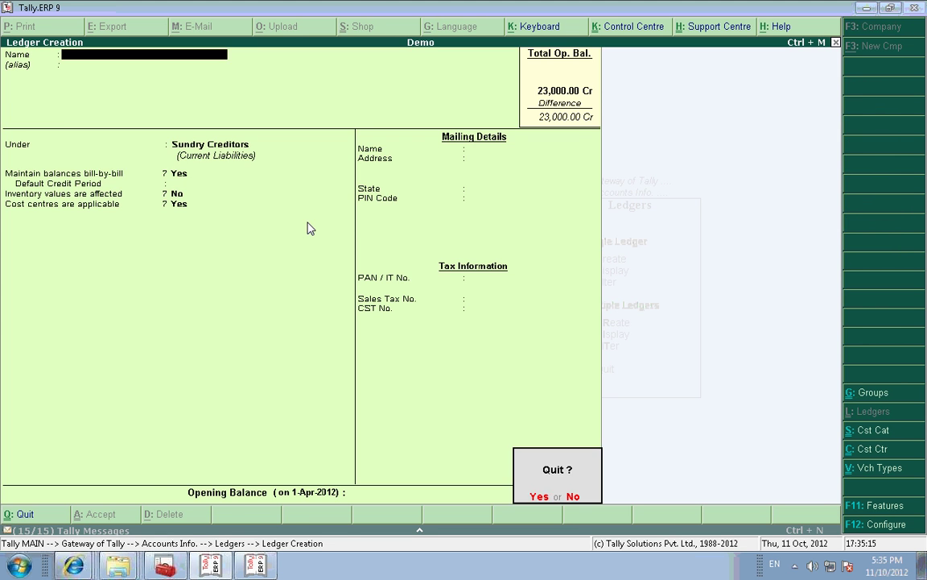
{"action": "key", "text": "y"}
{"action": "key", "text": "a"}
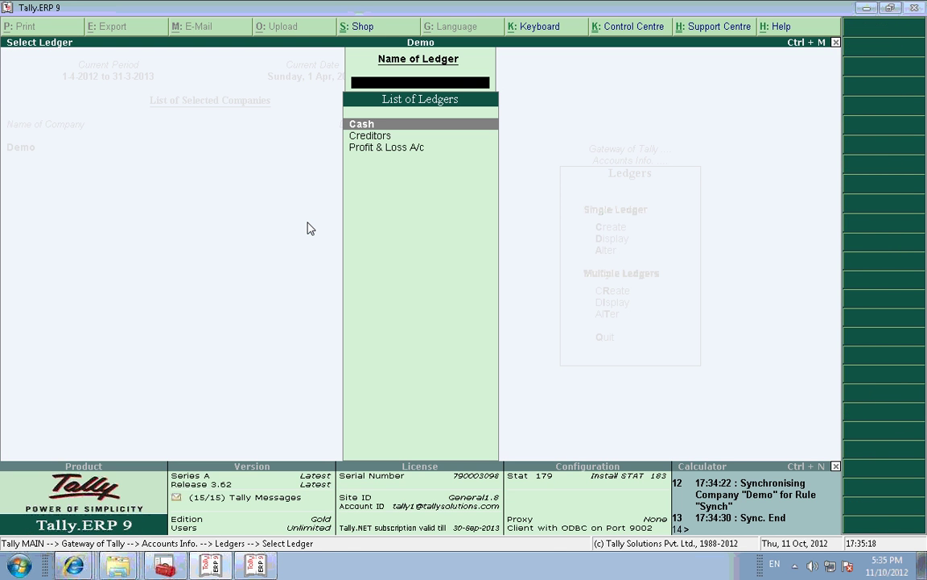
{"action": "key", "text": "Down"}
{"action": "key", "text": "Return"}
{"action": "key", "text": "Return"}
{"action": "key", "text": "Return"}
{"action": "key", "text": "Return"}
{"action": "key", "text": "Return"}
{"action": "key", "text": "Return"}
{"action": "key", "text": "Return"}
{"action": "key", "text": "Return"}
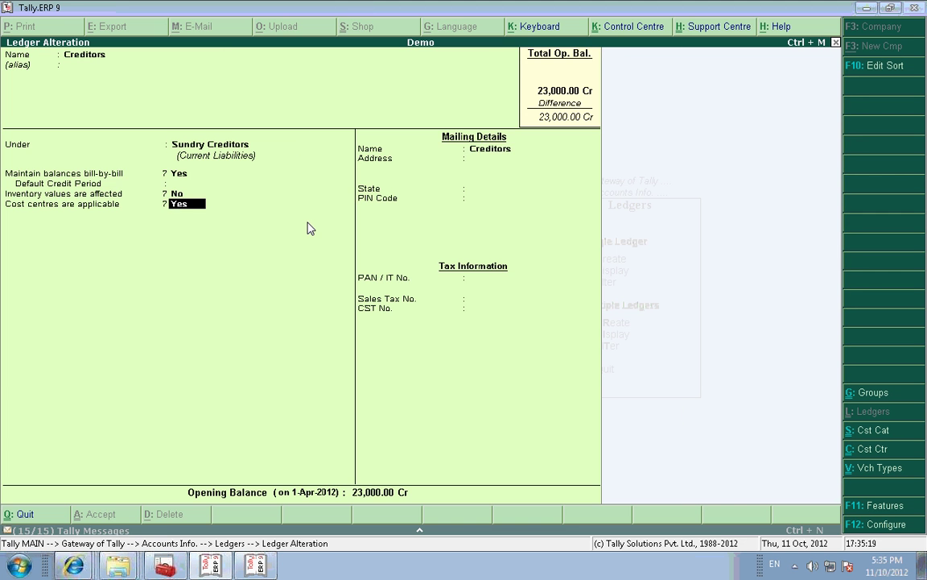
Step: Set Creditors' opening balance and its single bill to 30,000.00 Cr and save the ledger
{"action": "key", "text": "Return"}
{"action": "key", "text": "Return"}
{"action": "key", "text": "Return"}
{"action": "key", "text": "Return"}
{"action": "key", "text": "Return"}
{"action": "key", "text": "Return"}
{"action": "key", "text": "Return"}
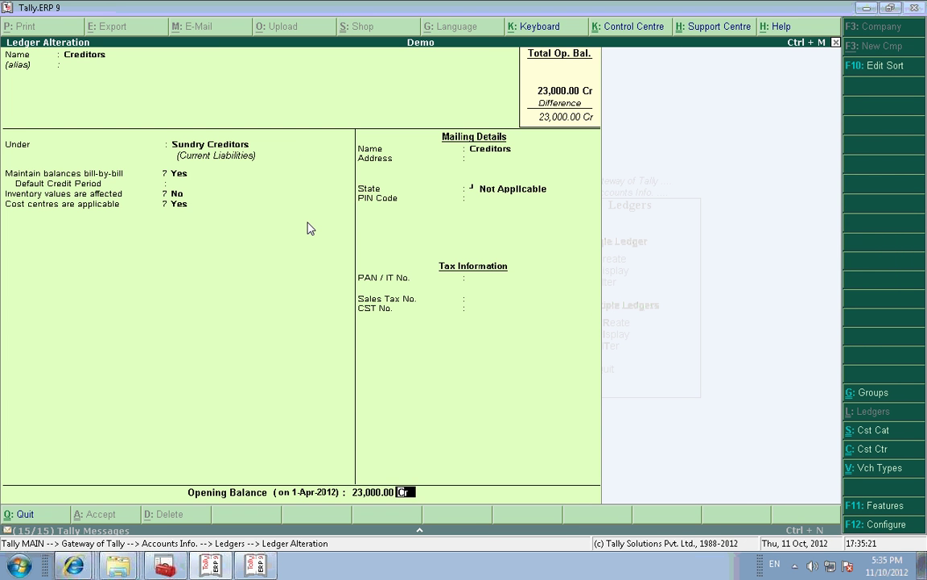
{"action": "key", "text": "BackSpace"}
{"action": "type", "text": "30"}
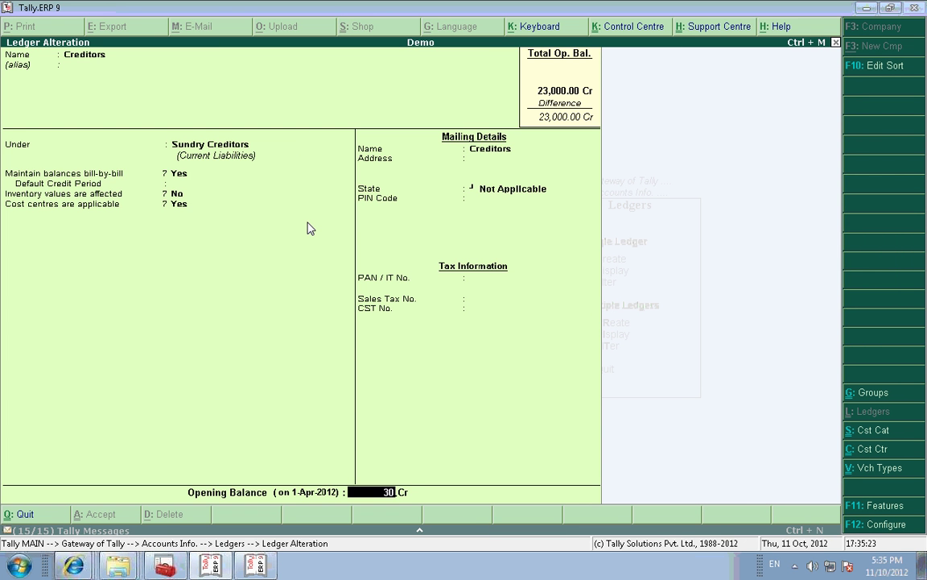
{"action": "type", "text": "000"}
{"action": "key", "text": "Return"}
{"action": "key", "text": "Return"}
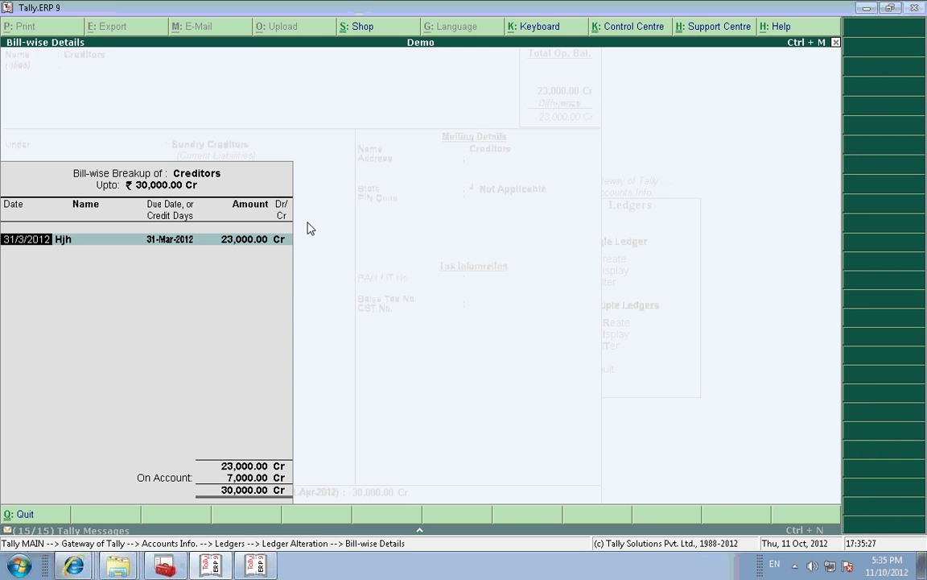
{"action": "key", "text": "Return"}
{"action": "key", "text": "Return"}
{"action": "key", "text": "Return"}
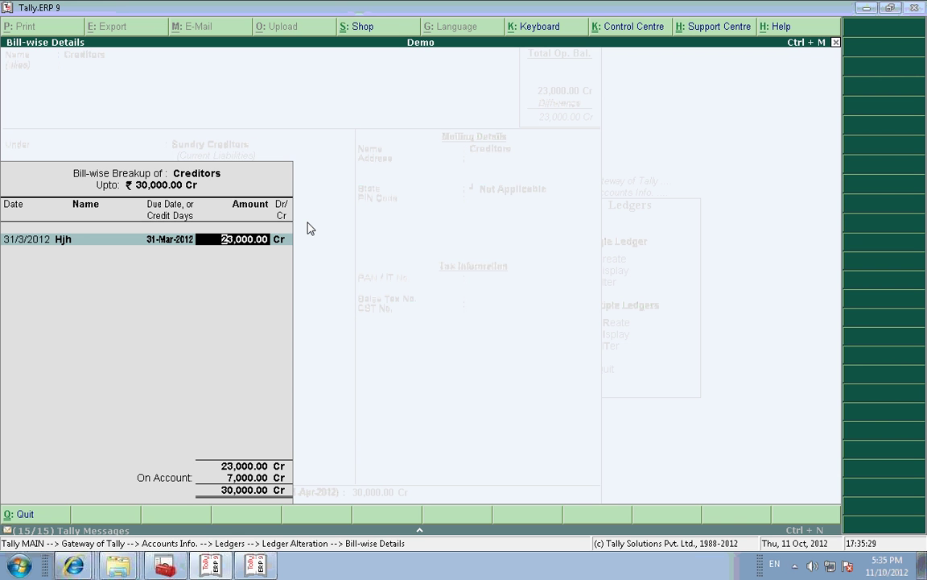
{"action": "type", "text": "30,000"}
{"action": "key", "text": "Return"}
{"action": "key", "text": "Return"}
{"action": "key", "text": "Return"}
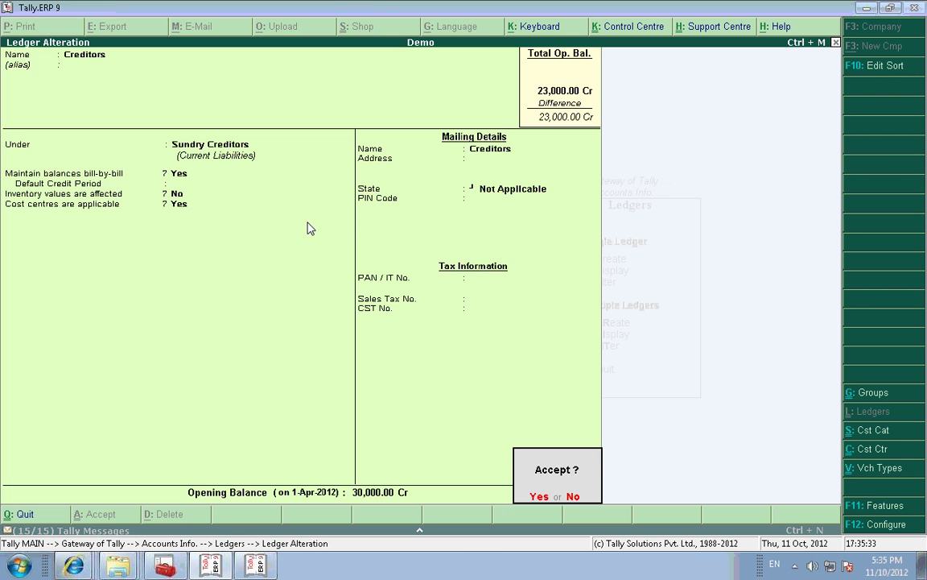
{"action": "key", "text": "Return"}
{"action": "key", "text": "Escape"}
{"action": "key", "text": "Escape"}
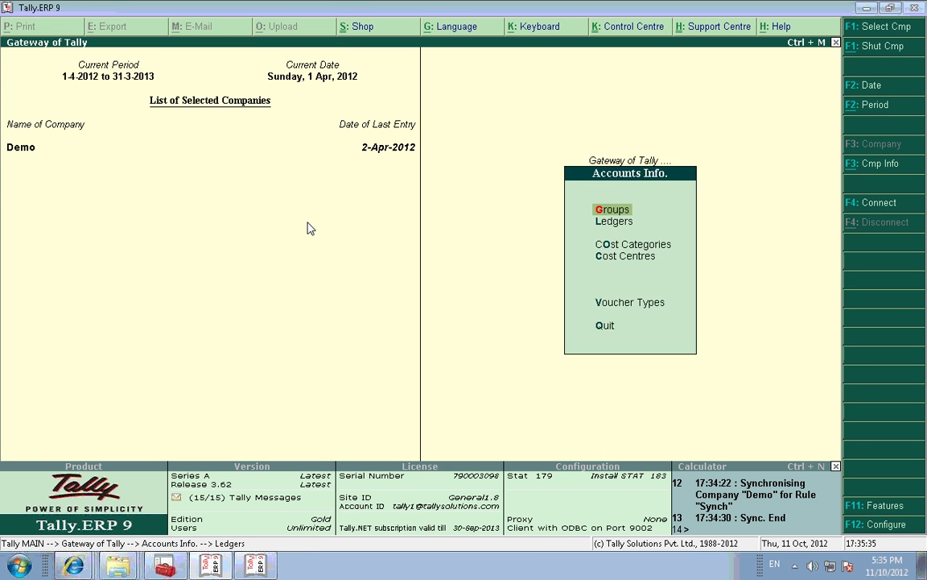
Step: Exchange Demo's snapshot online with the Server under rule Synch
{"action": "key", "text": "Escape"}
{"action": "key", "text": "o"}
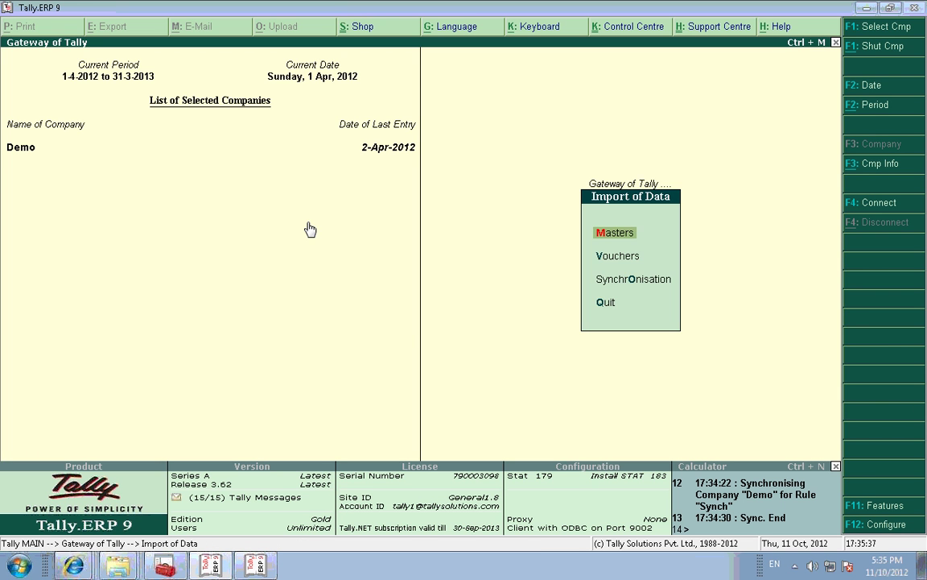
{"action": "key", "text": "o"}
{"action": "key", "text": "Down"}
{"action": "key", "text": "Down"}
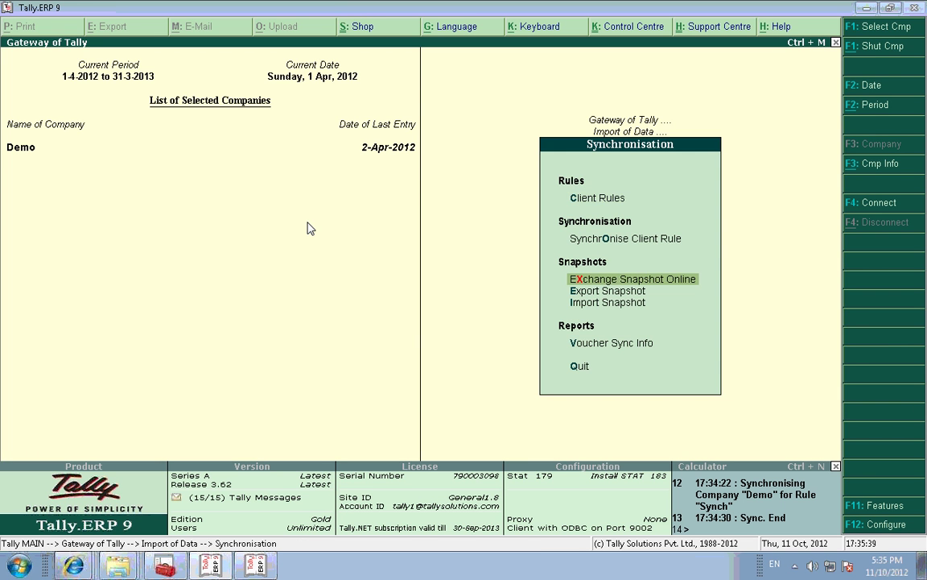
{"action": "key", "text": "Return"}
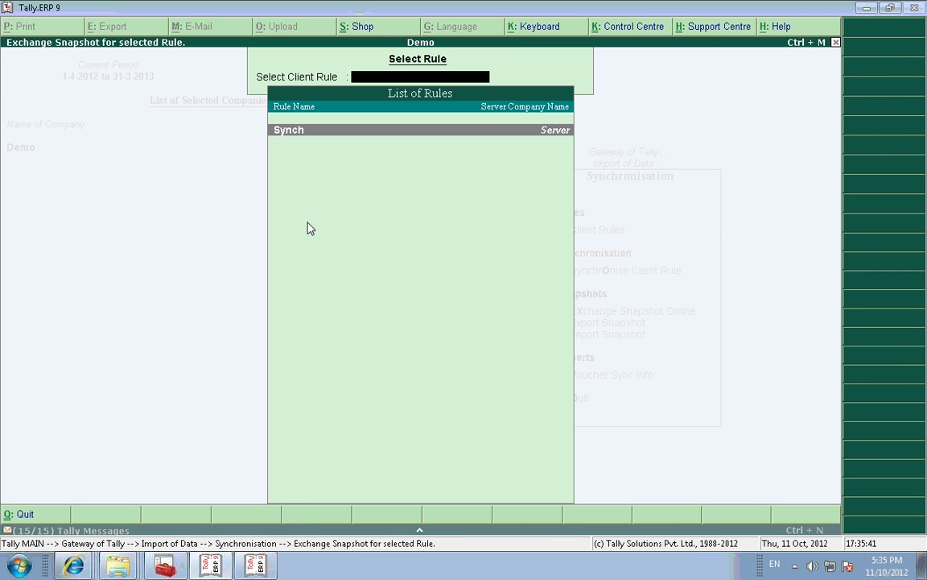
{"action": "key", "text": "Return"}
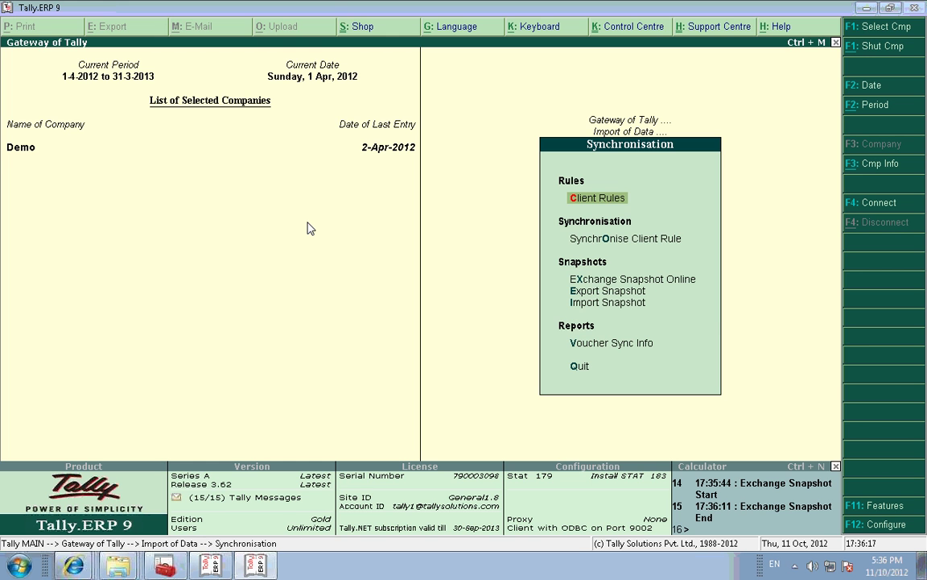
{"action": "key", "text": "alt+Tab"}
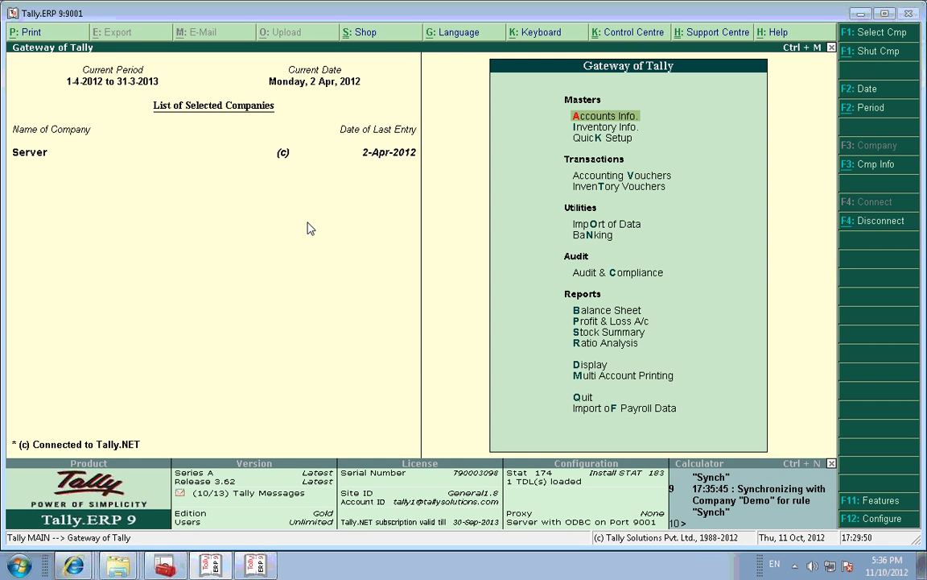
{"action": "key", "text": "Return"}
{"action": "key", "text": "l"}
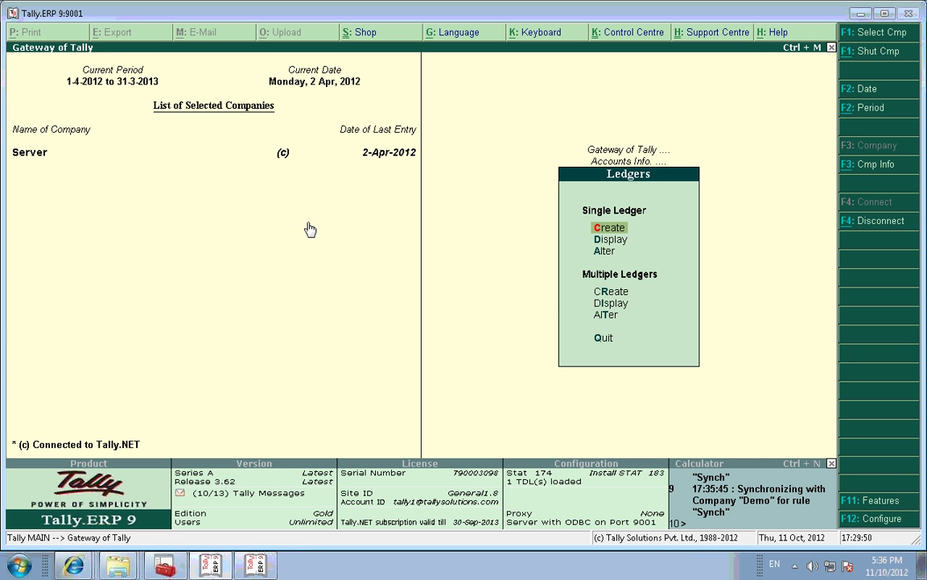
{"action": "key", "text": "d"}
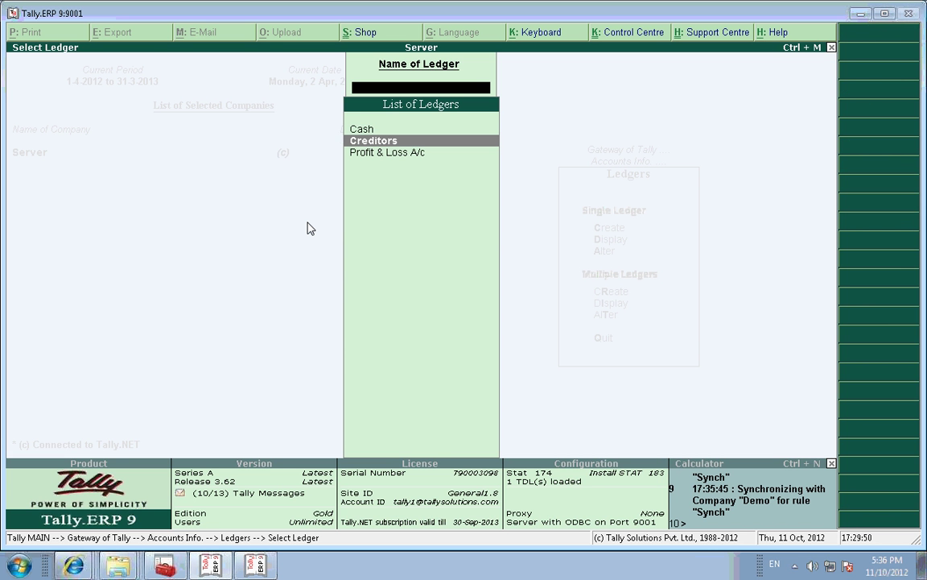
{"action": "key", "text": "Return"}
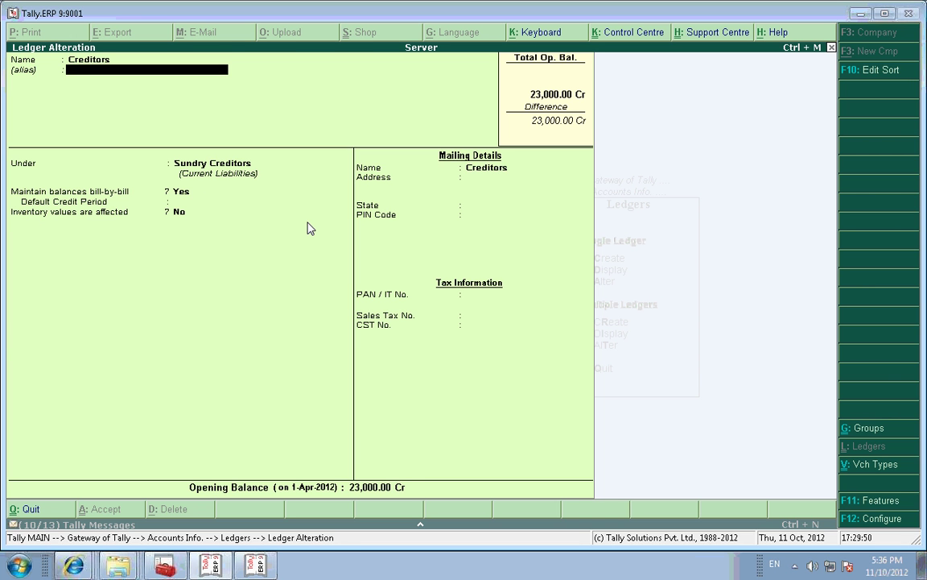
{"action": "key", "text": "Return"}
{"action": "key", "text": "Return"}
{"action": "key", "text": "Return"}
{"action": "key", "text": "Return"}
{"action": "key", "text": "Return"}
{"action": "key", "text": "Return"}
{"action": "key", "text": "Return"}
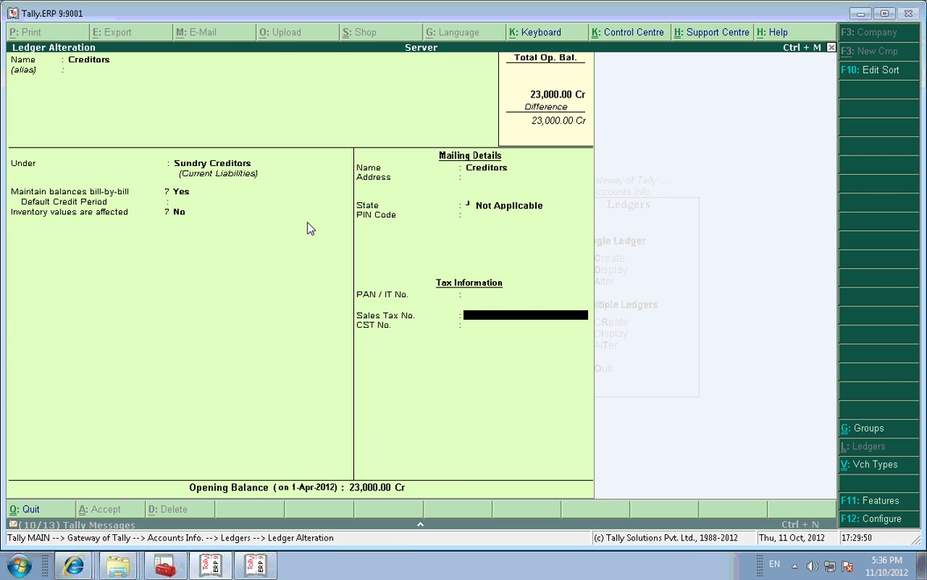
{"action": "key", "text": "Return"}
{"action": "key", "text": "Return"}
{"action": "key", "text": "Return"}
{"action": "key", "text": "Return"}
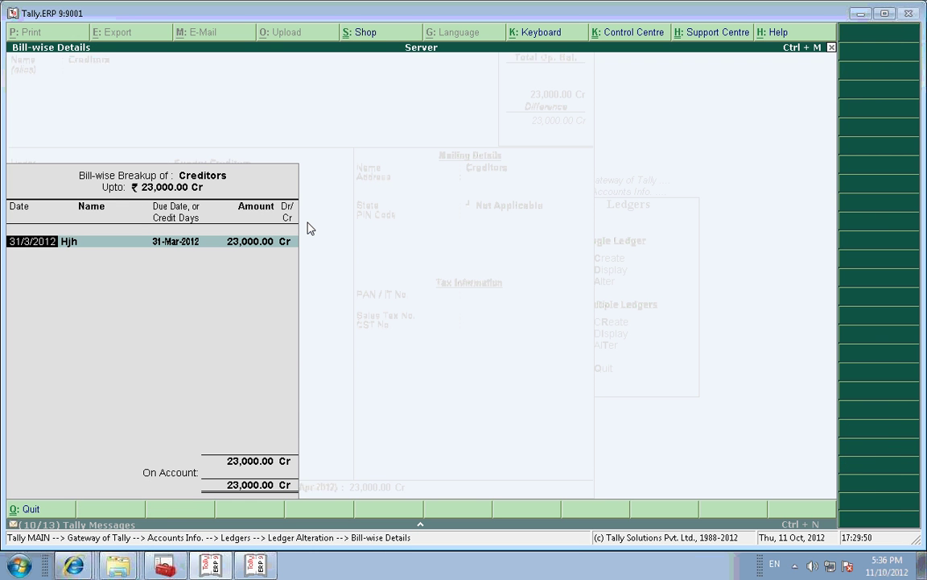
{"action": "key", "text": "BackSpace"}
{"action": "key", "text": "Escape"}
{"action": "key", "text": "y"}
{"action": "key", "text": "Escape"}
{"action": "key", "text": "y"}
{"action": "key", "text": "Escape"}
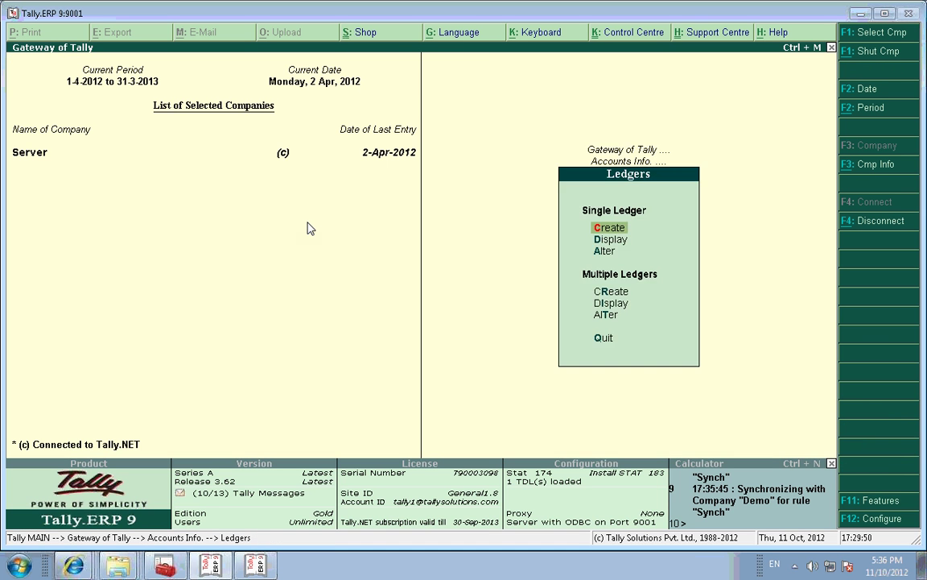
{"action": "key", "text": "Escape"}
{"action": "key", "text": "Escape"}
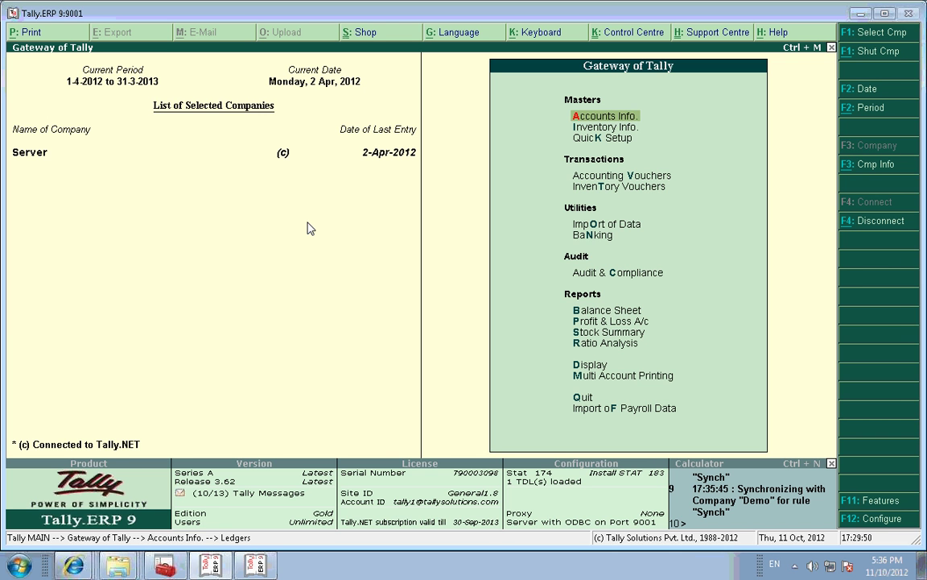
{"action": "key", "text": "alt+Tab"}
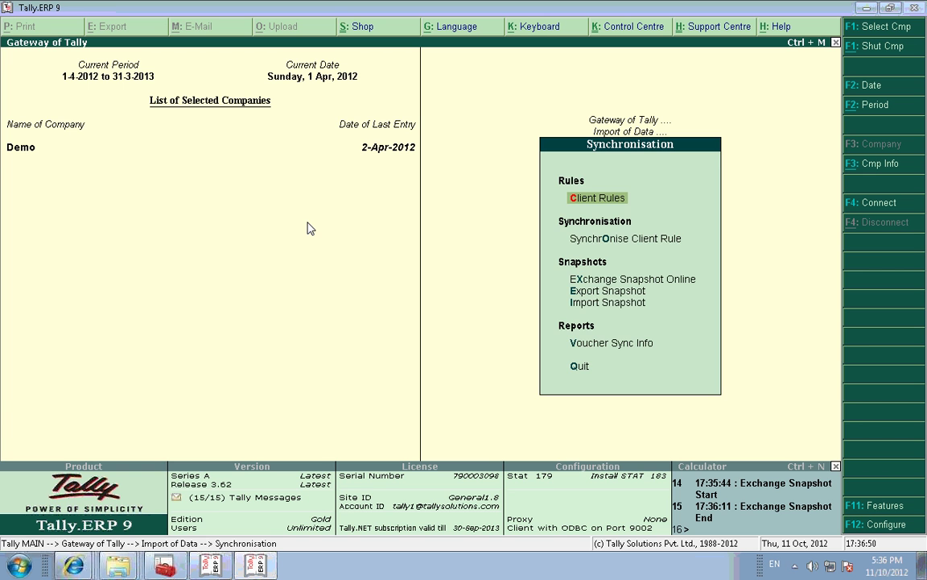
Step: Review Demo's Creditors ledger and leave it without changes
{"action": "key", "text": "Escape"}
{"action": "key", "text": "Escape"}
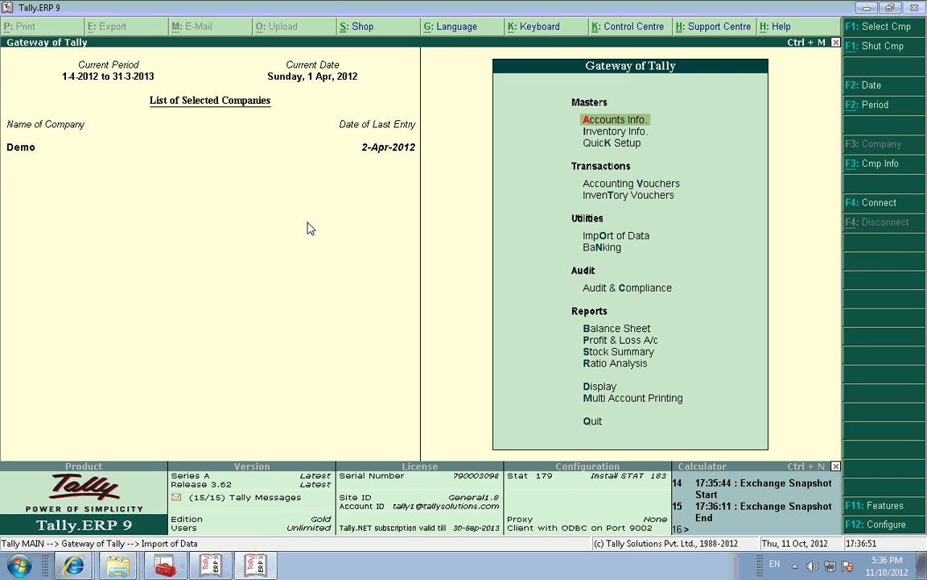
{"action": "key", "text": "a"}
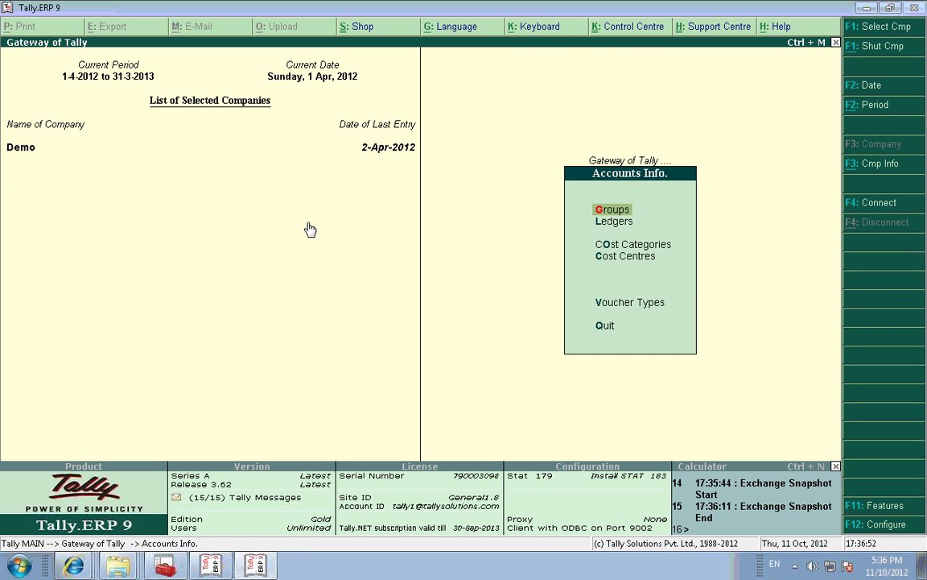
{"action": "key", "text": "l"}
{"action": "key", "text": "a"}
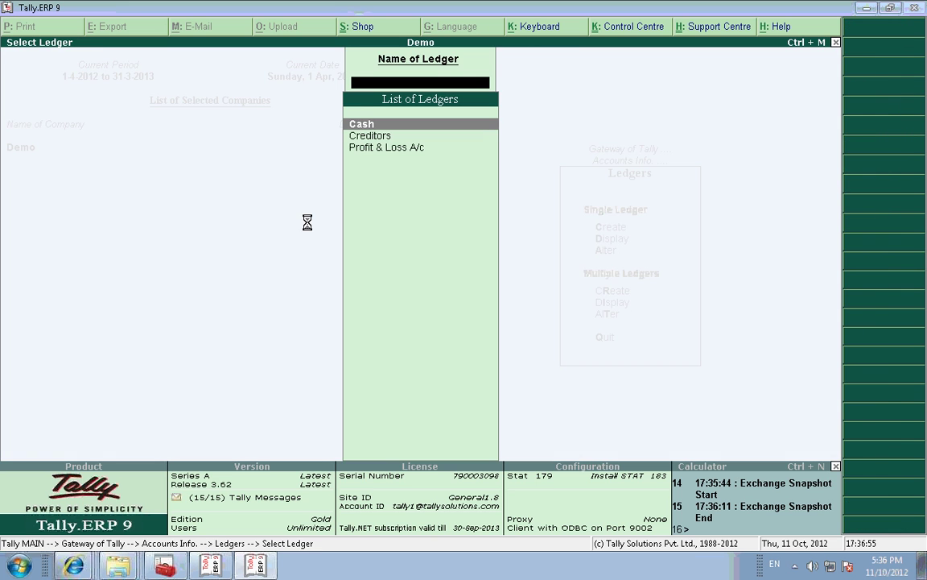
{"action": "key", "text": "Down"}
{"action": "key", "text": "Return"}
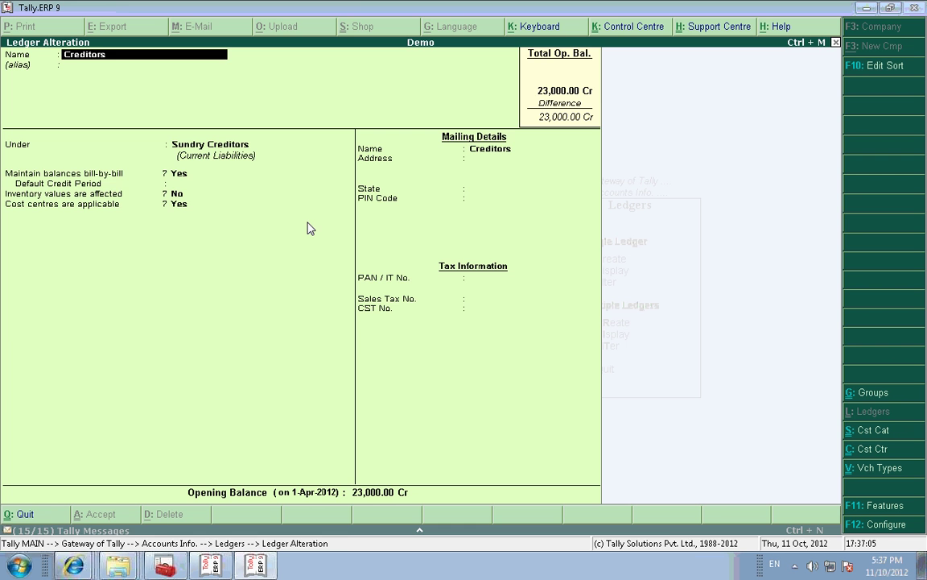
{"action": "key", "text": "Escape"}
{"action": "key", "text": "Return"}
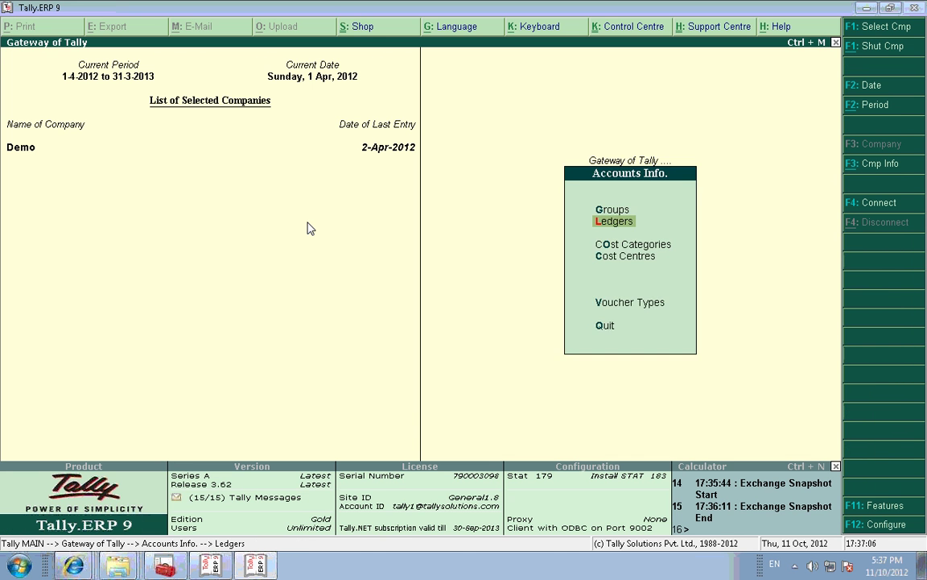
{"action": "key", "text": "Escape"}
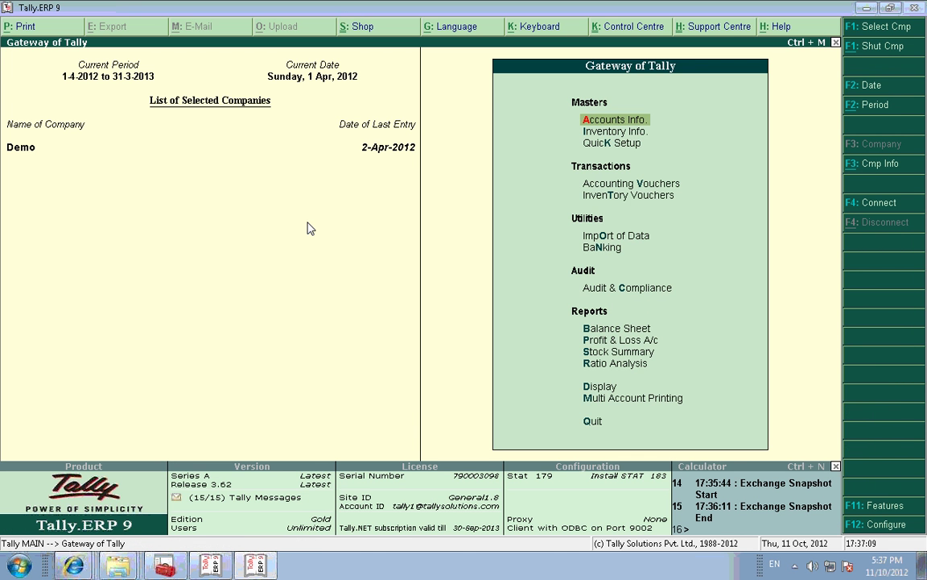
Step: Create ledger B under Sundry Creditors in Demo and accept it
{"action": "key", "text": "a"}
{"action": "key", "text": "l"}
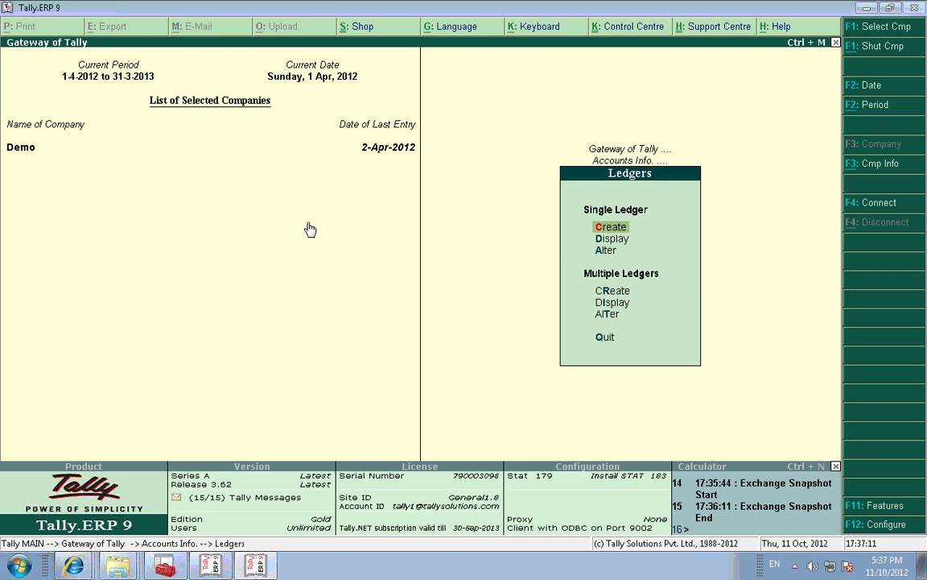
{"action": "type", "text": "c"}
{"action": "type", "text": "B"}
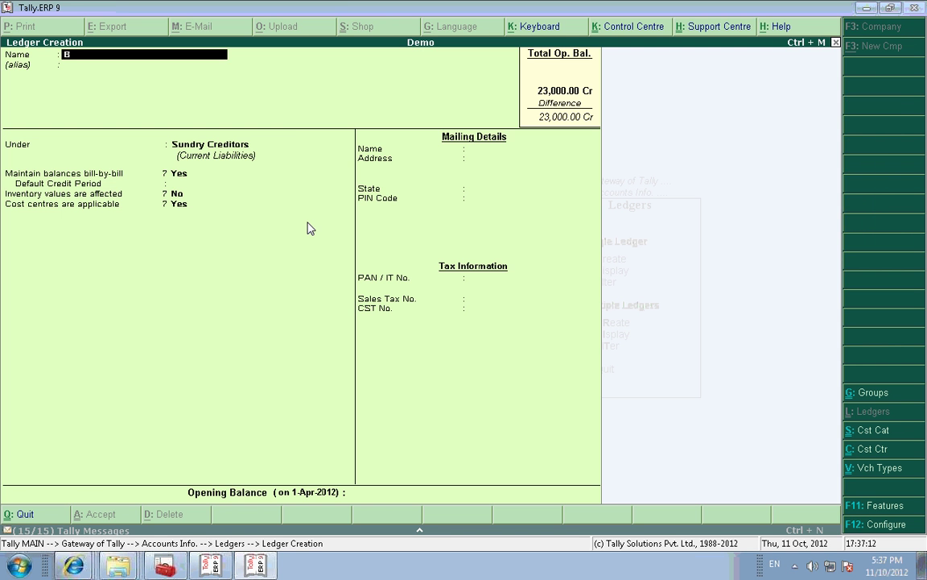
{"action": "key", "text": "Return"}
{"action": "key", "text": "Return"}
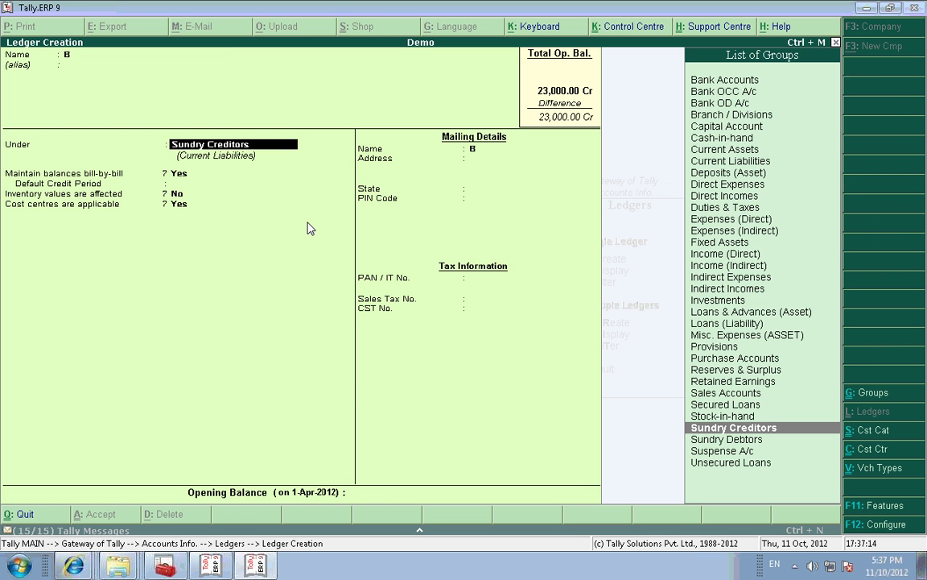
{"action": "key", "text": "Return"}
{"action": "key", "text": "Return"}
{"action": "key", "text": "Return"}
{"action": "key", "text": "Return"}
{"action": "key", "text": "Return"}
{"action": "key", "text": "Return"}
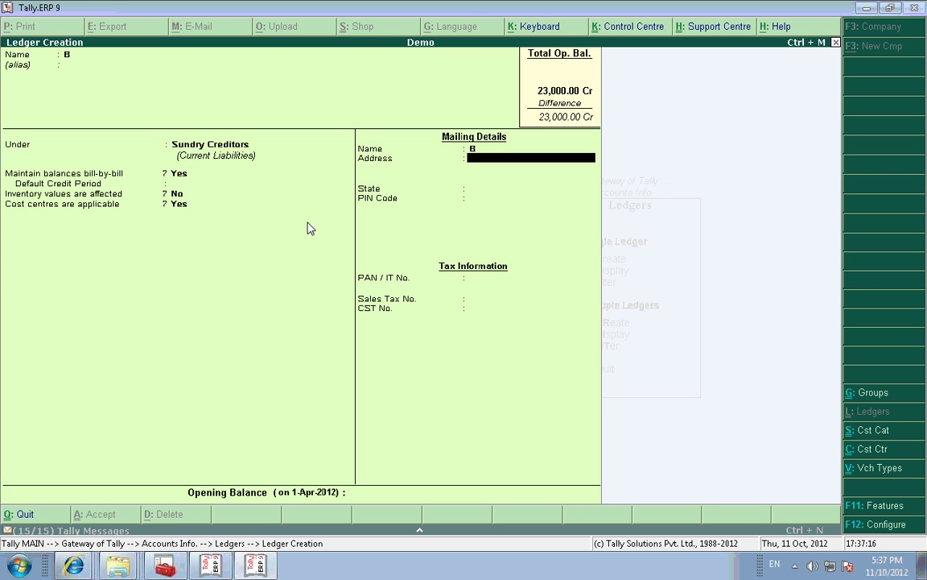
{"action": "key", "text": "Return"}
{"action": "key", "text": "Return"}
{"action": "key", "text": "Return"}
{"action": "key", "text": "Return"}
{"action": "key", "text": "Return"}
{"action": "key", "text": "Return"}
{"action": "key", "text": "Return"}
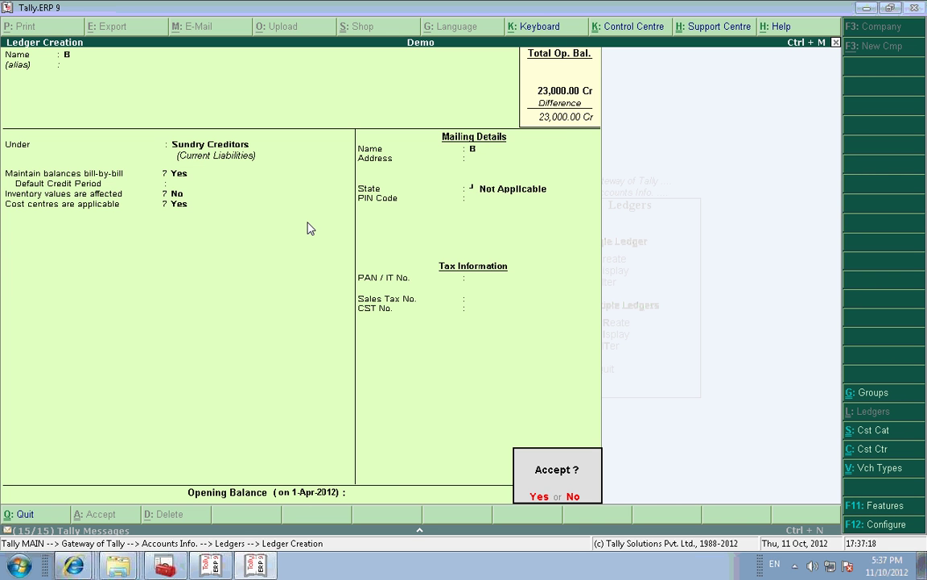
{"action": "key", "text": "Return"}
{"action": "key", "text": "Escape"}
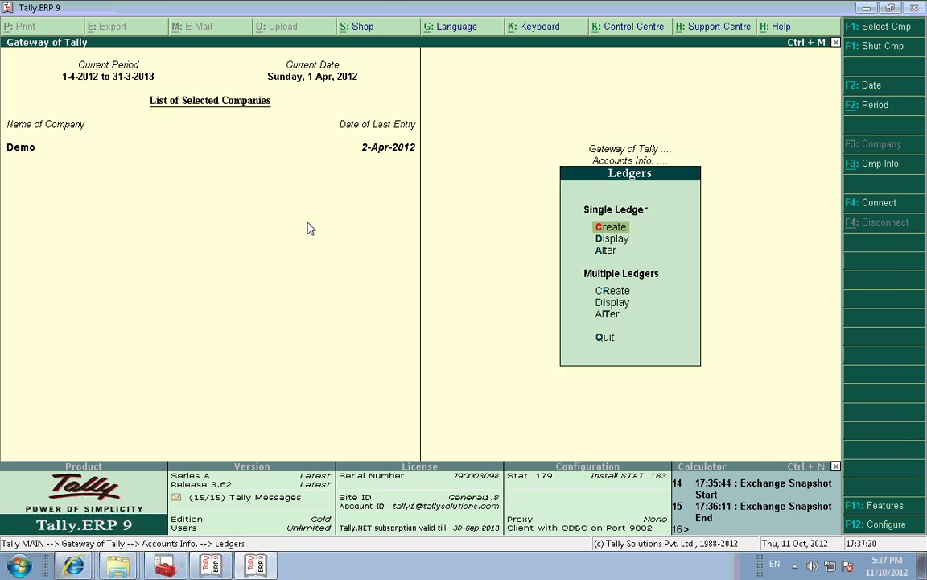
Step: Run another online snapshot exchange for Demo under rule Synch, then switch to the Server window
{"action": "key", "text": "Escape"}
{"action": "key", "text": "Escape"}
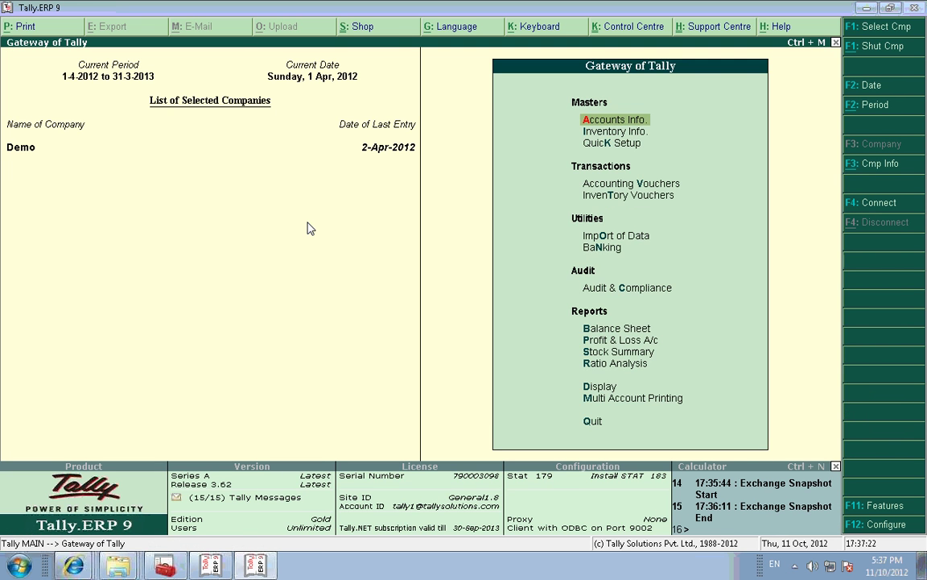
{"action": "key", "text": "o"}
{"action": "key", "text": "Down"}
{"action": "key", "text": "Down"}
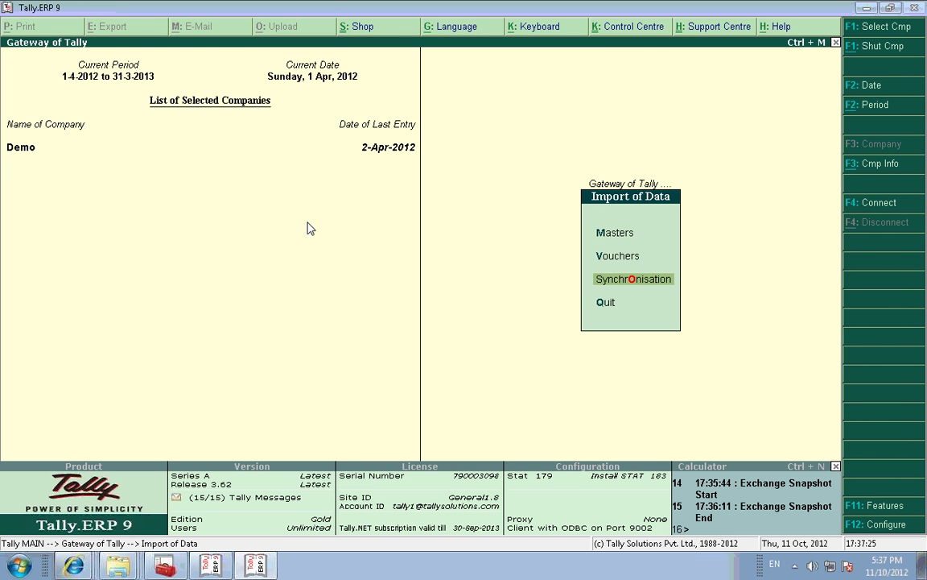
{"action": "key", "text": "Return"}
{"action": "key", "text": "Down"}
{"action": "key", "text": "Down"}
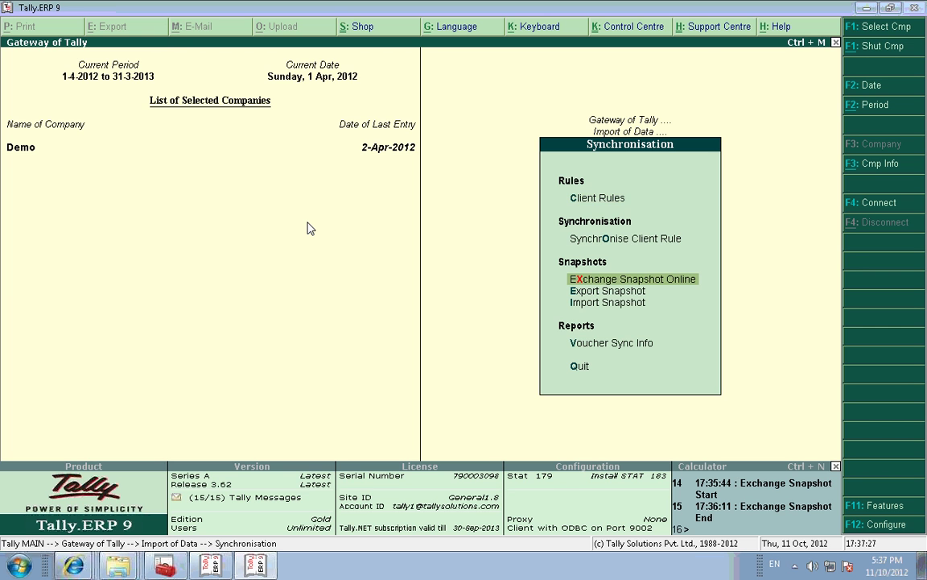
{"action": "key", "text": "Return"}
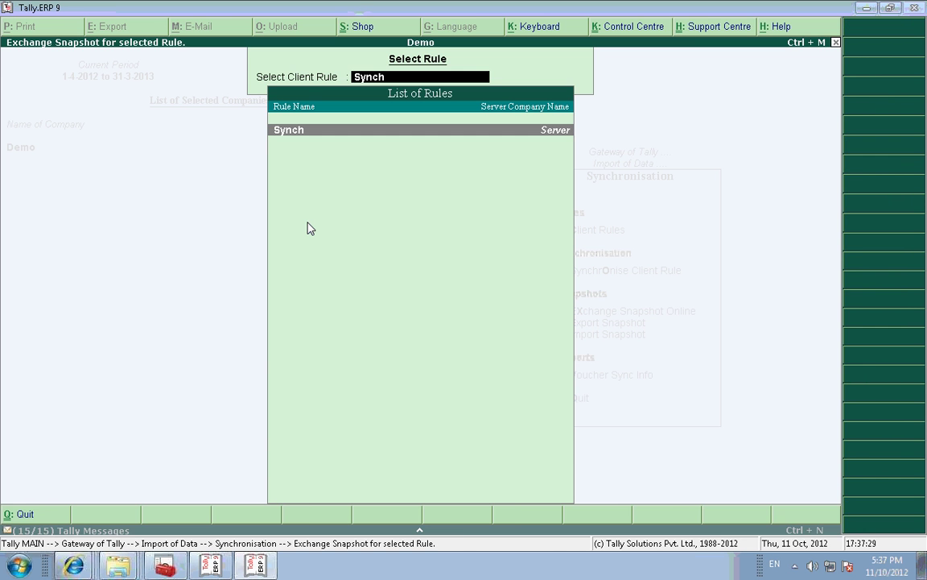
{"action": "key", "text": "Return"}
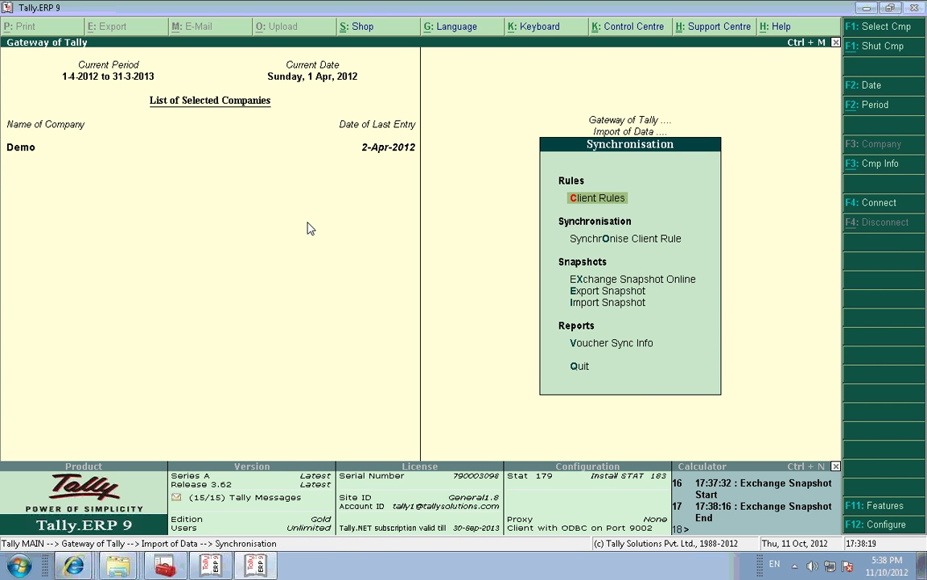
{"action": "key", "text": "Escape"}
{"action": "key", "text": "Escape"}
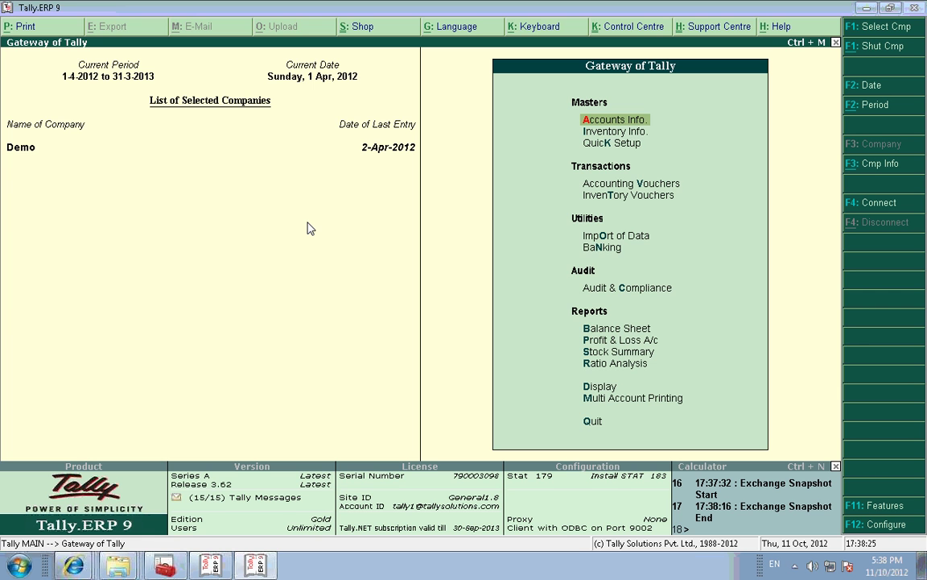
{"action": "key", "text": "alt+Tab"}
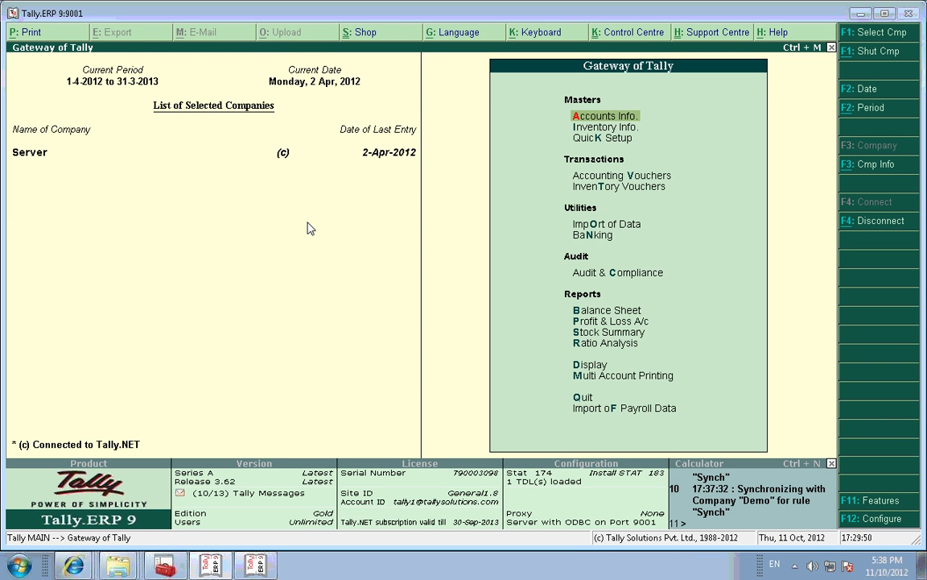
Step: Give the Server's ledger B a 30,000 Cr opening balance with bill 'Fdfdf' and save it
{"action": "key", "text": "Return"}
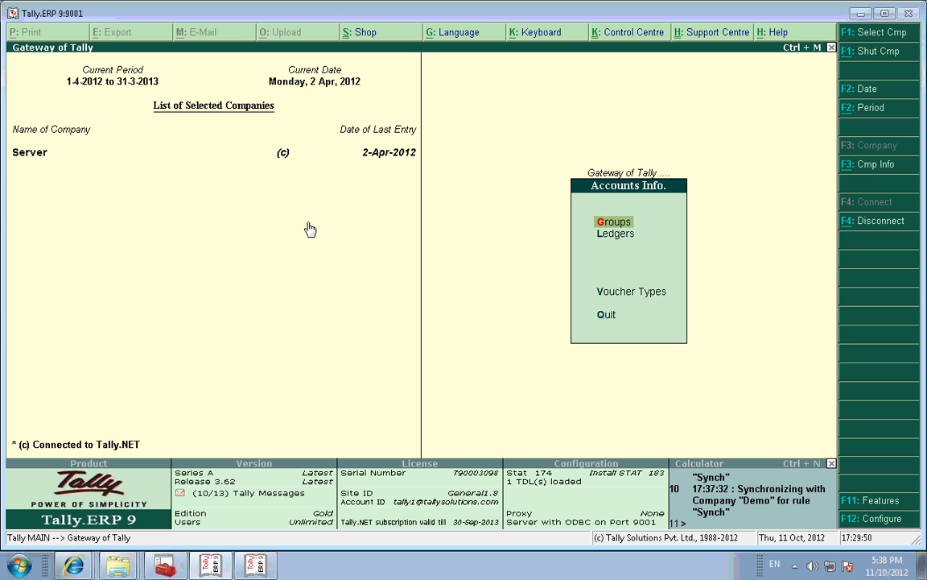
{"action": "key", "text": "l"}
{"action": "key", "text": "d"}
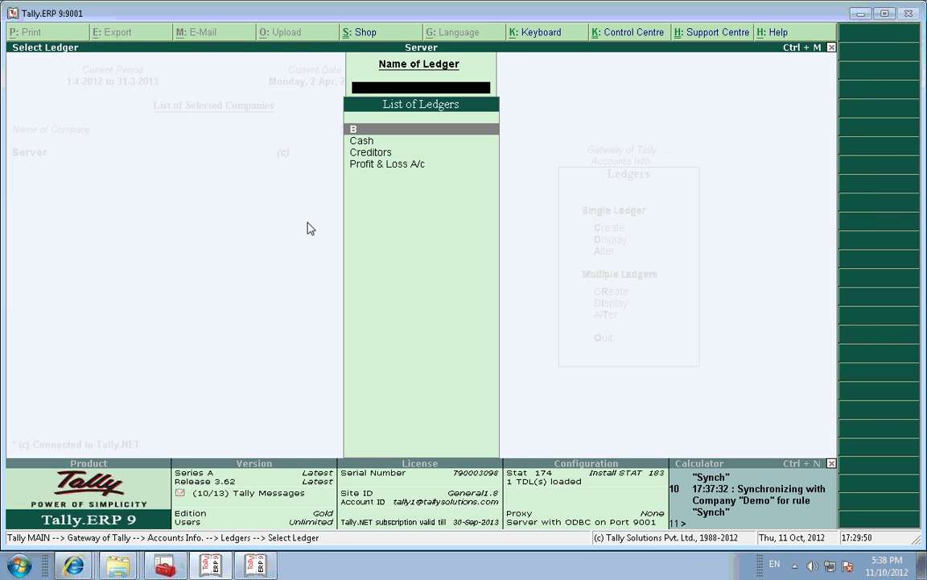
{"action": "key", "text": "Return"}
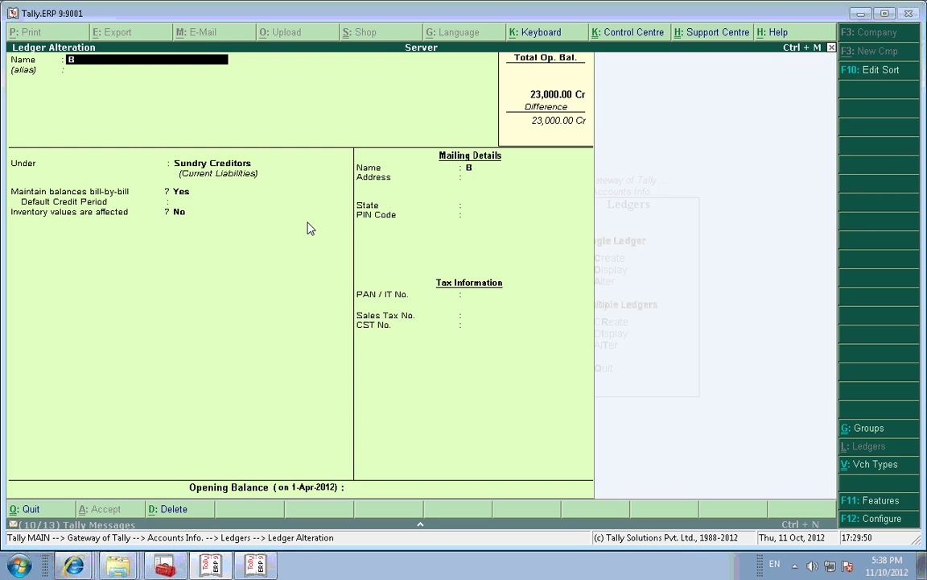
{"action": "key", "text": "Return"}
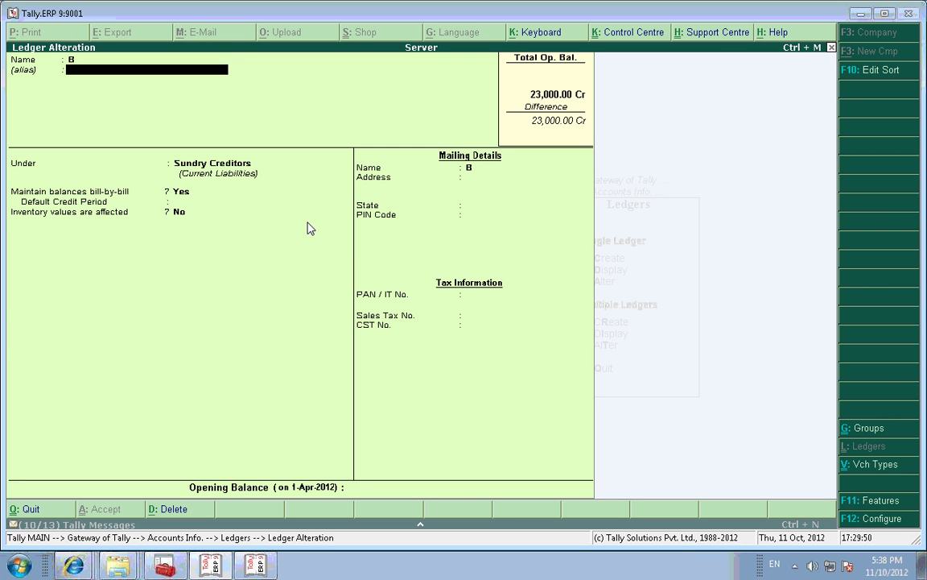
{"action": "key", "text": "Return"}
{"action": "key", "text": "Return"}
{"action": "key", "text": "Return"}
{"action": "key", "text": "Return"}
{"action": "key", "text": "Return"}
{"action": "key", "text": "Return"}
{"action": "key", "text": "Return"}
{"action": "key", "text": "Return"}
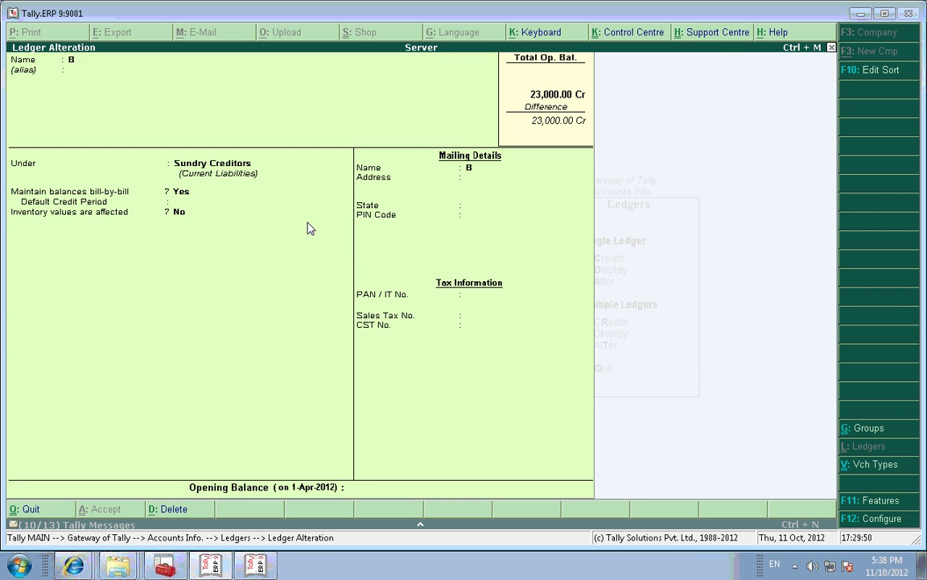
{"action": "key", "text": "Return"}
{"action": "key", "text": "Return"}
{"action": "key", "text": "Return"}
{"action": "key", "text": "Return"}
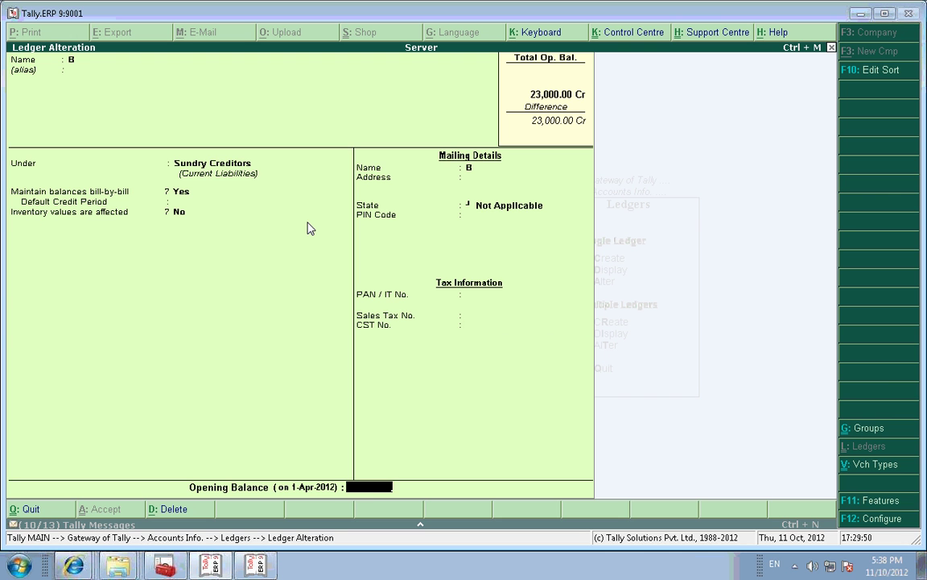
{"action": "type", "text": "30000"}
{"action": "key", "text": "Return"}
{"action": "key", "text": "Return"}
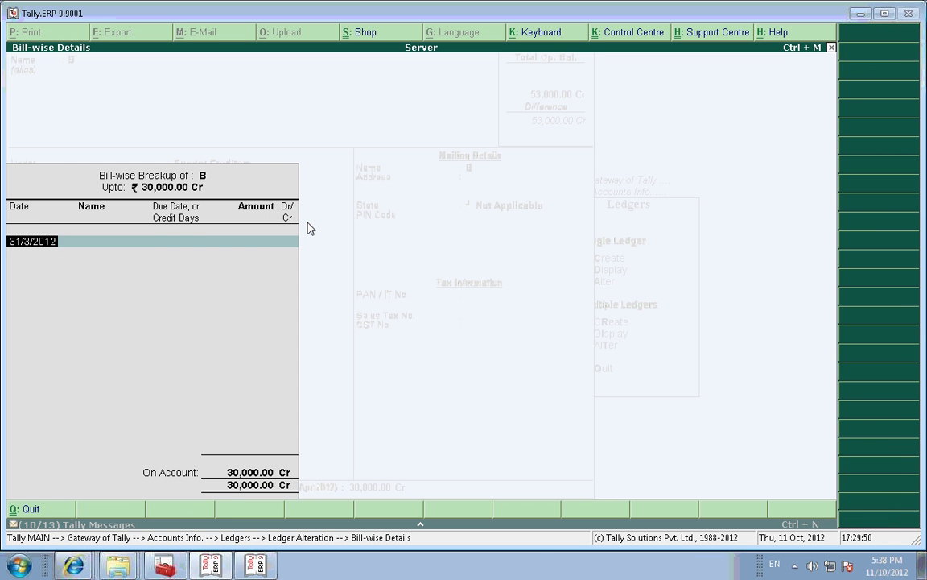
{"action": "type", "text": "Fdfdf"}
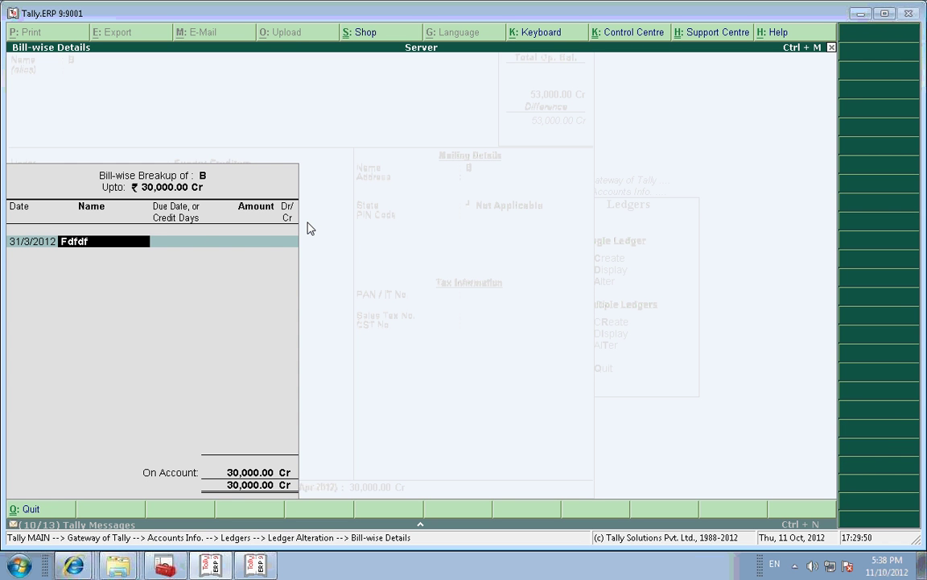
{"action": "key", "text": "Return"}
{"action": "key", "text": "Return"}
{"action": "key", "text": "Return"}
{"action": "key", "text": "Return"}
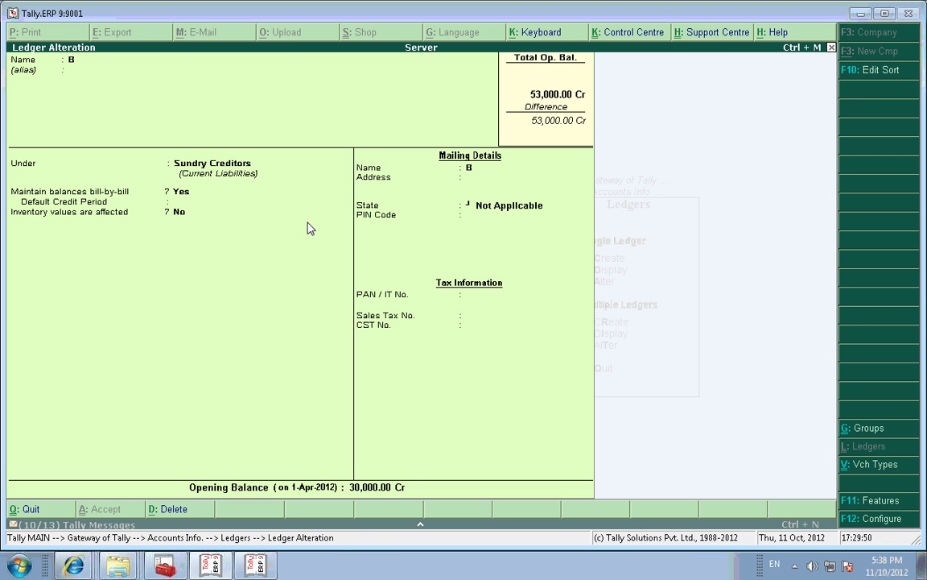
{"action": "key", "text": "ctrl+a"}
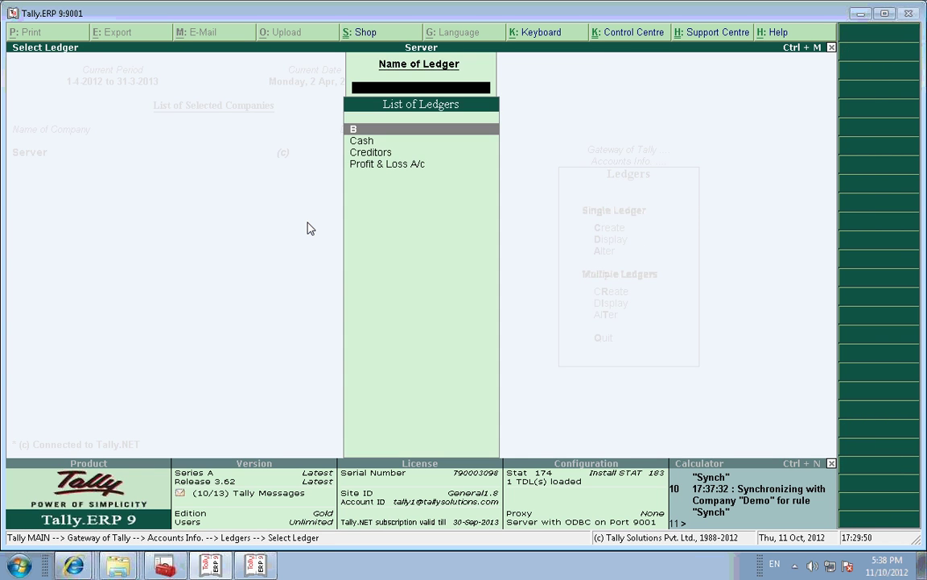
Step: In the Synch server rule, set both ledger and item opening-balance updates from clients to No
{"action": "key", "text": "Escape"}
{"action": "key", "text": "Escape"}
{"action": "key", "text": "Escape"}
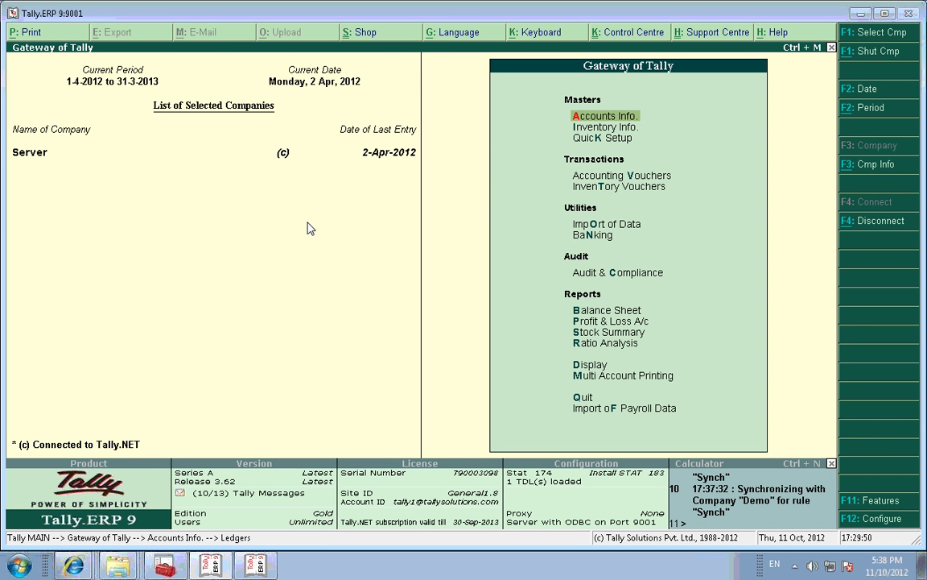
{"action": "key", "text": "Down"}
{"action": "key", "text": "Down"}
{"action": "key", "text": "Down"}
{"action": "key", "text": "Down"}
{"action": "key", "text": "Down"}
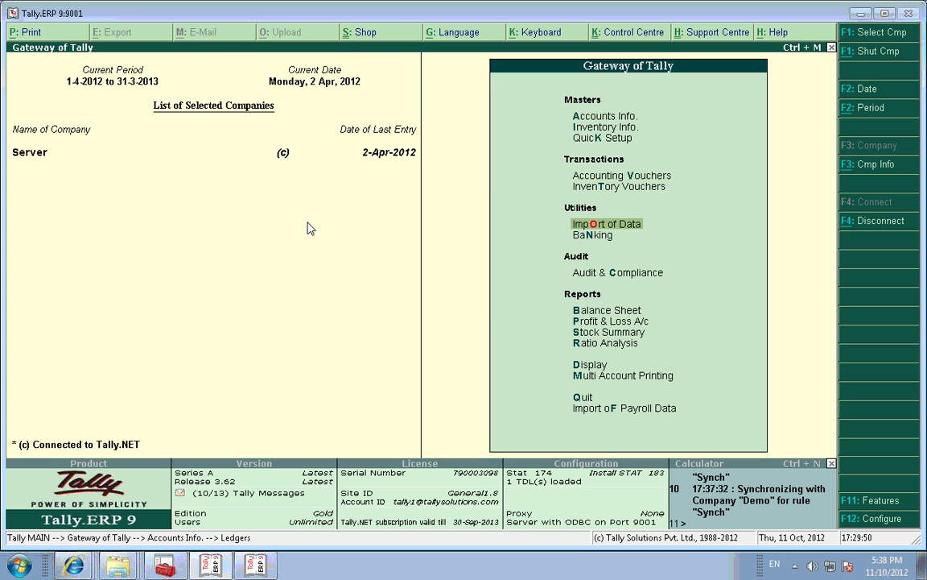
{"action": "key", "text": "Return"}
{"action": "key", "text": "Down"}
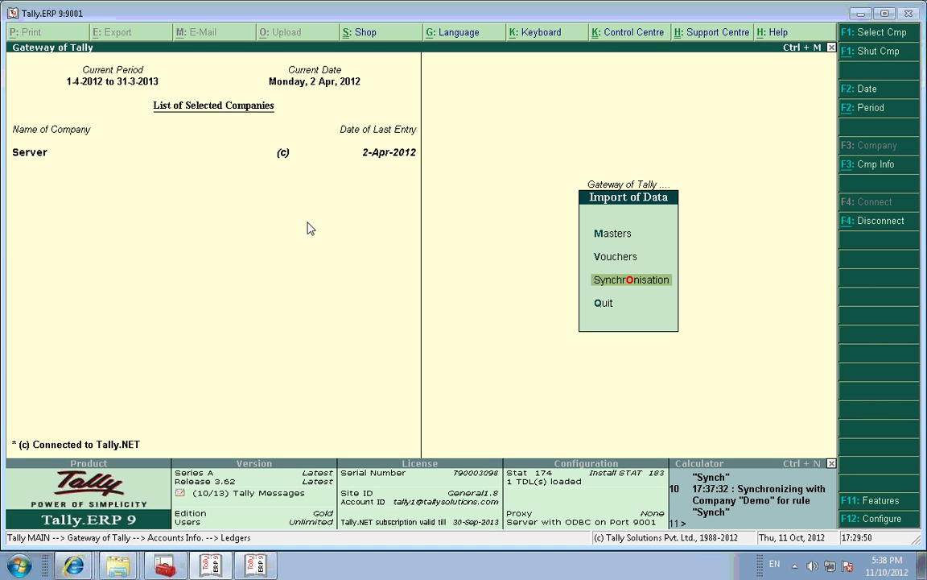
{"action": "key", "text": "Return"}
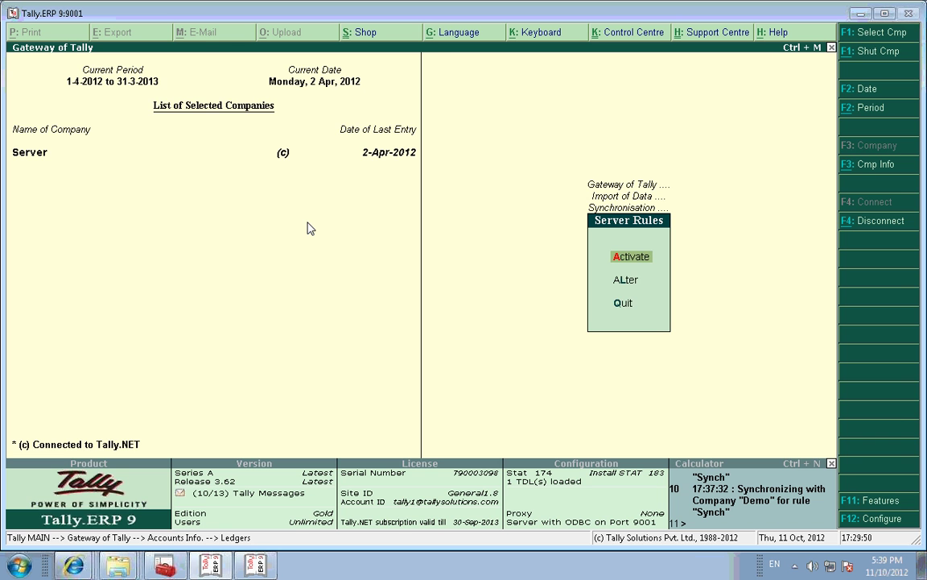
{"action": "key", "text": "Return"}
{"action": "key", "text": "Return"}
{"action": "key", "text": "Return"}
{"action": "key", "text": "Return"}
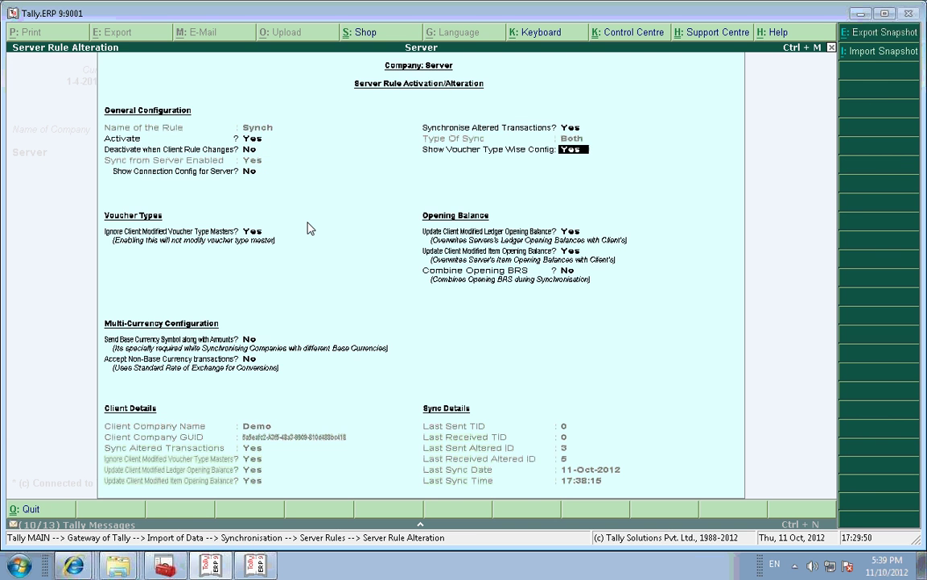
{"action": "key", "text": "Return"}
{"action": "key", "text": "Return"}
{"action": "key", "text": "Return"}
{"action": "key", "text": "Return"}
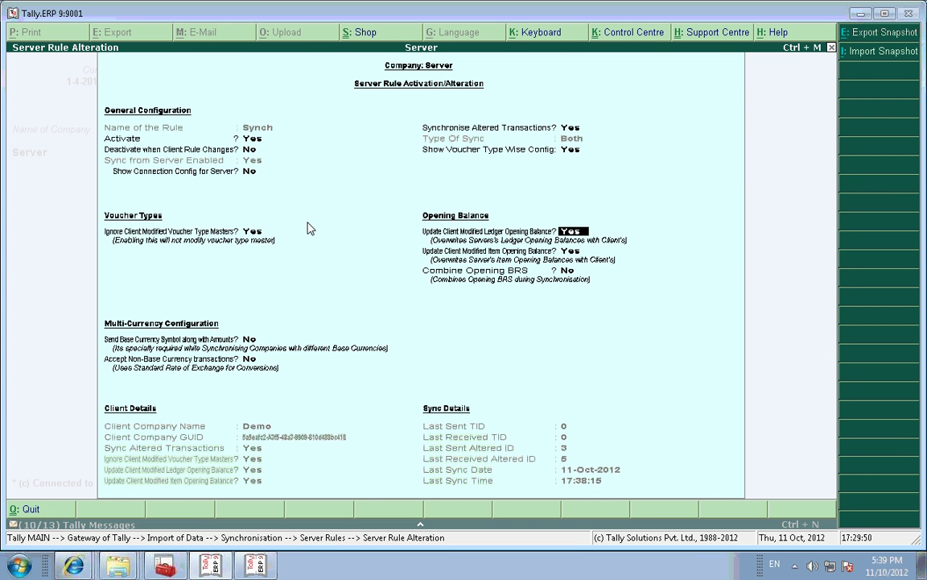
{"action": "key", "text": "n"}
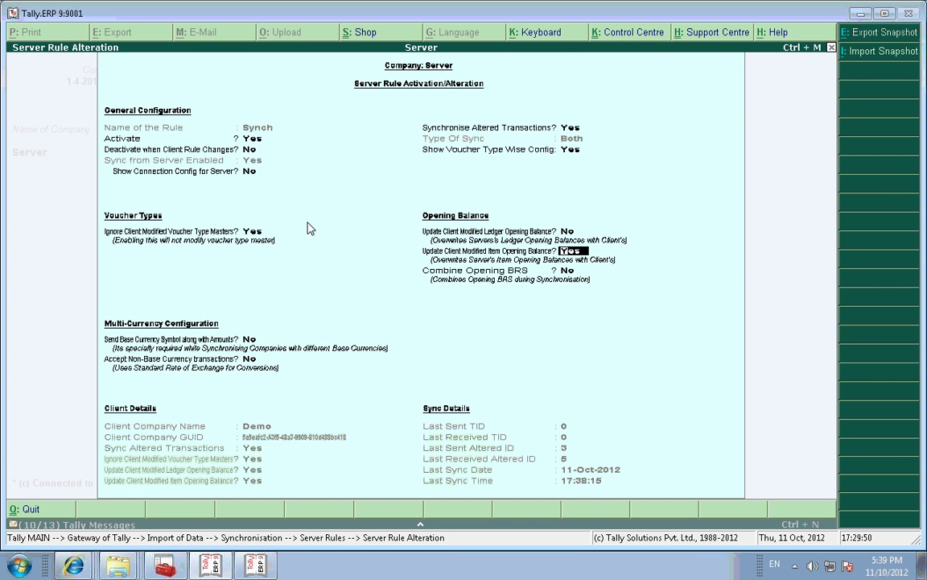
{"action": "key", "text": "n"}
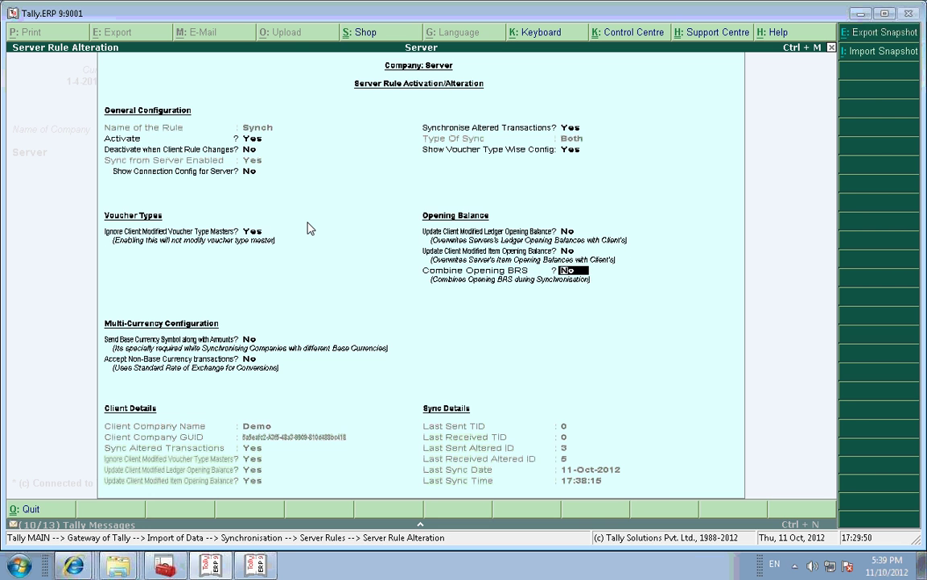
{"action": "key", "text": "Return"}
{"action": "key", "text": "Return"}
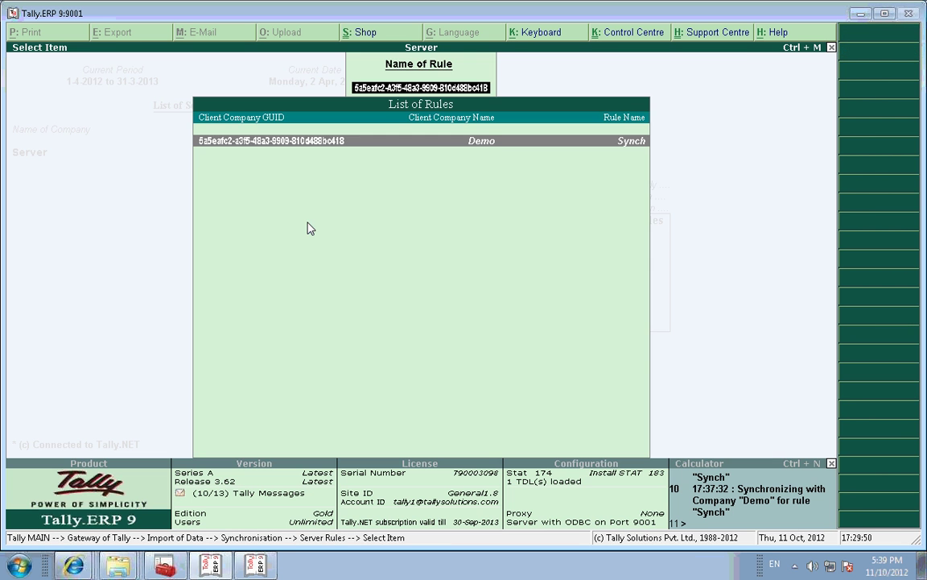
{"action": "key", "text": "Escape"}
{"action": "key", "text": "Escape"}
{"action": "key", "text": "Escape"}
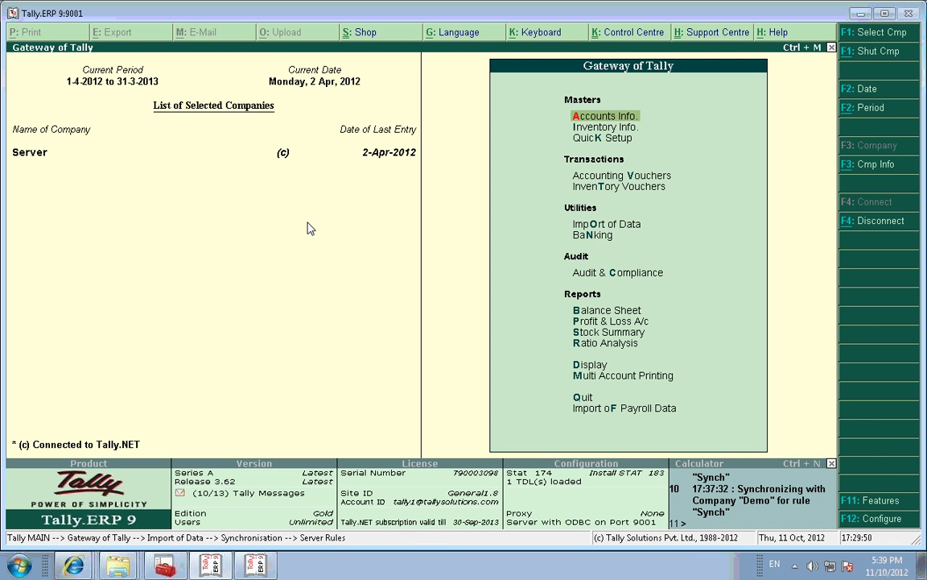
Step: From Demo's Tally window, start an online snapshot exchange for rule Synch
{"action": "key", "text": "alt+Tab"}
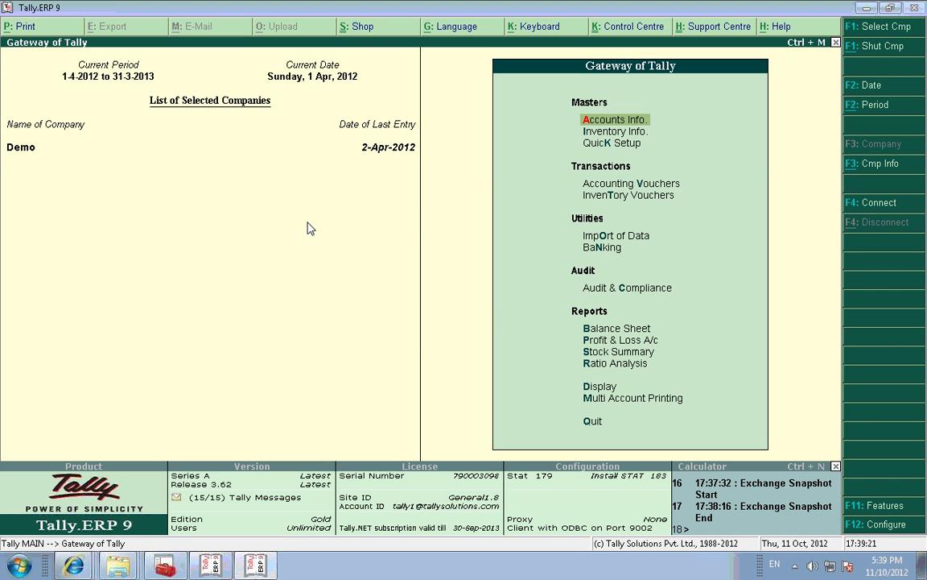
{"action": "key", "text": "o"}
{"action": "key", "text": "Down"}
{"action": "key", "text": "Down"}
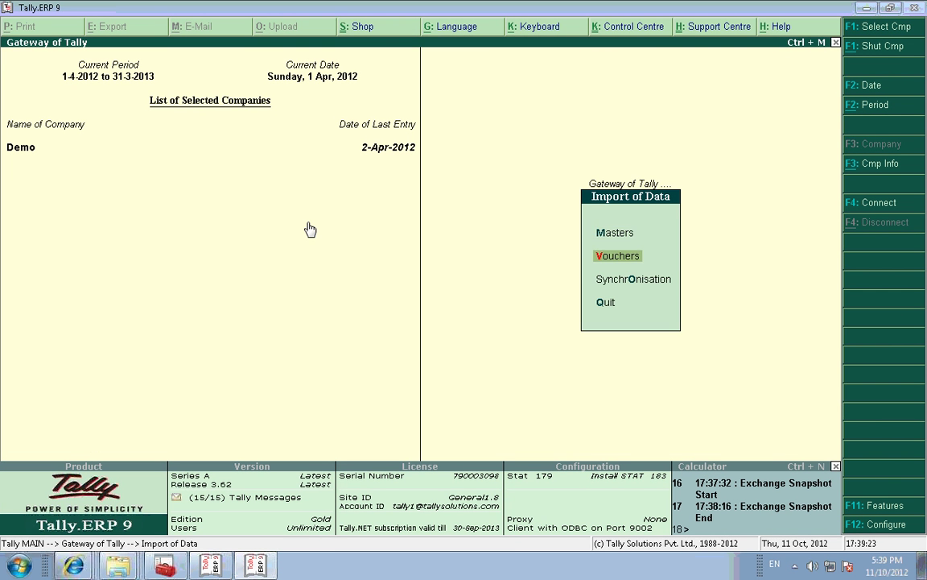
{"action": "key", "text": "Return"}
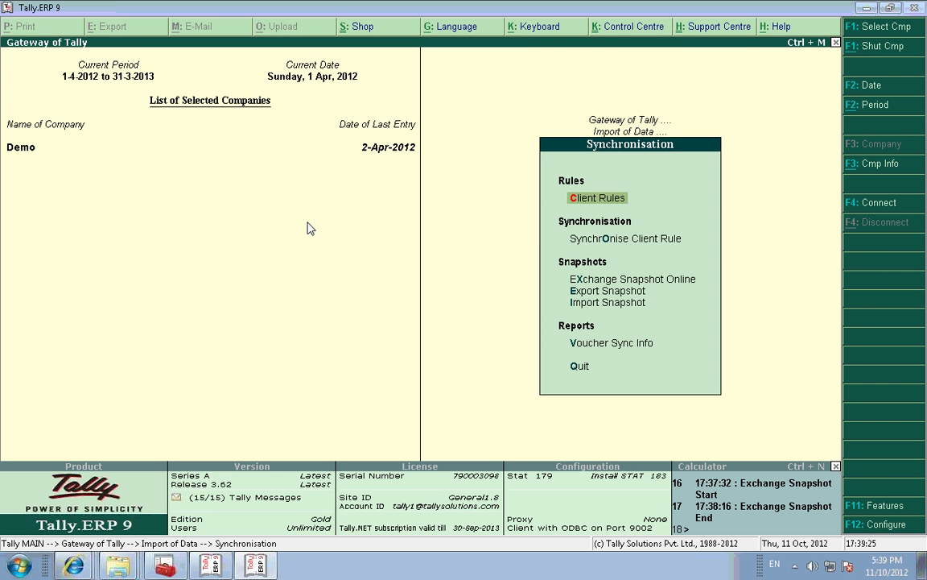
{"action": "key", "text": "Down"}
{"action": "key", "text": "Down"}
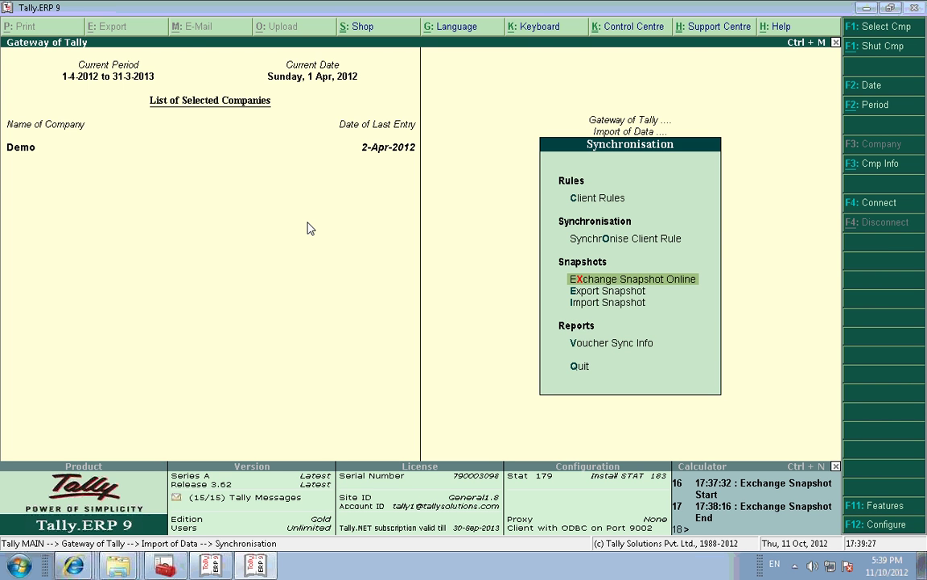
{"action": "key", "text": "Return"}
{"action": "key", "text": "Return"}
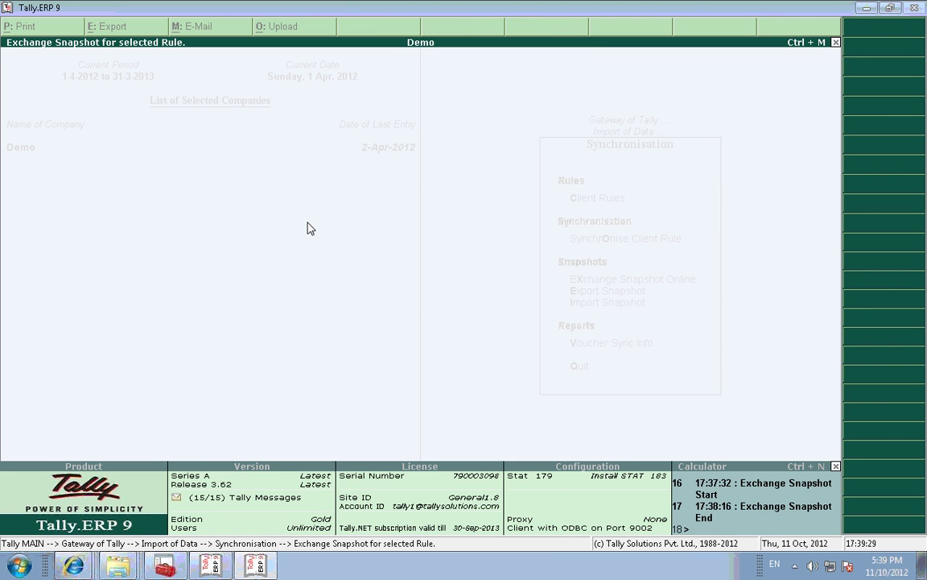
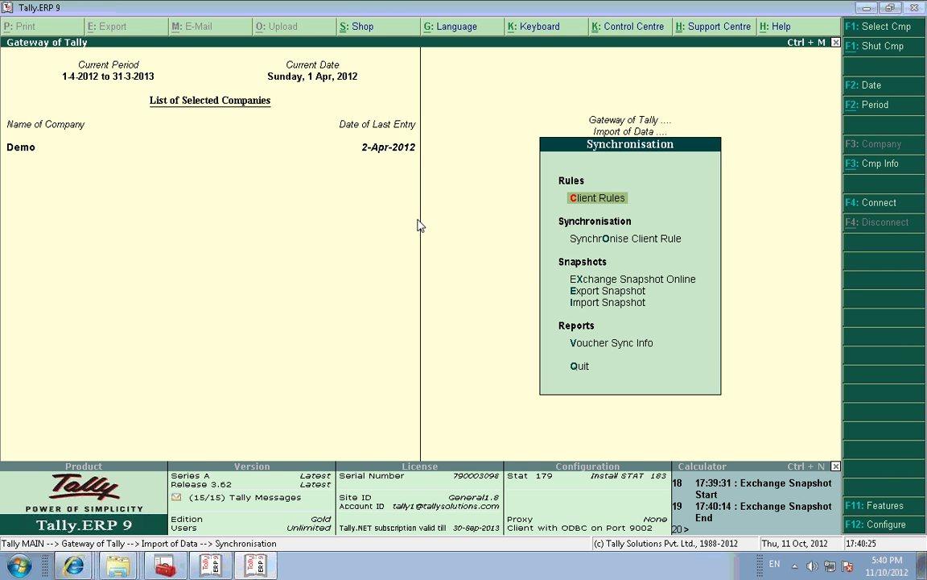
Step: Open ledger B in Ledger Alteration to review it, then quit unchanged to the Gateway of Tally
{"action": "key", "text": "Escape"}
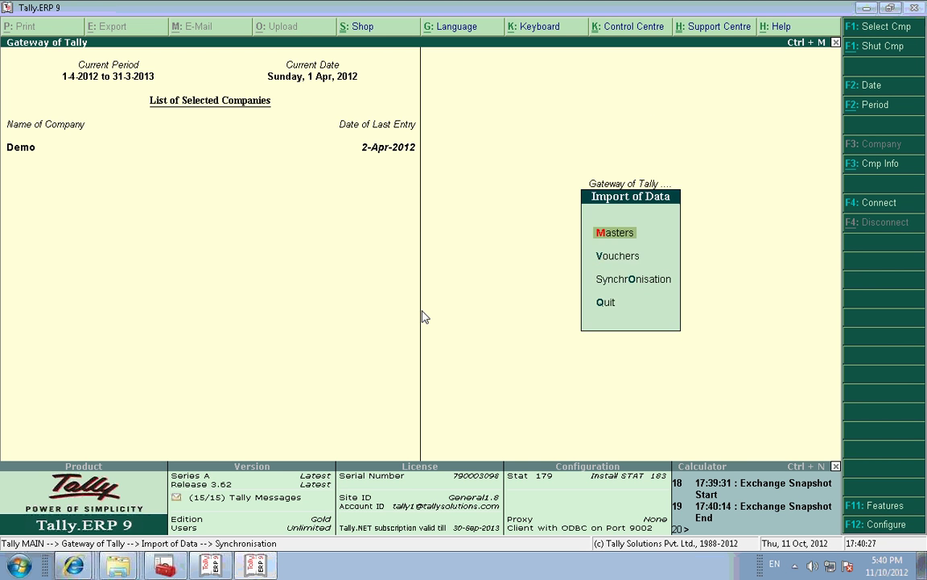
{"action": "key", "text": "Escape"}
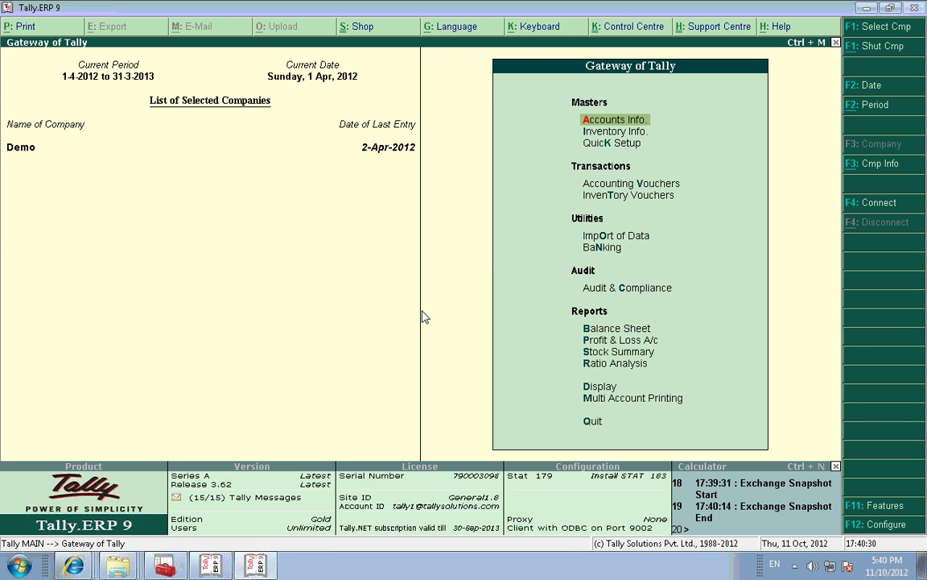
{"action": "key", "text": "Return"}
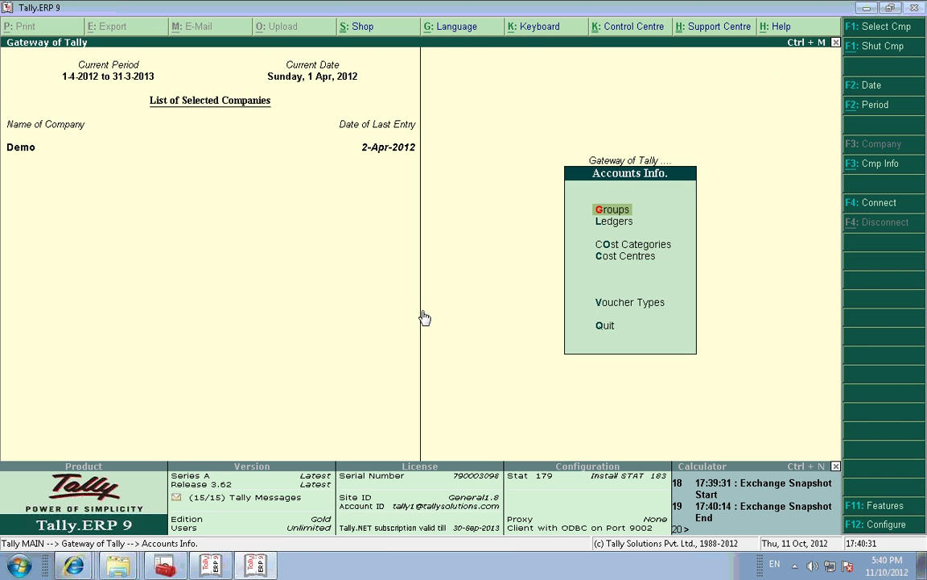
{"action": "key", "text": "l"}
{"action": "key", "text": "a"}
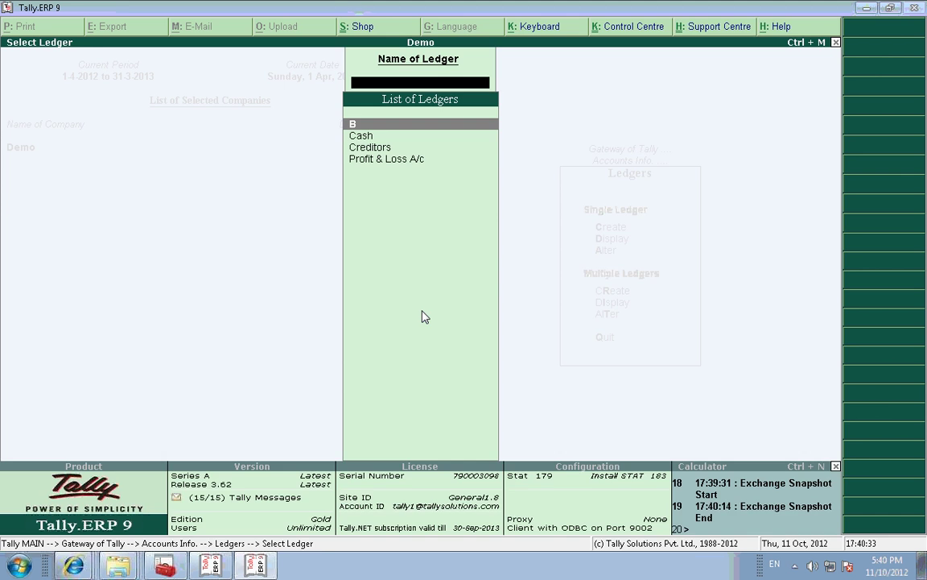
{"action": "key", "text": "Return"}
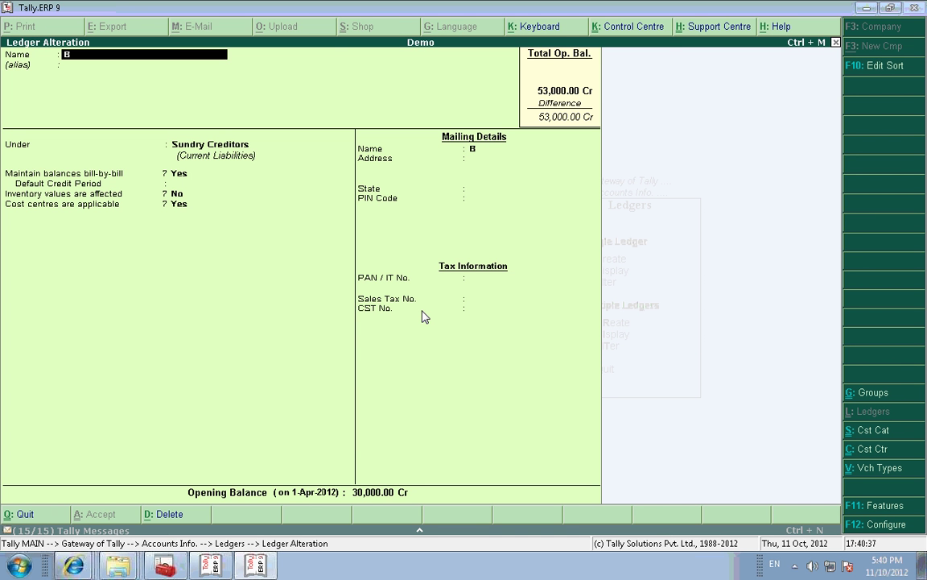
{"action": "key", "text": "Escape"}
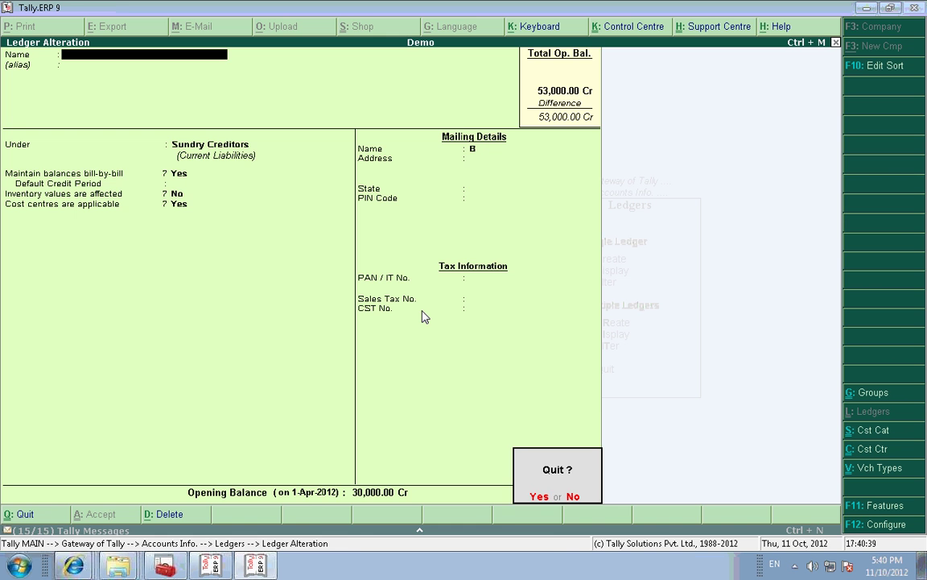
{"action": "key", "text": "y"}
{"action": "key", "text": "Escape"}
{"action": "key", "text": "Escape"}
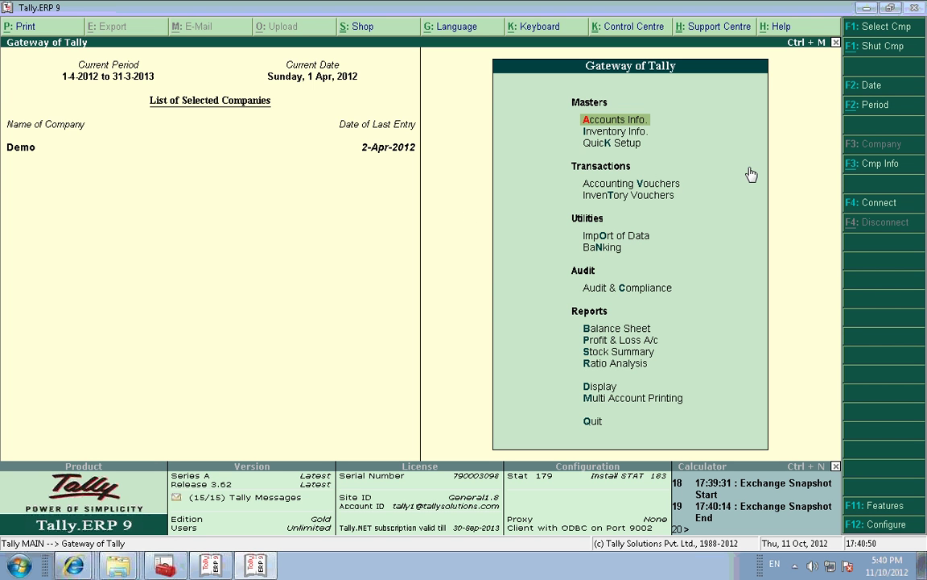
Step: Connect the Demo company to Tally.NET, then switch to the Tally.ERP 9:9001 Server window
{"action": "left_click", "coordinate": [863, 203]}
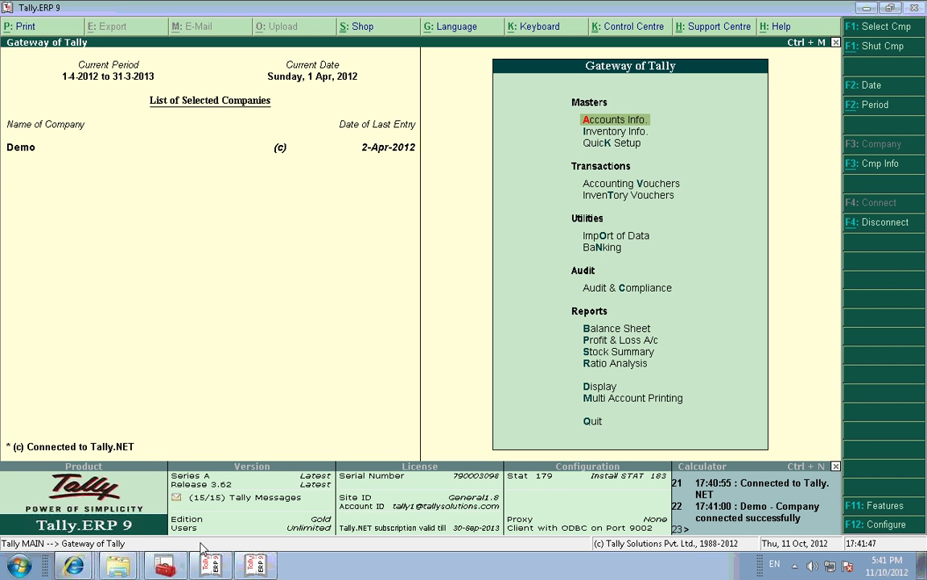
{"action": "left_click", "coordinate": [214, 567]}
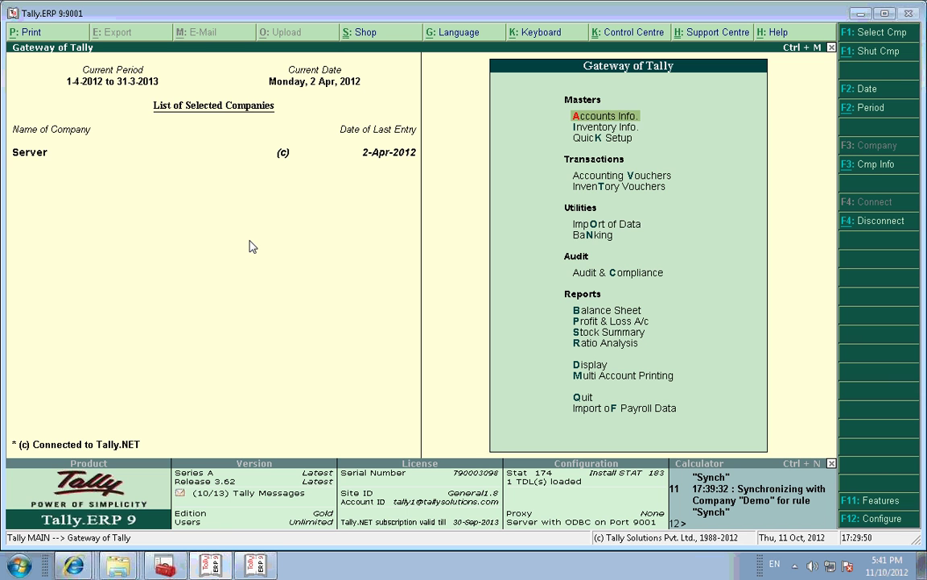
Step: In the Server window, run Synchronise Server Rule and expand the message log to follow it
{"action": "key", "text": "Down"}
{"action": "key", "text": "Down"}
{"action": "key", "text": "Down"}
{"action": "key", "text": "Down"}
{"action": "key", "text": "Down"}
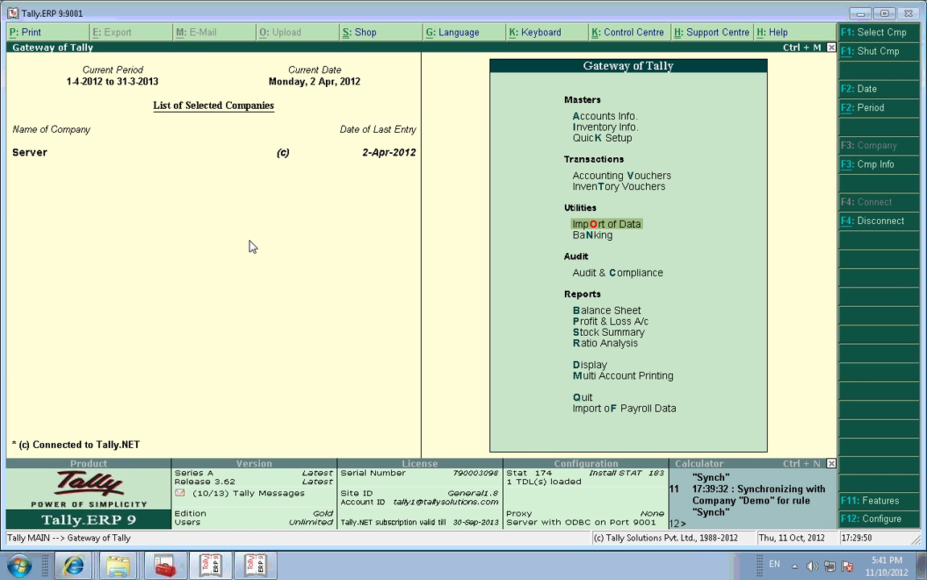
{"action": "key", "text": "Return"}
{"action": "key", "text": "Down"}
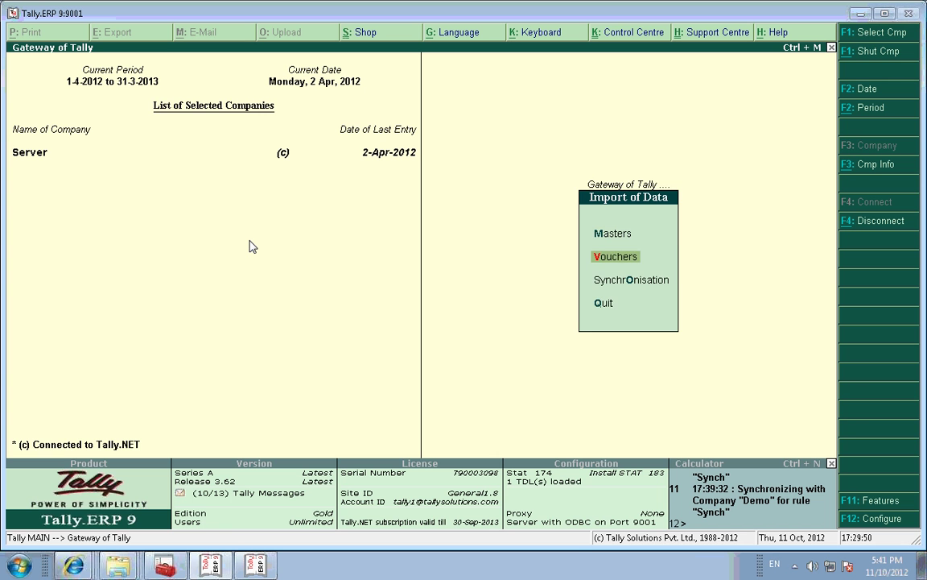
{"action": "key", "text": "Down"}
{"action": "key", "text": "Return"}
{"action": "key", "text": "Down"}
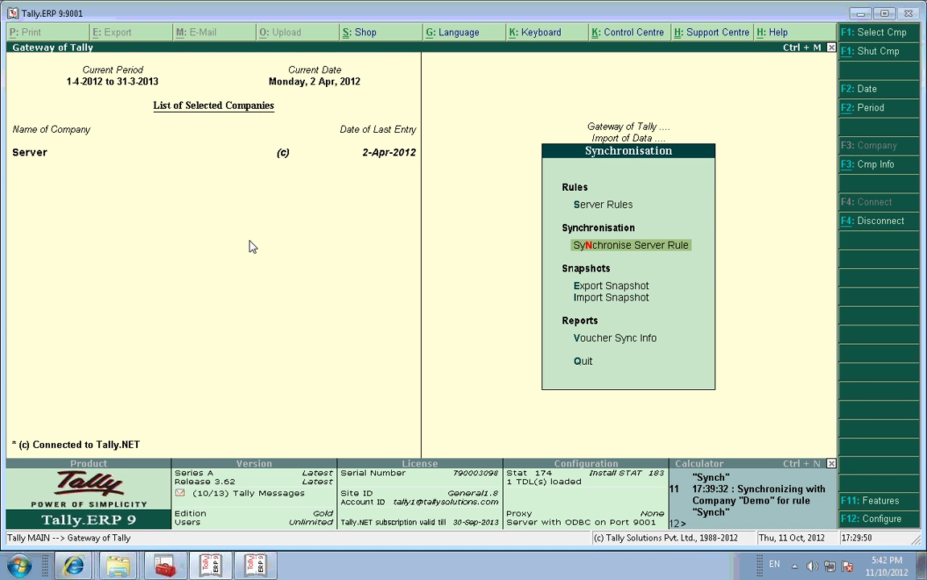
{"action": "key", "text": "Return"}
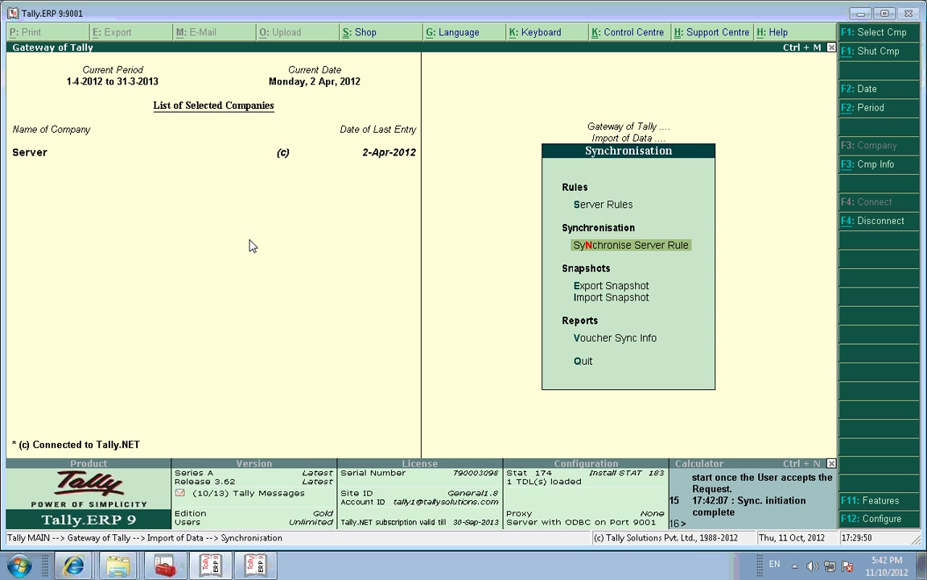
{"action": "left_click", "coordinate": [655, 471]}
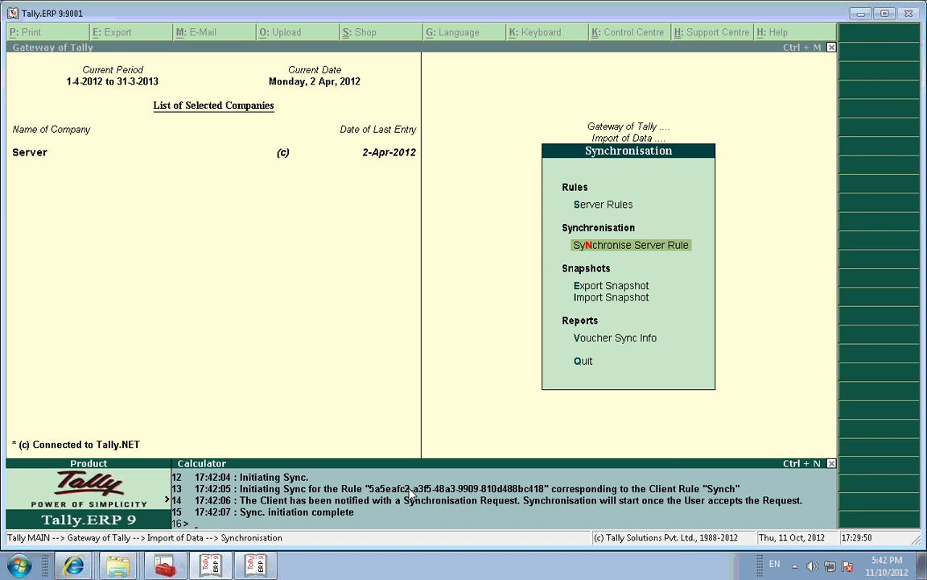
Step: In the Demo client window, accept the server's synchronisation request
{"action": "key", "text": "ctrl+m"}
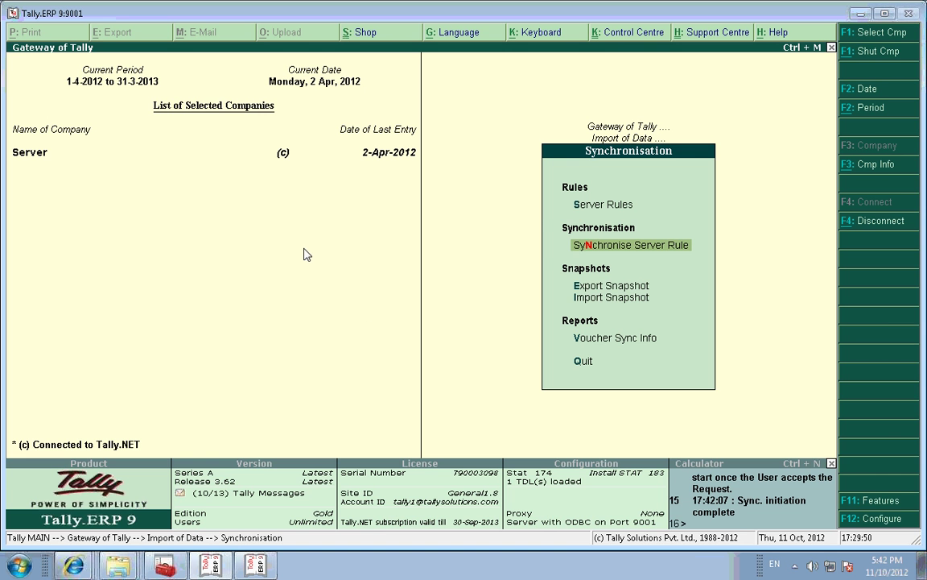
{"action": "key", "text": "alt+Tab"}
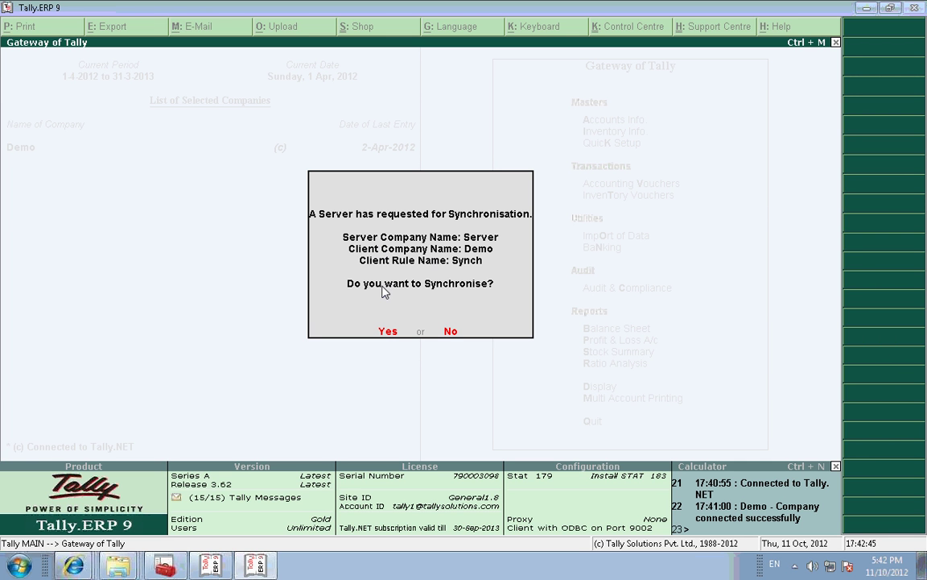
{"action": "left_click", "coordinate": [387, 332]}
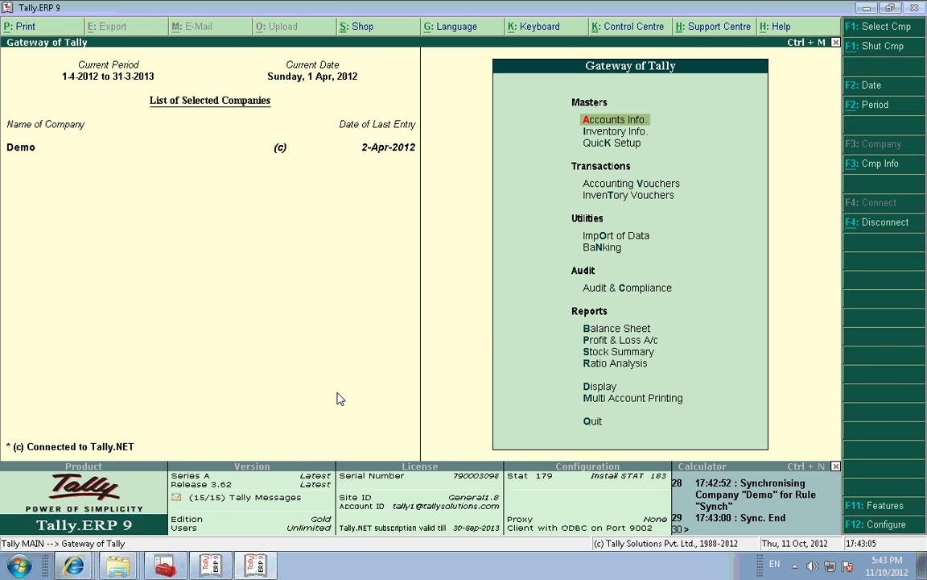
Step: Review the Server's Synch rule in Server Rules > Alter without changing it
{"action": "key", "text": "alt+Tab"}
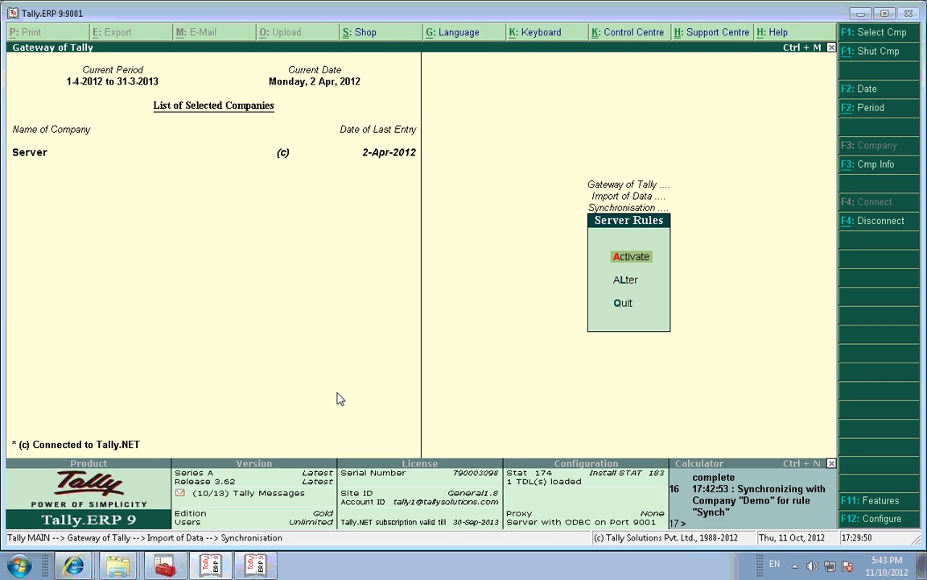
{"action": "key", "text": "Down"}
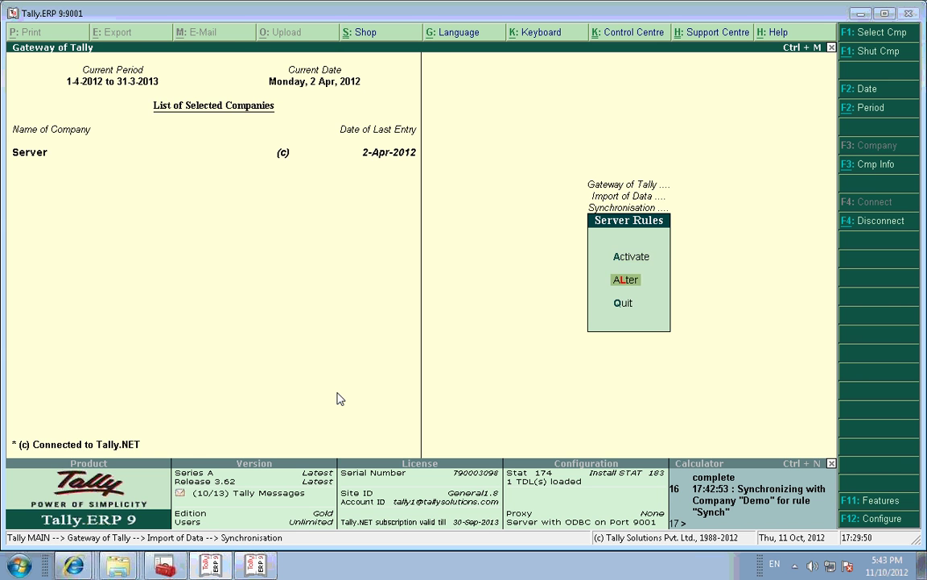
{"action": "key", "text": "Return"}
{"action": "key", "text": "Return"}
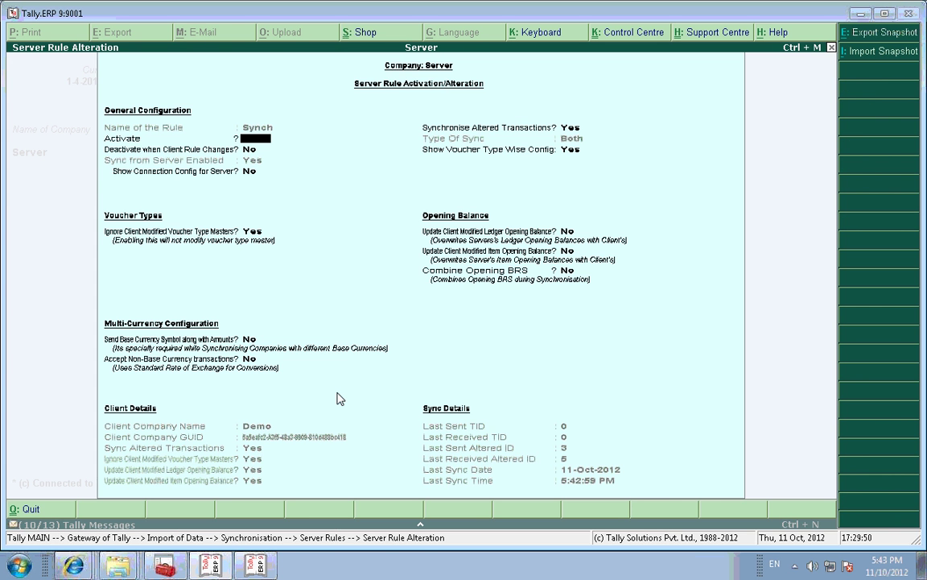
{"action": "key", "text": "Escape"}
{"action": "key", "text": "Escape"}
{"action": "key", "text": "Escape"}
{"action": "key", "text": "Escape"}
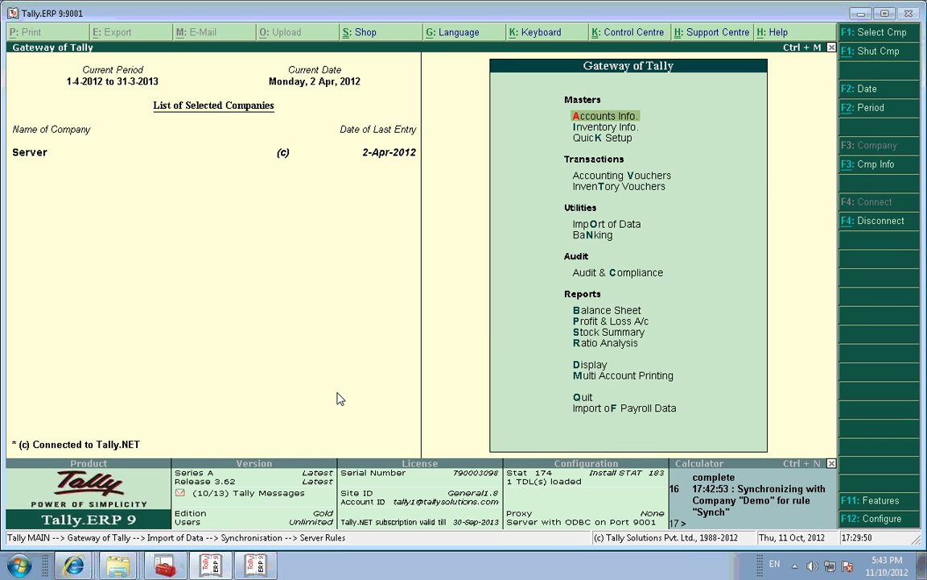
{"action": "key", "text": "alt+Tab"}
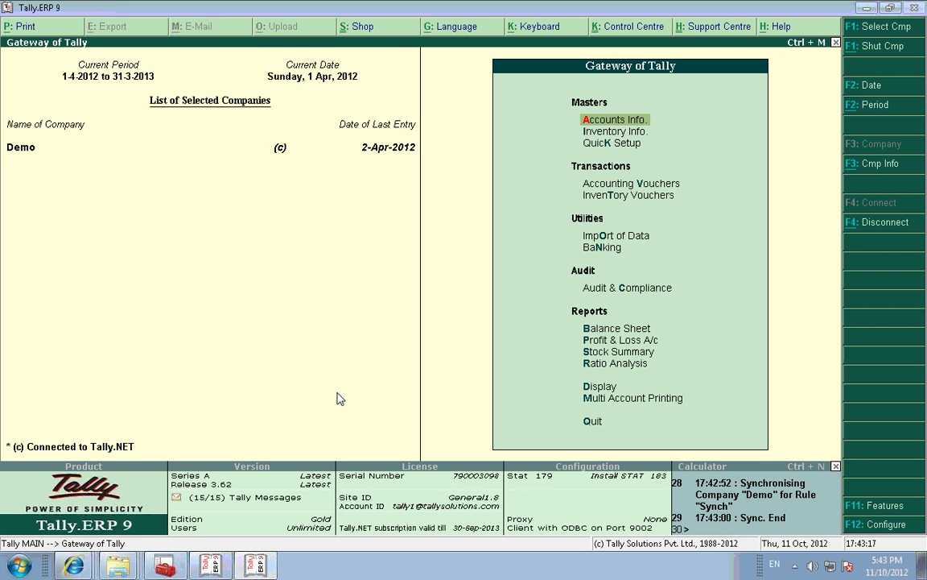
Step: Set the Demo Synch client rule's Notify when Server Initiates Synchronisation to No and save
{"action": "key", "text": "o"}
{"action": "key", "text": "o"}
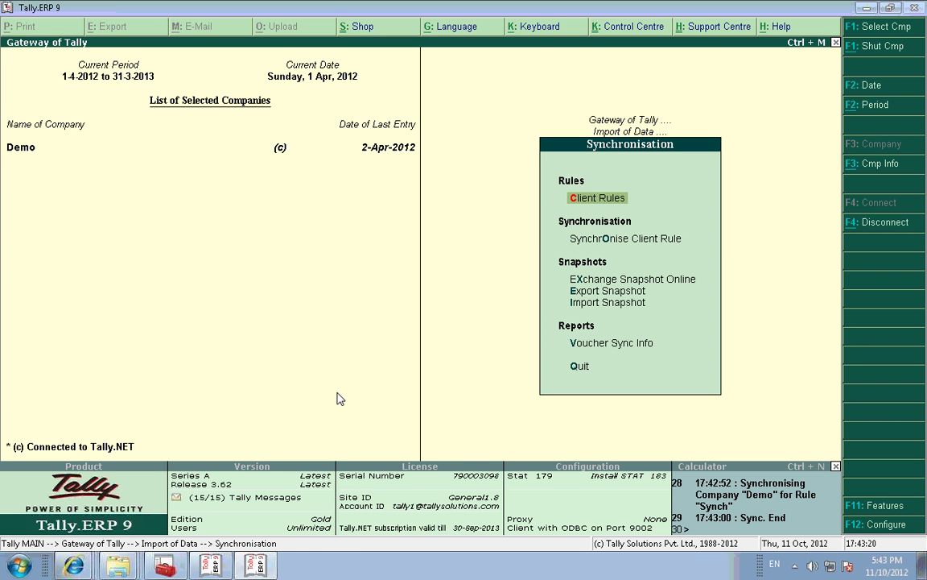
{"action": "key", "text": "Return"}
{"action": "key", "text": "Down"}
{"action": "key", "text": "Return"}
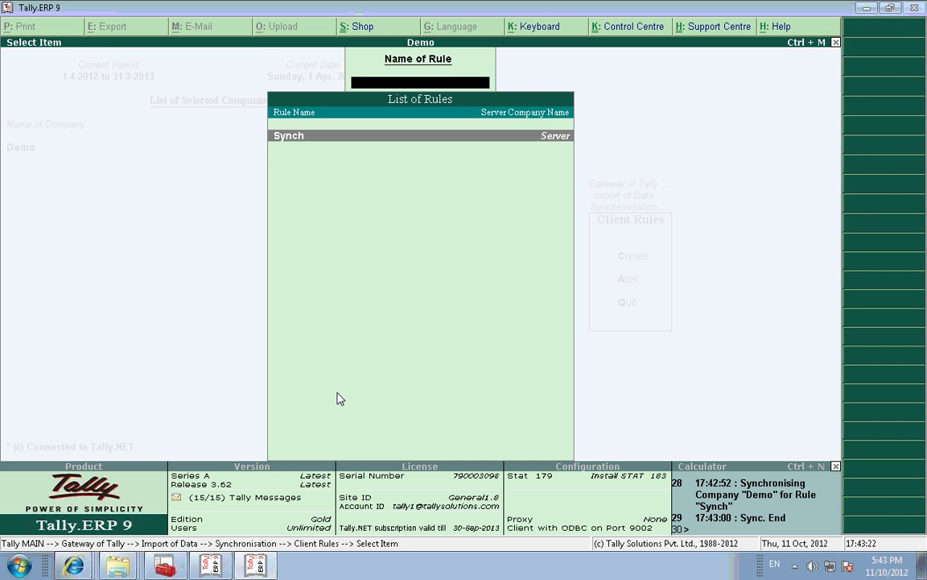
{"action": "key", "text": "Return"}
{"action": "key", "text": "Return"}
{"action": "key", "text": "Return"}
{"action": "key", "text": "Return"}
{"action": "key", "text": "Return"}
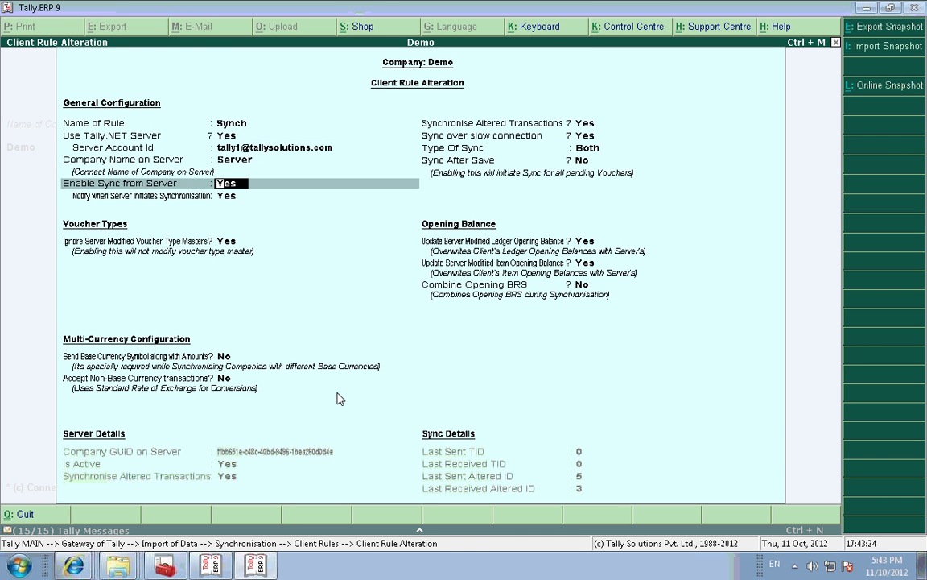
{"action": "key", "text": "Return"}
{"action": "key", "text": "Return"}
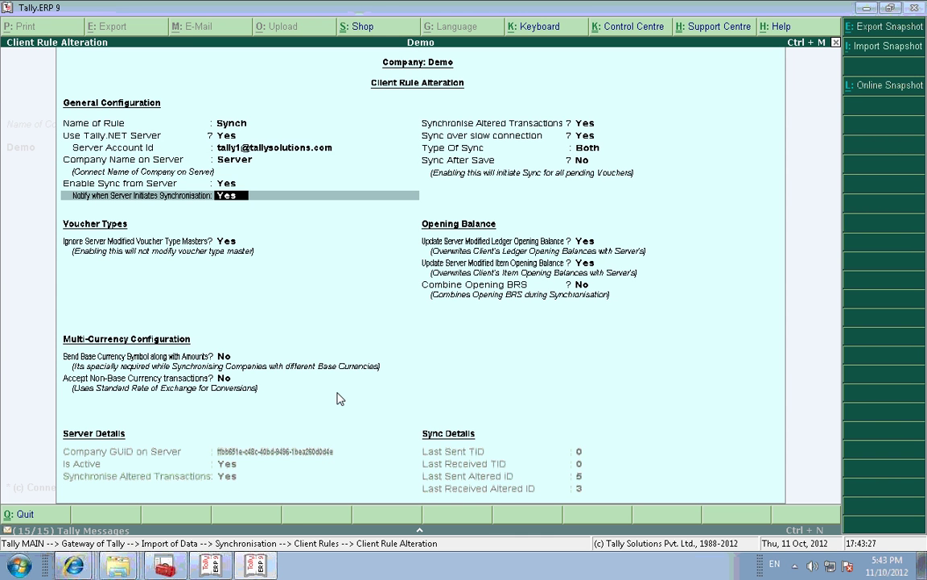
{"action": "type", "text": "n"}
{"action": "key", "text": "Return"}
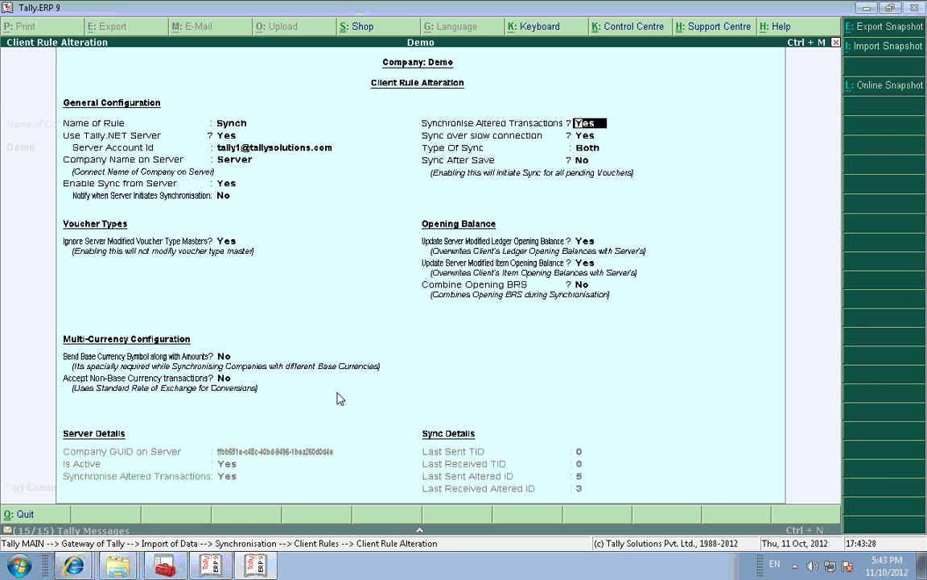
{"action": "key", "text": "Return"}
{"action": "key", "text": "Return"}
{"action": "key", "text": "Return"}
{"action": "key", "text": "Return"}
{"action": "key", "text": "Return"}
{"action": "key", "text": "Return"}
{"action": "key", "text": "Return"}
{"action": "key", "text": "Return"}
{"action": "key", "text": "Return"}
{"action": "key", "text": "Return"}
{"action": "key", "text": "Return"}
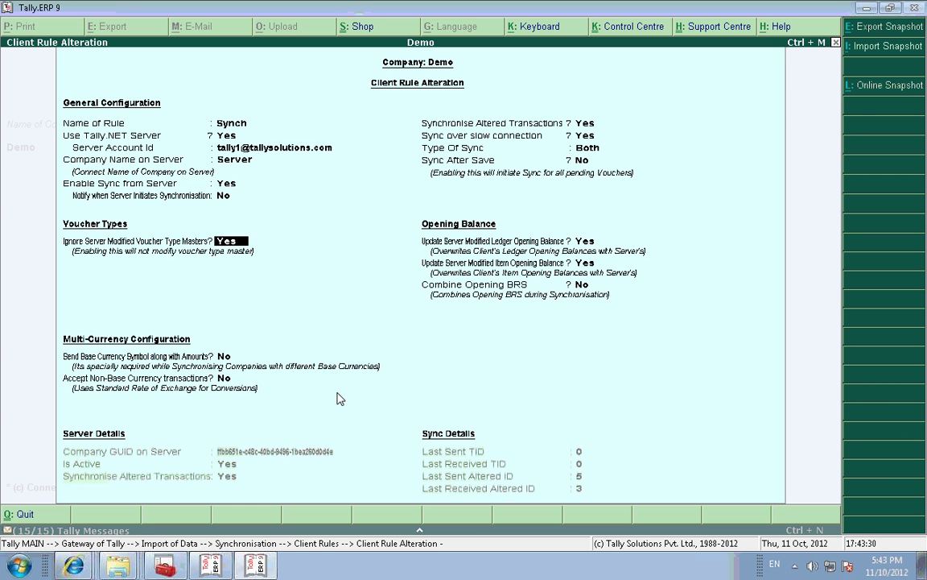
{"action": "key", "text": "Return"}
{"action": "key", "text": "Return"}
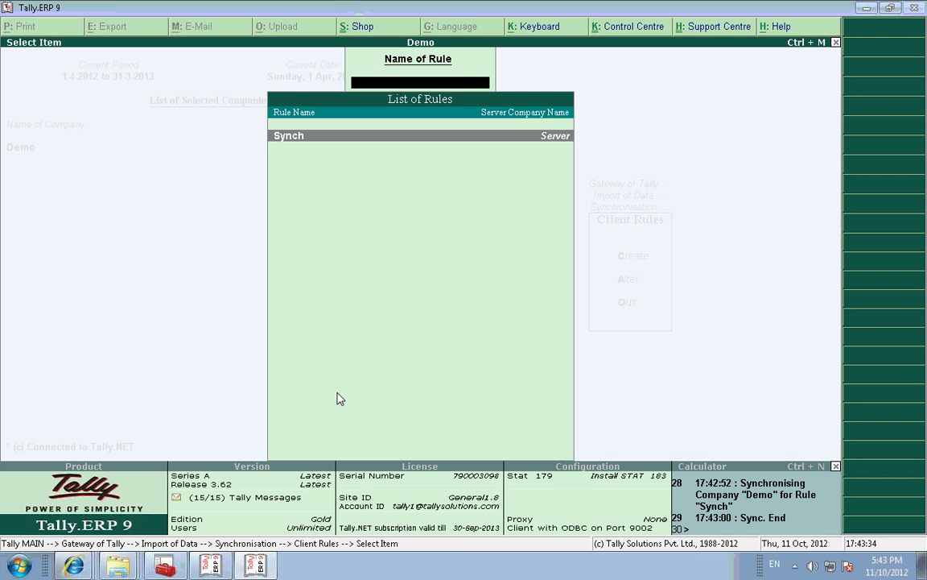
{"action": "key", "text": "Escape"}
{"action": "key", "text": "Escape"}
{"action": "key", "text": "Escape"}
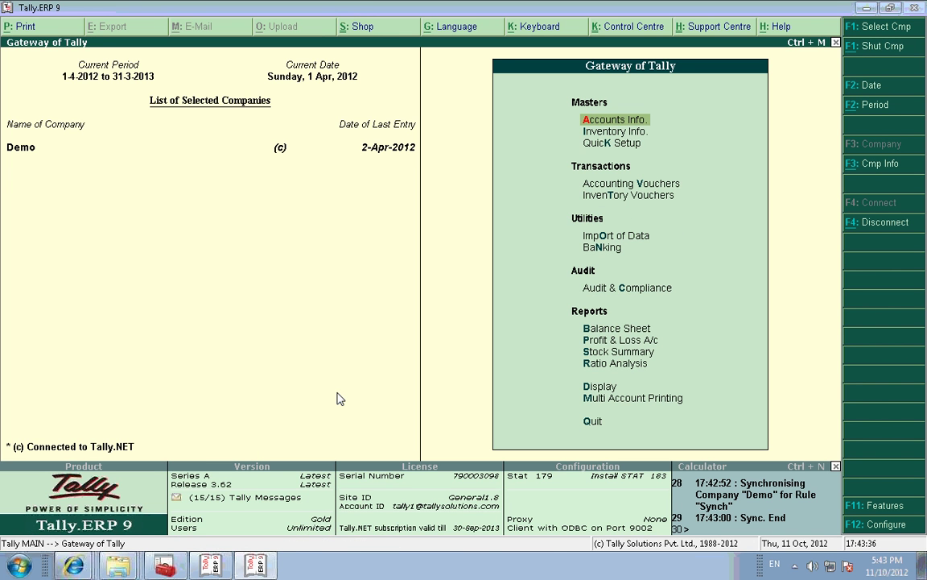
Step: From the Server window, run Synchronise Server Rule for Synch, then return to the Demo window
{"action": "key", "text": "alt+Tab"}
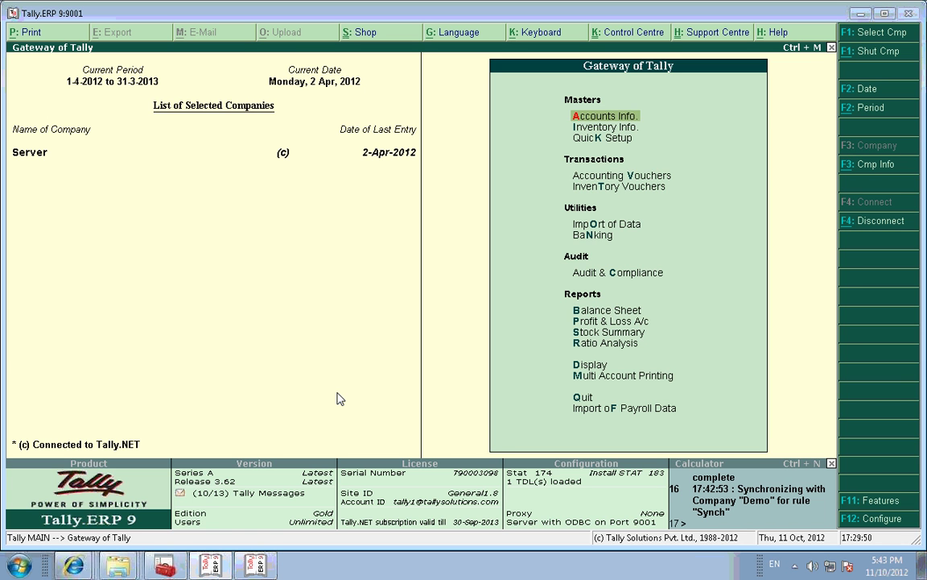
{"action": "key", "text": "Down"}
{"action": "key", "text": "Down"}
{"action": "key", "text": "Down"}
{"action": "key", "text": "Down"}
{"action": "key", "text": "Down"}
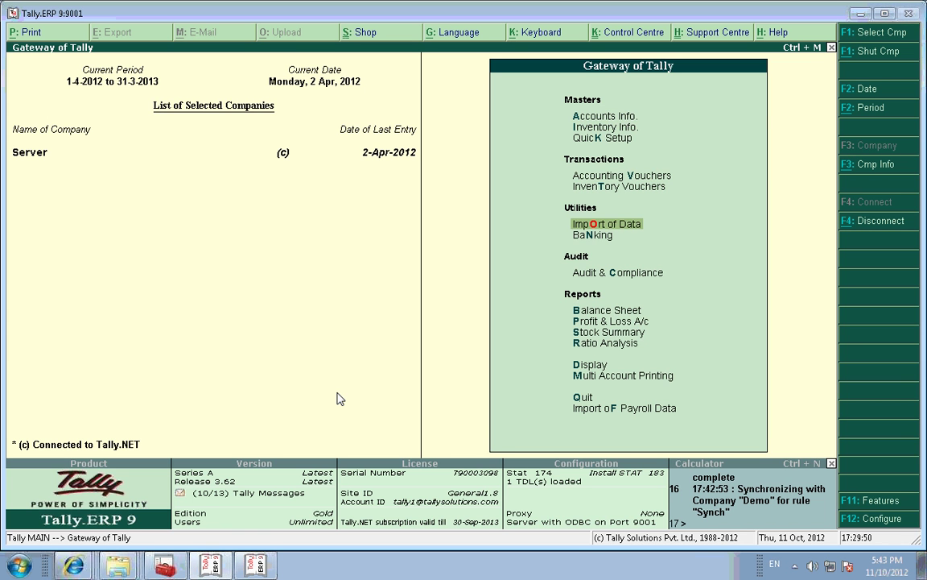
{"action": "key", "text": "Return"}
{"action": "key", "text": "Down"}
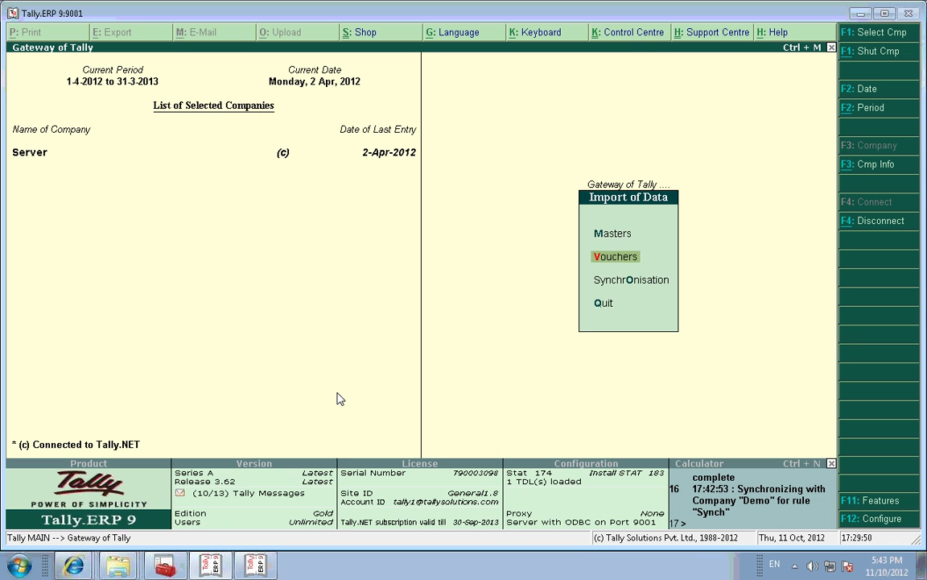
{"action": "key", "text": "Down"}
{"action": "key", "text": "Return"}
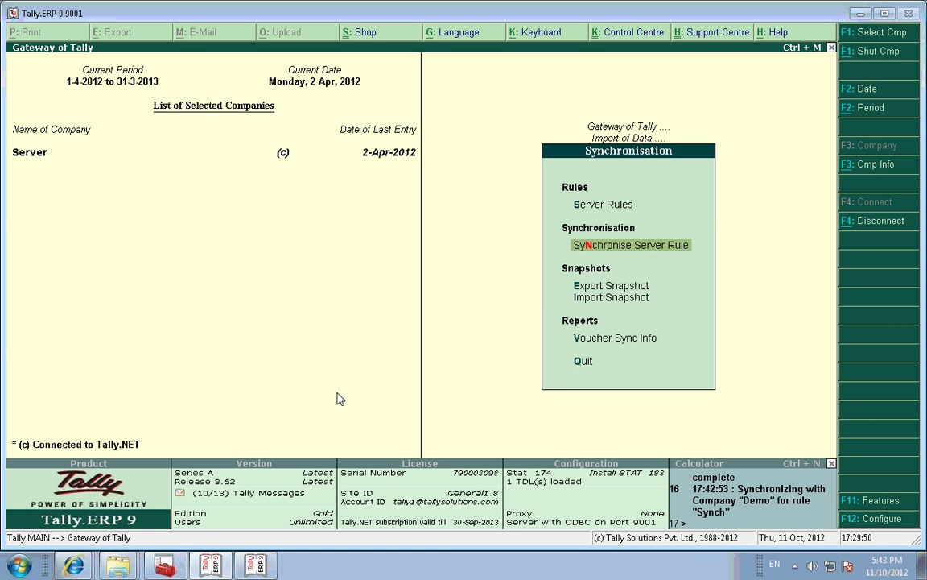
{"action": "key", "text": "Return"}
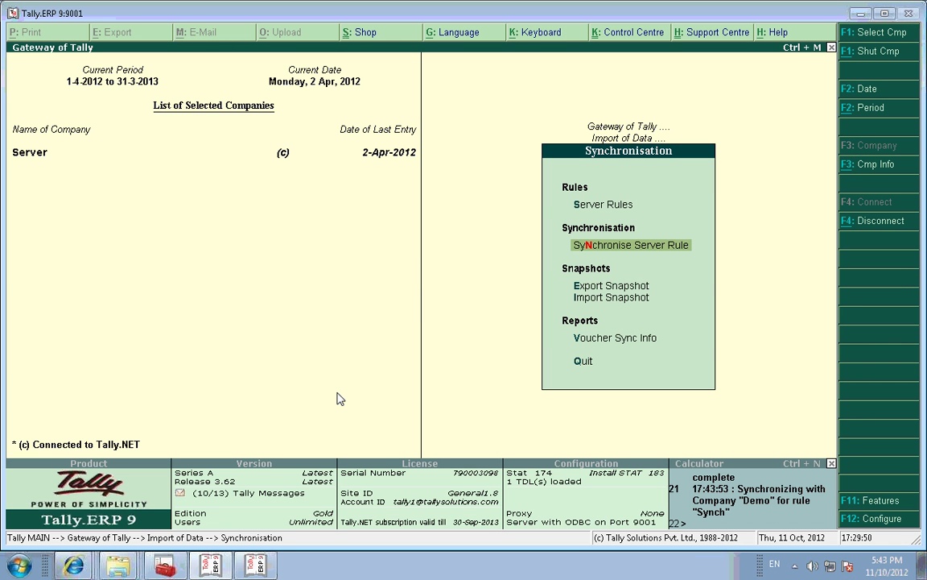
{"action": "left_click", "coordinate": [269, 567]}
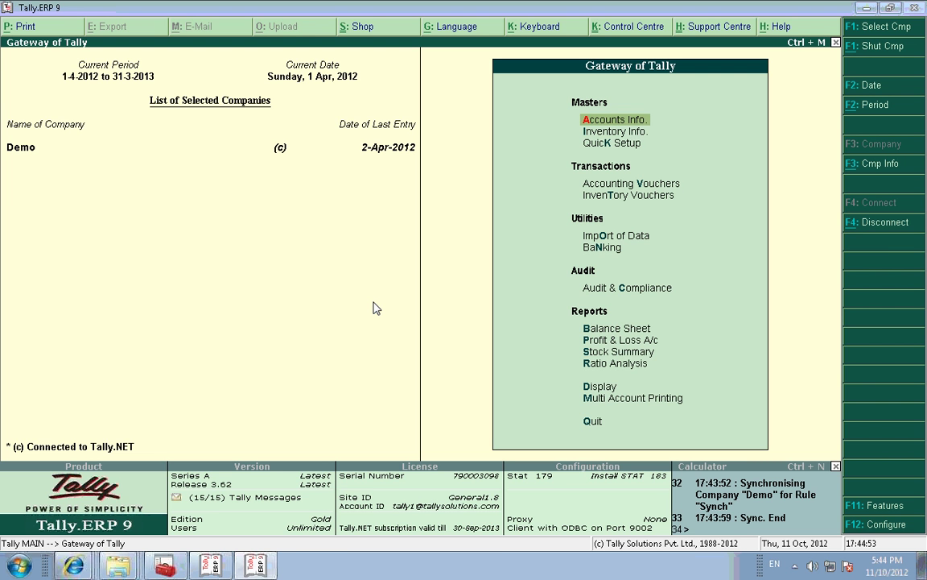
{"action": "key", "text": "o"}
{"action": "key", "text": "o"}
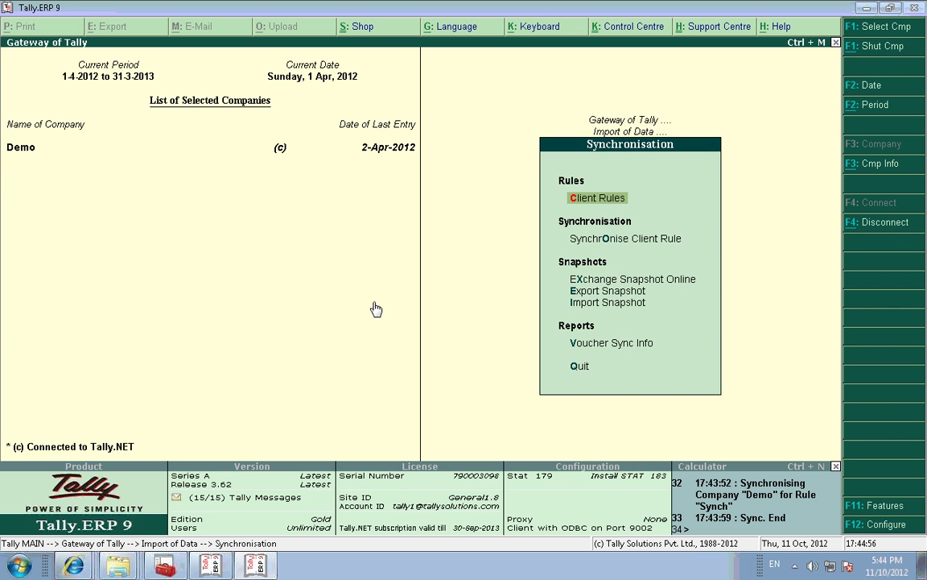
{"action": "key", "text": "c"}
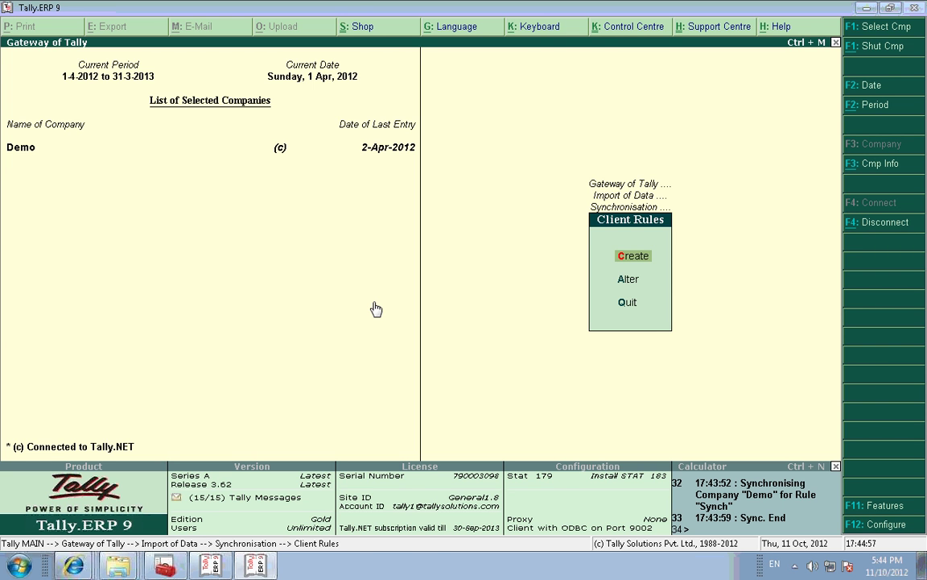
{"action": "key", "text": "a"}
{"action": "key", "text": "Return"}
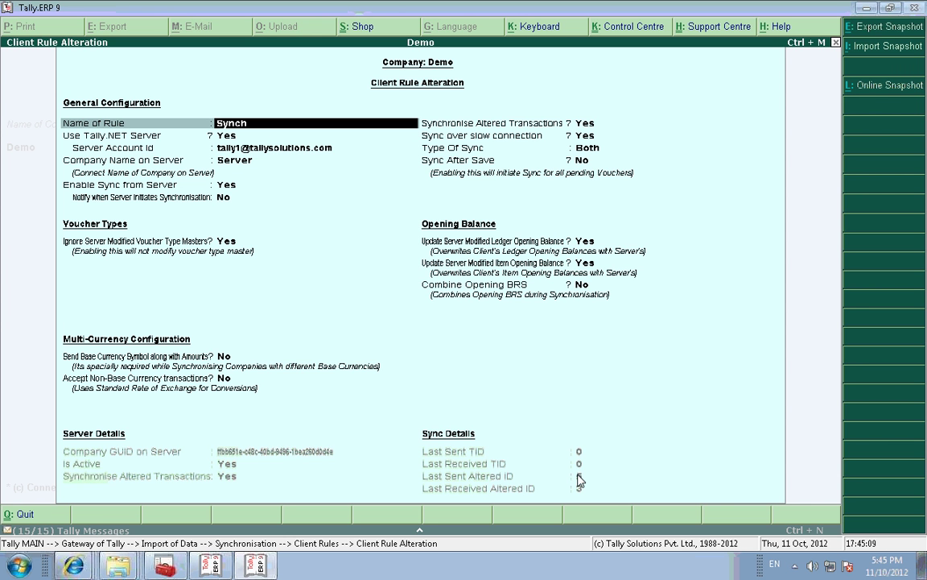
{"action": "key", "text": "Escape"}
{"action": "key", "text": "y"}
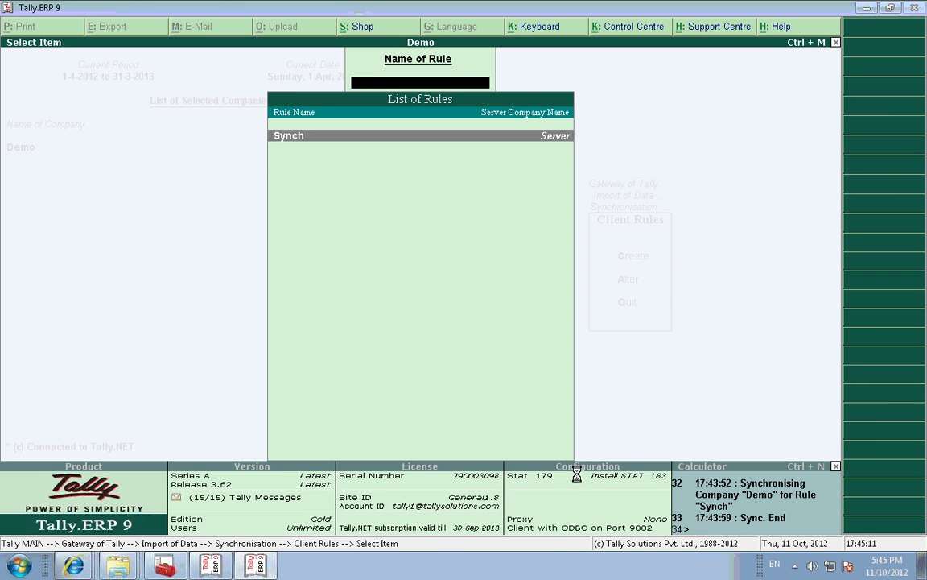
{"action": "key", "text": "Escape"}
{"action": "key", "text": "Escape"}
{"action": "key", "text": "Escape"}
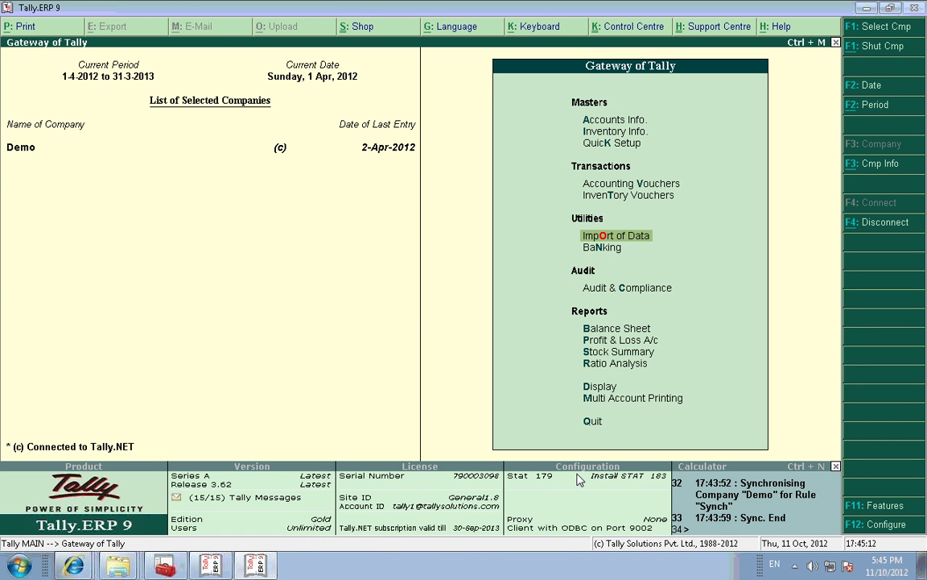
Step: Open the Day Book, remove the 12,000.00 payment line, and export all vouchers as XML DayBook.xml
{"action": "key", "text": "d"}
{"action": "key", "text": "d"}
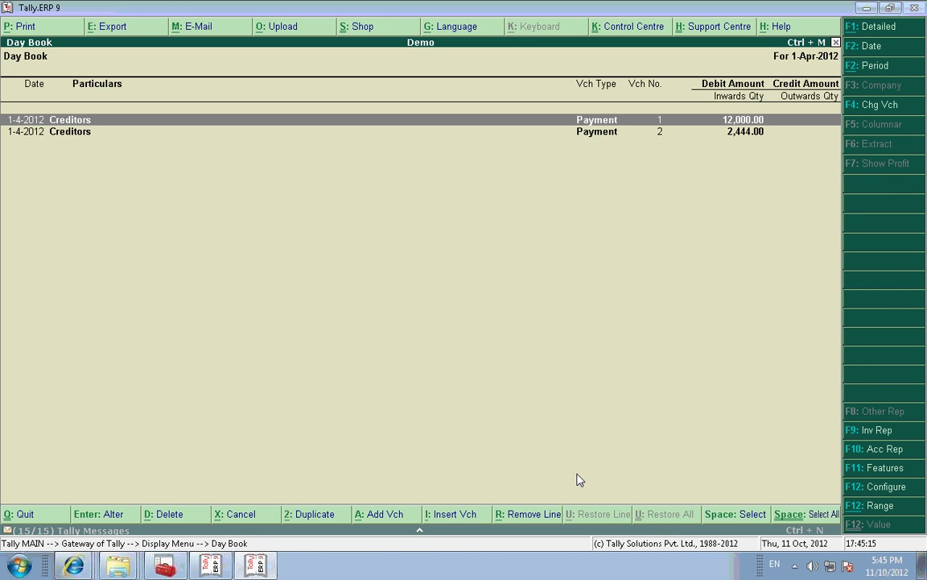
{"action": "key", "text": "alt+r"}
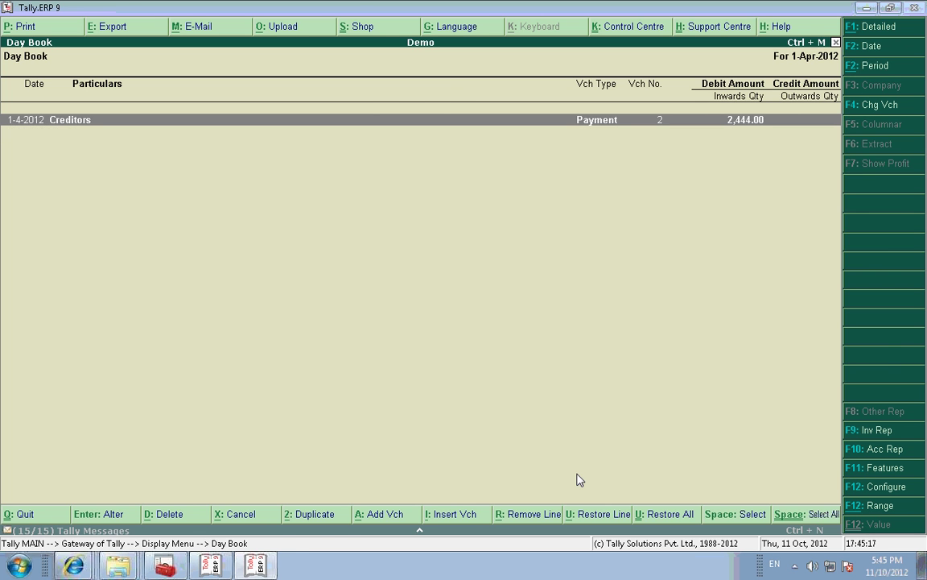
{"action": "key", "text": "alt+e"}
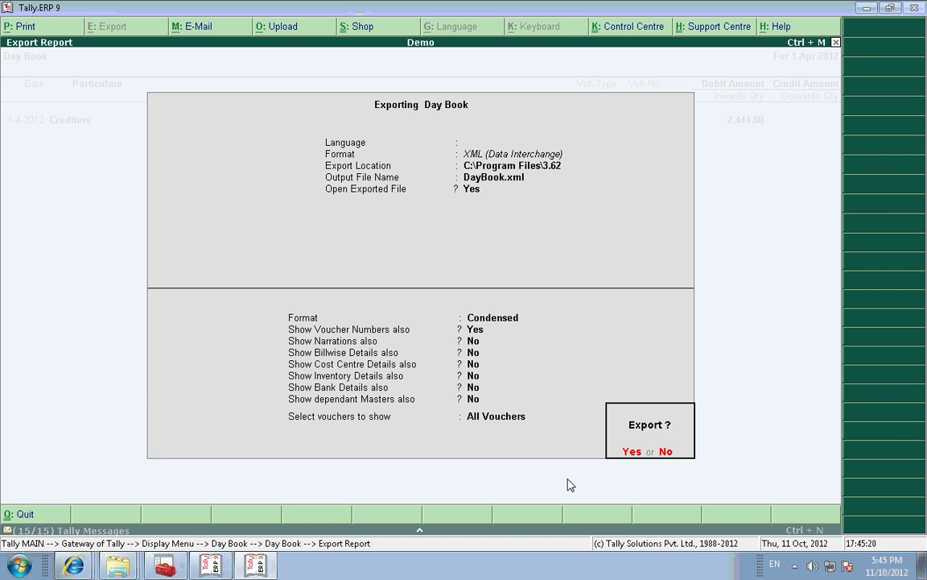
{"action": "key", "text": "Return"}
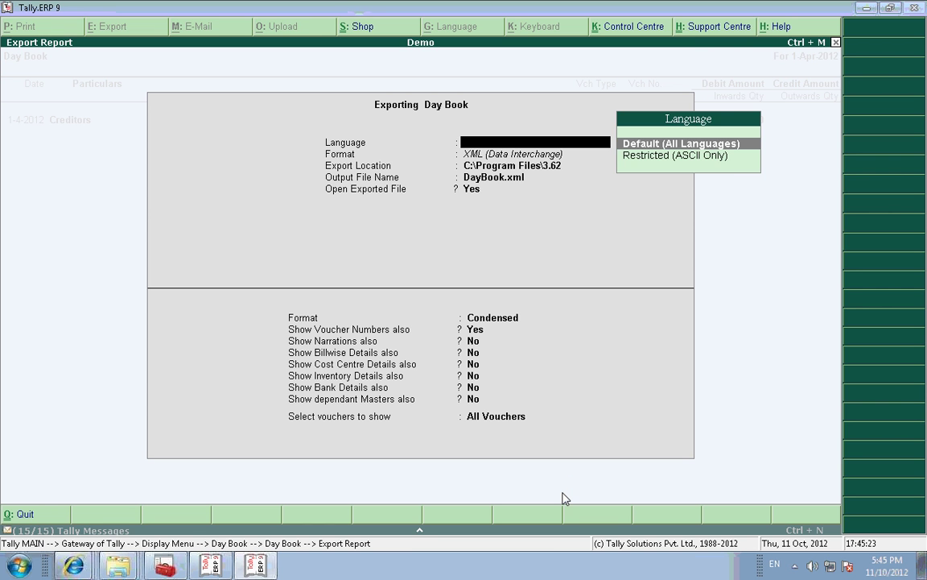
{"action": "key", "text": "Return"}
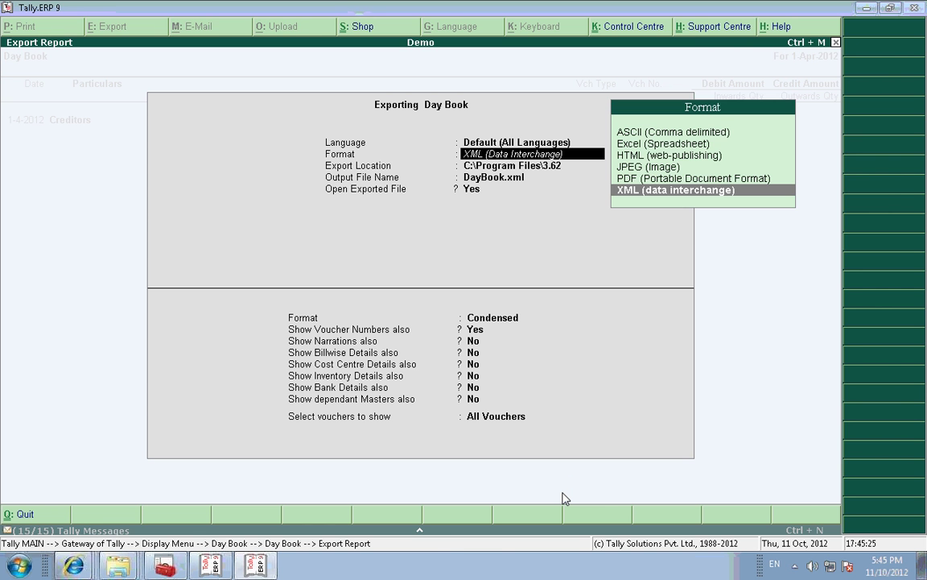
{"action": "key", "text": "Return"}
{"action": "key", "text": "Return"}
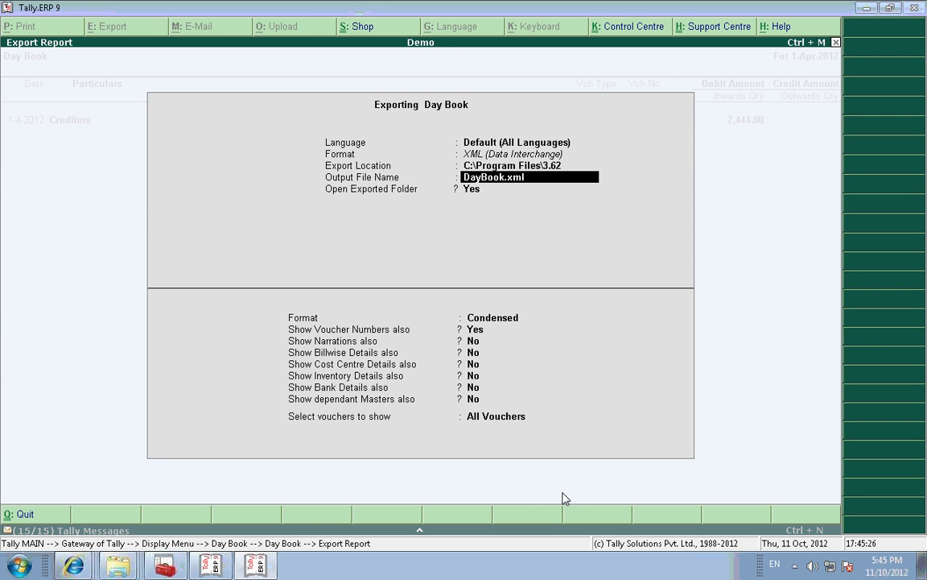
{"action": "key", "text": "Return"}
{"action": "key", "text": "Return"}
{"action": "key", "text": "Return"}
{"action": "key", "text": "Return"}
{"action": "key", "text": "Return"}
{"action": "key", "text": "Return"}
{"action": "key", "text": "Return"}
{"action": "key", "text": "Return"}
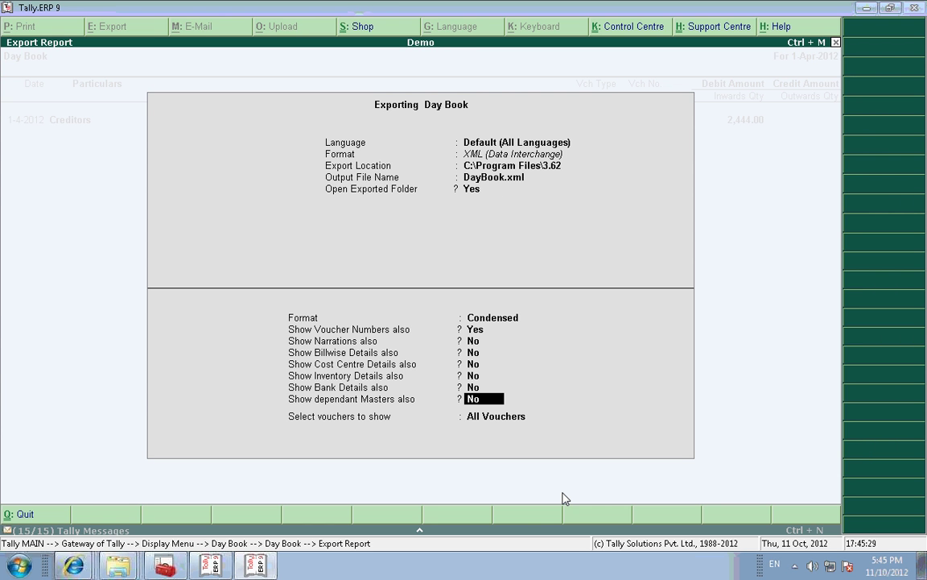
{"action": "key", "text": "Return"}
{"action": "key", "text": "Return"}
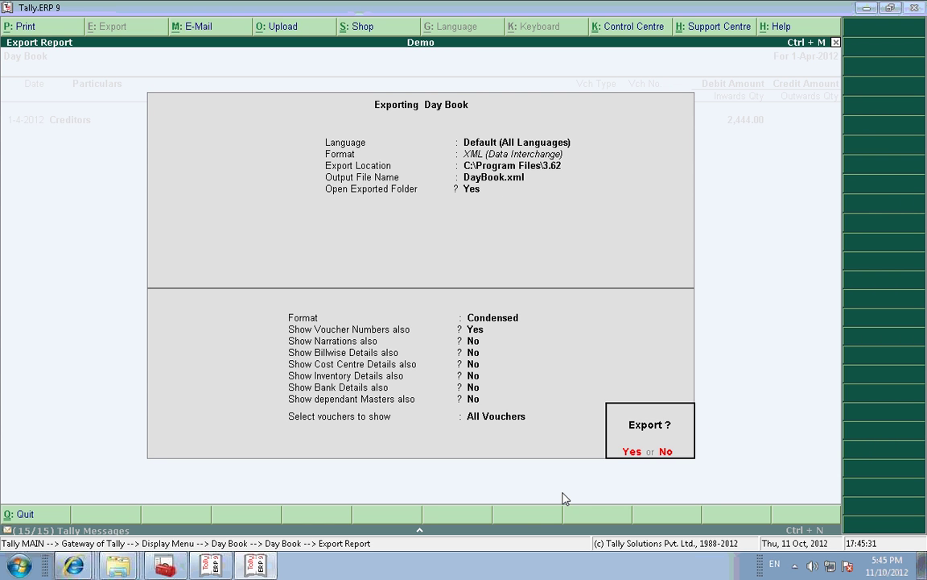
{"action": "key", "text": "Return"}
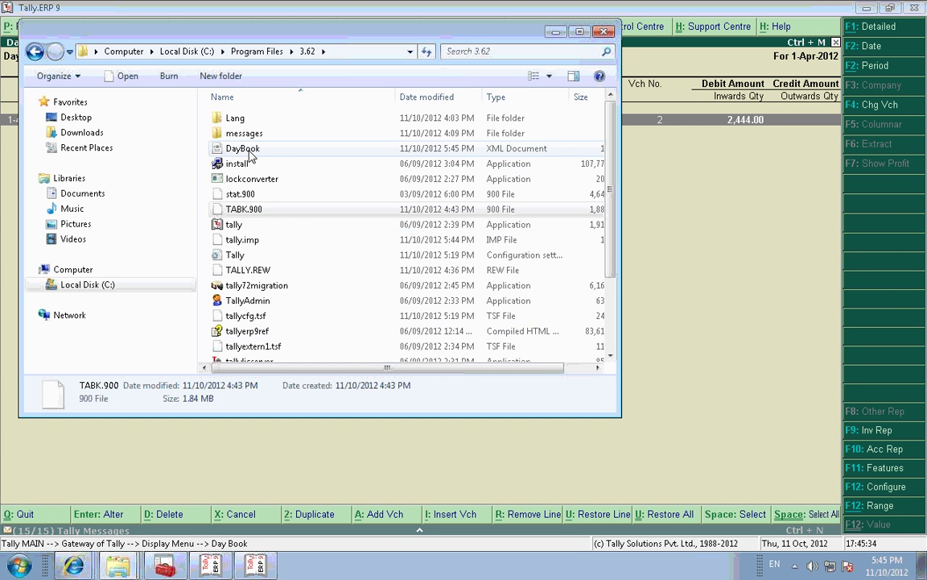
Step: Open the exported DayBook file in Notepad
{"action": "left_click", "coordinate": [249, 151]}
{"action": "right_click", "coordinate": [250, 151]}
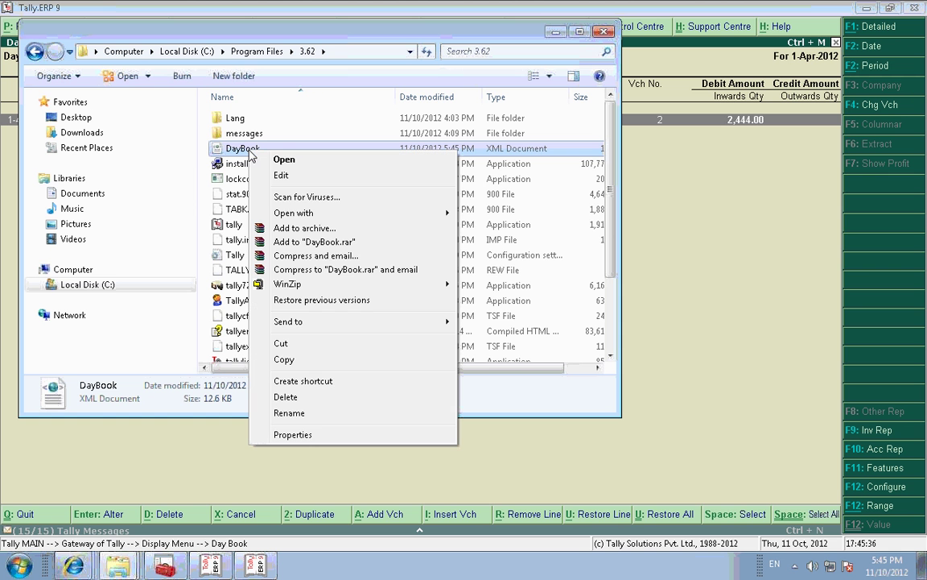
{"action": "mouse_move", "coordinate": [290, 213]}
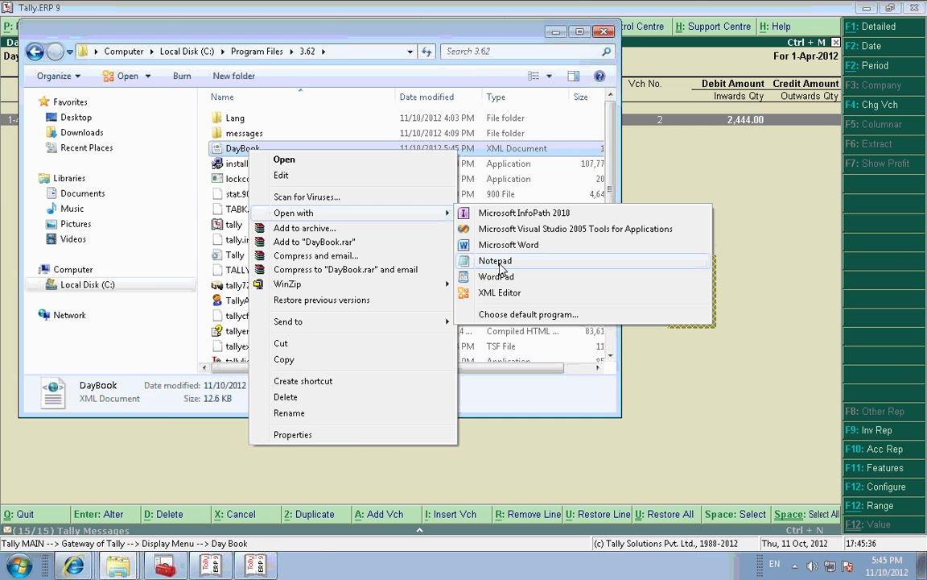
{"action": "left_click", "coordinate": [496, 261]}
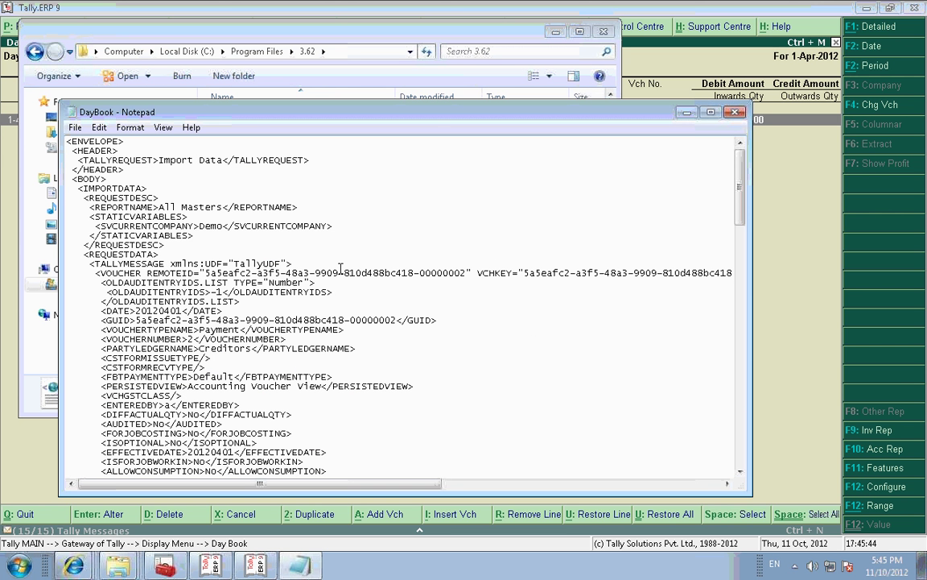
Step: Search the XML for 'alterid' to confirm ALTERID 3, then close Notepad and minimise the folder
{"action": "key", "text": "ctrl+f"}
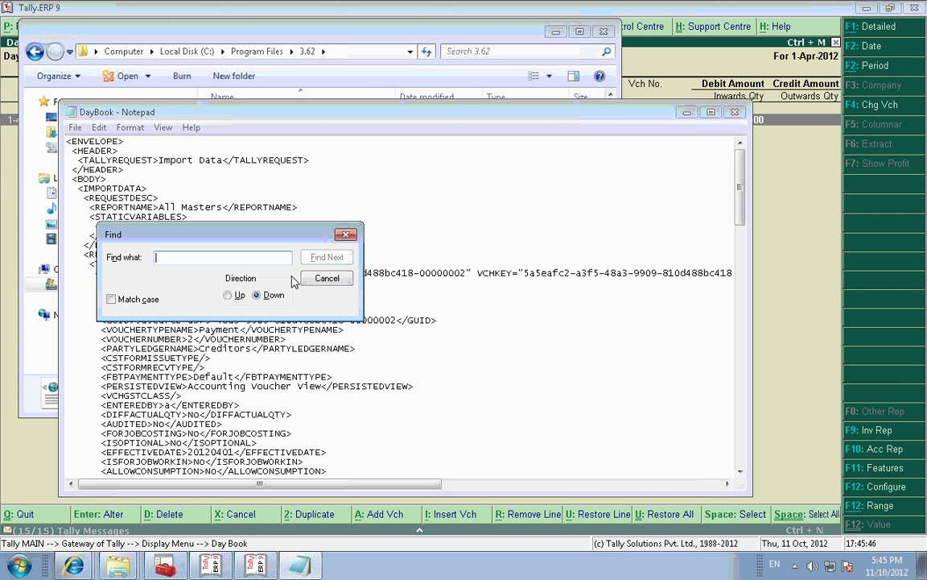
{"action": "type", "text": "al"}
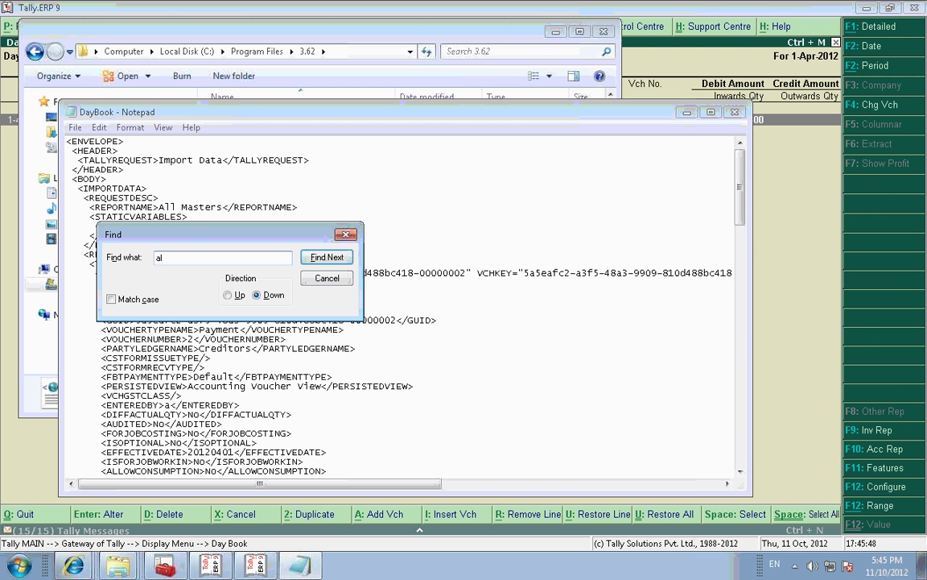
{"action": "type", "text": "terid"}
{"action": "key", "text": "Return"}
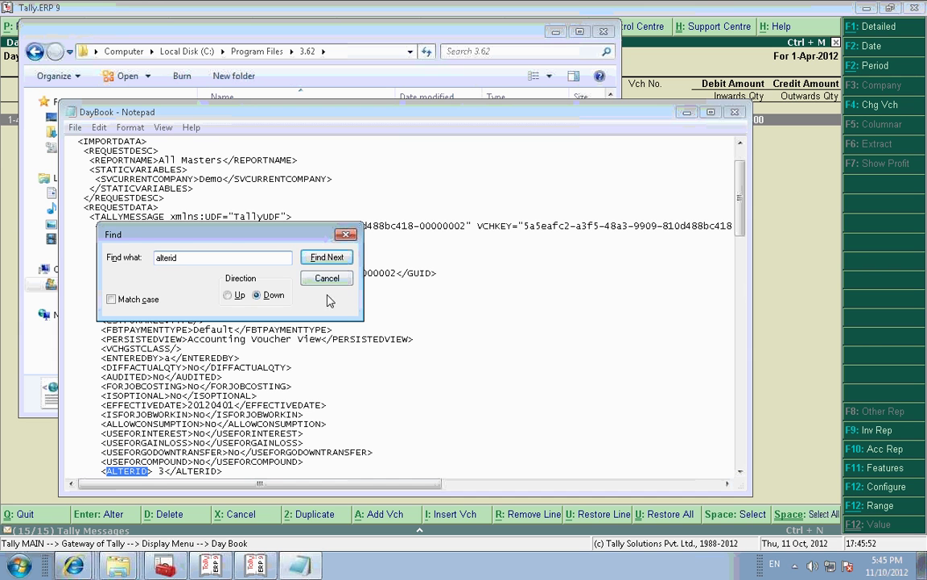
{"action": "left_click", "coordinate": [327, 278]}
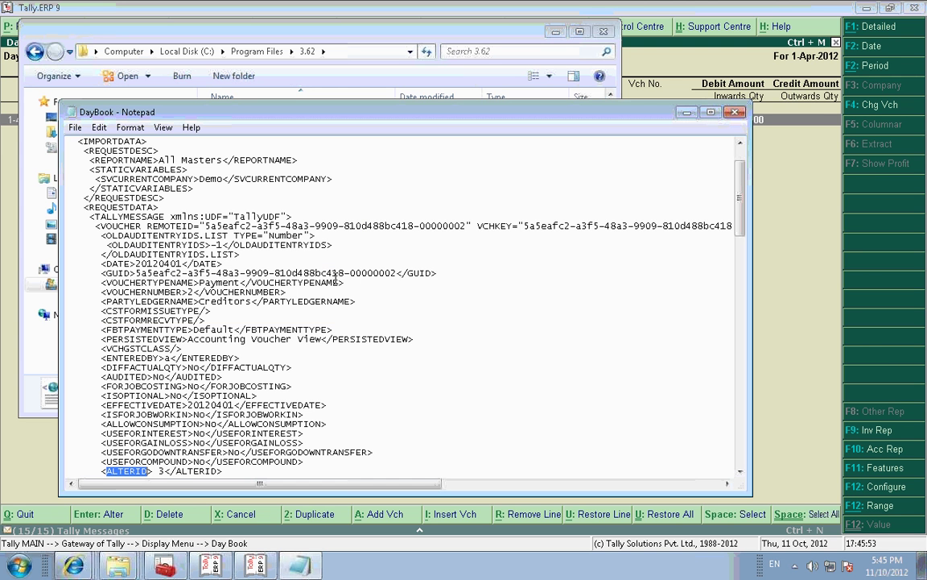
{"action": "left_click", "coordinate": [164, 472]}
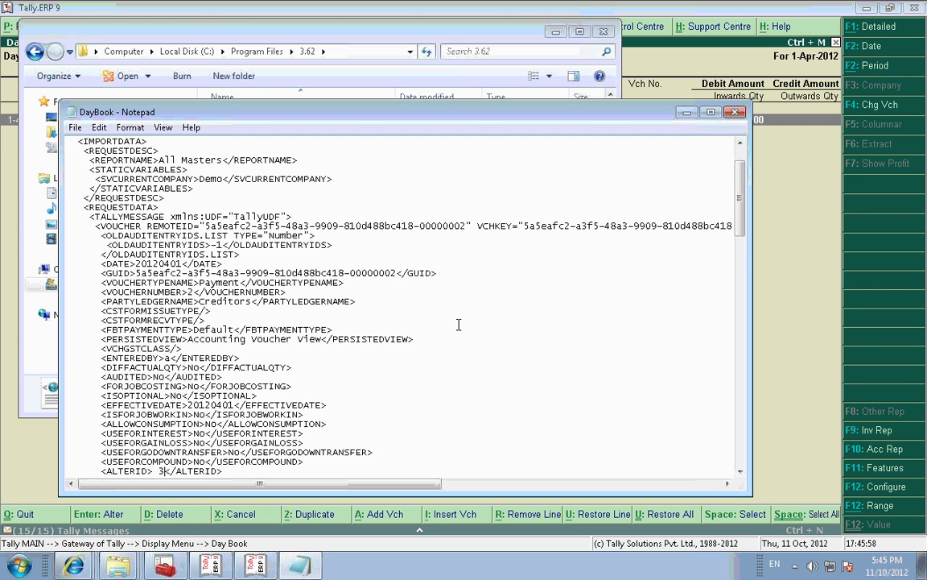
{"action": "left_click", "coordinate": [734, 114]}
{"action": "left_click", "coordinate": [554, 34]}
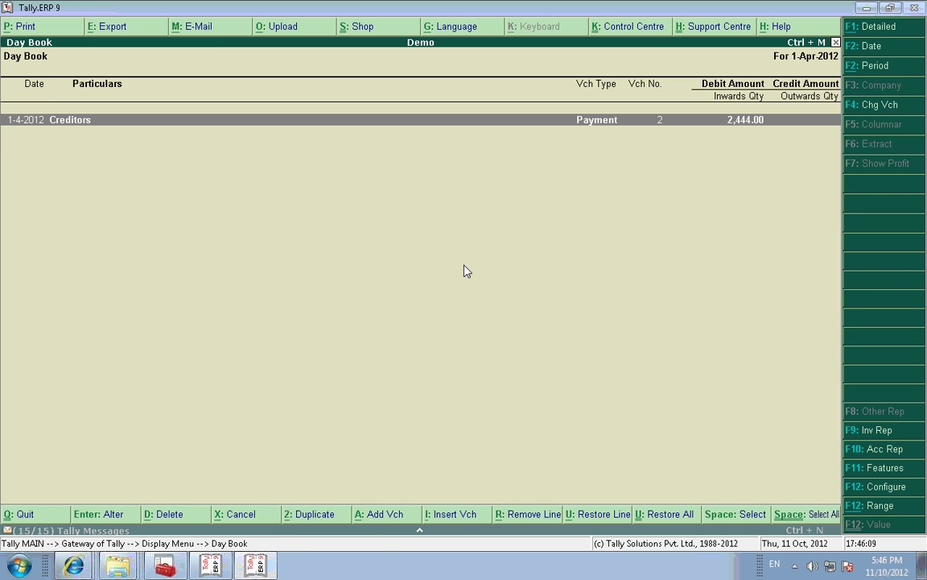
Step: Re-accept the 2,444.00 payment voucher, then re-export the Day Book as XML DayBook.xml
{"action": "key", "text": "Return"}
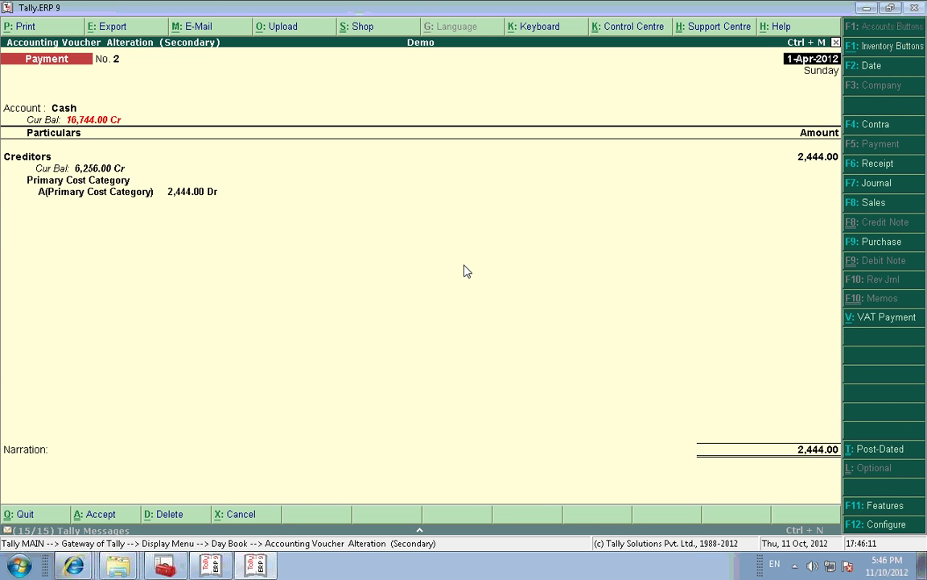
{"action": "key", "text": "ctrl+a"}
{"action": "key", "text": "ctrl+a"}
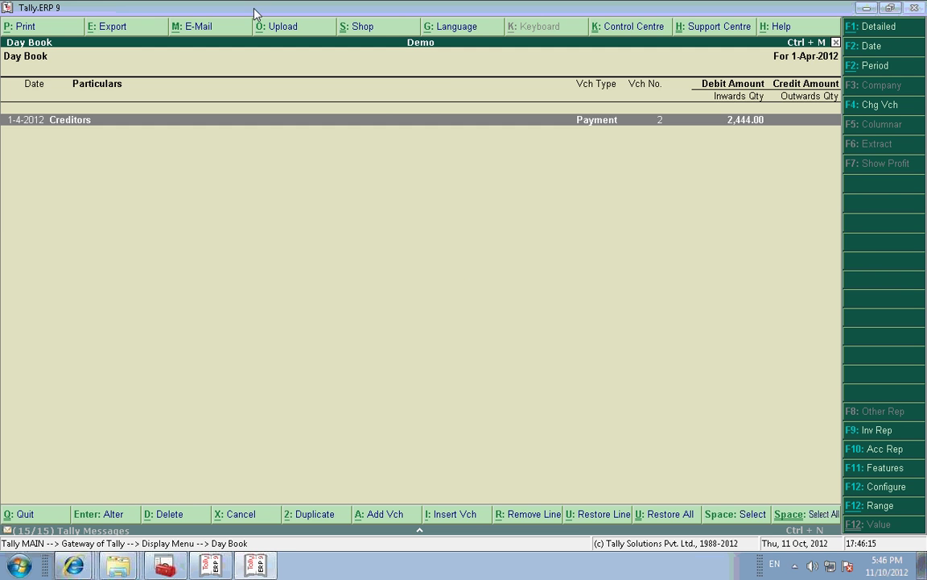
{"action": "left_click", "coordinate": [113, 26]}
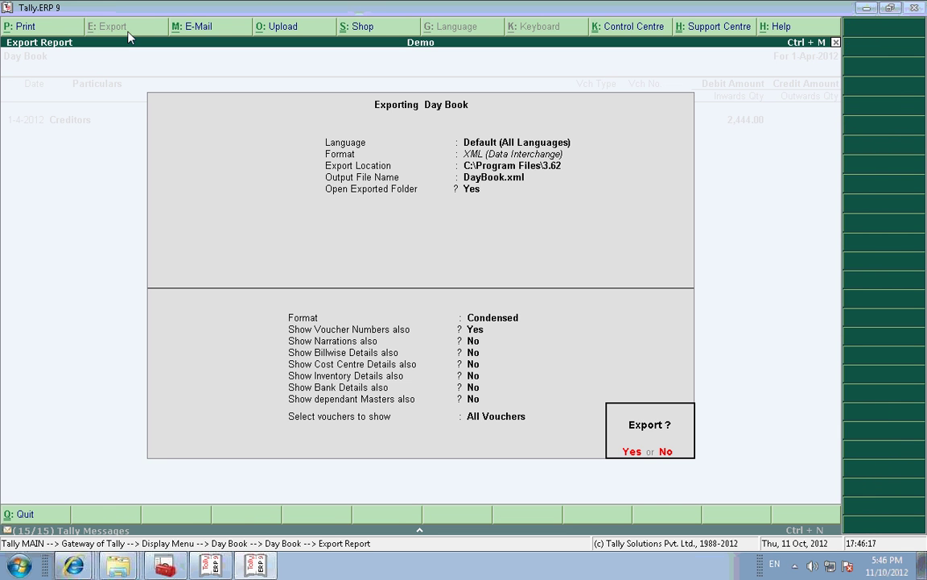
{"action": "key", "text": "n"}
{"action": "key", "text": "Return"}
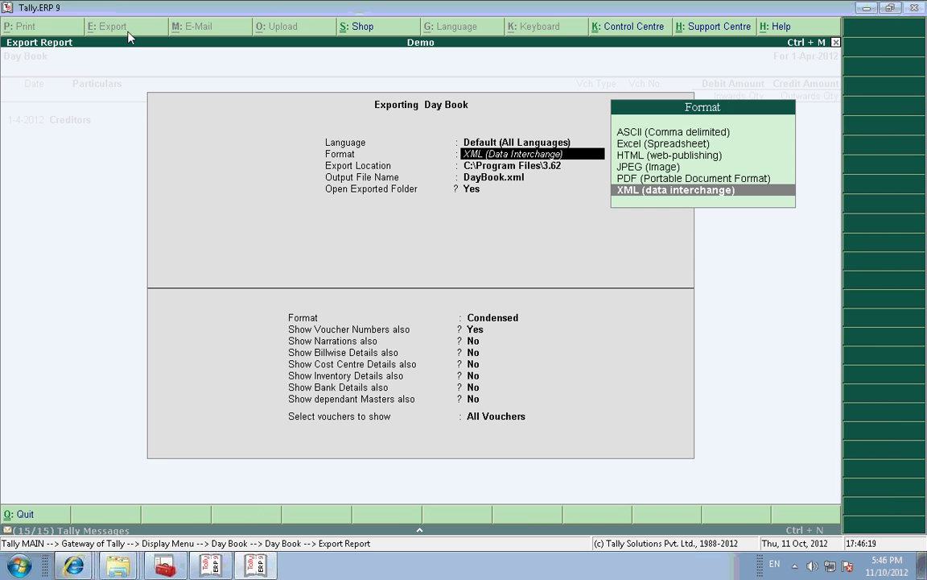
{"action": "key", "text": "Return"}
{"action": "key", "text": "Return"}
{"action": "key", "text": "Return"}
{"action": "key", "text": "Return"}
{"action": "key", "text": "Return"}
{"action": "key", "text": "Return"}
{"action": "key", "text": "Return"}
{"action": "key", "text": "Return"}
{"action": "key", "text": "Return"}
{"action": "key", "text": "Return"}
{"action": "key", "text": "Return"}
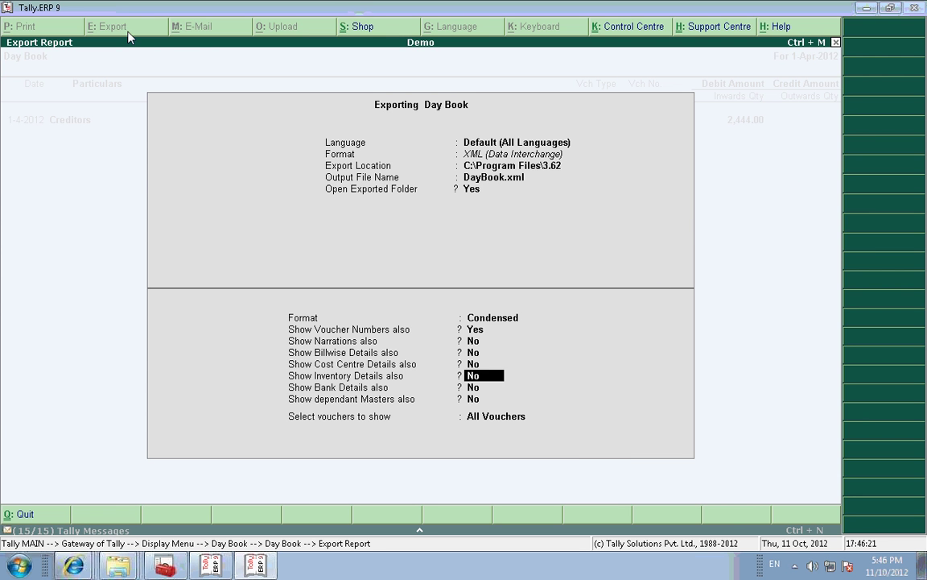
{"action": "key", "text": "Return"}
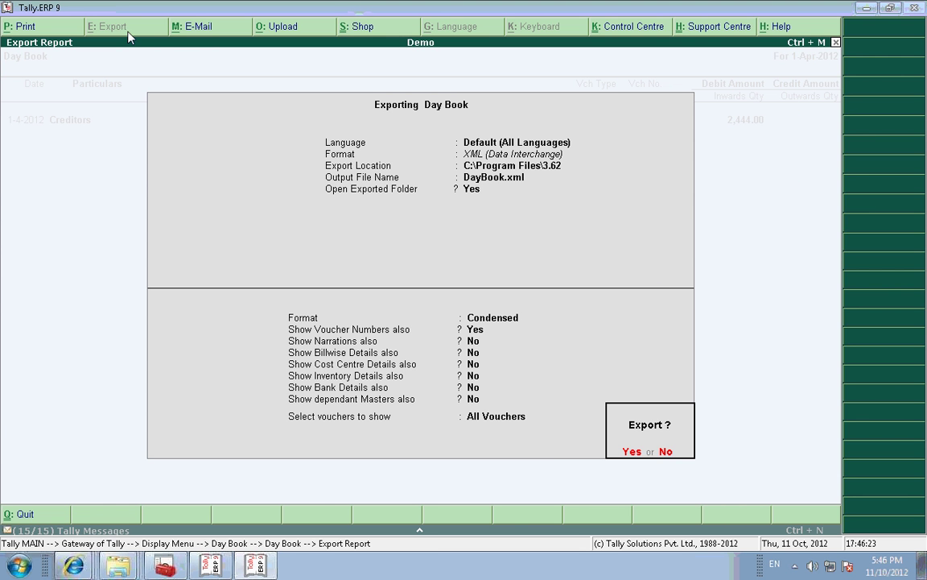
{"action": "key", "text": "Return"}
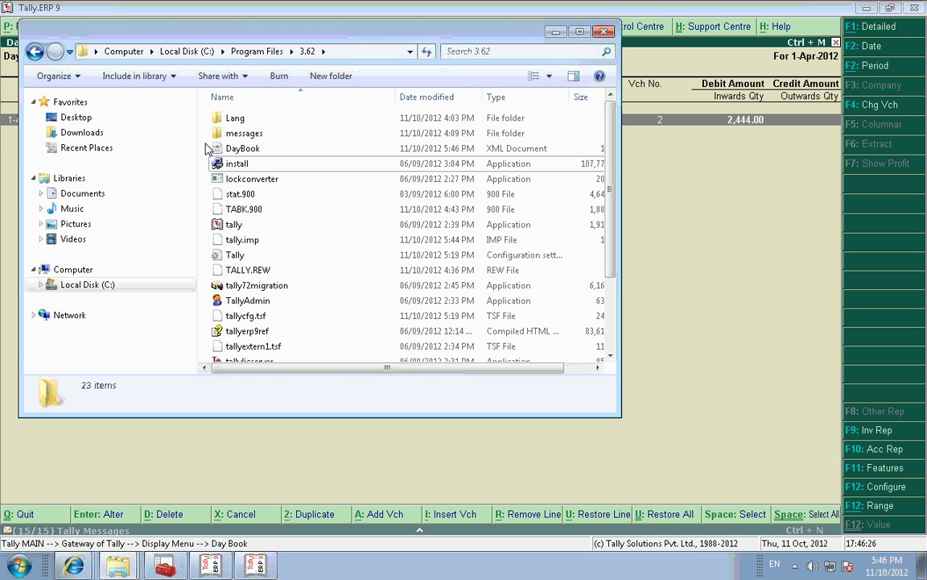
{"action": "left_click", "coordinate": [234, 151]}
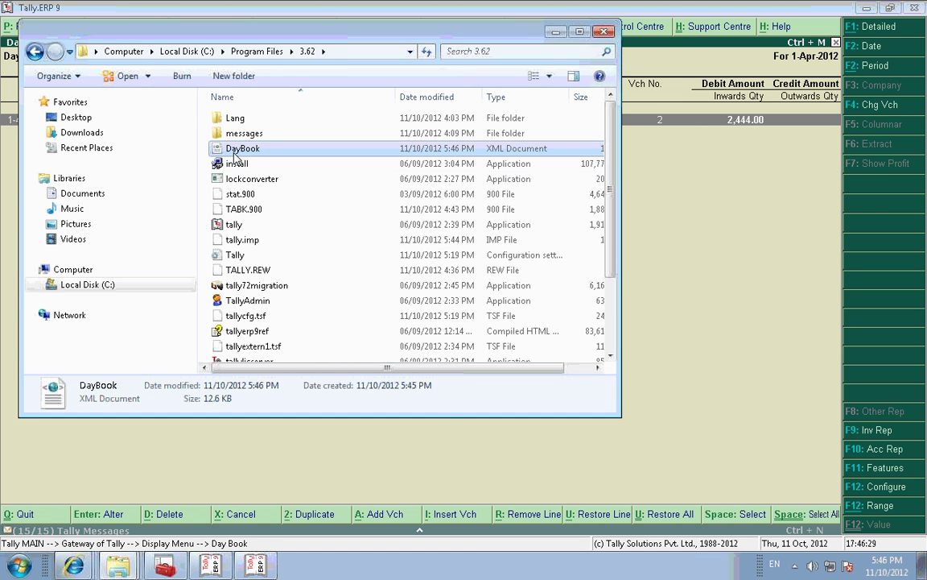
{"action": "right_click", "coordinate": [235, 155]}
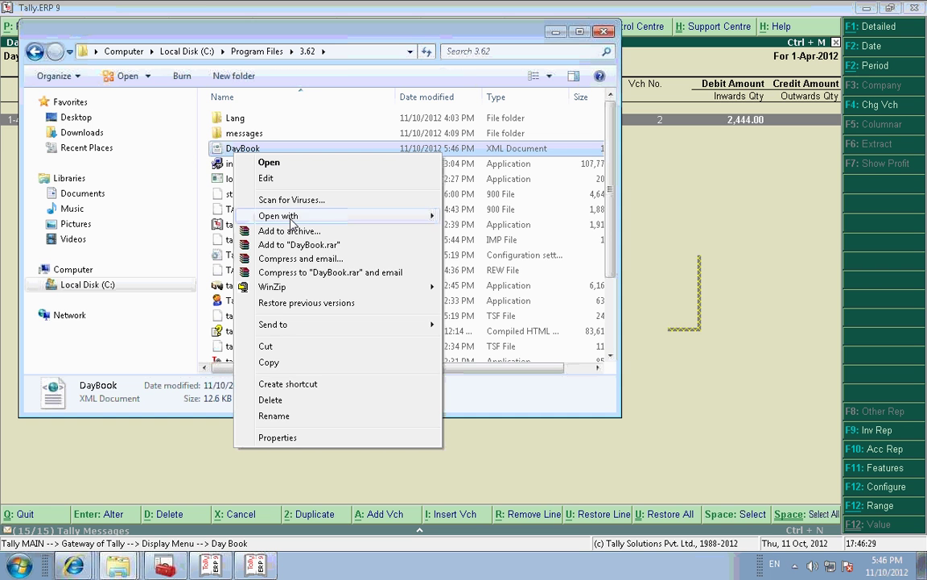
{"action": "mouse_move", "coordinate": [426, 216]}
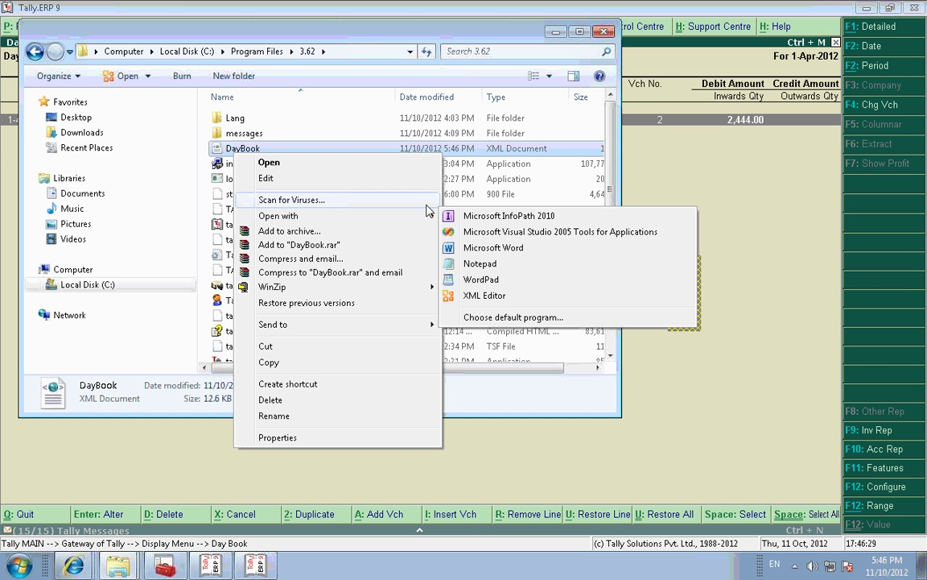
{"action": "left_click", "coordinate": [480, 264]}
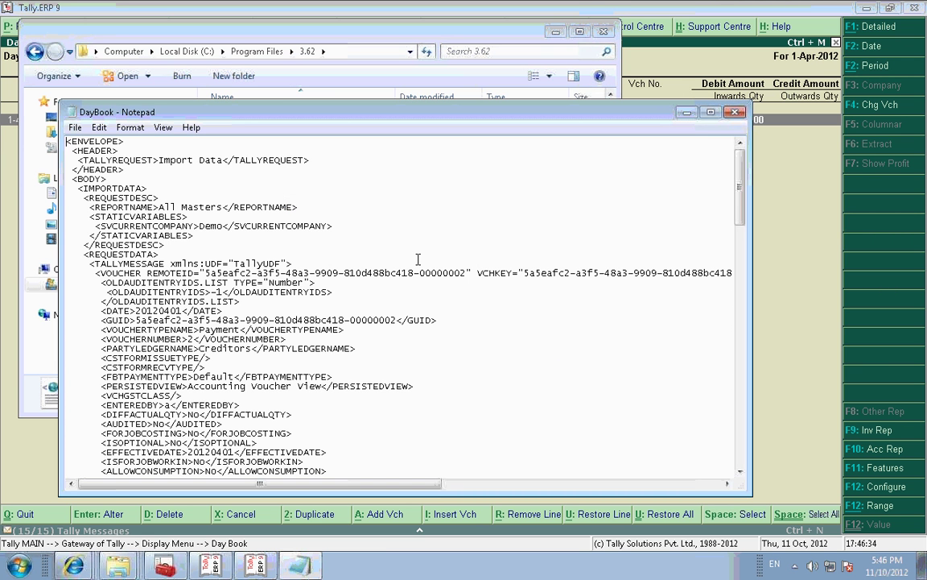
{"action": "key", "text": "ctrl+f"}
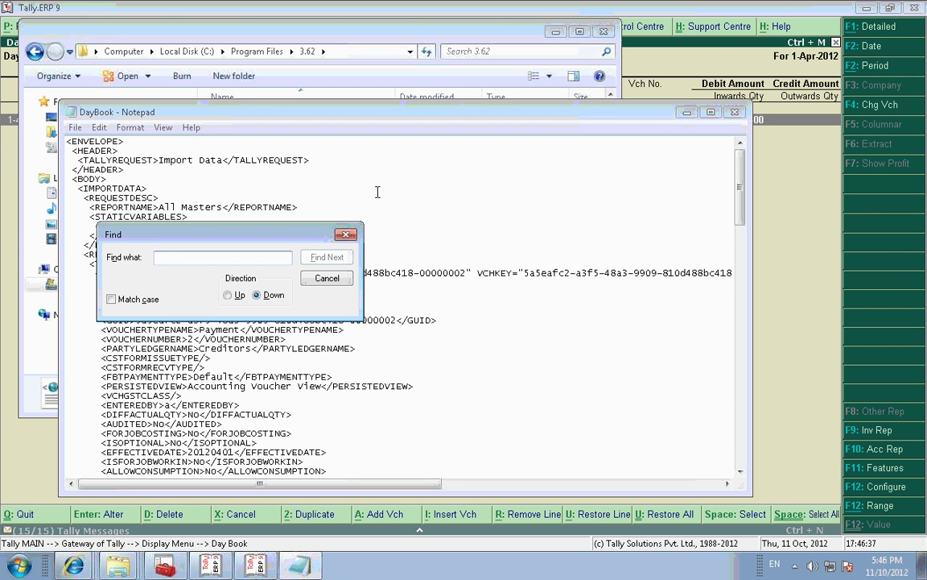
{"action": "type", "text": "alterid"}
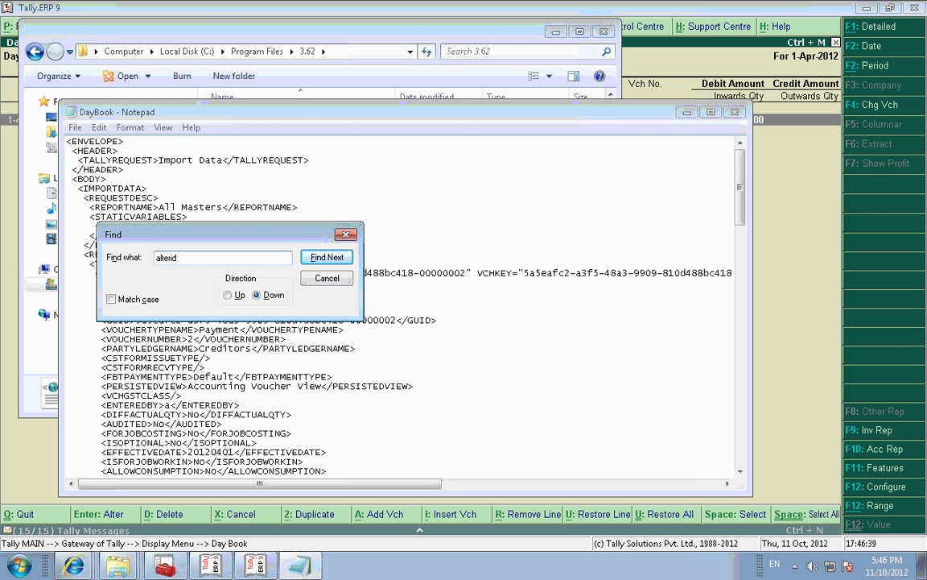
{"action": "key", "text": "Return"}
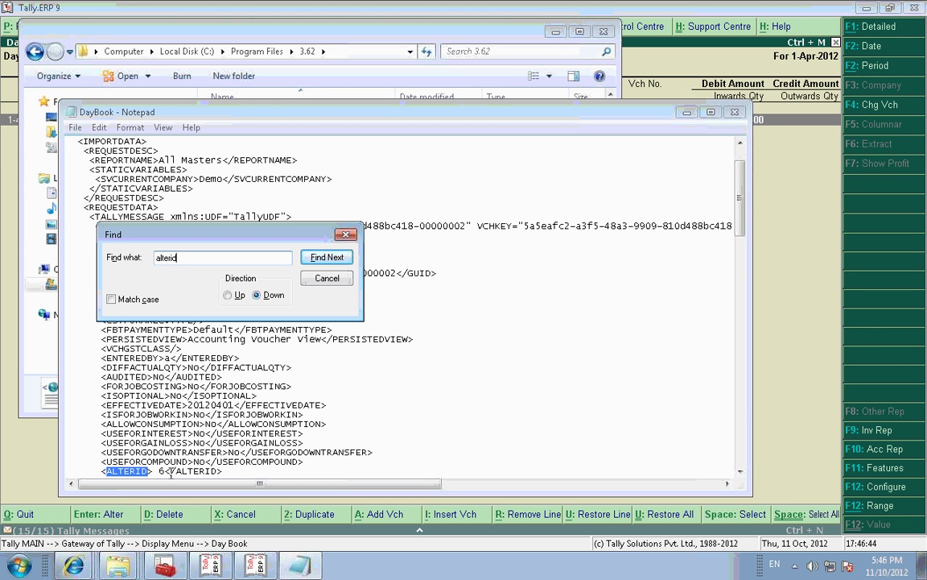
{"action": "left_click", "coordinate": [345, 236]}
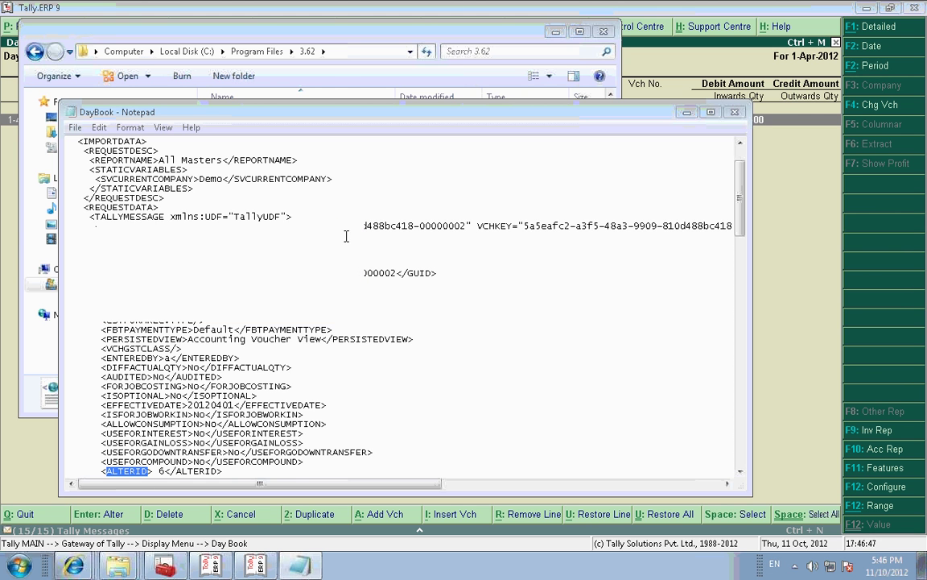
{"action": "left_click", "coordinate": [735, 113]}
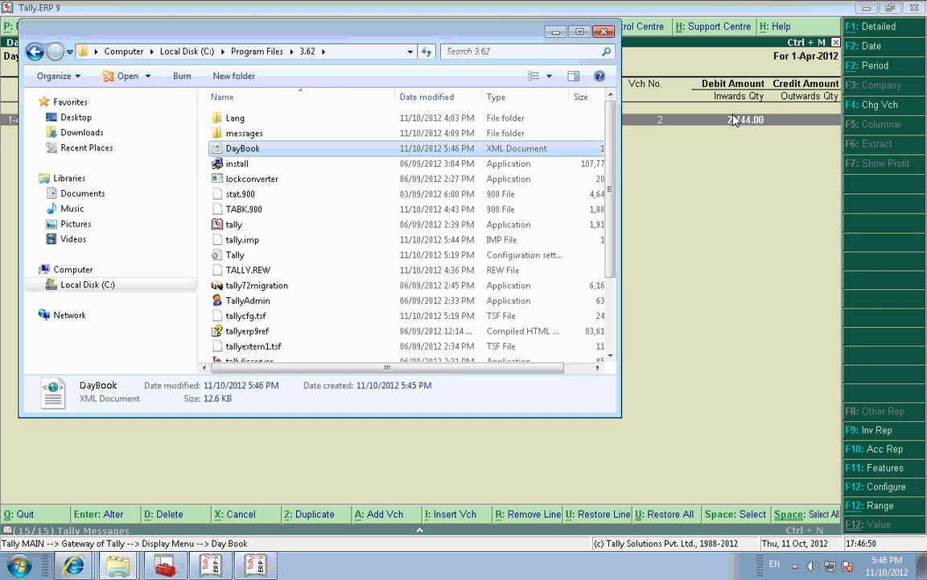
{"action": "left_click", "coordinate": [555, 37]}
Step: Open the Synch client rule under Client Rules > Alter to check Last Sent Altered ID 5, then start quitting
{"action": "key", "text": "Escape"}
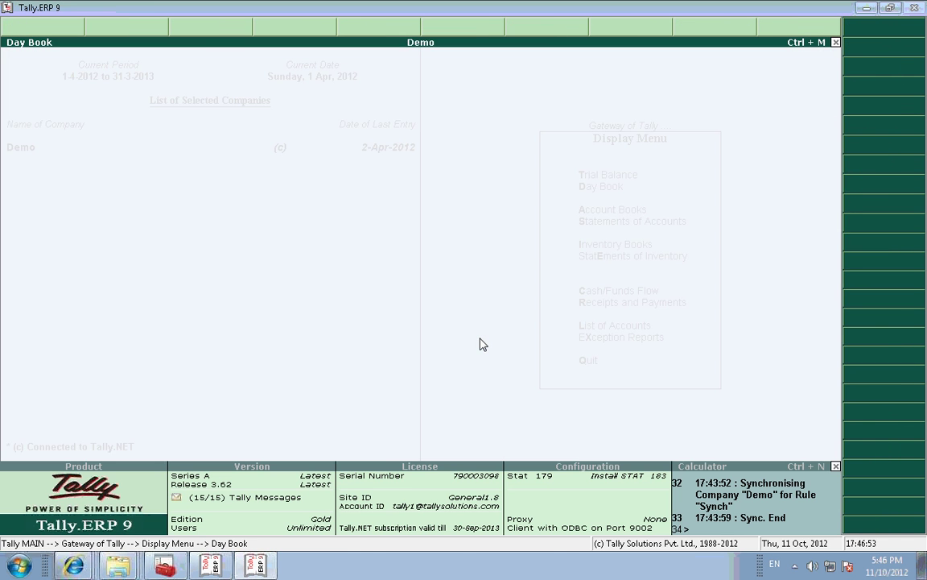
{"action": "key", "text": "Escape"}
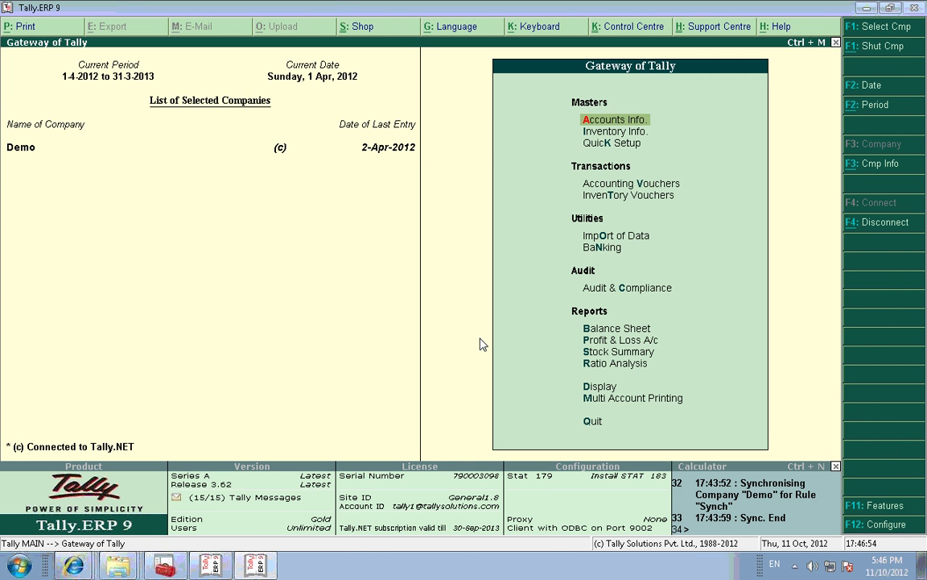
{"action": "key", "text": "o"}
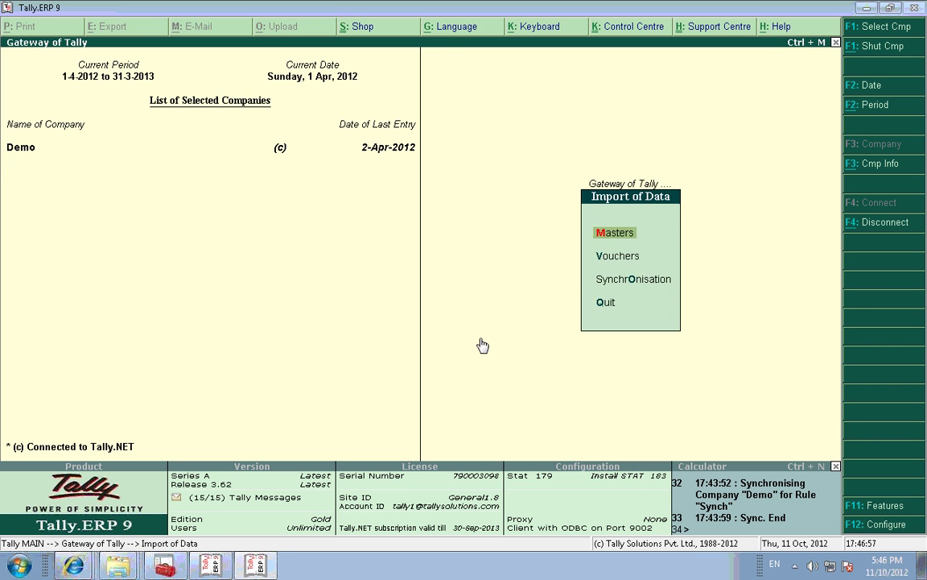
{"action": "key", "text": "o"}
{"action": "key", "text": "Return"}
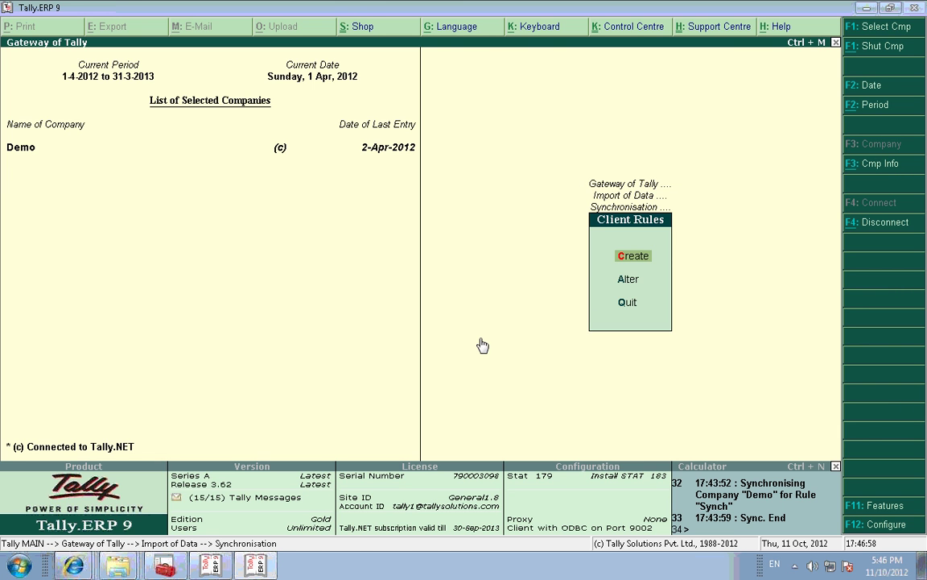
{"action": "key", "text": "a"}
{"action": "key", "text": "Return"}
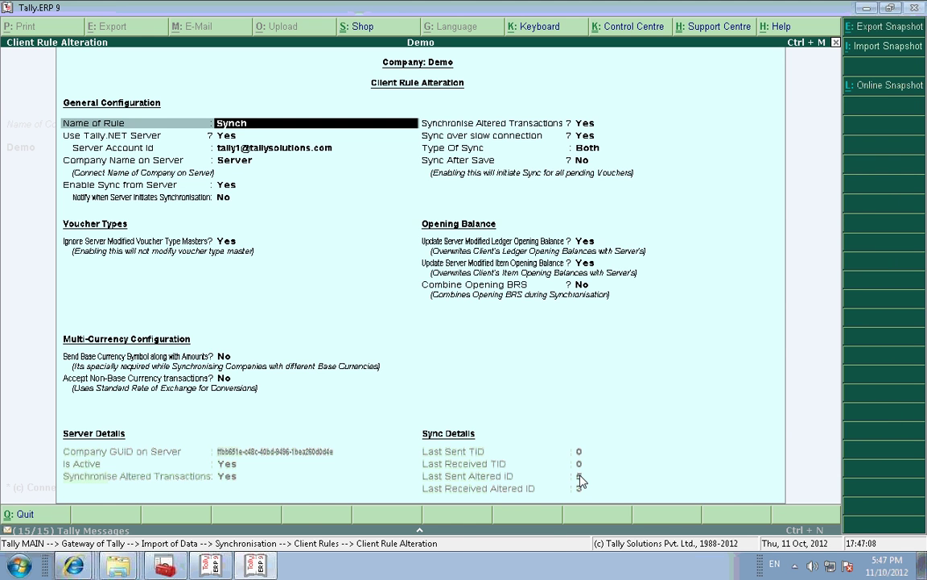
{"action": "key", "text": "BackSpace"}
{"action": "key", "text": "Escape"}
Step: Confirm quitting the Synch rule without saving and close the List of Rules
{"action": "key", "text": "y"}
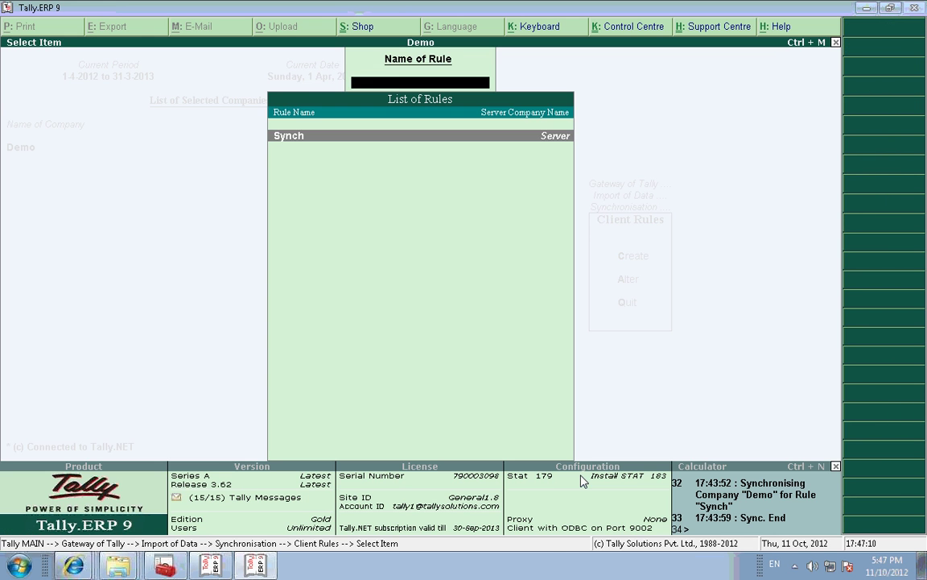
{"action": "key", "text": "Escape"}
{"action": "key", "text": "Escape"}
{"action": "key", "text": "Escape"}
{"action": "key", "text": "Escape"}
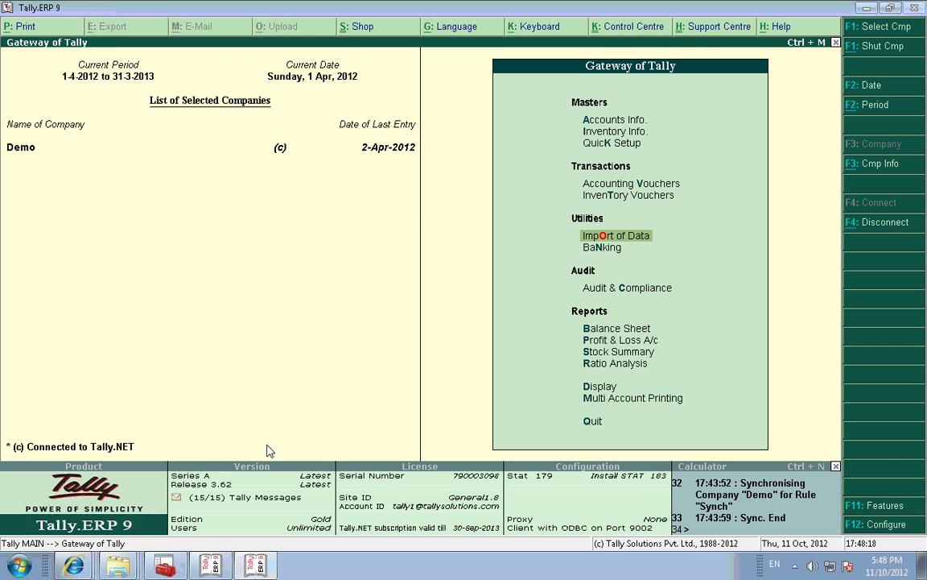
Step: Open the Day Book and remove the 12,000.00 line so only payment 2 (2,444.00) remains
{"action": "mouse_move", "coordinate": [106, 567]}
{"action": "key", "text": "d"}
{"action": "key", "text": "d"}
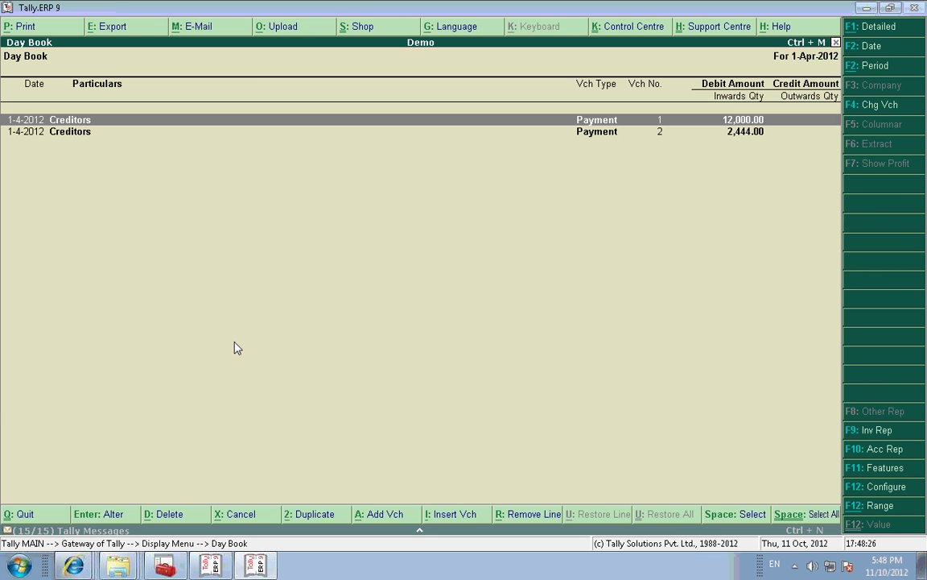
{"action": "key", "text": "alt+r"}
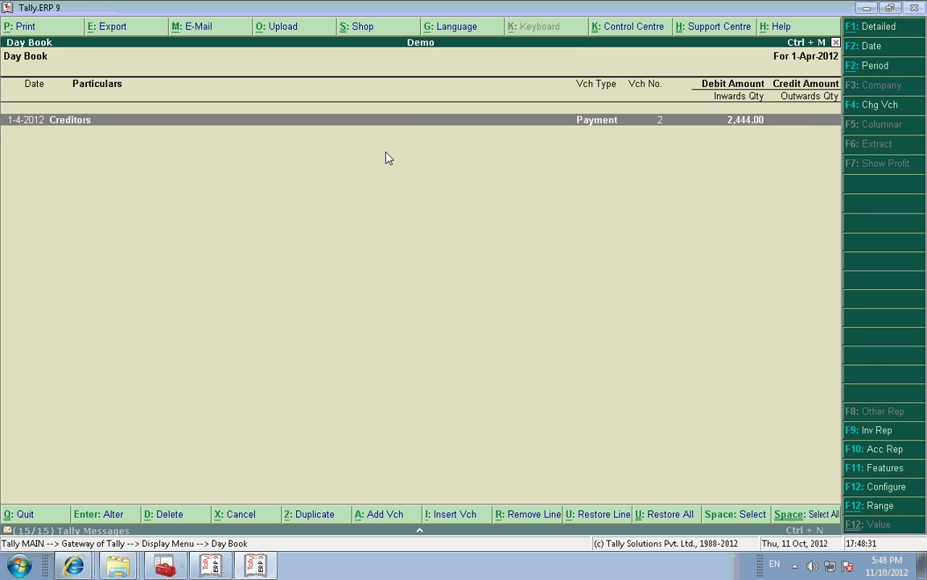
Step: Export the Day Book in Condensed format with default settings to DayBook.xml in the 3.62 folder
{"action": "key", "text": "alt+e"}
{"action": "key", "text": "n"}
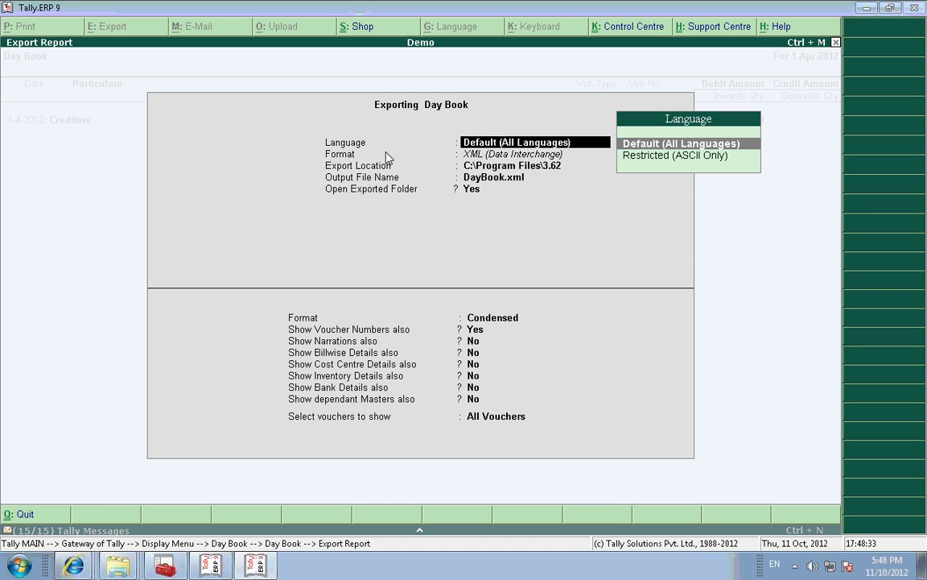
{"action": "key", "text": "Return"}
{"action": "key", "text": "Return"}
{"action": "key", "text": "Return"}
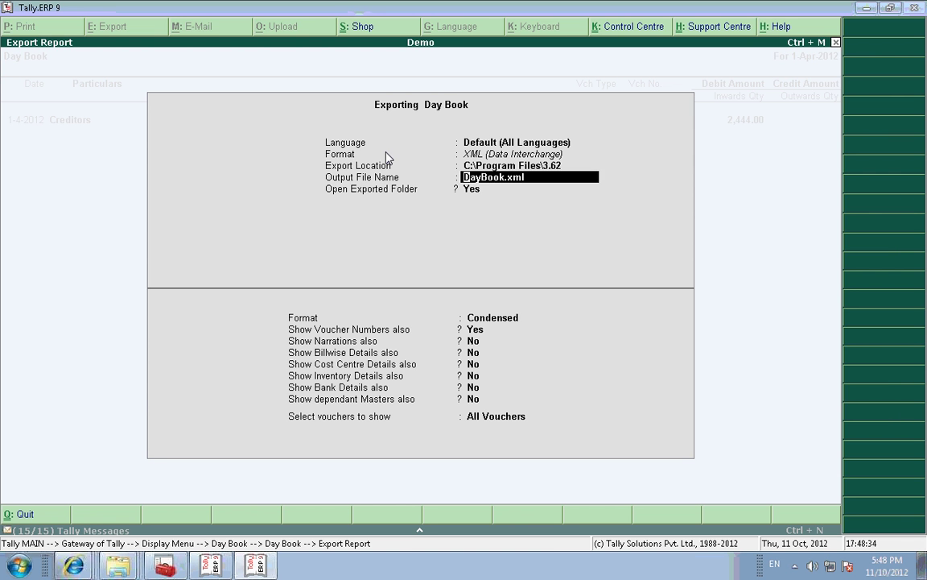
{"action": "key", "text": "Return"}
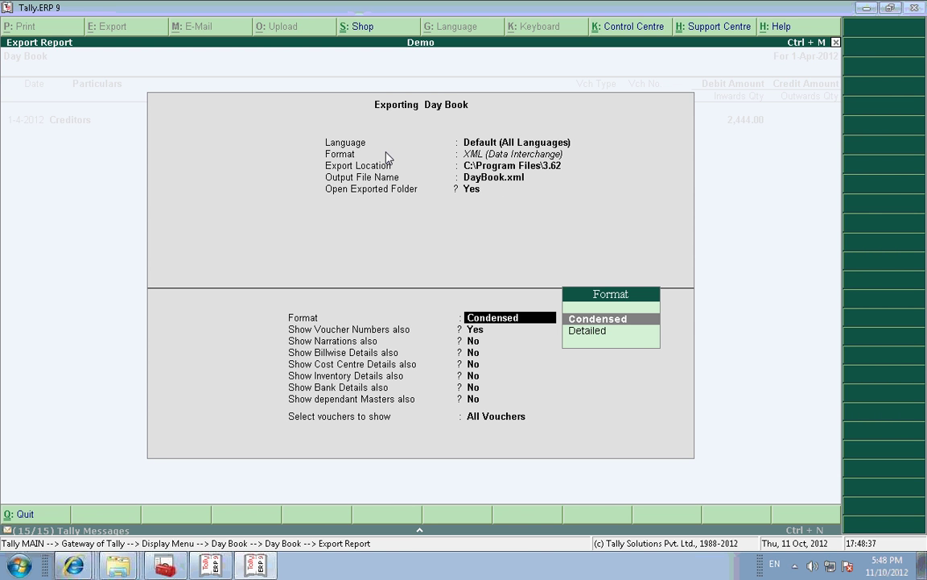
{"action": "key", "text": "Return"}
{"action": "key", "text": "Return"}
{"action": "key", "text": "Return"}
{"action": "key", "text": "Return"}
{"action": "key", "text": "Return"}
{"action": "key", "text": "Return"}
{"action": "key", "text": "Return"}
{"action": "key", "text": "Return"}
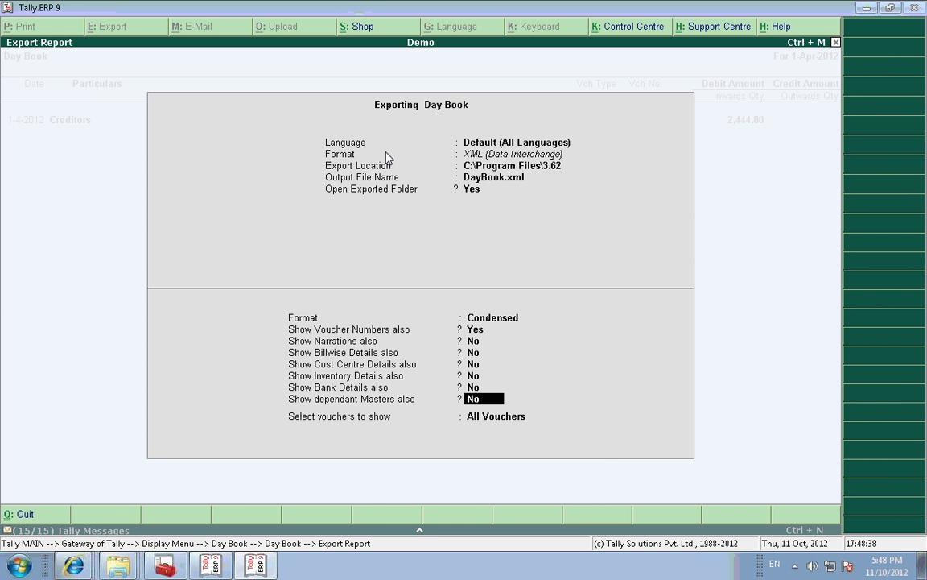
{"action": "key", "text": "Return"}
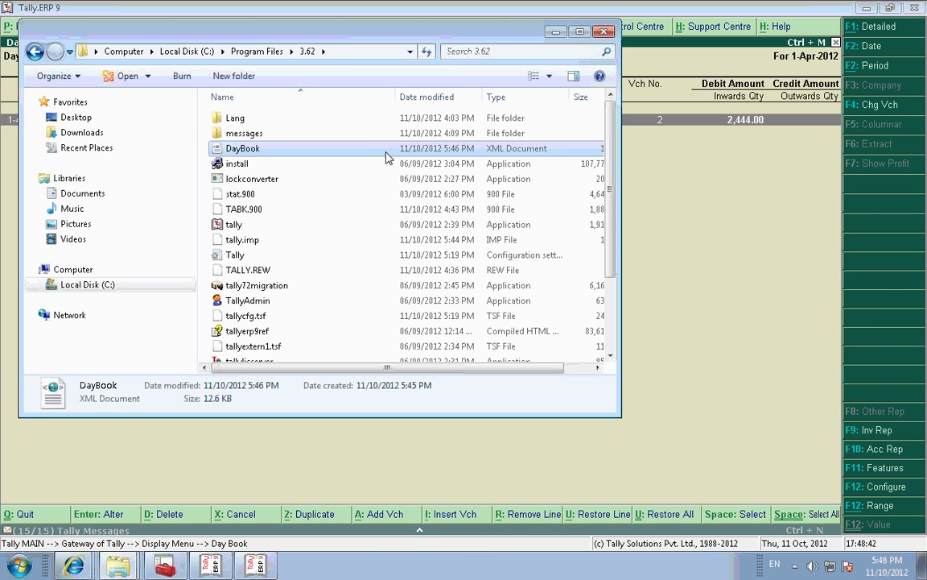
{"action": "double_click", "coordinate": [288, 149]}
{"action": "right_click", "coordinate": [285, 148]}
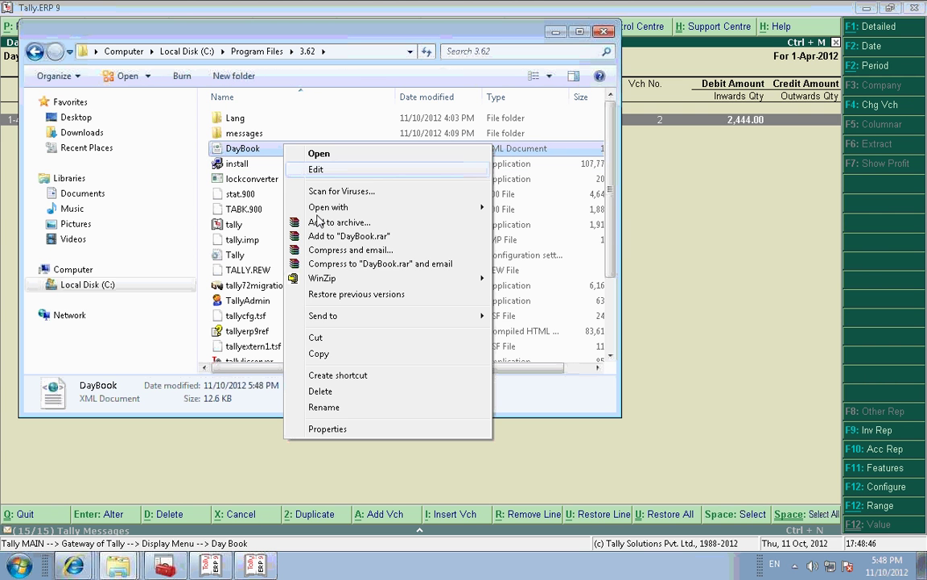
{"action": "mouse_move", "coordinate": [382, 212]}
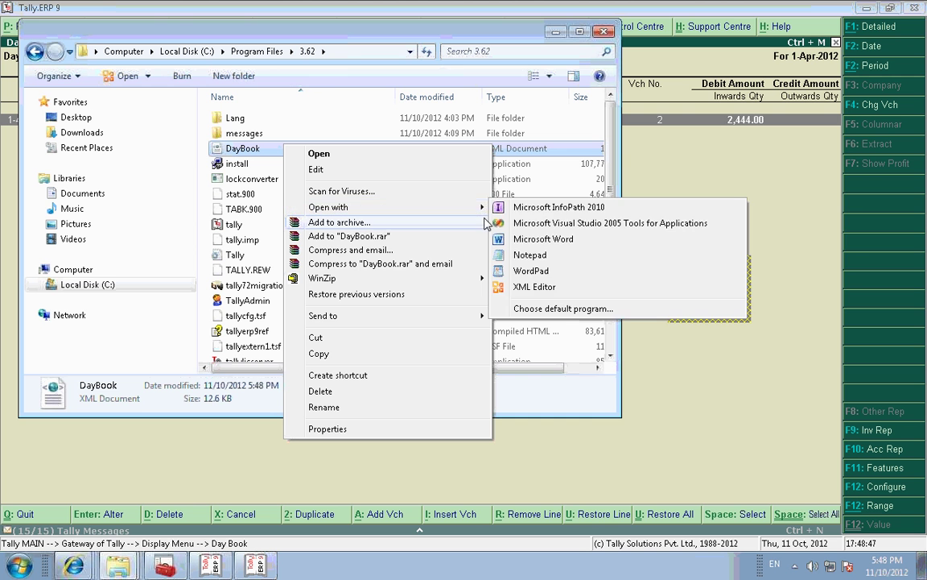
{"action": "left_click", "coordinate": [530, 255]}
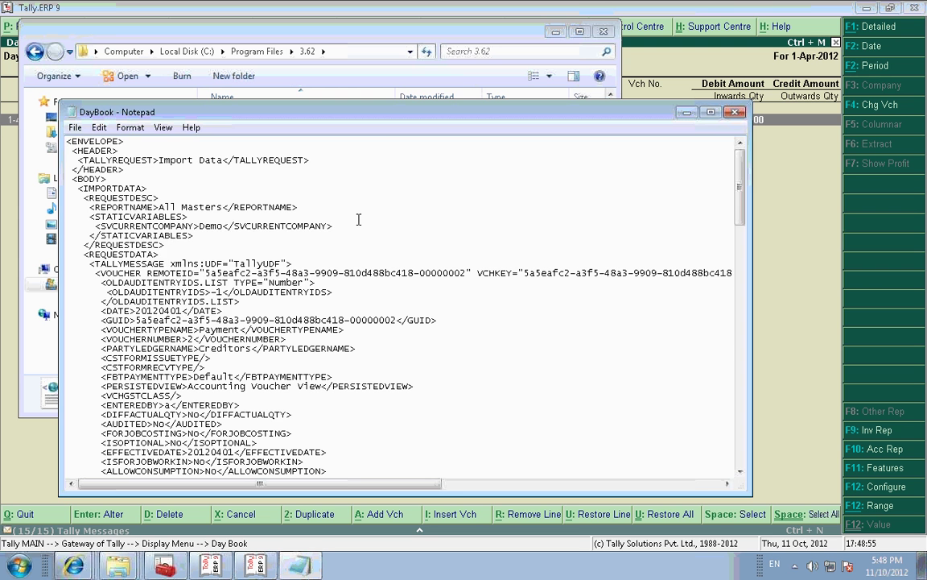
{"action": "key", "text": "ctrl+f"}
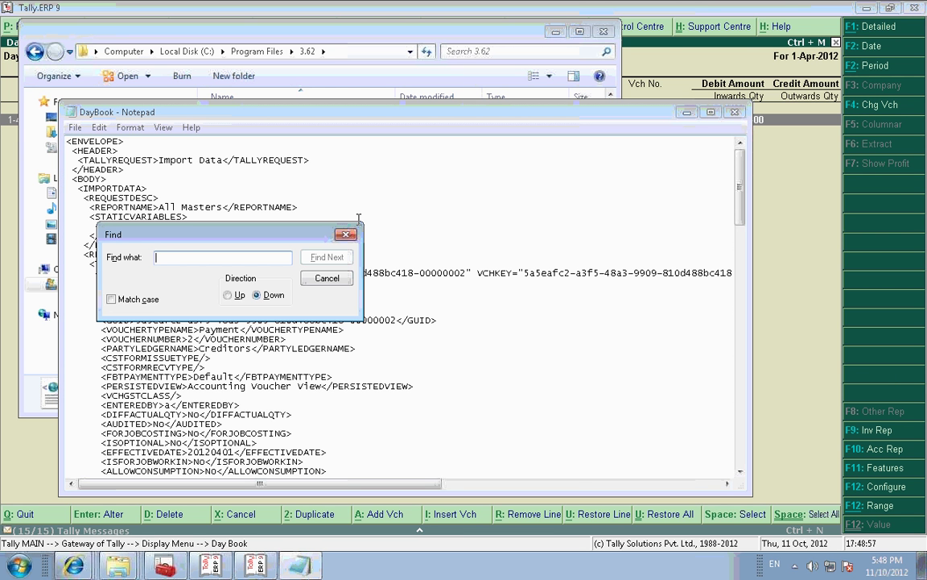
{"action": "type", "text": "alterid"}
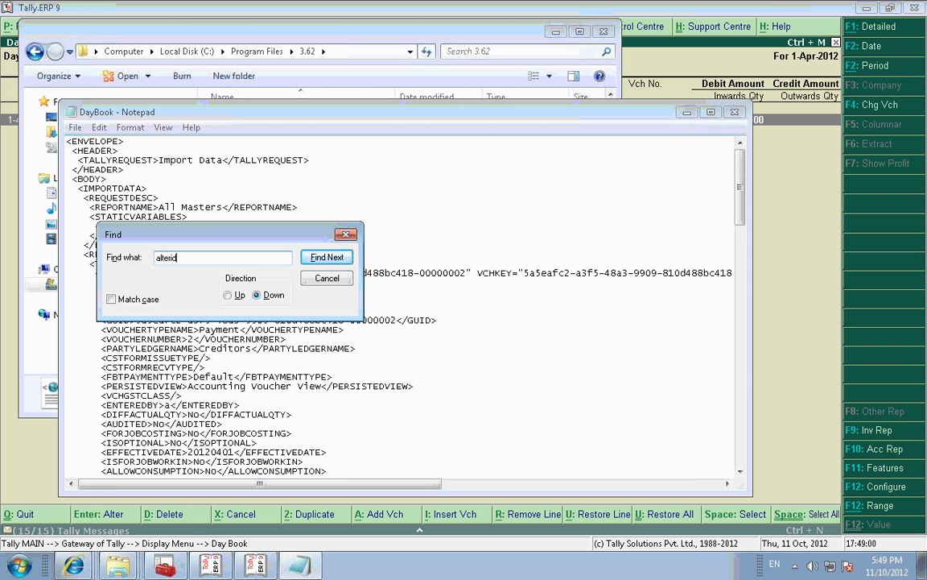
{"action": "key", "text": "Return"}
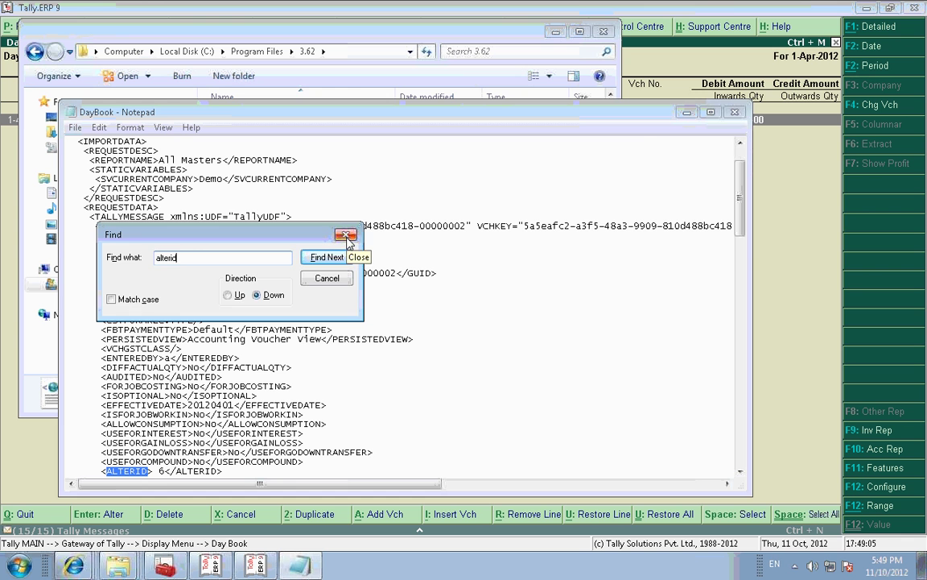
{"action": "left_click", "coordinate": [347, 236]}
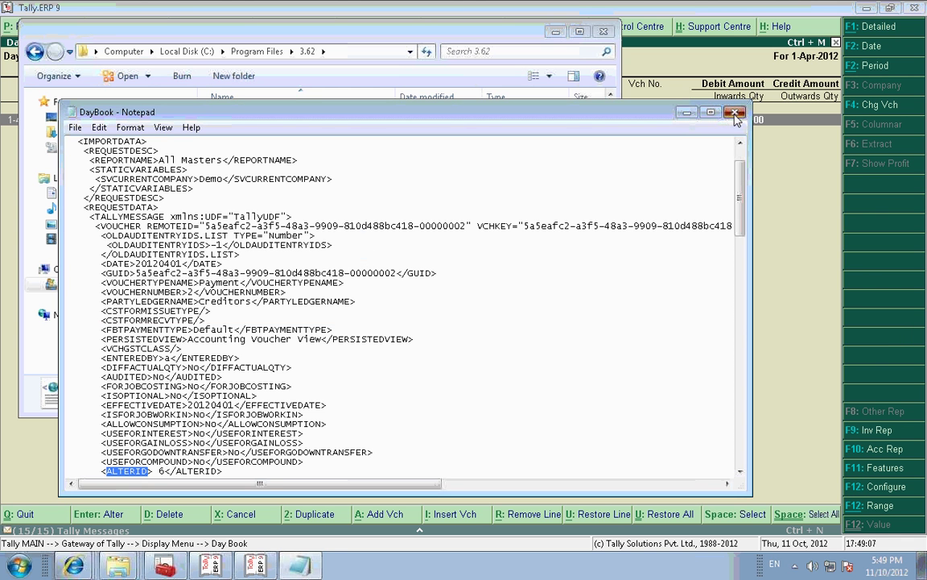
{"action": "left_click", "coordinate": [735, 112]}
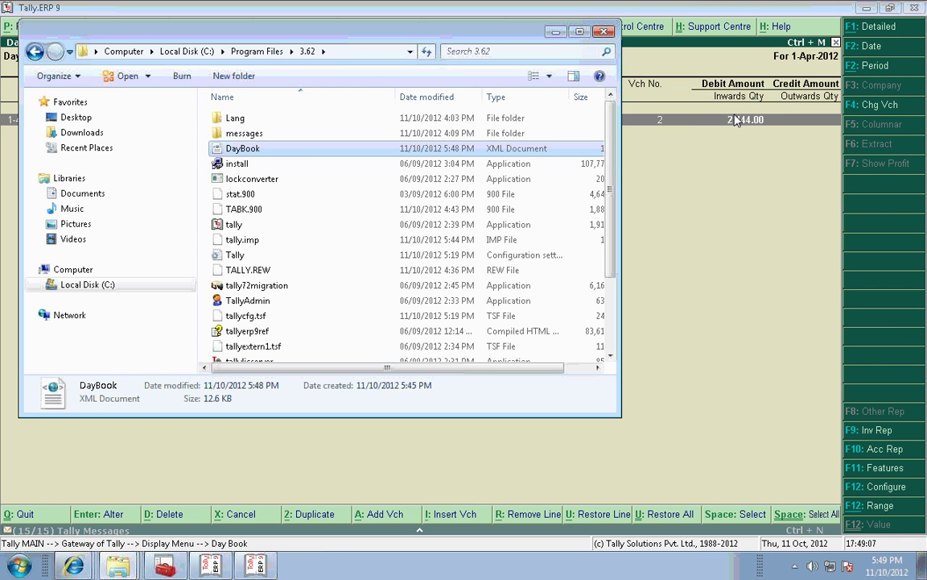
Step: Re-save Payment voucher No. 2 without changing any of its fields
{"action": "left_click", "coordinate": [648, 171]}
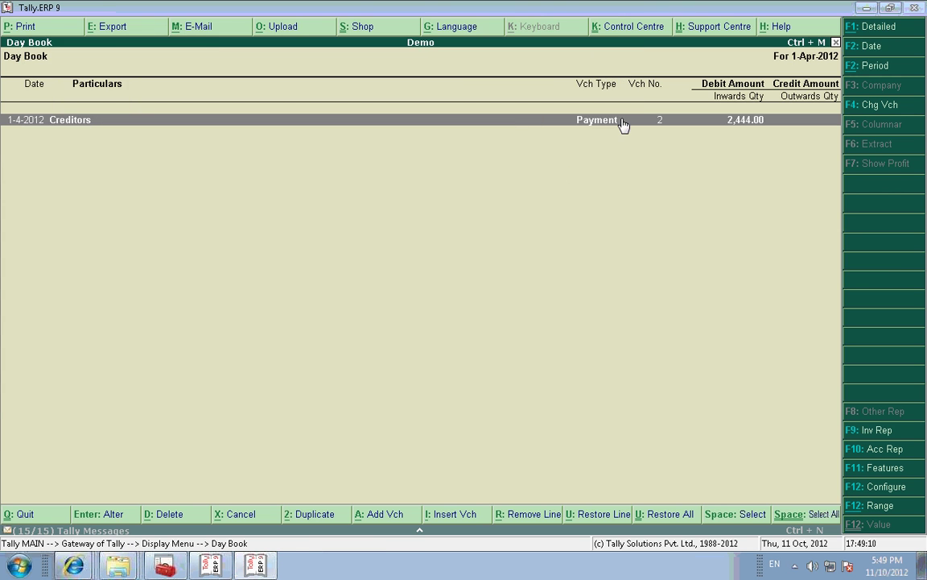
{"action": "double_click", "coordinate": [623, 124]}
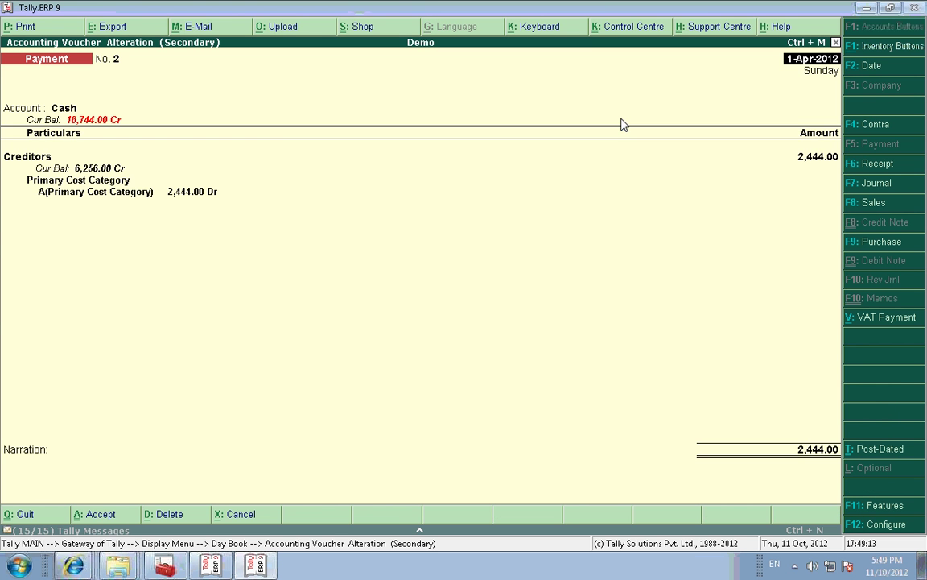
{"action": "key", "text": "Return"}
{"action": "key", "text": "Return"}
{"action": "key", "text": "Return"}
{"action": "key", "text": "Return"}
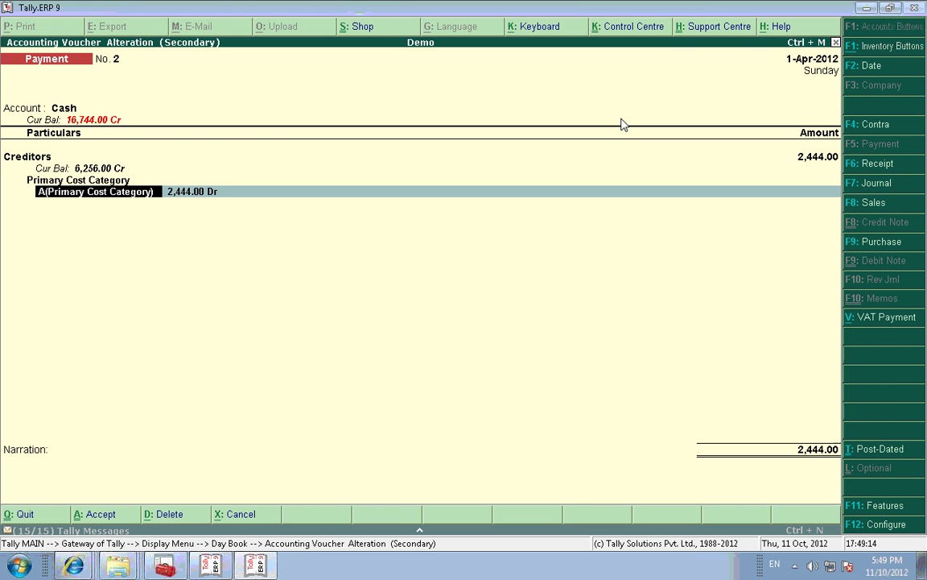
{"action": "key", "text": "Return"}
{"action": "key", "text": "Return"}
{"action": "key", "text": "Return"}
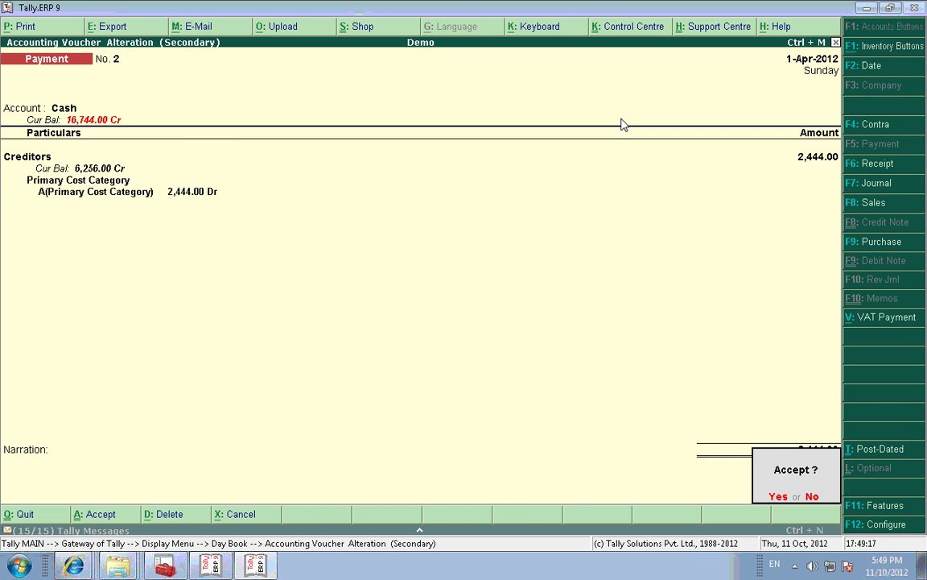
{"action": "key", "text": "Return"}
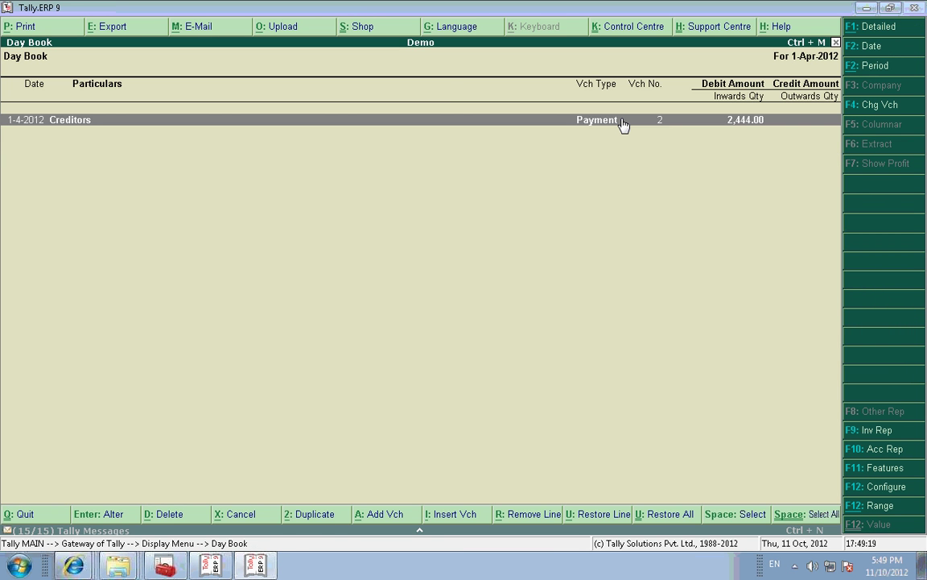
Step: Export the Day Book again, overwriting DayBook.xml in C:\Program Files\3.62
{"action": "key", "text": "alt+e"}
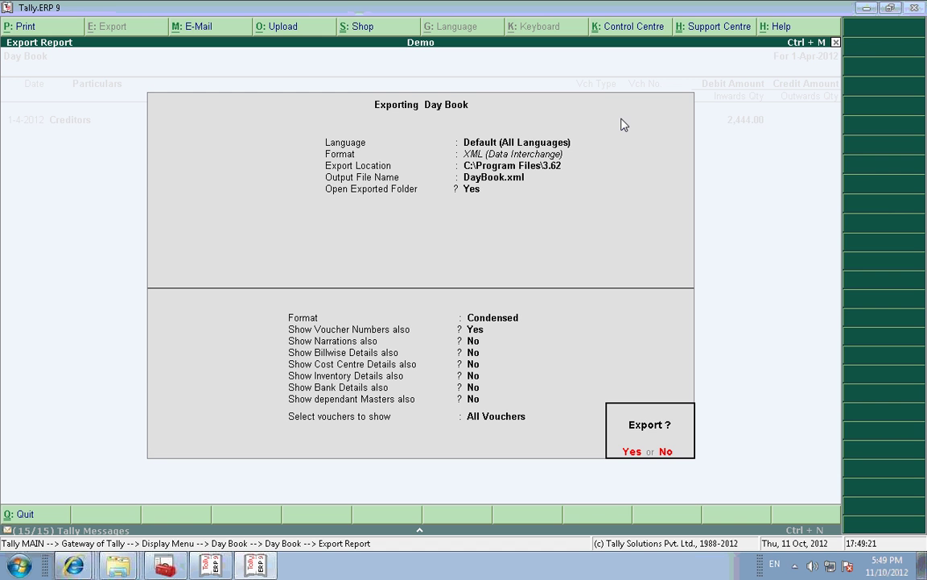
{"action": "key", "text": "n"}
{"action": "key", "text": "Return"}
{"action": "key", "text": "Return"}
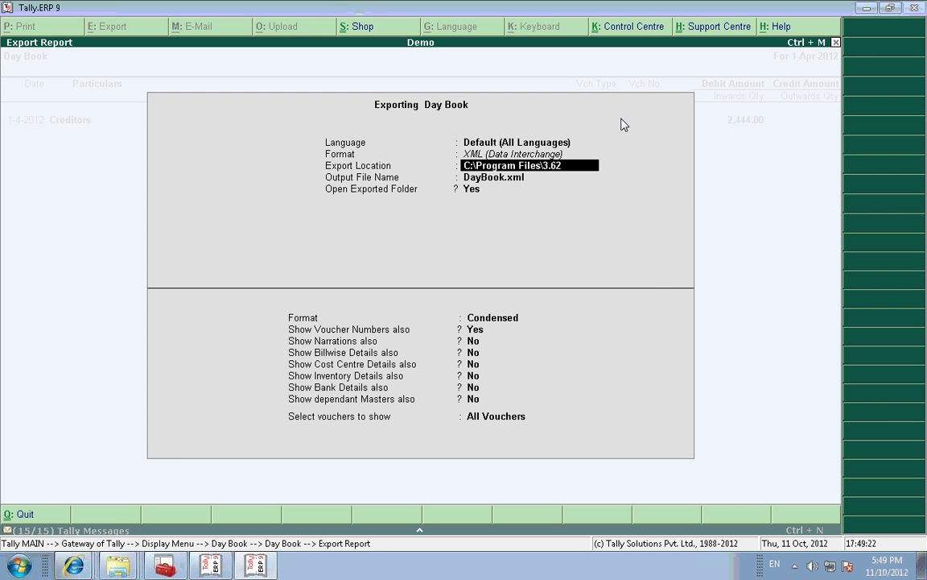
{"action": "key", "text": "Return"}
{"action": "key", "text": "Return"}
{"action": "key", "text": "Return"}
{"action": "key", "text": "Return"}
{"action": "key", "text": "Return"}
{"action": "key", "text": "Return"}
{"action": "key", "text": "Return"}
{"action": "key", "text": "Return"}
{"action": "key", "text": "Return"}
{"action": "key", "text": "Return"}
{"action": "key", "text": "Return"}
{"action": "key", "text": "Return"}
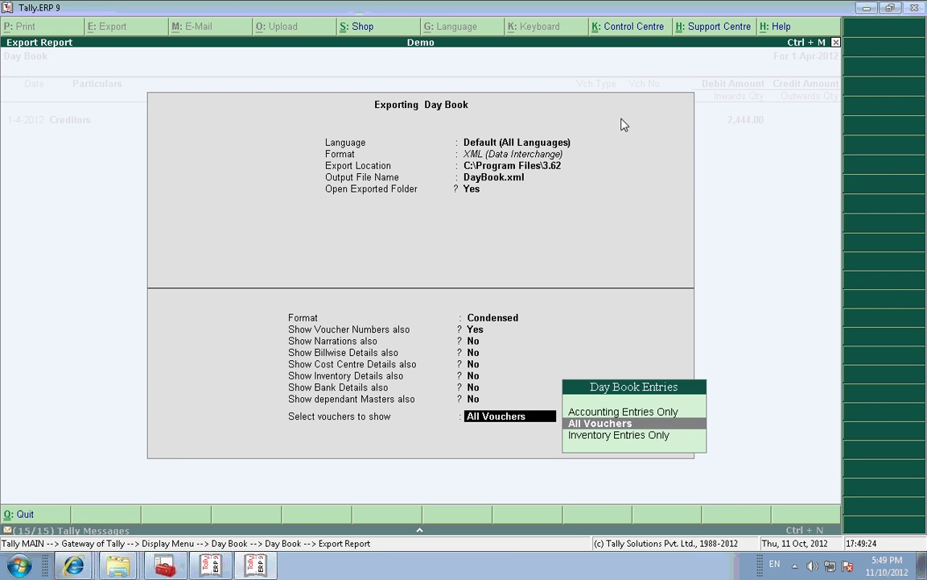
{"action": "key", "text": "Return"}
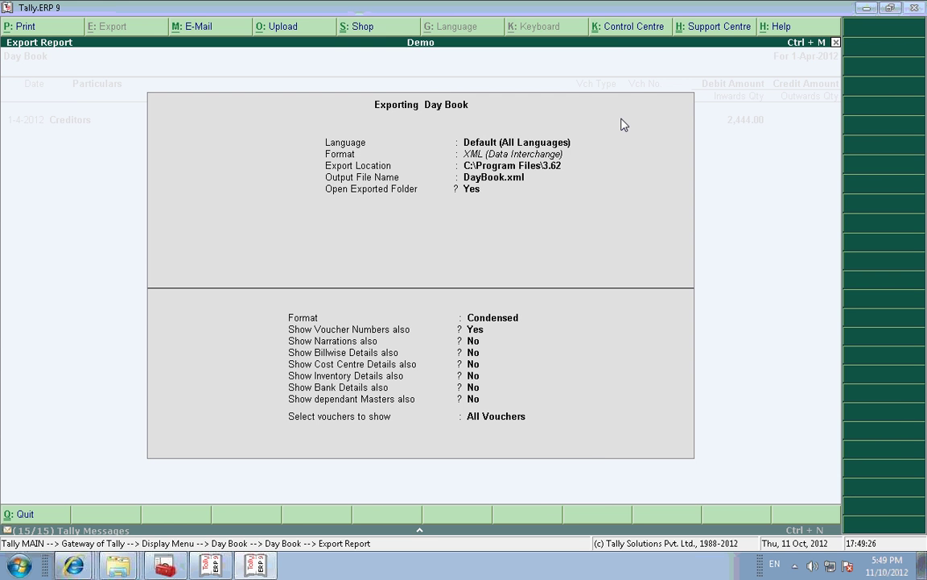
{"action": "key", "text": "Return"}
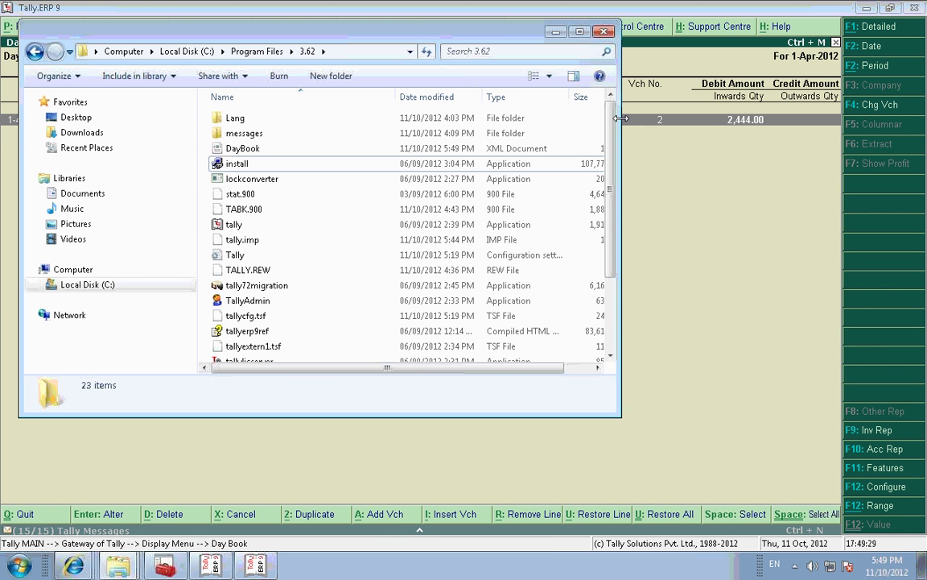
Step: Open DayBook.xml in Notepad and search 'alterid' to show the ALTERID tag, now 7
{"action": "left_click", "coordinate": [272, 152]}
{"action": "right_click", "coordinate": [271, 151]}
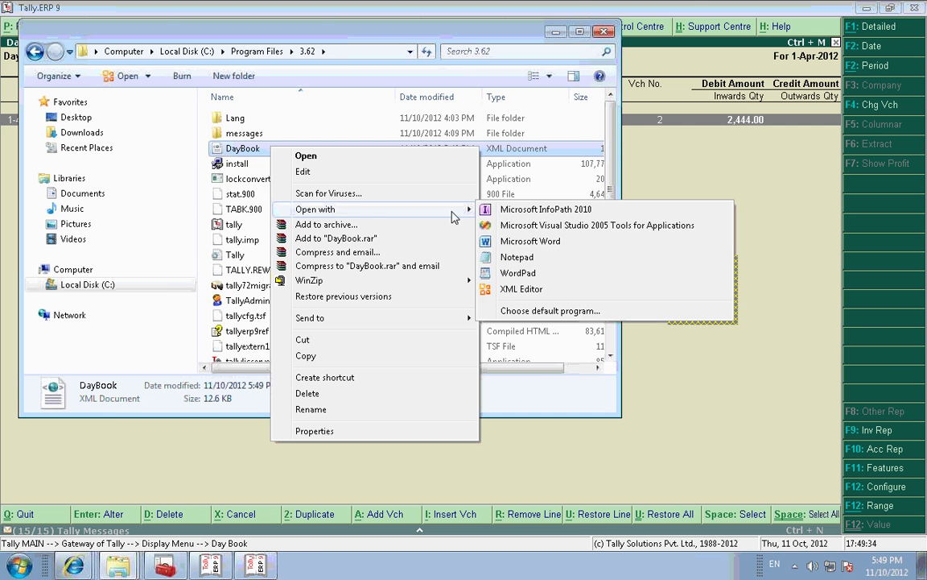
{"action": "left_click", "coordinate": [507, 260]}
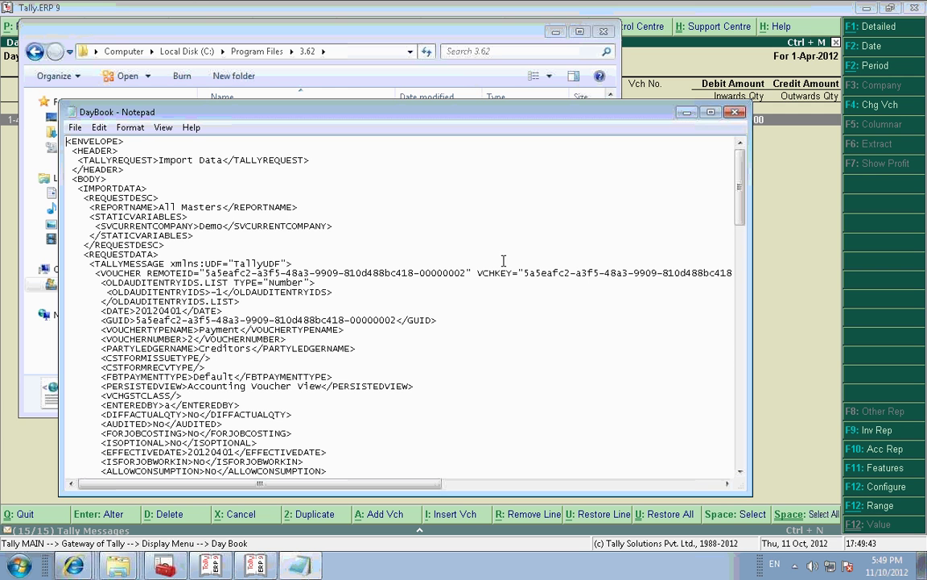
{"action": "key", "text": "ctrl+f"}
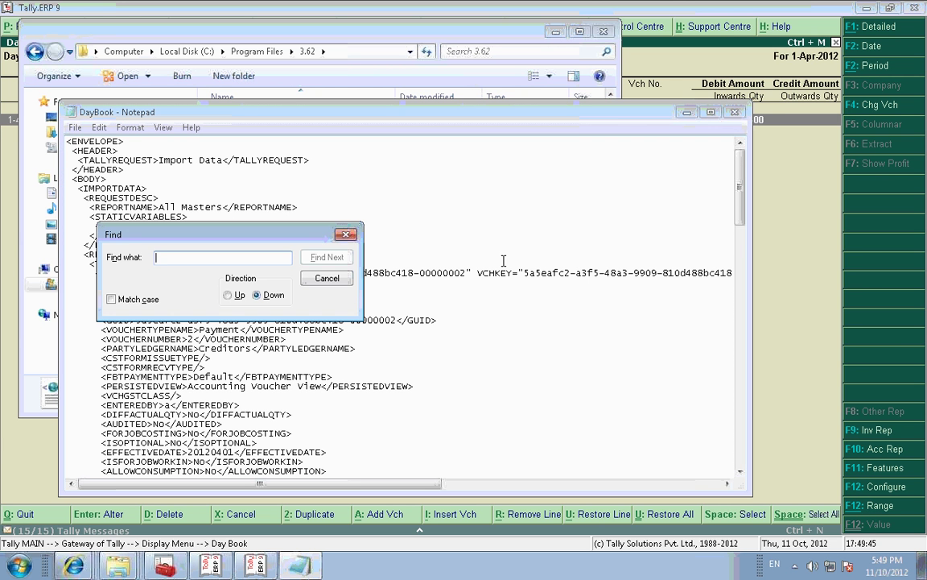
{"action": "type", "text": "alterid"}
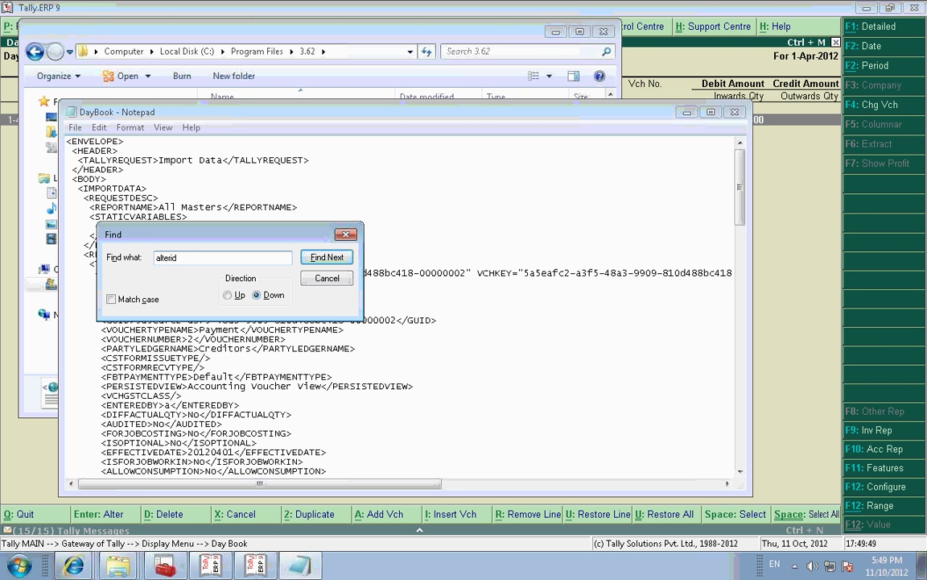
{"action": "key", "text": "Return"}
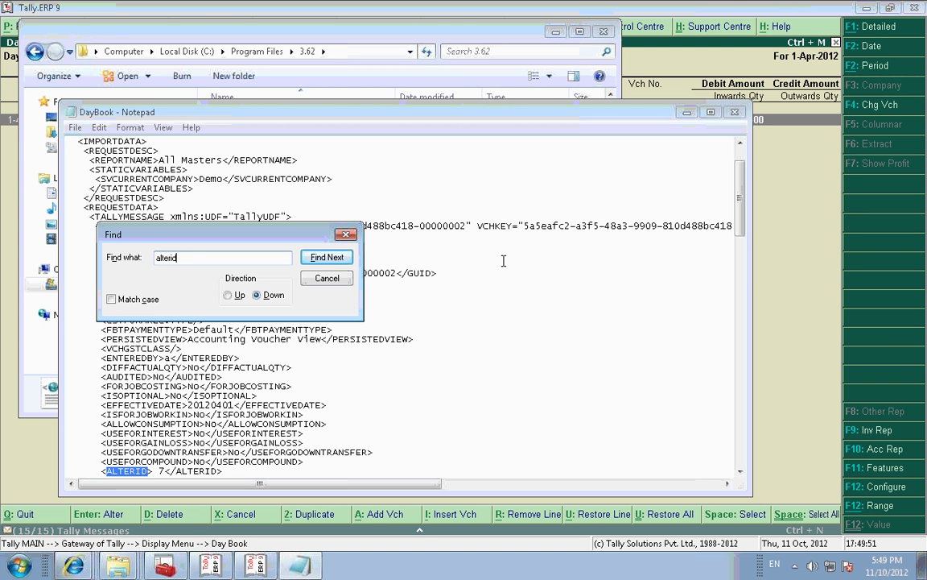
{"action": "left_click", "coordinate": [325, 281]}
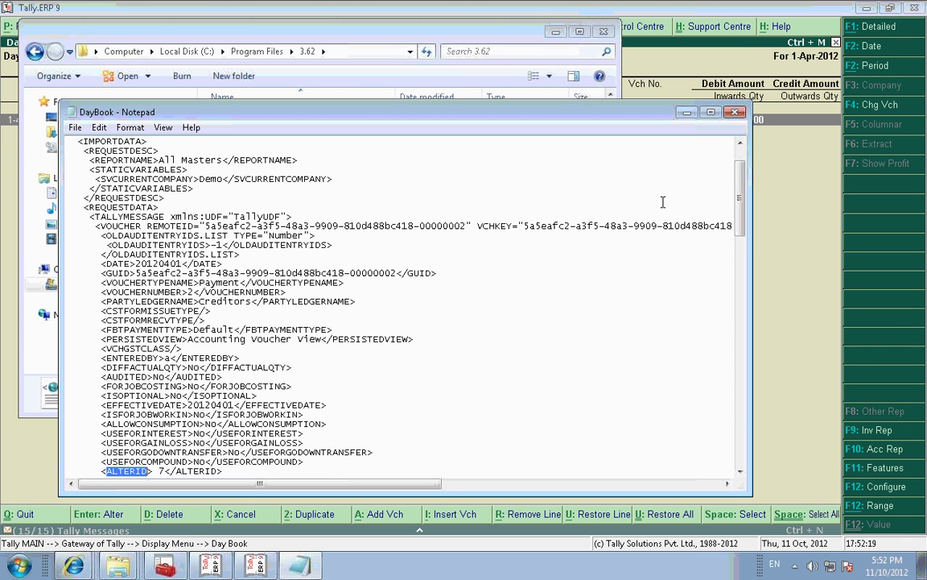
Step: Return to Tally's Gateway and open ledger B in Ledger Alteration
{"action": "left_click", "coordinate": [687, 112]}
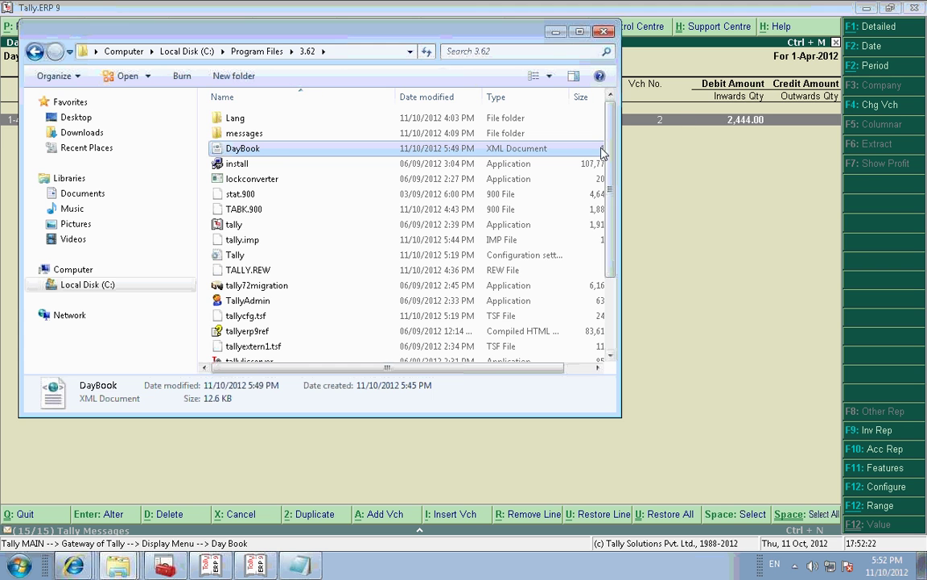
{"action": "left_click", "coordinate": [556, 32]}
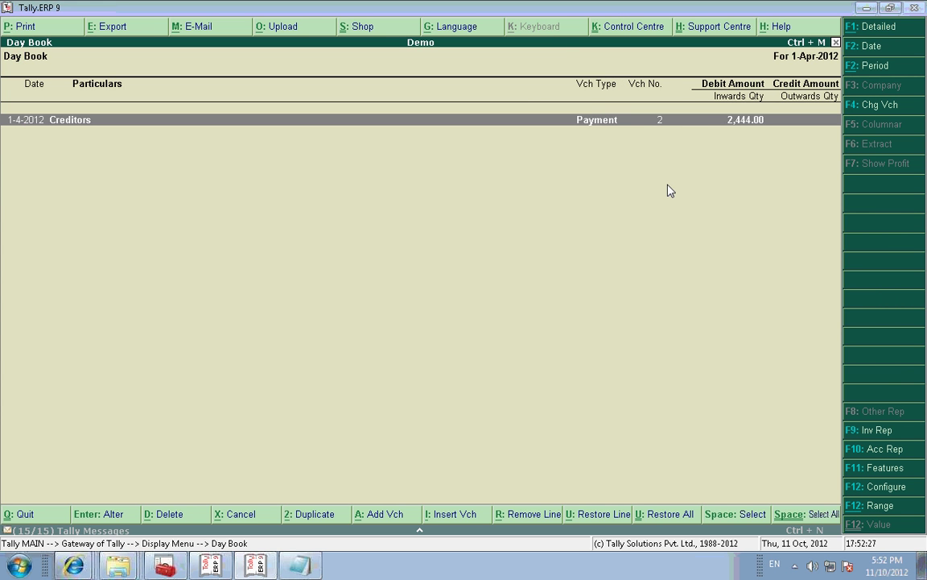
{"action": "key", "text": "Escape"}
{"action": "key", "text": "Escape"}
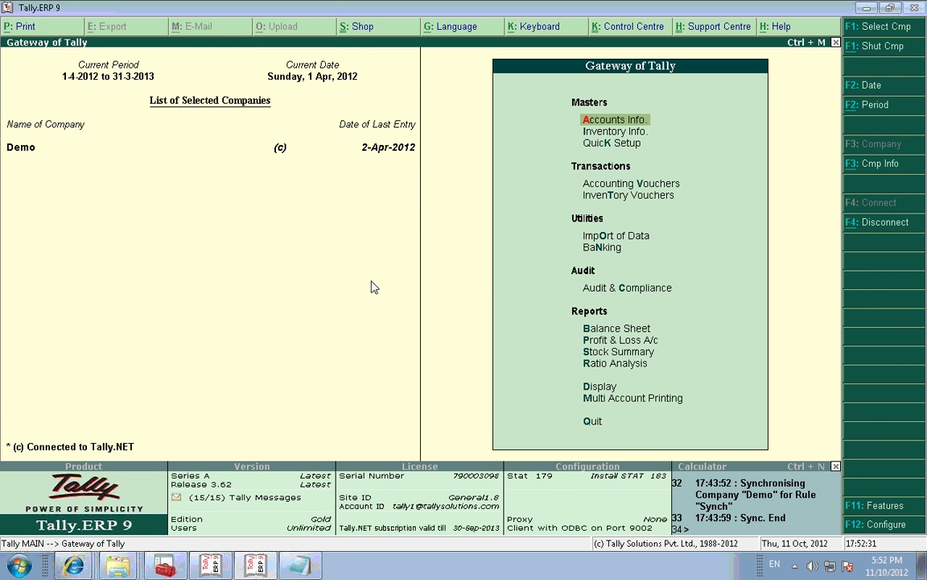
{"action": "key", "text": "a"}
{"action": "key", "text": "l"}
{"action": "key", "text": "a"}
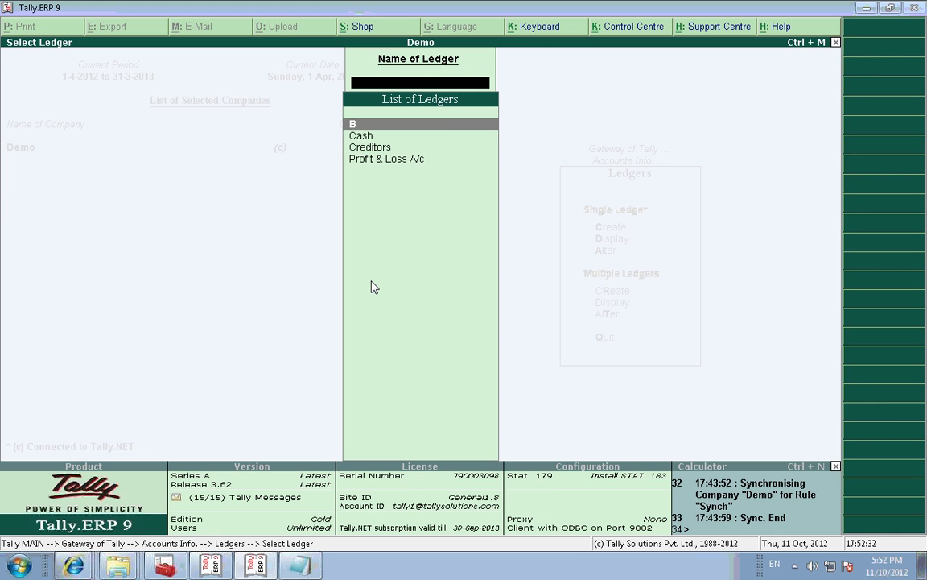
{"action": "key", "text": "Return"}
{"action": "key", "text": "Return"}
{"action": "key", "text": "Return"}
Step: Give ledger B address lines 'Dkfsjdkfj', 'Fsjfksf', 'Sfrjd' and state Karnataka, then save it
{"action": "key", "text": "Return"}
{"action": "key", "text": "Return"}
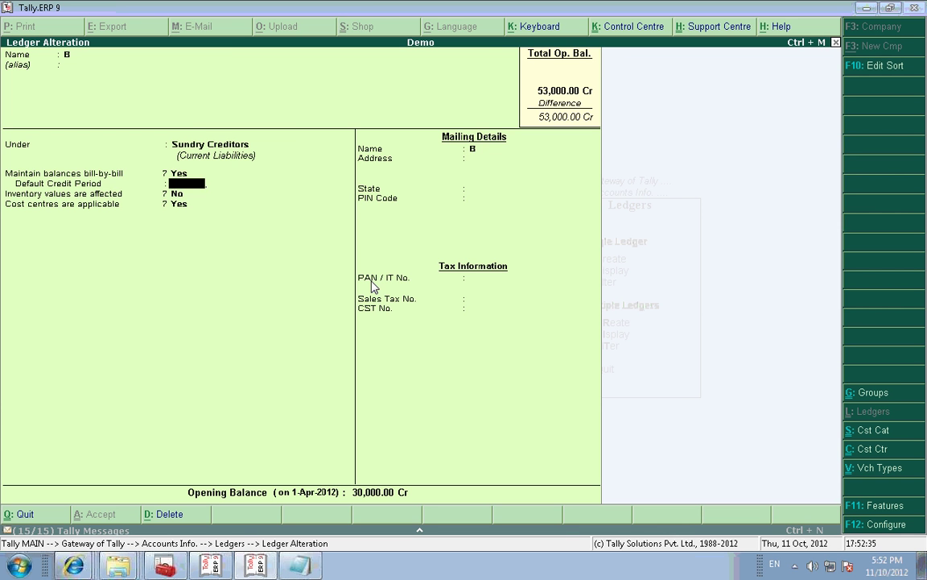
{"action": "key", "text": "Return"}
{"action": "key", "text": "Return"}
{"action": "key", "text": "Return"}
{"action": "key", "text": "Return"}
{"action": "type", "text": "Dkfsjdkfj"}
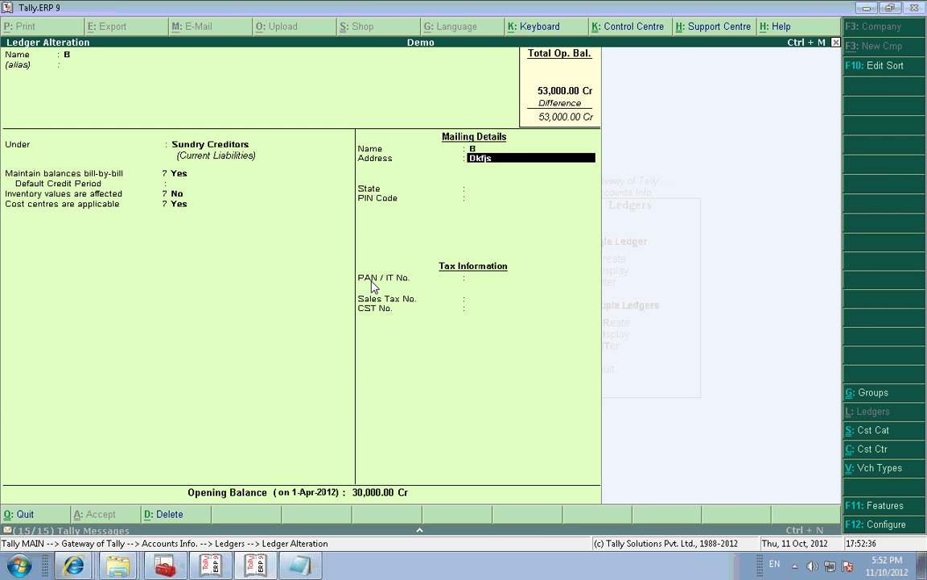
{"action": "key", "text": "Return"}
{"action": "type", "text": "Fsjfksf"}
{"action": "key", "text": "Return"}
{"action": "type", "text": "Sfrjd."}
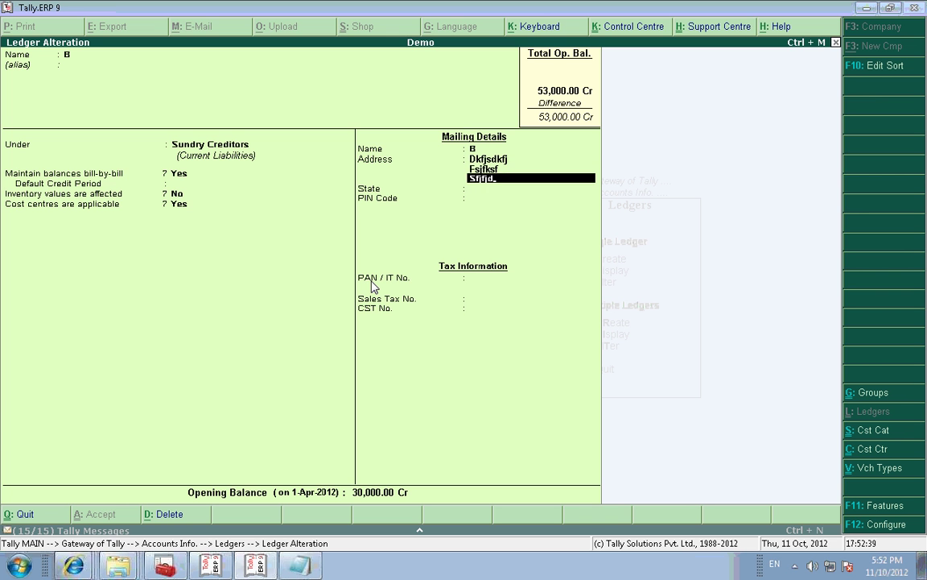
{"action": "key", "text": "Return"}
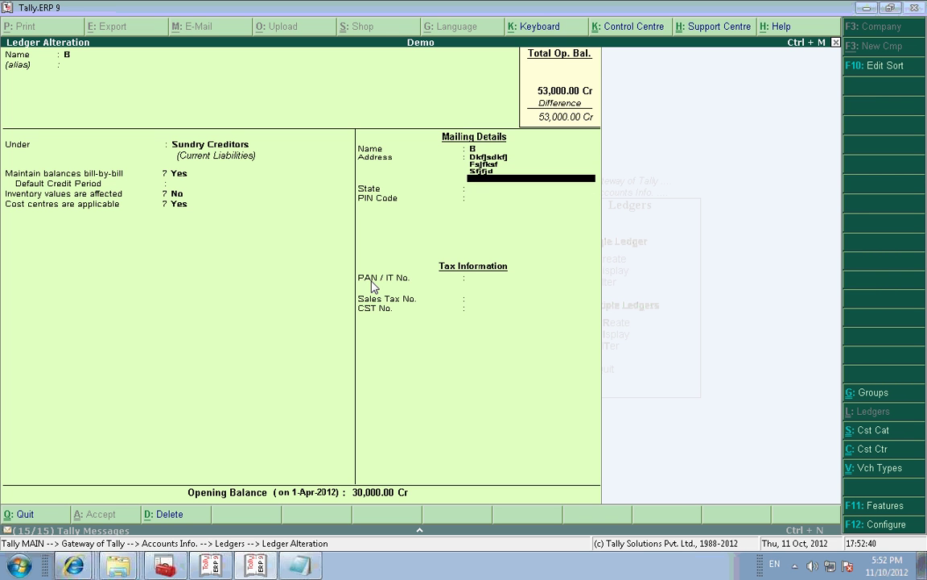
{"action": "key", "text": "Return"}
{"action": "type", "text": "Karn"}
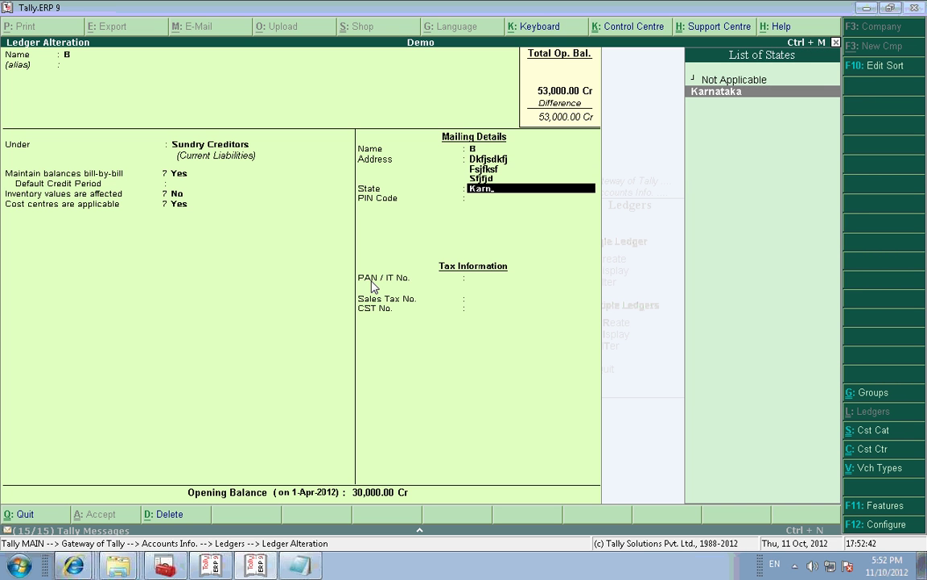
{"action": "key", "text": "Return"}
{"action": "key", "text": "Return"}
{"action": "key", "text": "Return"}
{"action": "key", "text": "Return"}
{"action": "key", "text": "Return"}
{"action": "key", "text": "Return"}
{"action": "key", "text": "Return"}
{"action": "key", "text": "Return"}
{"action": "key", "text": "Return"}
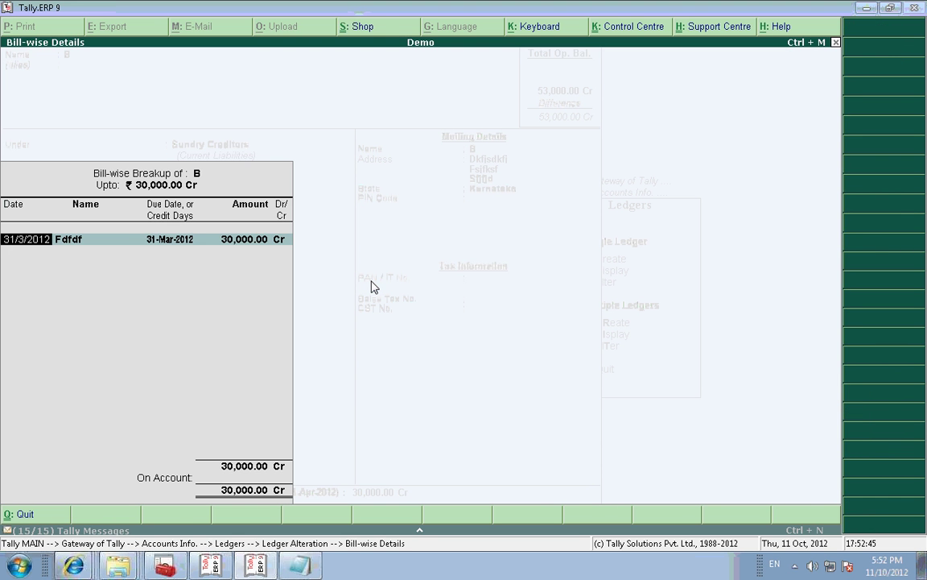
{"action": "key", "text": "Return"}
{"action": "key", "text": "Return"}
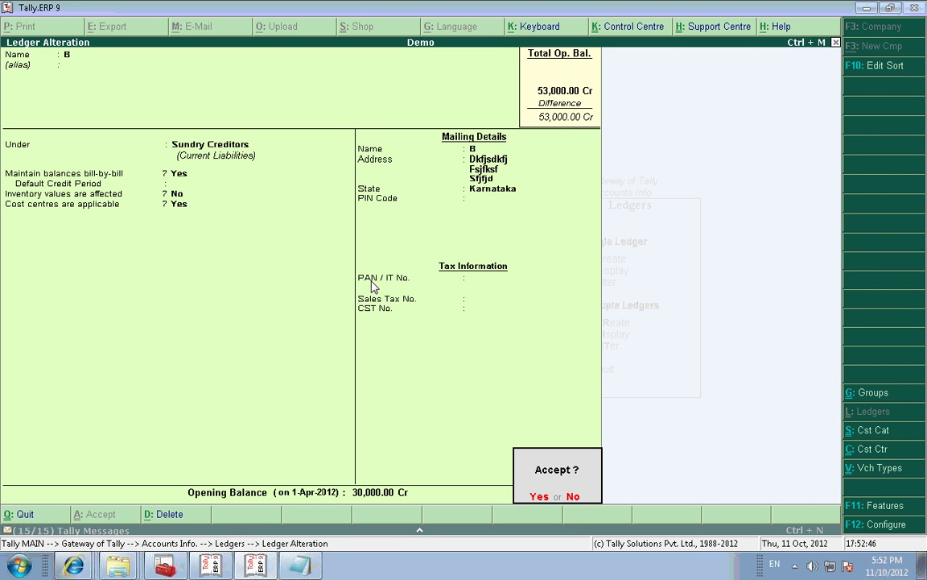
{"action": "key", "text": "Escape"}
{"action": "key", "text": "Escape"}
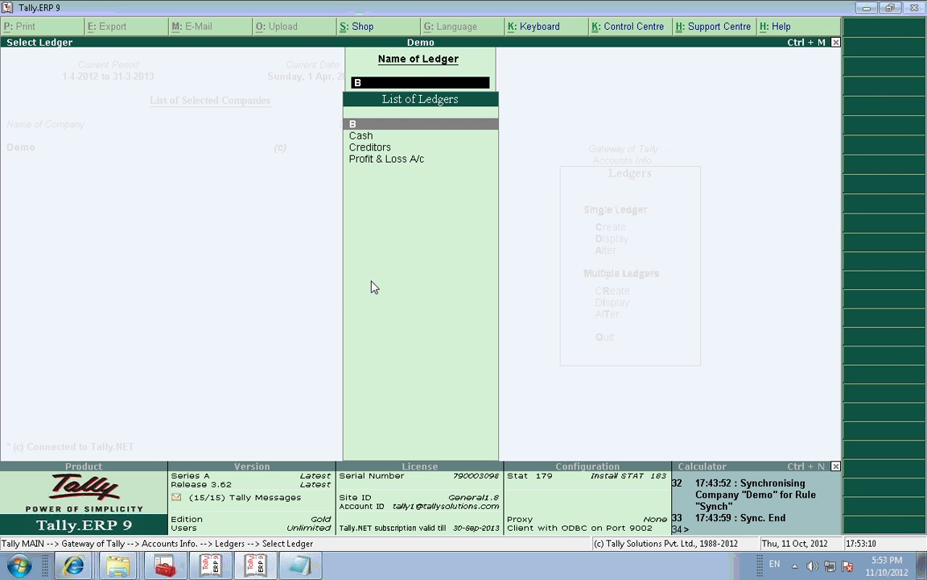
Step: Display the List of Accounts (28 groups, 4 ledgers, B under Sundry Creditors), then close it
{"action": "key", "text": "Escape"}
{"action": "key", "text": "Escape"}
{"action": "key", "text": "Escape"}
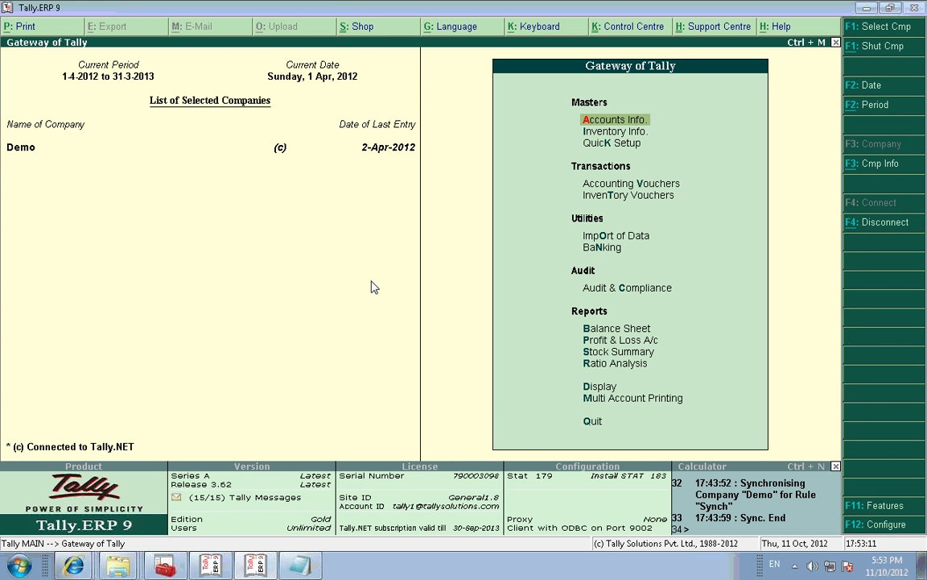
{"action": "key", "text": "d"}
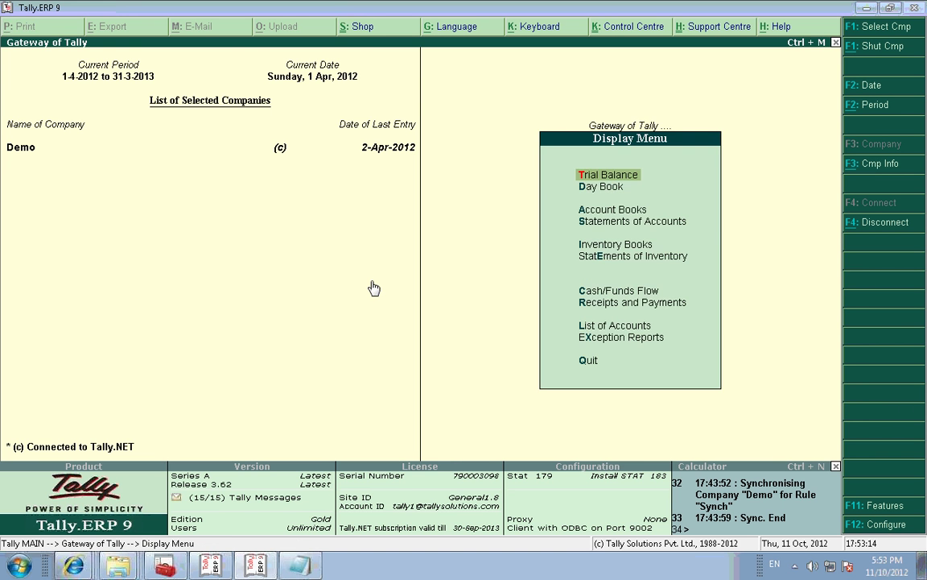
{"action": "key", "text": "l"}
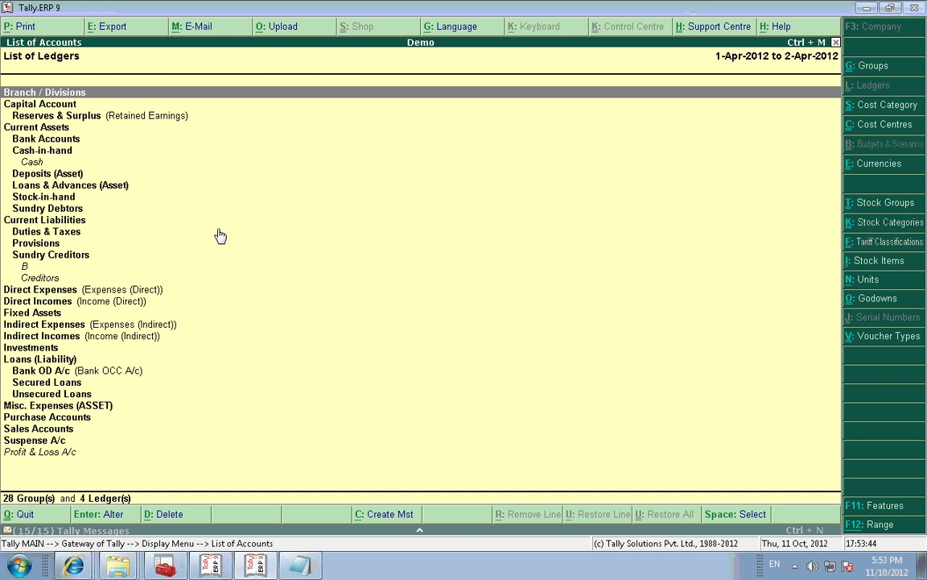
{"action": "key", "text": "Escape"}
{"action": "key", "text": "Escape"}
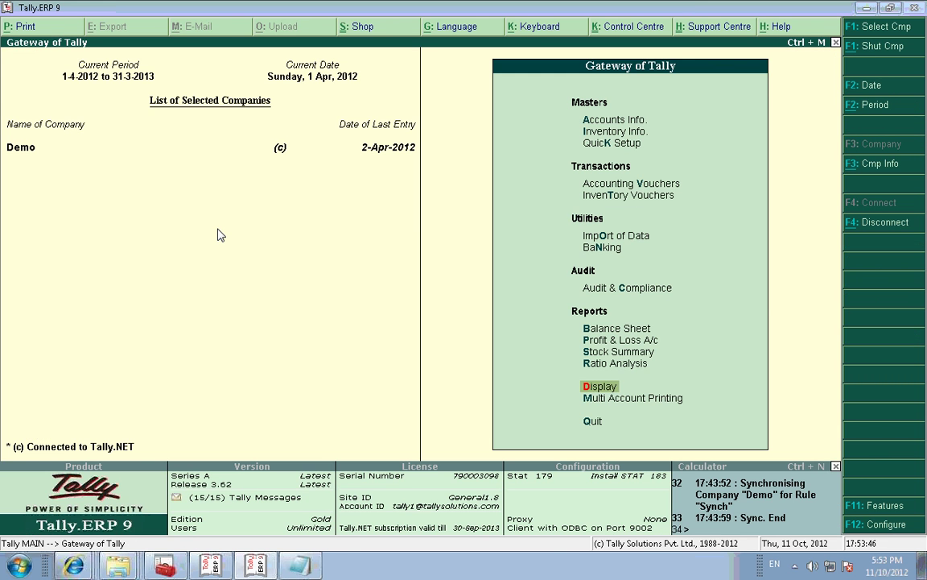
{"action": "key", "text": "Up"}
{"action": "key", "text": "Up"}
{"action": "key", "text": "Up"}
{"action": "key", "text": "Up"}
{"action": "key", "text": "Up"}
{"action": "key", "text": "Up"}
{"action": "key", "text": "Up"}
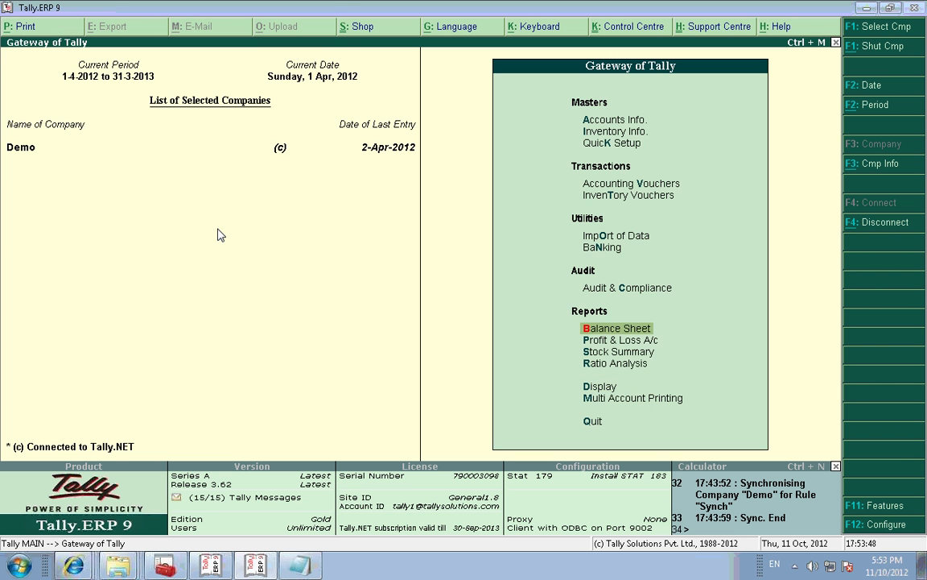
{"action": "key", "text": "Return"}
{"action": "key", "text": "Down"}
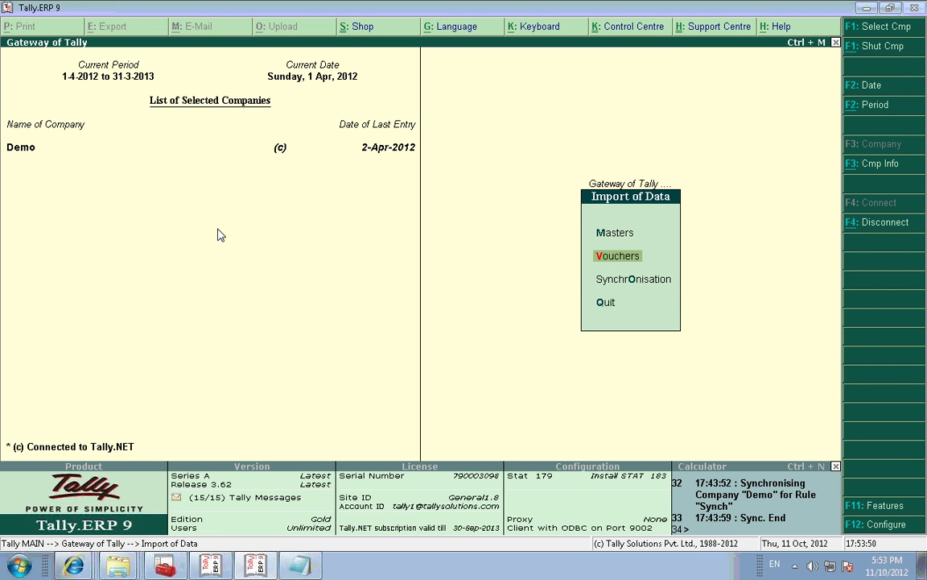
{"action": "key", "text": "o"}
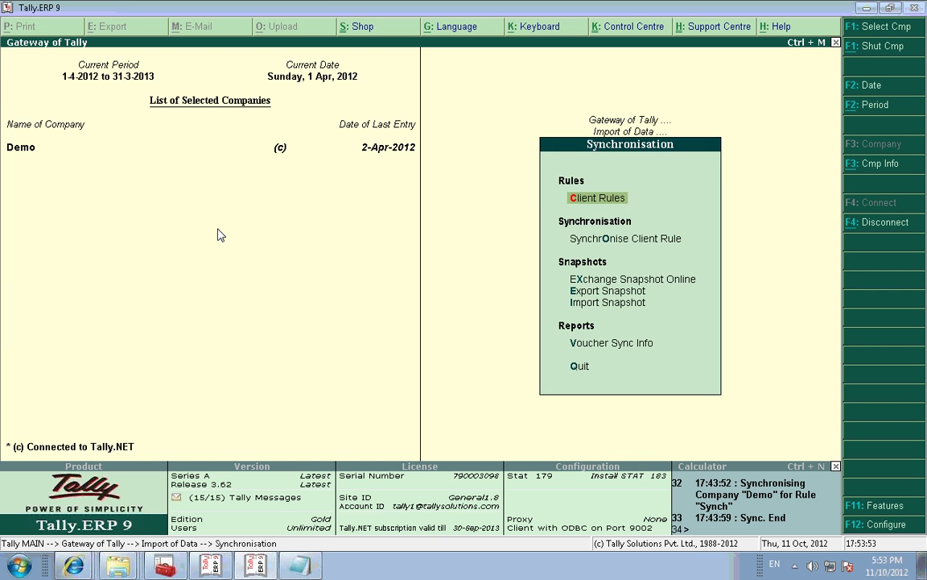
{"action": "key", "text": "Return"}
{"action": "key", "text": "Down"}
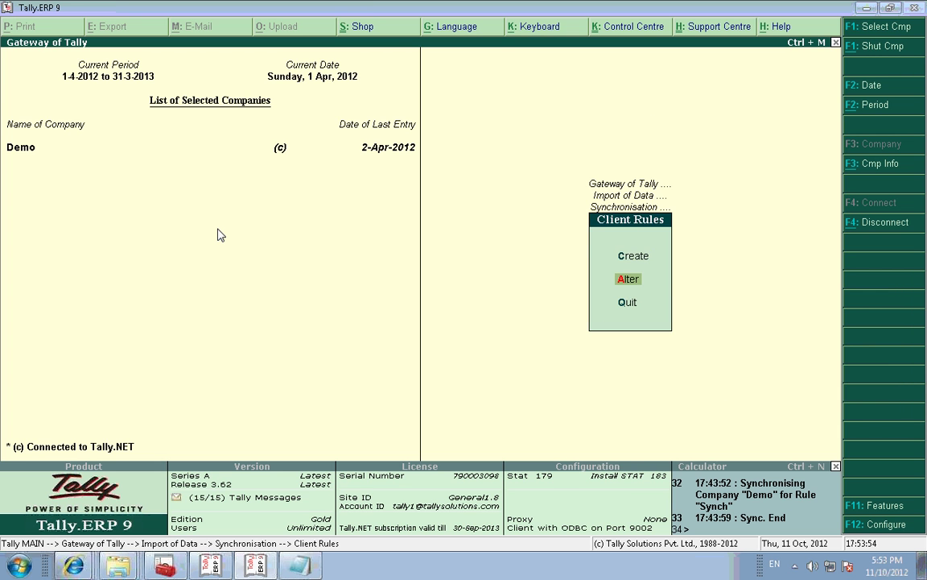
{"action": "key", "text": "Return"}
{"action": "key", "text": "Return"}
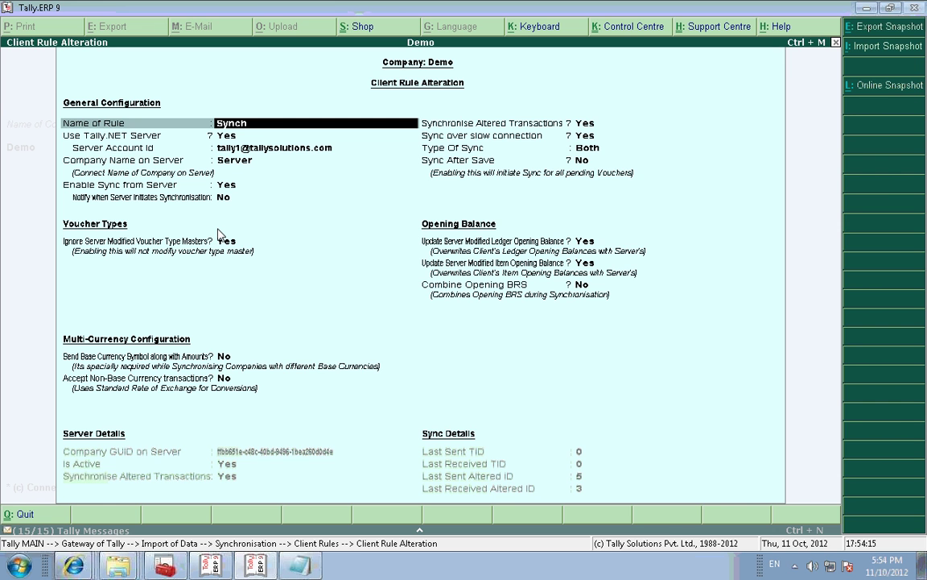
{"action": "key", "text": "Escape"}
{"action": "key", "text": "Return"}
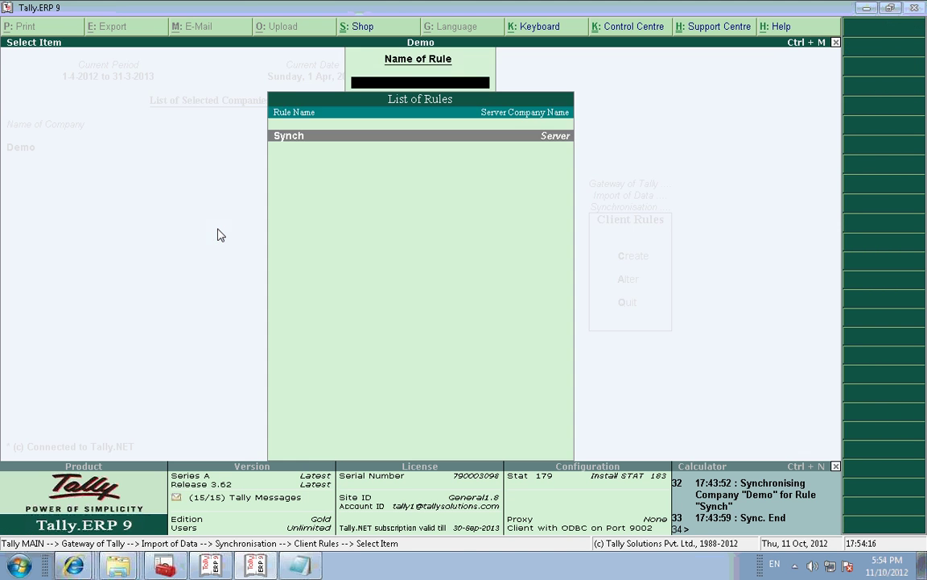
{"action": "key", "text": "Escape"}
{"action": "key", "text": "Escape"}
{"action": "key", "text": "Escape"}
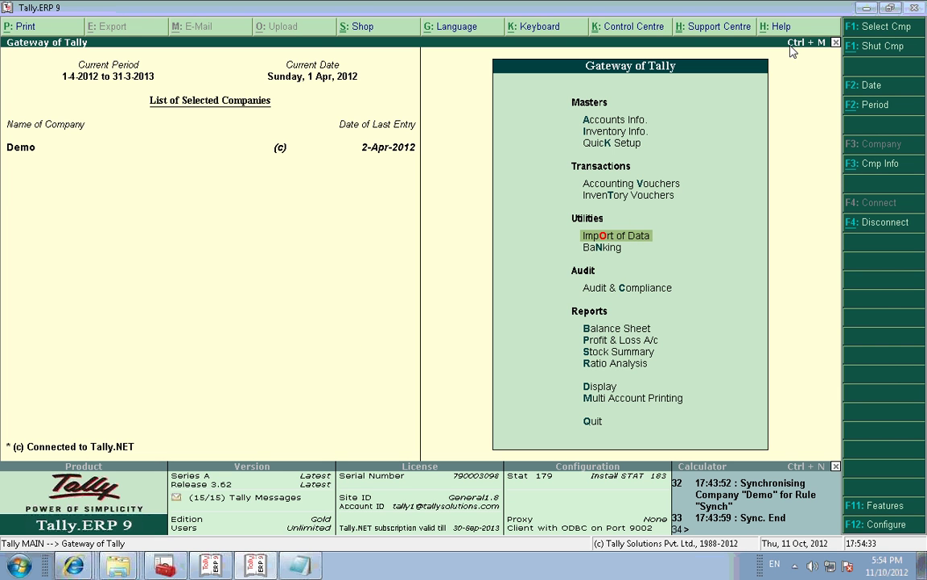
Step: Minimize both Tally windows, open the desktop data folder containing 10000, then restore Tally
{"action": "left_click", "coordinate": [867, 8]}
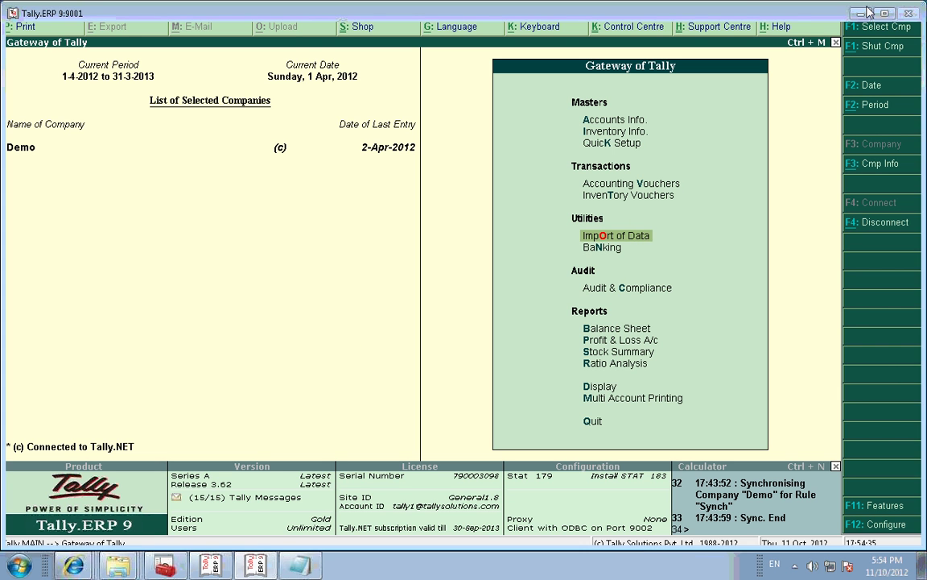
{"action": "left_click", "coordinate": [863, 14]}
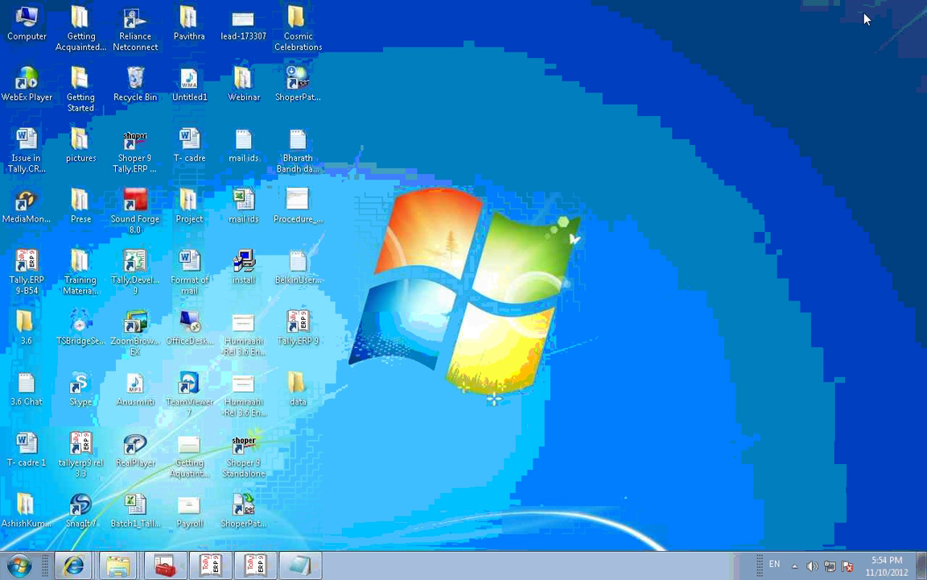
{"action": "left_click", "coordinate": [467, 150]}
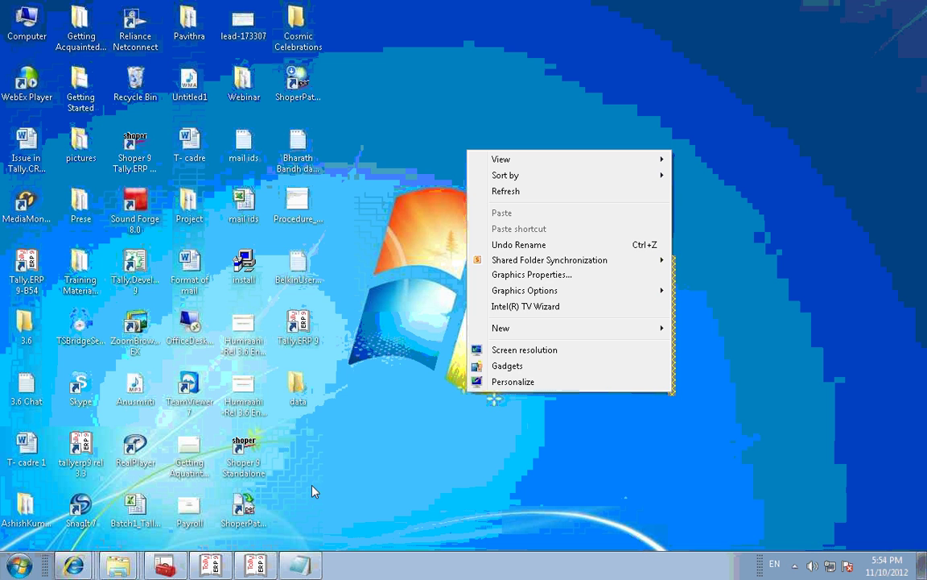
{"action": "double_click", "coordinate": [296, 390]}
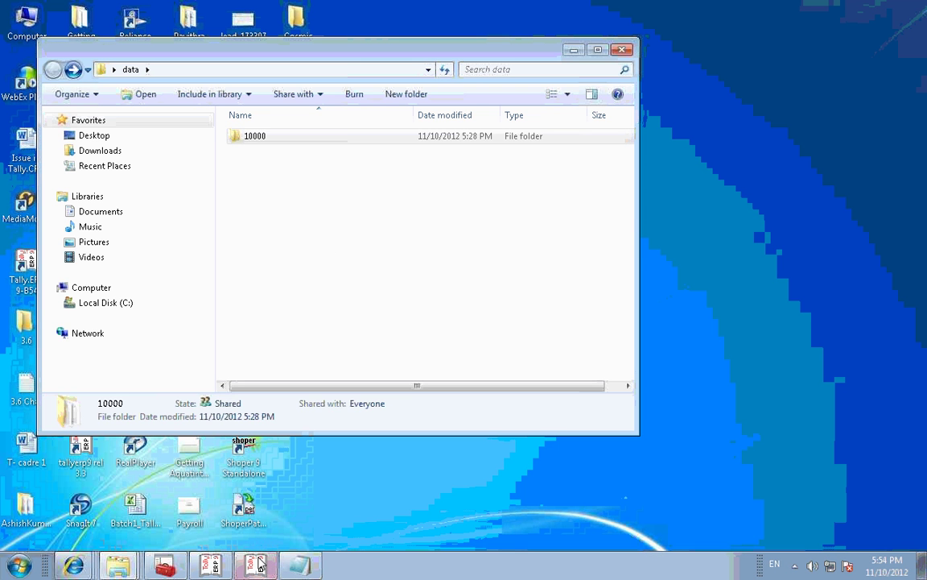
{"action": "mouse_move", "coordinate": [258, 565]}
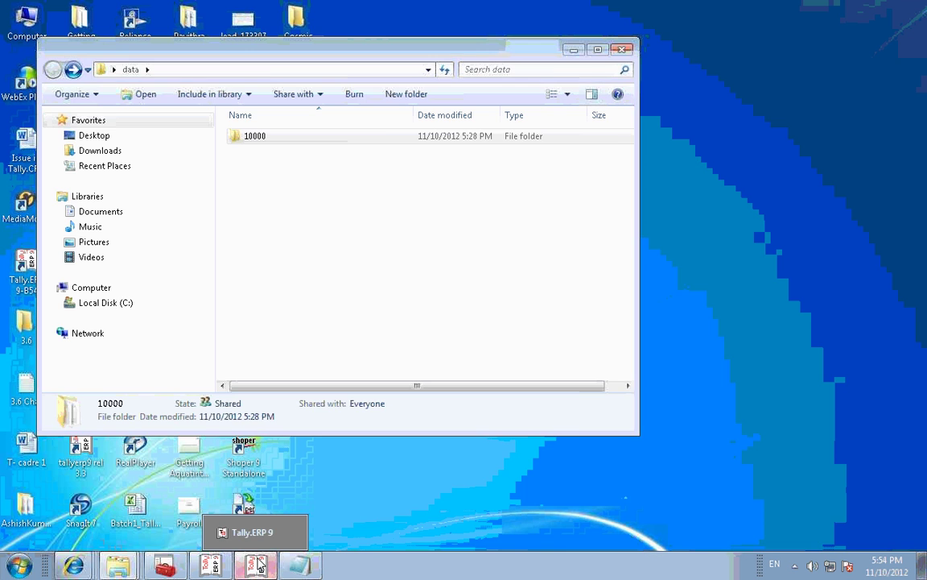
{"action": "left_click", "coordinate": [258, 565]}
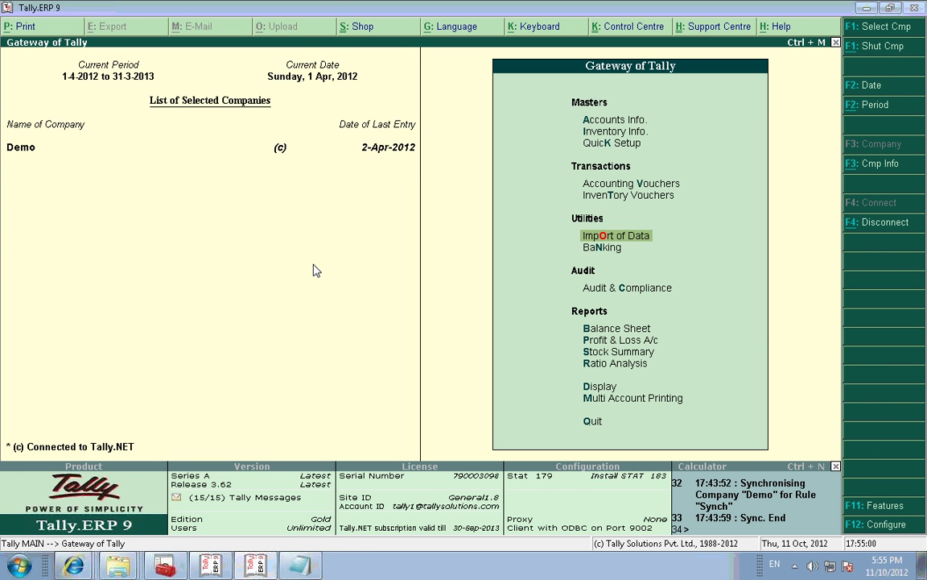
Step: Go through Import of Data and synchronisation options to open the Synch client rule
{"action": "key", "text": "Return"}
{"action": "key", "text": "Down"}
{"action": "key", "text": "Down"}
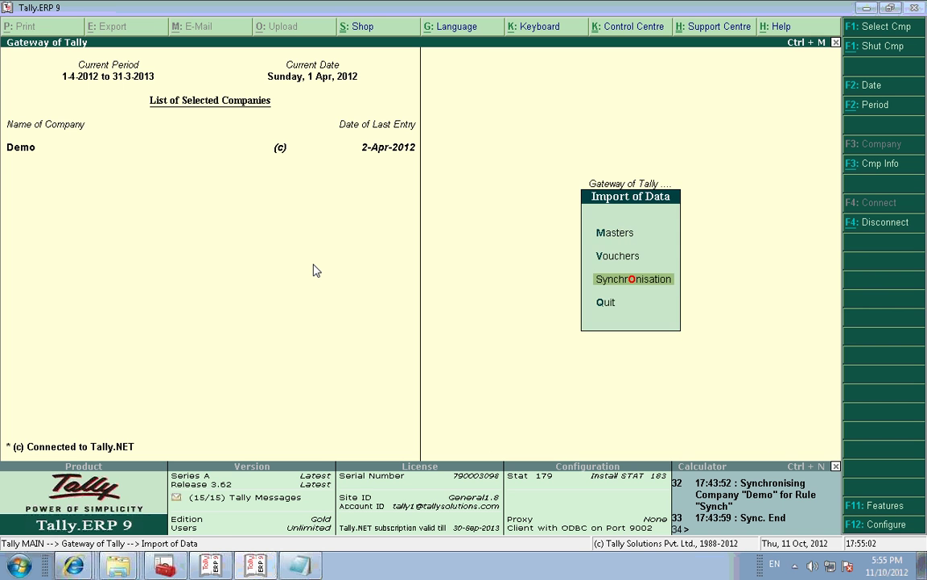
{"action": "key", "text": "Return"}
{"action": "key", "text": "Return"}
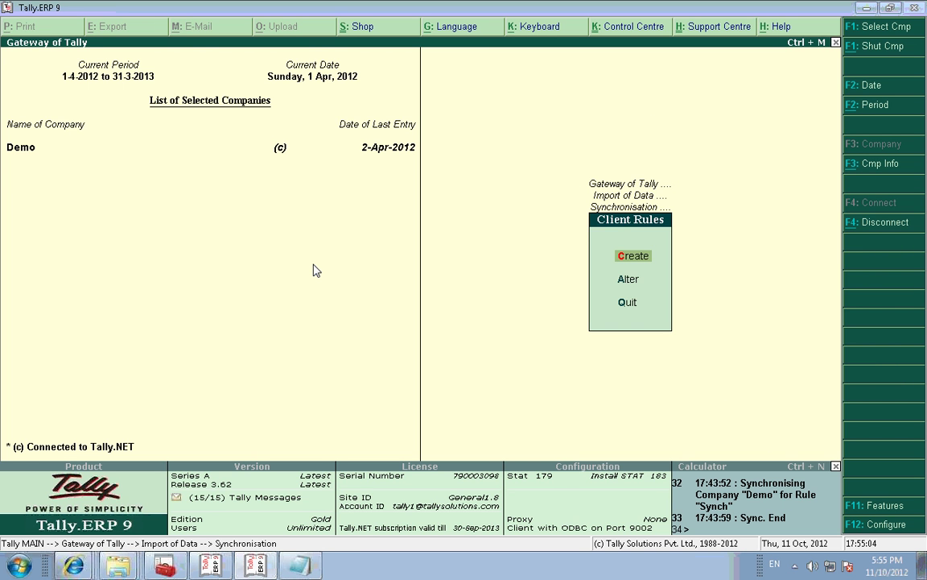
{"action": "key", "text": "Down"}
{"action": "key", "text": "Return"}
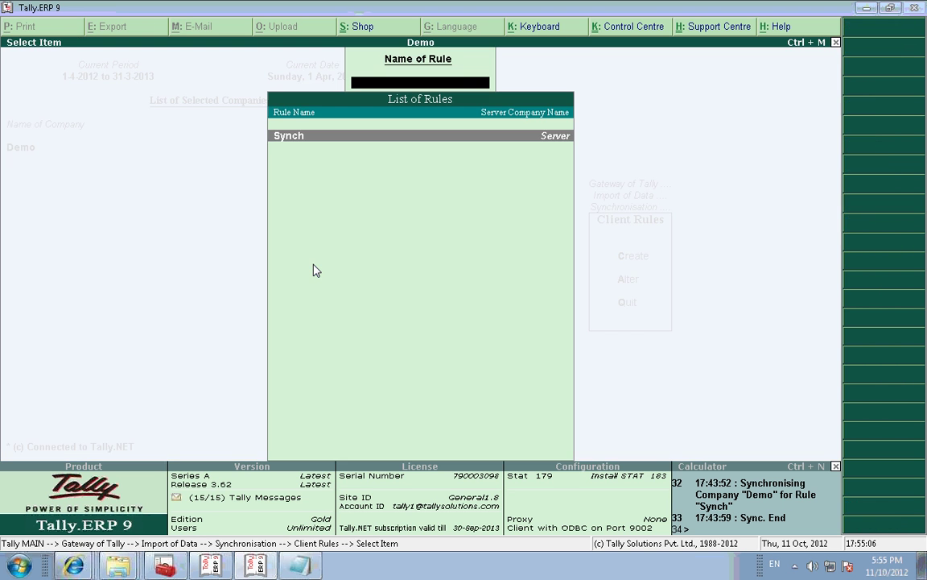
{"action": "key", "text": "Return"}
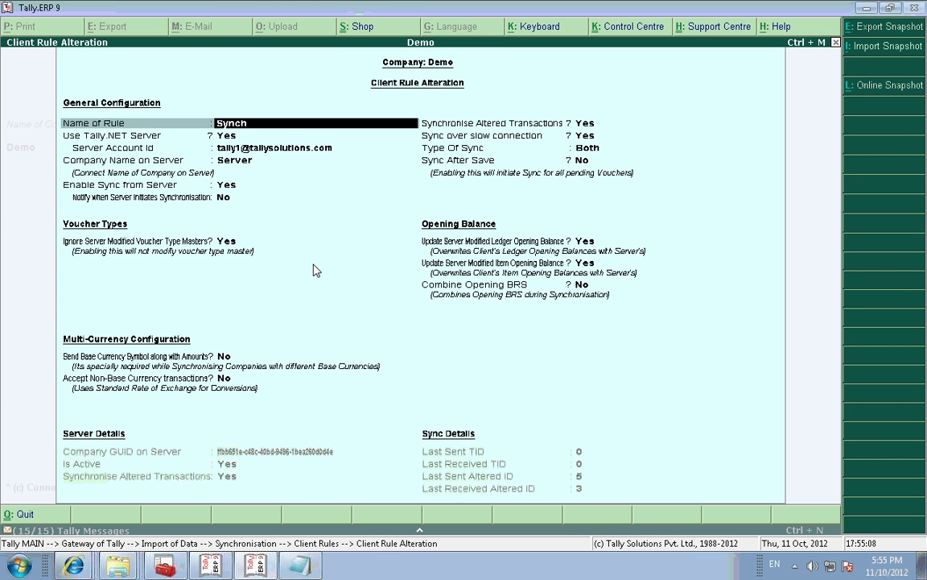
{"action": "key", "text": "Return"}
{"action": "key", "text": "Return"}
{"action": "key", "text": "Return"}
{"action": "key", "text": "Return"}
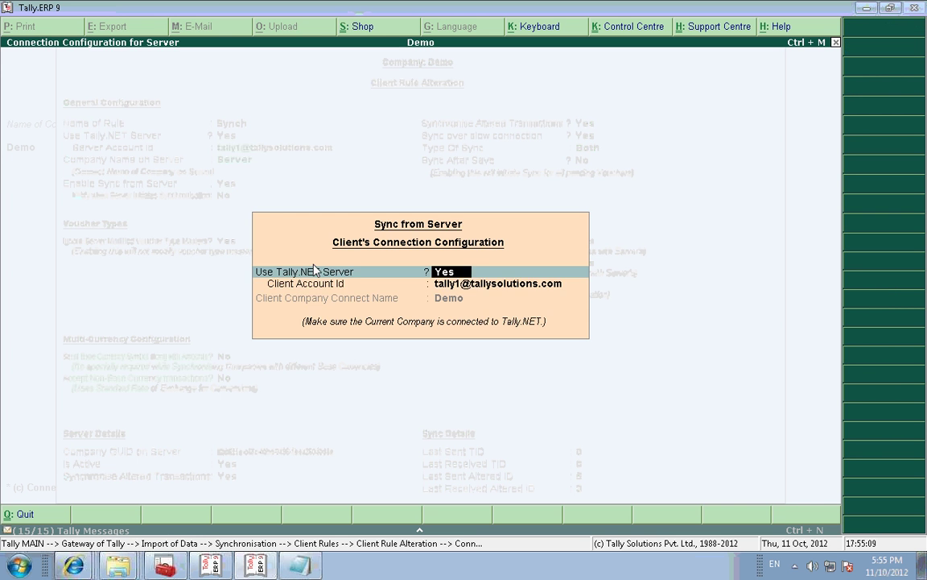
Step: Accept the Synch rule unchanged with sync type Both and back out to the List of Rules
{"action": "key", "text": "Return"}
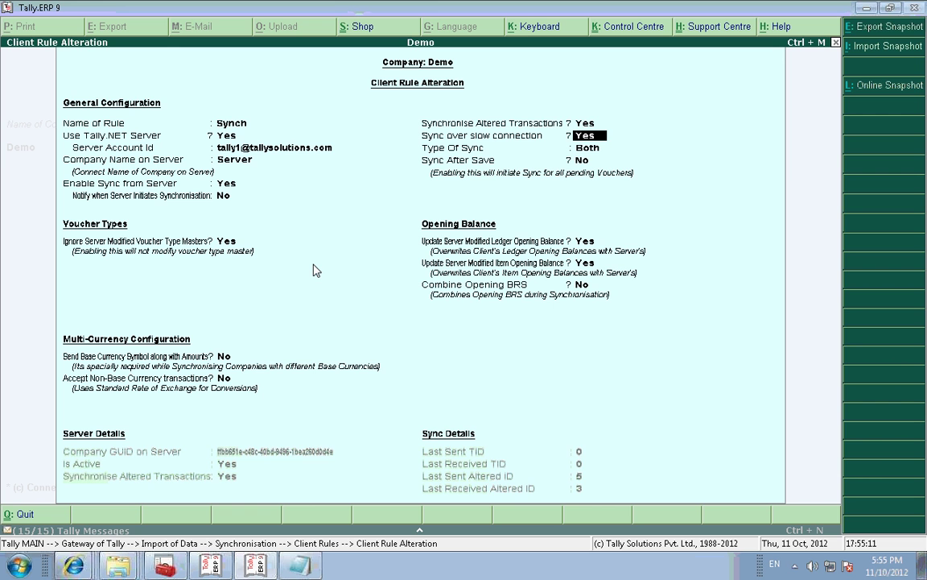
{"action": "key", "text": "Return"}
{"action": "key", "text": "Return"}
{"action": "key", "text": "Return"}
{"action": "key", "text": "Return"}
{"action": "key", "text": "Return"}
{"action": "key", "text": "Return"}
{"action": "key", "text": "Return"}
{"action": "key", "text": "Return"}
{"action": "key", "text": "Return"}
{"action": "key", "text": "Return"}
{"action": "key", "text": "Return"}
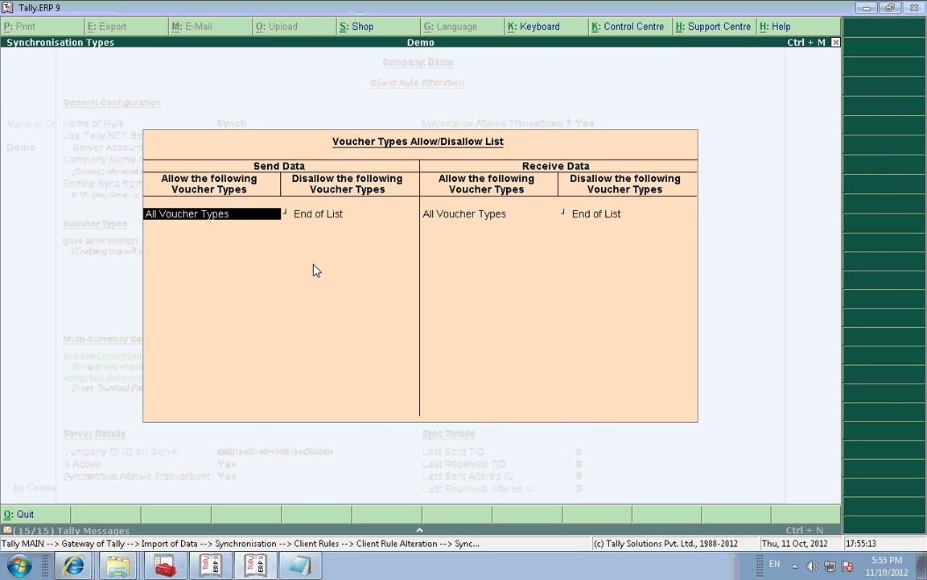
{"action": "key", "text": "Return"}
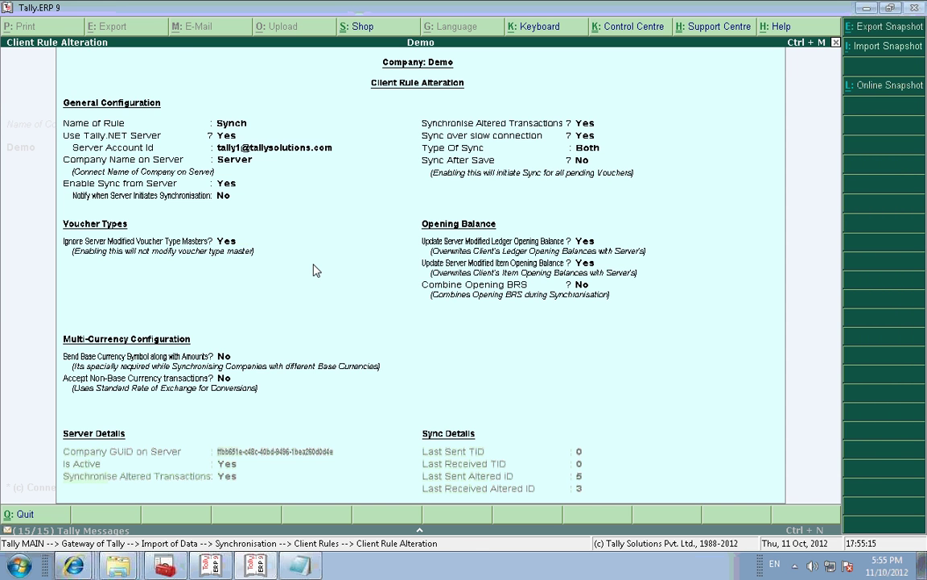
{"action": "key", "text": "Return"}
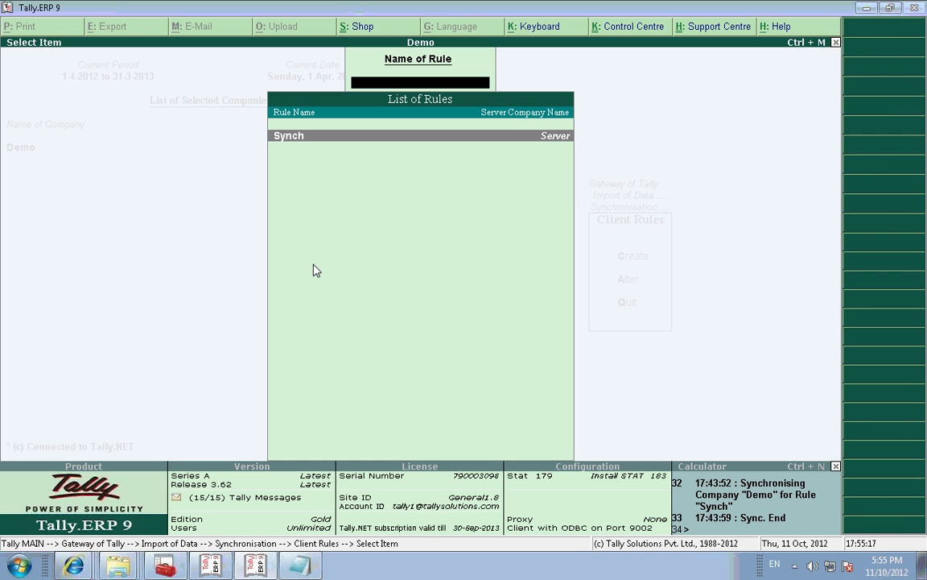
{"action": "key", "text": "Escape"}
{"action": "key", "text": "Escape"}
{"action": "key", "text": "Escape"}
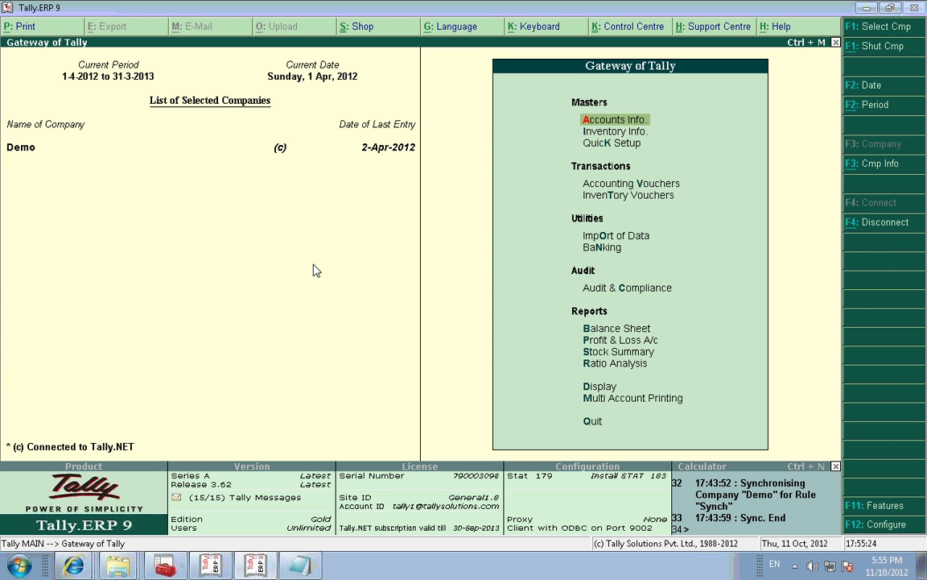
{"action": "key", "text": "d"}
{"action": "key", "text": "Down"}
{"action": "key", "text": "Down"}
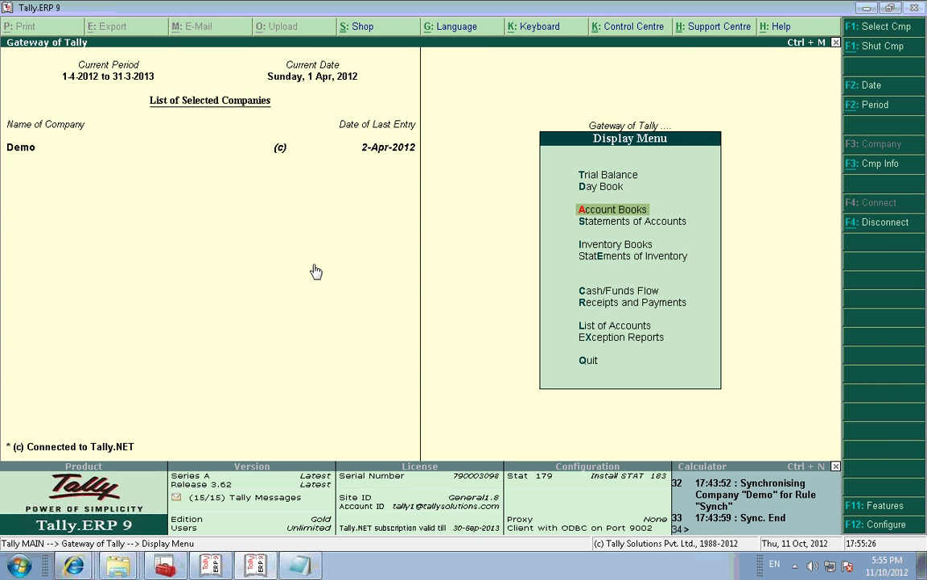
{"action": "key", "text": "Down"}
{"action": "key", "text": "Down"}
{"action": "key", "text": "Down"}
{"action": "key", "text": "Down"}
{"action": "key", "text": "Down"}
{"action": "key", "text": "Down"}
{"action": "key", "text": "Return"}
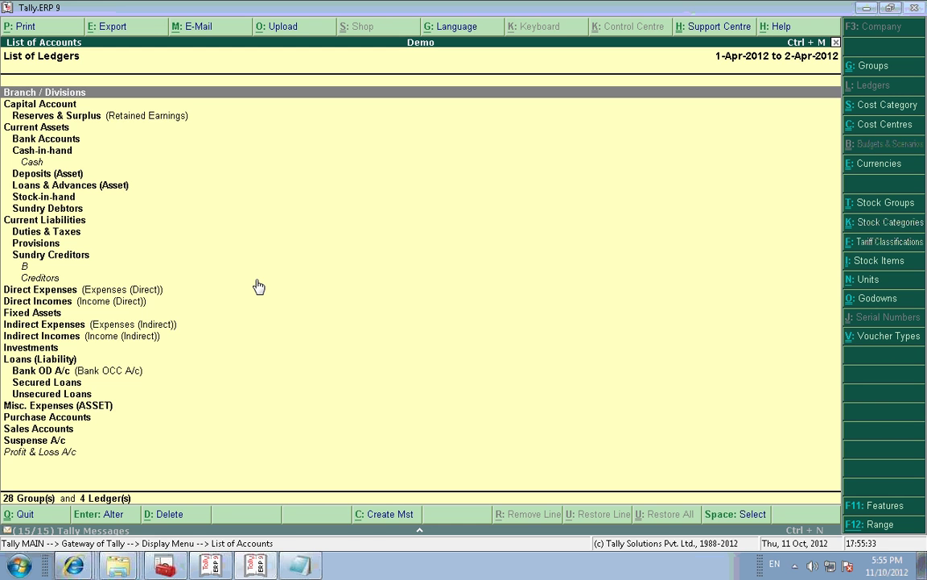
{"action": "key", "text": "Escape"}
{"action": "key", "text": "Escape"}
{"action": "key", "text": "Escape"}
{"action": "key", "text": "Escape"}
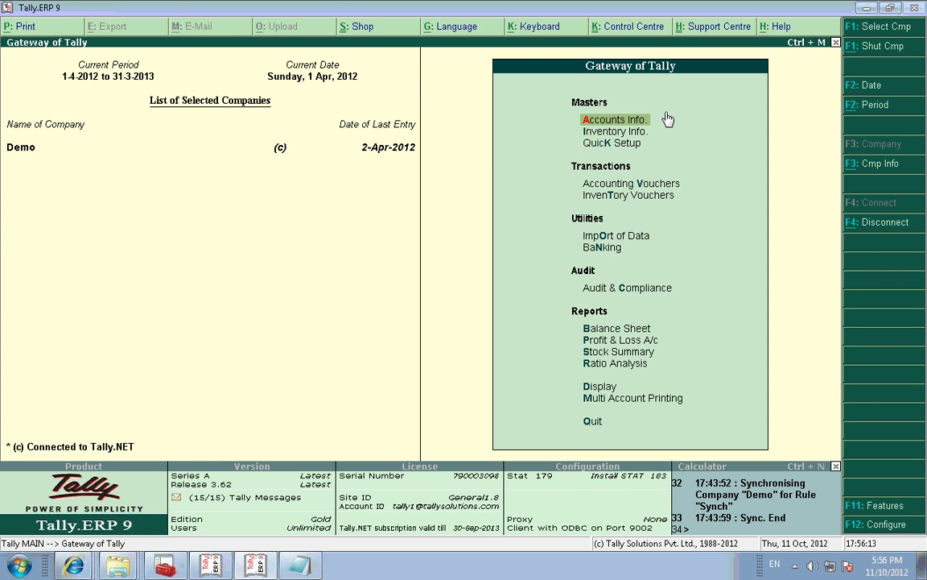
Step: Minimize Tally and the open folder window, then open the data folder from the desktop
{"action": "left_click", "coordinate": [866, 10]}
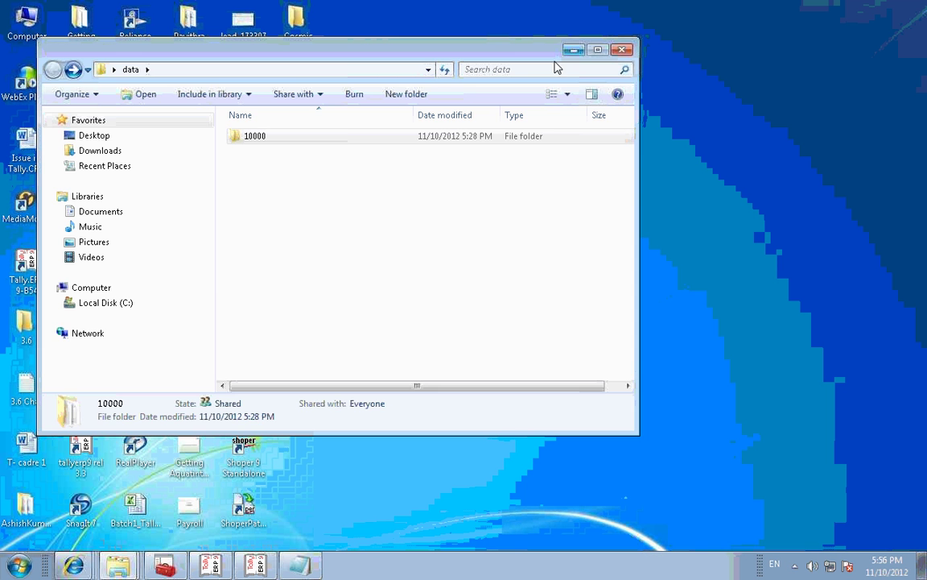
{"action": "left_click", "coordinate": [574, 50]}
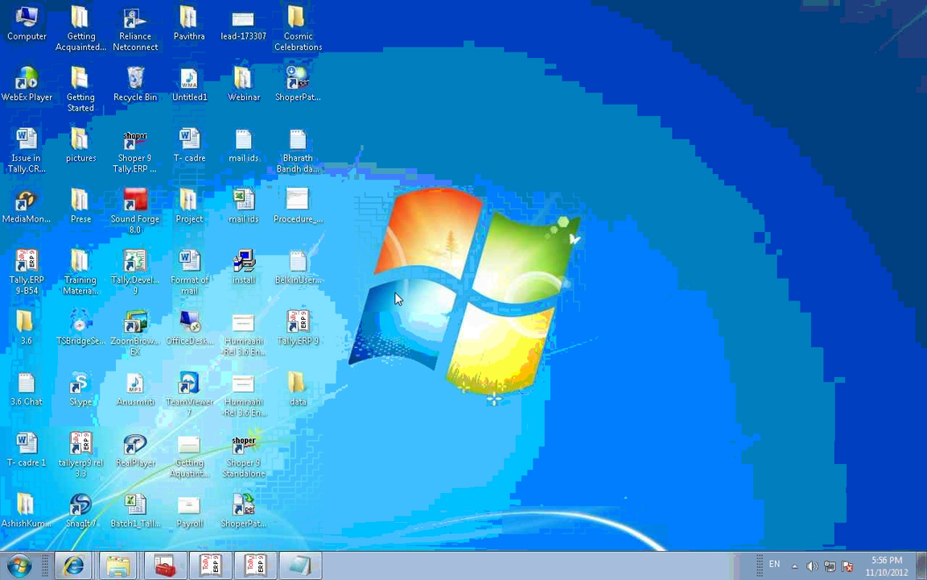
{"action": "double_click", "coordinate": [298, 388]}
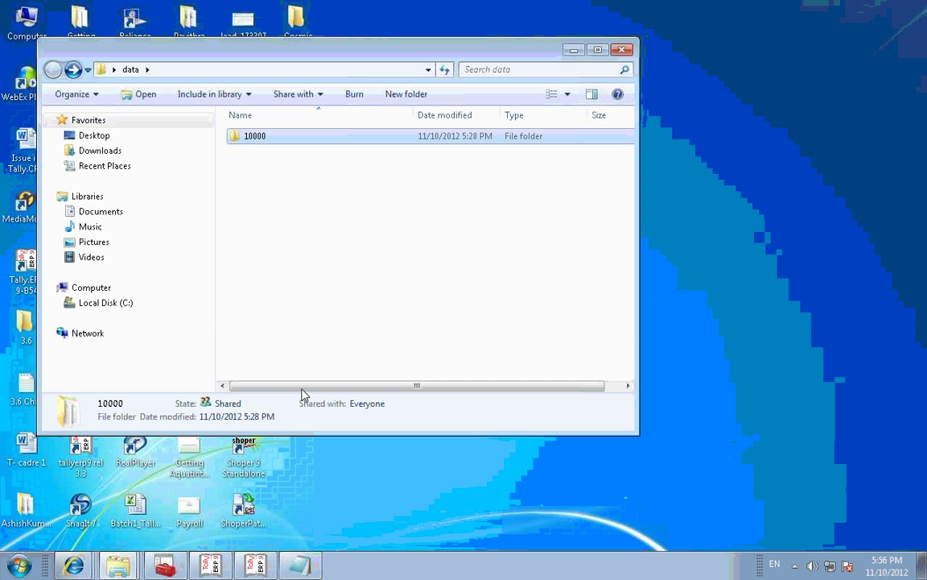
Step: Create a New Microsoft Excel Worksheet with its default name and select it
{"action": "right_click", "coordinate": [347, 199]}
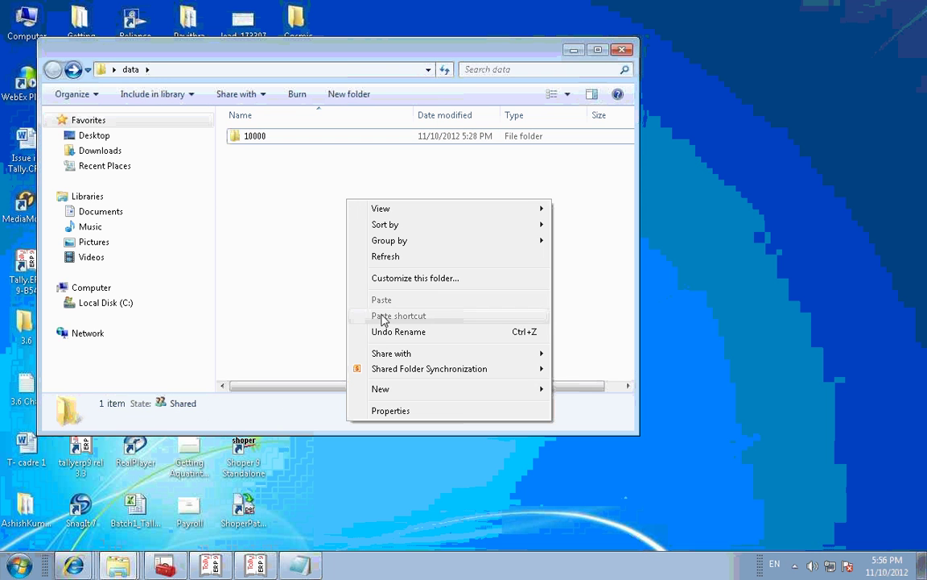
{"action": "mouse_move", "coordinate": [386, 393]}
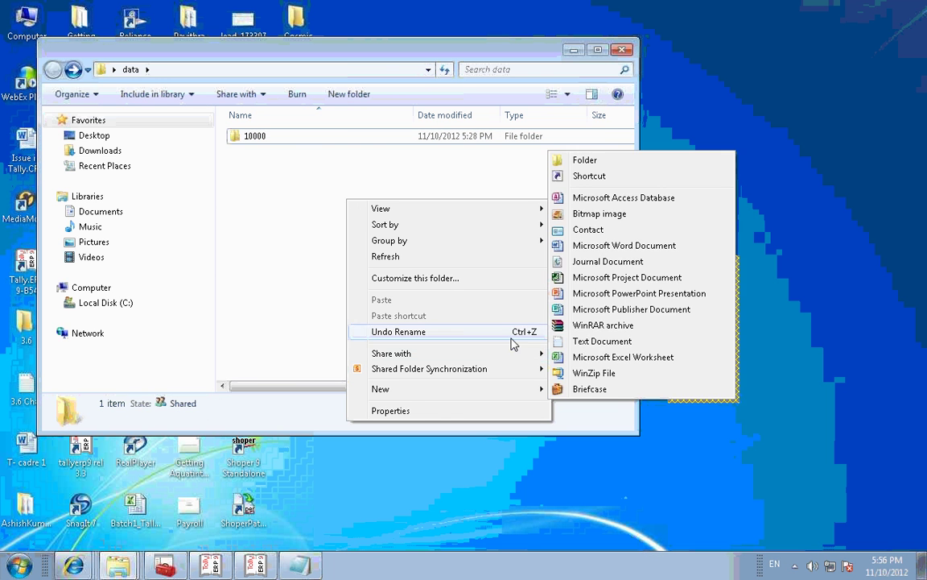
{"action": "mouse_move", "coordinate": [541, 388]}
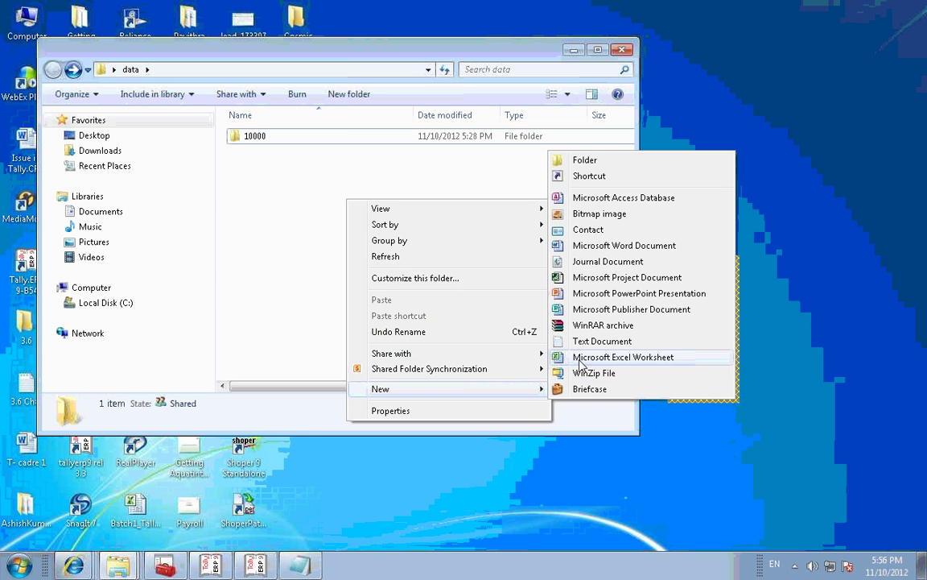
{"action": "left_click", "coordinate": [581, 364]}
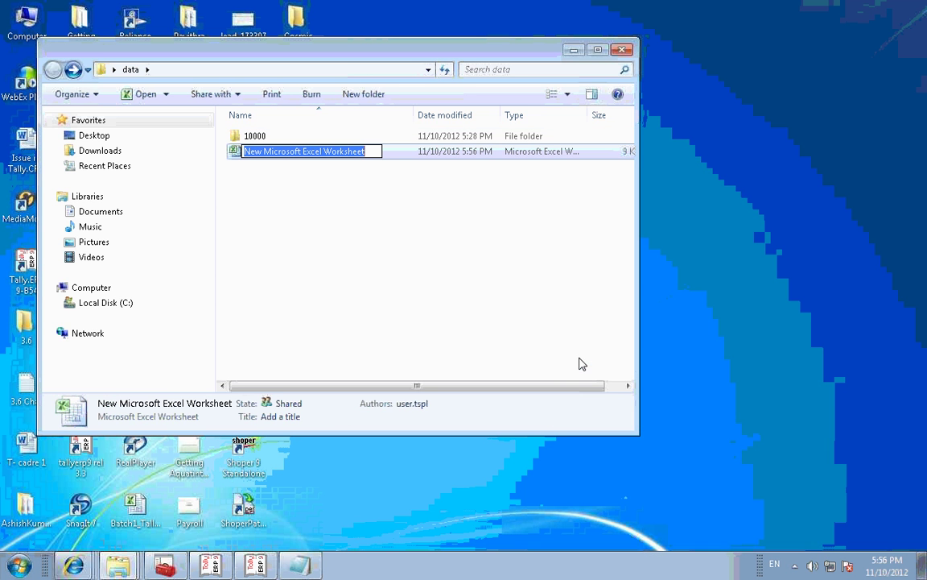
{"action": "left_click", "coordinate": [326, 231]}
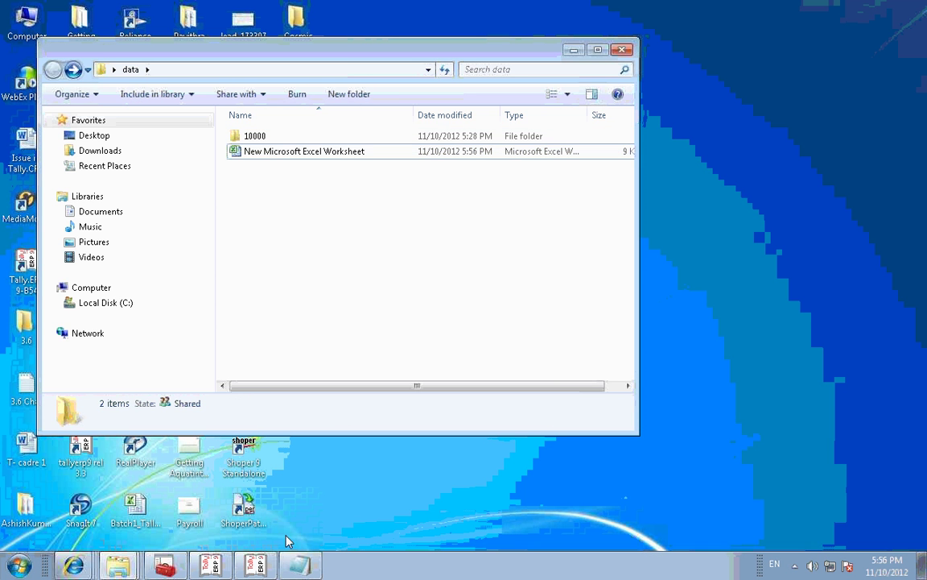
{"action": "left_click", "coordinate": [270, 566]}
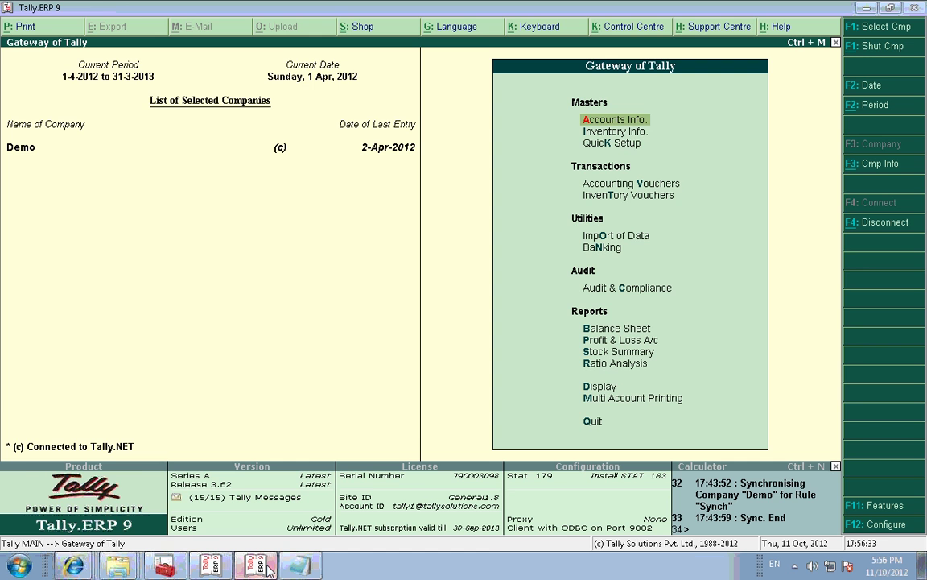
{"action": "left_click", "coordinate": [270, 566]}
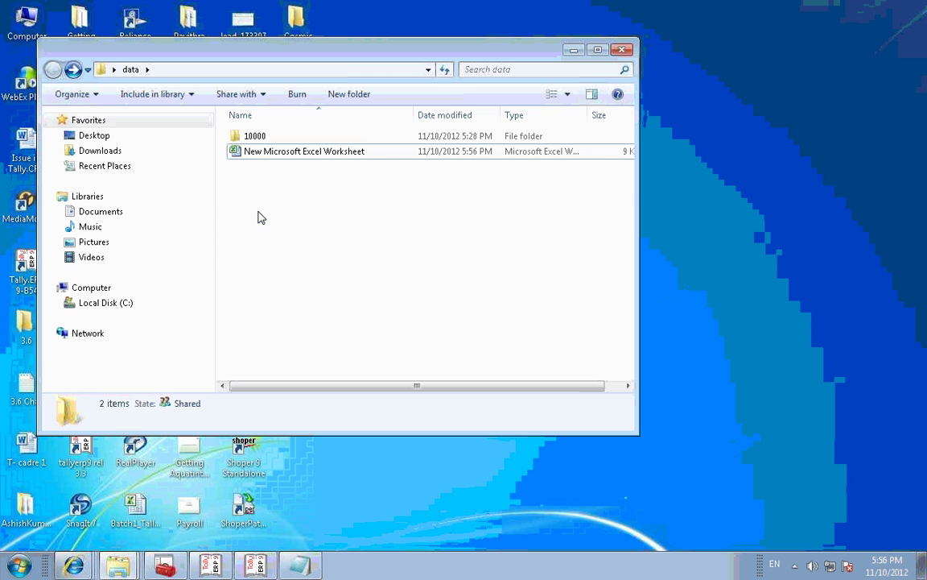
{"action": "left_click", "coordinate": [288, 154]}
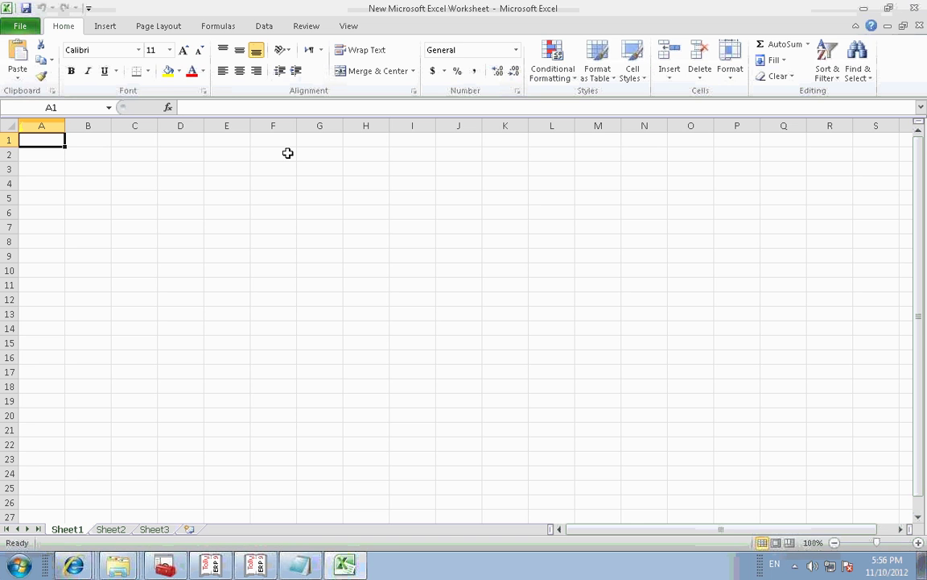
Step: Start a From Microsoft Query import and connect to the TallyODBC_9002 data source
{"action": "left_click", "coordinate": [266, 26]}
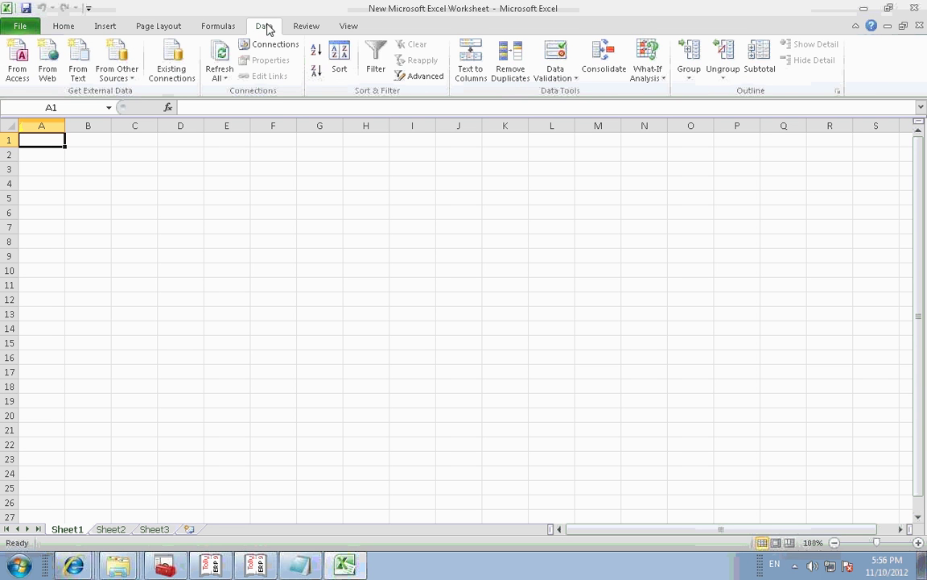
{"action": "left_click", "coordinate": [306, 27]}
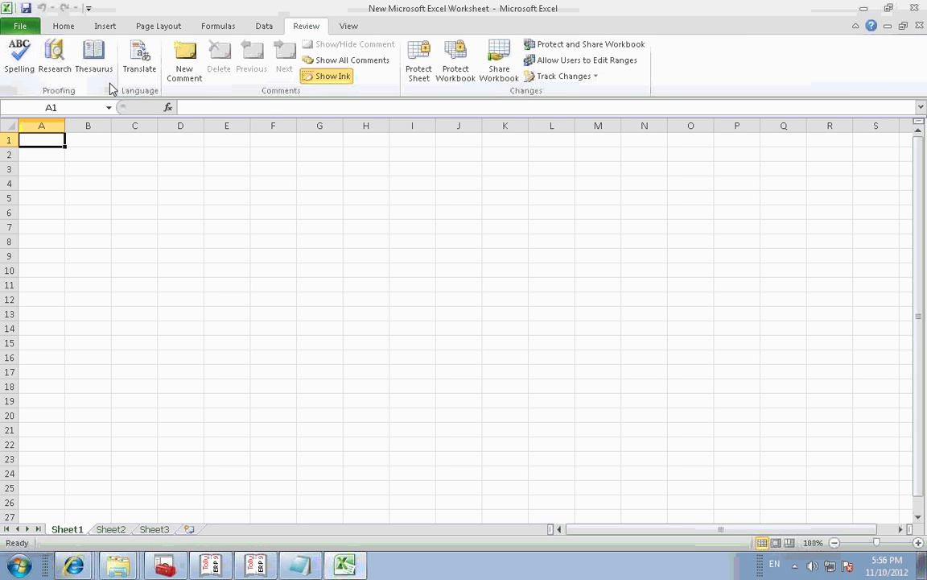
{"action": "left_click", "coordinate": [264, 29]}
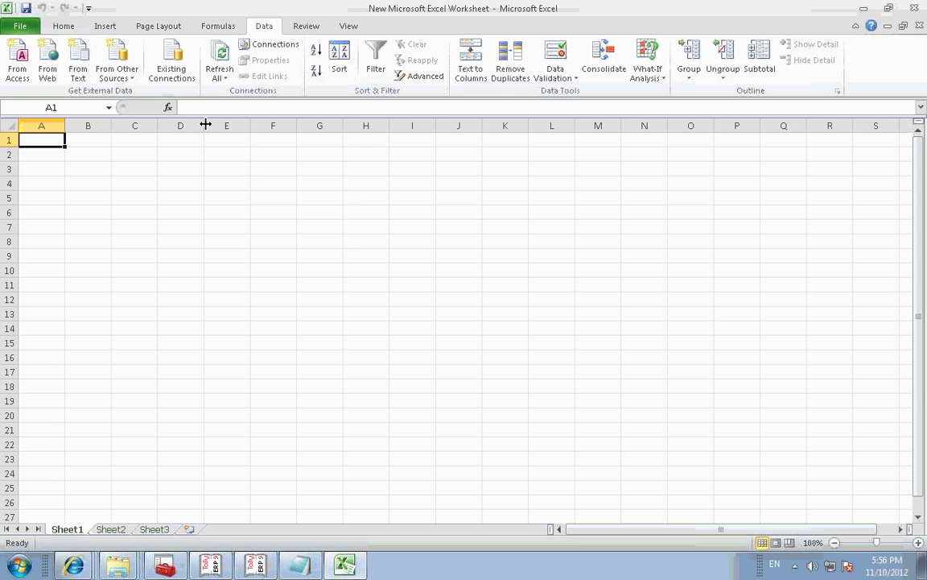
{"action": "left_click", "coordinate": [121, 80]}
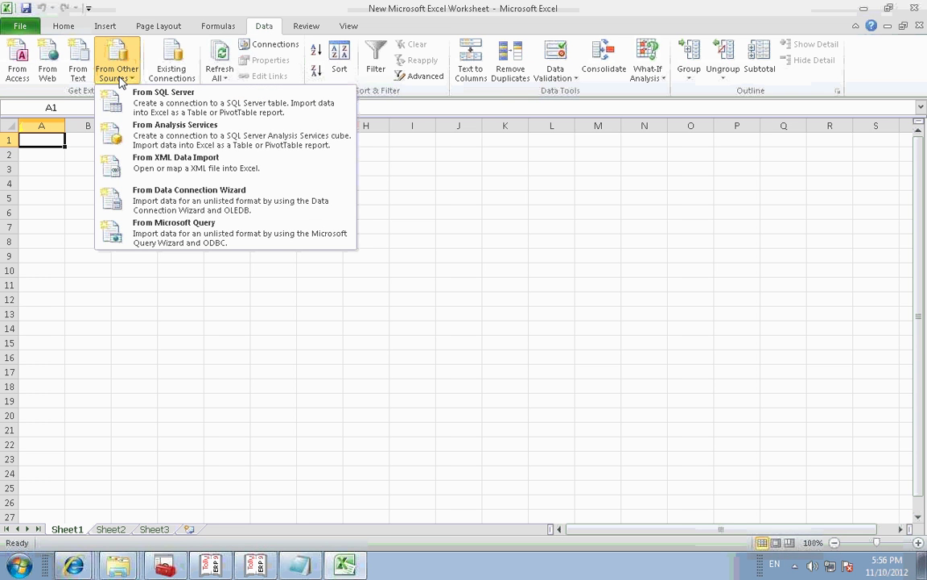
{"action": "left_click", "coordinate": [180, 238]}
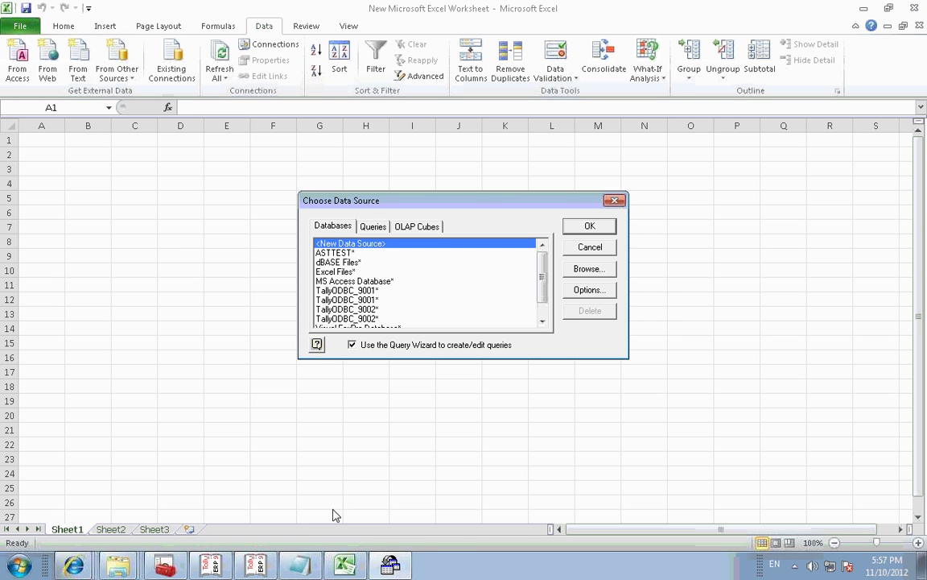
{"action": "left_click", "coordinate": [254, 566]}
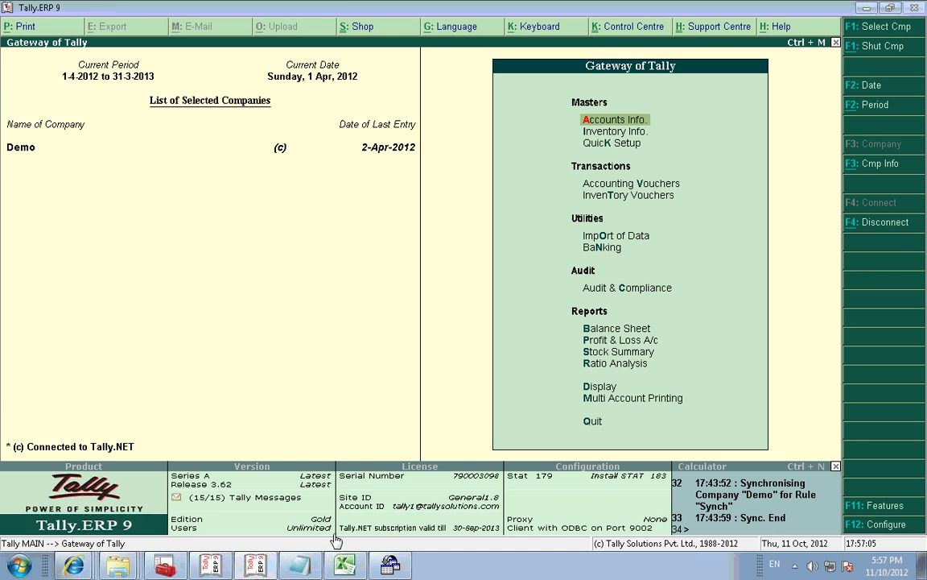
{"action": "left_click", "coordinate": [345, 566]}
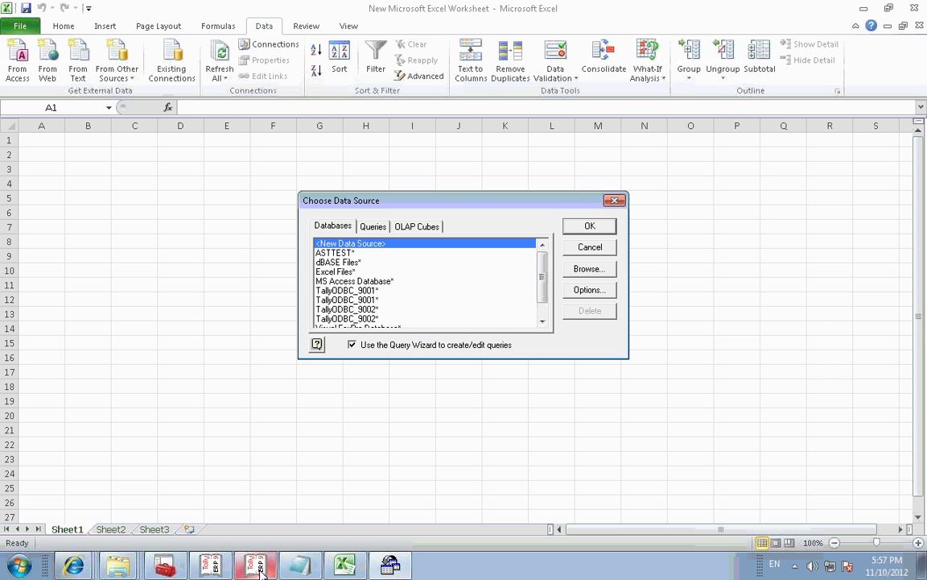
{"action": "double_click", "coordinate": [372, 314]}
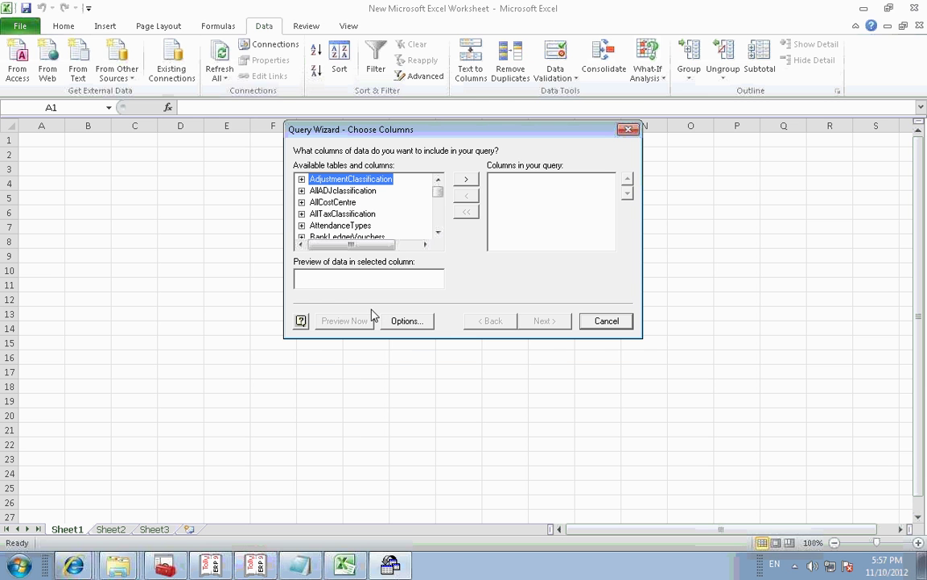
Step: Add the Ledger table's $Name, $Address, $CurrencyName, $EMail and $StateName columns to the query
{"action": "left_click", "coordinate": [355, 214]}
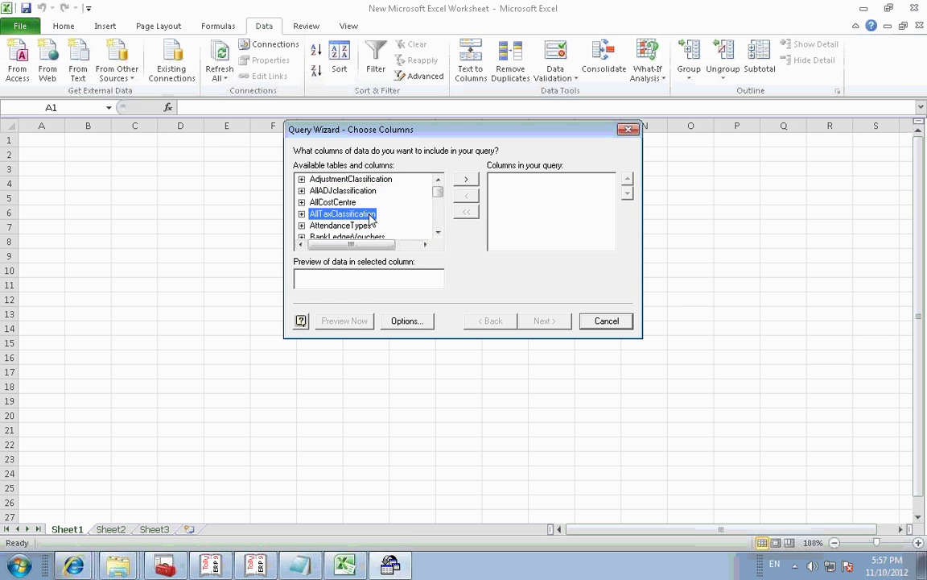
{"action": "key", "text": "l"}
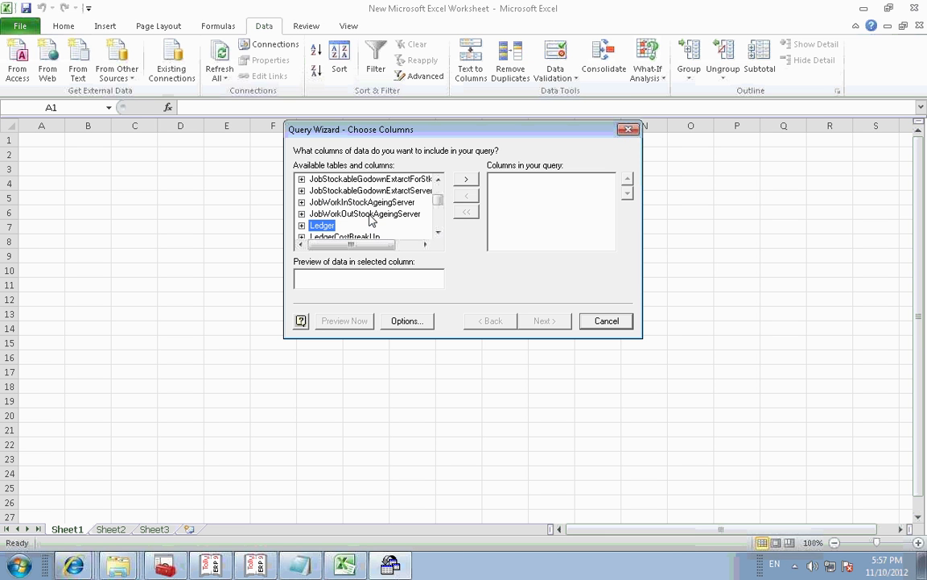
{"action": "left_click", "coordinate": [301, 226]}
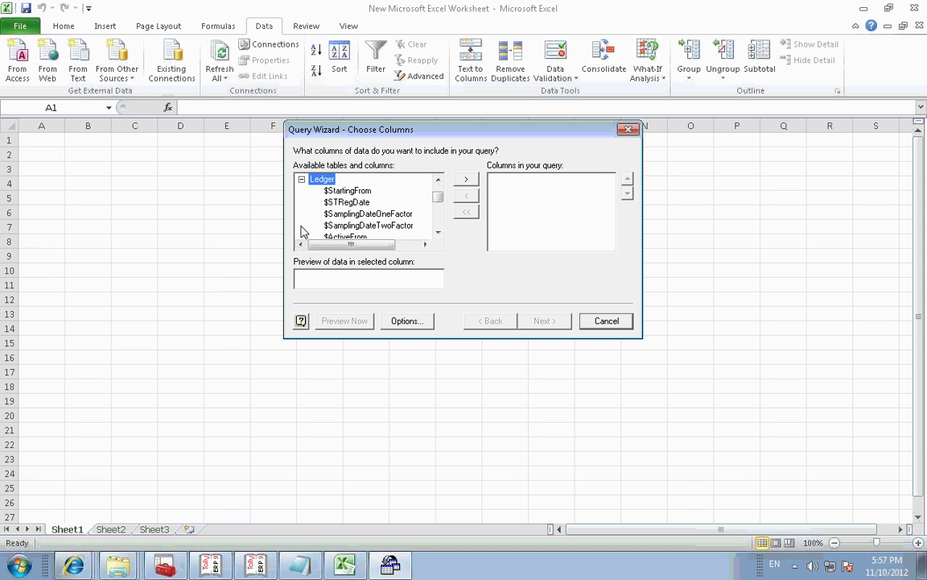
{"action": "left_click", "coordinate": [386, 215]}
{"action": "key", "text": "Down"}
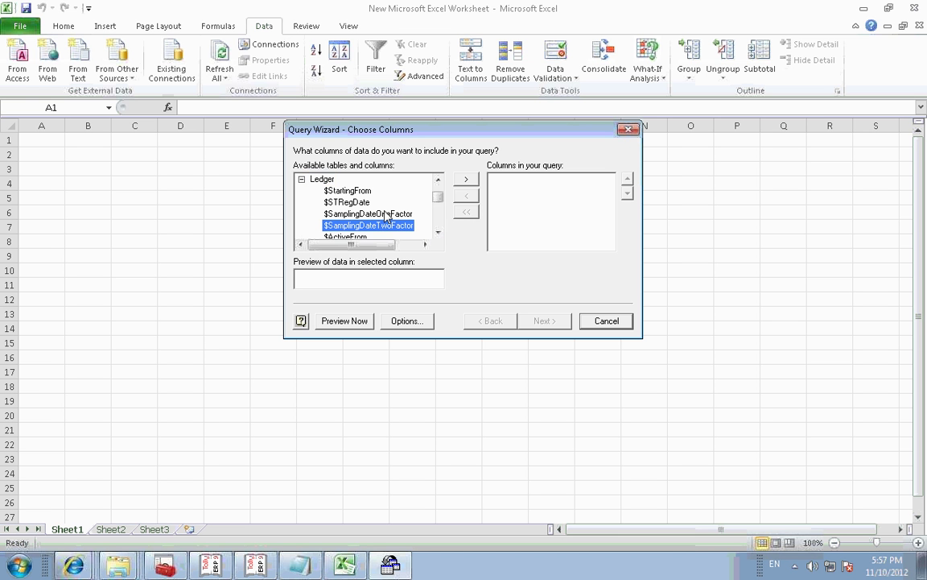
{"action": "key", "text": "Down"}
{"action": "key", "text": "Down"}
{"action": "key", "text": "Down"}
{"action": "key", "text": "Down"}
{"action": "key", "text": "Down"}
{"action": "key", "text": "Down"}
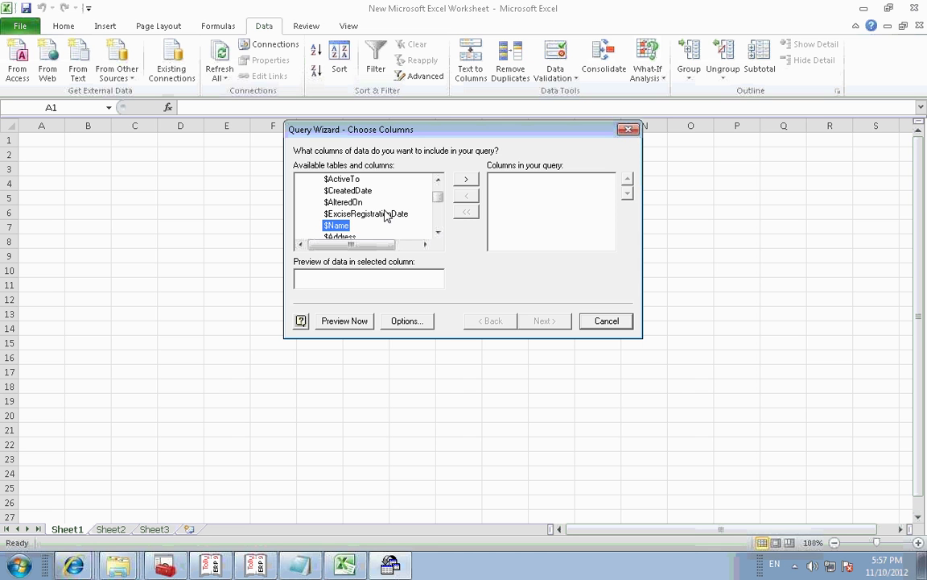
{"action": "left_click", "coordinate": [465, 181]}
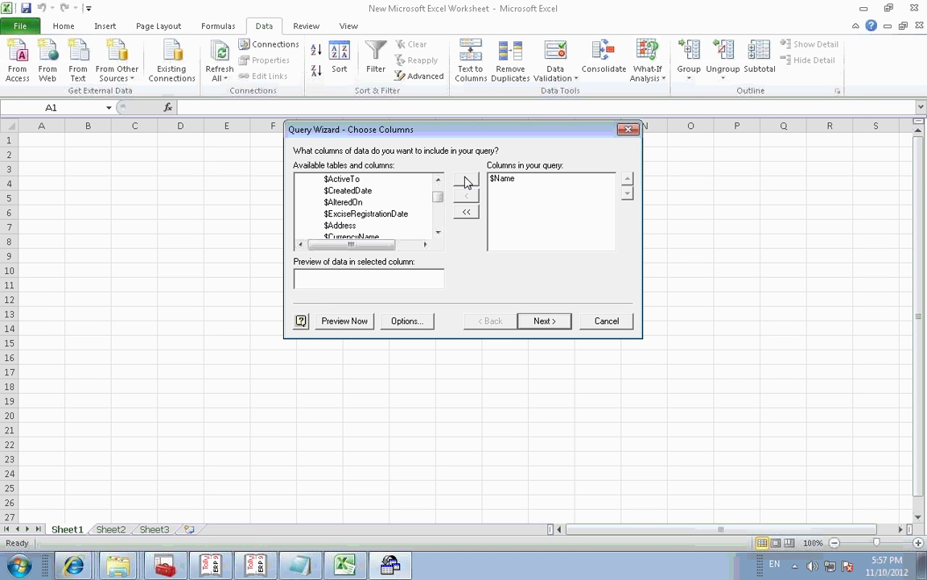
{"action": "left_click", "coordinate": [465, 181]}
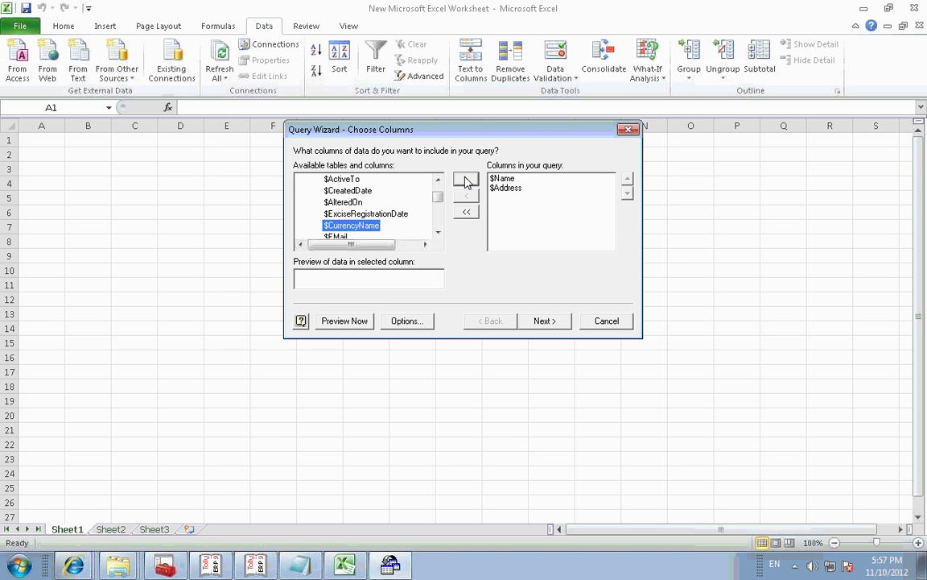
{"action": "left_click", "coordinate": [465, 180]}
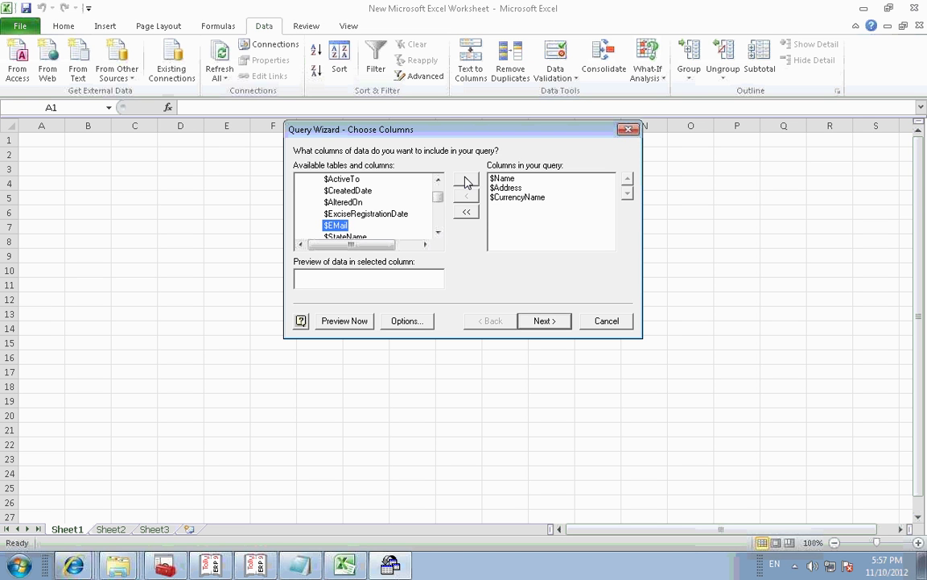
{"action": "left_click", "coordinate": [465, 181]}
{"action": "left_click", "coordinate": [465, 180]}
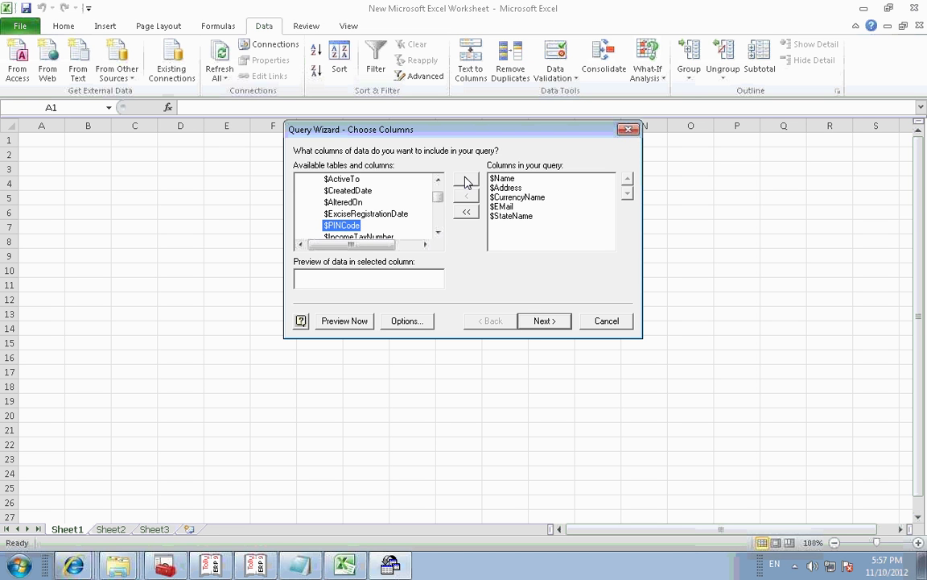
Step: Skip filtering and sorting, finish the wizard, and place the data as a table at A1
{"action": "left_click", "coordinate": [546, 324]}
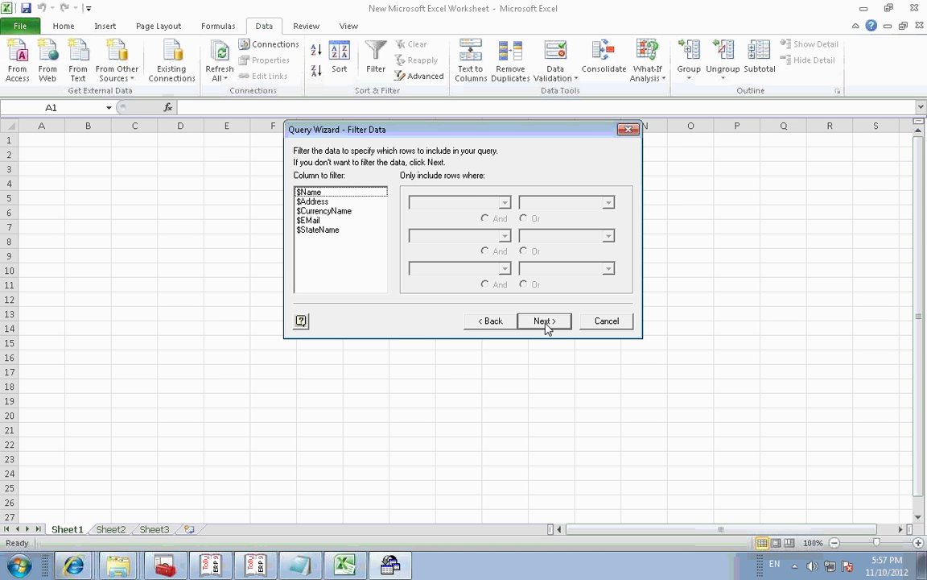
{"action": "left_click", "coordinate": [545, 323]}
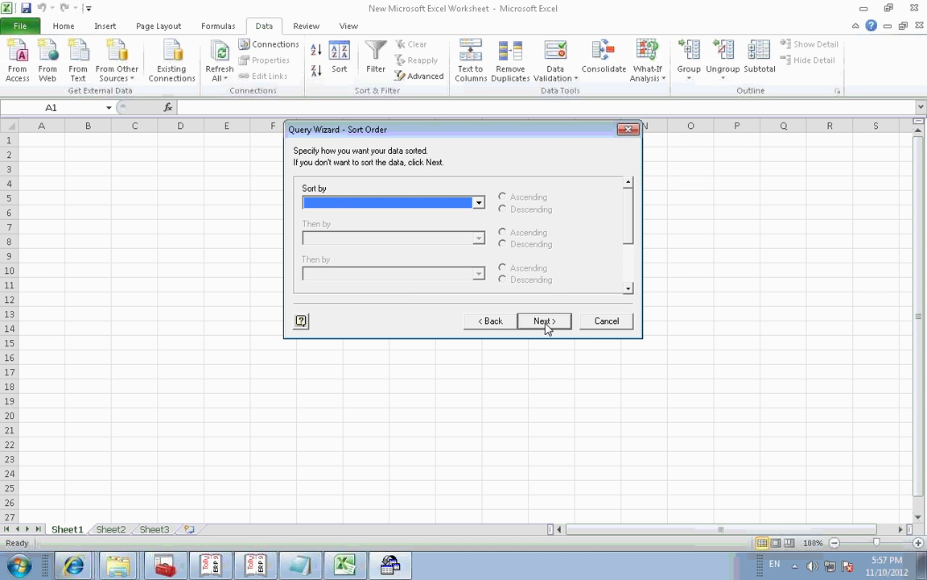
{"action": "left_click", "coordinate": [545, 322]}
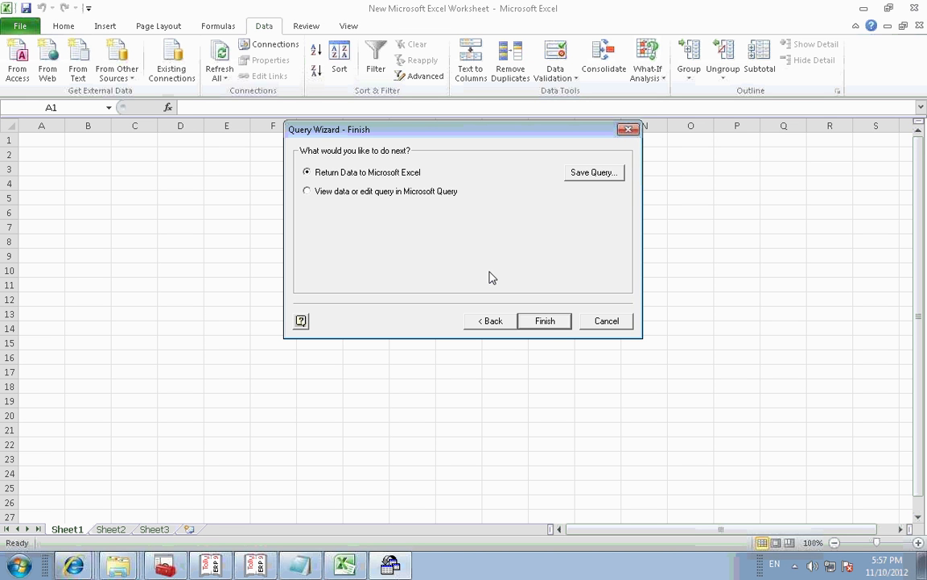
{"action": "left_click", "coordinate": [547, 324]}
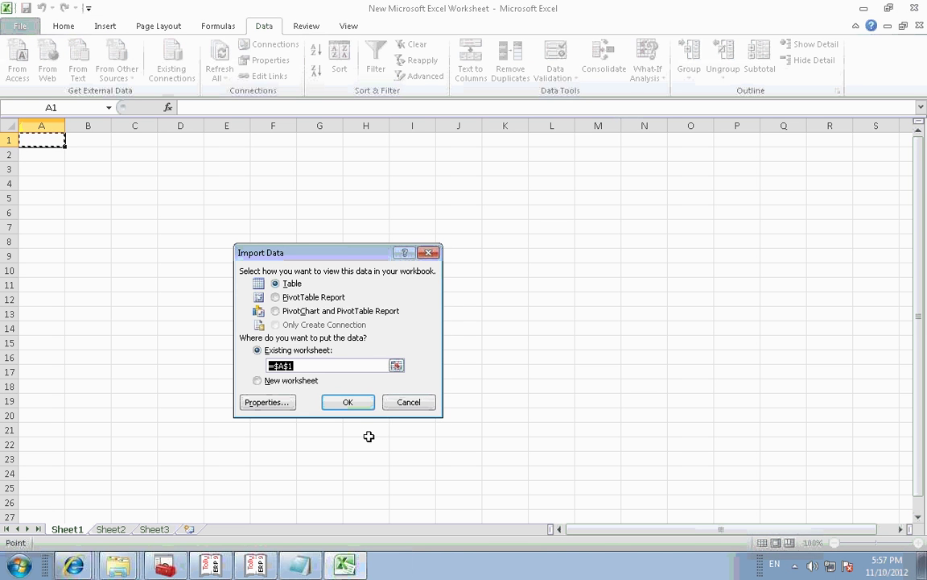
{"action": "left_click", "coordinate": [356, 403]}
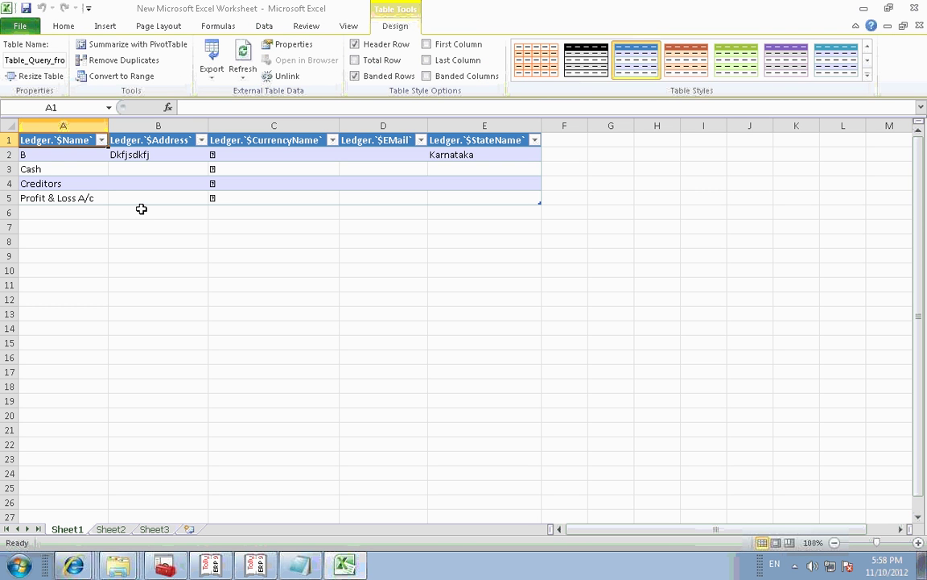
Step: Check ledger B's address in B2 and state Karnataka in E2, then select empty cell E12
{"action": "left_click", "coordinate": [143, 155]}
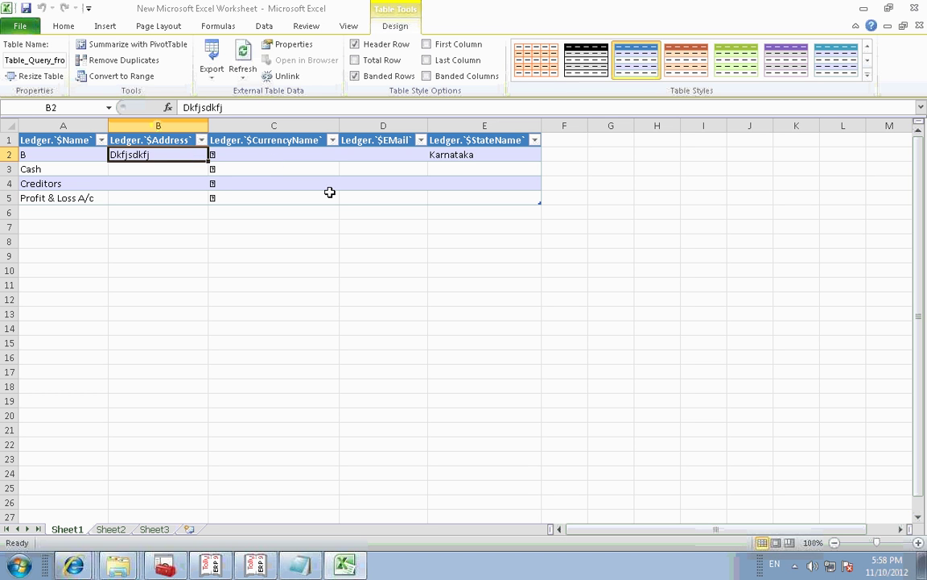
{"action": "left_click", "coordinate": [474, 155]}
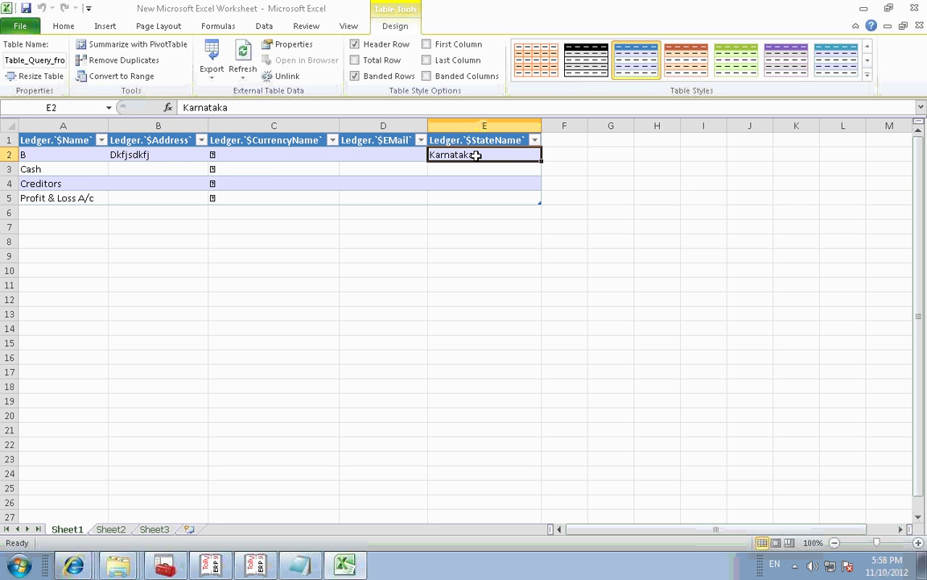
{"action": "left_click", "coordinate": [454, 294]}
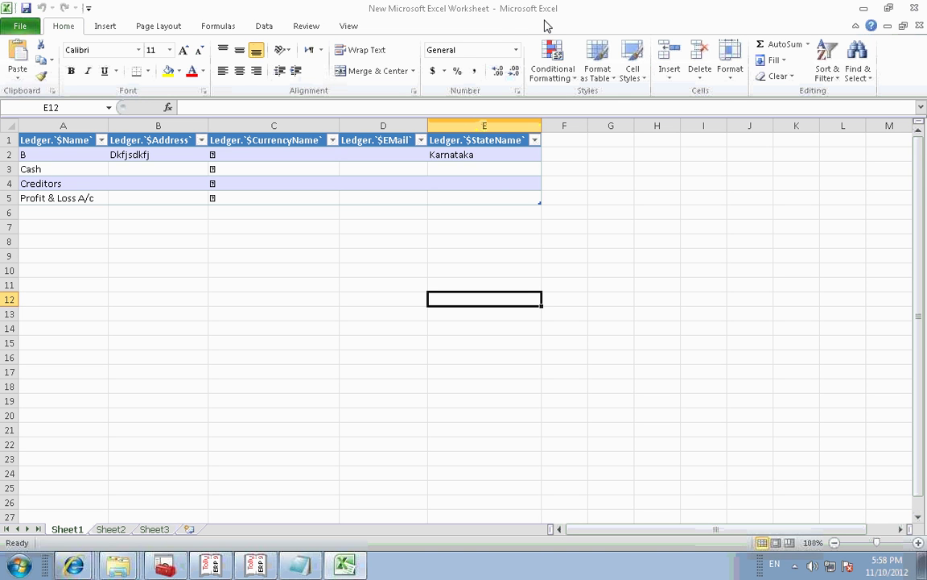
{"action": "key", "text": "alt+Tab"}
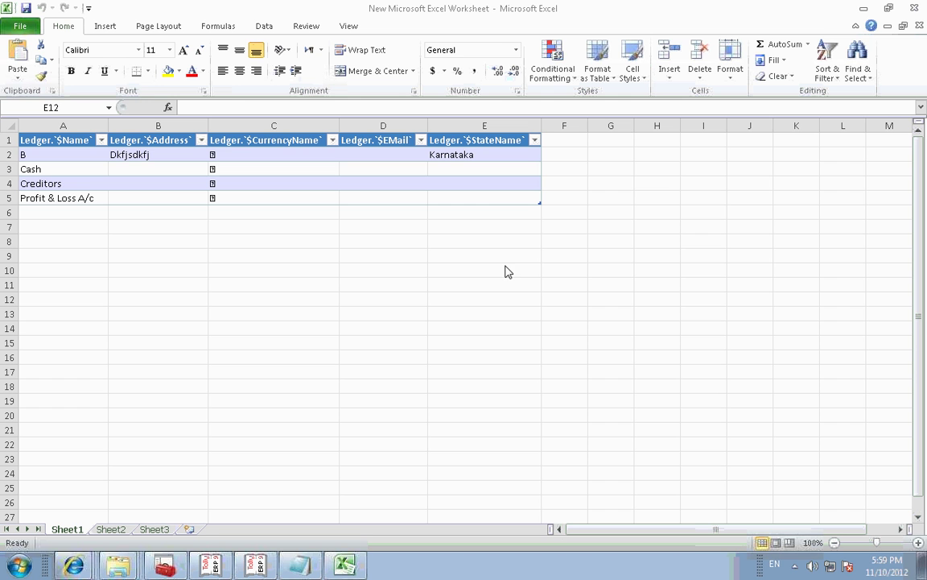
{"action": "left_click", "coordinate": [71, 529]}
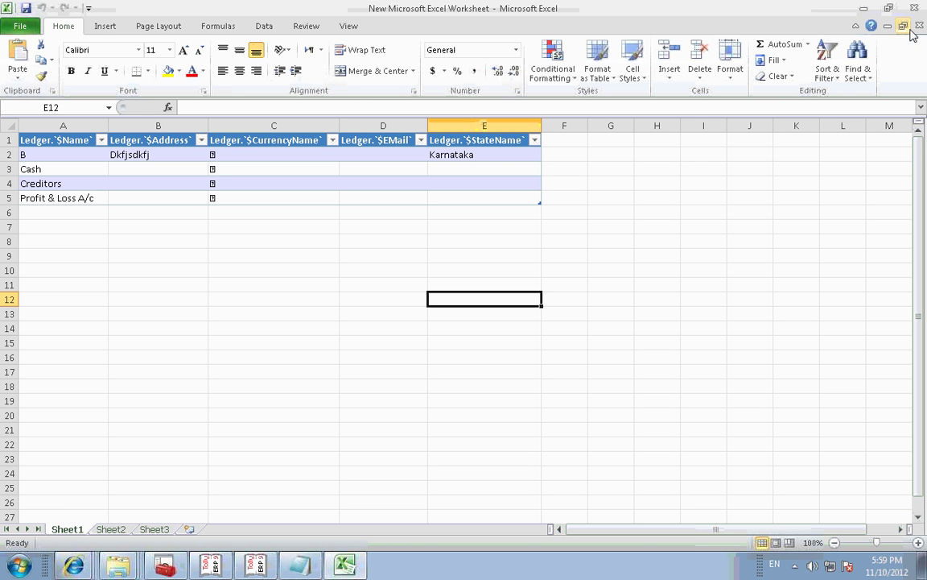
Step: On Sheet2, start a From Microsoft Query import and connect to the TallyODBC data source
{"action": "left_click", "coordinate": [112, 528]}
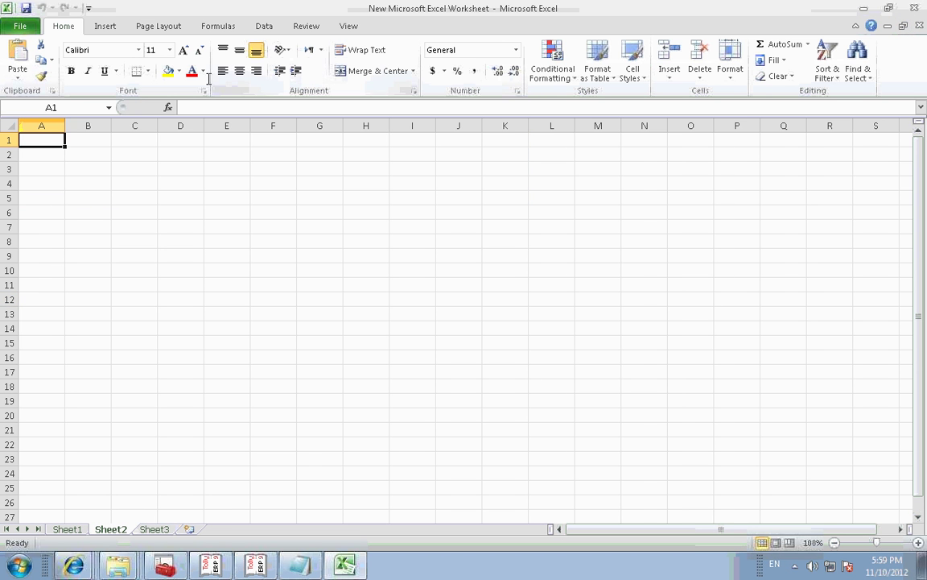
{"action": "left_click", "coordinate": [264, 27]}
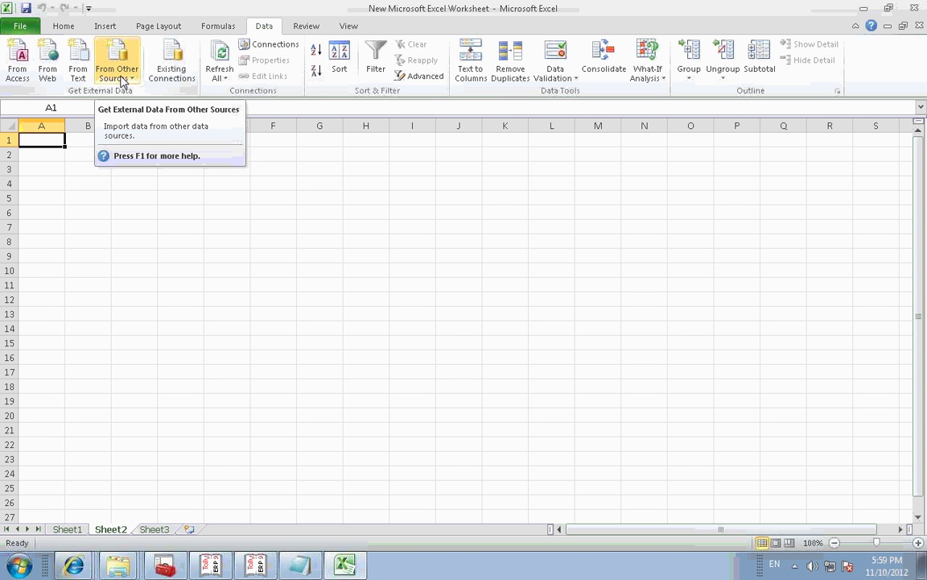
{"action": "left_click", "coordinate": [123, 81]}
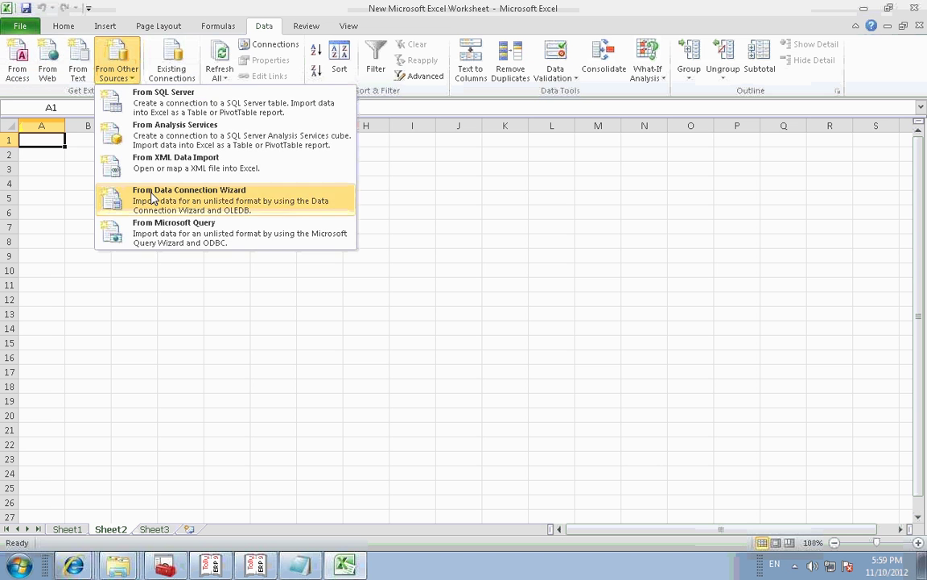
{"action": "left_click", "coordinate": [160, 231]}
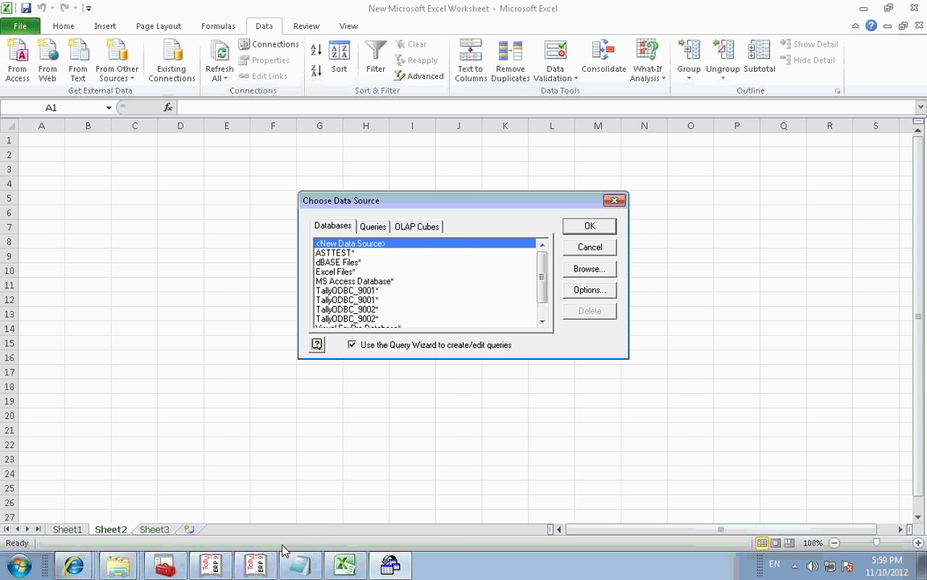
{"action": "left_click", "coordinate": [255, 563]}
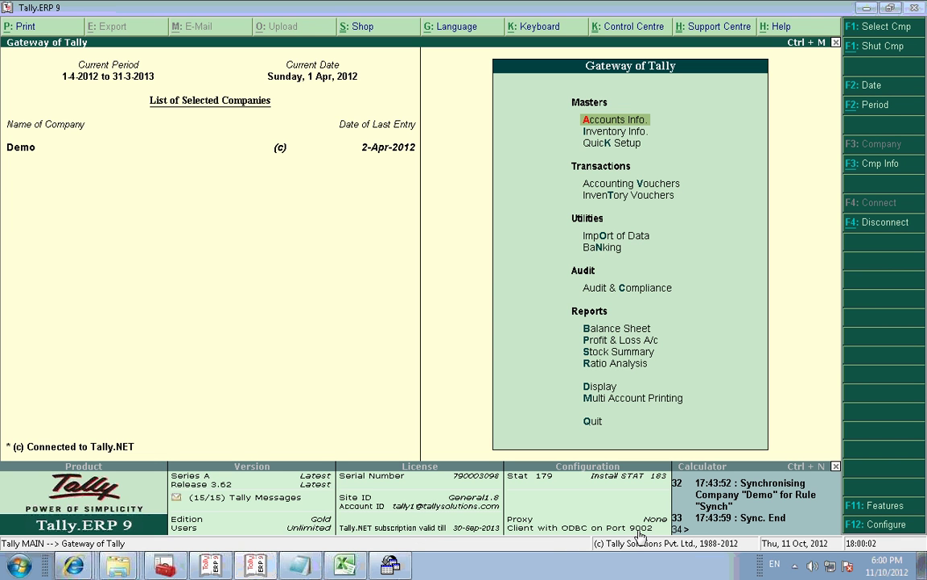
{"action": "left_click", "coordinate": [864, 11]}
{"action": "scroll", "coordinate": [548, 209], "scroll_direction": "down", "scroll_amount": 1}
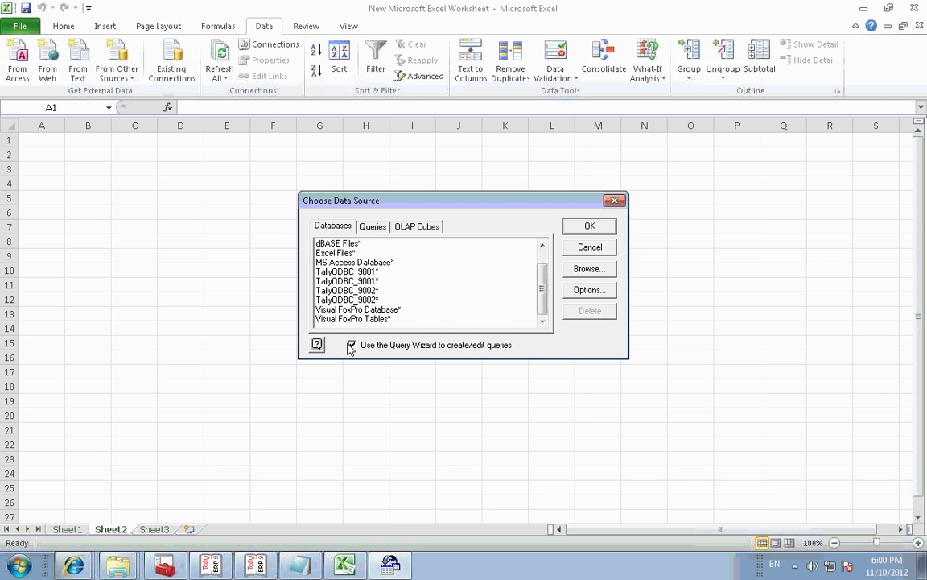
{"action": "double_click", "coordinate": [370, 298]}
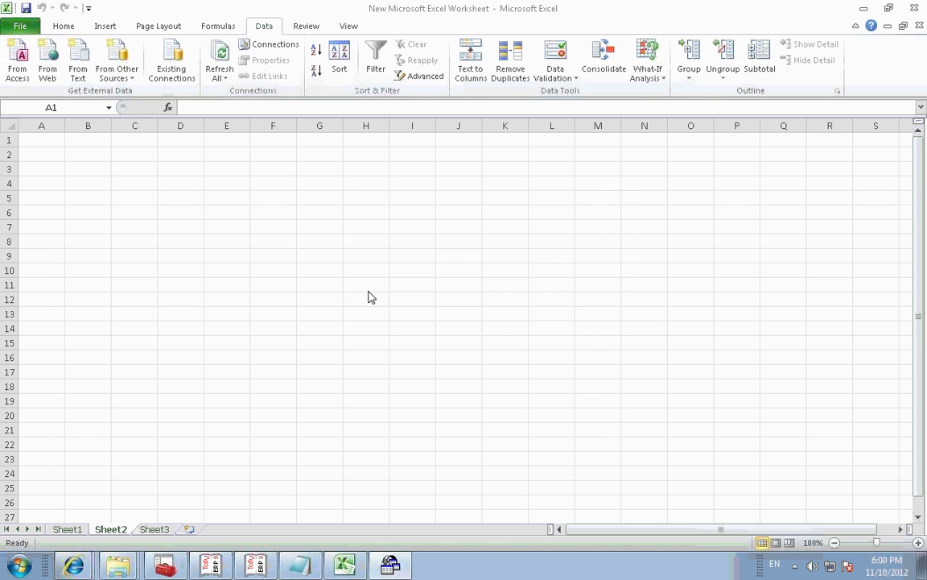
{"action": "left_click", "coordinate": [344, 192]}
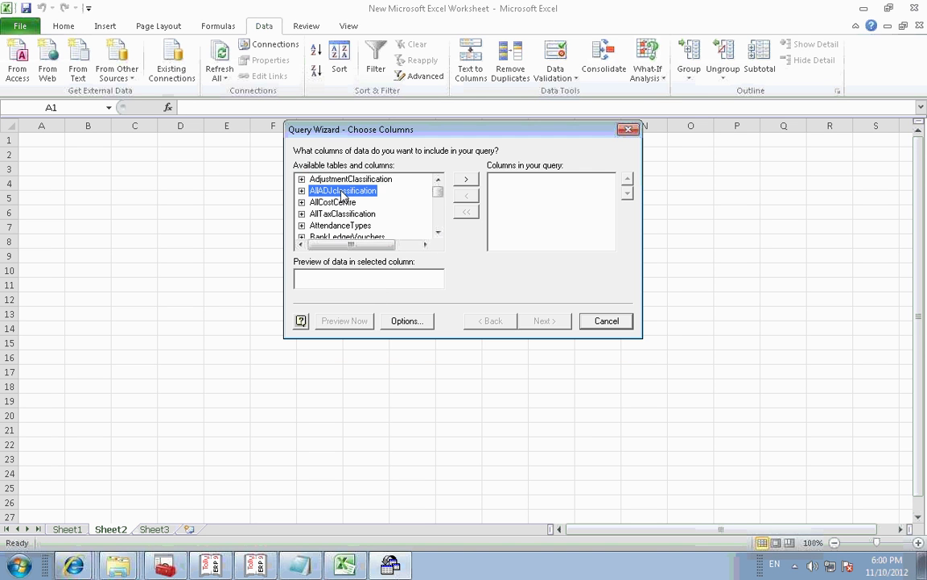
Step: Find the Ledger table in the Query Wizard and expand it to list its columns
{"action": "key", "text": "l"}
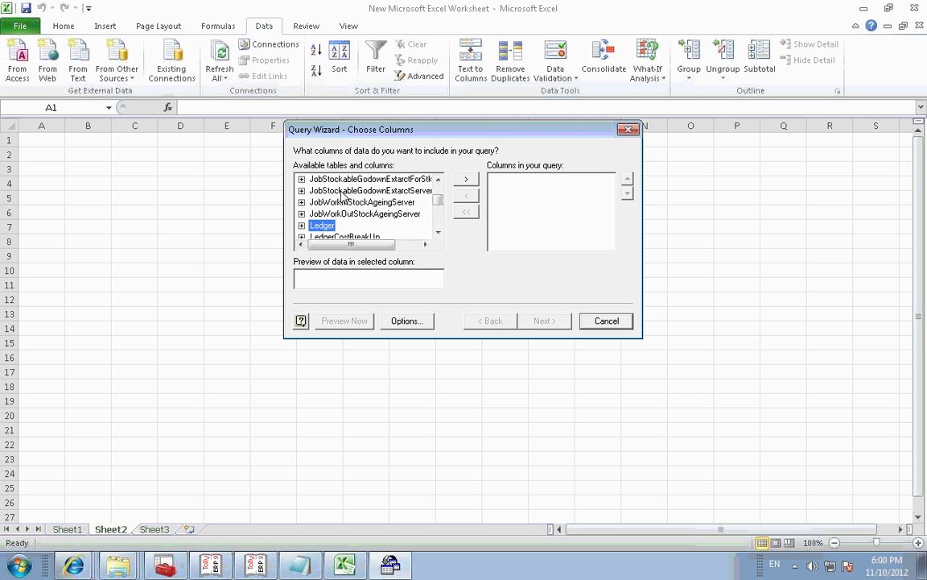
{"action": "left_click", "coordinate": [438, 231]}
{"action": "left_click", "coordinate": [438, 232]}
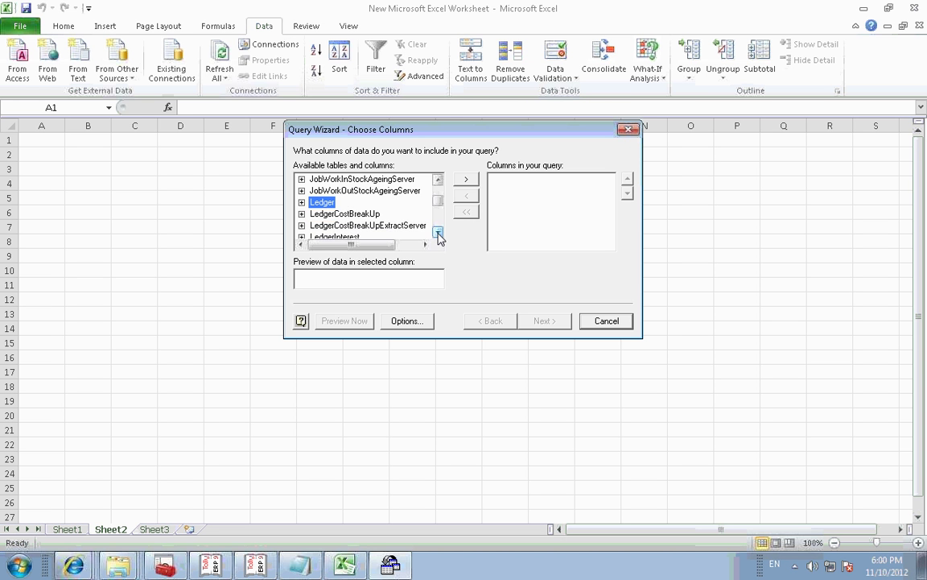
{"action": "left_click", "coordinate": [302, 202]}
{"action": "left_click", "coordinate": [341, 201]}
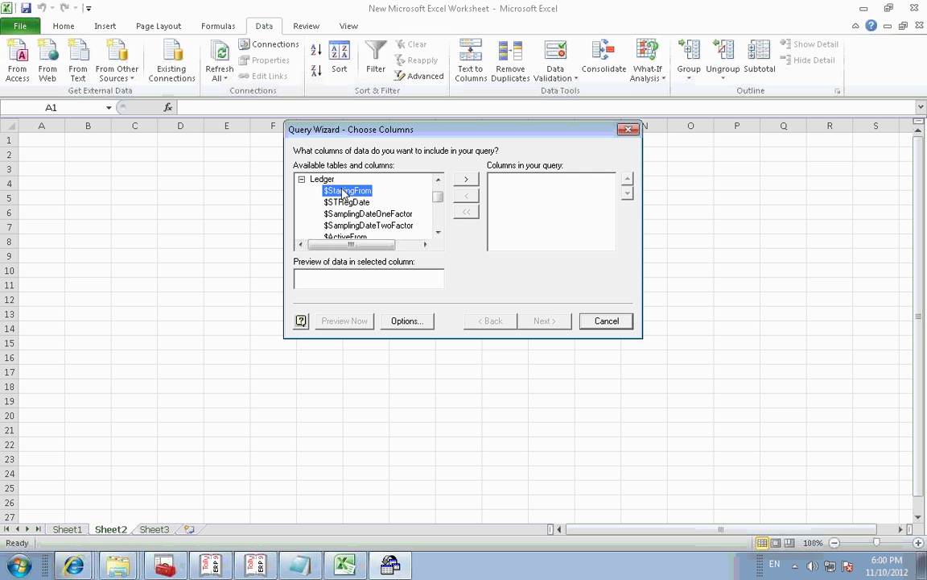
{"action": "key", "text": "Down"}
{"action": "key", "text": "Down"}
{"action": "key", "text": "Down"}
{"action": "key", "text": "Down"}
{"action": "key", "text": "Down"}
{"action": "key", "text": "Down"}
{"action": "key", "text": "Down"}
{"action": "key", "text": "Down"}
{"action": "key", "text": "Down"}
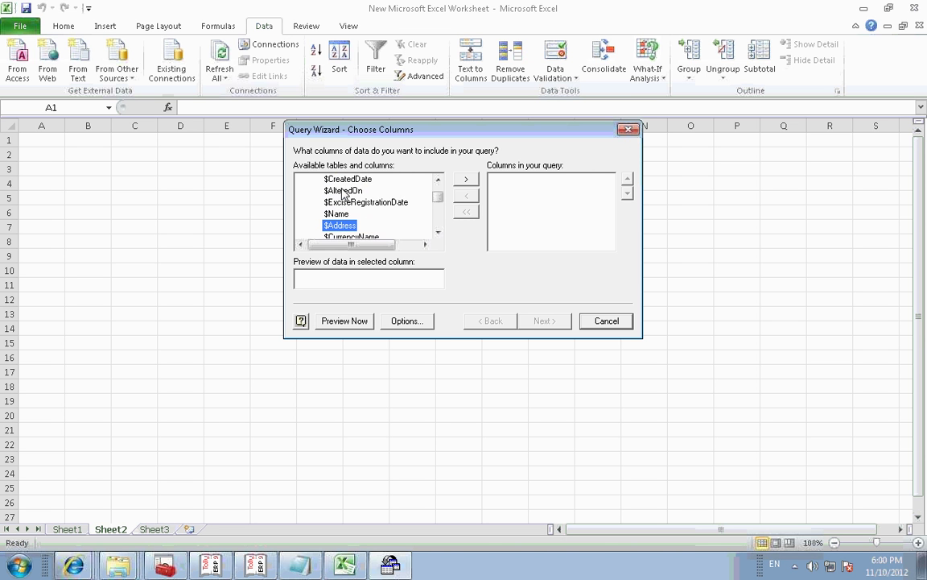
{"action": "key", "text": "Up"}
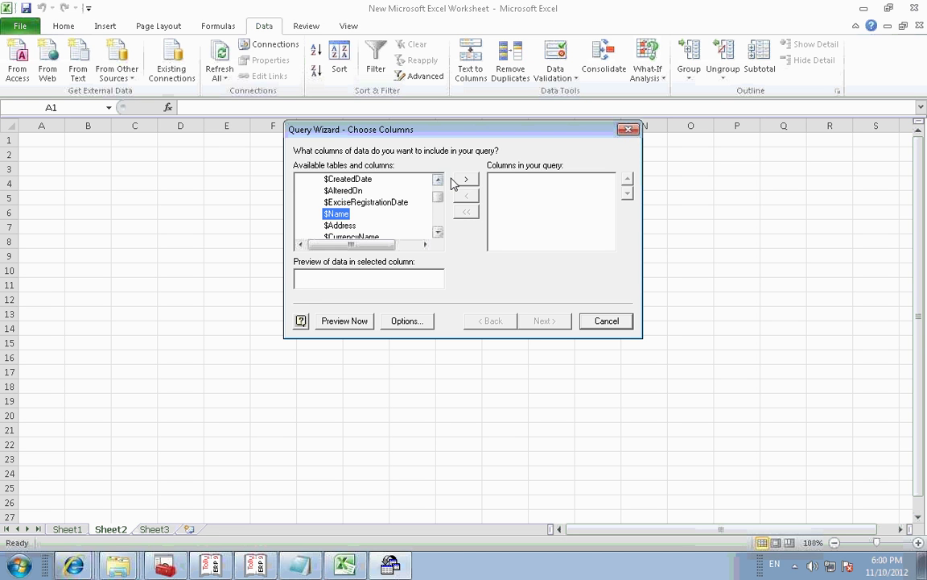
Step: Add Name, Address, CurrencyName, $EMail, $StateName and $IncomeTaxNumber to the query columns
{"action": "left_click", "coordinate": [467, 180]}
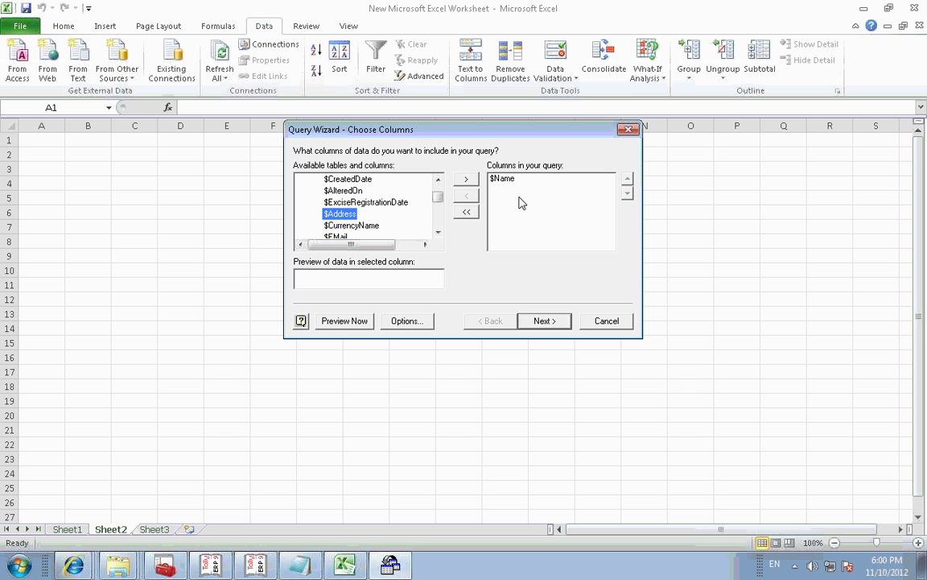
{"action": "left_click", "coordinate": [465, 179]}
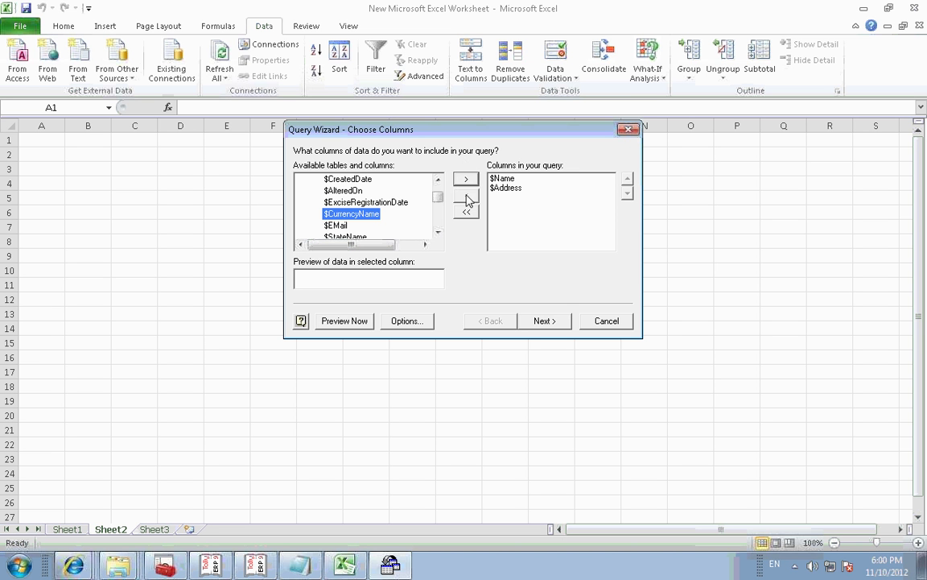
{"action": "left_click", "coordinate": [465, 181]}
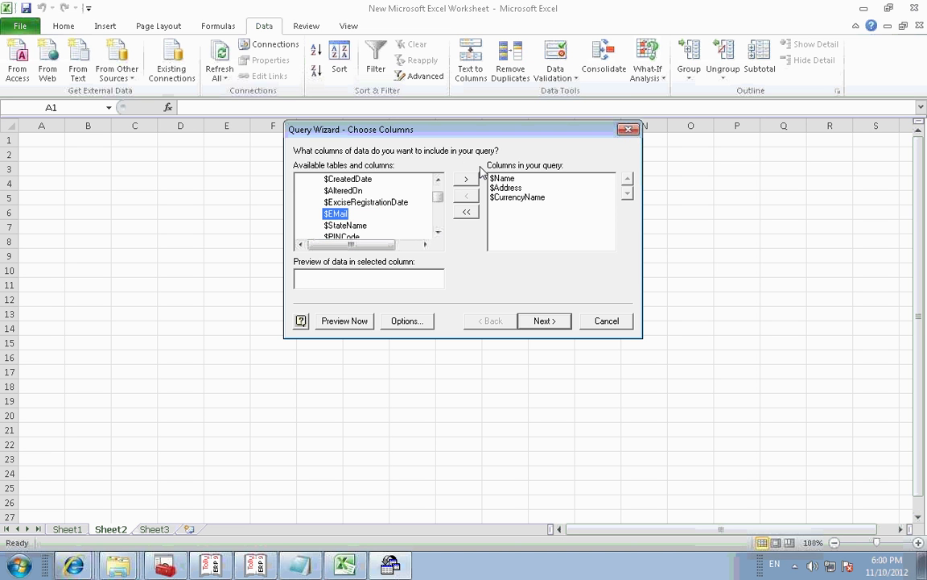
{"action": "left_click", "coordinate": [466, 181]}
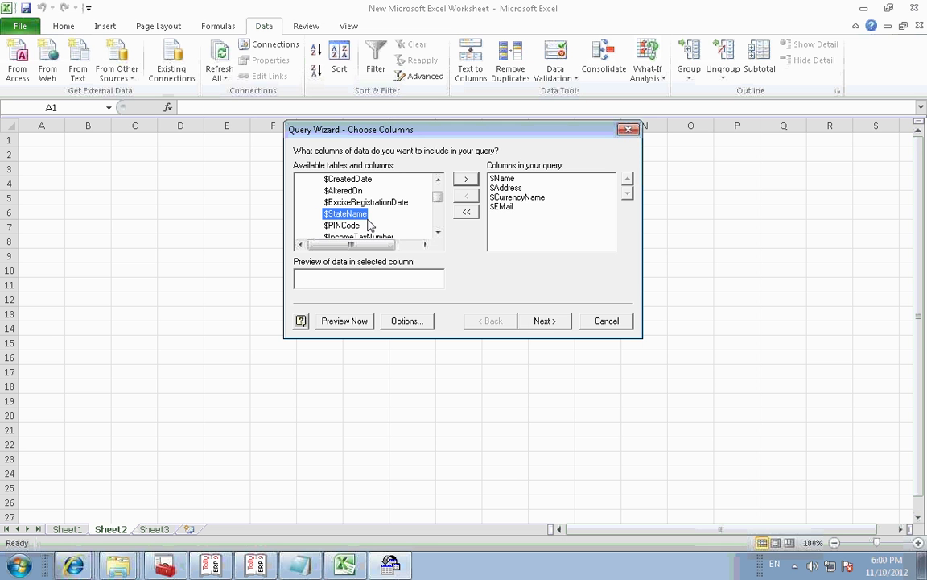
{"action": "left_click", "coordinate": [469, 181]}
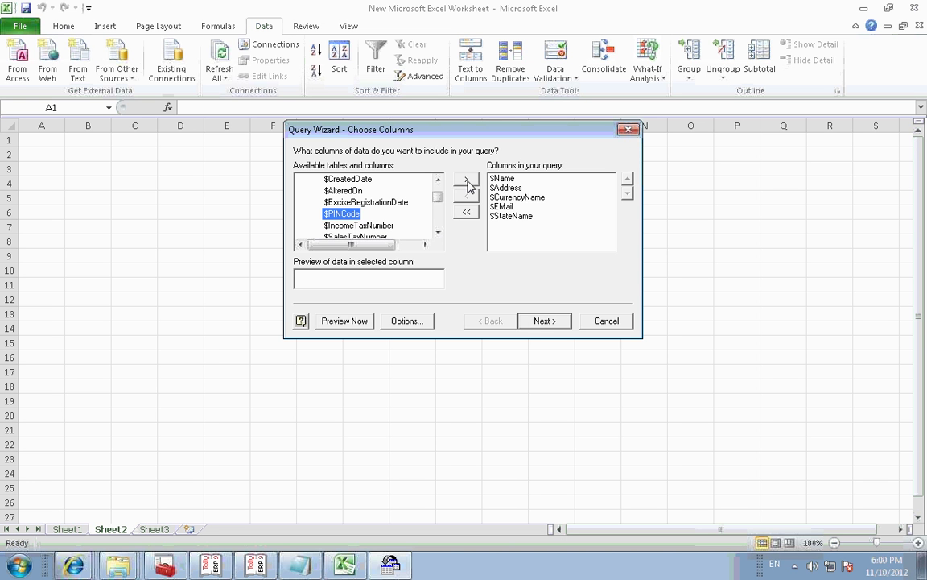
{"action": "left_click", "coordinate": [379, 225]}
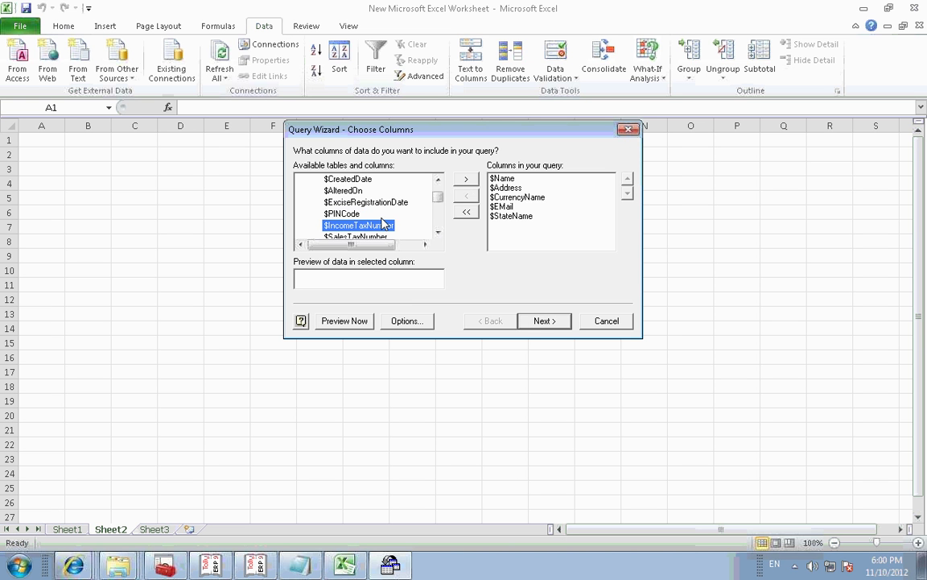
{"action": "left_click", "coordinate": [466, 180]}
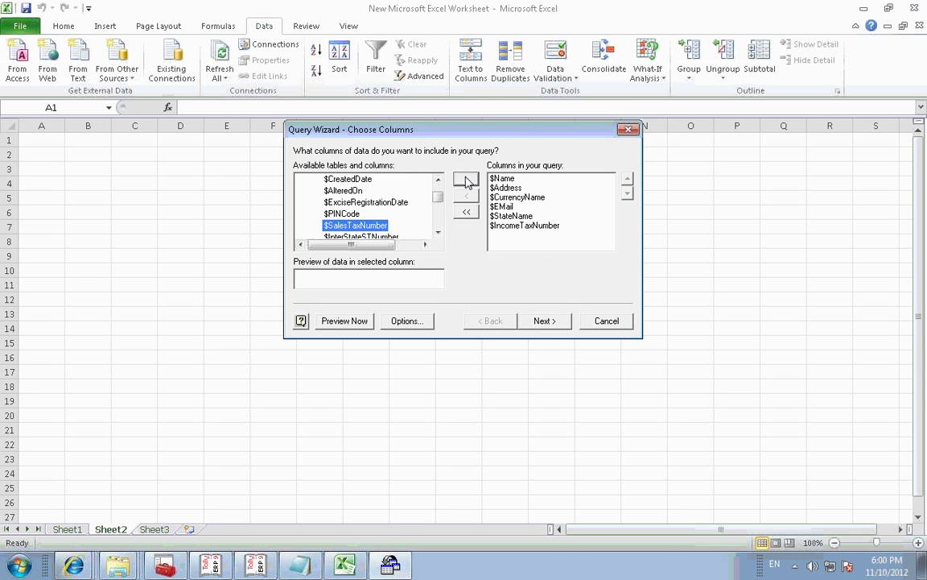
Step: Skip filtering and sorting and finish the Query Wizard
{"action": "left_click", "coordinate": [550, 322]}
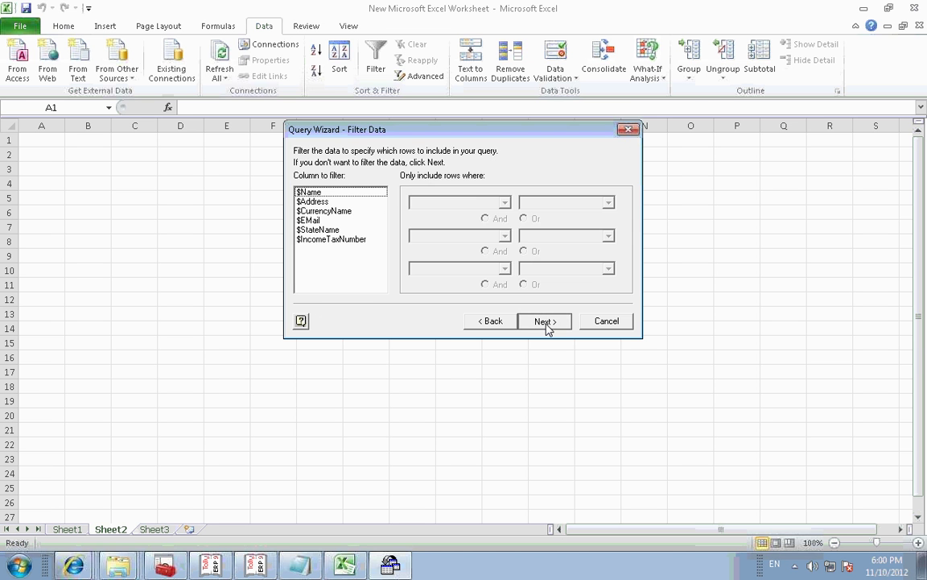
{"action": "left_click", "coordinate": [546, 322]}
{"action": "left_click", "coordinate": [546, 326]}
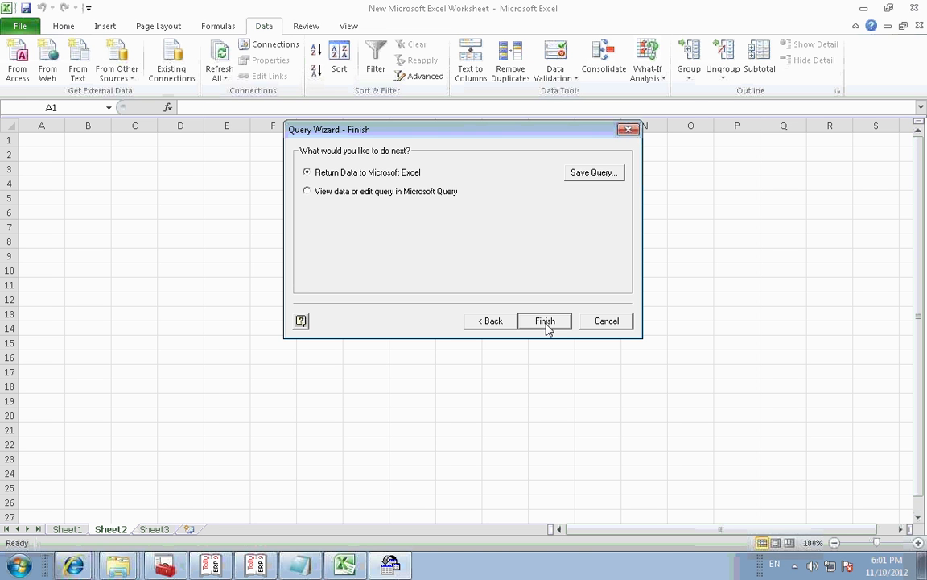
{"action": "left_click", "coordinate": [545, 321]}
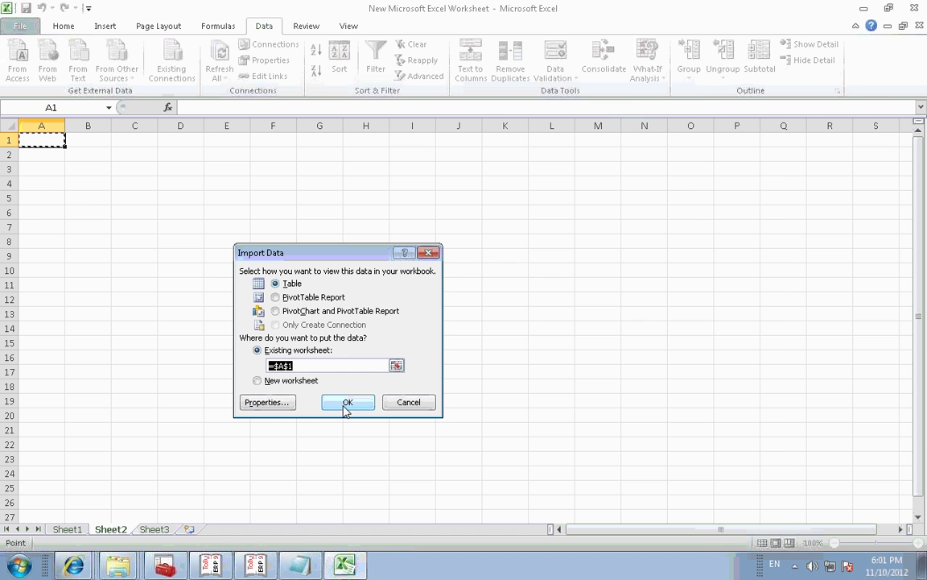
Step: Place the Ledger query results as a table at $A$1 on Sheet2, then minimize Excel
{"action": "left_click", "coordinate": [346, 403]}
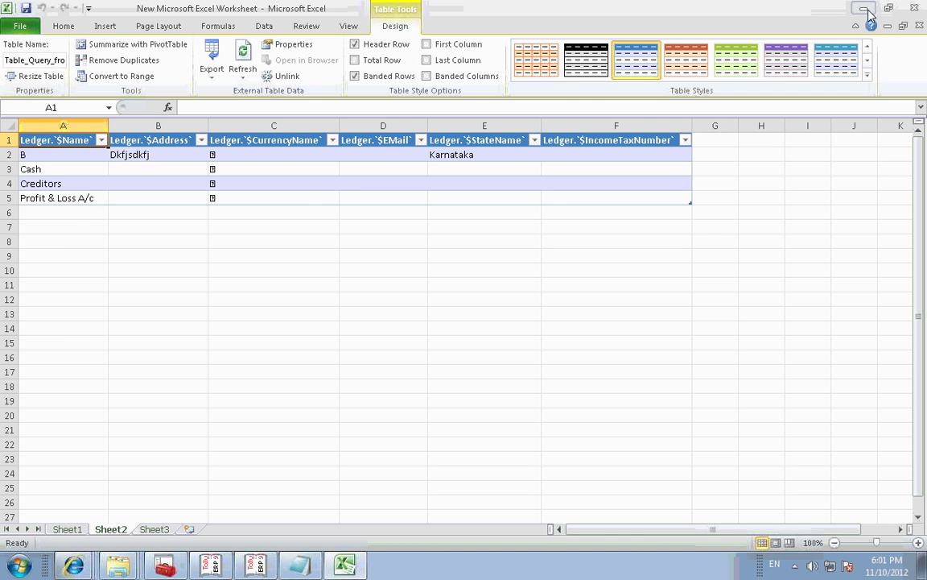
{"action": "left_click", "coordinate": [866, 10]}
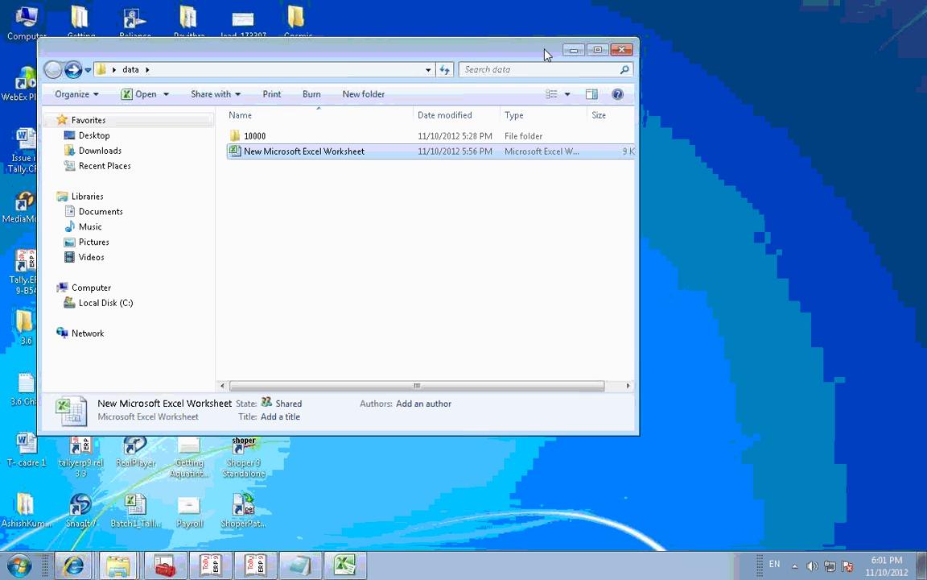
Step: Open the data folder's Properties and review its Security and Sharing settings
{"action": "left_click", "coordinate": [573, 50]}
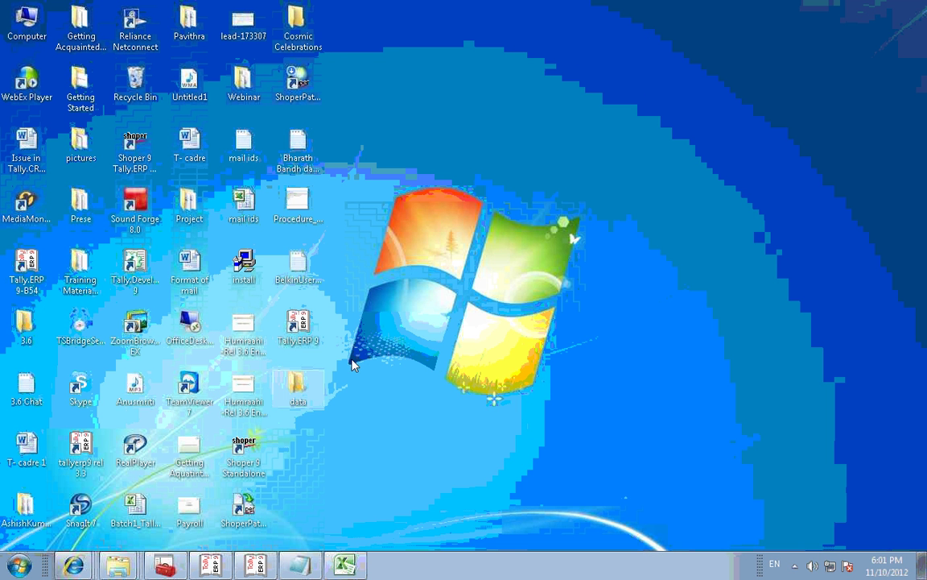
{"action": "right_click", "coordinate": [298, 391]}
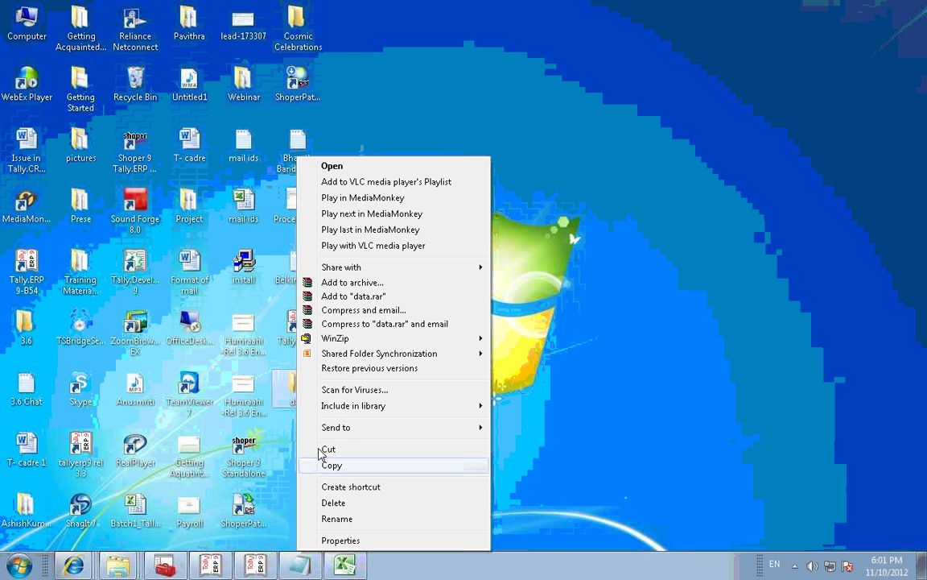
{"action": "left_click", "coordinate": [332, 540]}
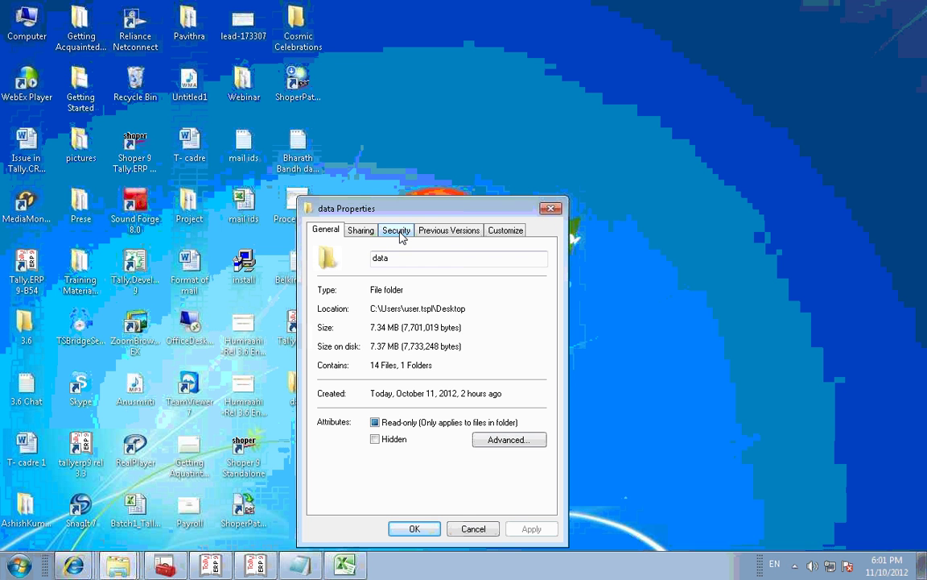
{"action": "left_click", "coordinate": [399, 232]}
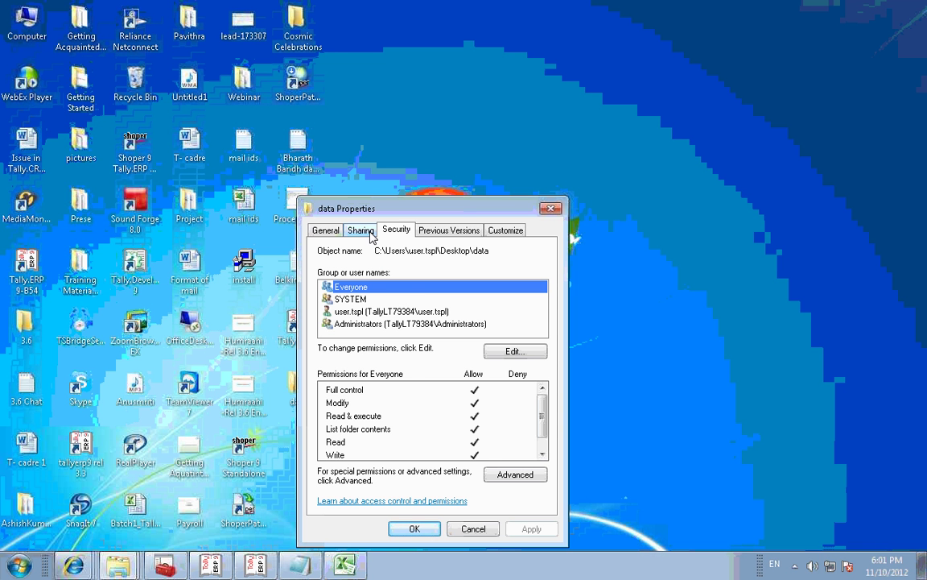
{"action": "left_click", "coordinate": [366, 231]}
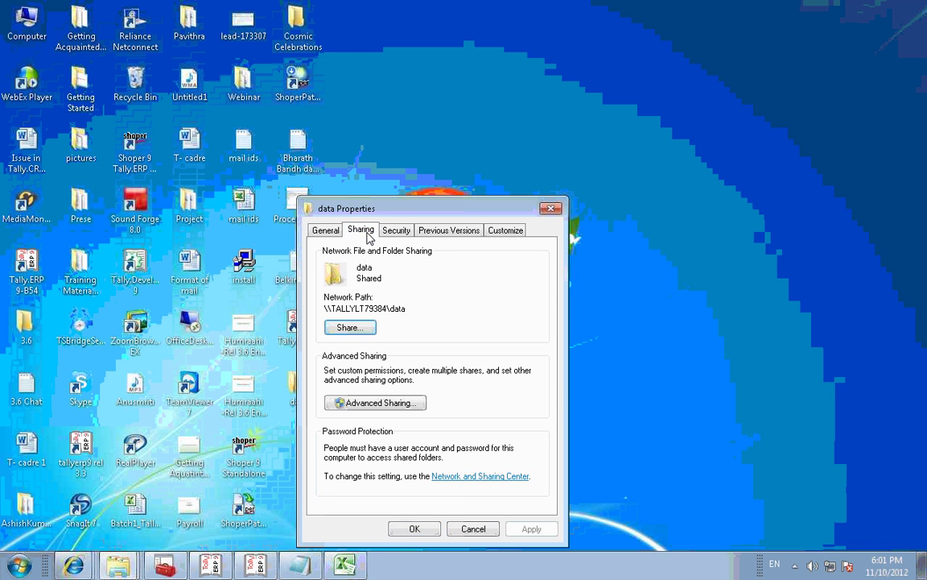
Step: Review Advanced Sharing offline caching, accept the unchanged settings, close Properties and restore Excel
{"action": "left_click", "coordinate": [380, 405]}
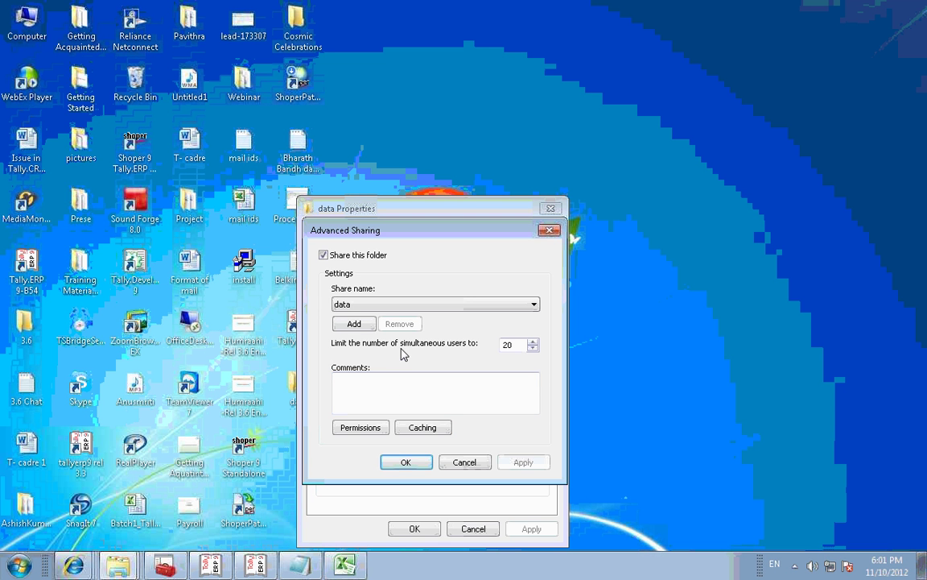
{"action": "left_click", "coordinate": [415, 428]}
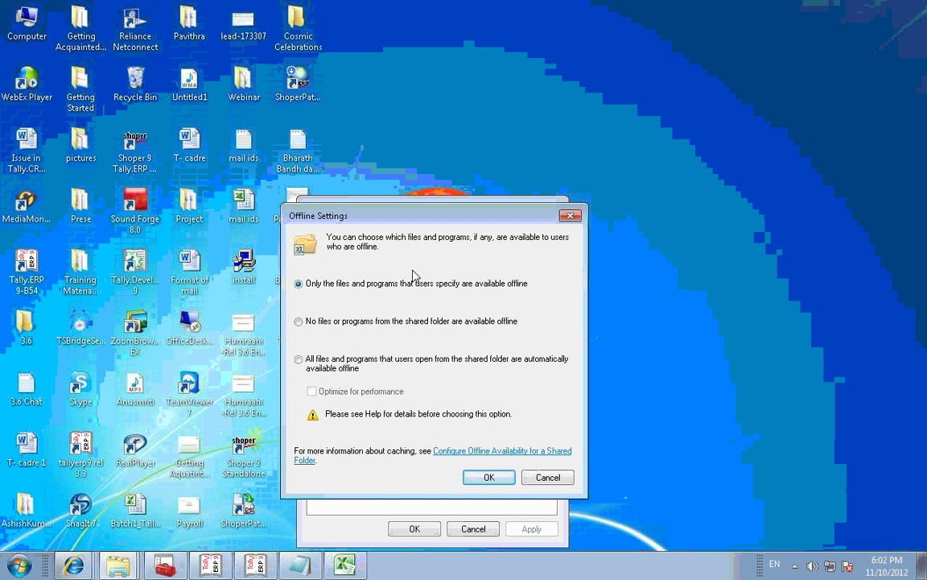
{"action": "left_click", "coordinate": [485, 477]}
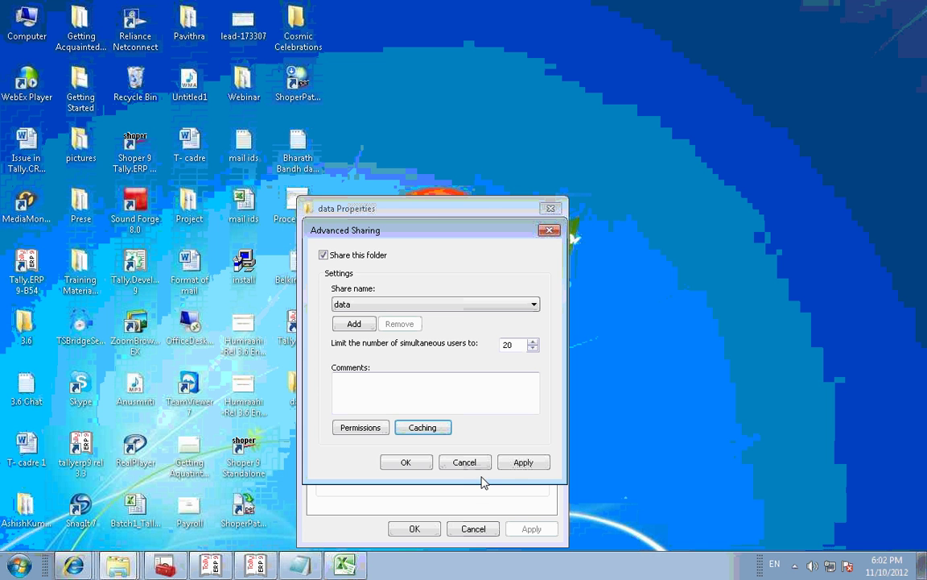
{"action": "left_click", "coordinate": [524, 465]}
{"action": "left_click", "coordinate": [407, 461]}
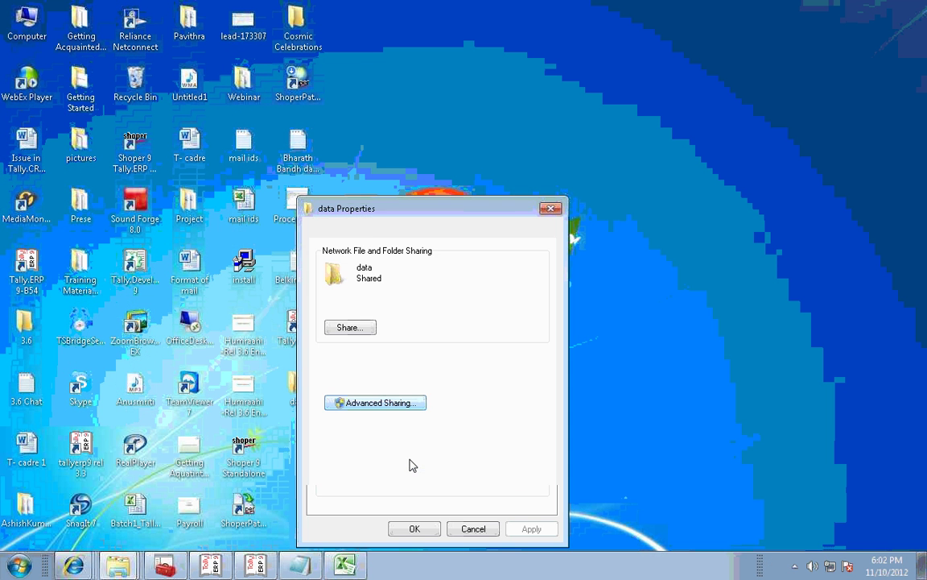
{"action": "left_click", "coordinate": [412, 528]}
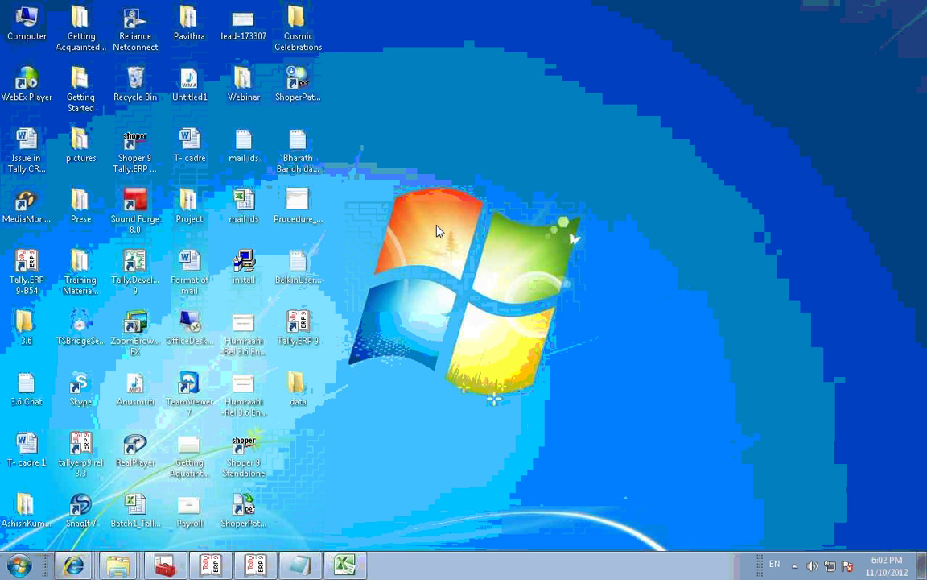
{"action": "left_click", "coordinate": [326, 557]}
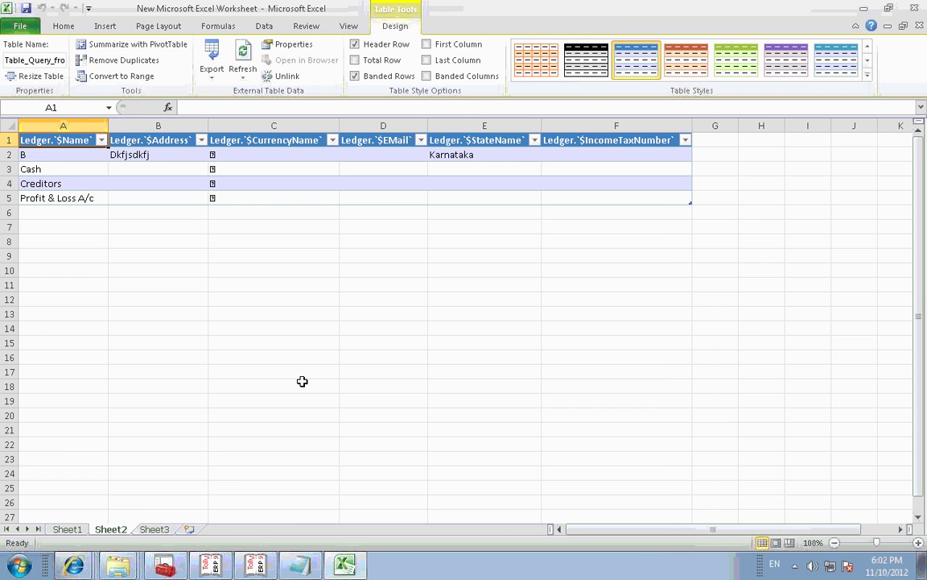
Step: Switch to blank Sheet3 and launch a From Microsoft Query import under From Other Sources
{"action": "left_click", "coordinate": [155, 529]}
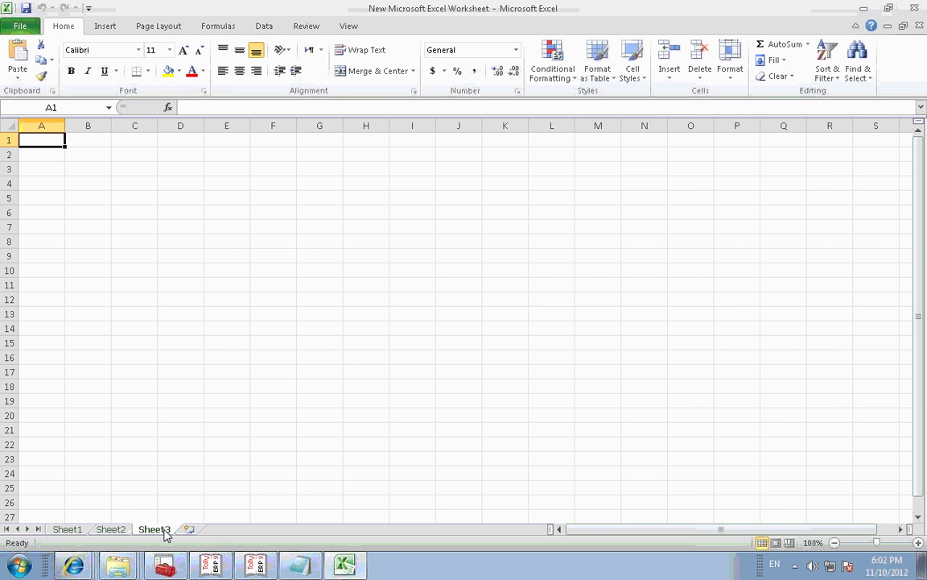
{"action": "left_click", "coordinate": [274, 26]}
{"action": "scroll", "coordinate": [272, 31], "scroll_direction": "down", "scroll_amount": 1}
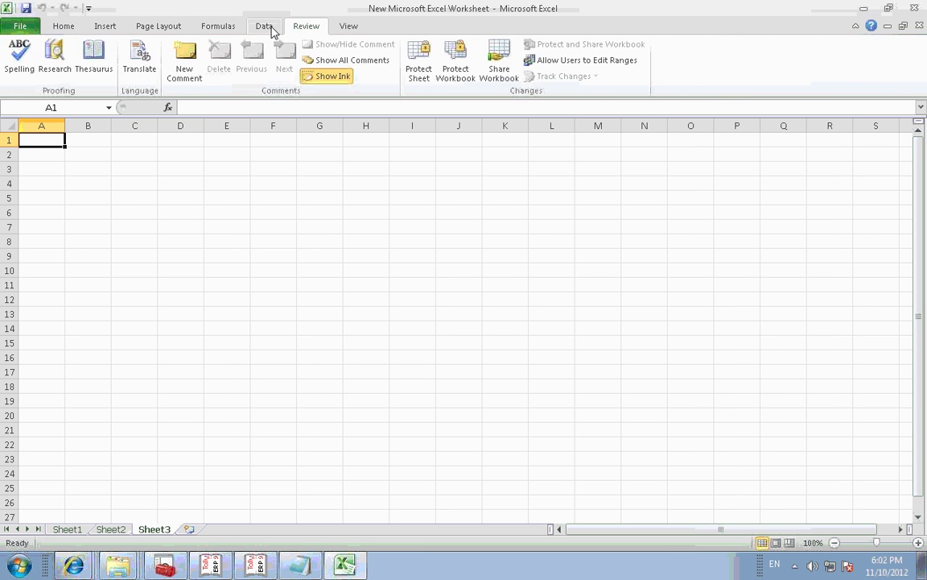
{"action": "scroll", "coordinate": [273, 31], "scroll_direction": "down", "scroll_amount": 1}
{"action": "scroll", "coordinate": [264, 33], "scroll_direction": "up", "scroll_amount": 2}
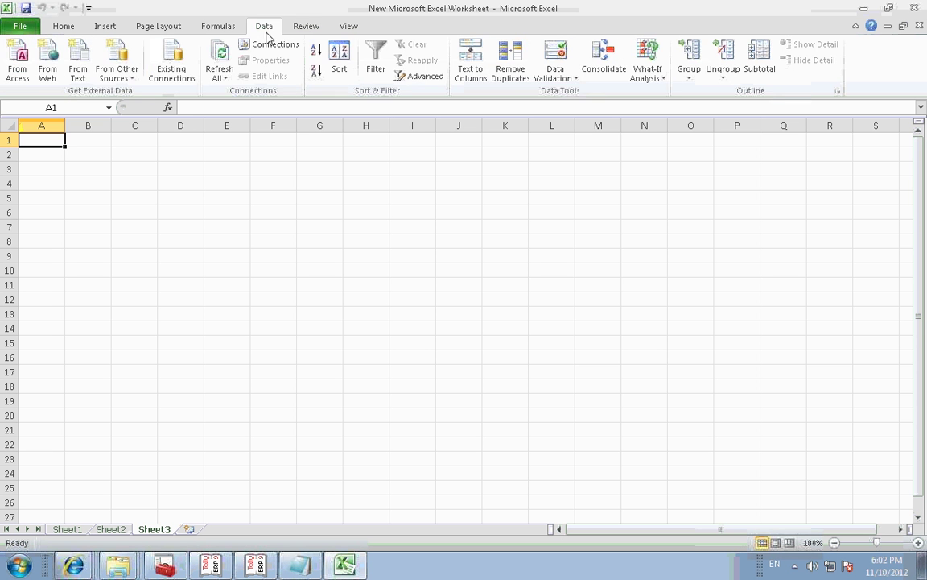
{"action": "scroll", "coordinate": [265, 36], "scroll_direction": "down", "scroll_amount": 1}
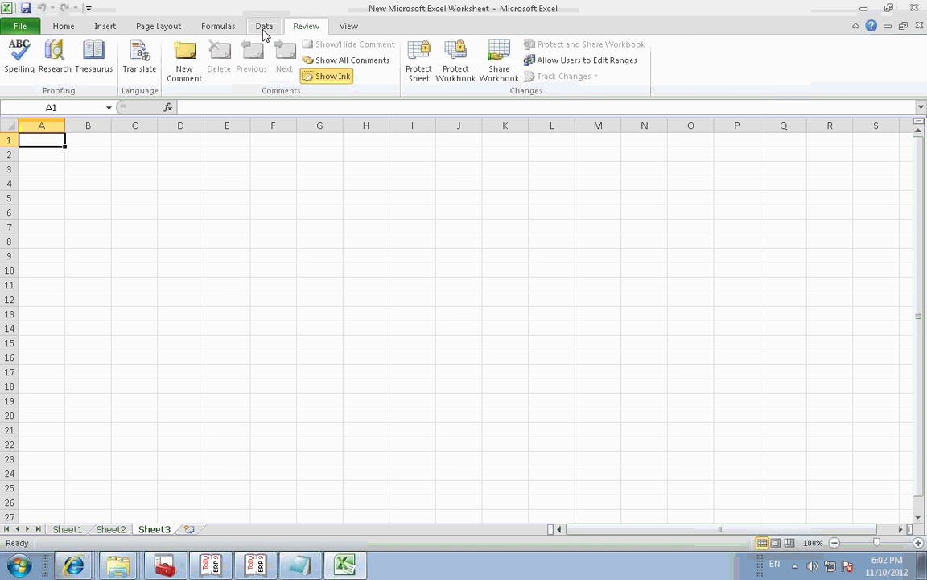
{"action": "scroll", "coordinate": [265, 33], "scroll_direction": "up", "scroll_amount": 1}
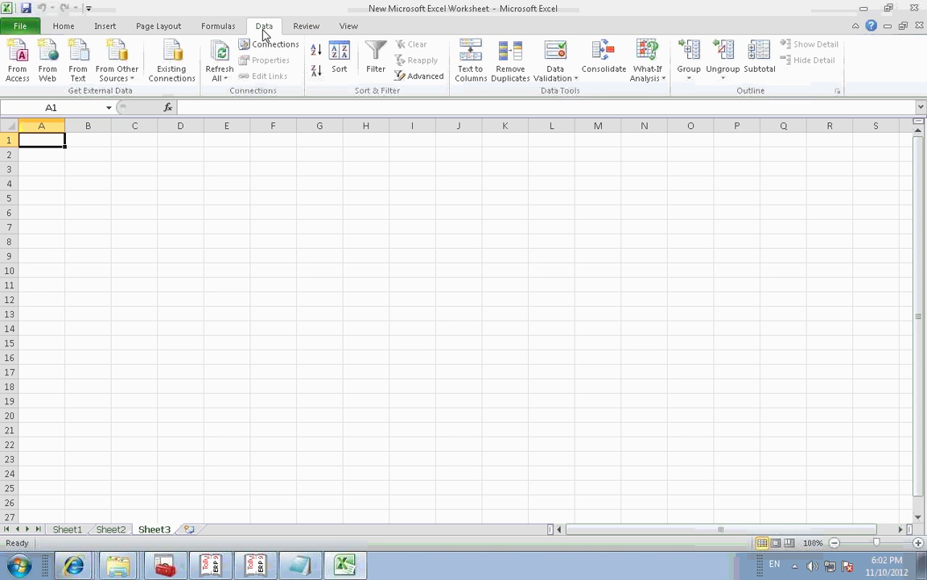
{"action": "left_click", "coordinate": [112, 81]}
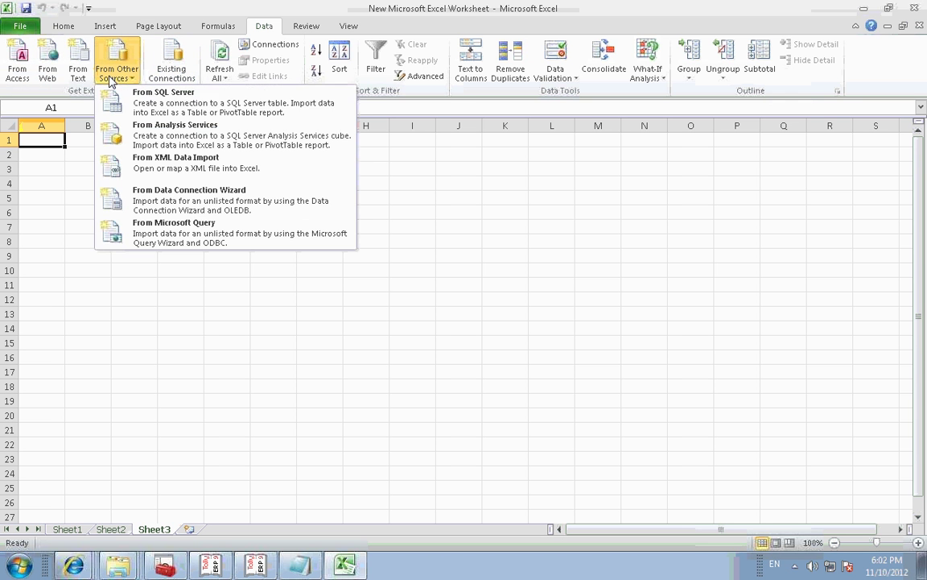
{"action": "left_click", "coordinate": [156, 233]}
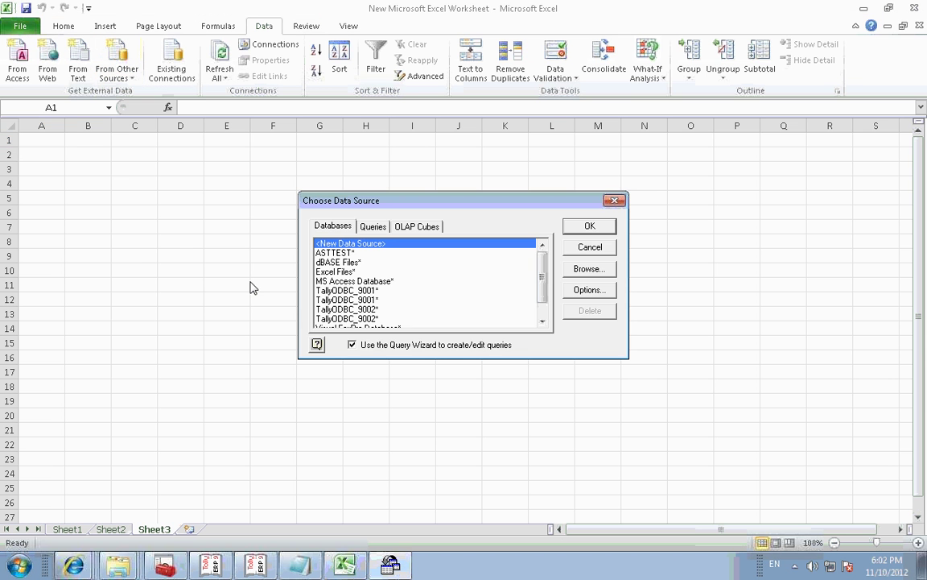
Step: Connect to TallyODBC_9002 and expand the Ledger table to list its columns
{"action": "left_click", "coordinate": [372, 309]}
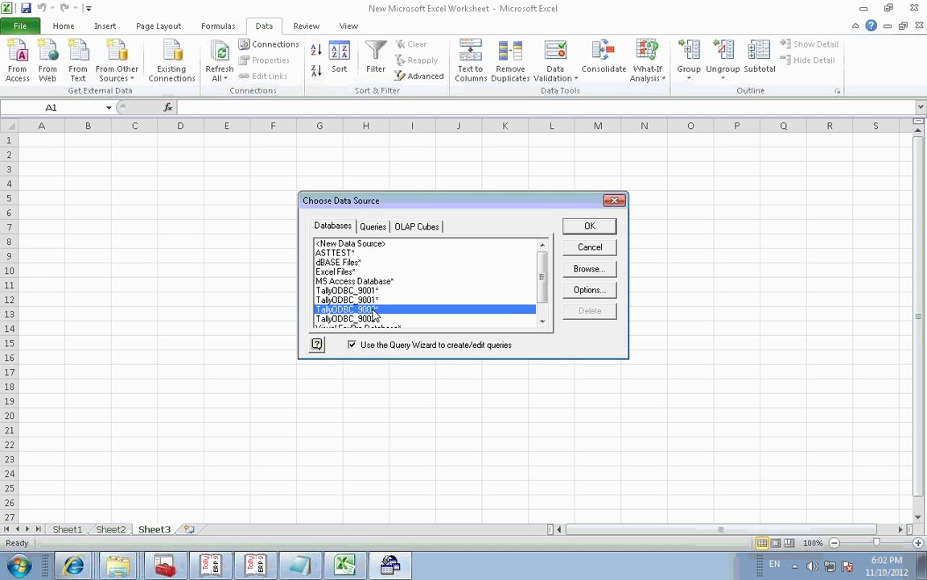
{"action": "double_click", "coordinate": [373, 310]}
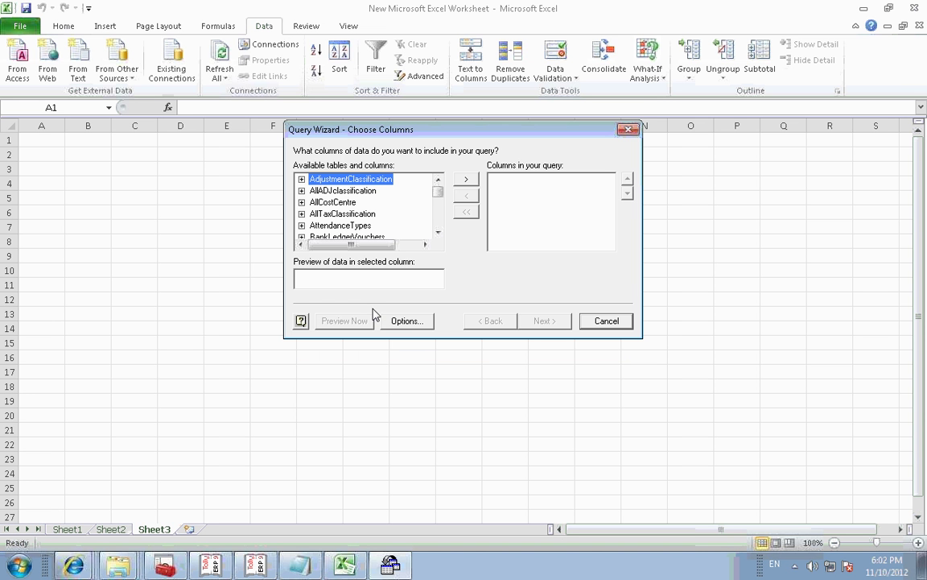
{"action": "left_click", "coordinate": [352, 202]}
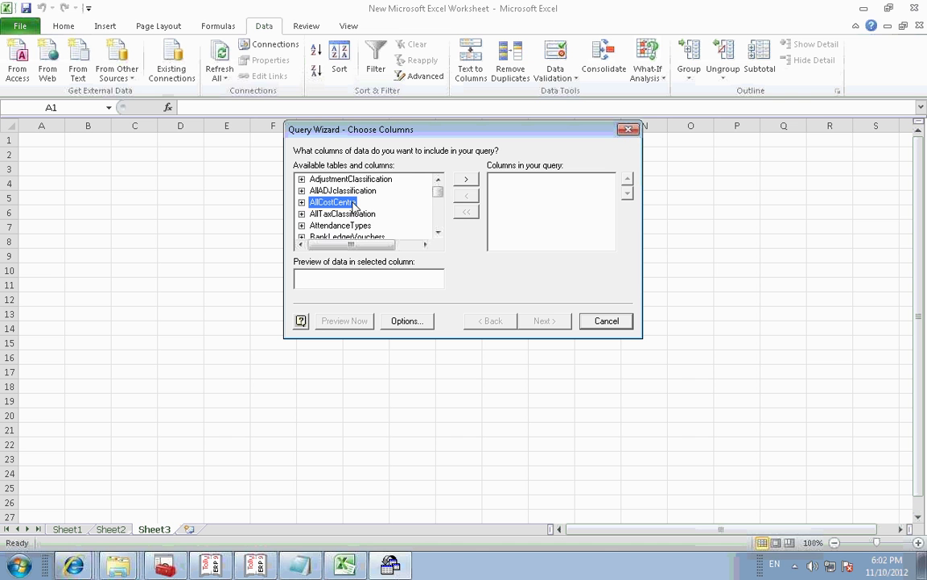
{"action": "key", "text": "l"}
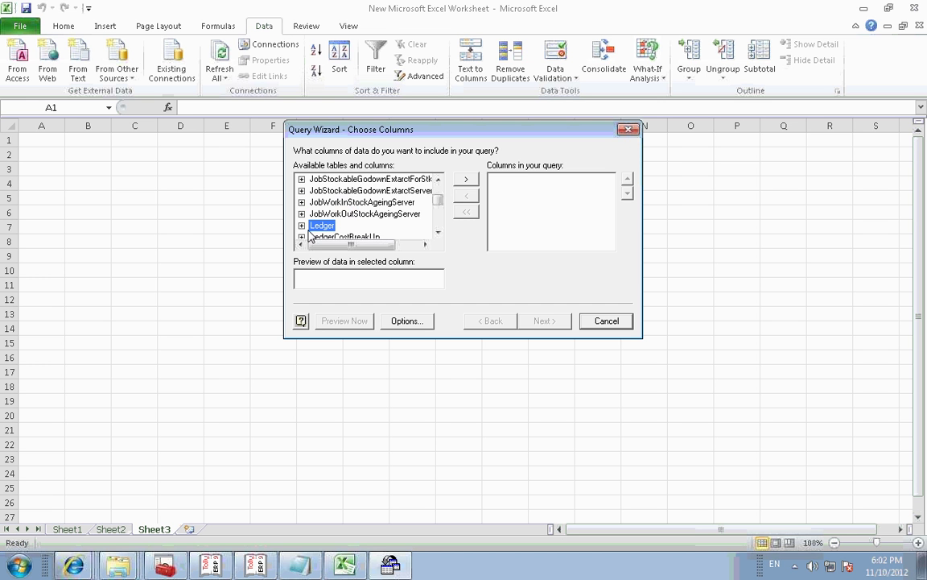
{"action": "left_click", "coordinate": [302, 227]}
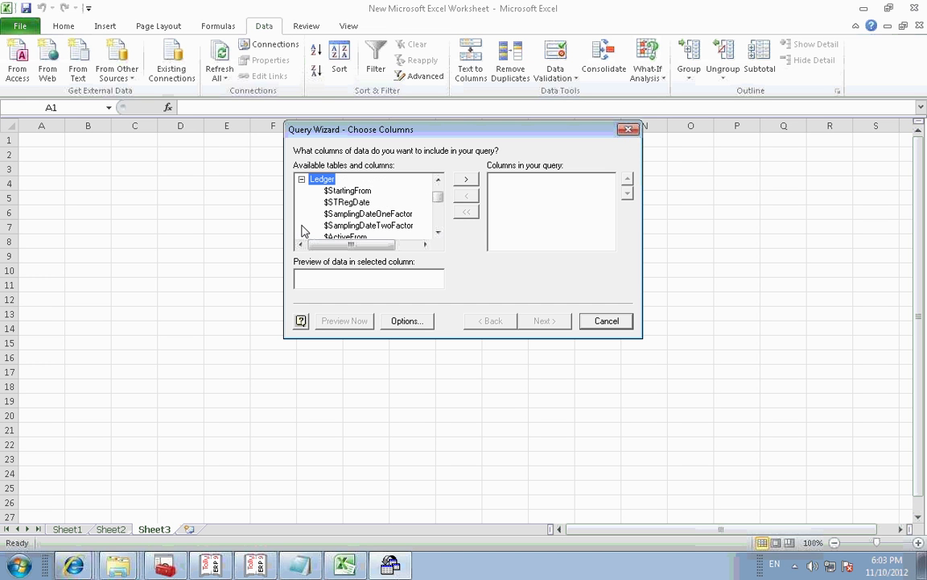
{"action": "left_click", "coordinate": [357, 195]}
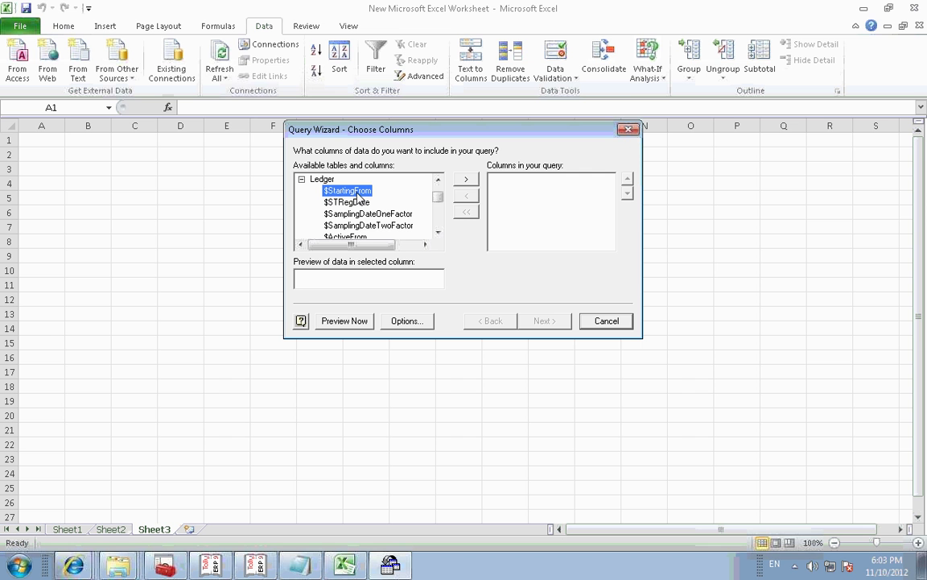
{"action": "key", "text": "Down"}
{"action": "key", "text": "Down"}
{"action": "key", "text": "Down"}
{"action": "key", "text": "Down"}
{"action": "key", "text": "Down"}
{"action": "key", "text": "Down"}
{"action": "key", "text": "Down"}
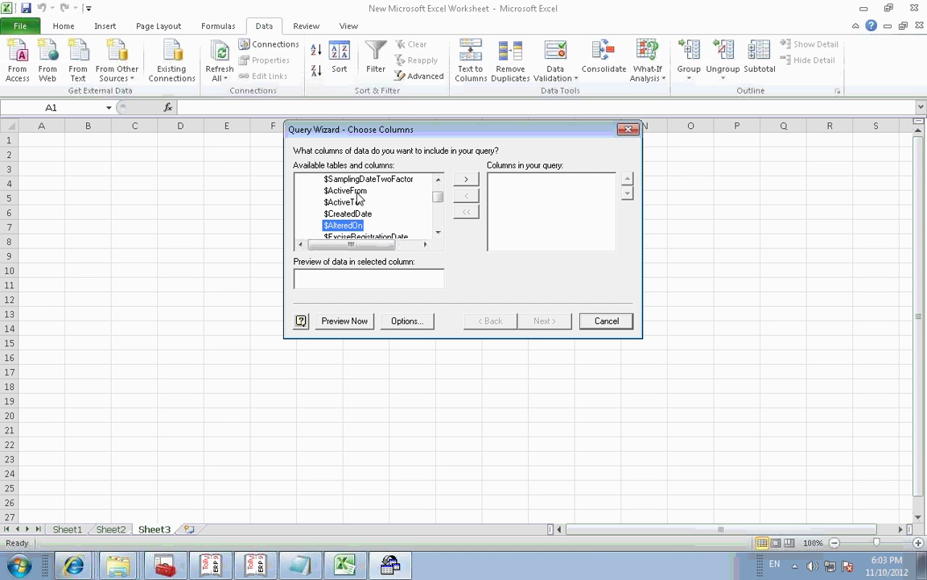
{"action": "key", "text": "Down"}
{"action": "key", "text": "Down"}
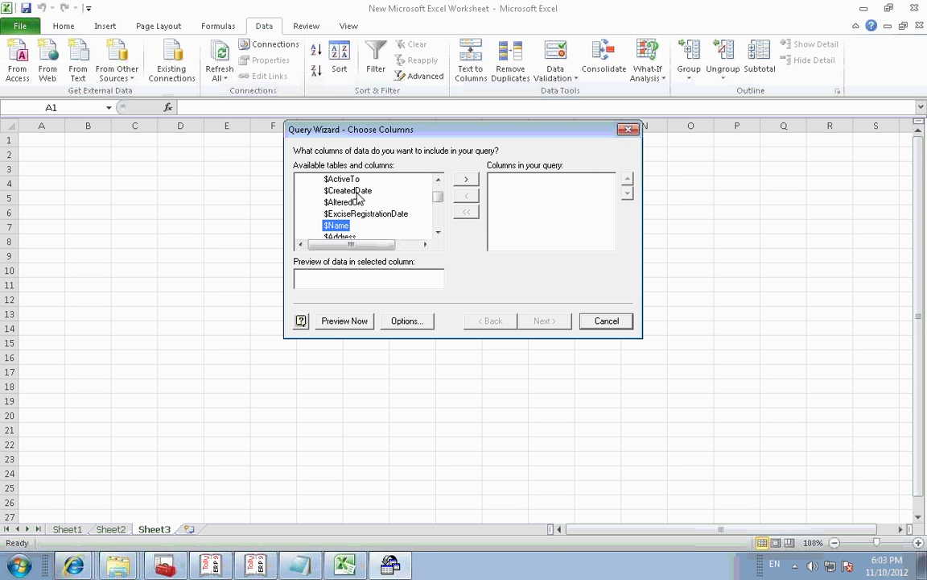
Step: Add $Name, $Address, $EMail and $StateName to the query columns
{"action": "left_click", "coordinate": [466, 181]}
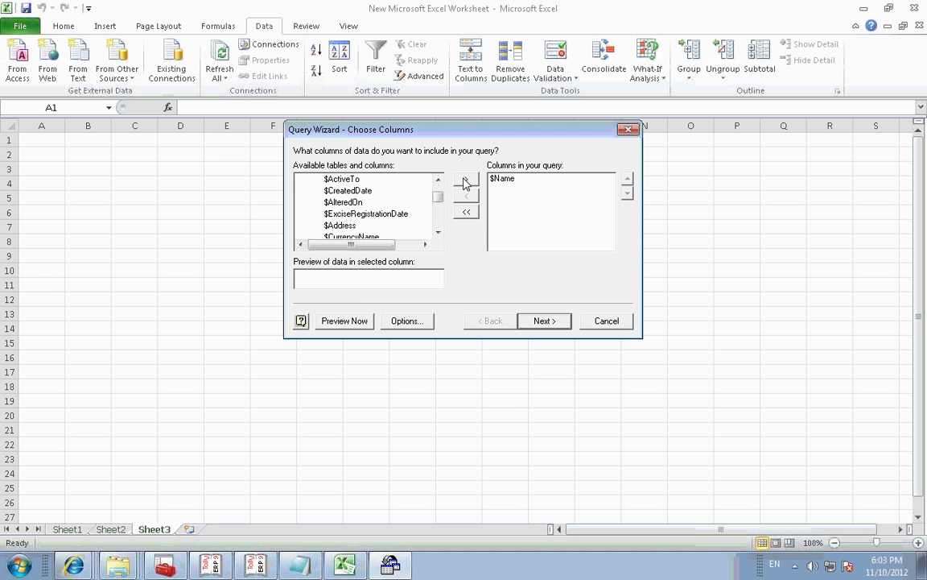
{"action": "left_click", "coordinate": [466, 180]}
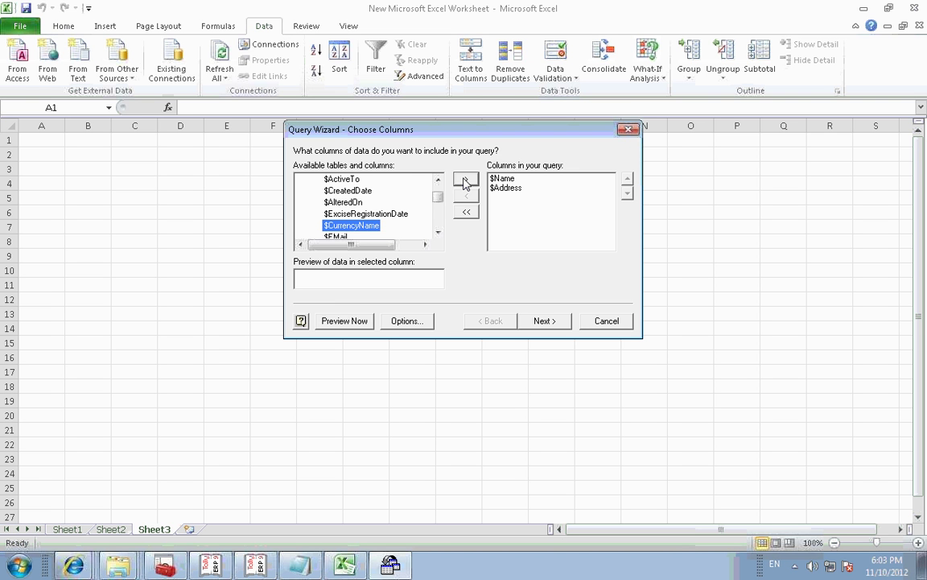
{"action": "key", "text": "Down"}
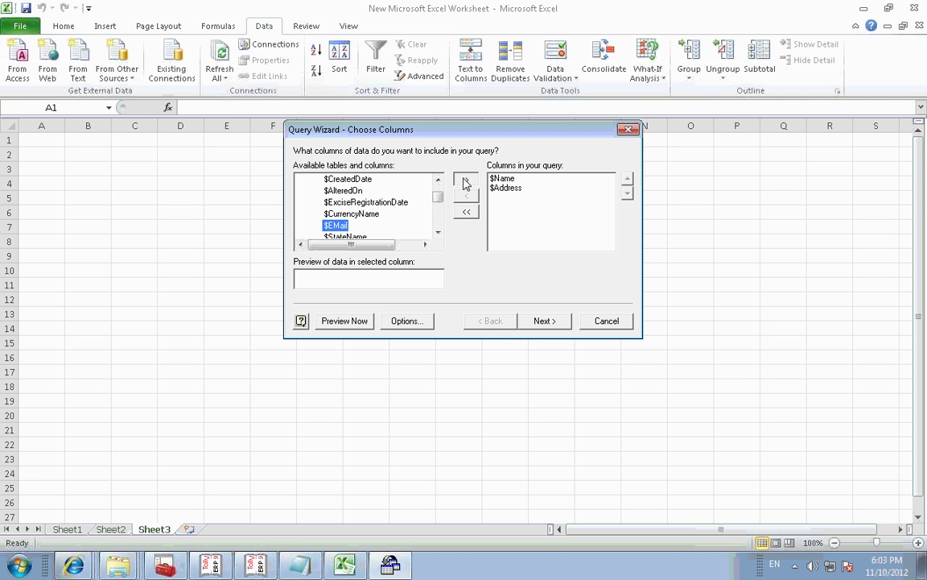
{"action": "left_click", "coordinate": [465, 182]}
{"action": "left_click", "coordinate": [465, 183]}
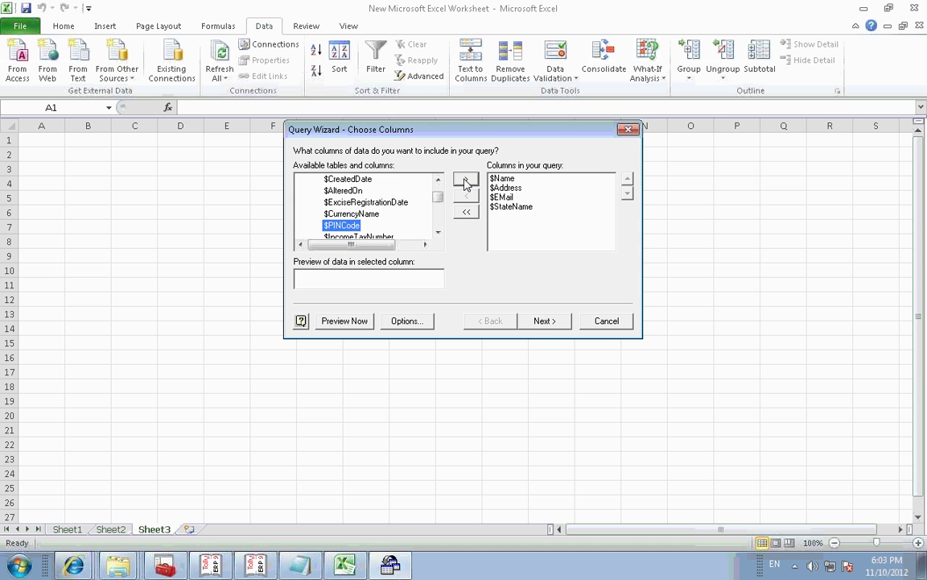
Step: Skip filtering and sorting, finish the wizard, and place the table at $A$1
{"action": "left_click", "coordinate": [541, 322]}
{"action": "left_click", "coordinate": [542, 321]}
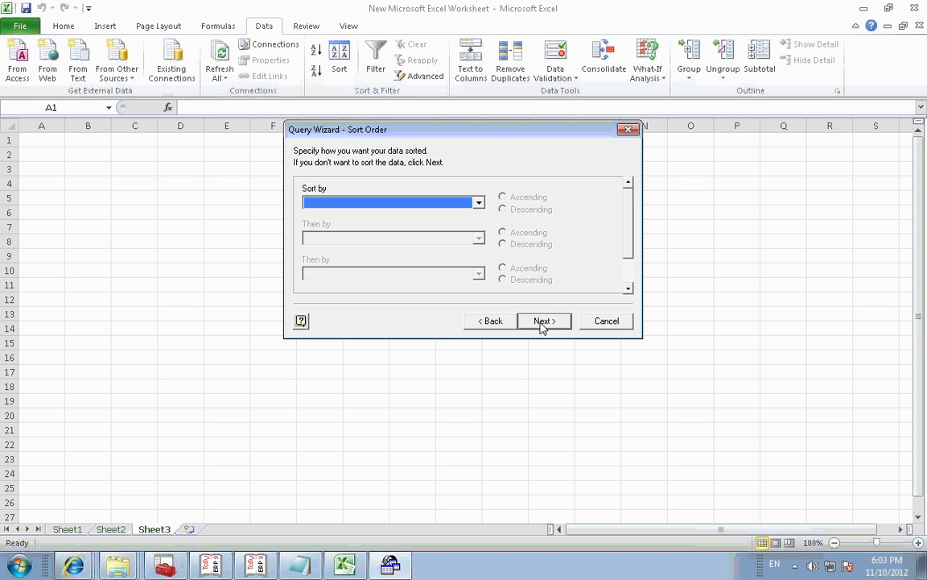
{"action": "left_click", "coordinate": [542, 322]}
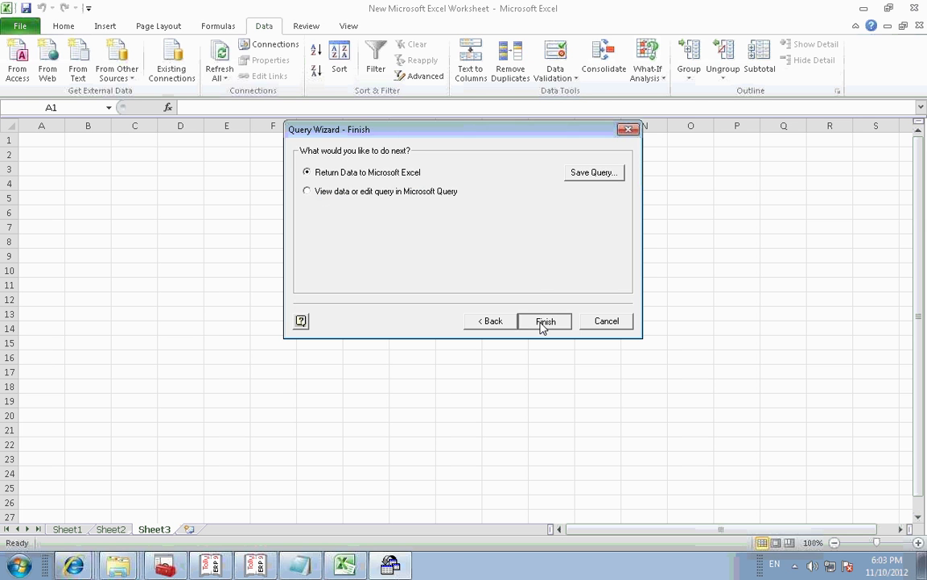
{"action": "left_click", "coordinate": [544, 321]}
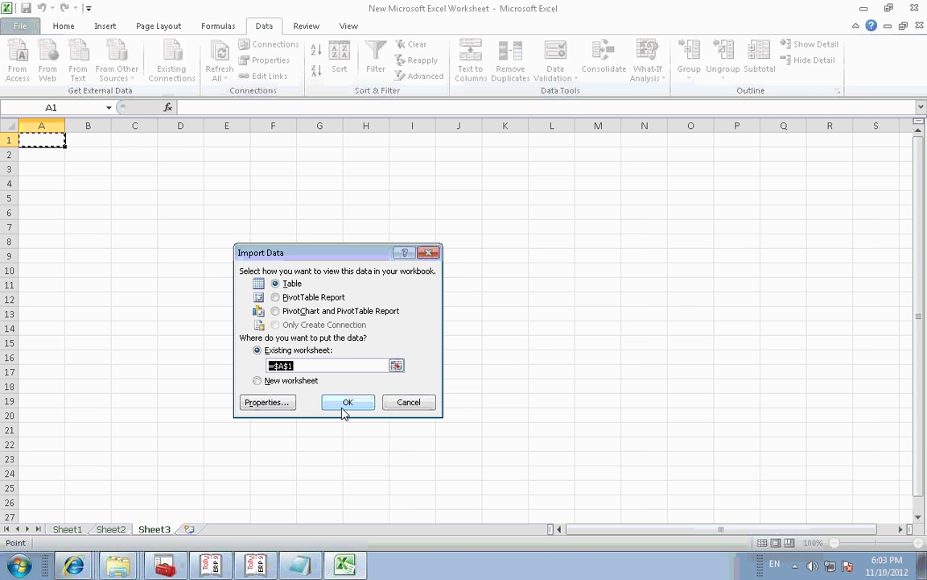
{"action": "left_click", "coordinate": [343, 409]}
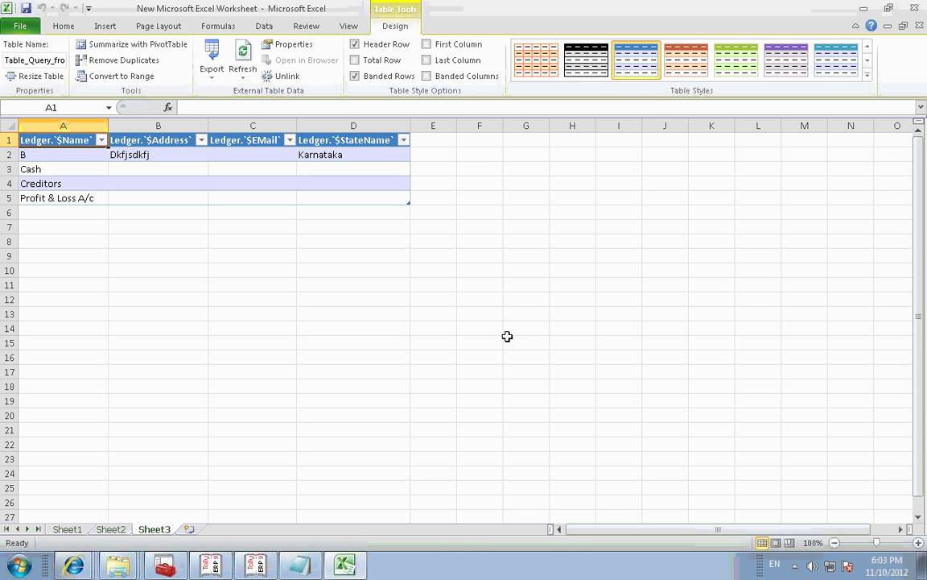
Step: In Tally, open ledger B for alteration from Accounts Info > Ledgers > Alter
{"action": "left_click", "coordinate": [259, 567]}
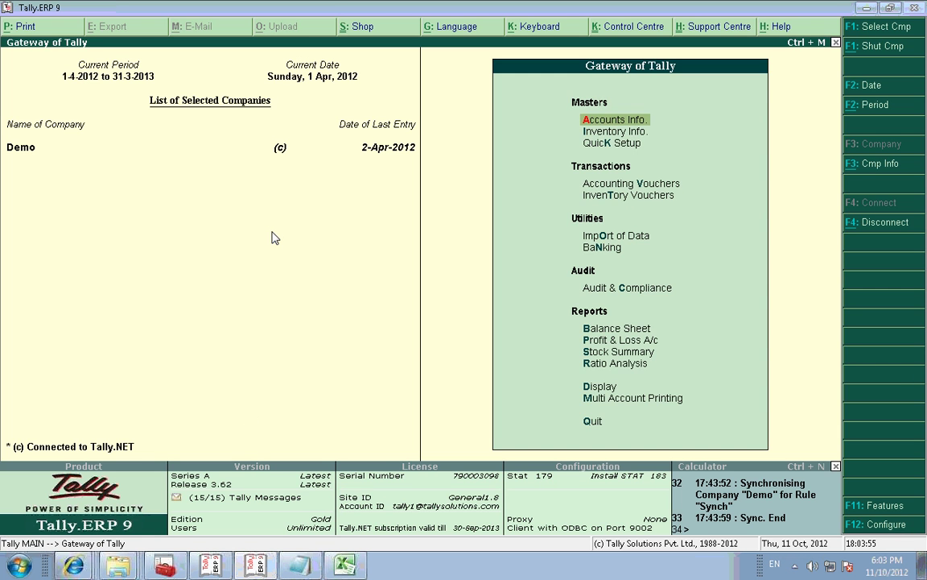
{"action": "key", "text": "Return"}
{"action": "key", "text": "l"}
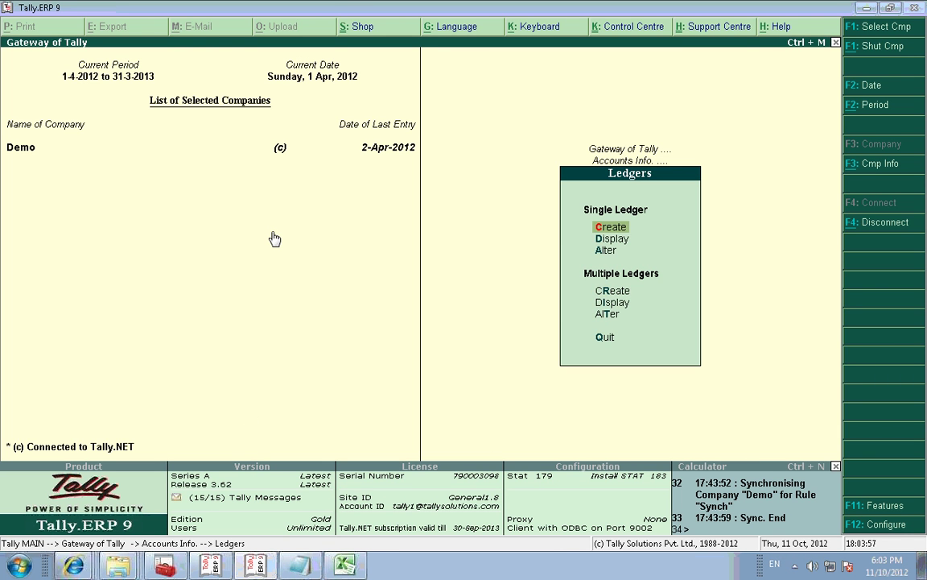
{"action": "key", "text": "a"}
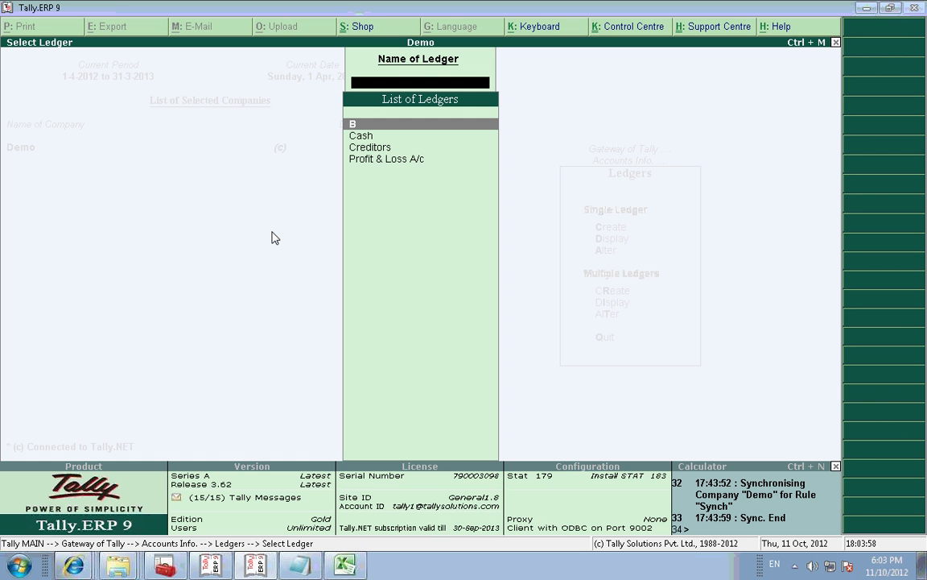
{"action": "key", "text": "Return"}
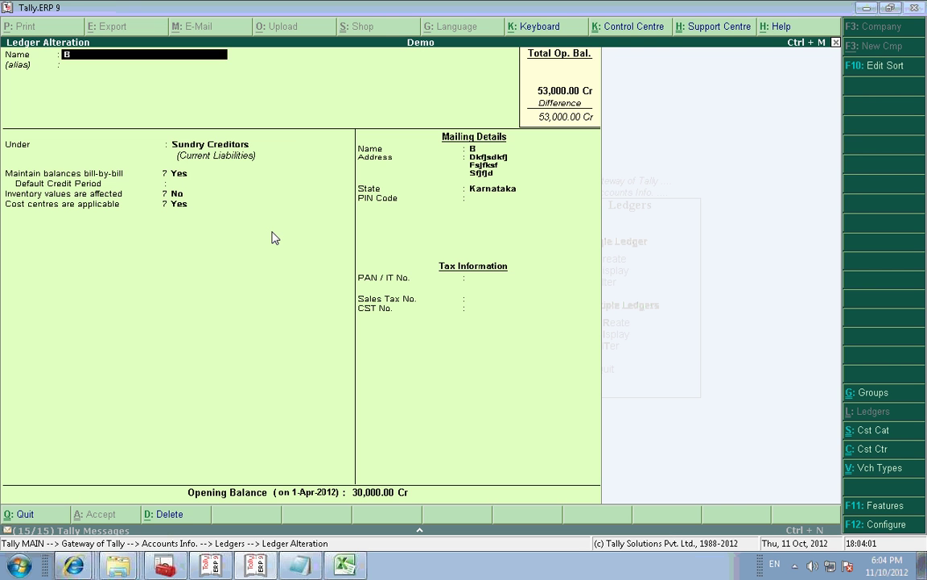
{"action": "key", "text": "Return"}
{"action": "key", "text": "Return"}
{"action": "key", "text": "Return"}
{"action": "key", "text": "Return"}
{"action": "key", "text": "Return"}
{"action": "key", "text": "Return"}
{"action": "key", "text": "Return"}
{"action": "key", "text": "Return"}
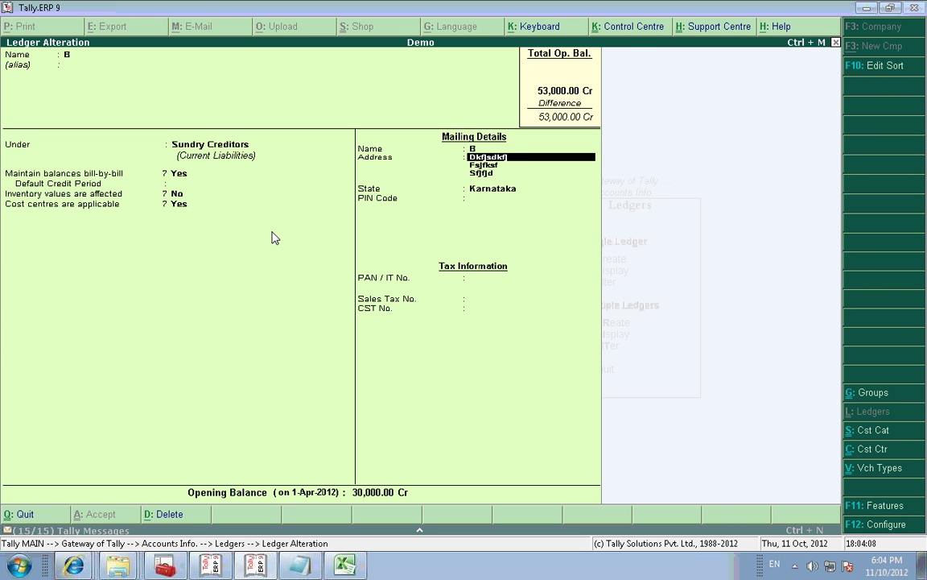
Step: Change ledger B's address lines to Tally and Bangalore, clearing the third line
{"action": "type", "text": "Tally"}
{"action": "key", "text": "Return"}
{"action": "type", "text": "Ba"}
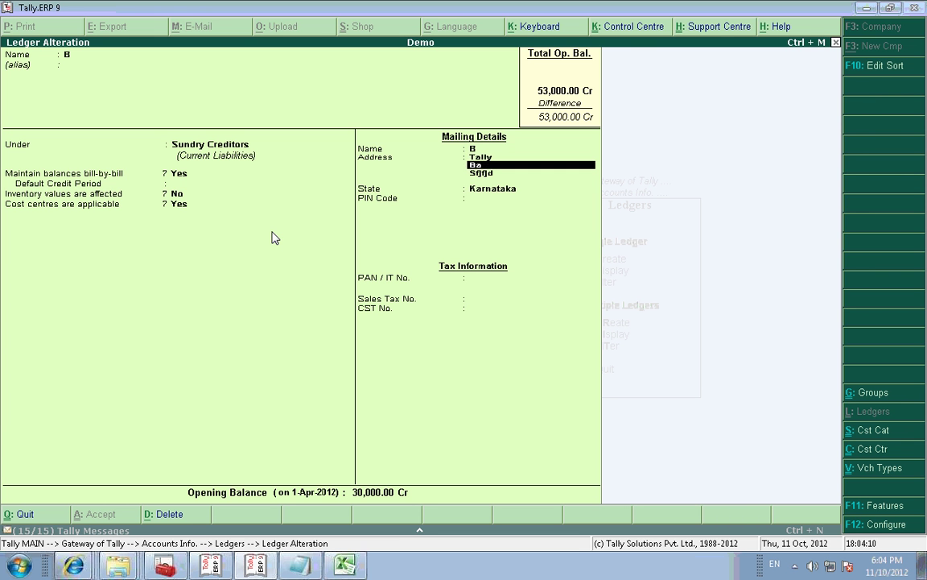
{"action": "type", "text": "ngalore"}
{"action": "key", "text": "Return"}
{"action": "key", "text": "space"}
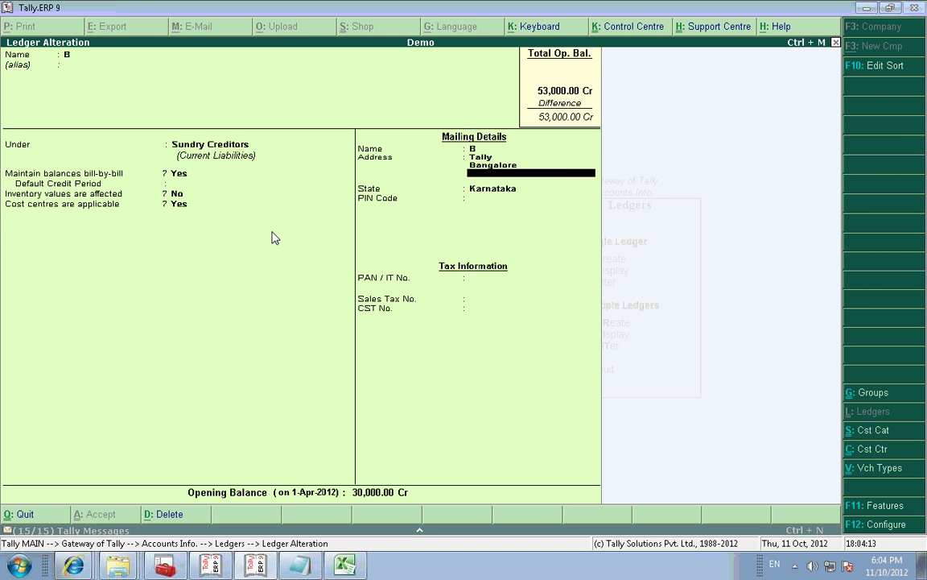
{"action": "key", "text": "Return"}
{"action": "key", "text": "Return"}
Step: Keep state Karnataka, enter PIN code 450000, save ledger B and return to Gateway of Tally
{"action": "key", "text": "BackSpace"}
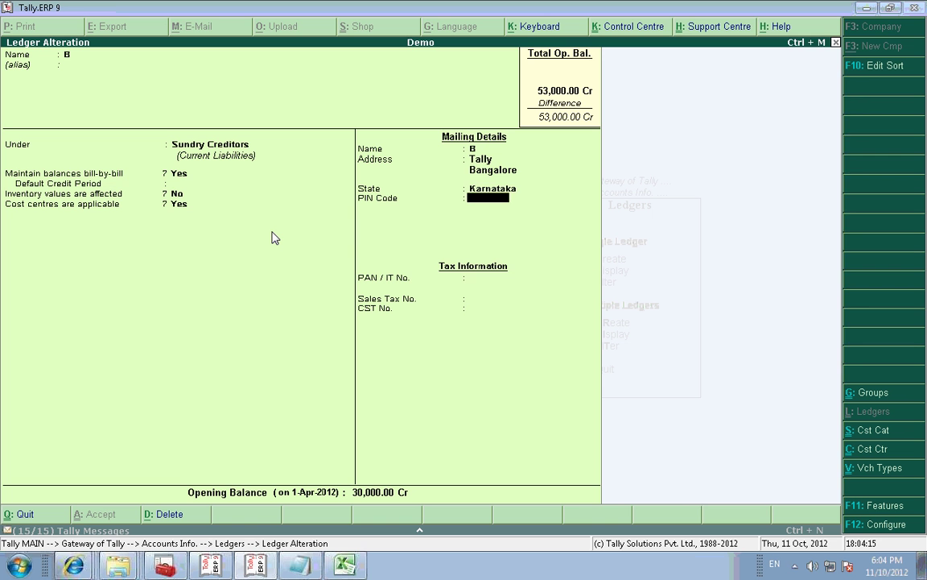
{"action": "key", "text": "BackSpace"}
{"action": "key", "text": "Return"}
{"action": "key", "text": "Return"}
{"action": "key", "text": "BackSpace"}
{"action": "type", "text": "450000"}
{"action": "key", "text": "Return"}
{"action": "key", "text": "Return"}
{"action": "key", "text": "Return"}
{"action": "key", "text": "Return"}
{"action": "key", "text": "Return"}
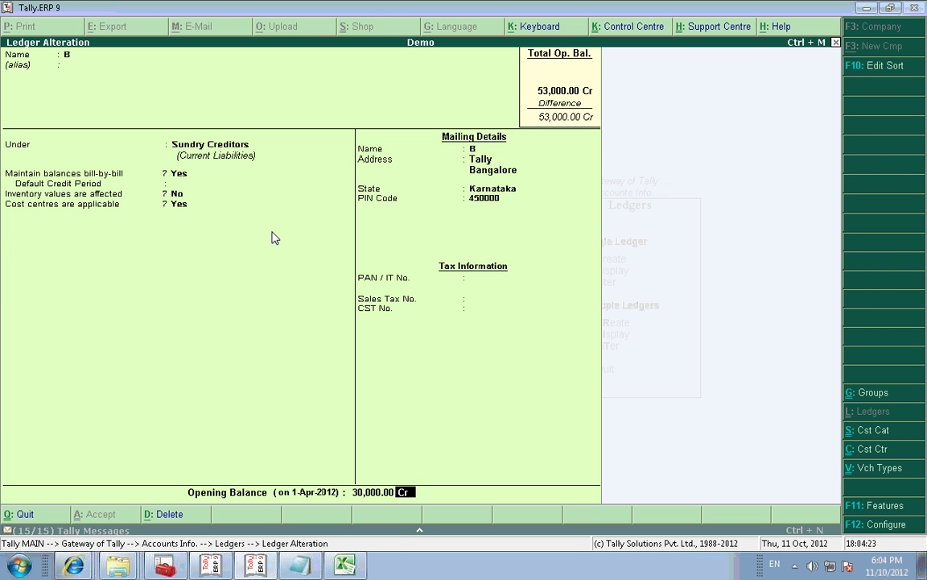
{"action": "key", "text": "Return"}
{"action": "key", "text": "Return"}
{"action": "key", "text": "Return"}
{"action": "key", "text": "Return"}
{"action": "key", "text": "Return"}
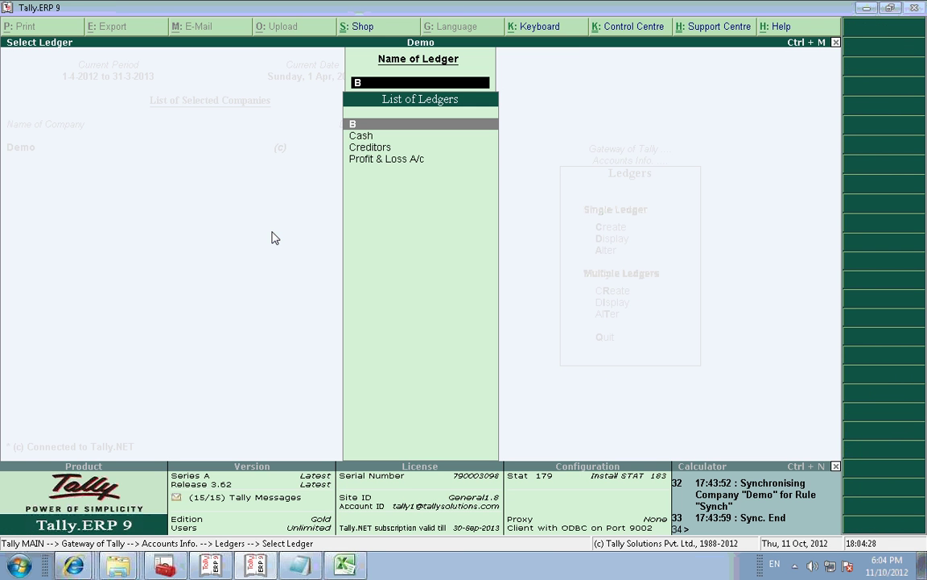
{"action": "key", "text": "Escape"}
{"action": "key", "text": "Escape"}
{"action": "key", "text": "Escape"}
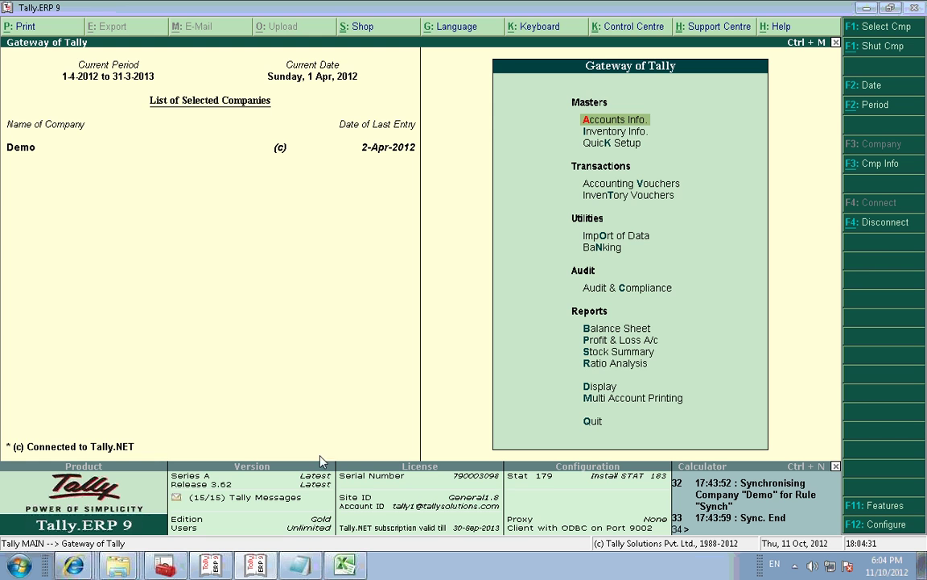
{"action": "left_click", "coordinate": [352, 567]}
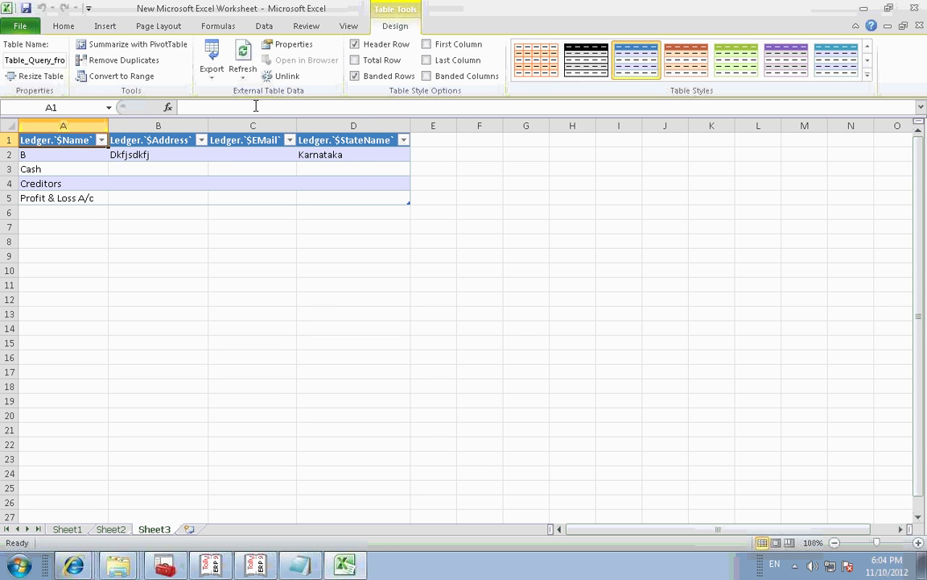
Step: Refresh All data on Sheet3 and confirm cell B2 now shows ledger B's address Tally
{"action": "left_click", "coordinate": [243, 71]}
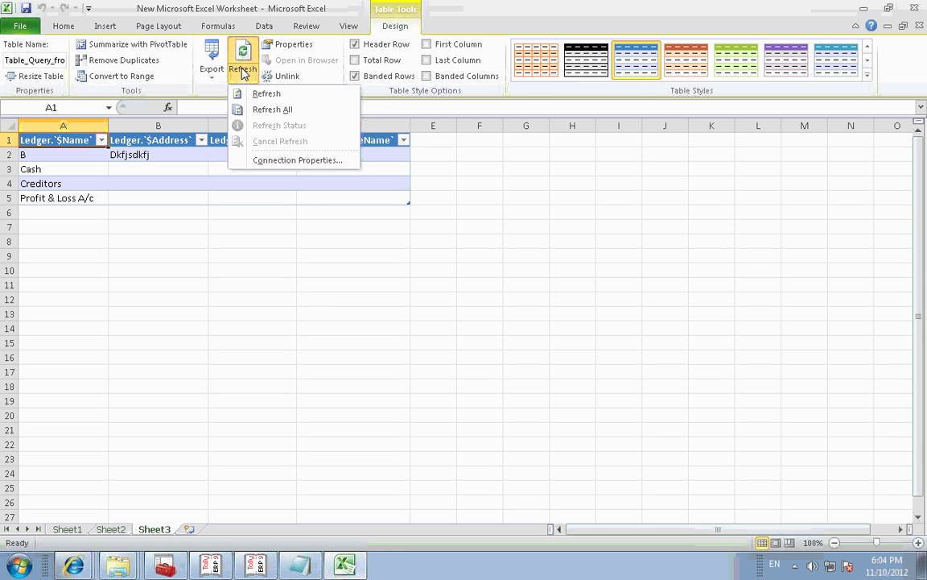
{"action": "left_click", "coordinate": [268, 112]}
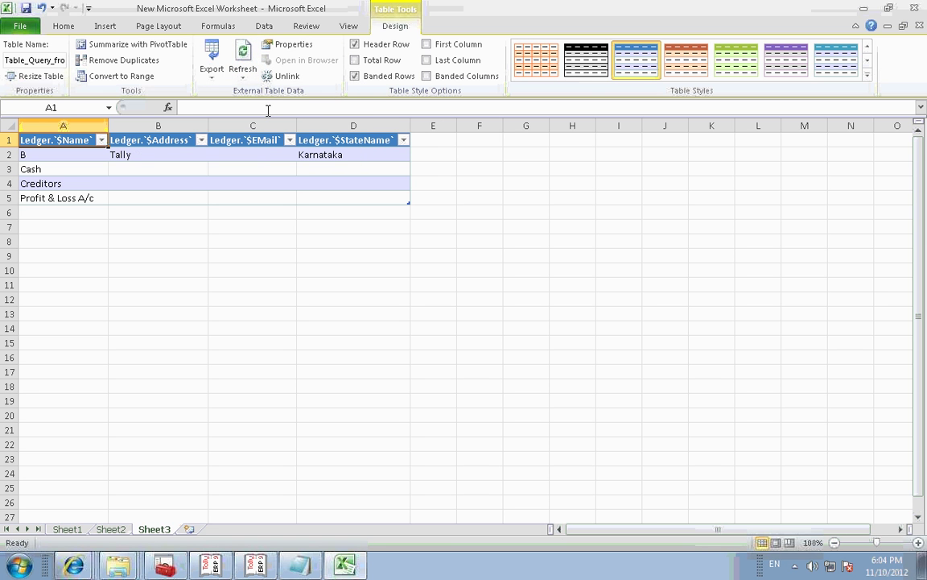
{"action": "left_click", "coordinate": [156, 156]}
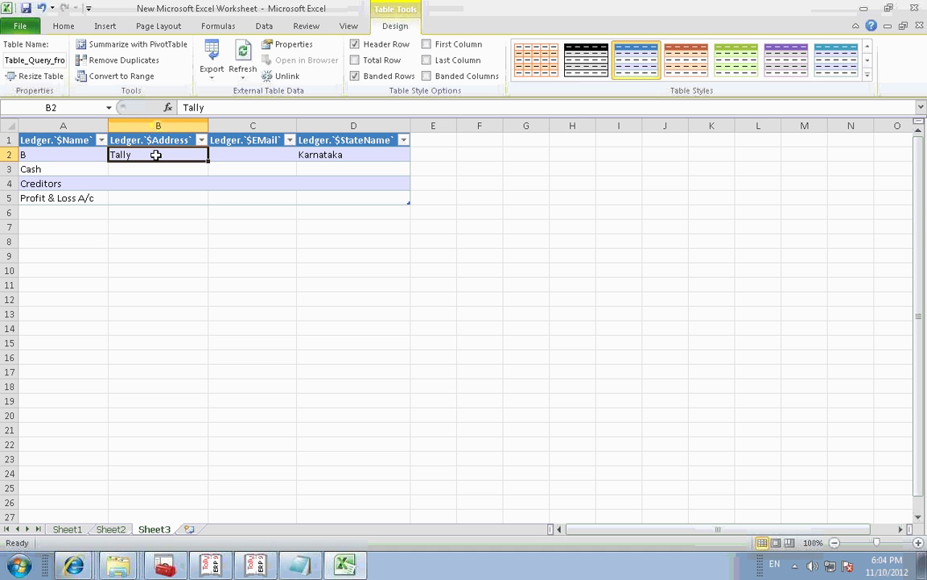